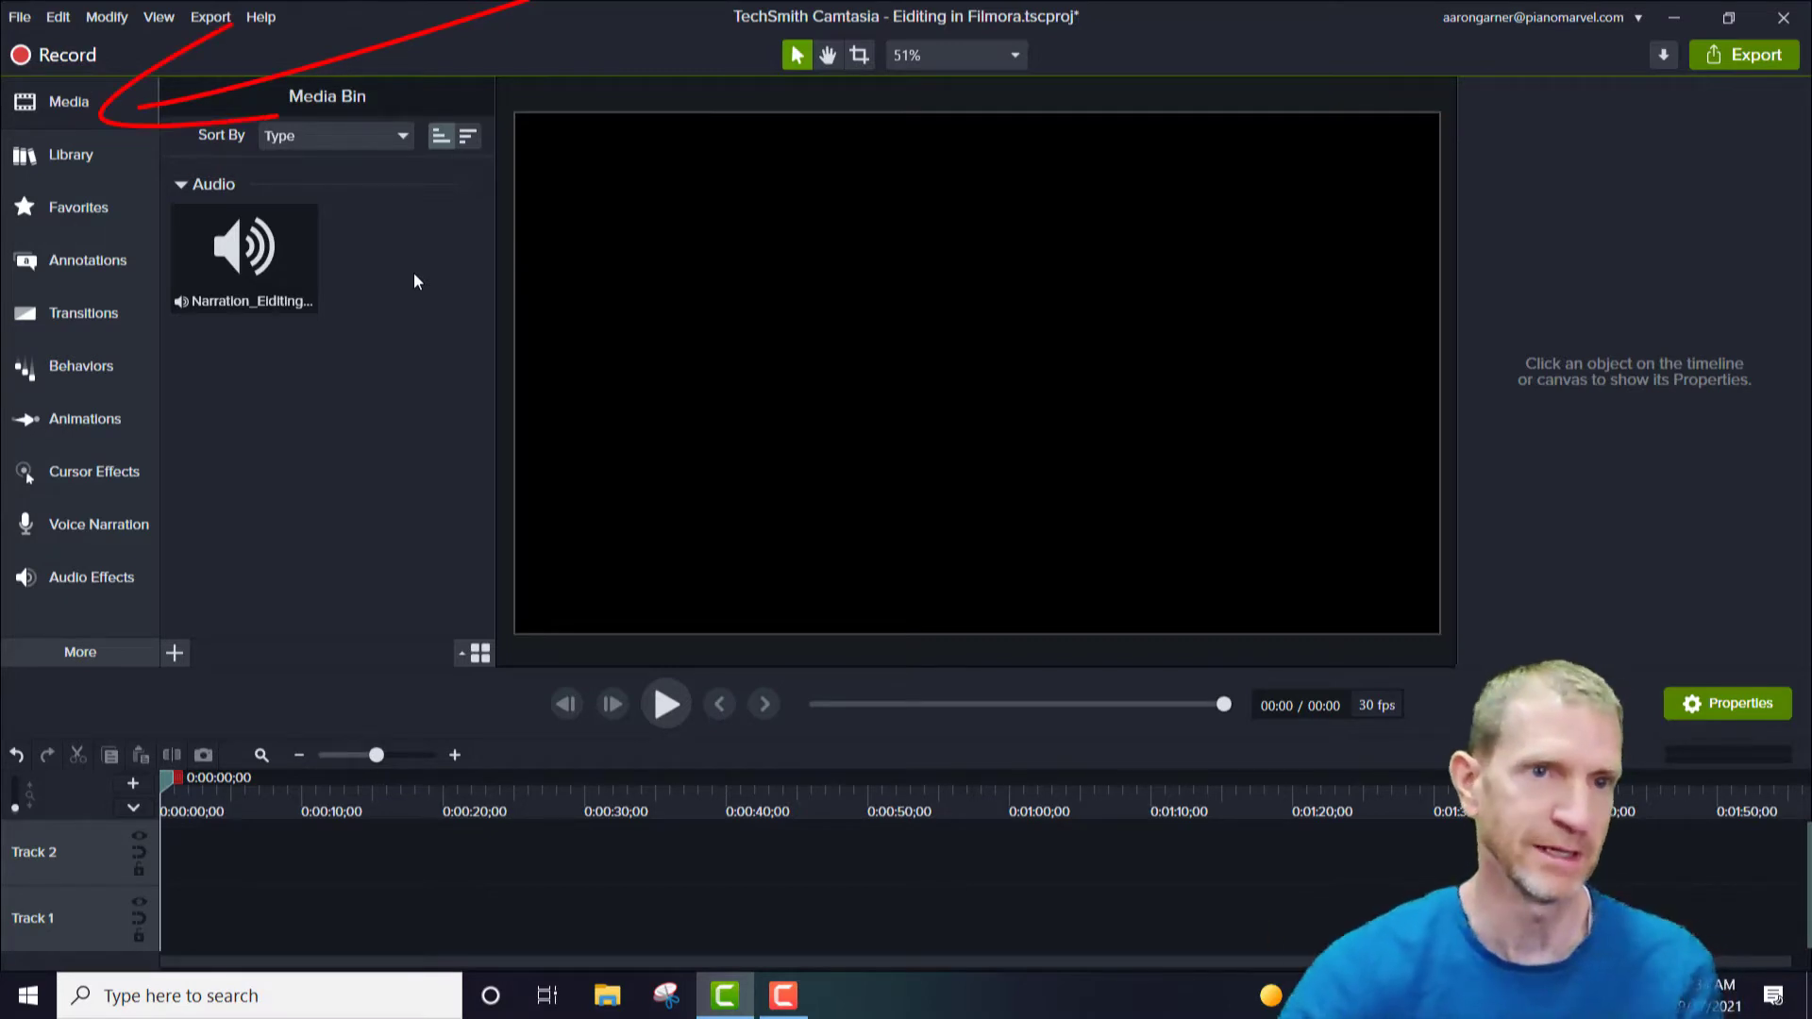
Import Front Face Cam.MP4, Gimbal Cam.MP4 and Overhead Cam.MOV from the Inspector Gadget Remix folder into the project media
left_click(258, 283)
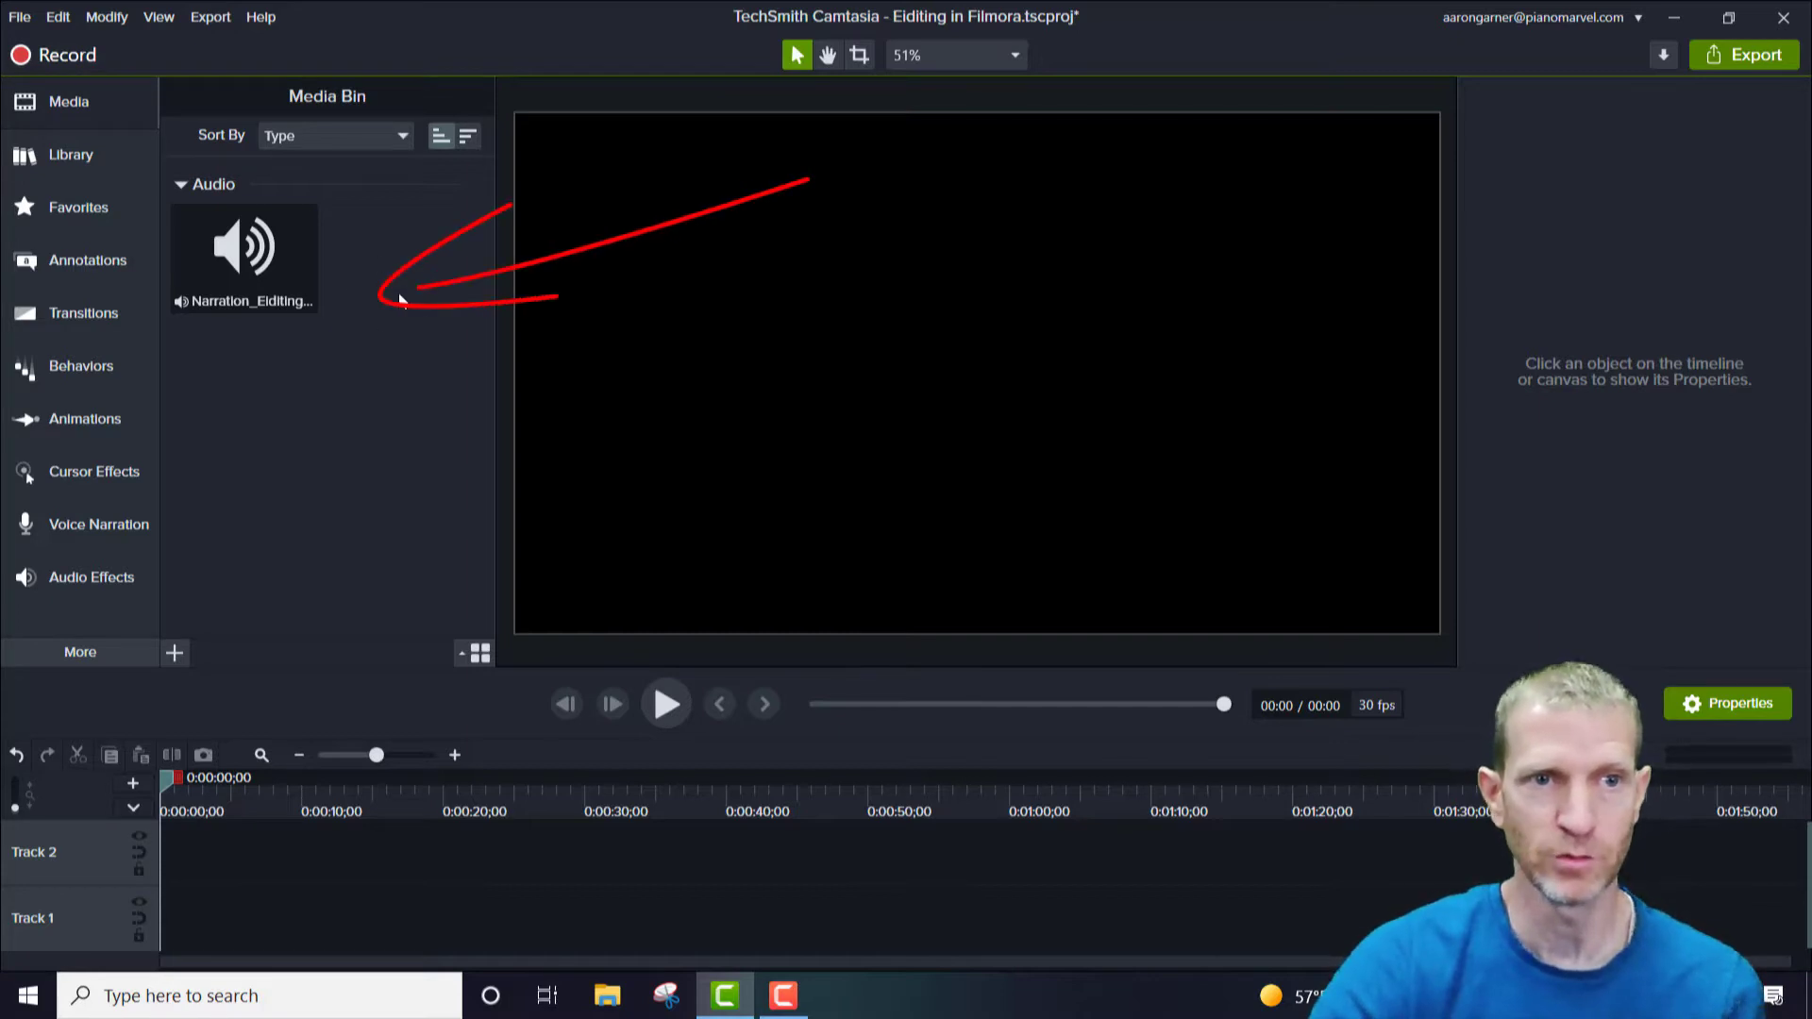
left_click(173, 652)
left_click(190, 580)
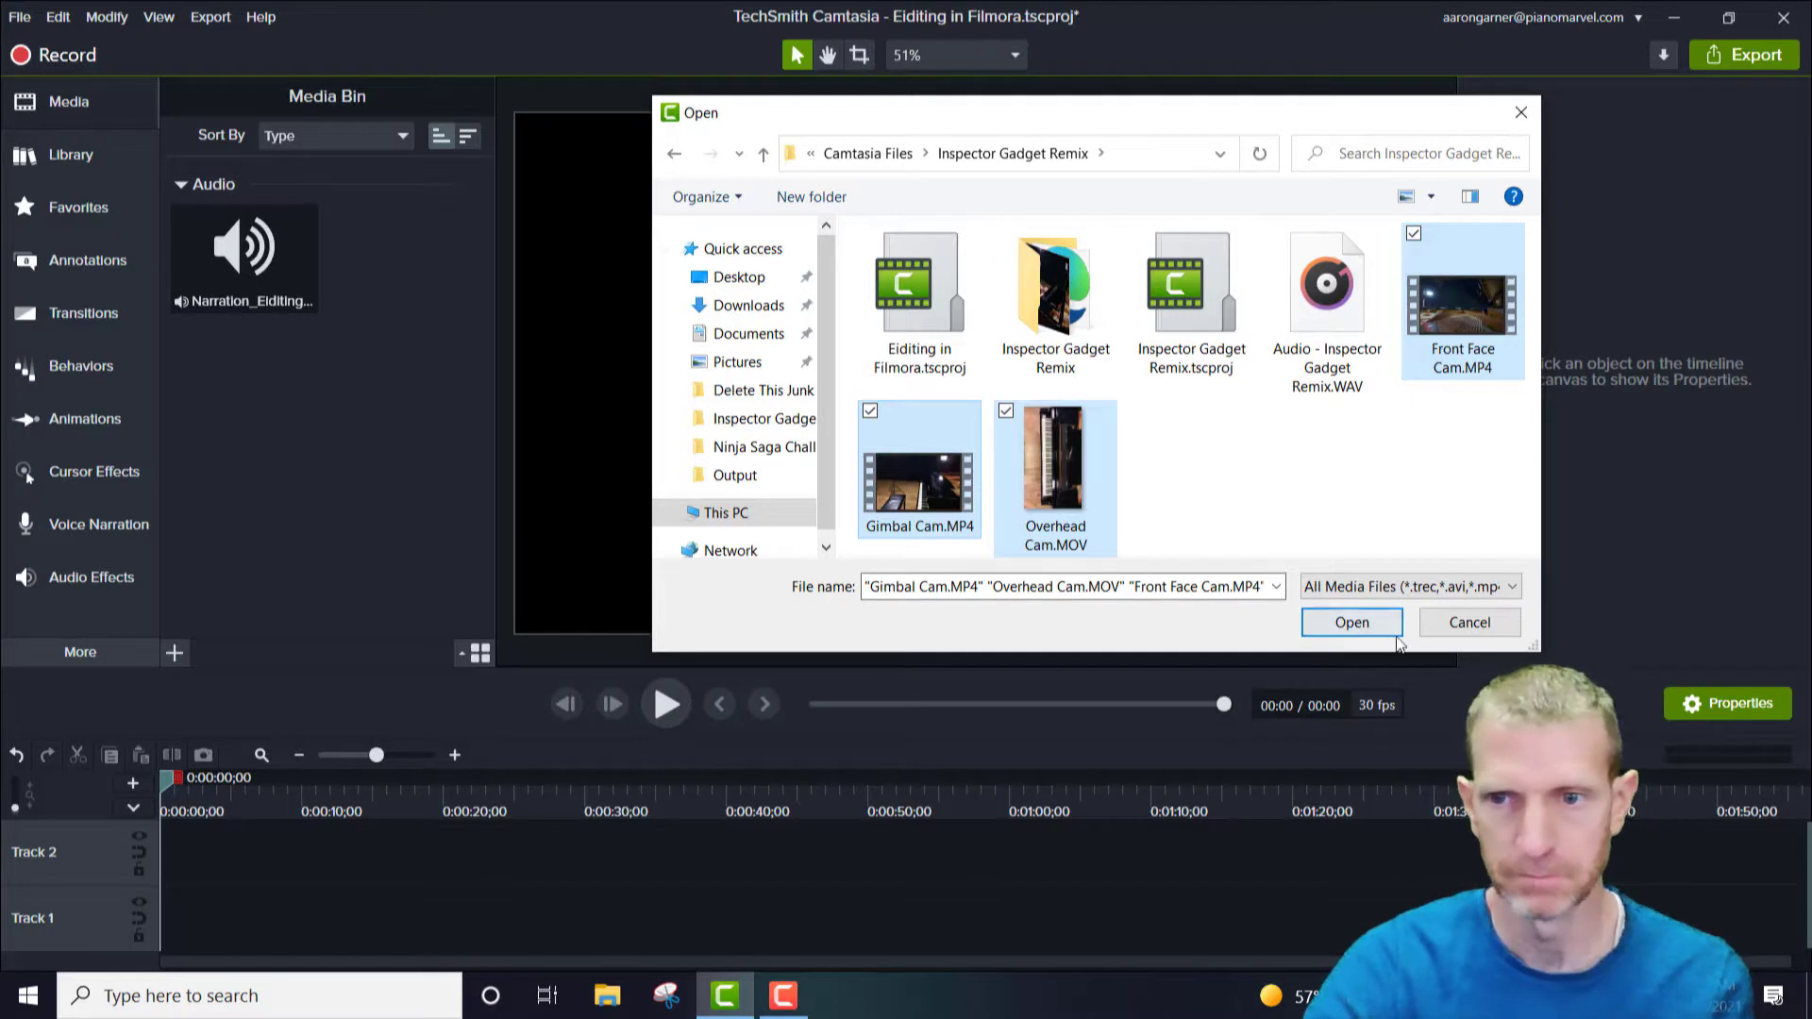
left_click(1351, 622)
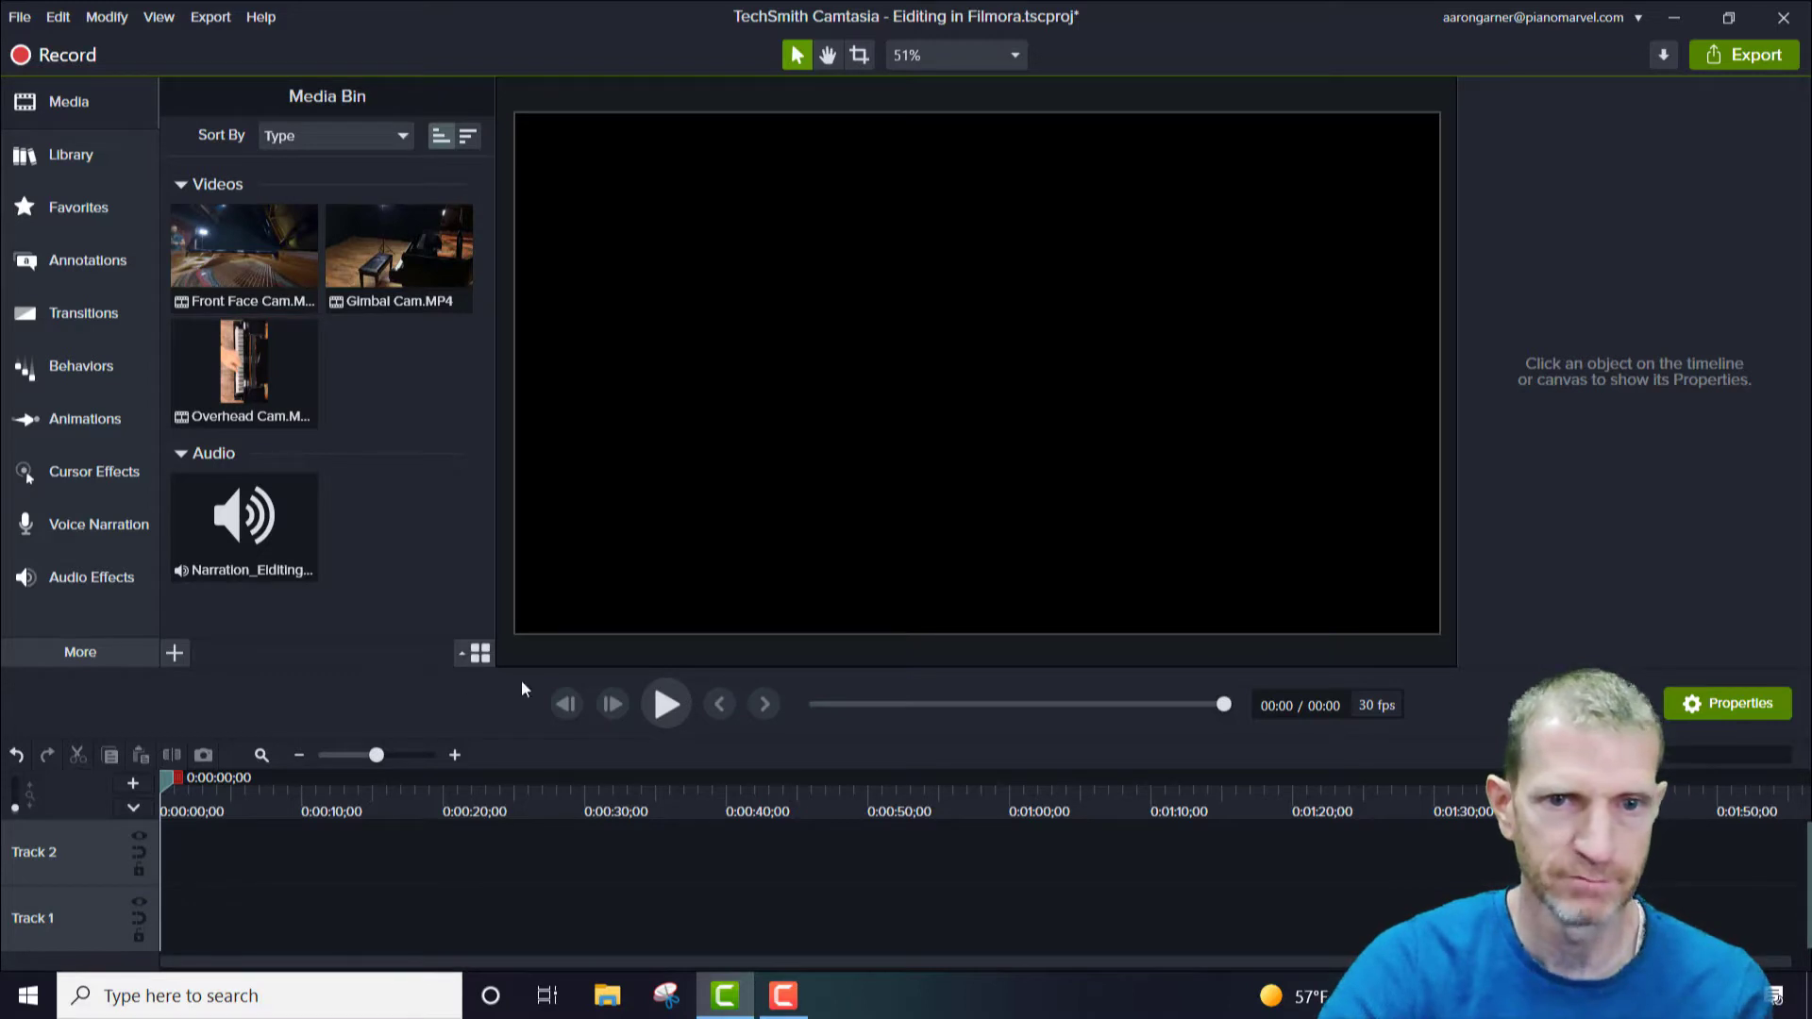
Enlarge the timeline area and place Front Face Cam on Track 1, Overhead Cam on Track 2 and Gimbal Cam on Track 3
left_click_drag(691, 672, 694, 547)
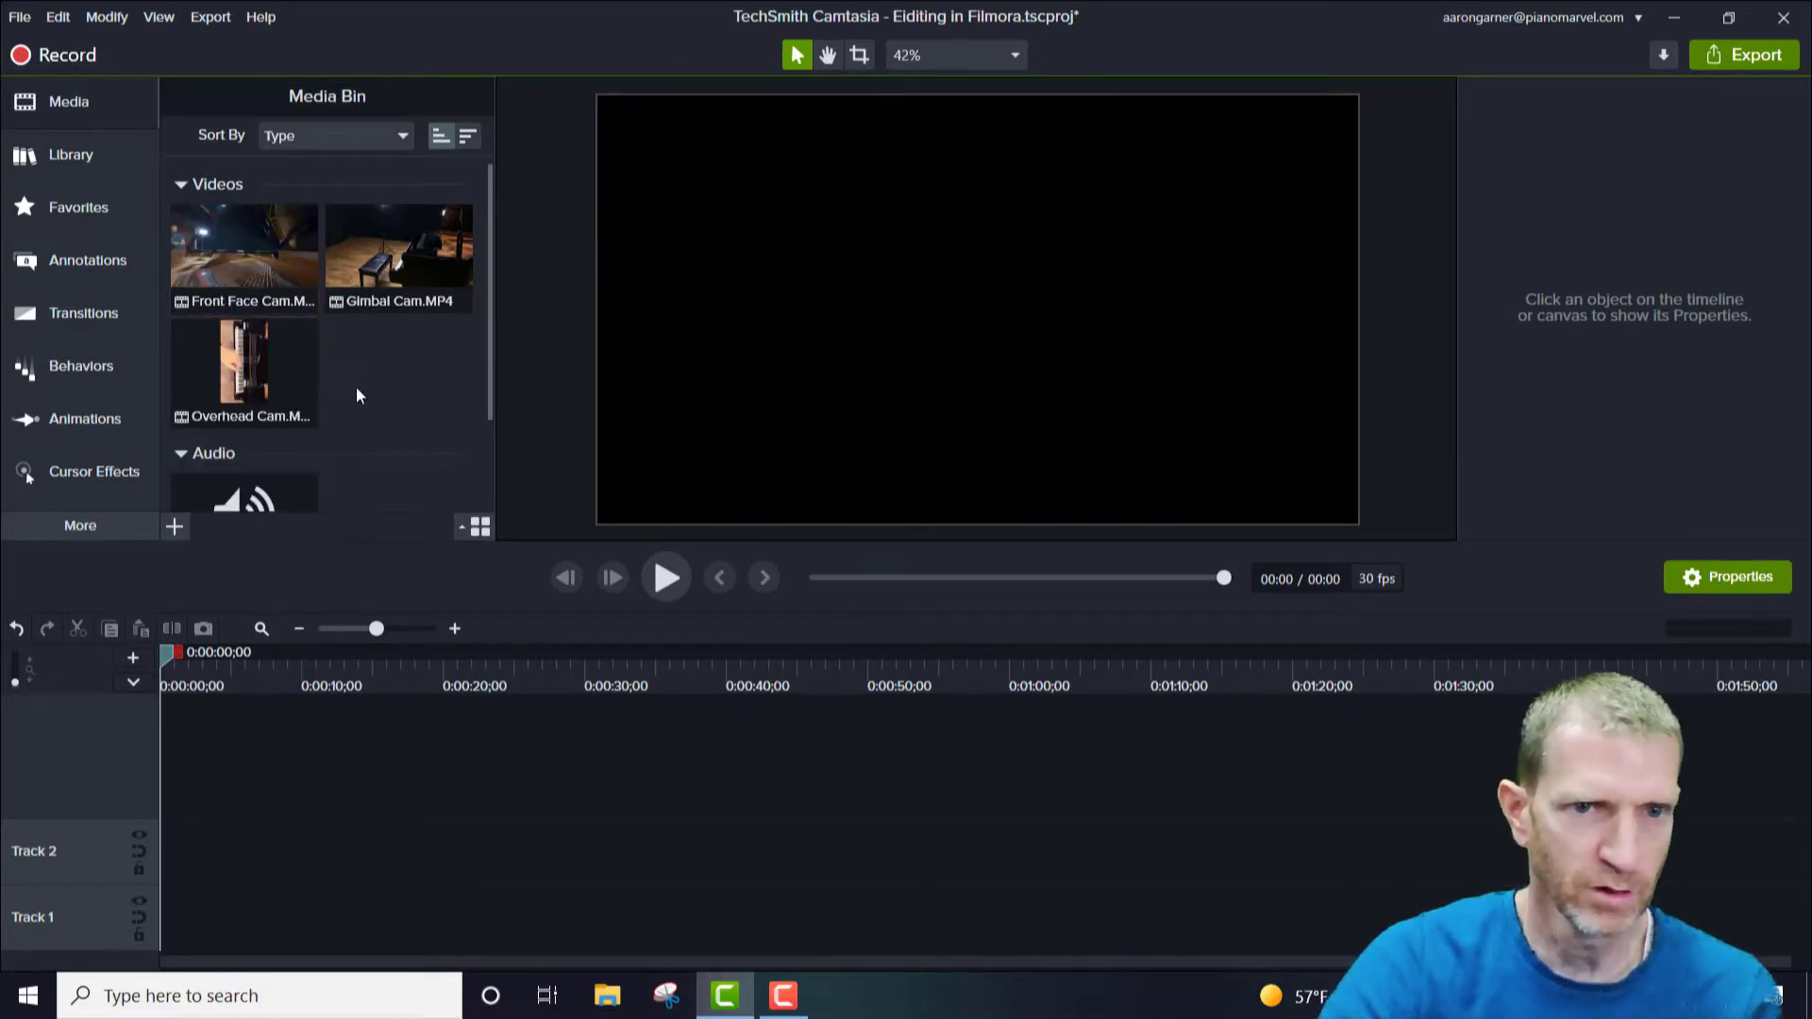
left_click_drag(243, 260, 160, 938)
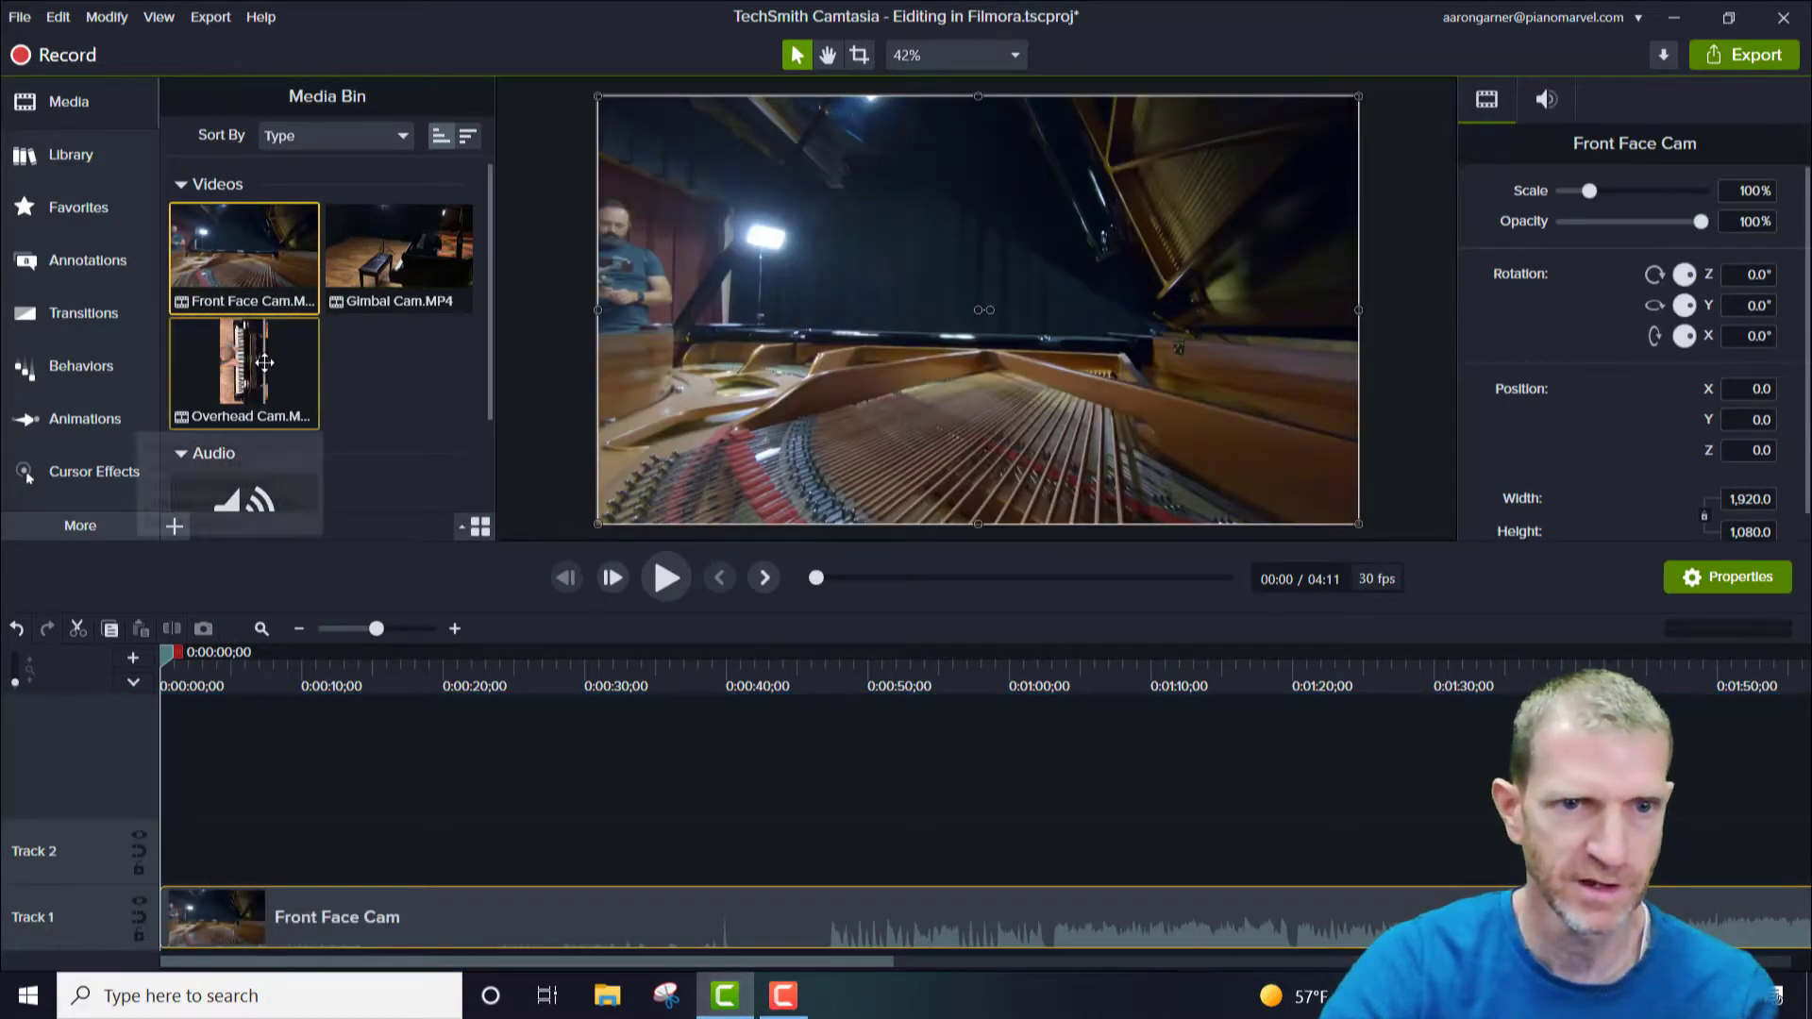
left_click_drag(247, 373, 162, 872)
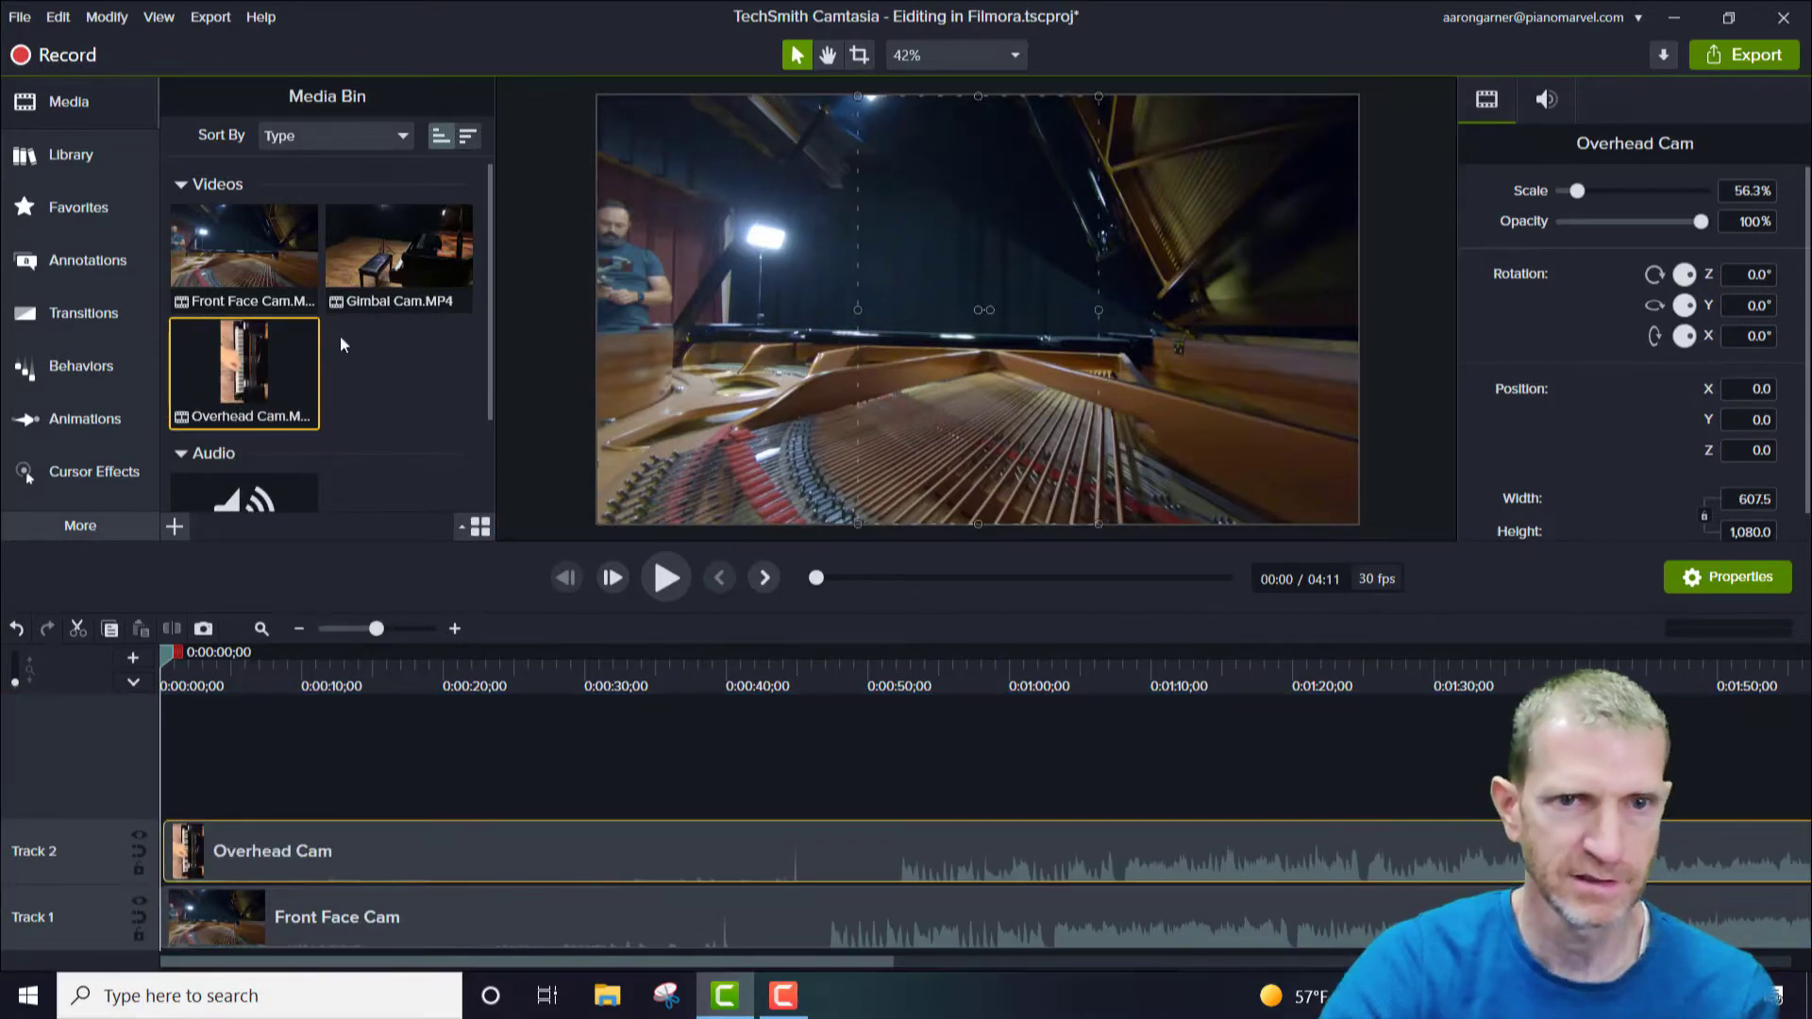
left_click_drag(398, 250, 143, 831)
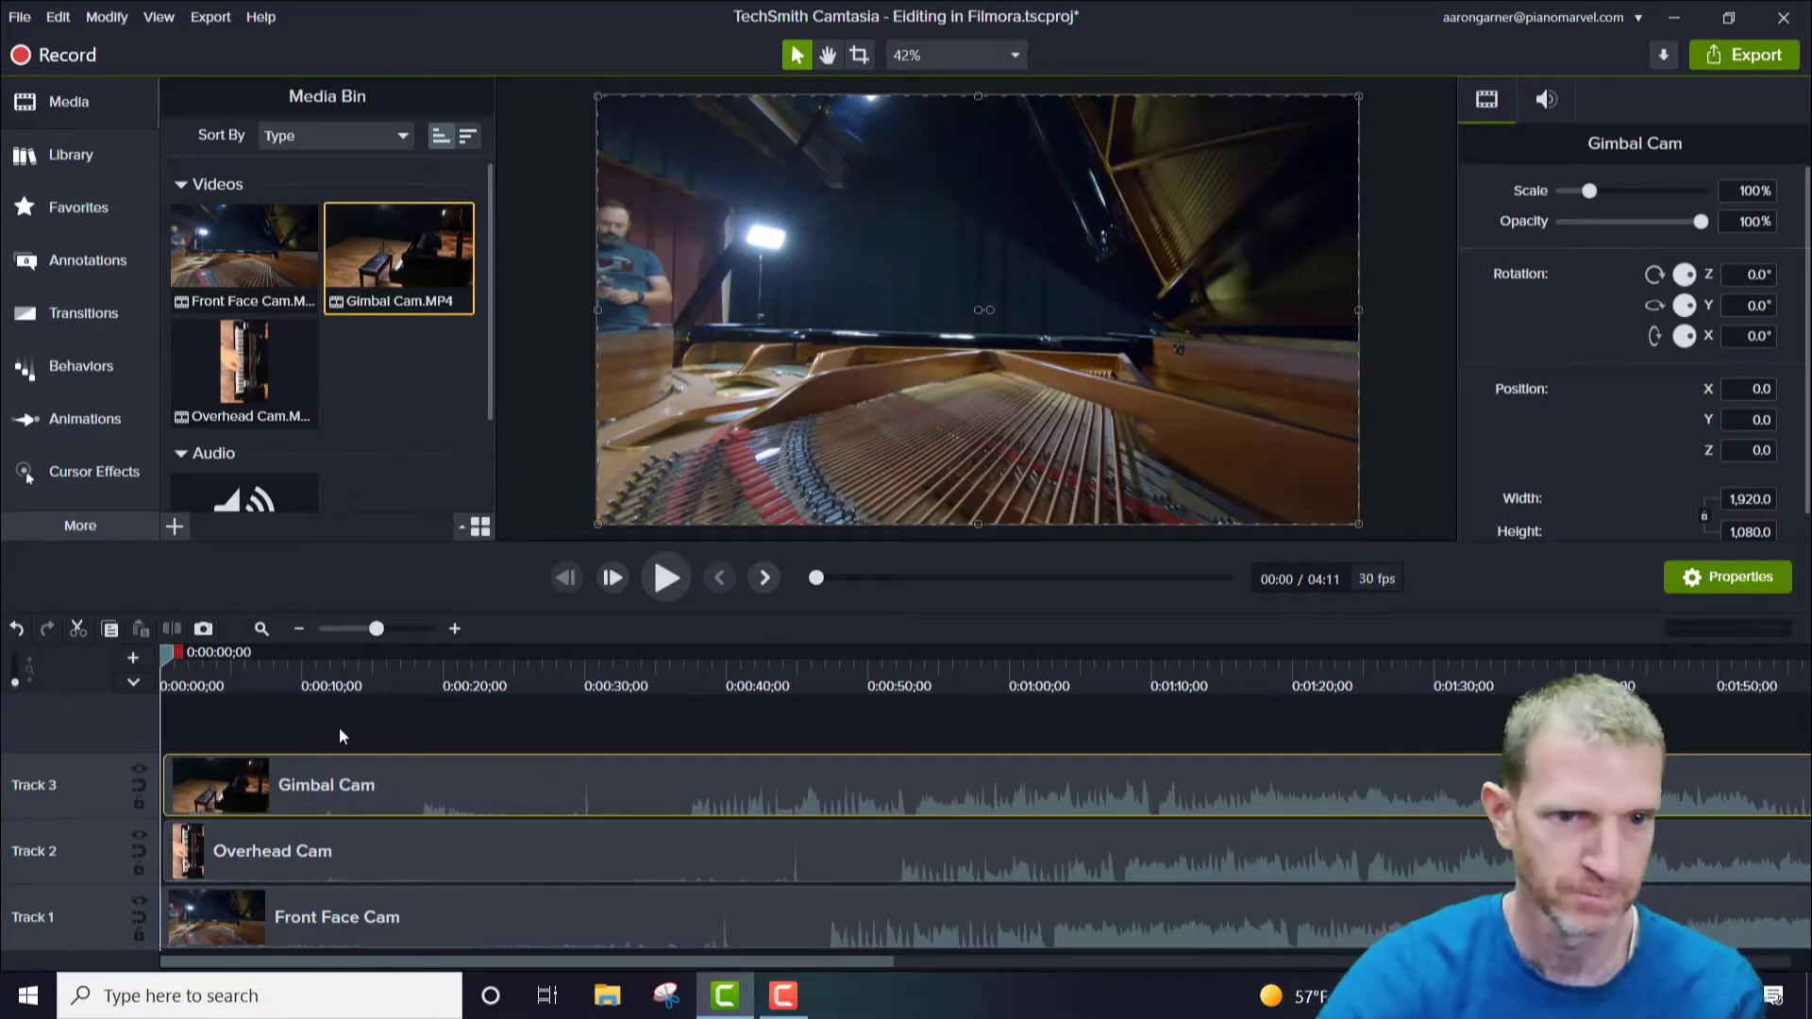
Shift the Gimbal Cam and Front Face Cam clips later so their audio waveforms roughly line up with Overhead Cam
left_click_drag(610, 966, 656, 983)
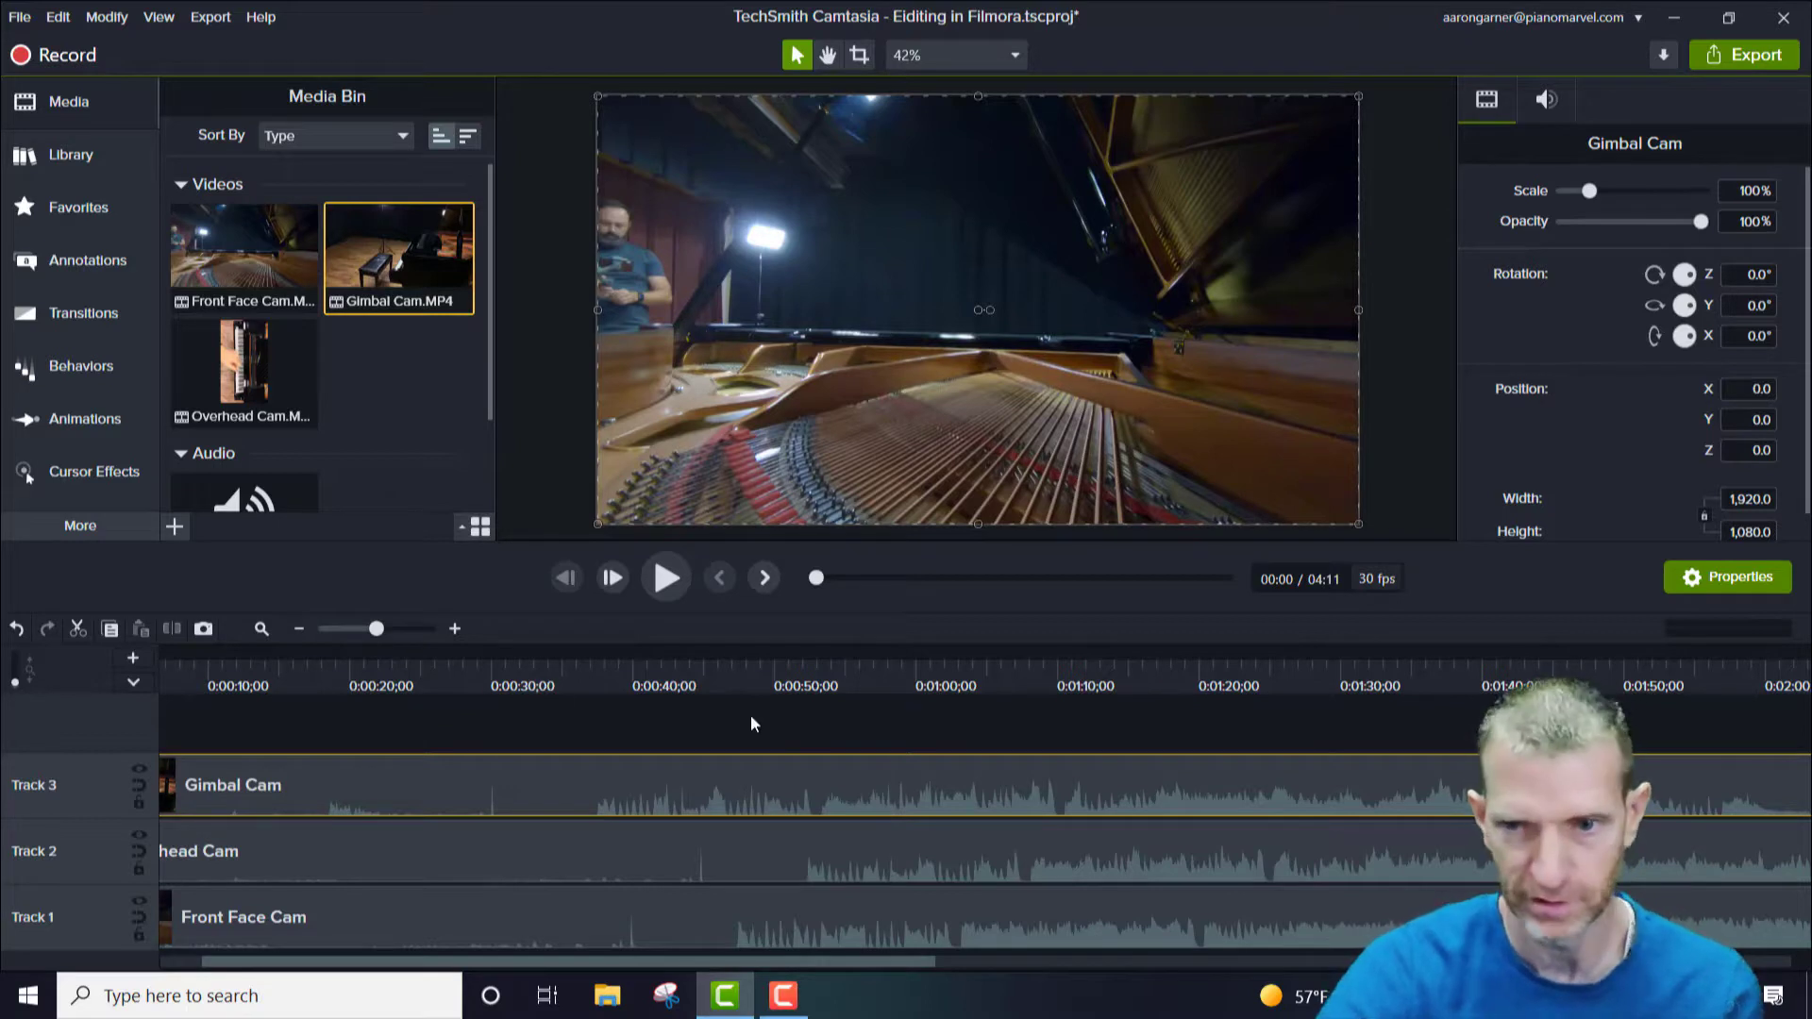
scroll(629, 727, "down", 2)
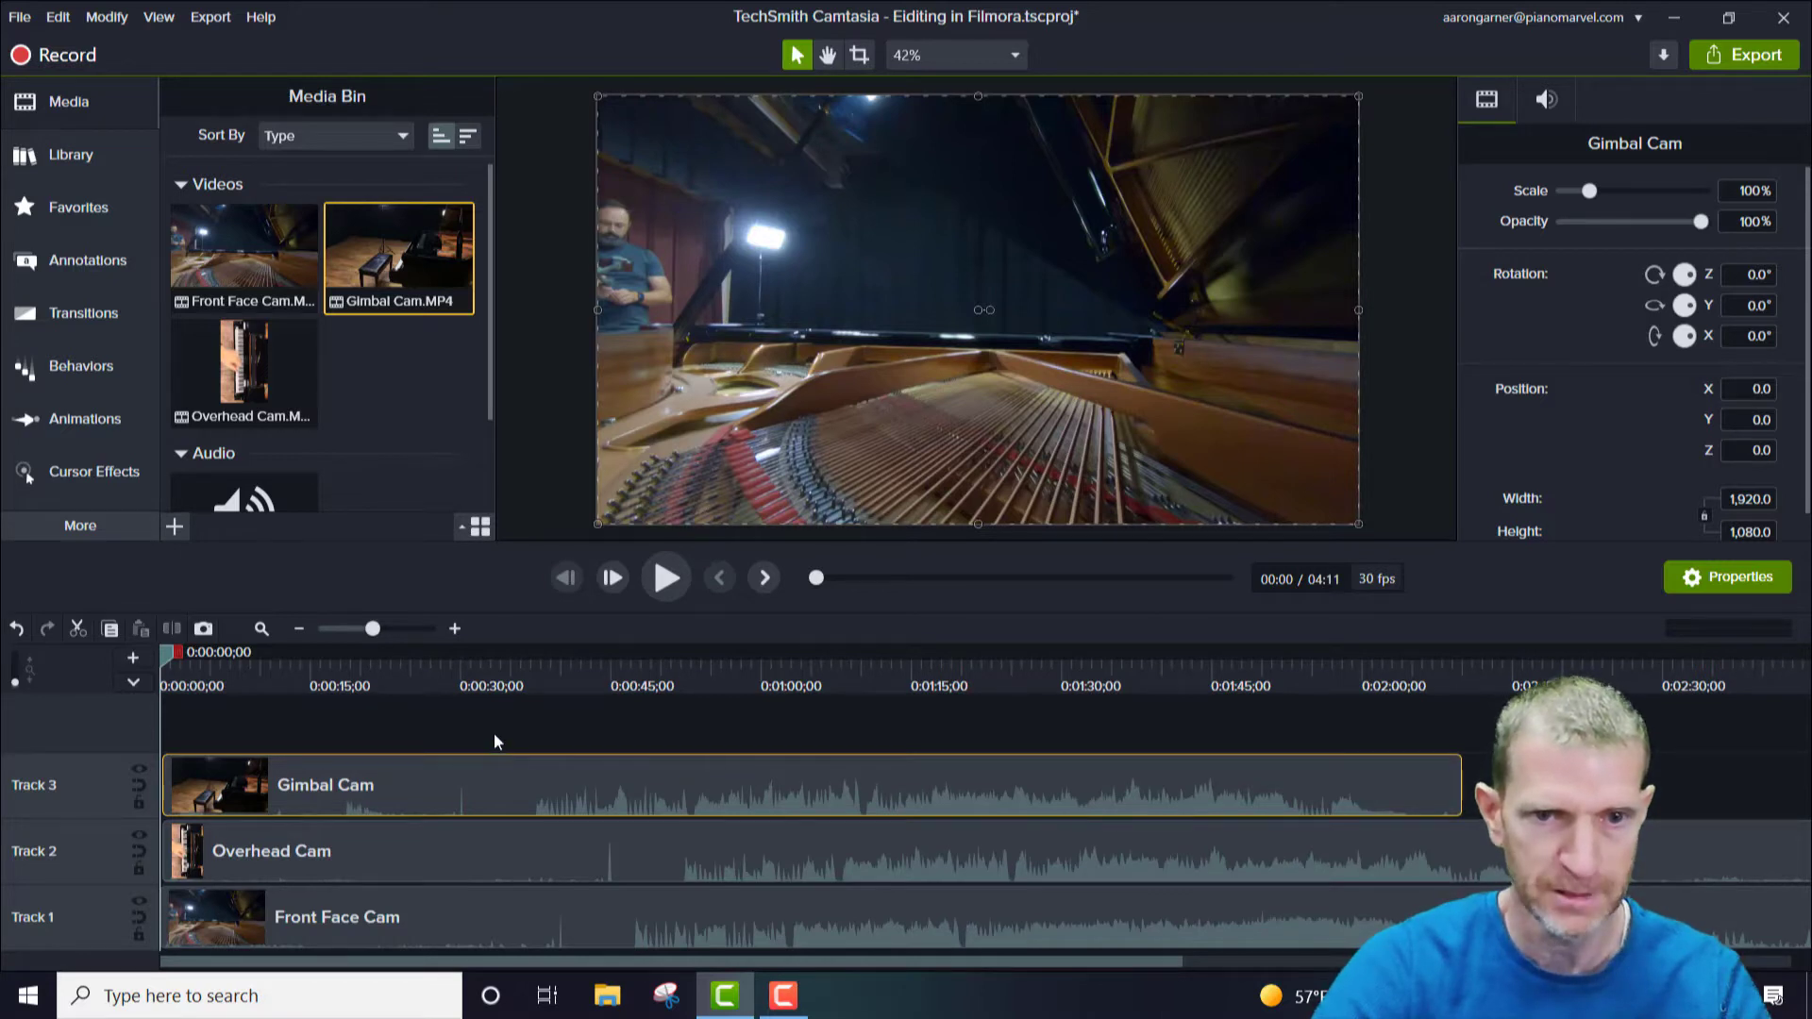
scroll(498, 731, "down", 1)
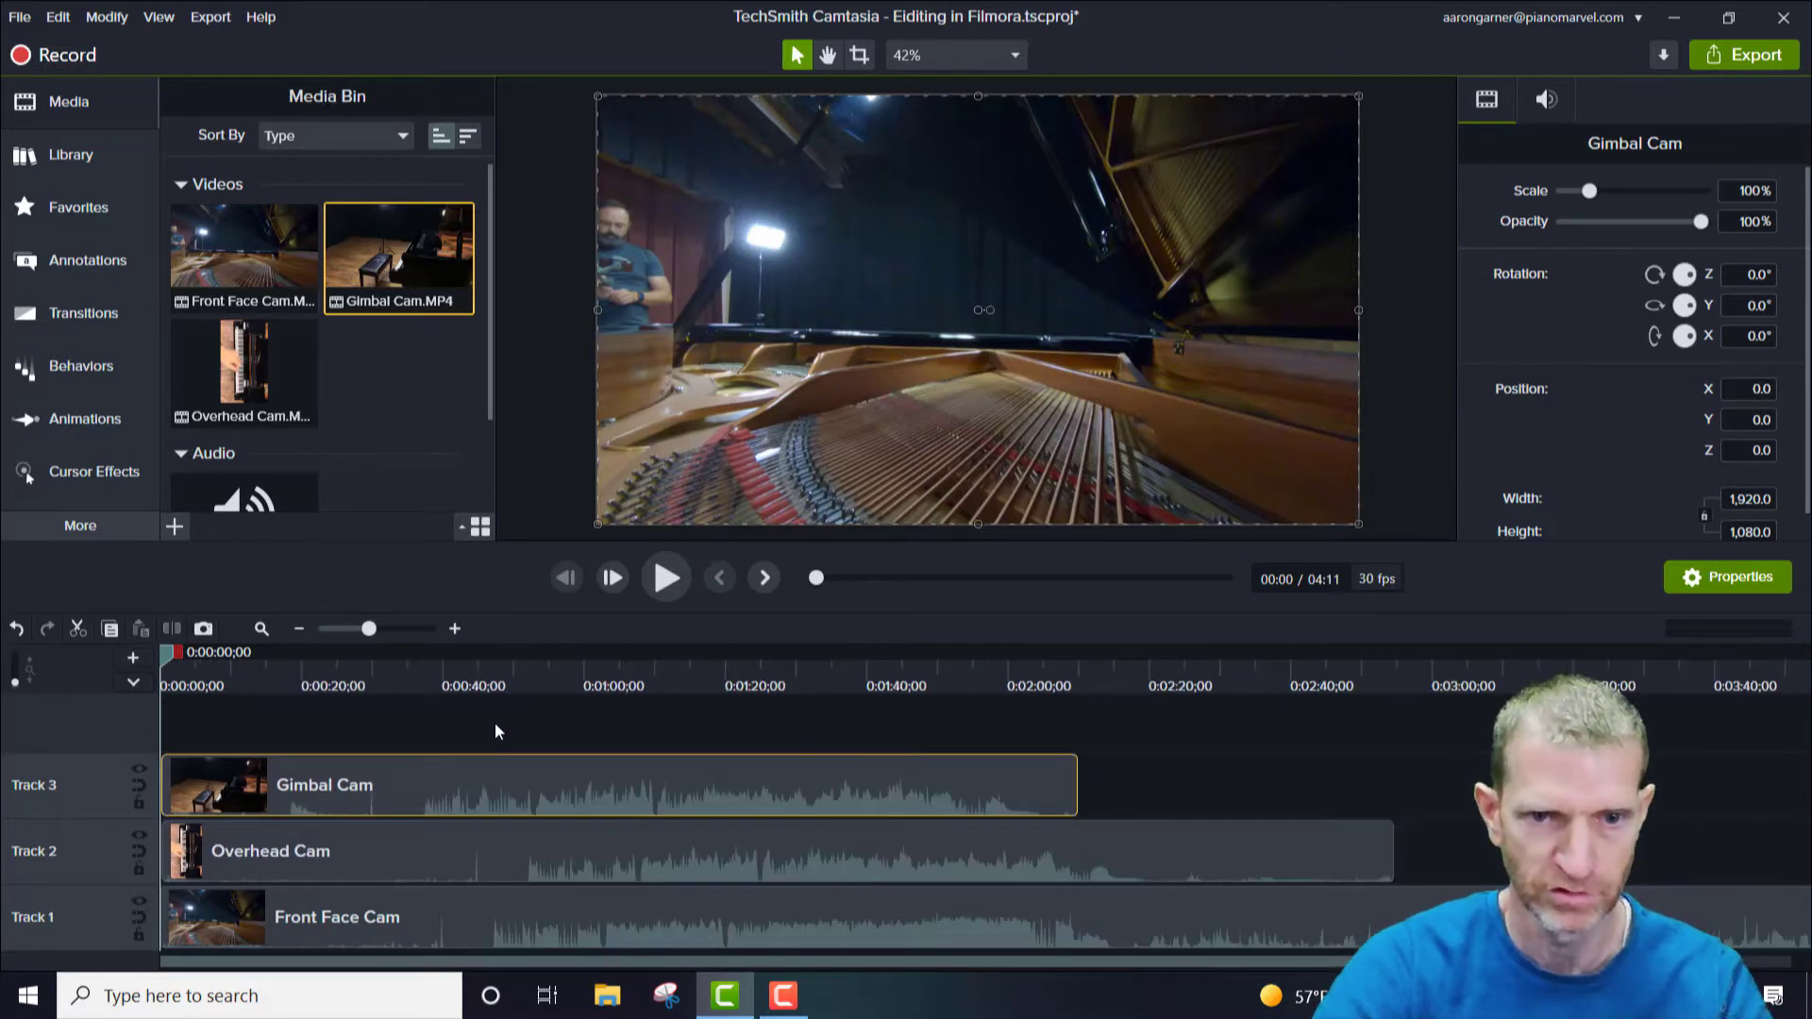
mouse_move(373, 630)
left_mouse_down()
mouse_move(355, 634)
mouse_move(372, 638)
left_mouse_up()
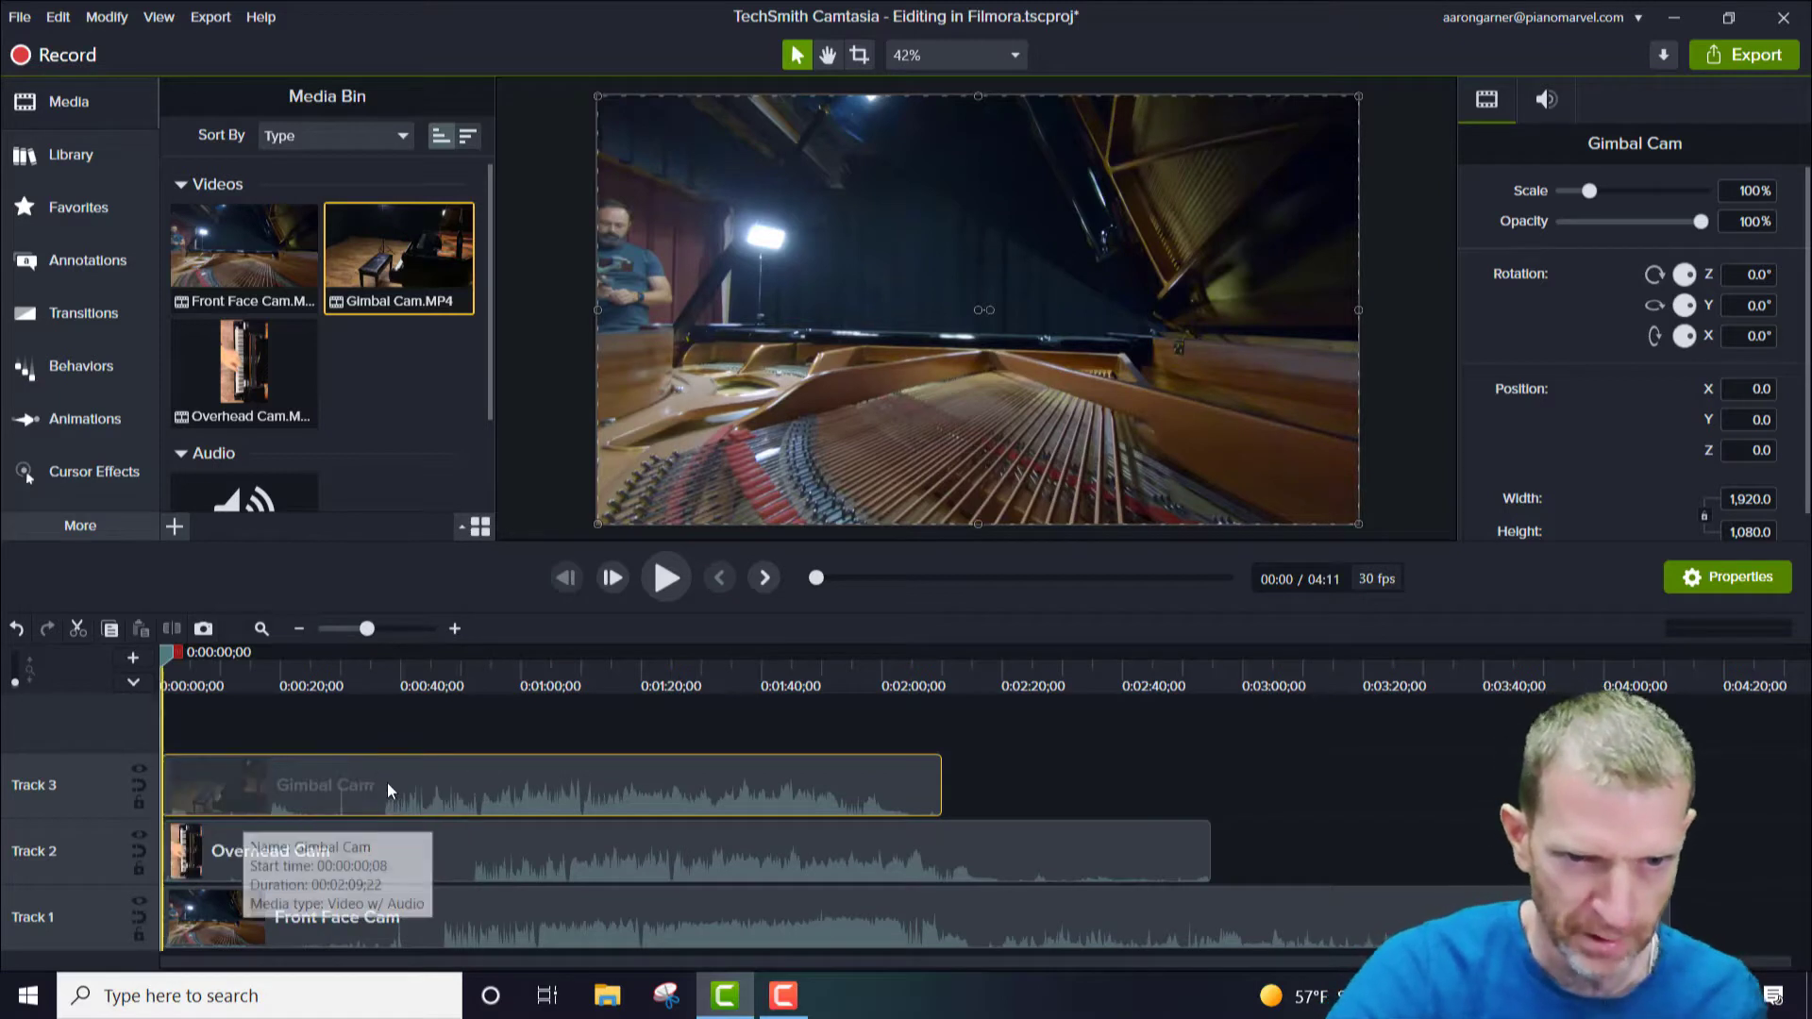
left_click_drag(387, 783, 473, 796)
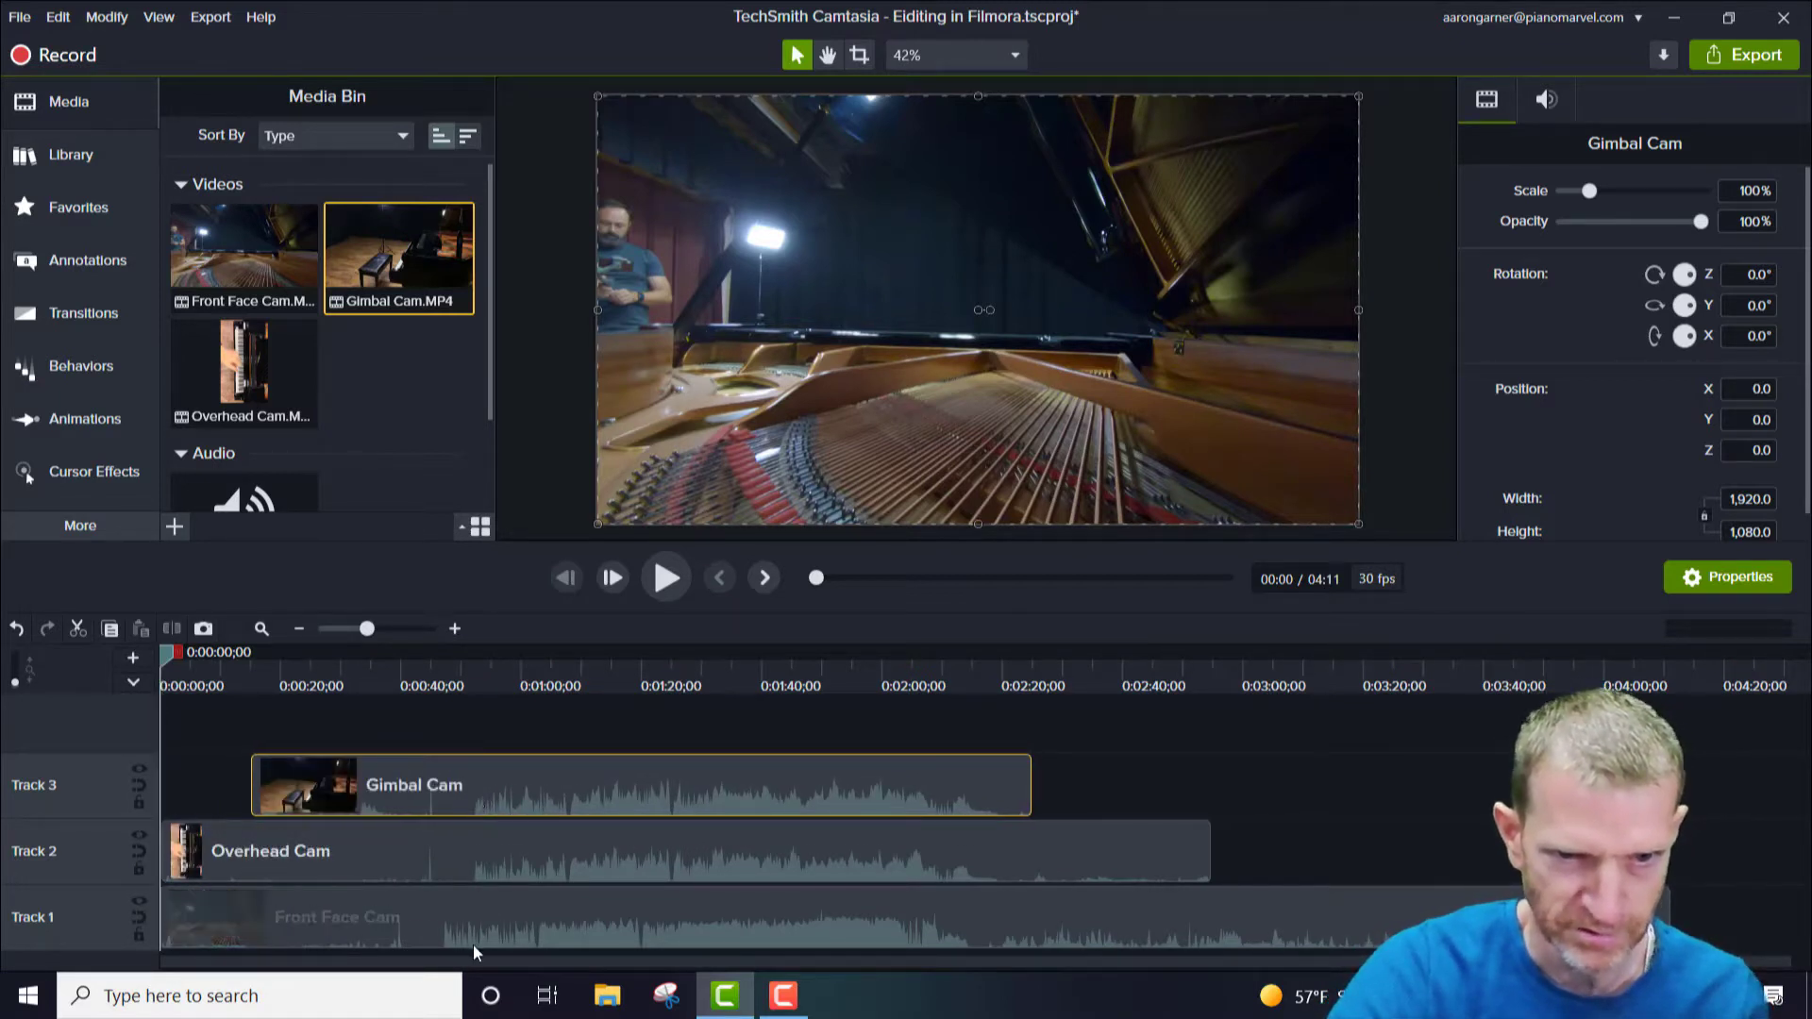
left_click_drag(473, 943, 505, 944)
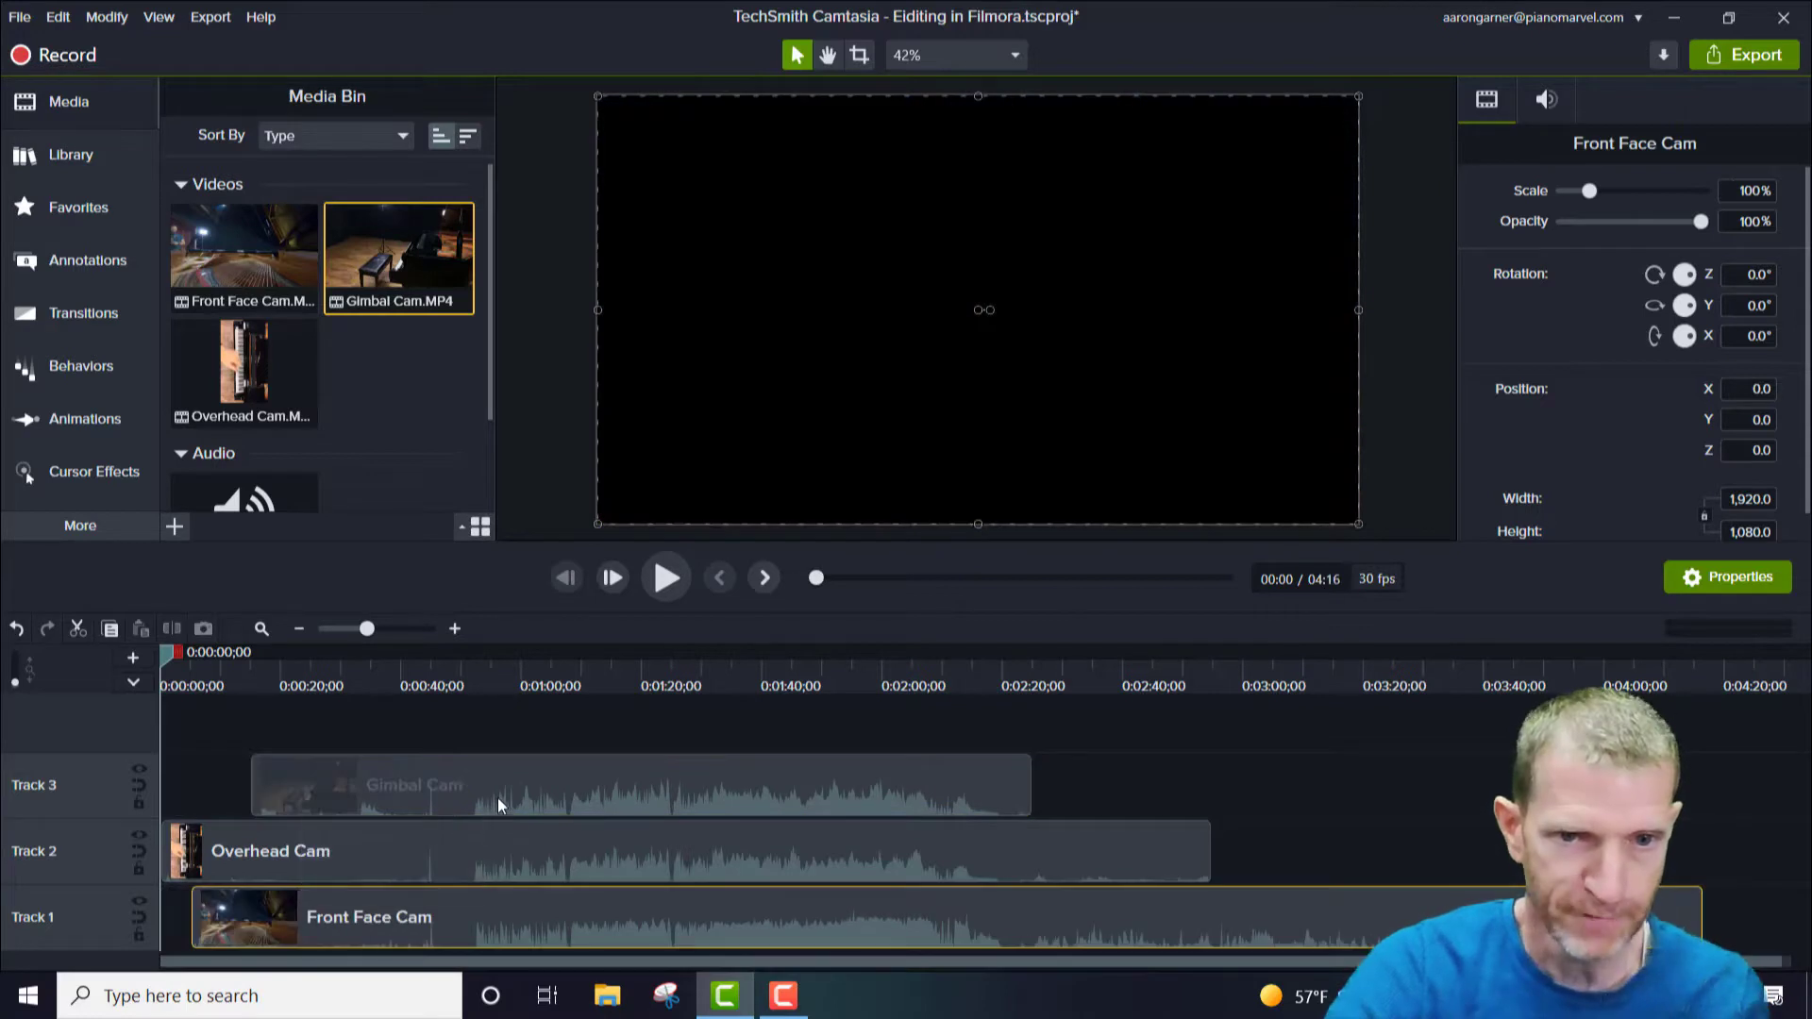
left_click_drag(496, 797, 496, 798)
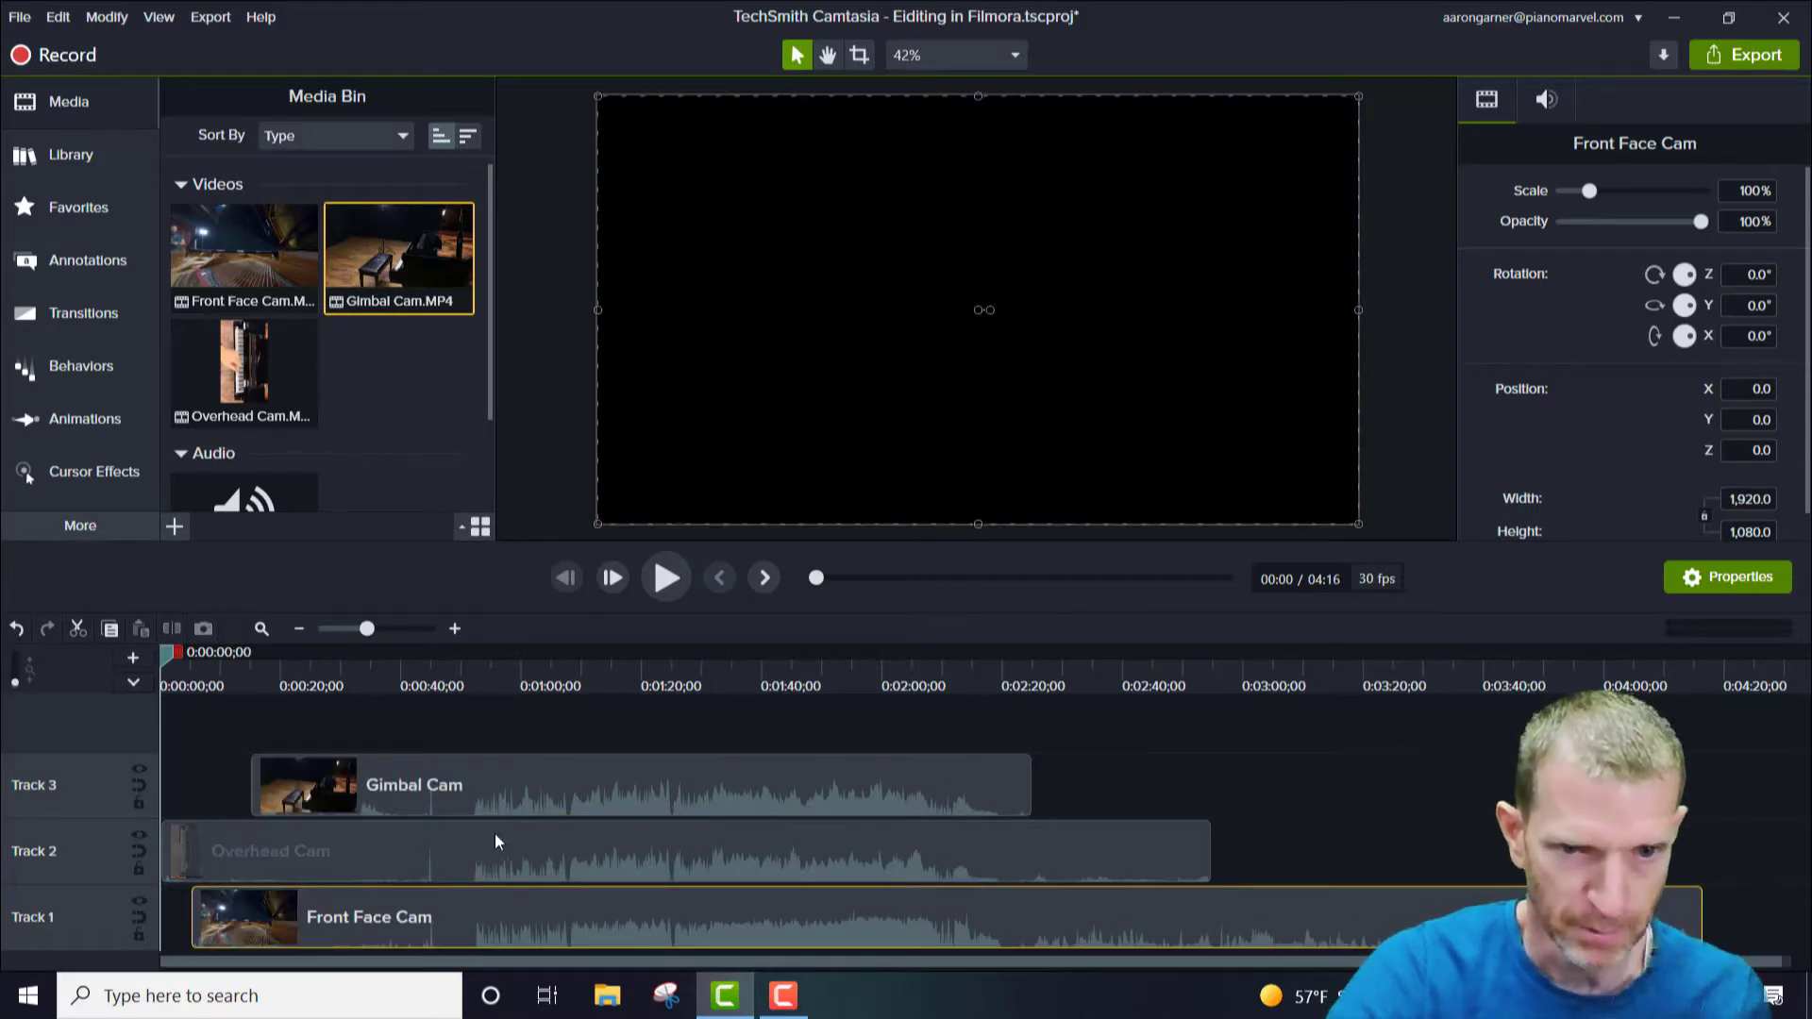
Fine-align the clips on all three tracks by matching their clap spikes near 0:00:45
left_click(429, 686)
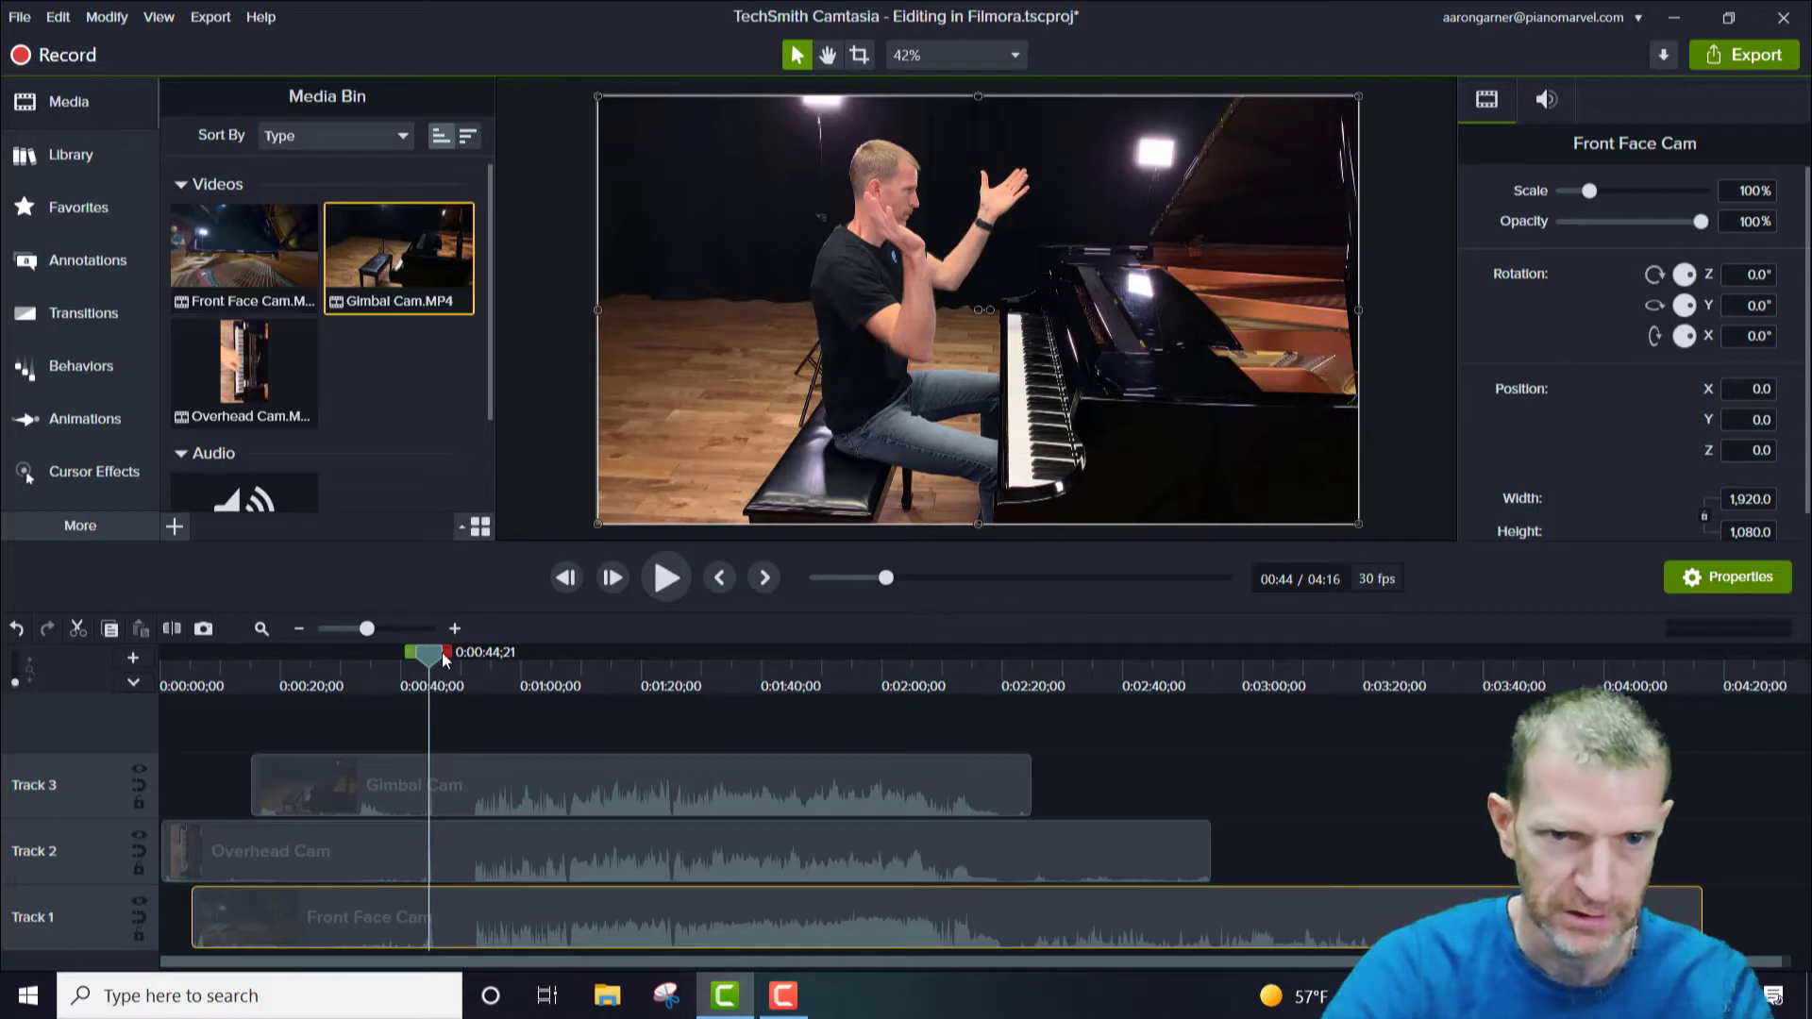
left_click_drag(433, 656, 433, 662)
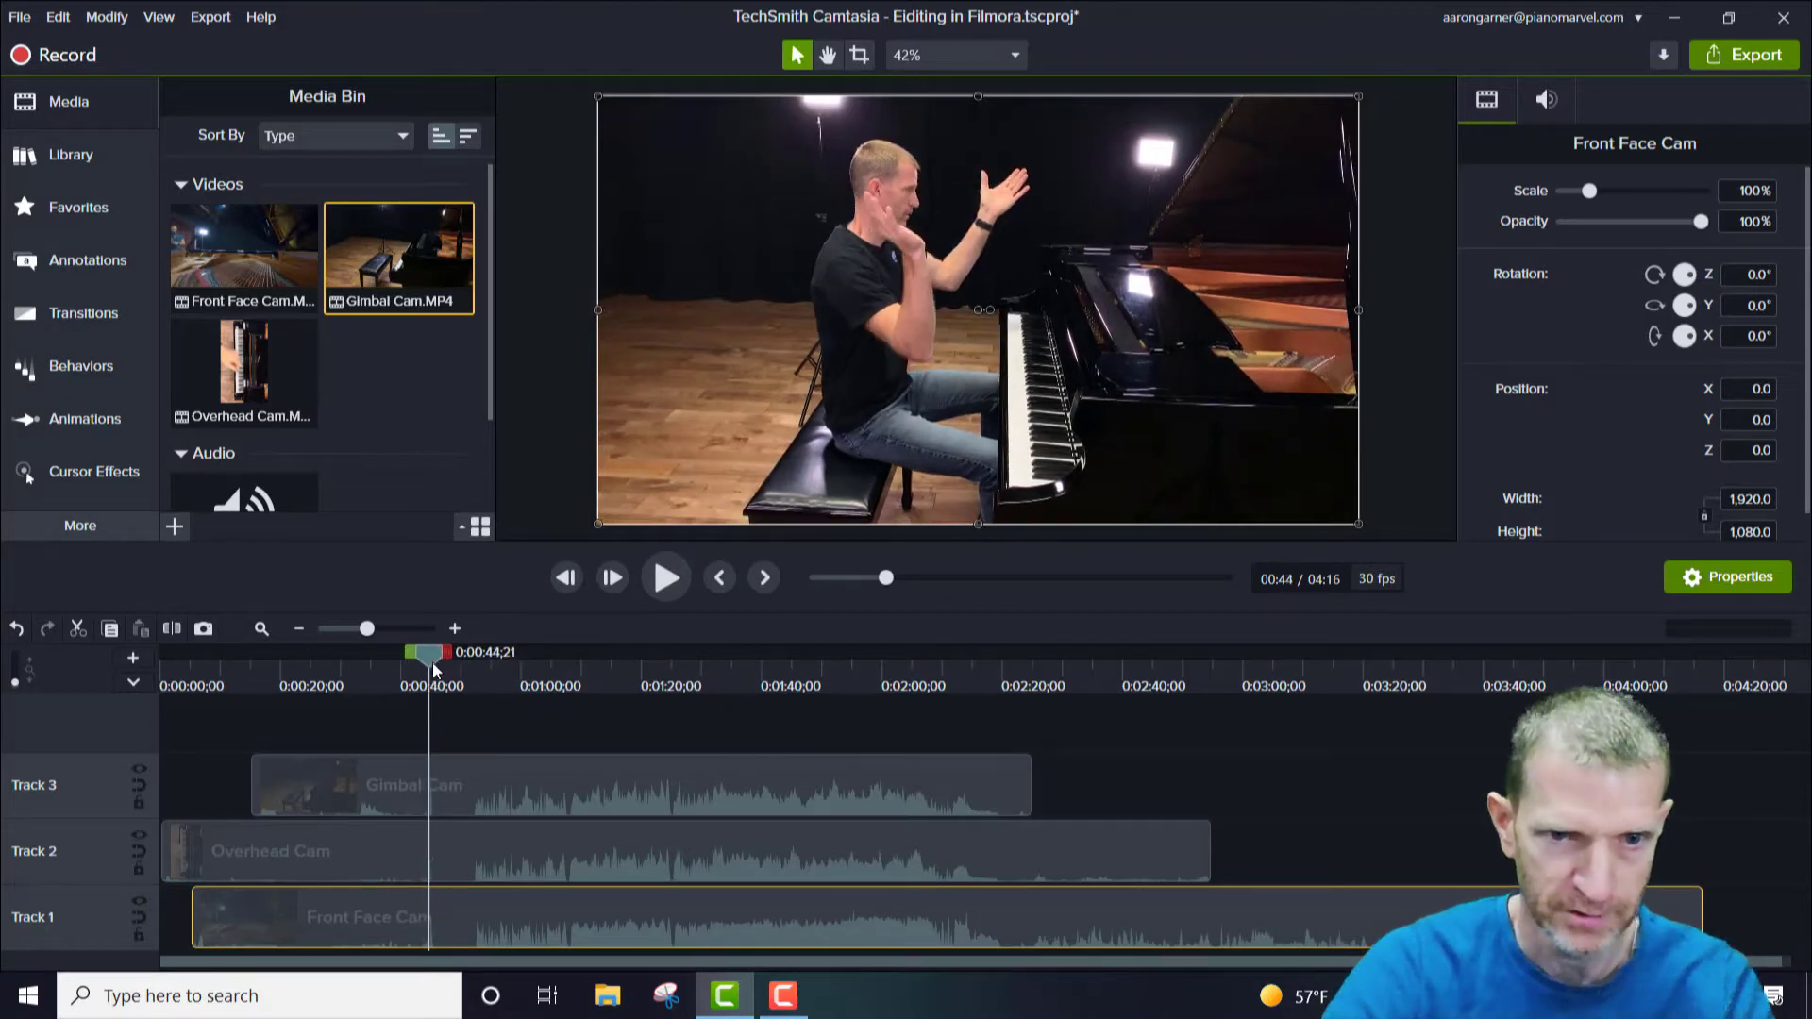
scroll(451, 711, "up", 3)
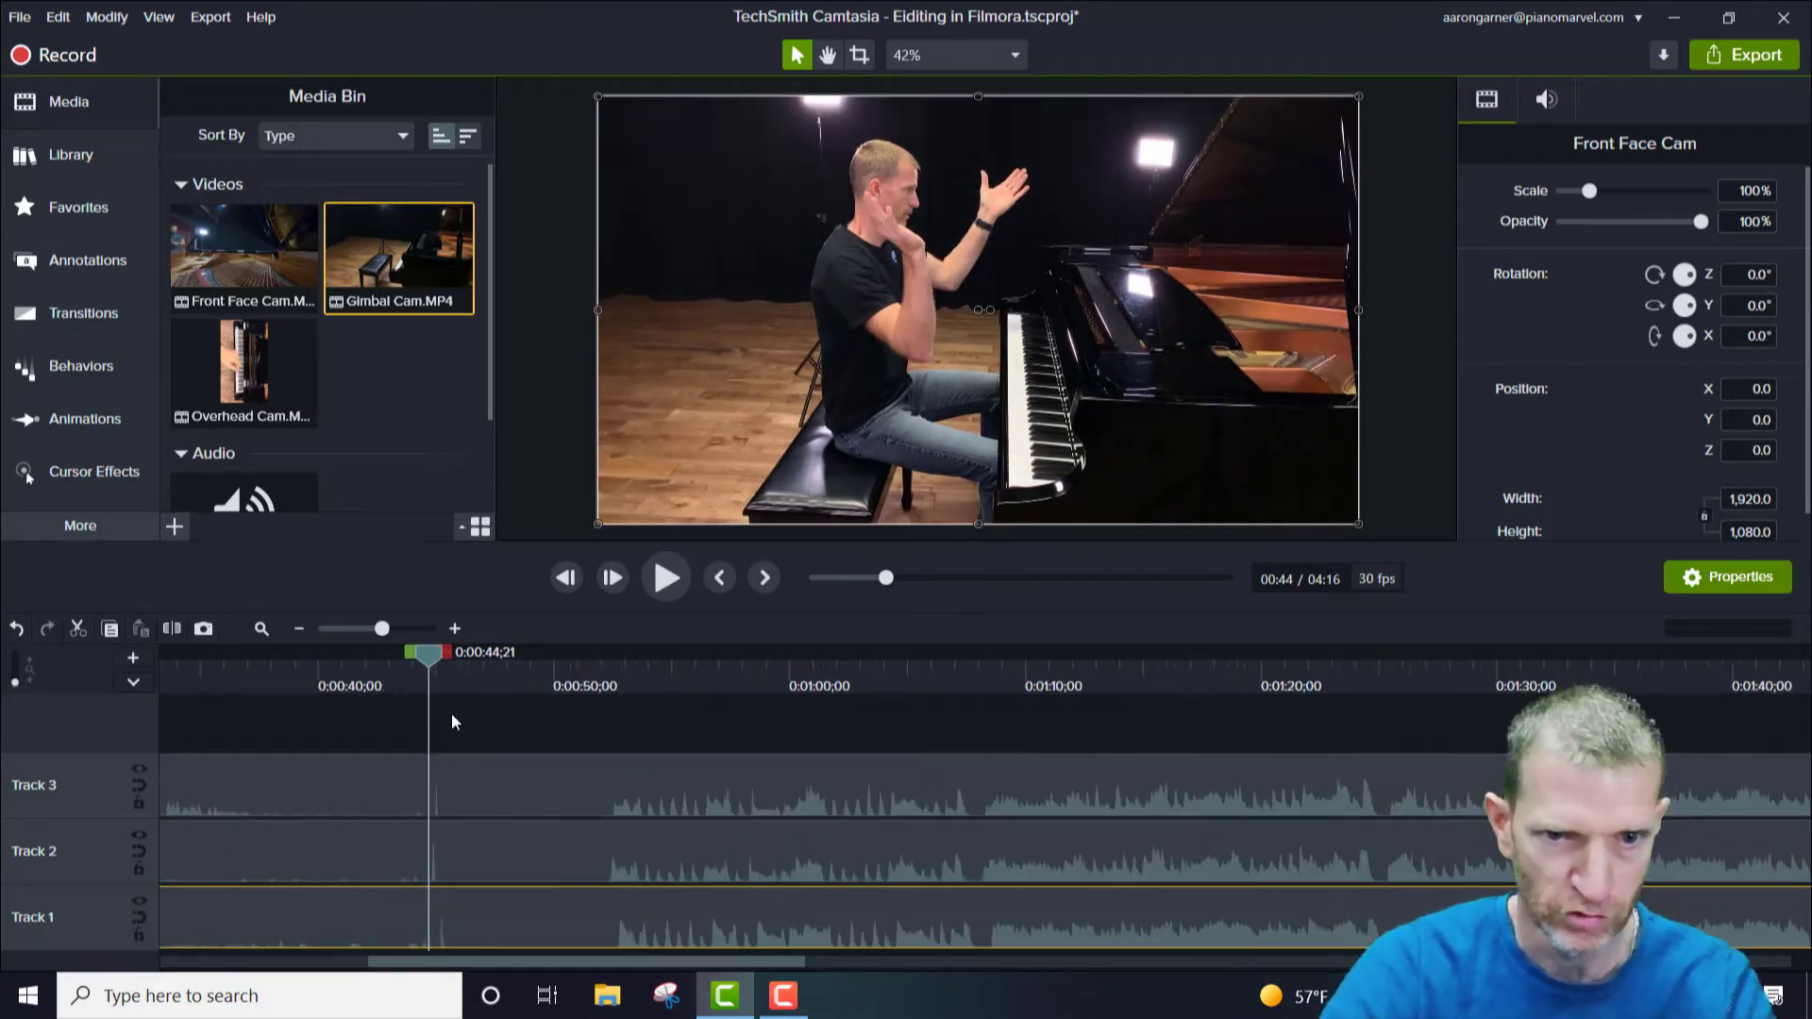
scroll(451, 712, "up", 2)
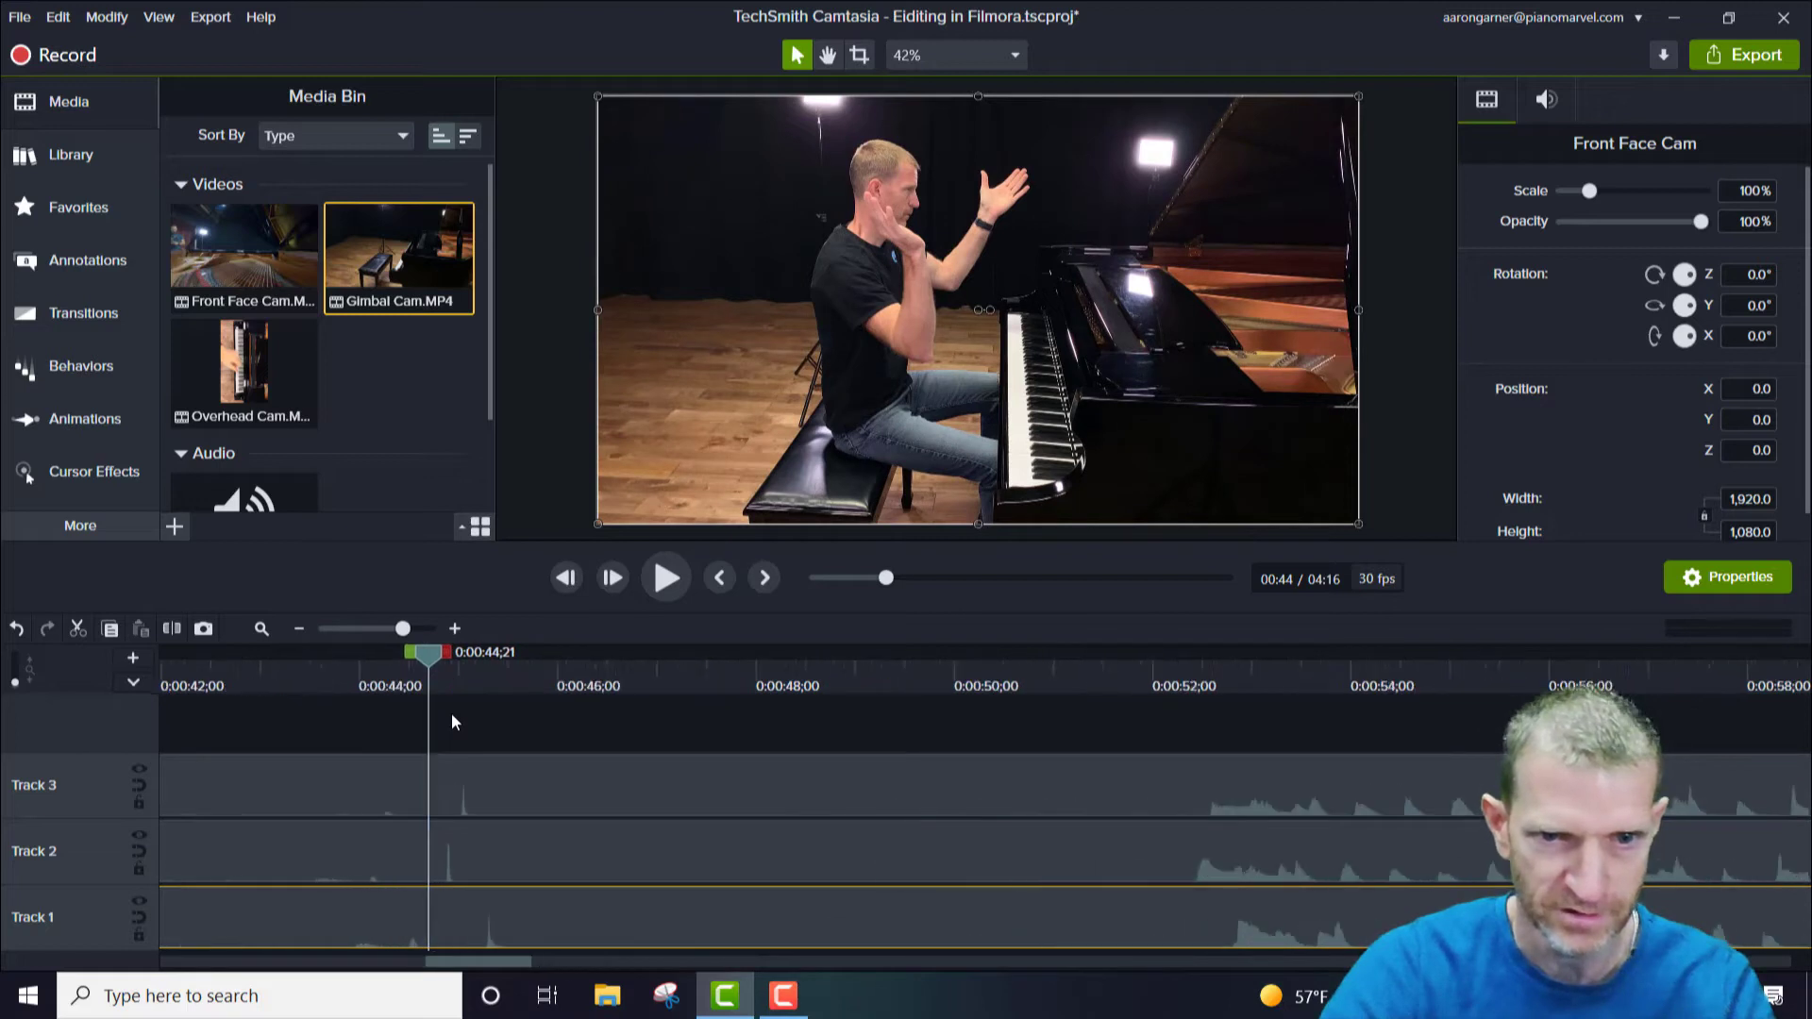
left_click(557, 790)
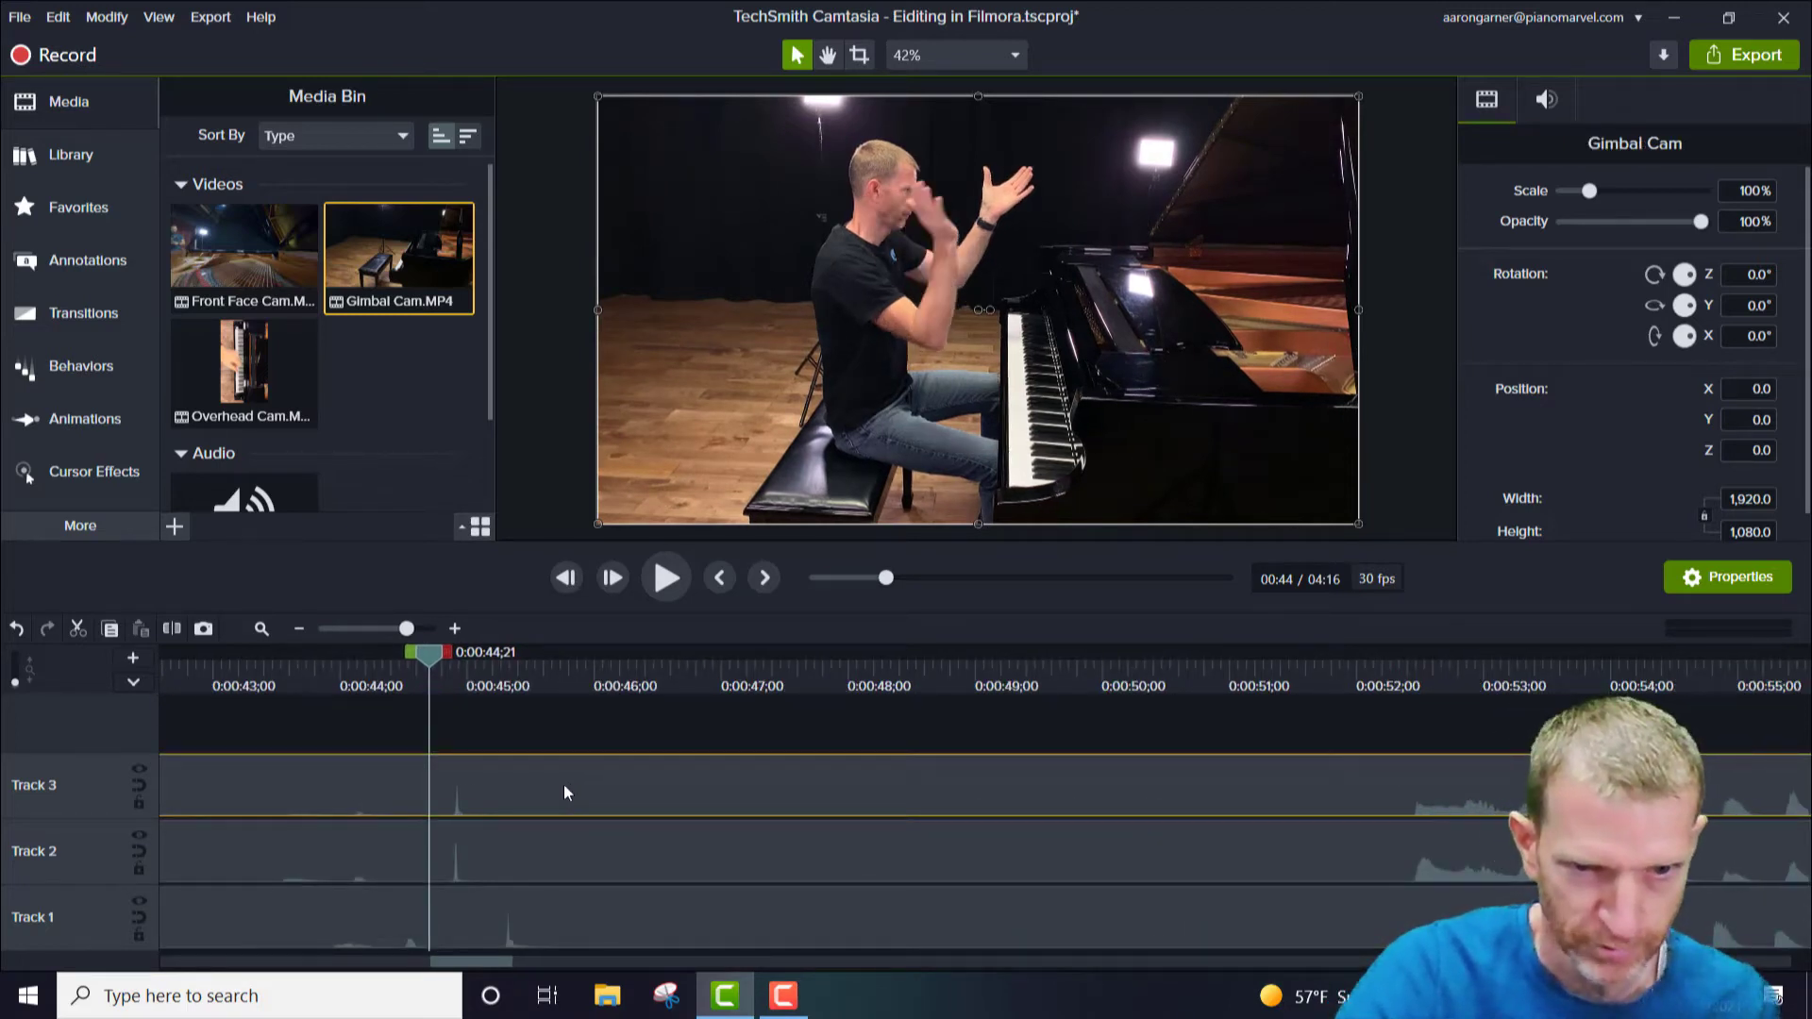
left_click_drag(585, 918, 541, 923)
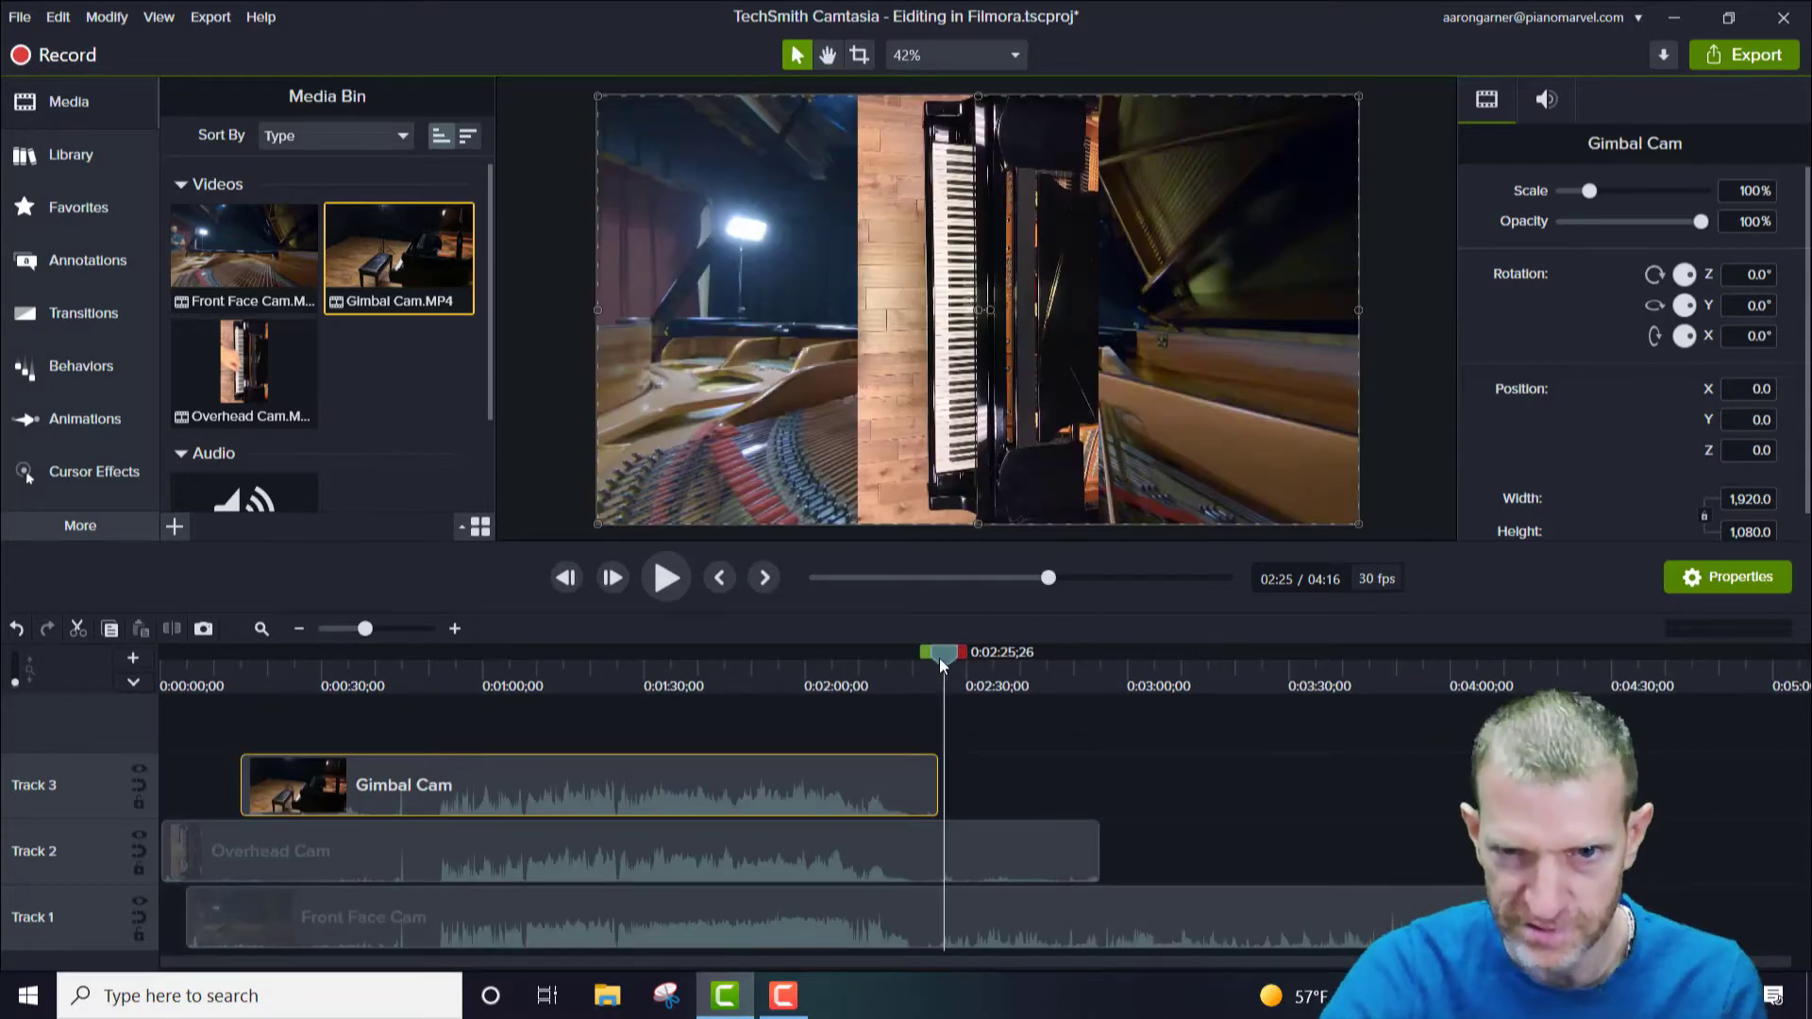
Rotate the Overhead Cam video 90° and scale it to 100% so it fills the canvas
left_click_drag(940, 664, 951, 661)
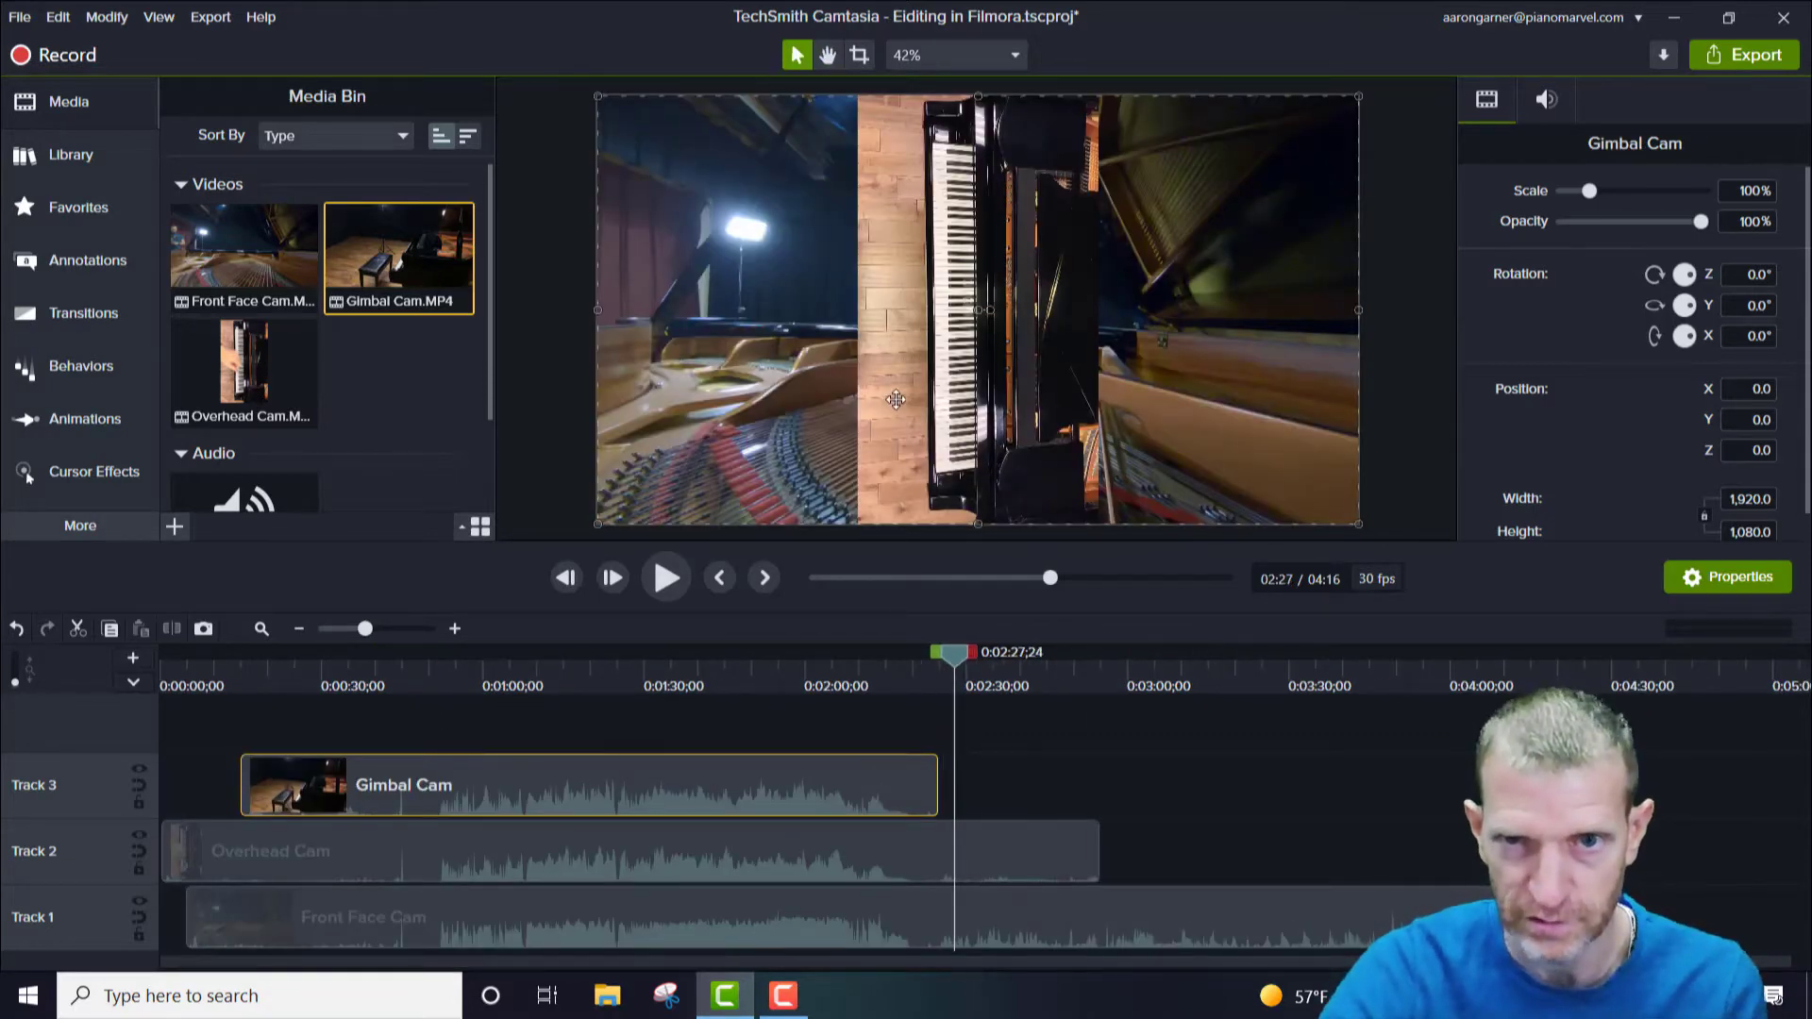
left_click(1052, 197)
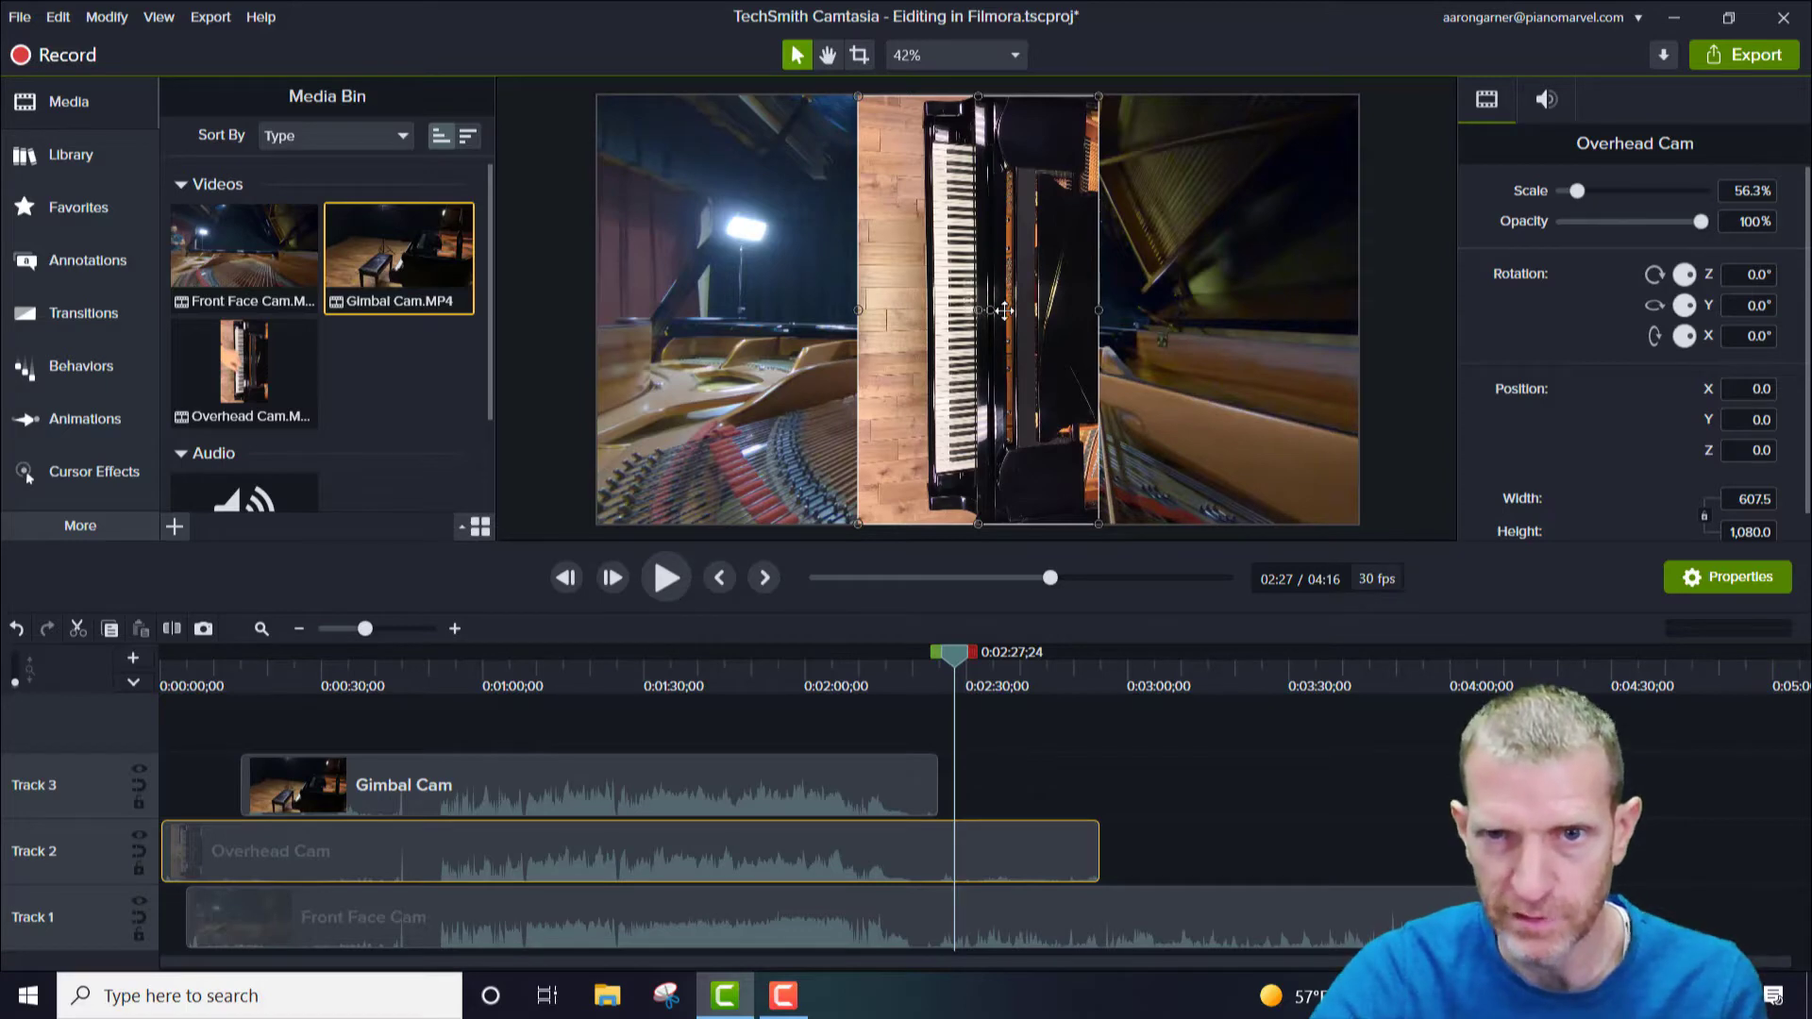
left_click_drag(991, 311, 977, 298)
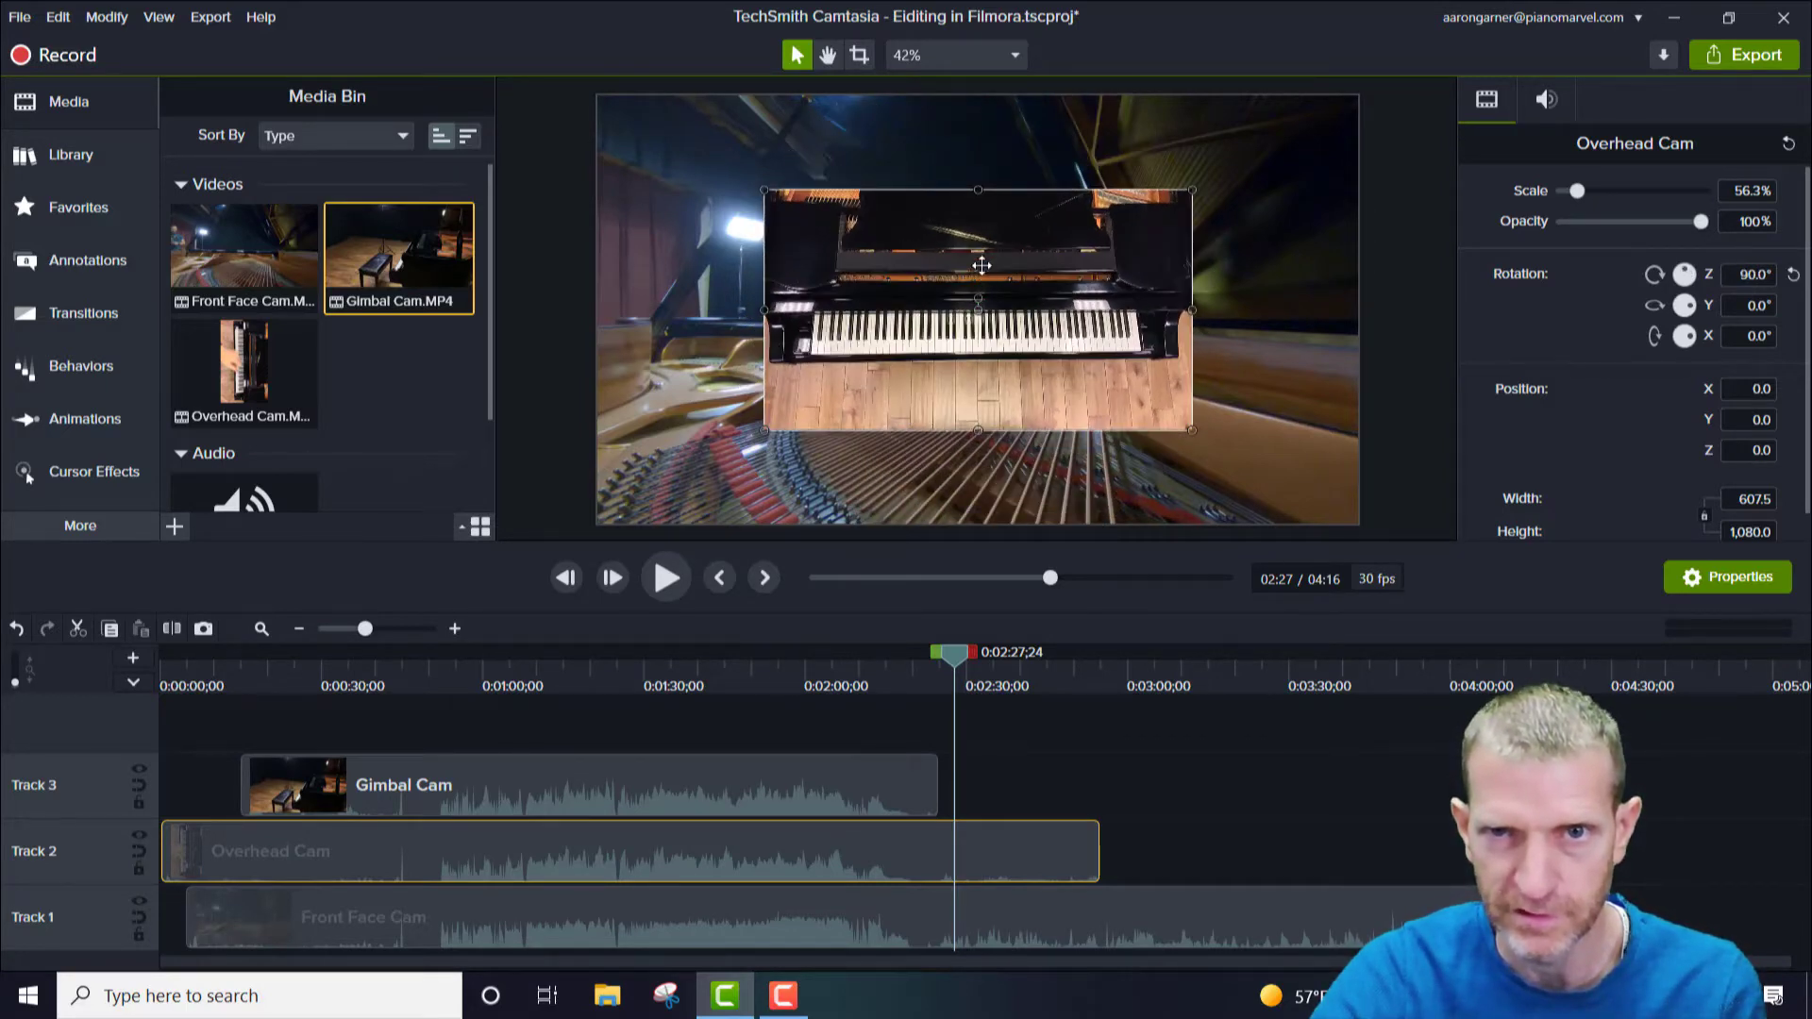
left_click_drag(764, 189, 597, 96)
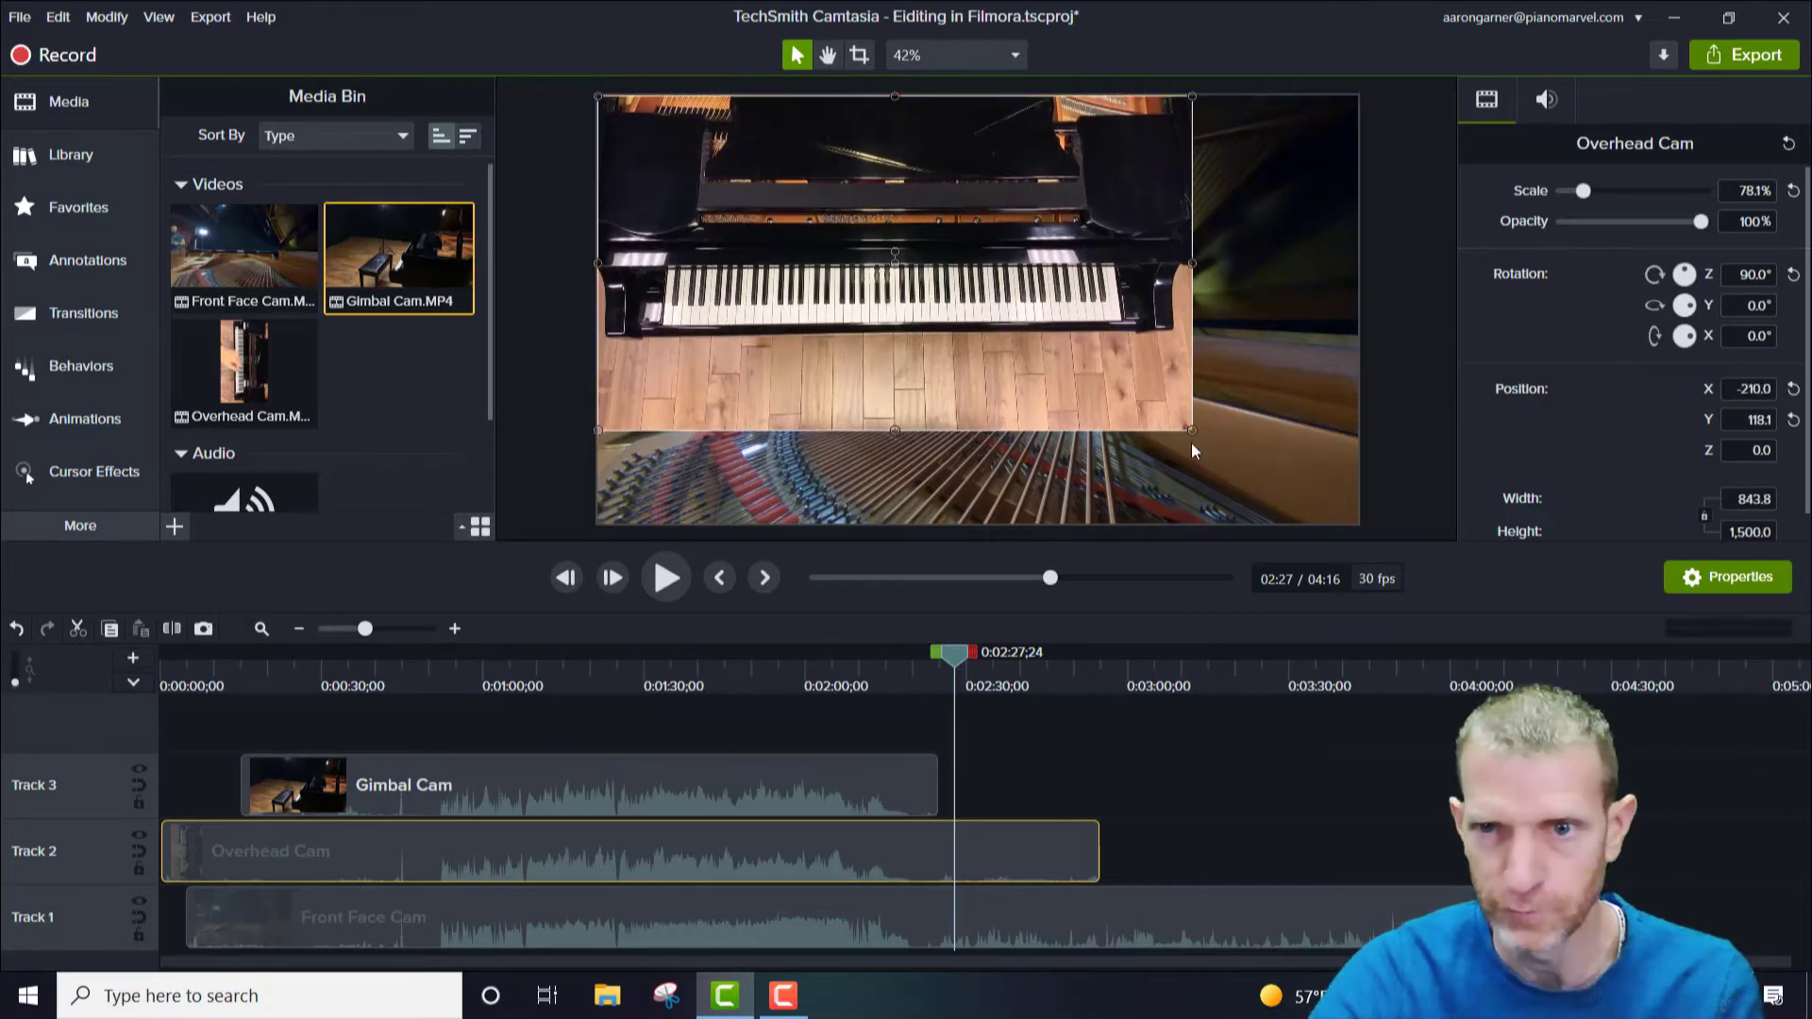
left_click_drag(1191, 430, 1358, 524)
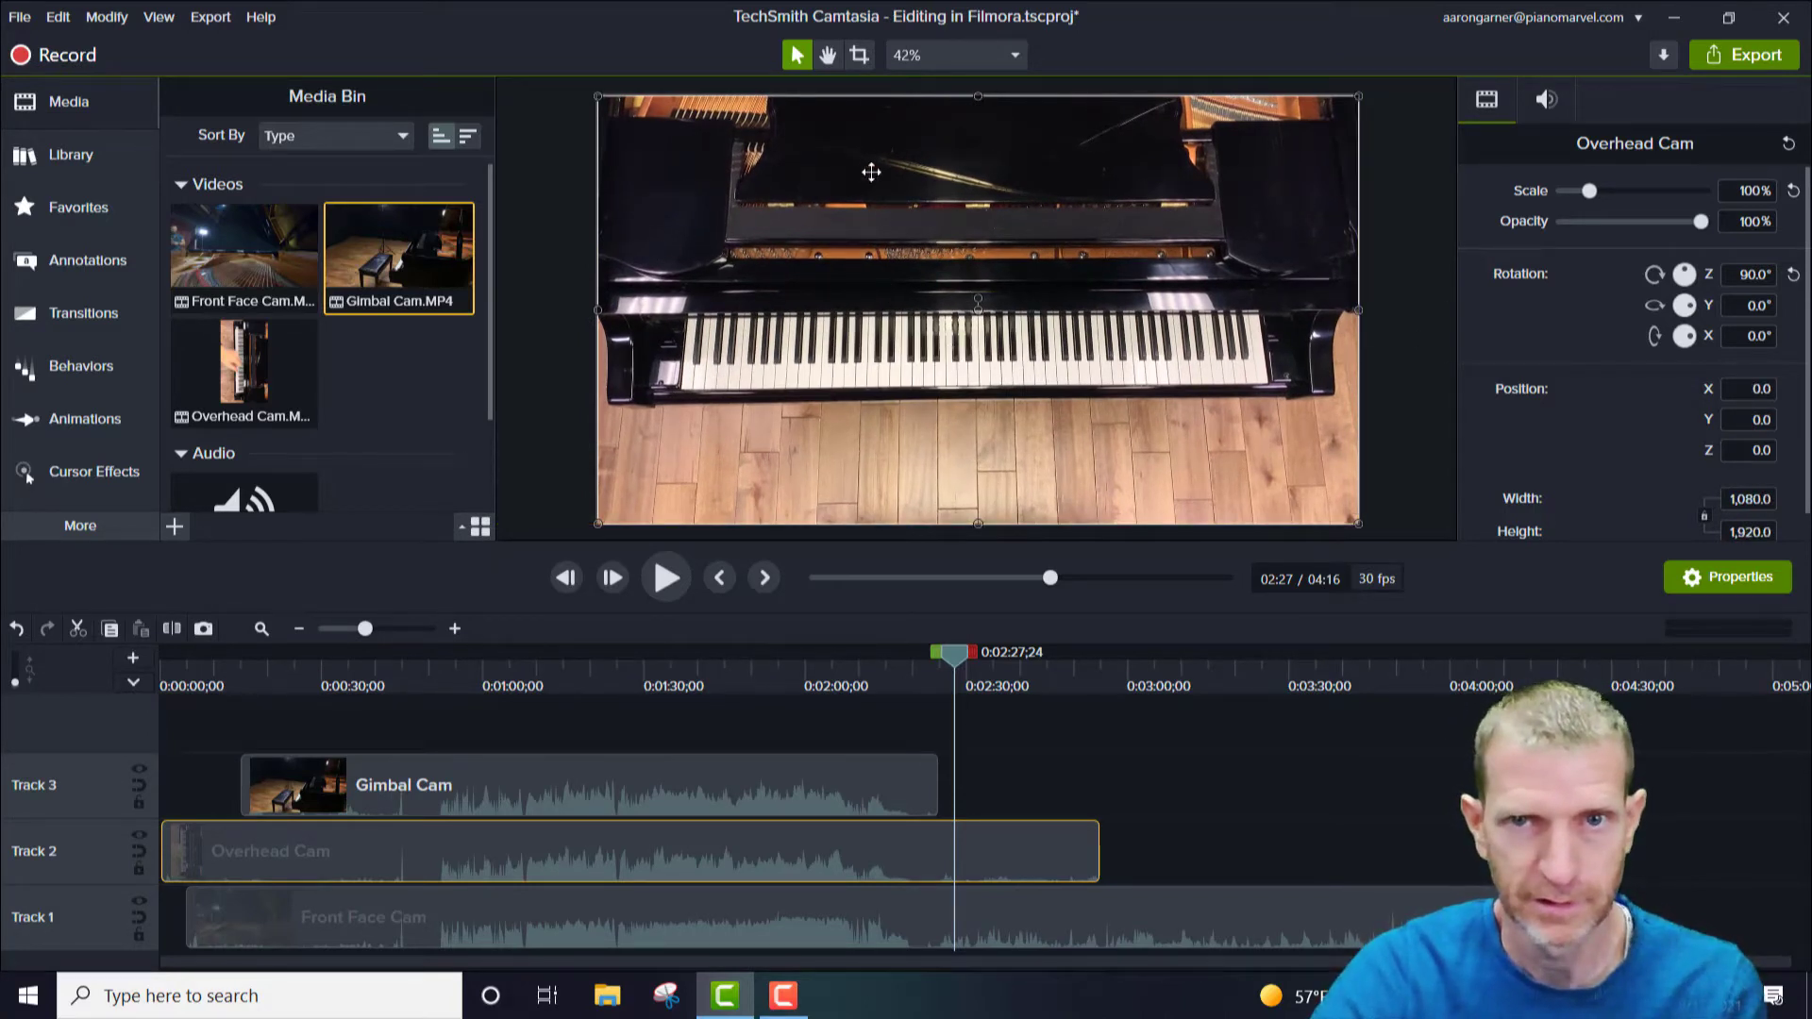
Trim the ends of Overhead Cam and Front Face Cam to the end of Gimbal Cam at 0:02:24;19
left_click_drag(955, 659, 938, 727)
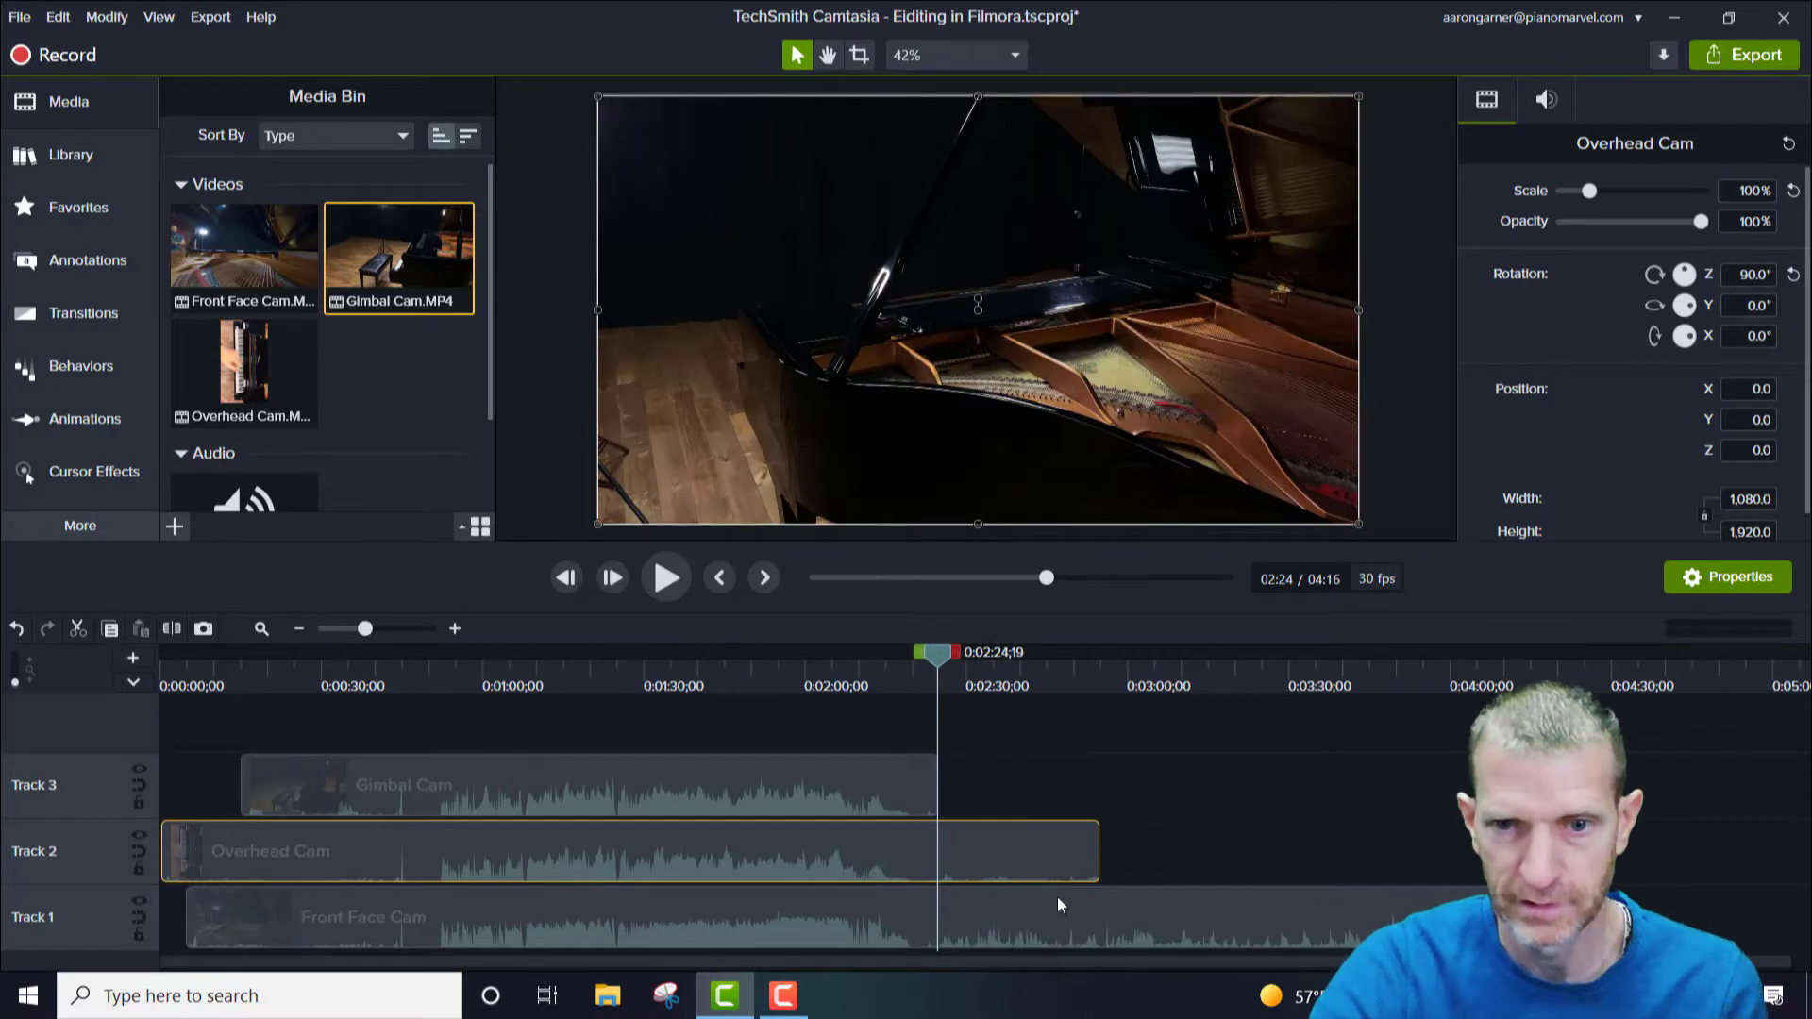
left_click_drag(1096, 848, 937, 849)
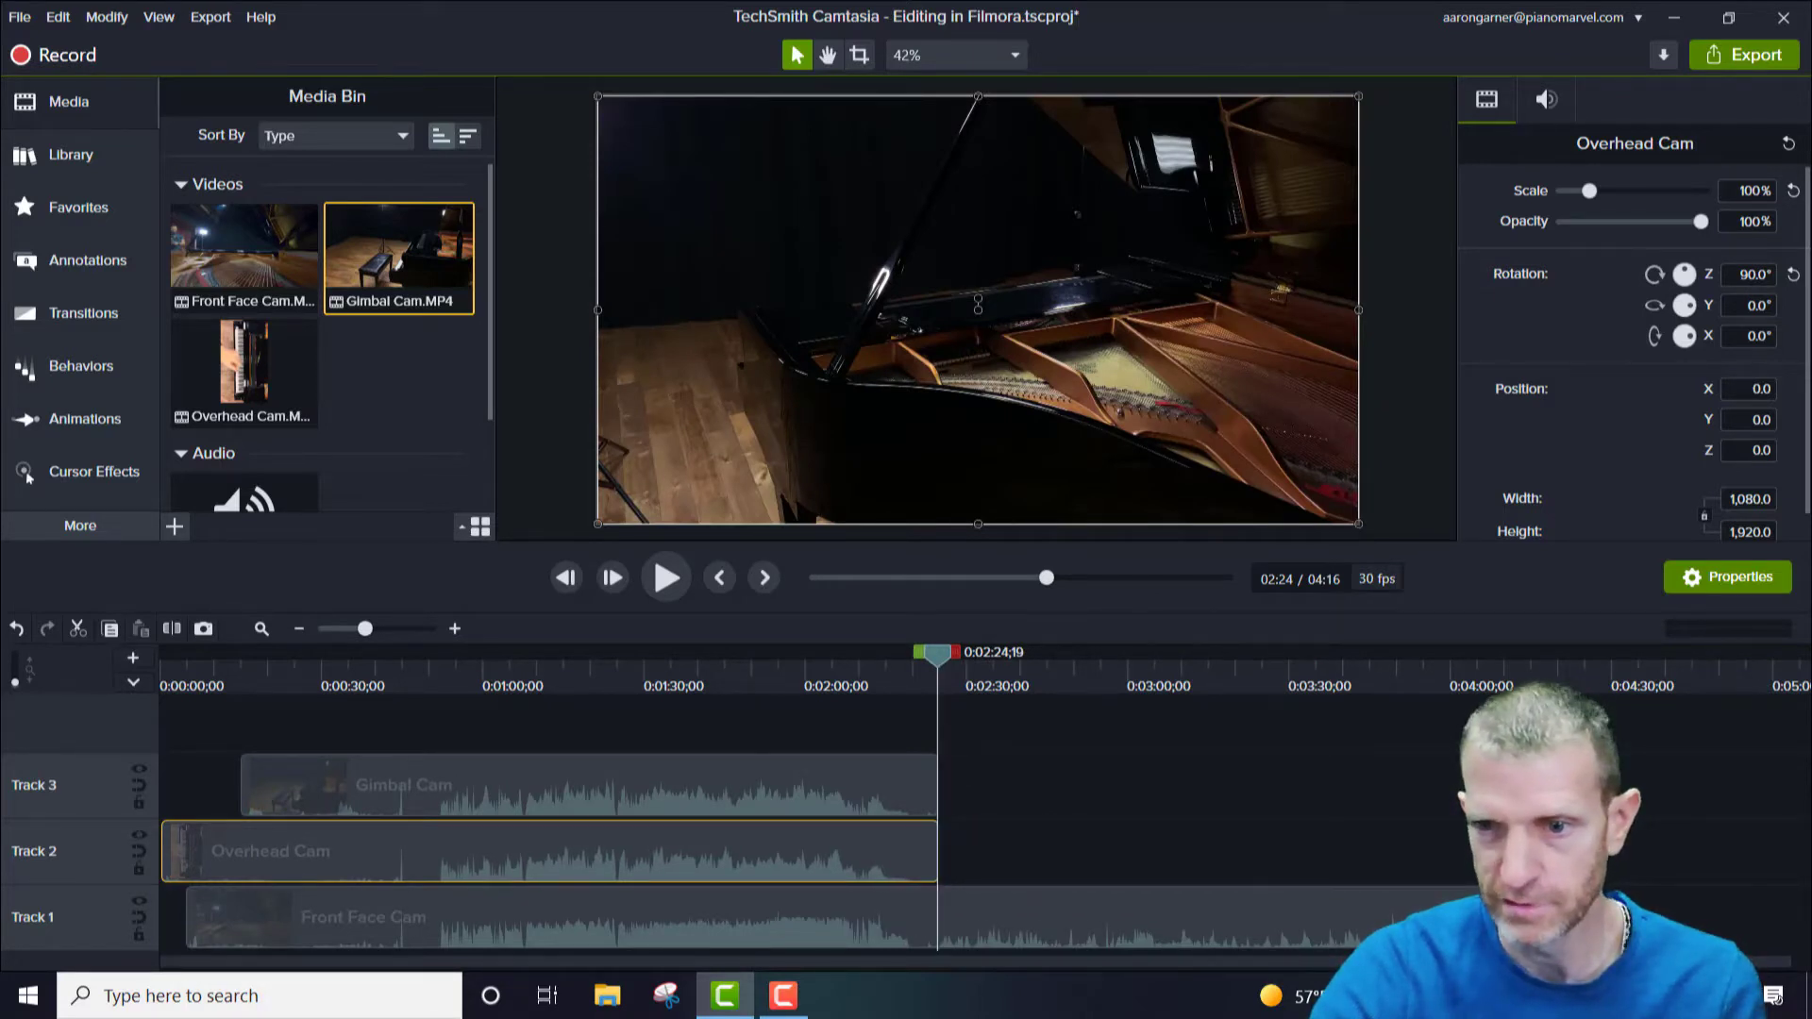
left_click_drag(1536, 929, 947, 934)
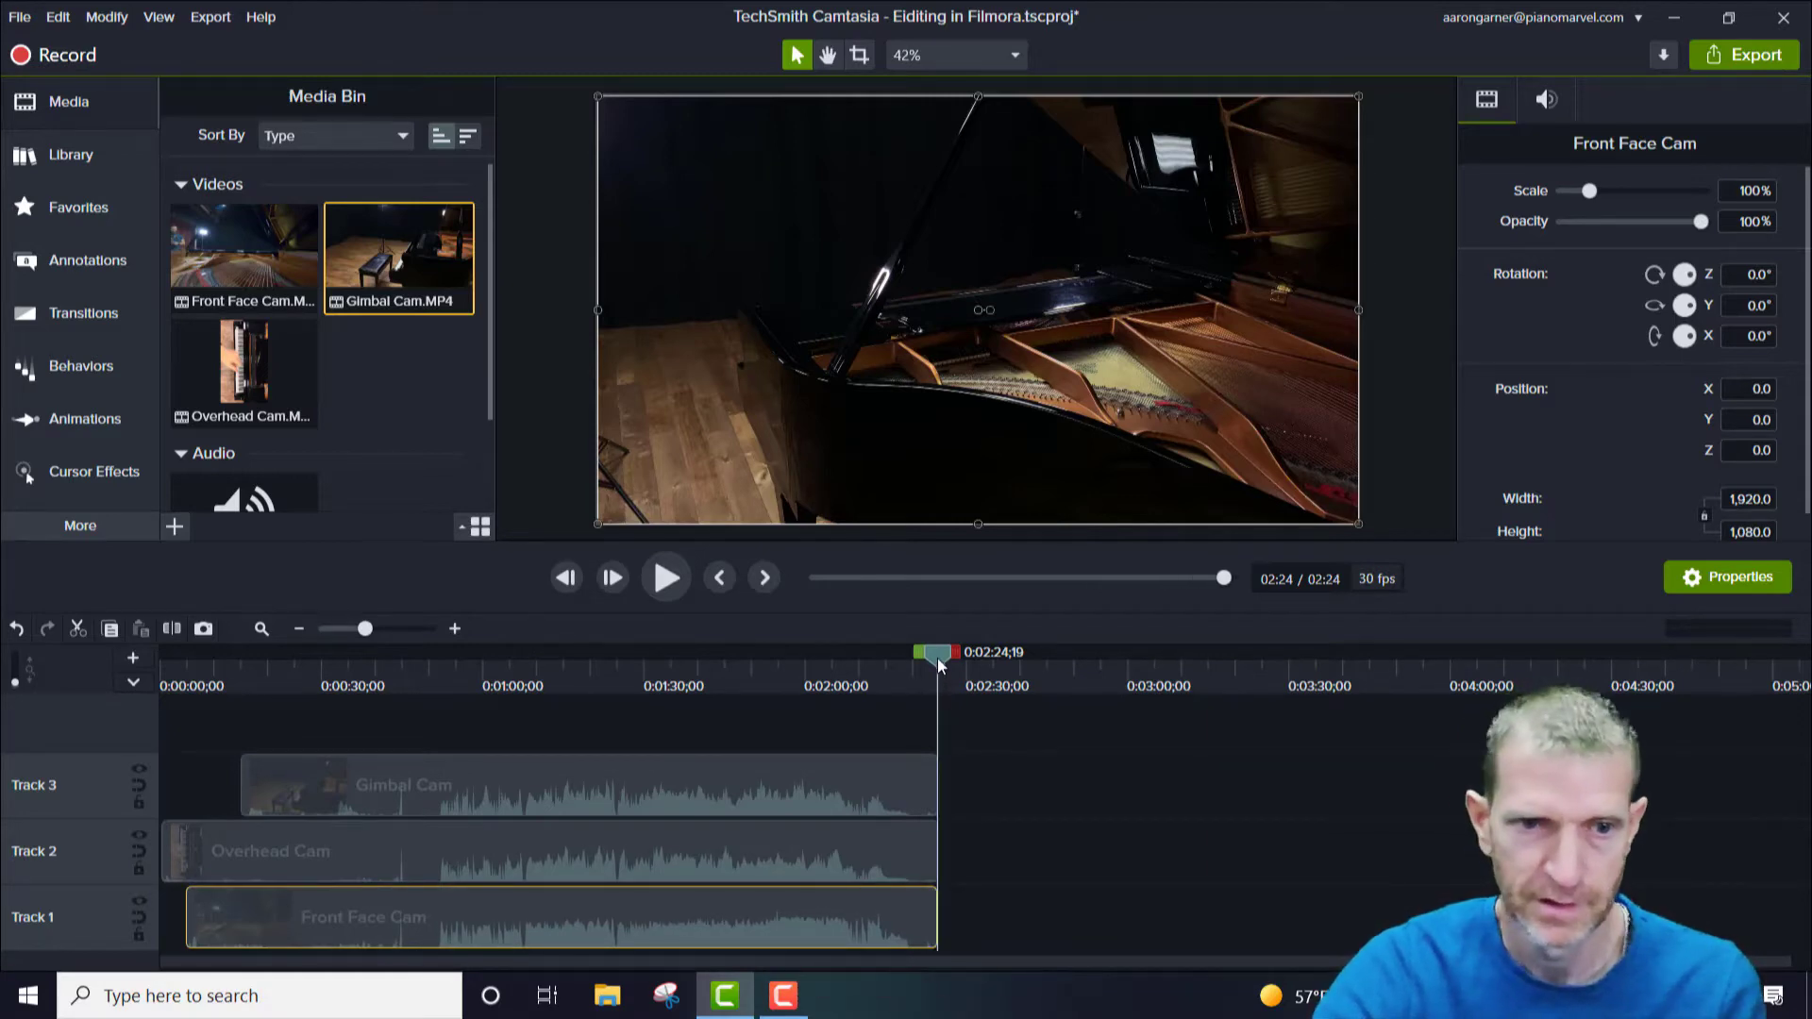
Trim the beginnings of Gimbal Cam, Overhead Cam and Front Face Cam to 0:00:48;18
left_click_drag(937, 658, 421, 784)
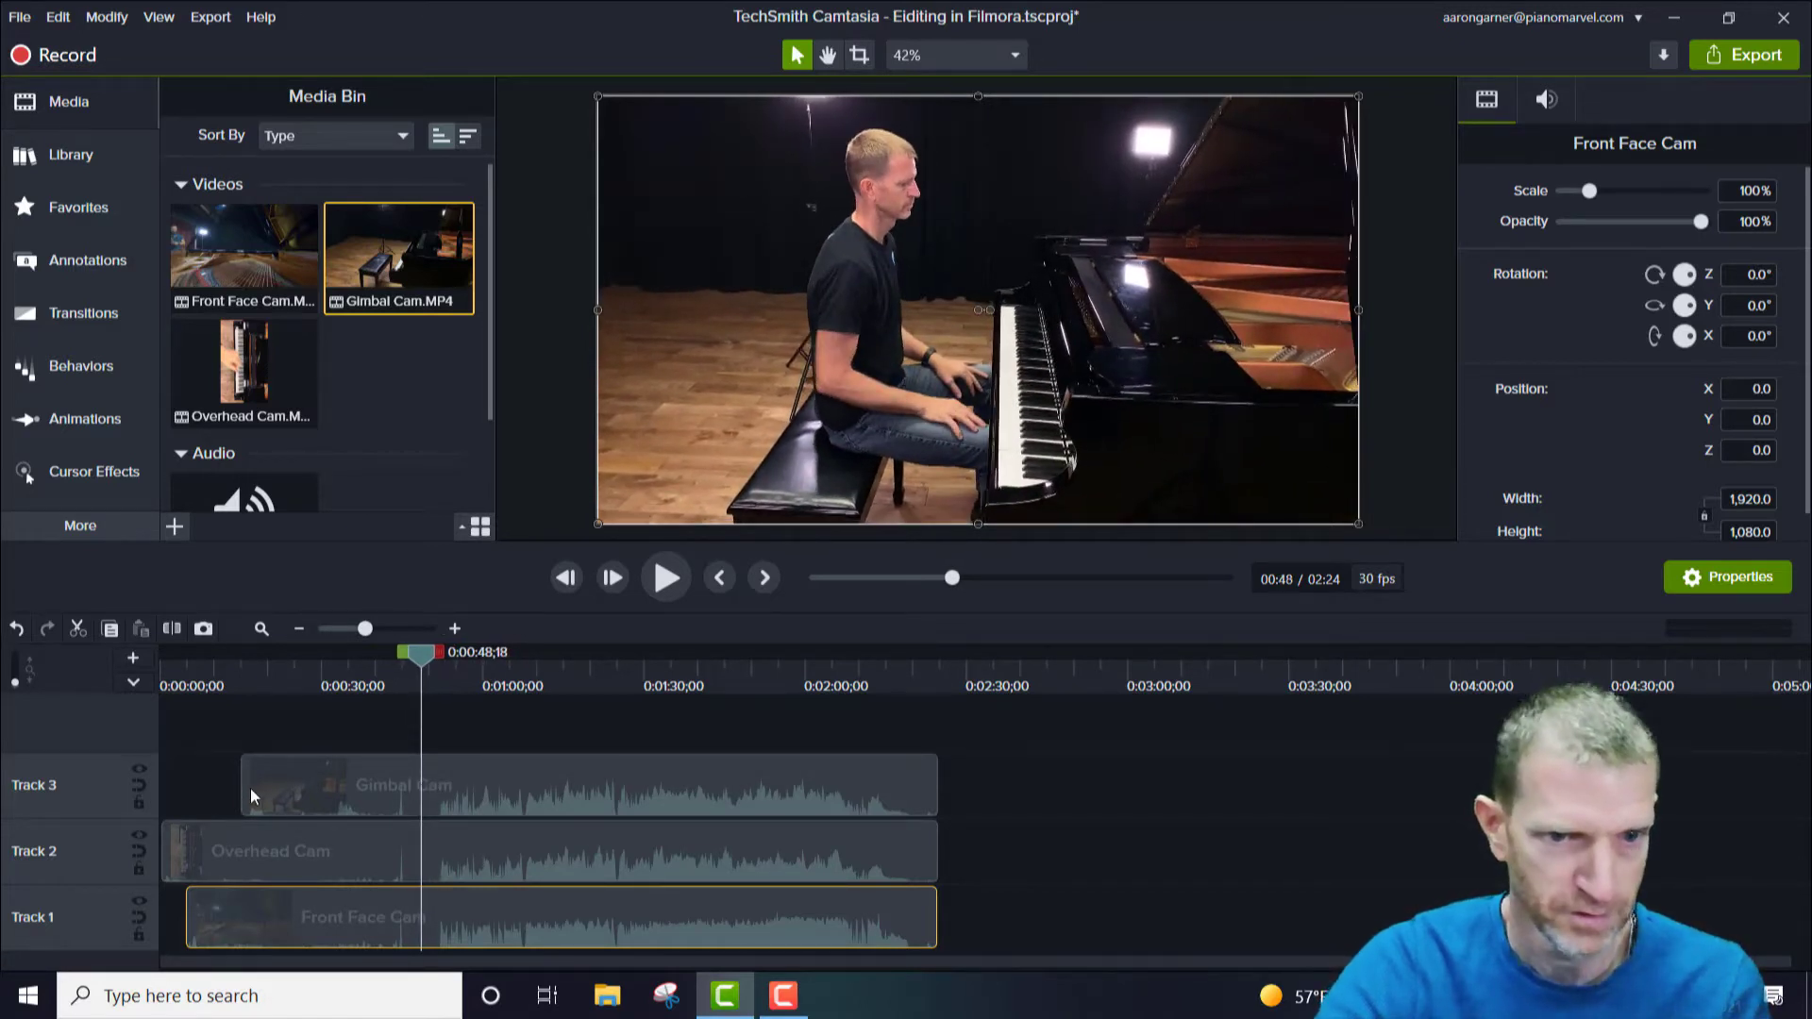
left_click_drag(251, 789, 421, 798)
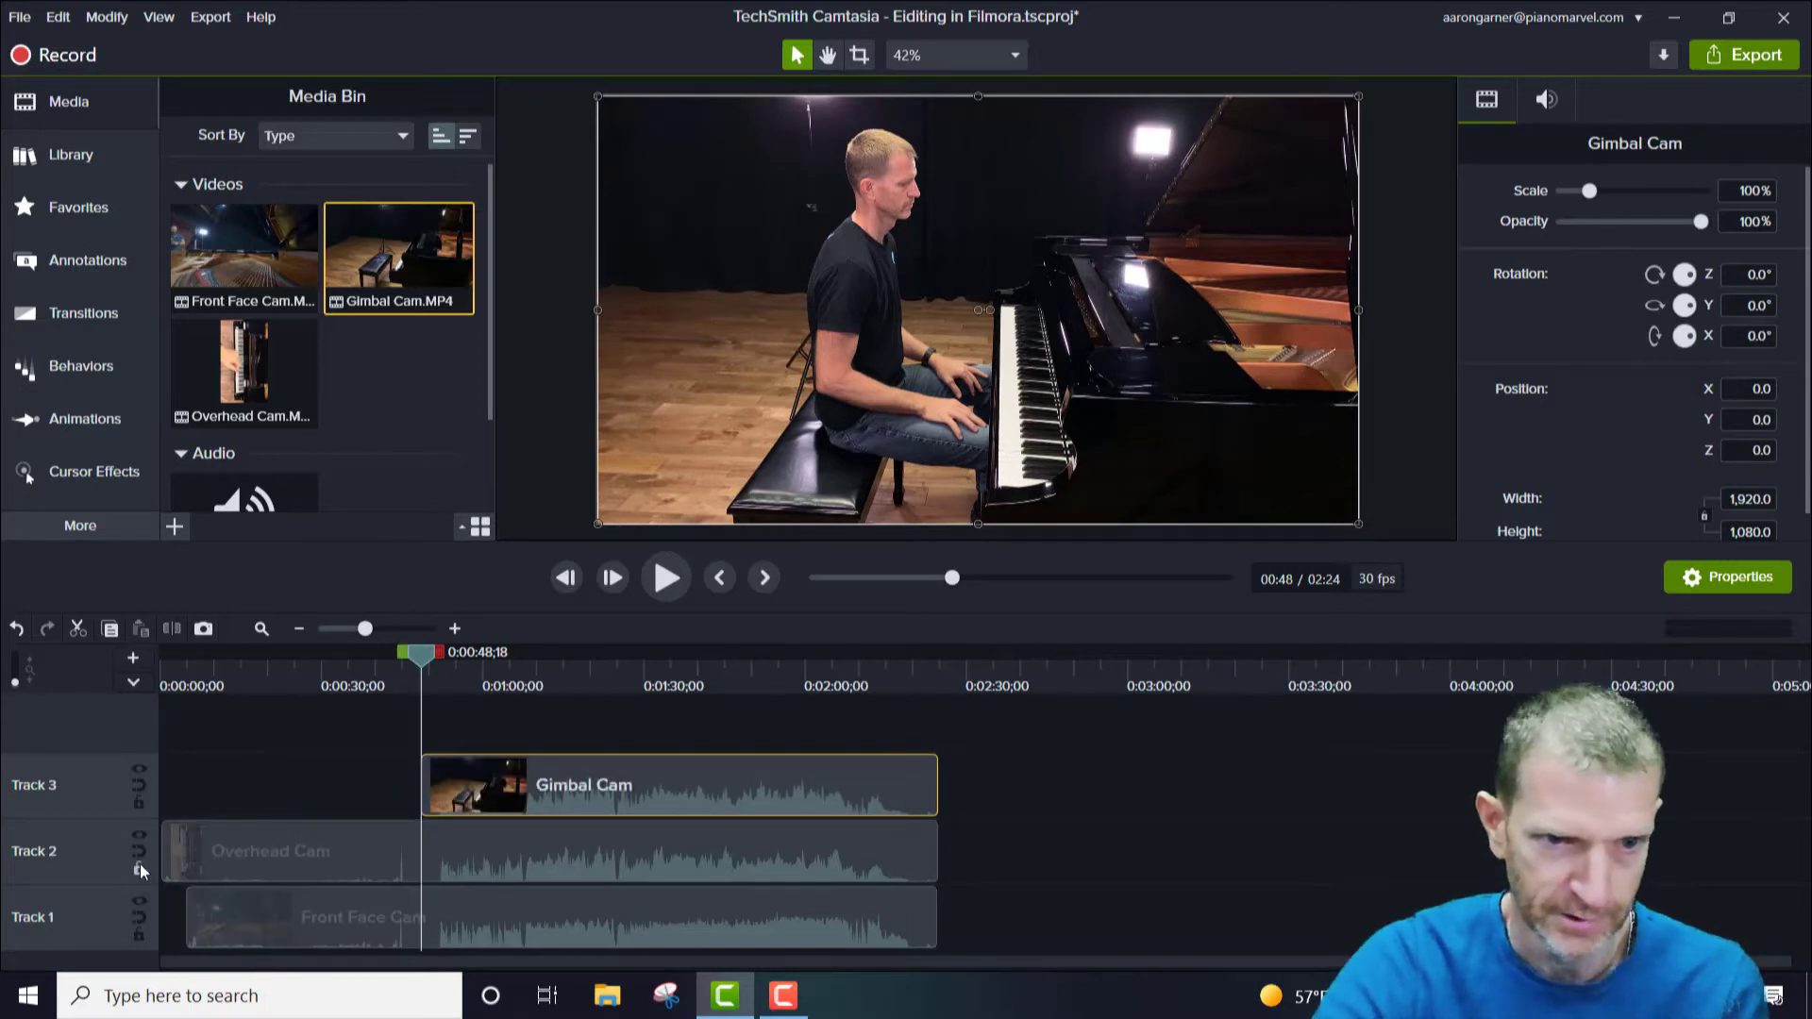
left_click_drag(164, 863, 421, 865)
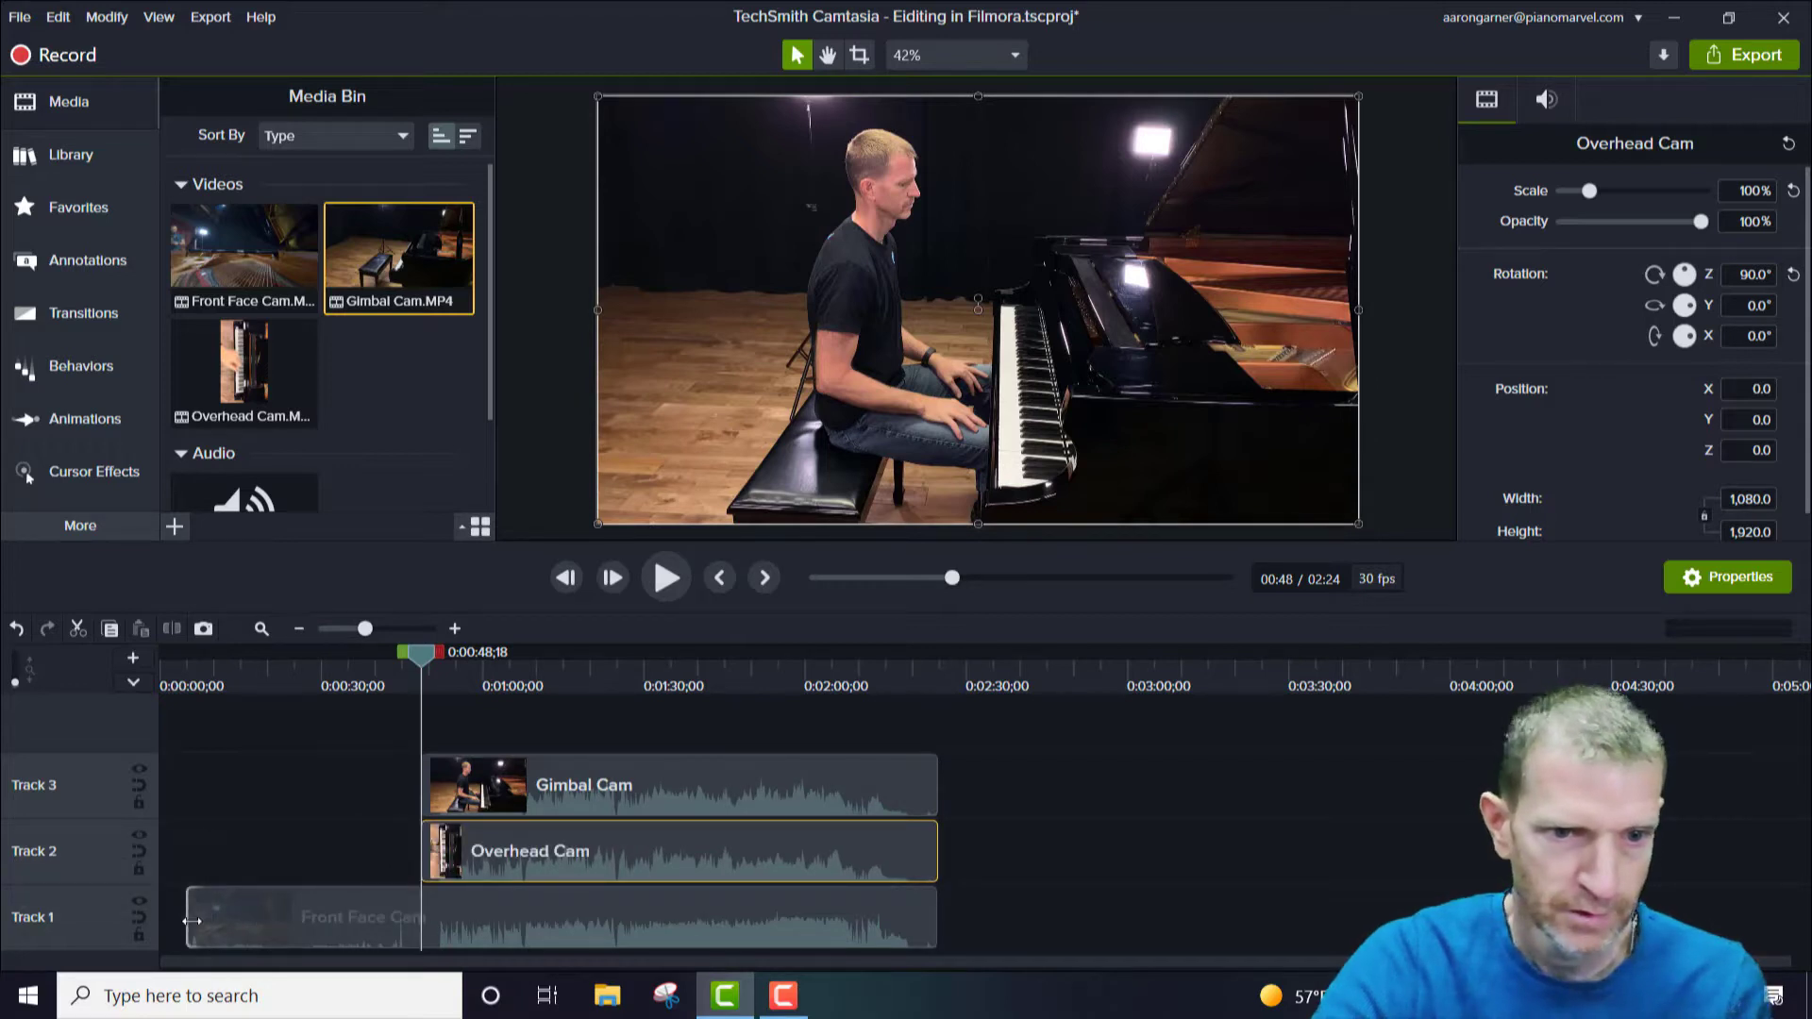
left_click_drag(192, 920, 421, 920)
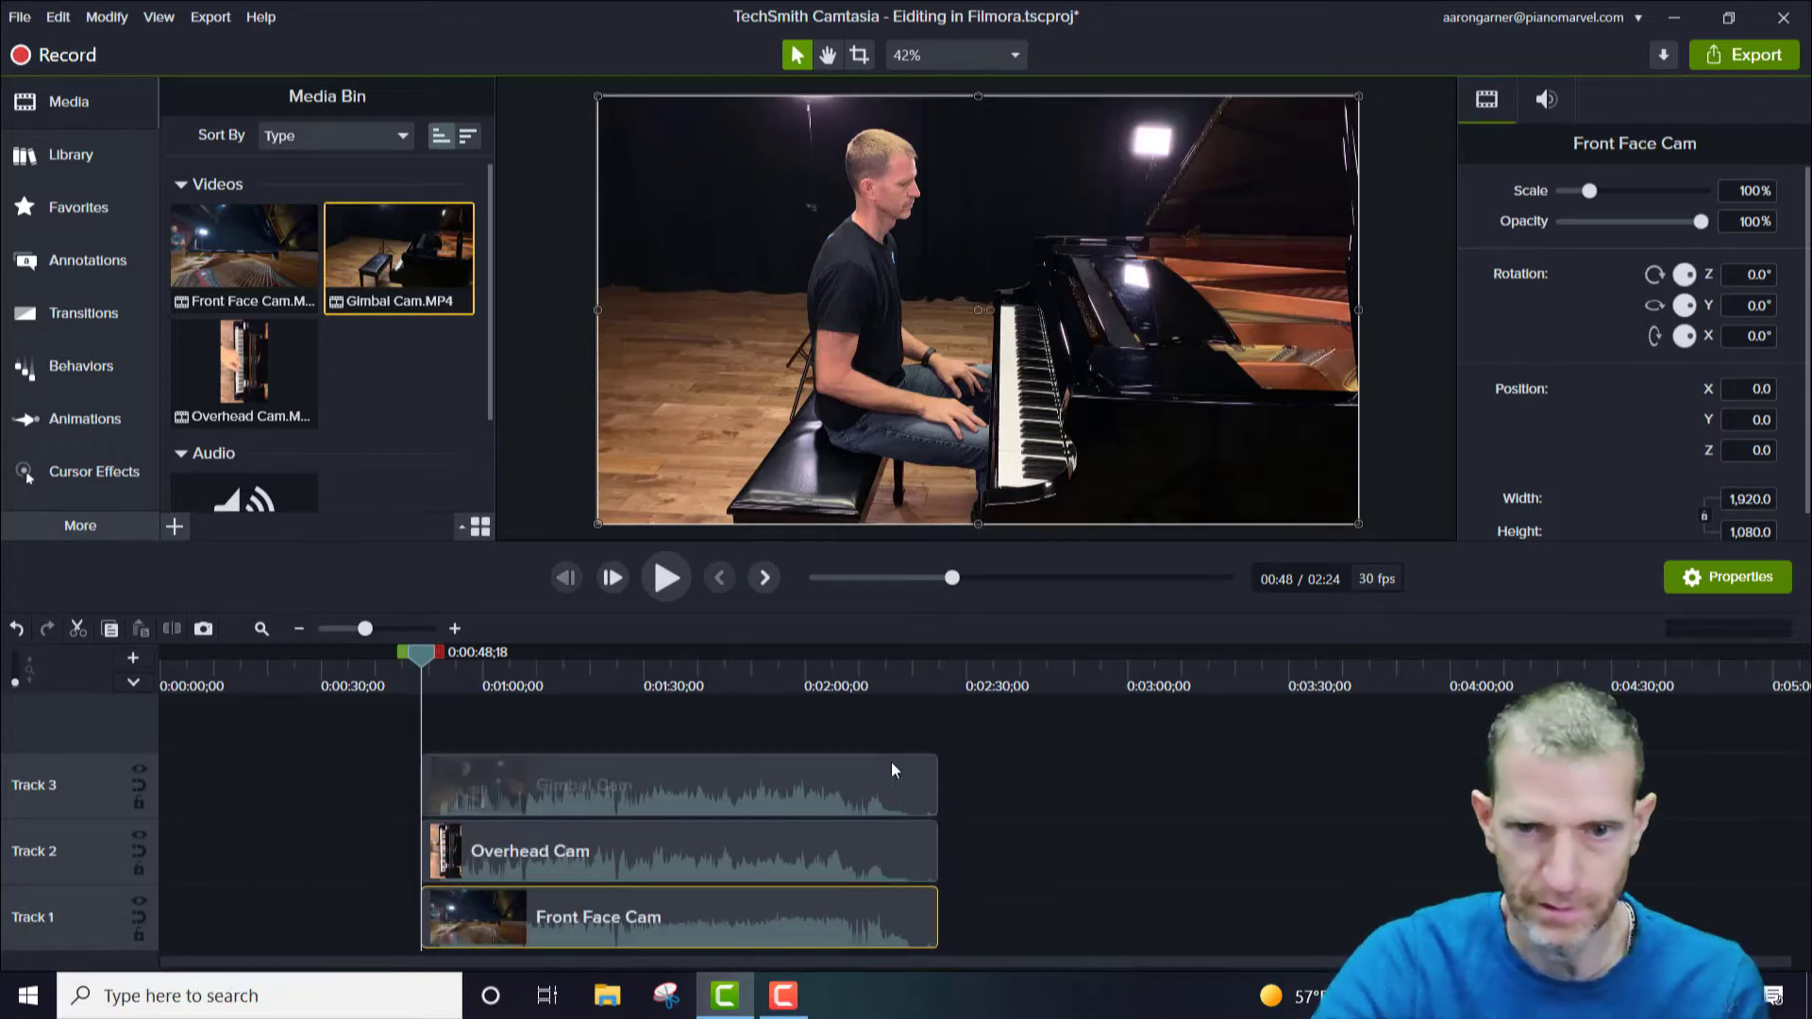
Move all three clips together to the start of the timeline and place the playhead at 0:00:08;00
left_click_drag(937, 705, 815, 949)
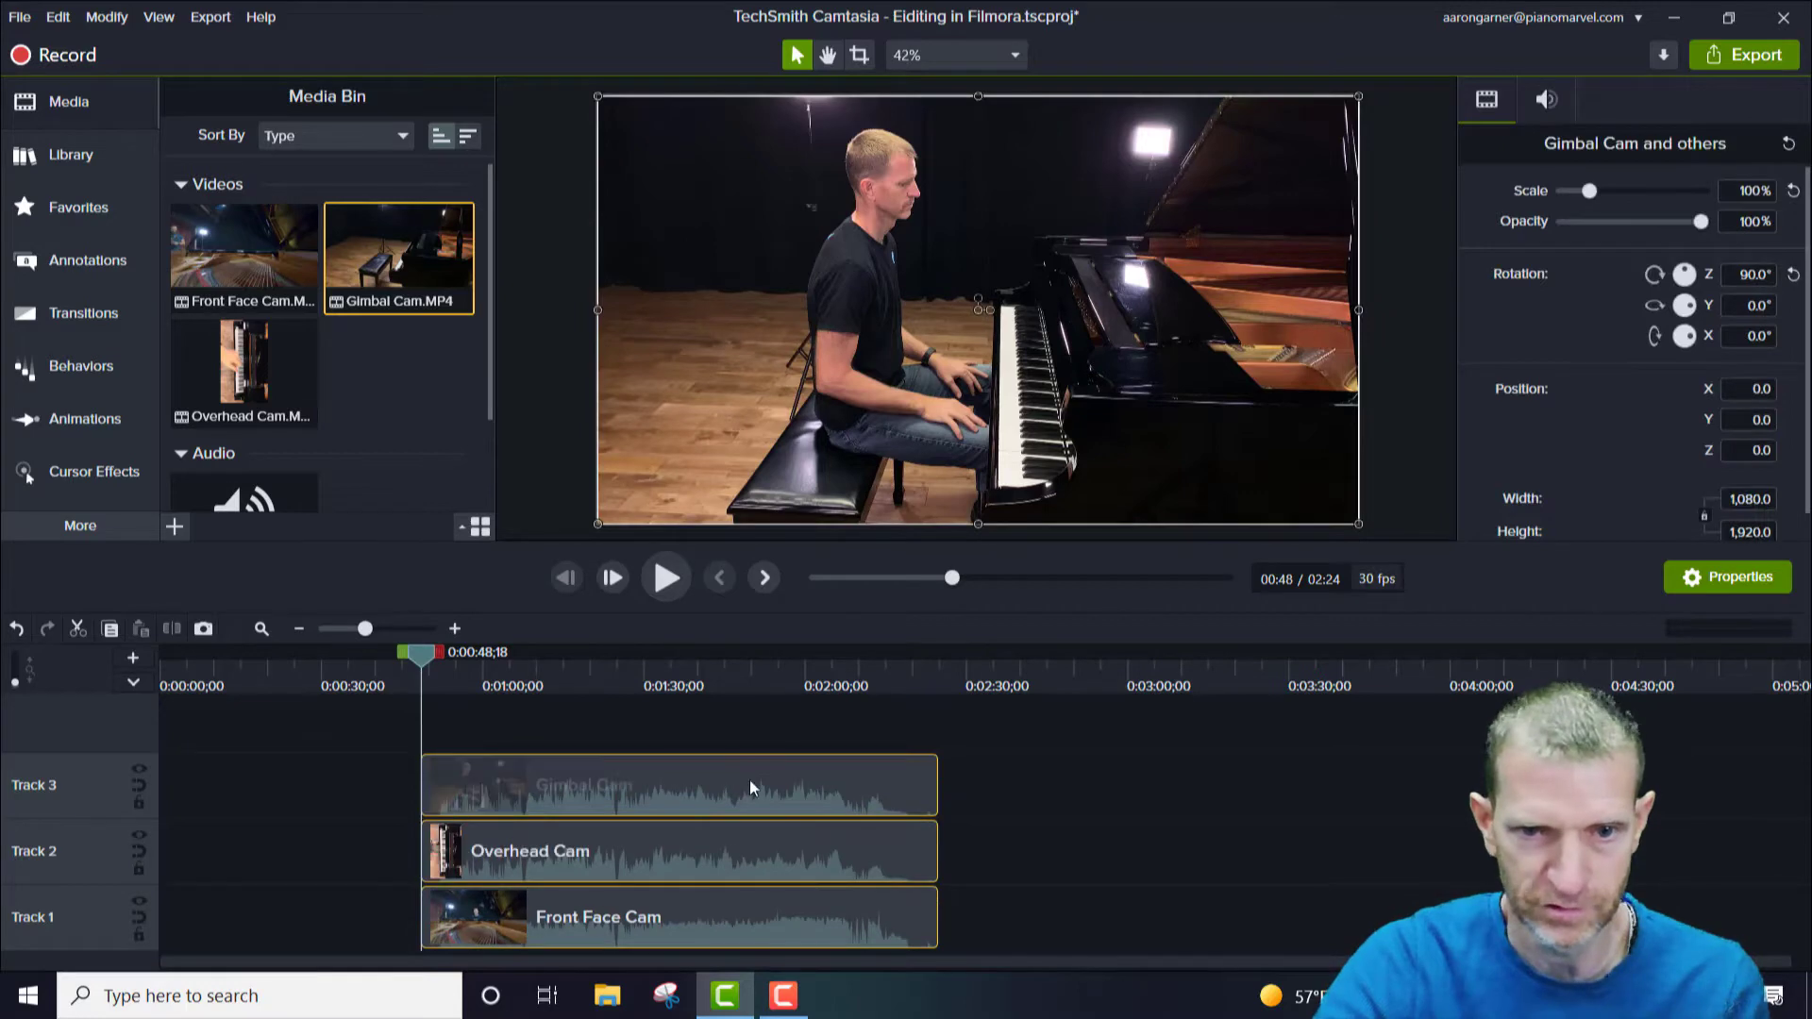
left_click_drag(749, 779, 336, 842)
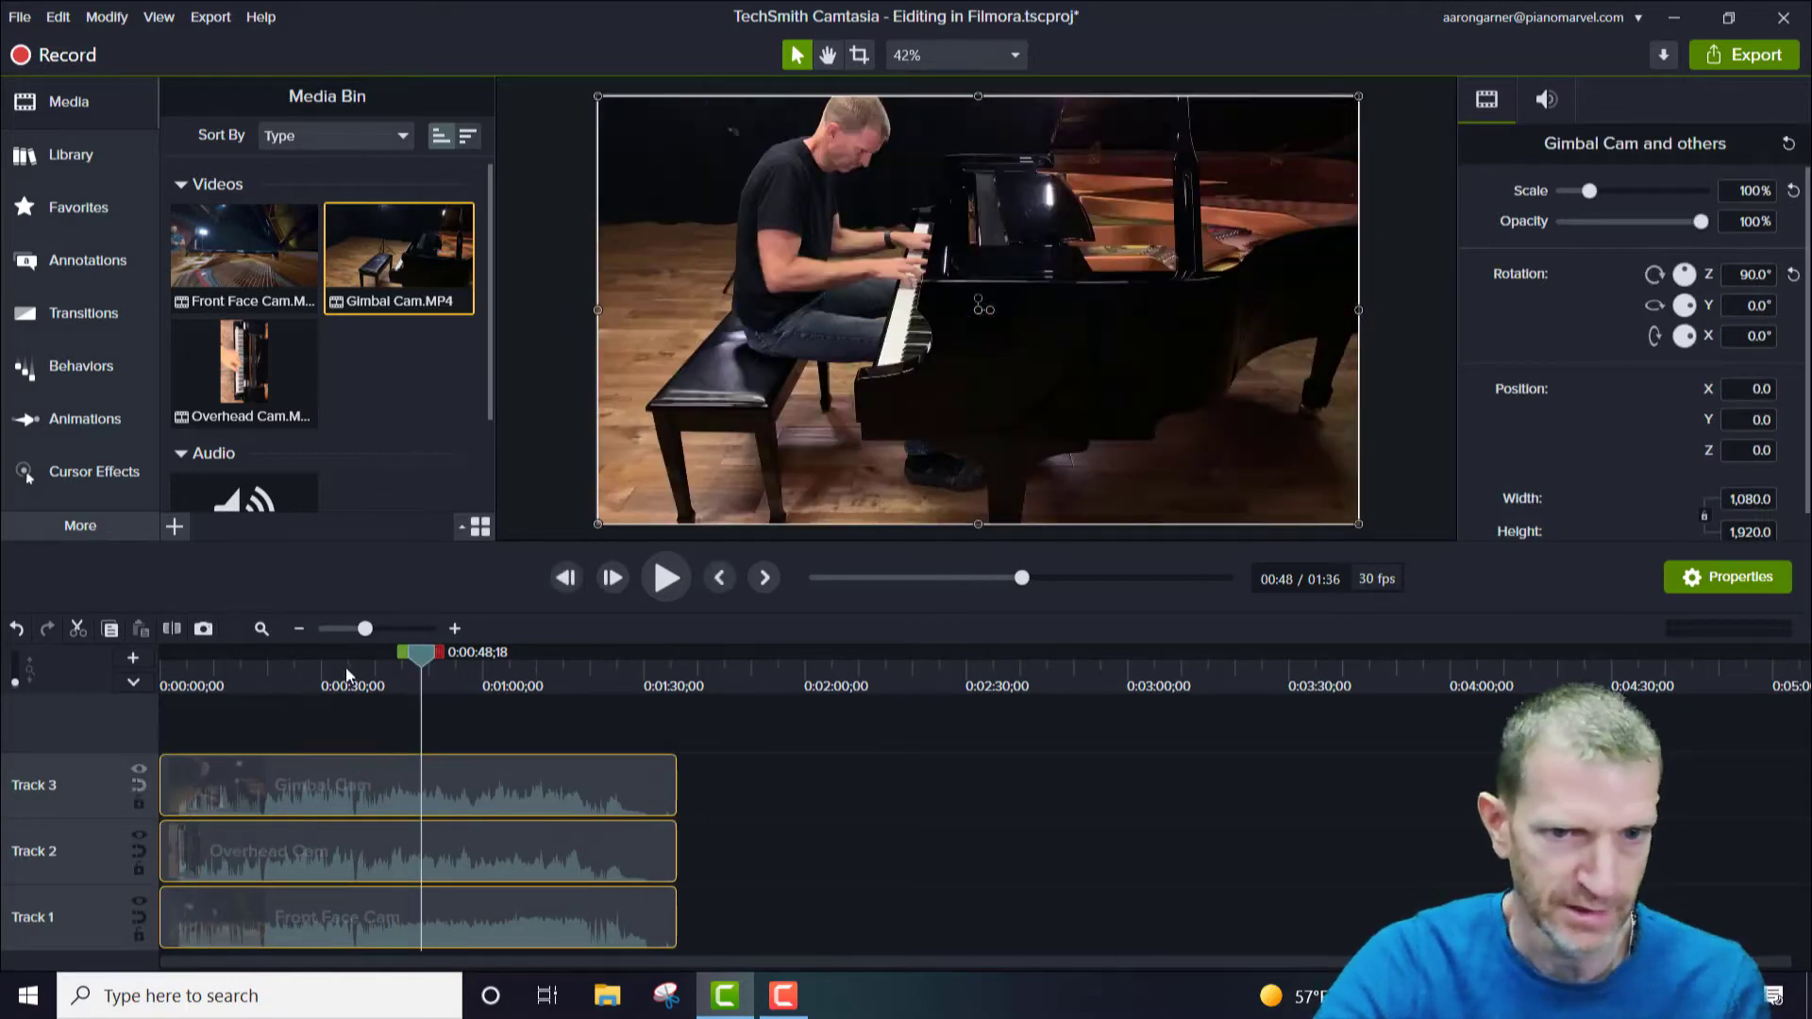
left_click_drag(420, 657, 280, 698)
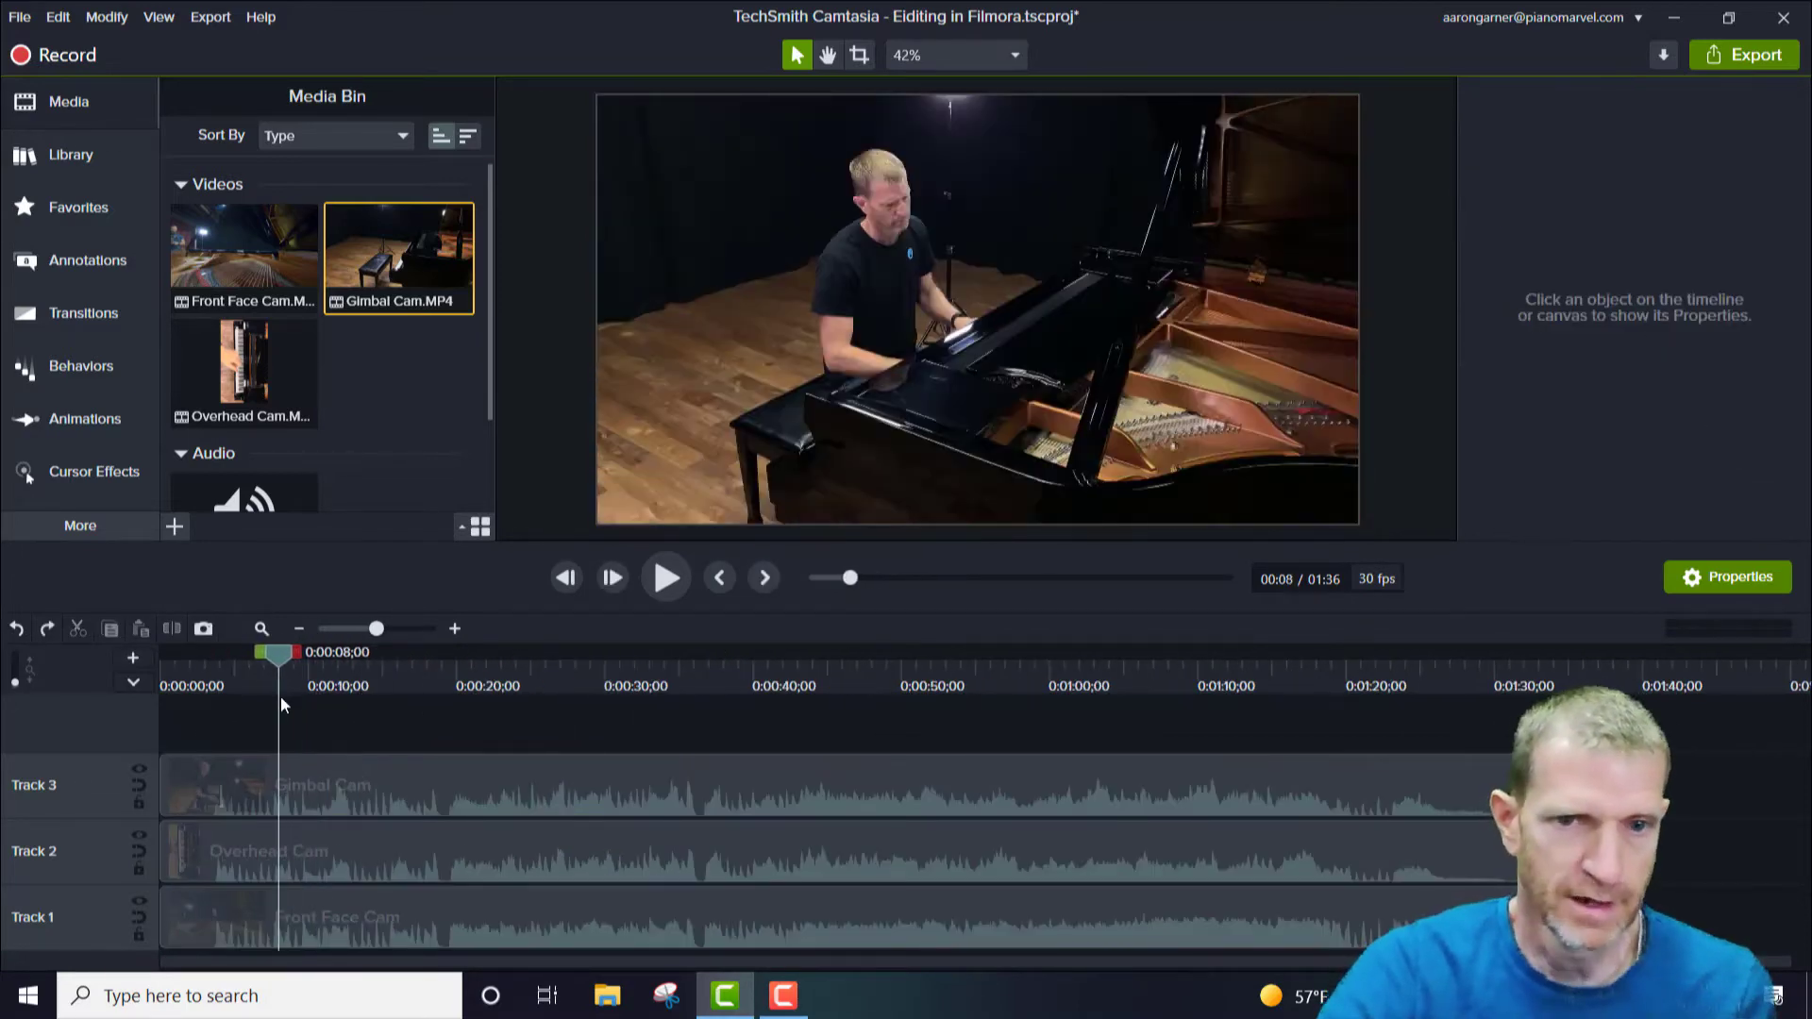
Separate the audio of Gimbal Cam onto its own track and lower the audio of Overhead Cam and Front Face Cam to silence
right_click(302, 798)
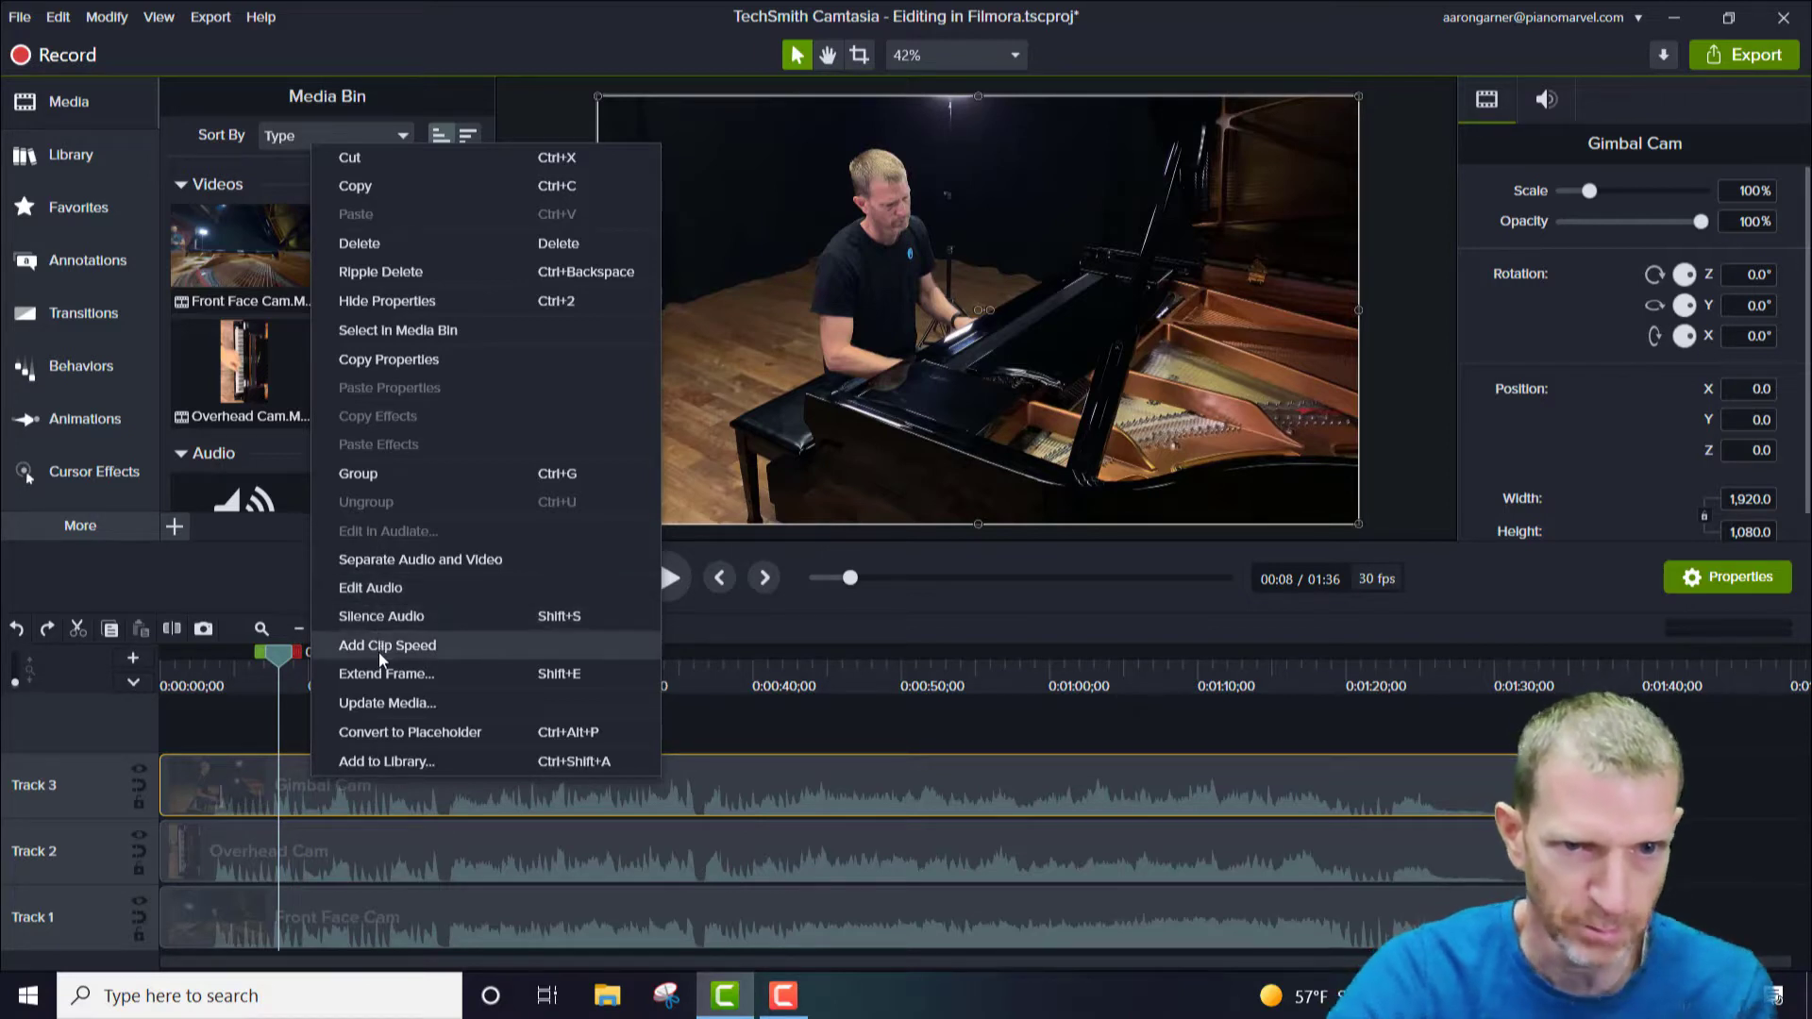
left_click(400, 559)
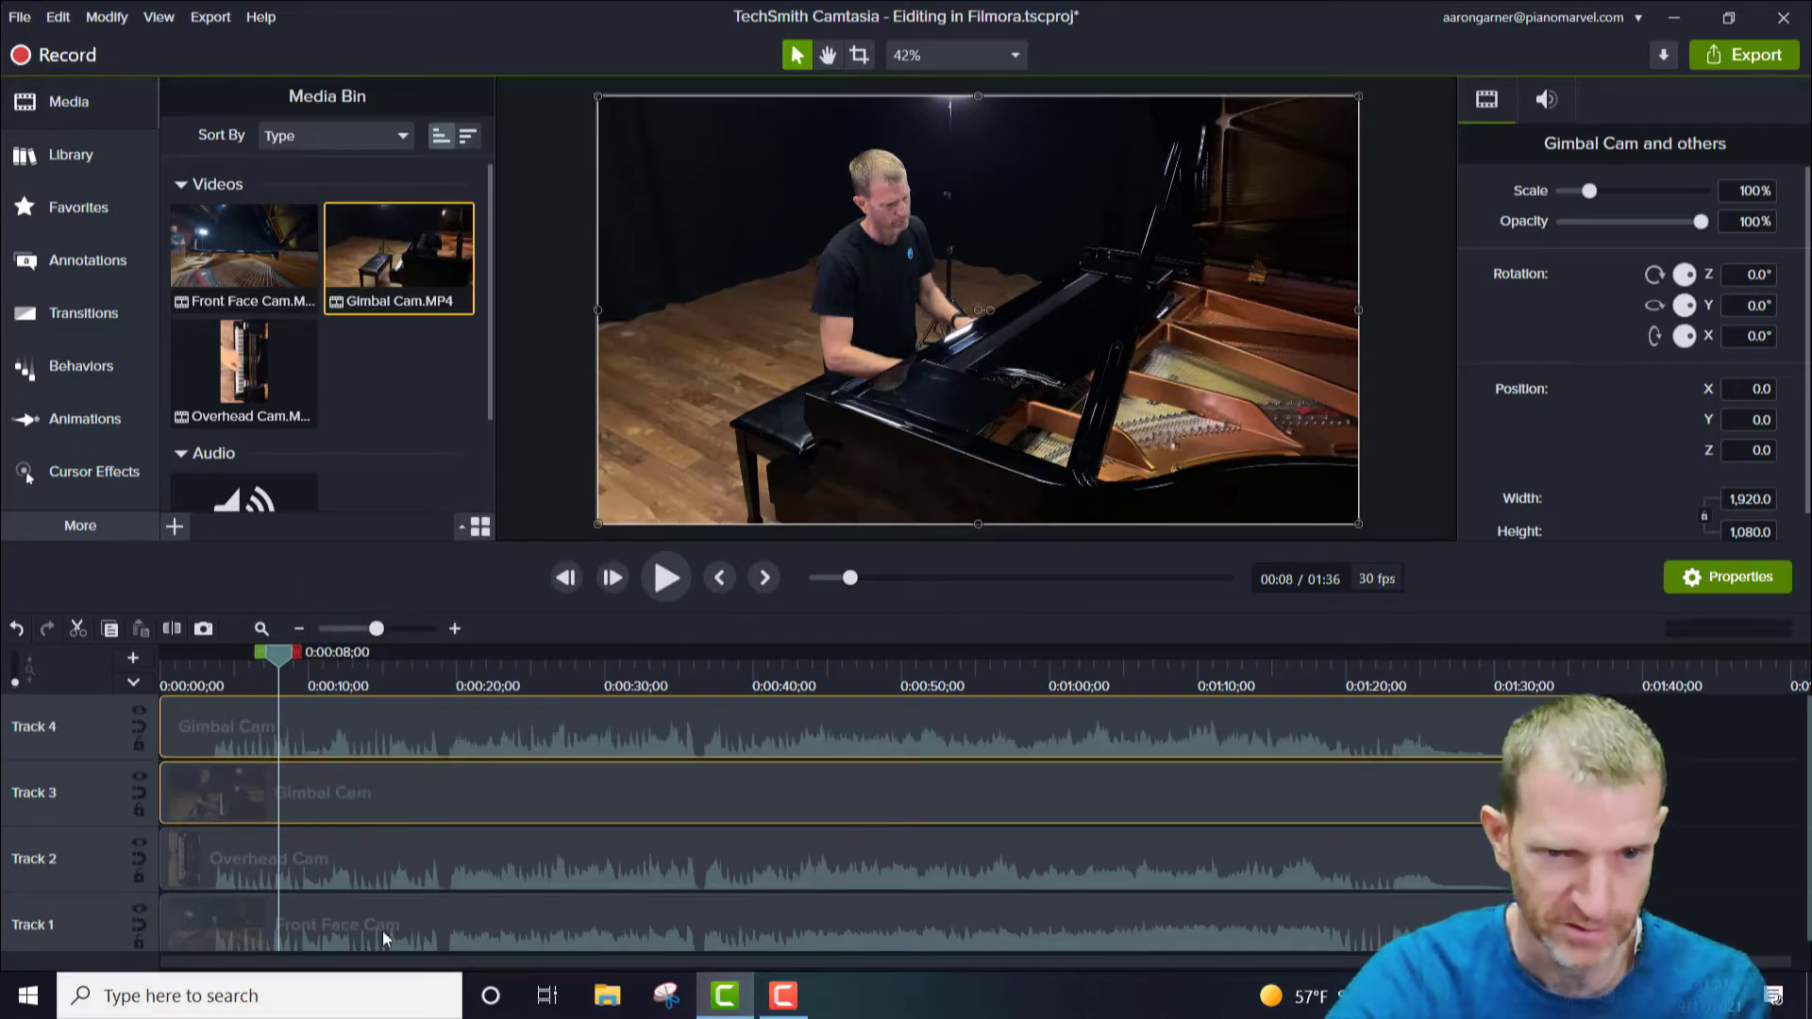
right_click(391, 869)
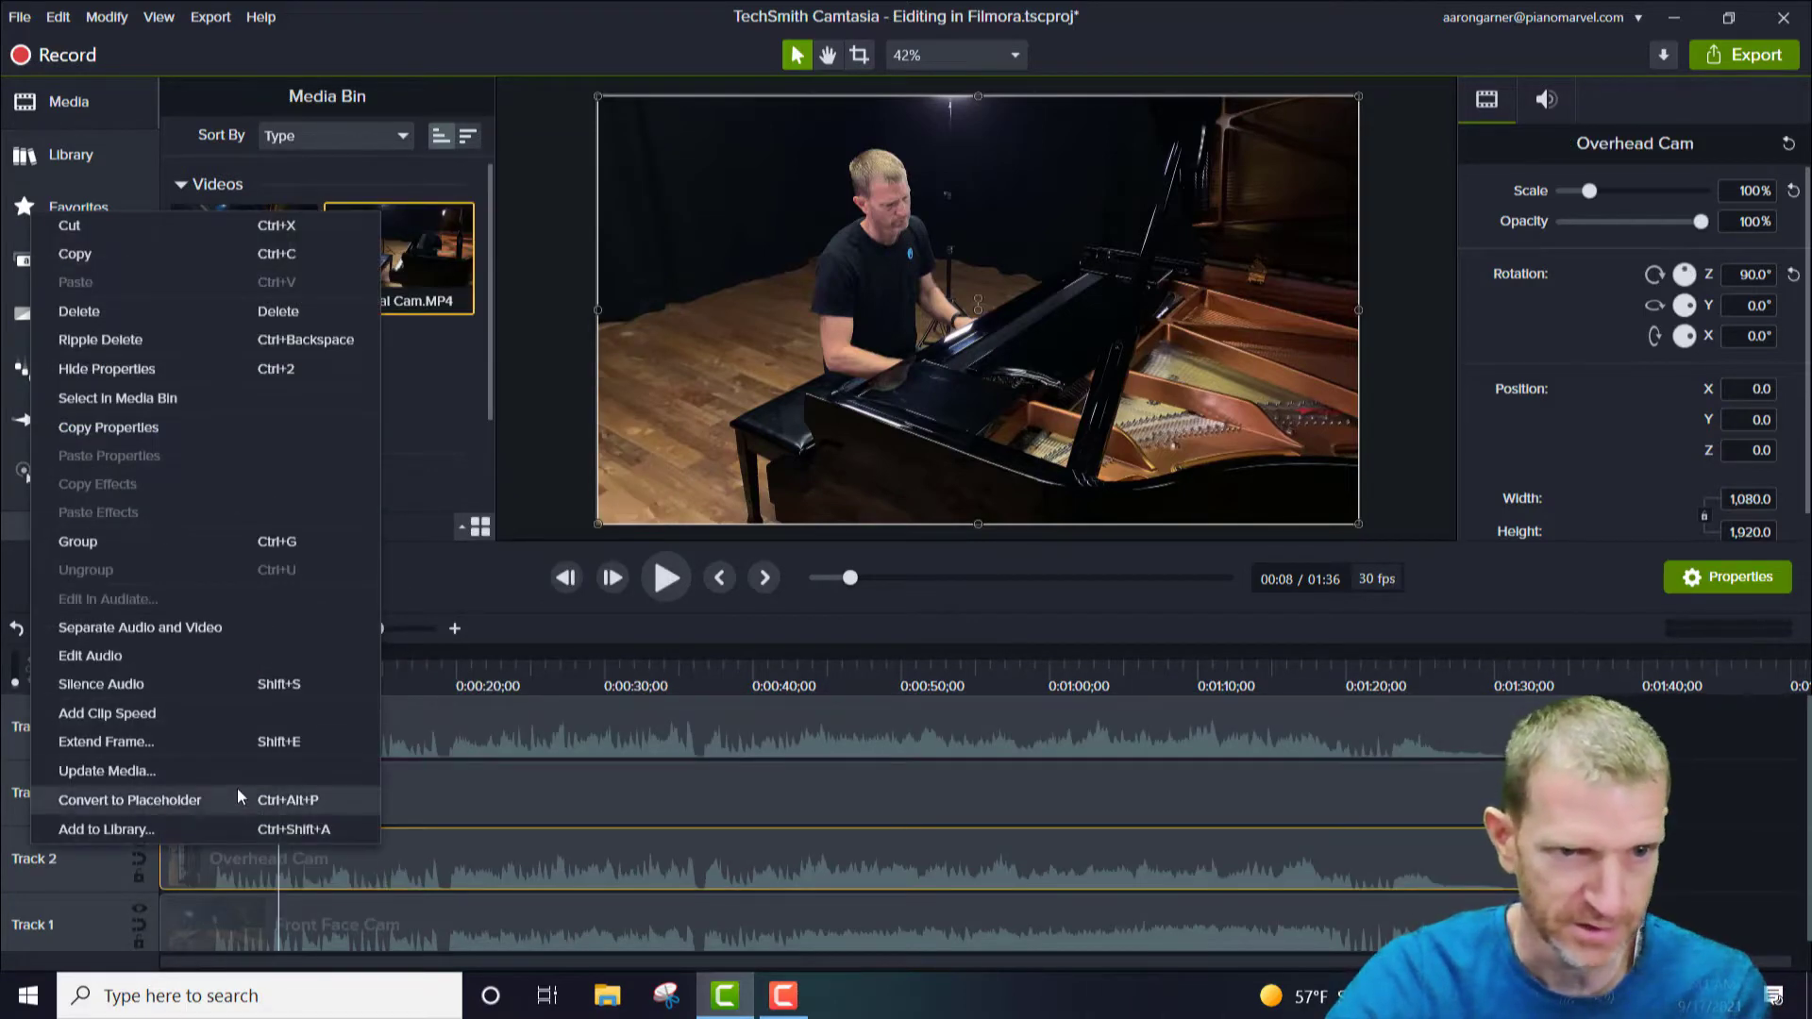
left_click(123, 656)
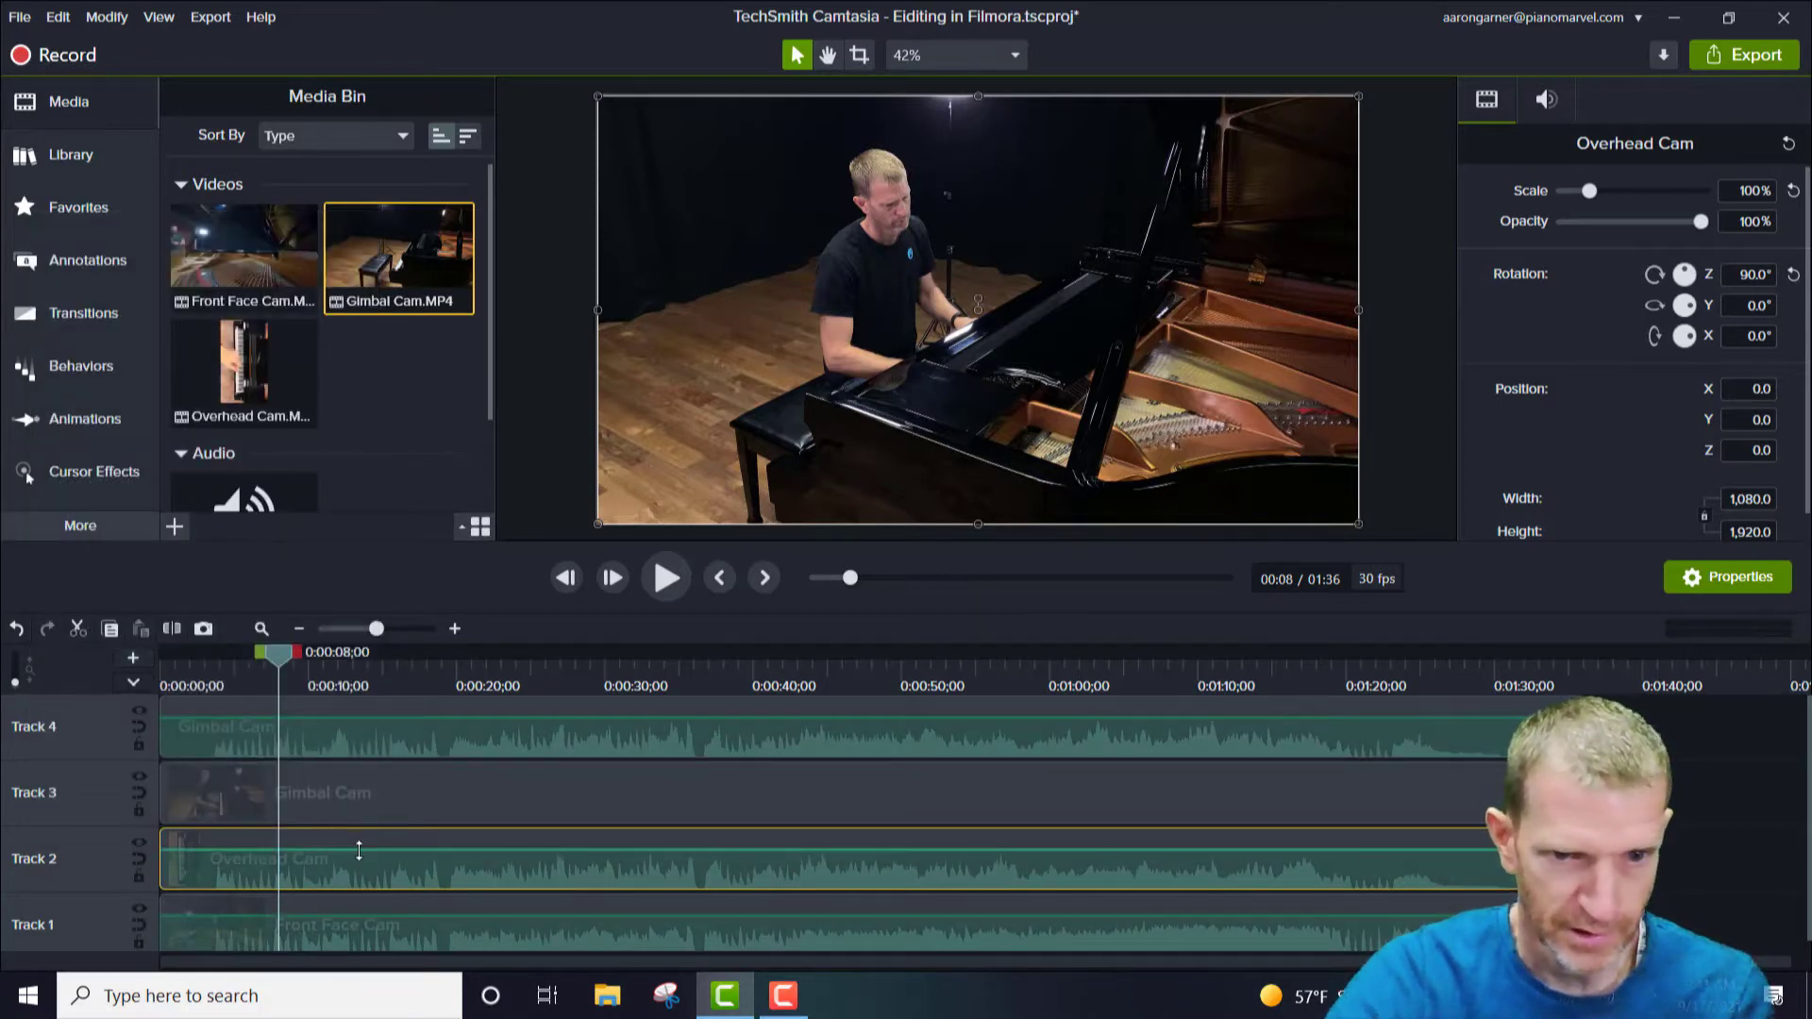
left_click(356, 929)
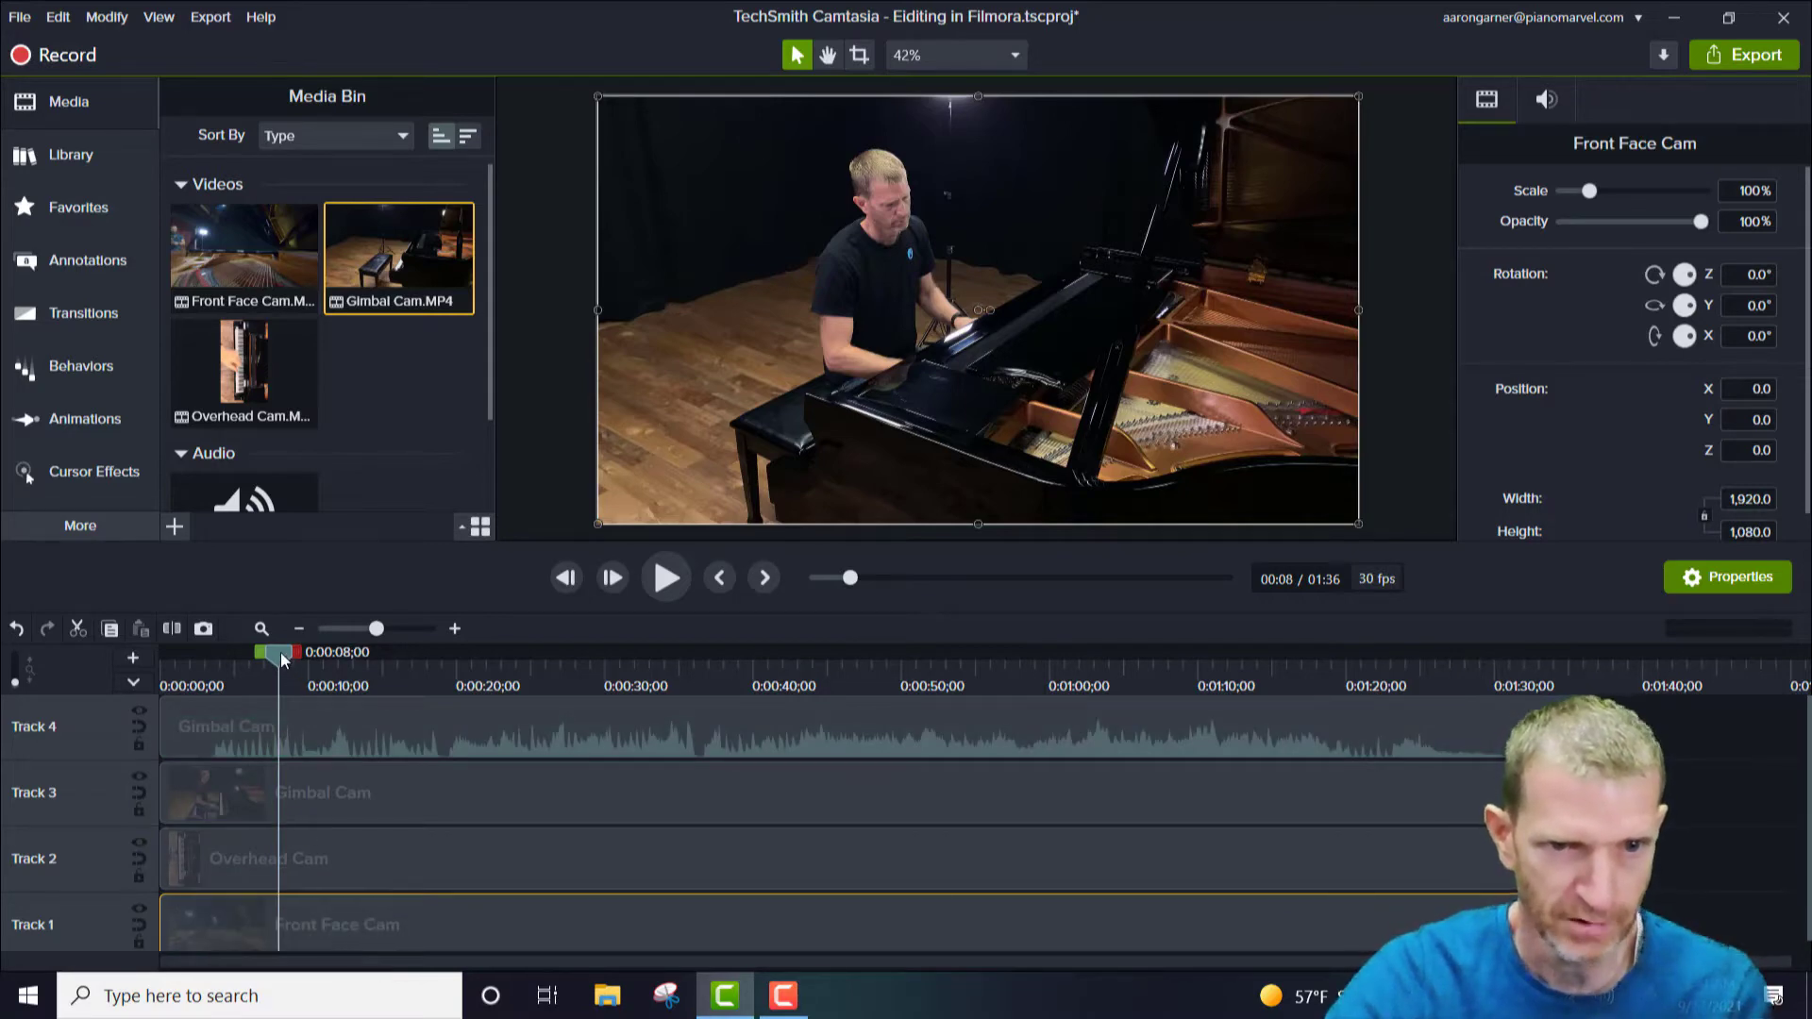
left_click_drag(280, 653, 177, 655)
left_click(308, 745)
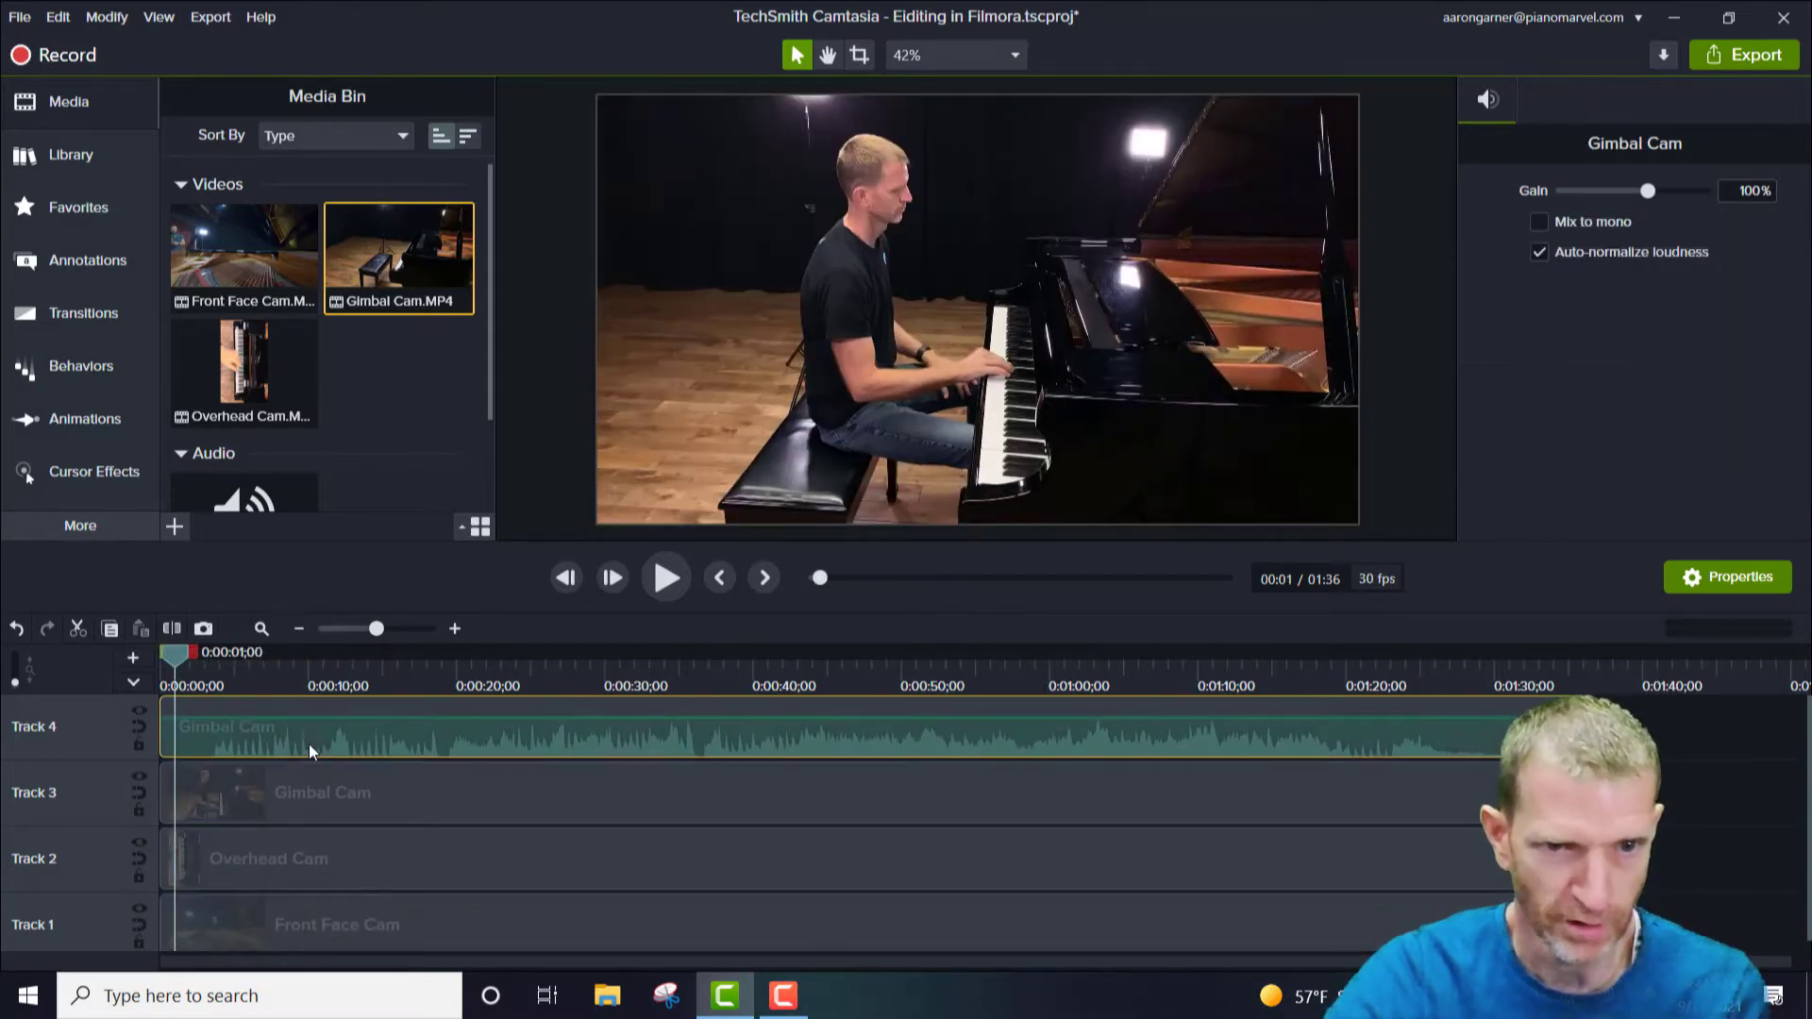
left_click(313, 807)
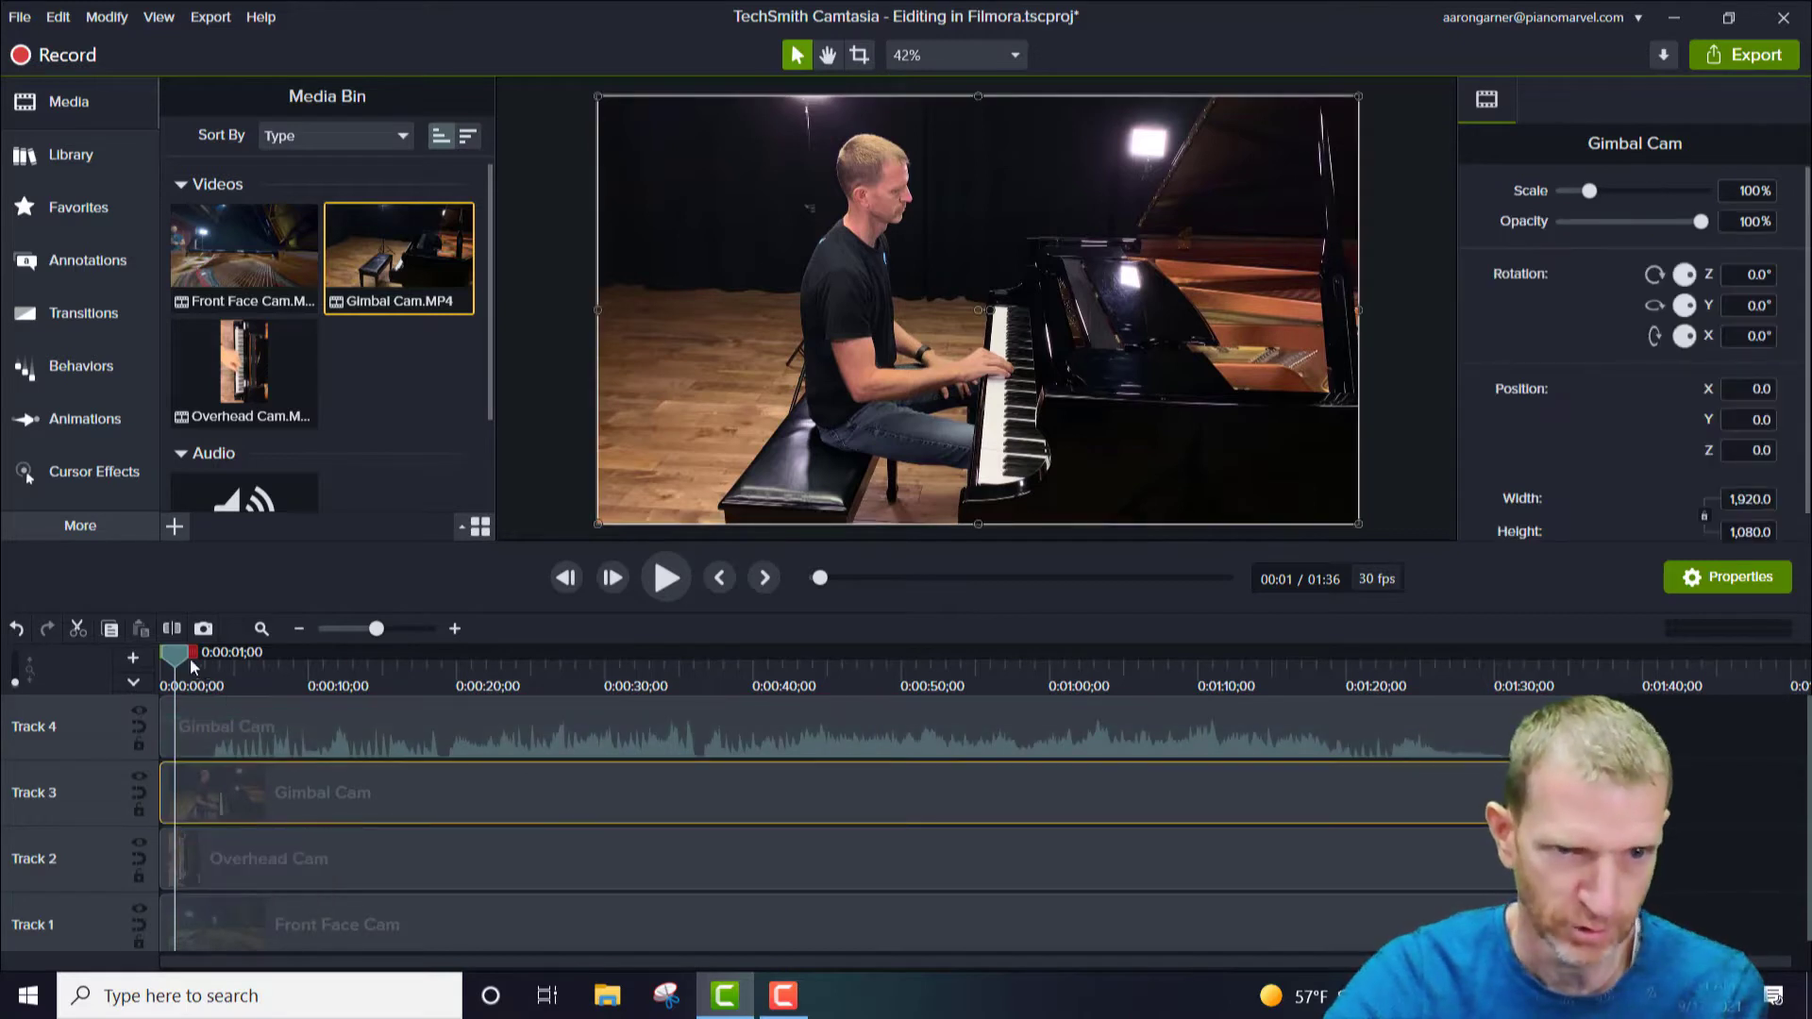
left_click_drag(172, 655, 183, 658)
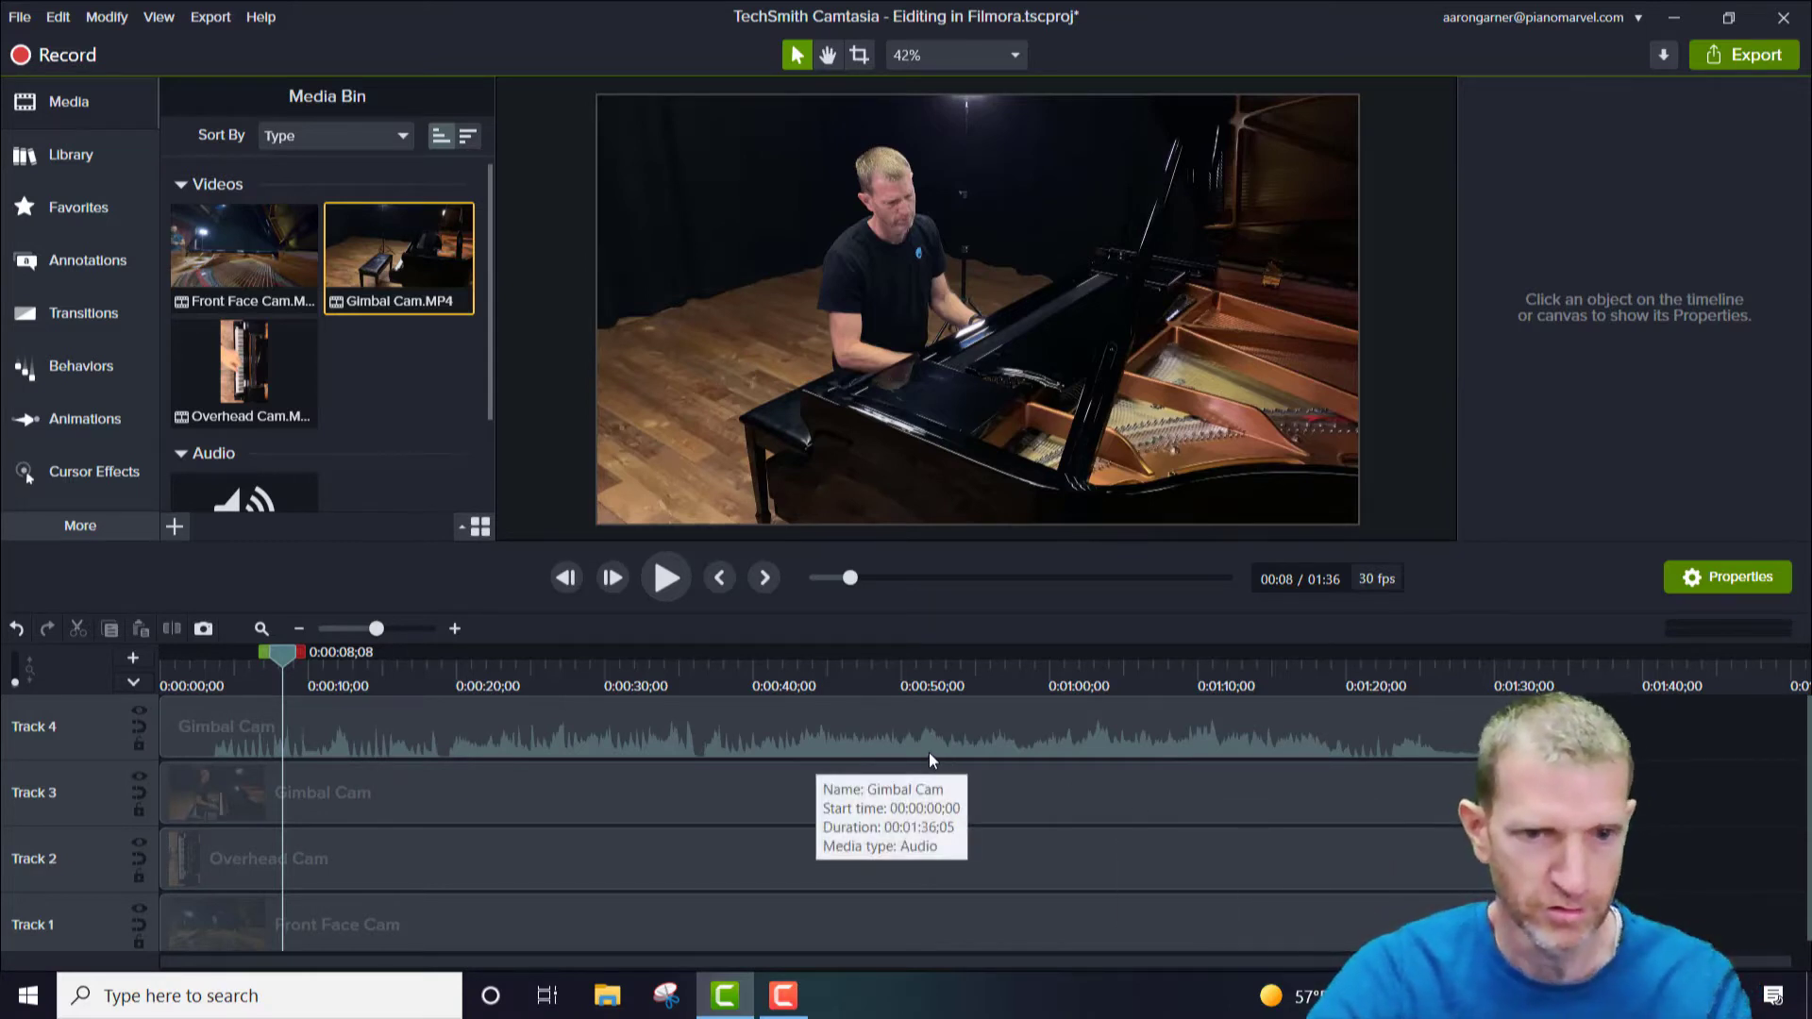
Rearrange the tracks so the Gimbal Cam audio starts at 0:00:00;00 on Track 1, with the three video clips moved up to Tracks 2 to 4
scroll(927, 751, "down", 2)
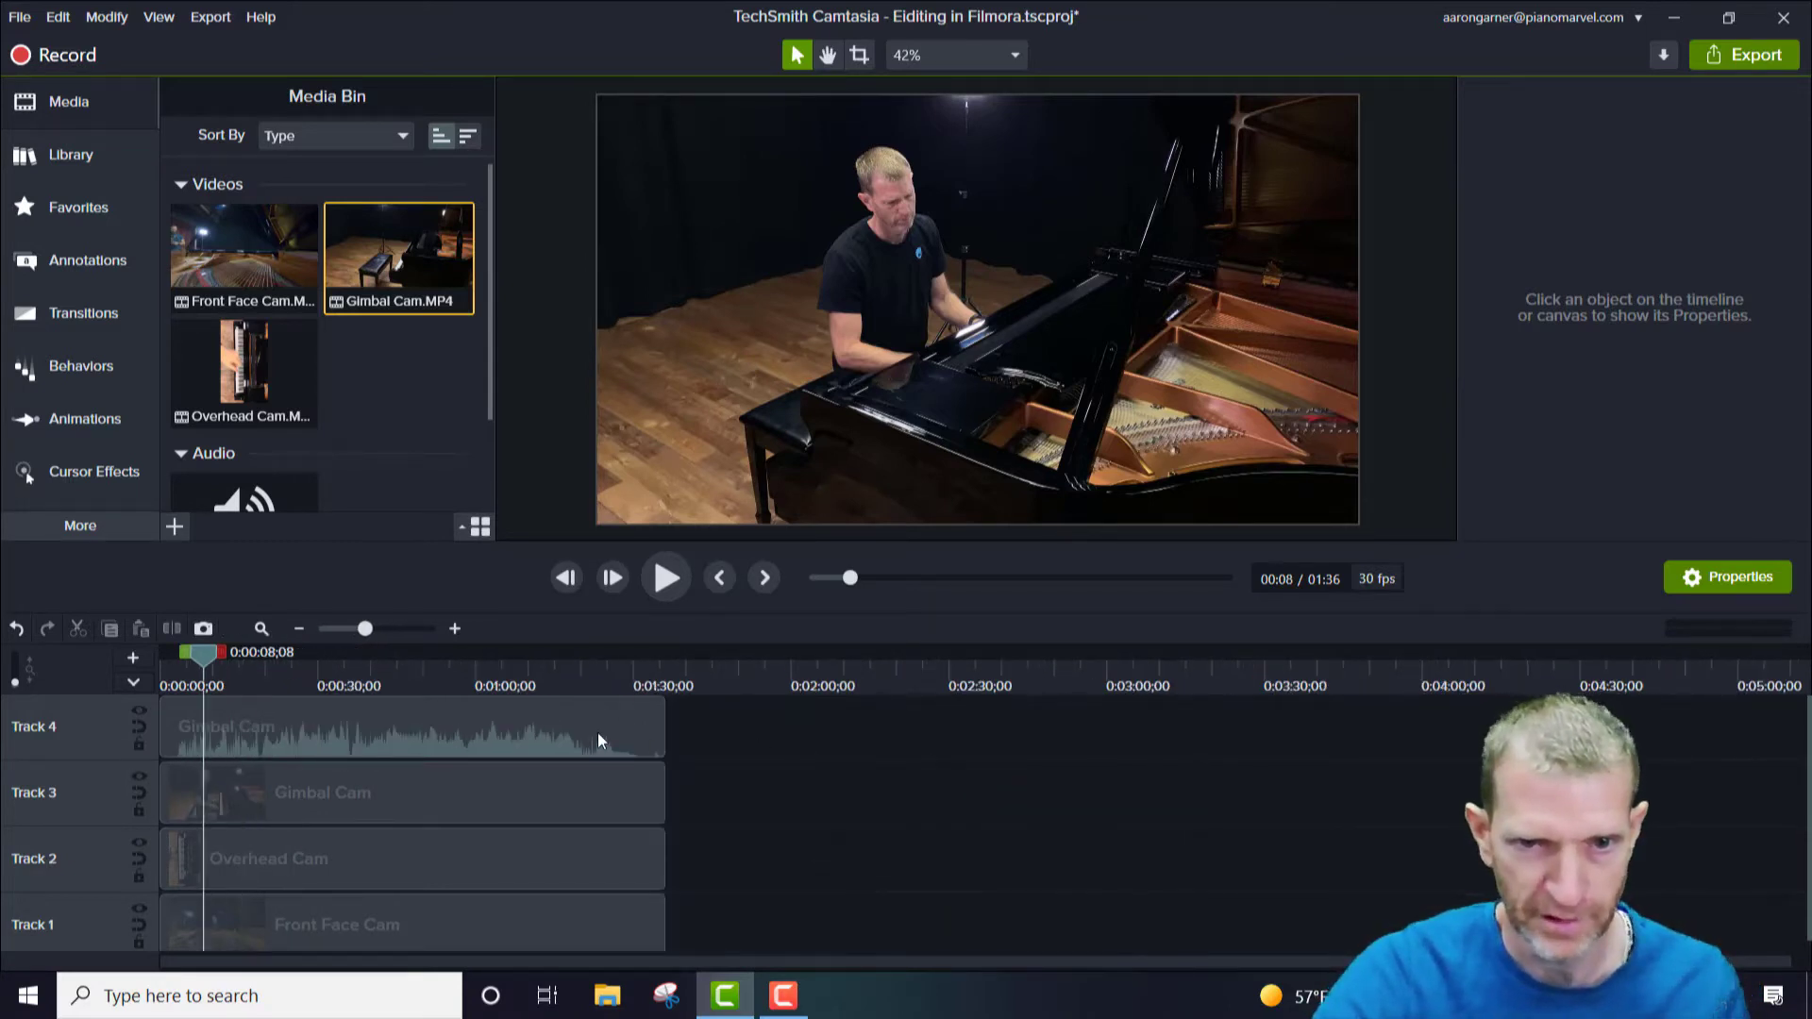
left_click_drag(597, 732, 1094, 977)
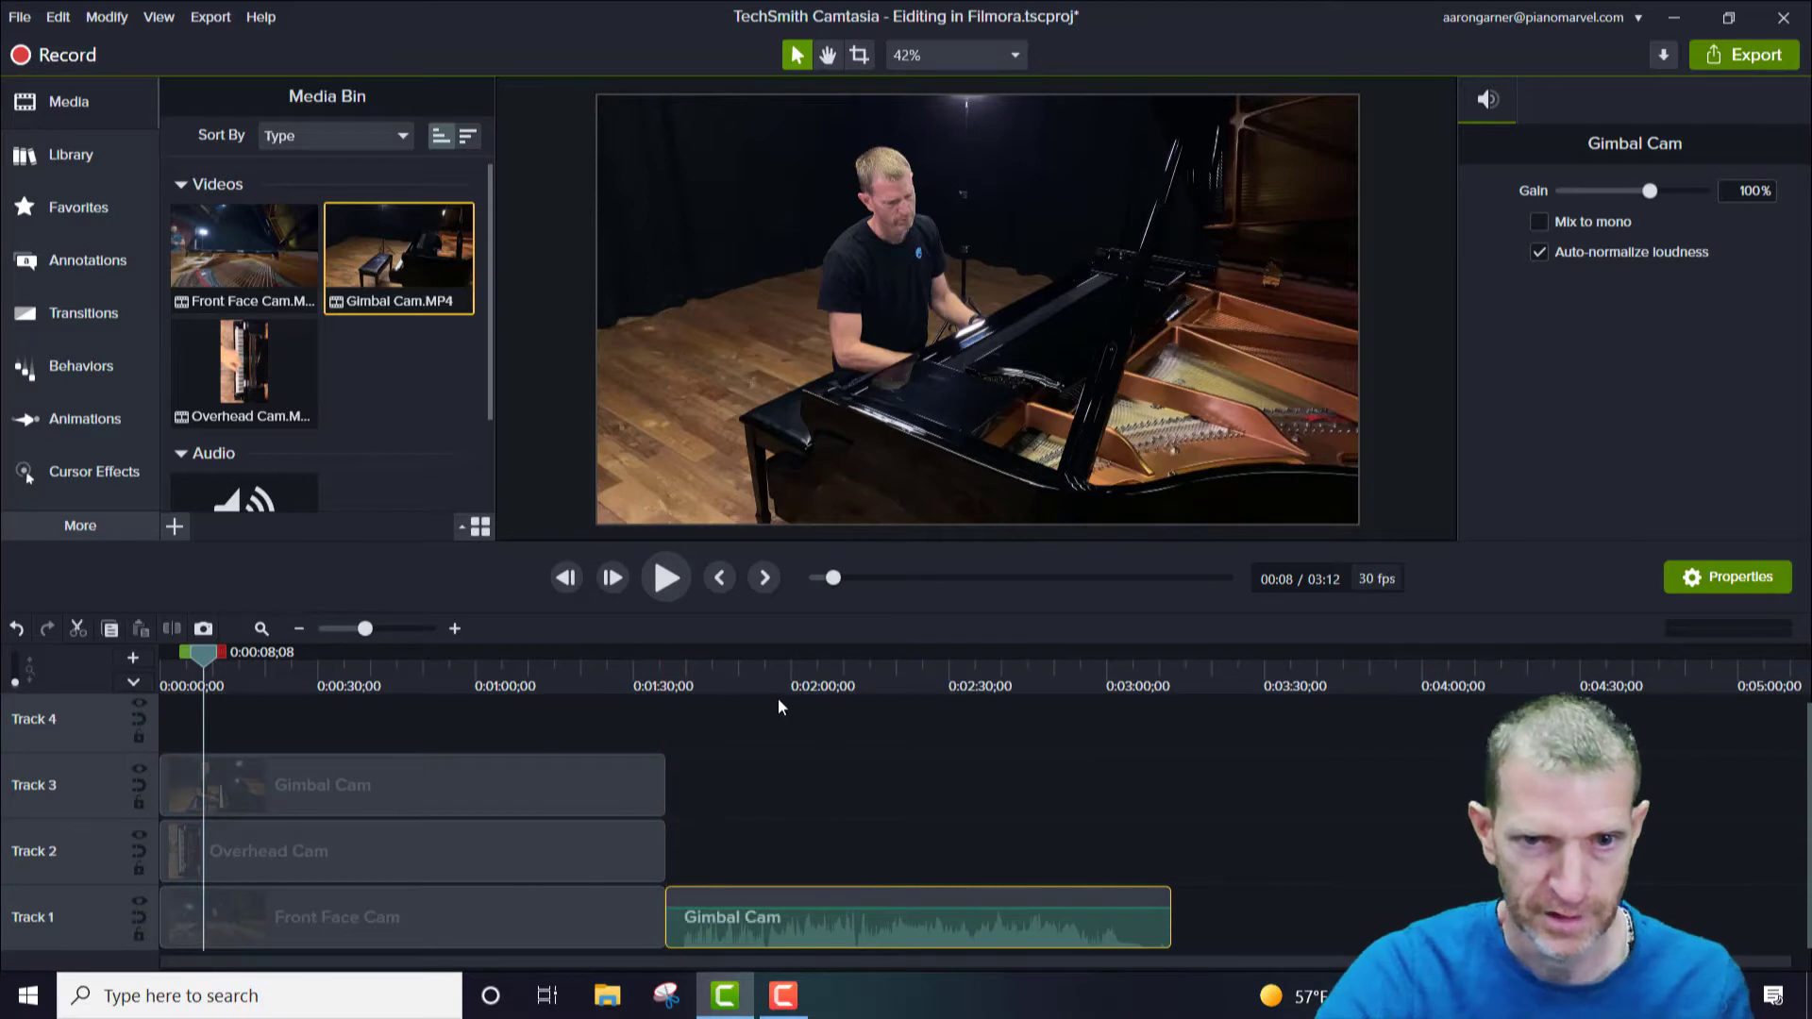
left_click_drag(733, 724, 647, 776)
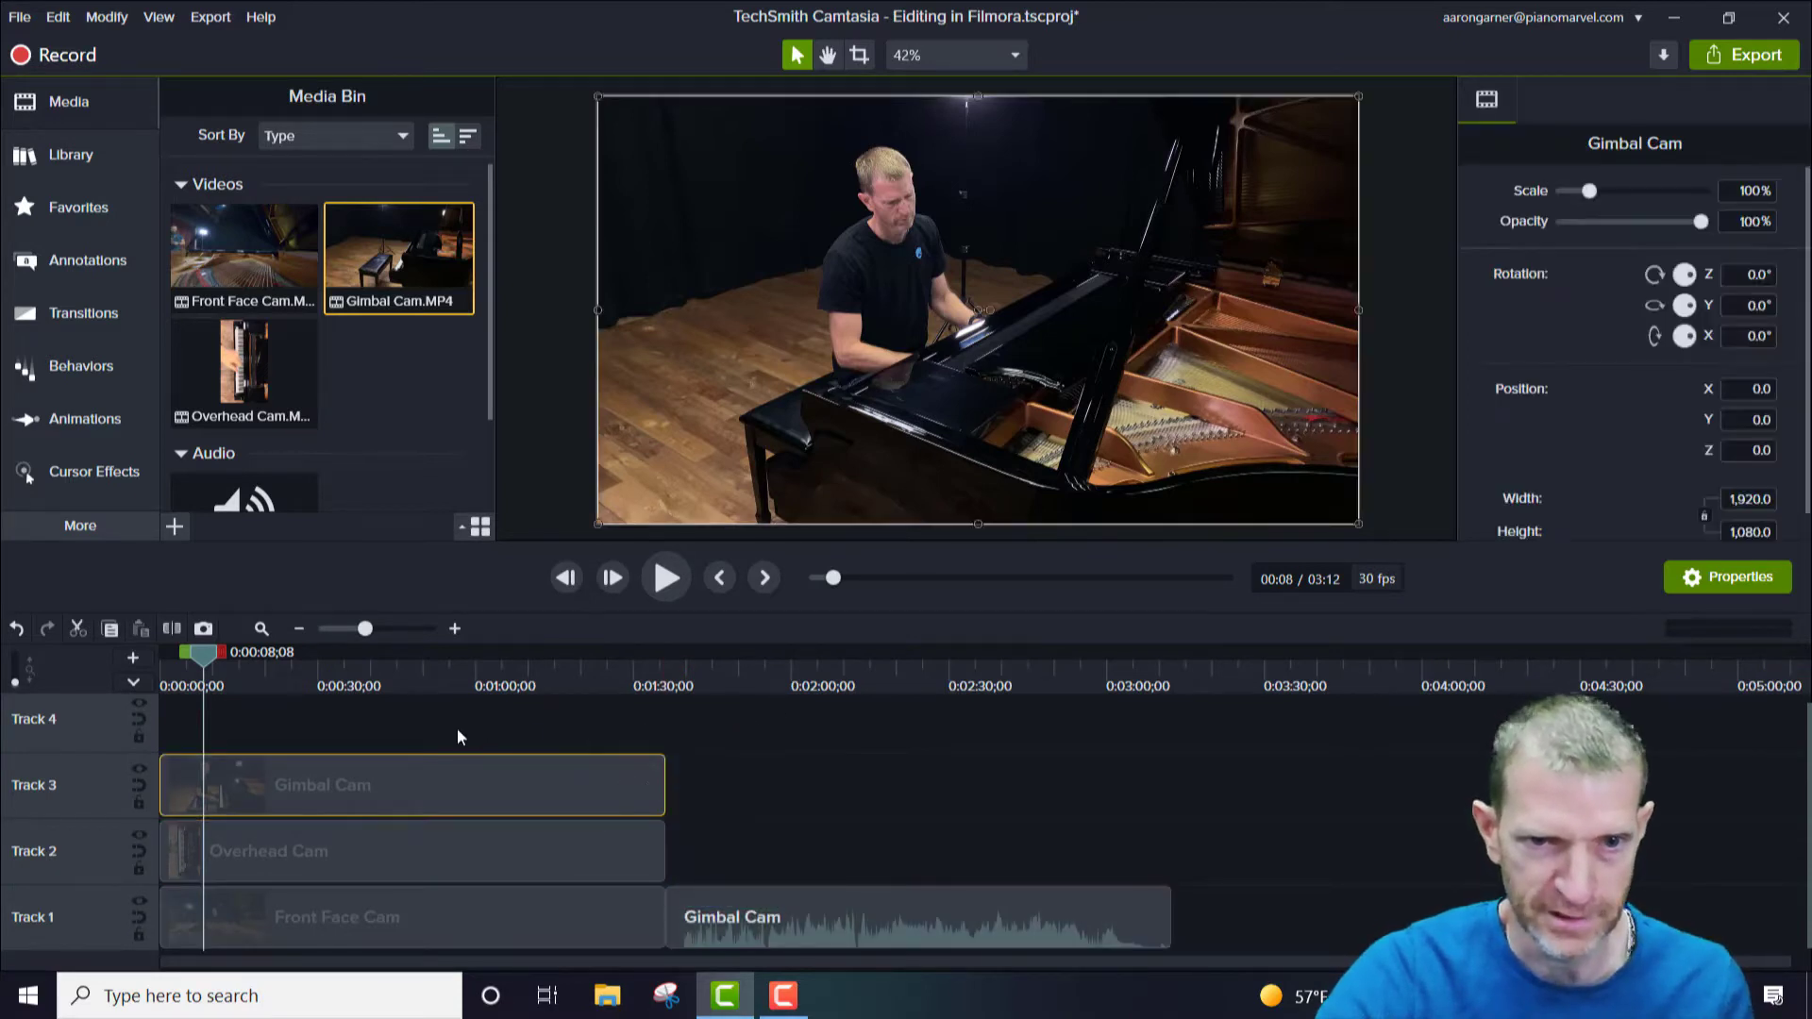
left_click_drag(457, 727, 477, 906)
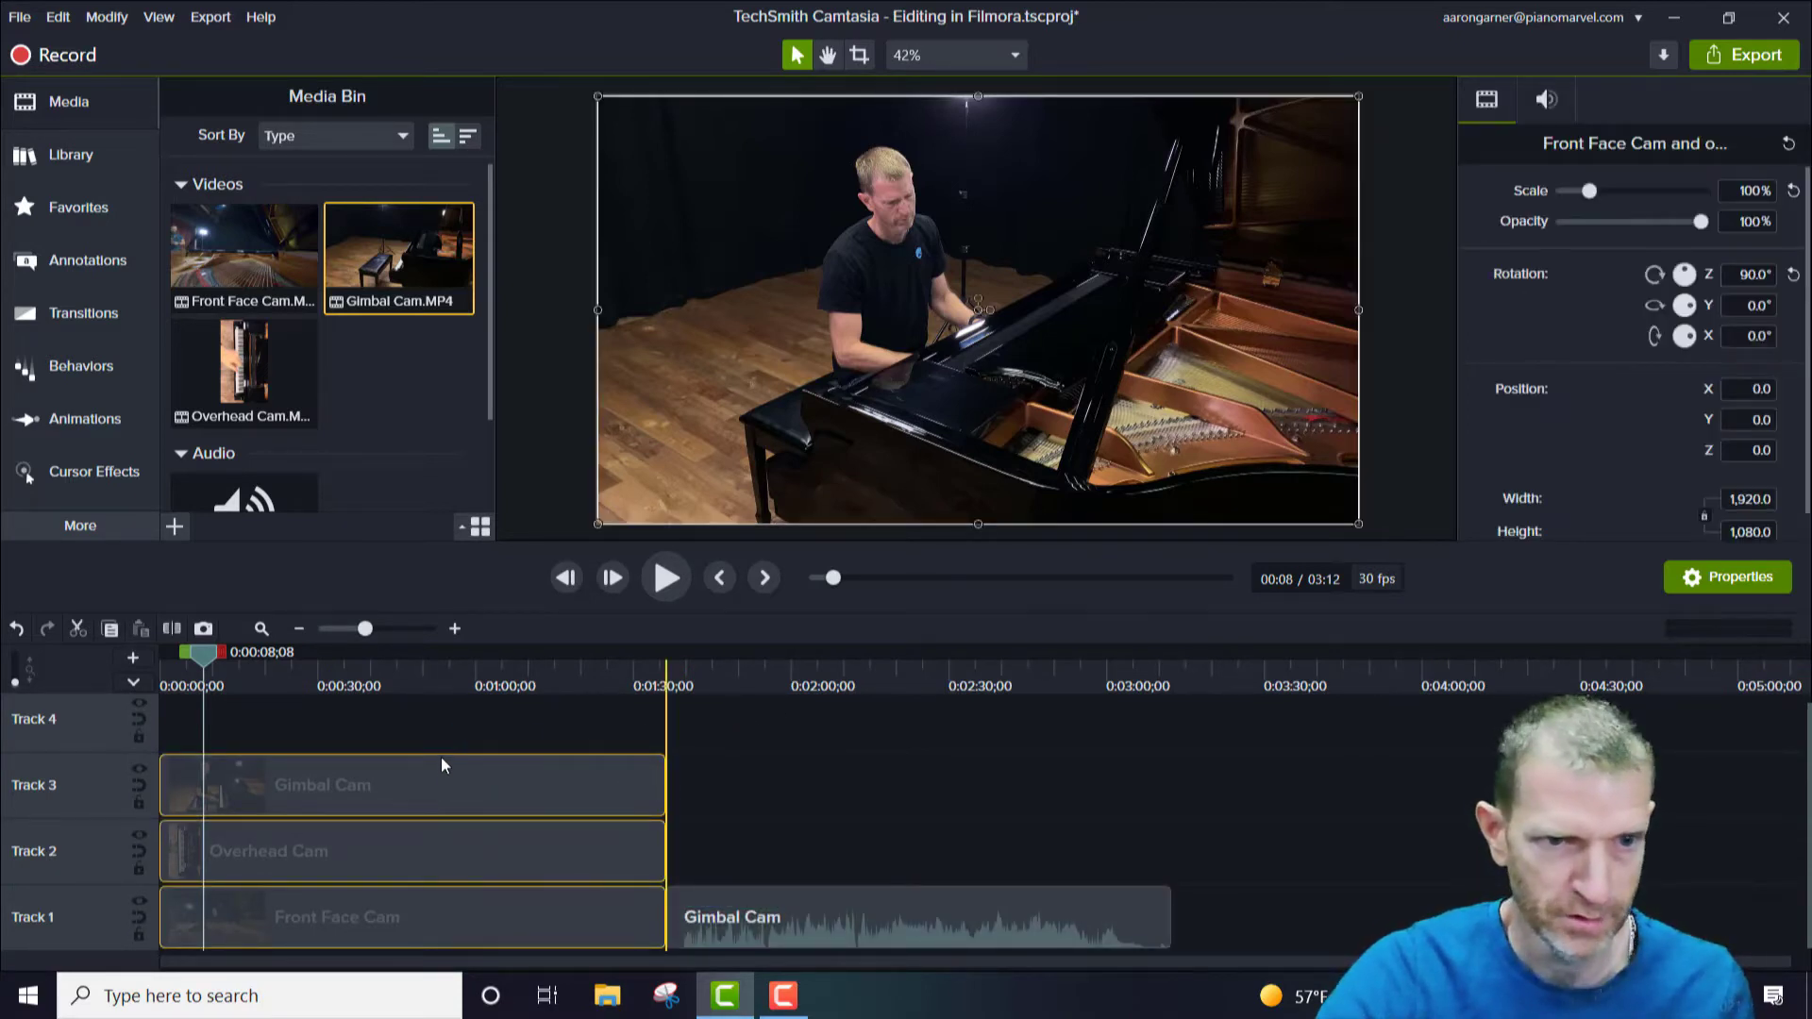
left_click_drag(441, 764, 441, 745)
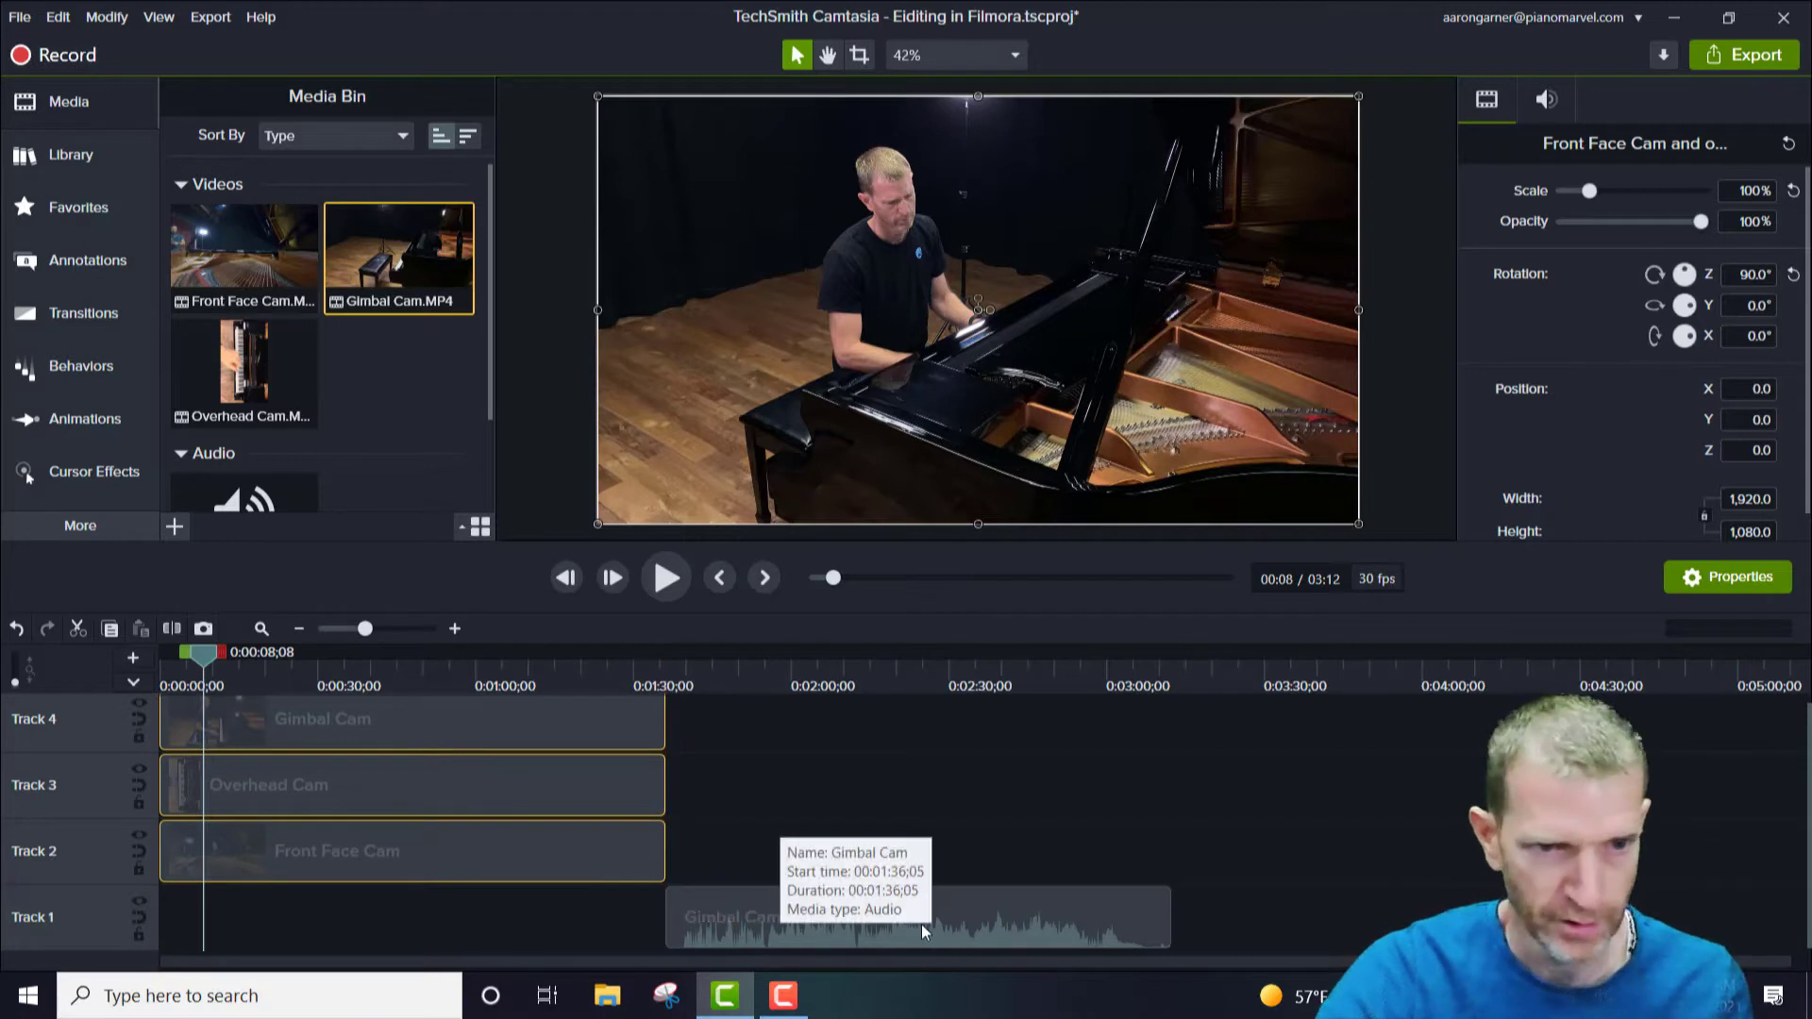
left_click_drag(987, 925, 370, 921)
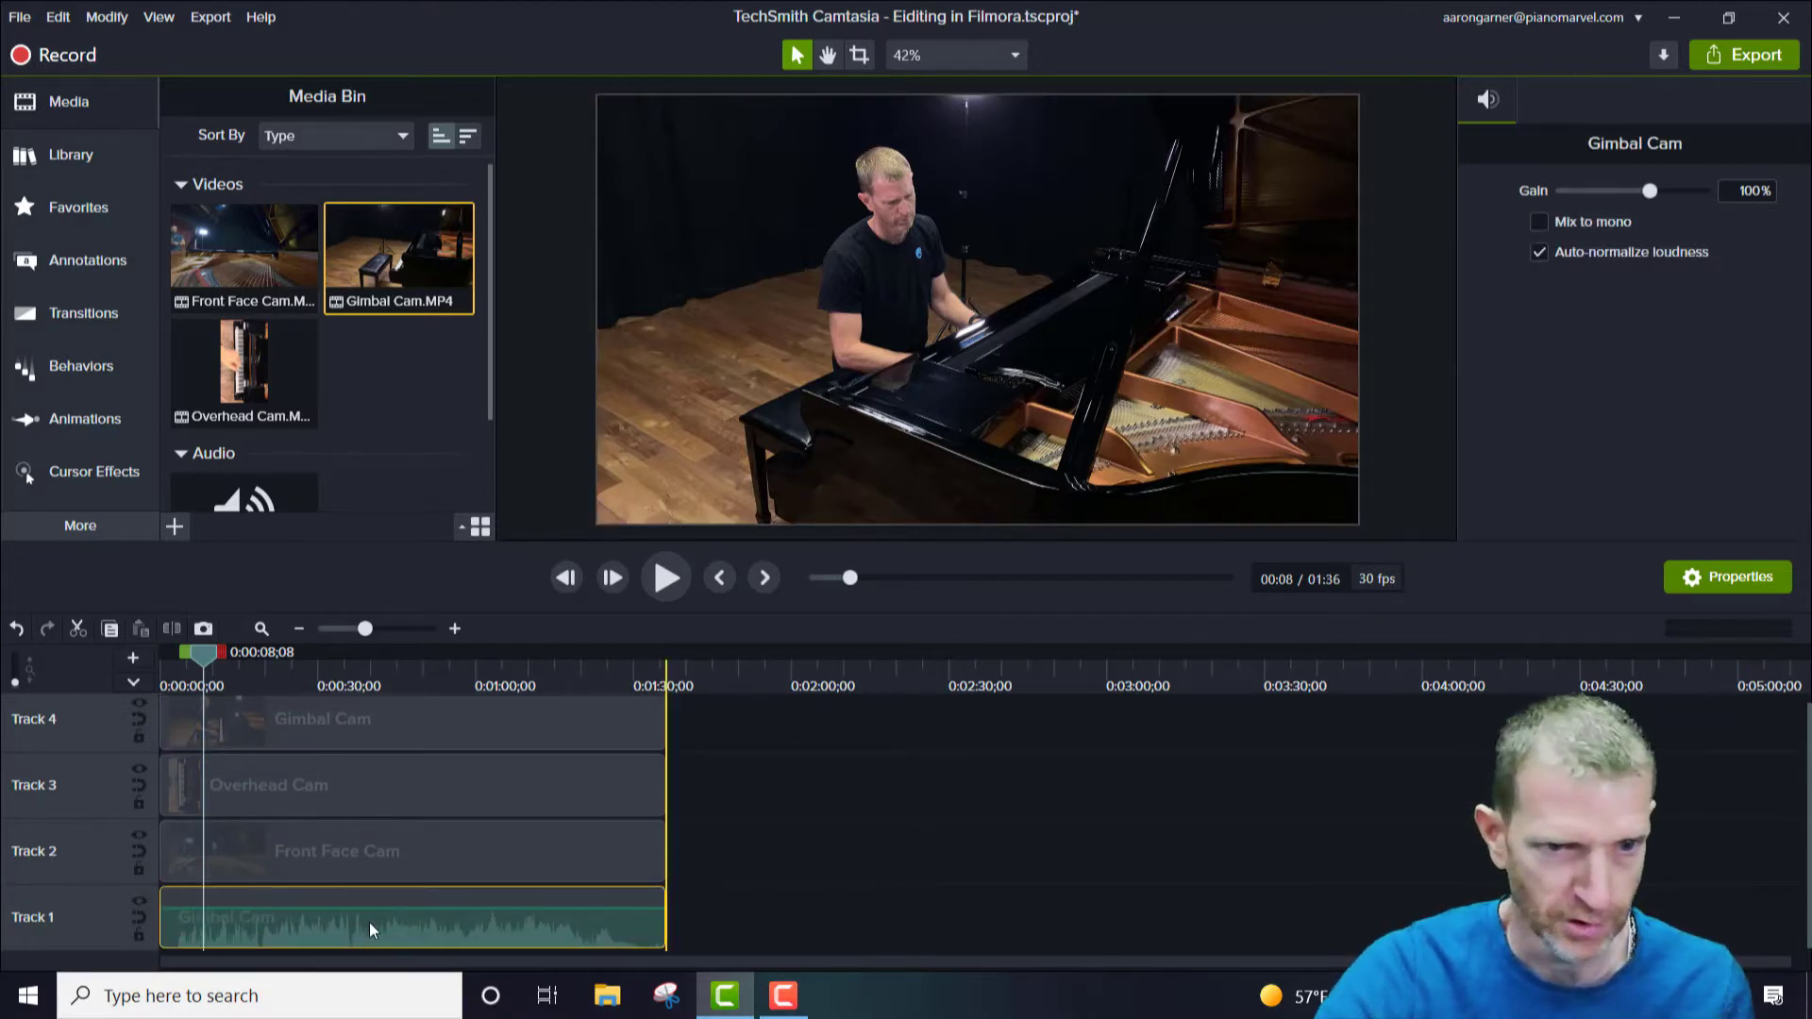
Play the performance from the beginning and pause at the first camera-change point, 0:00:19;15
left_click_drag(201, 660, 155, 668)
scroll(783, 876, "up", 1)
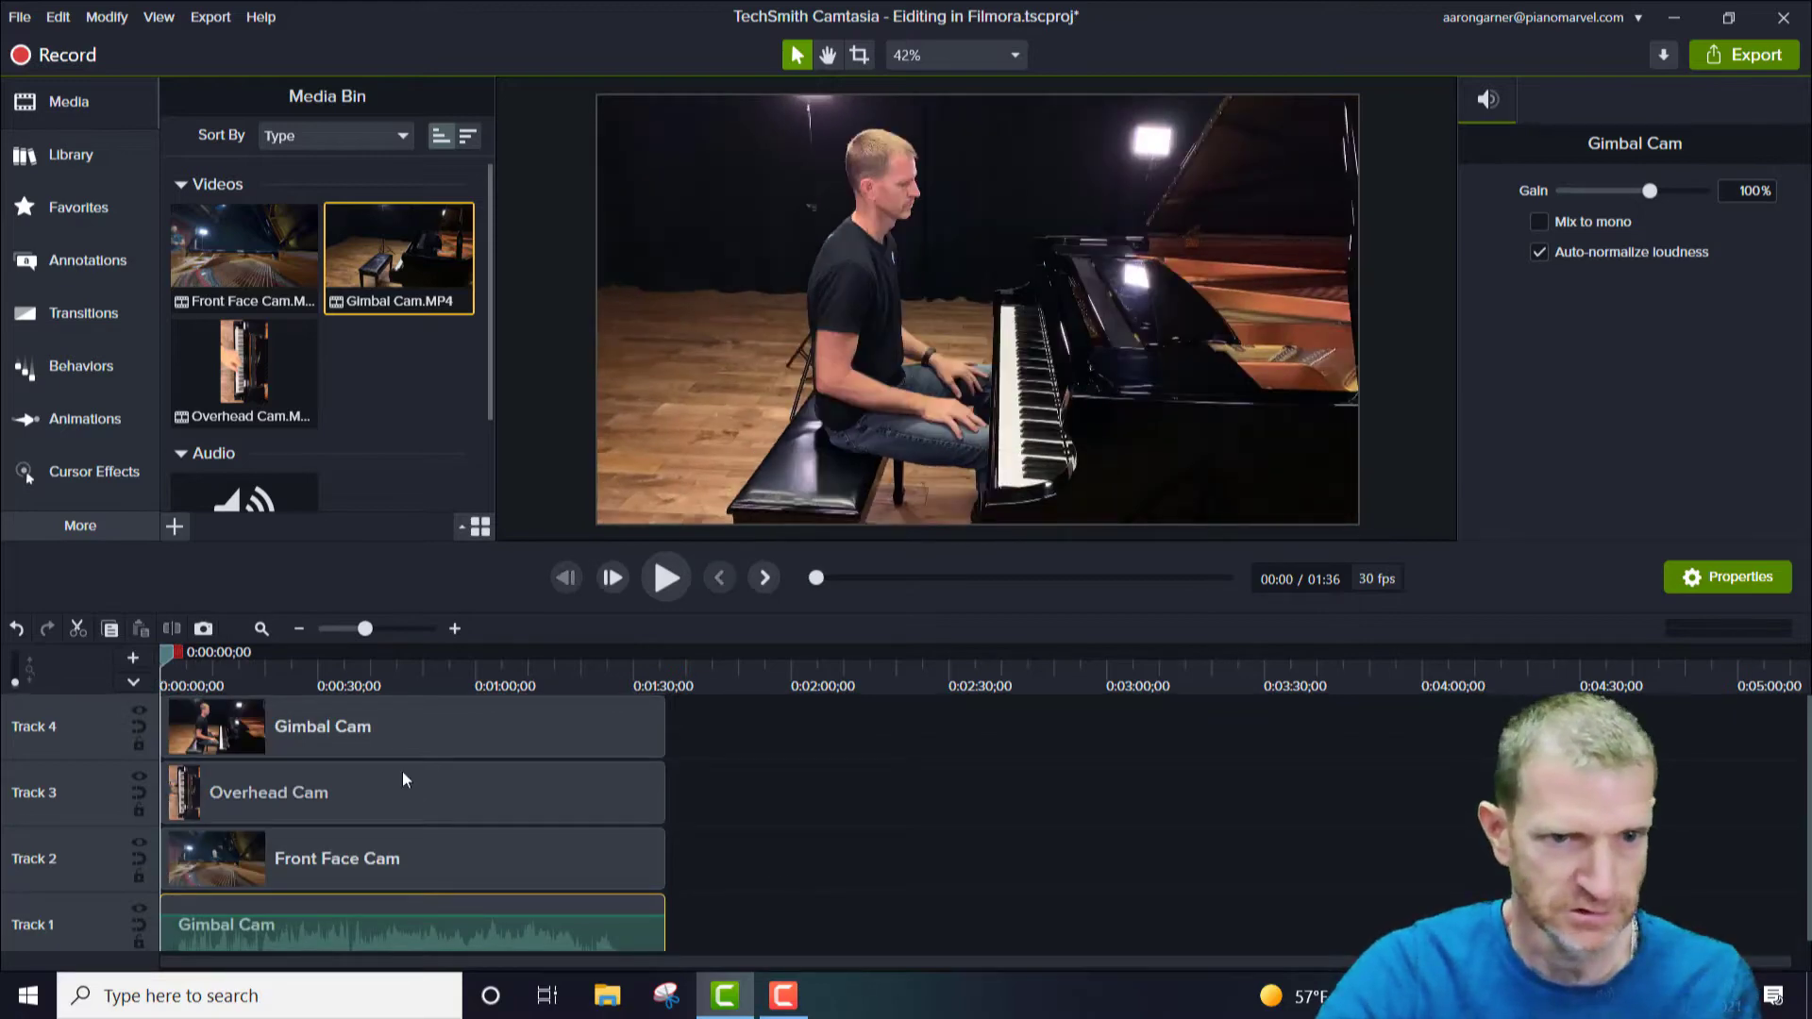
left_click_drag(167, 654, 260, 693)
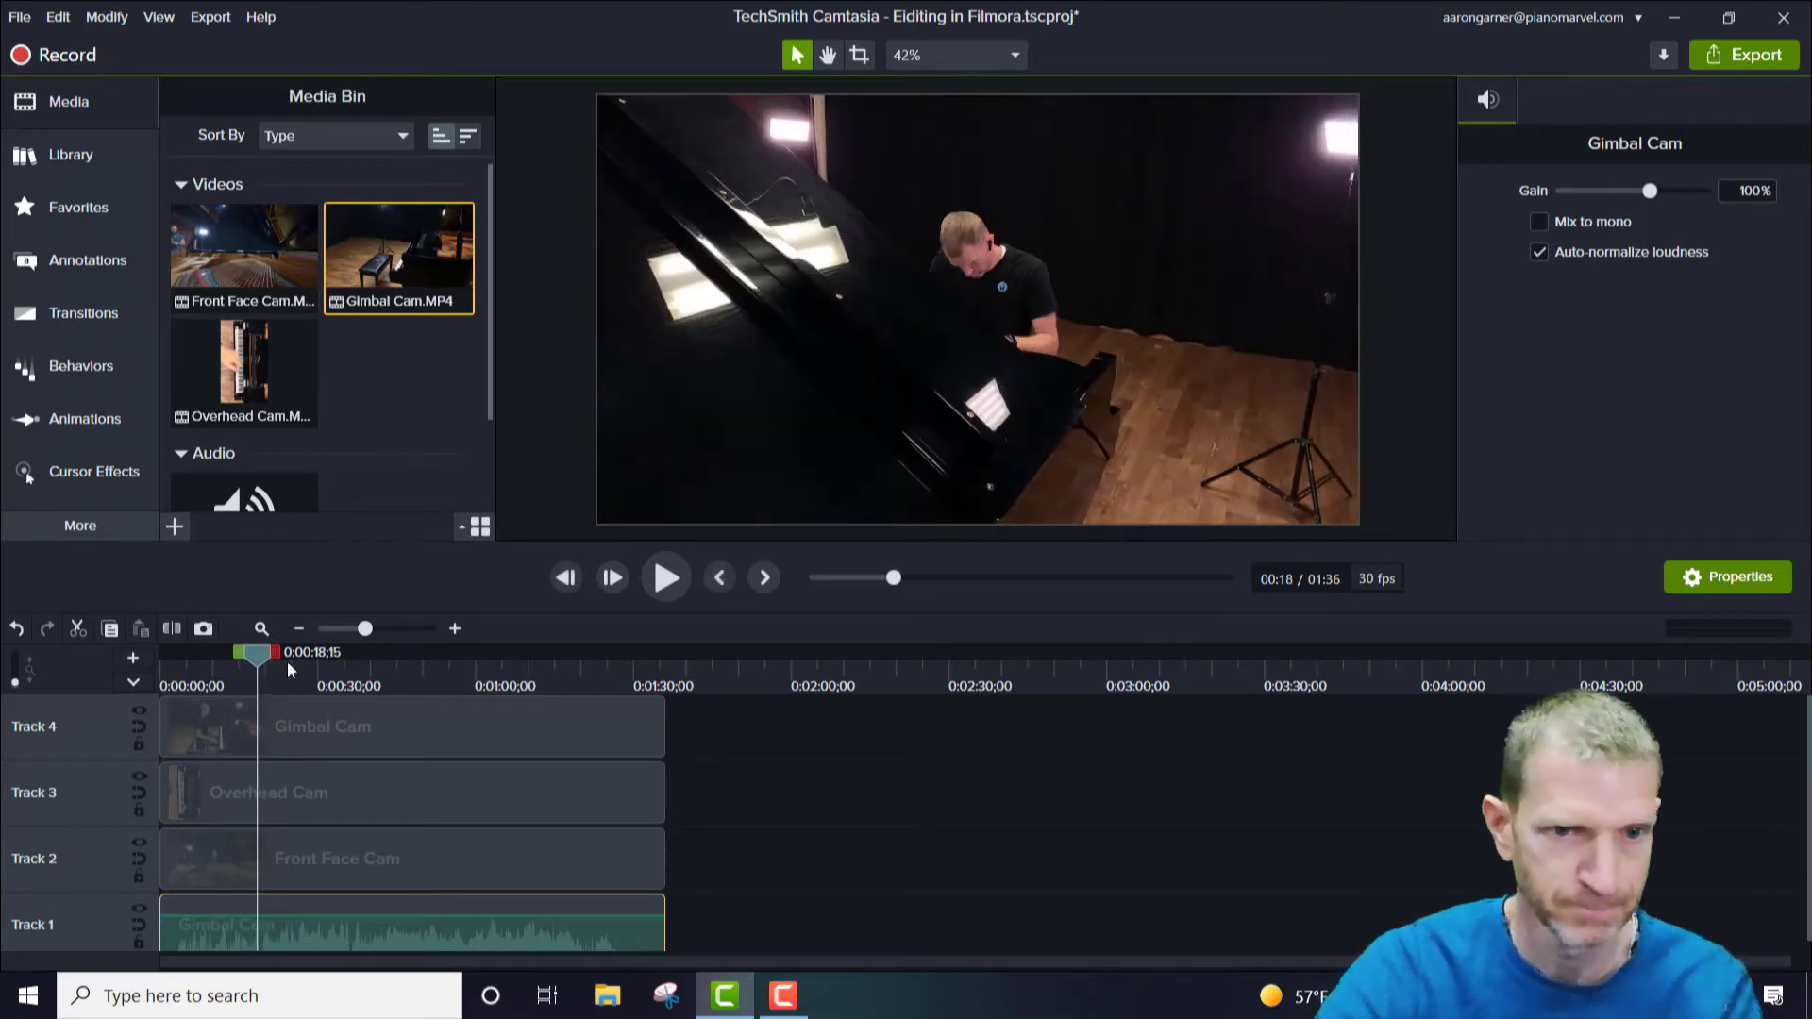
scroll(669, 745, "up", 4)
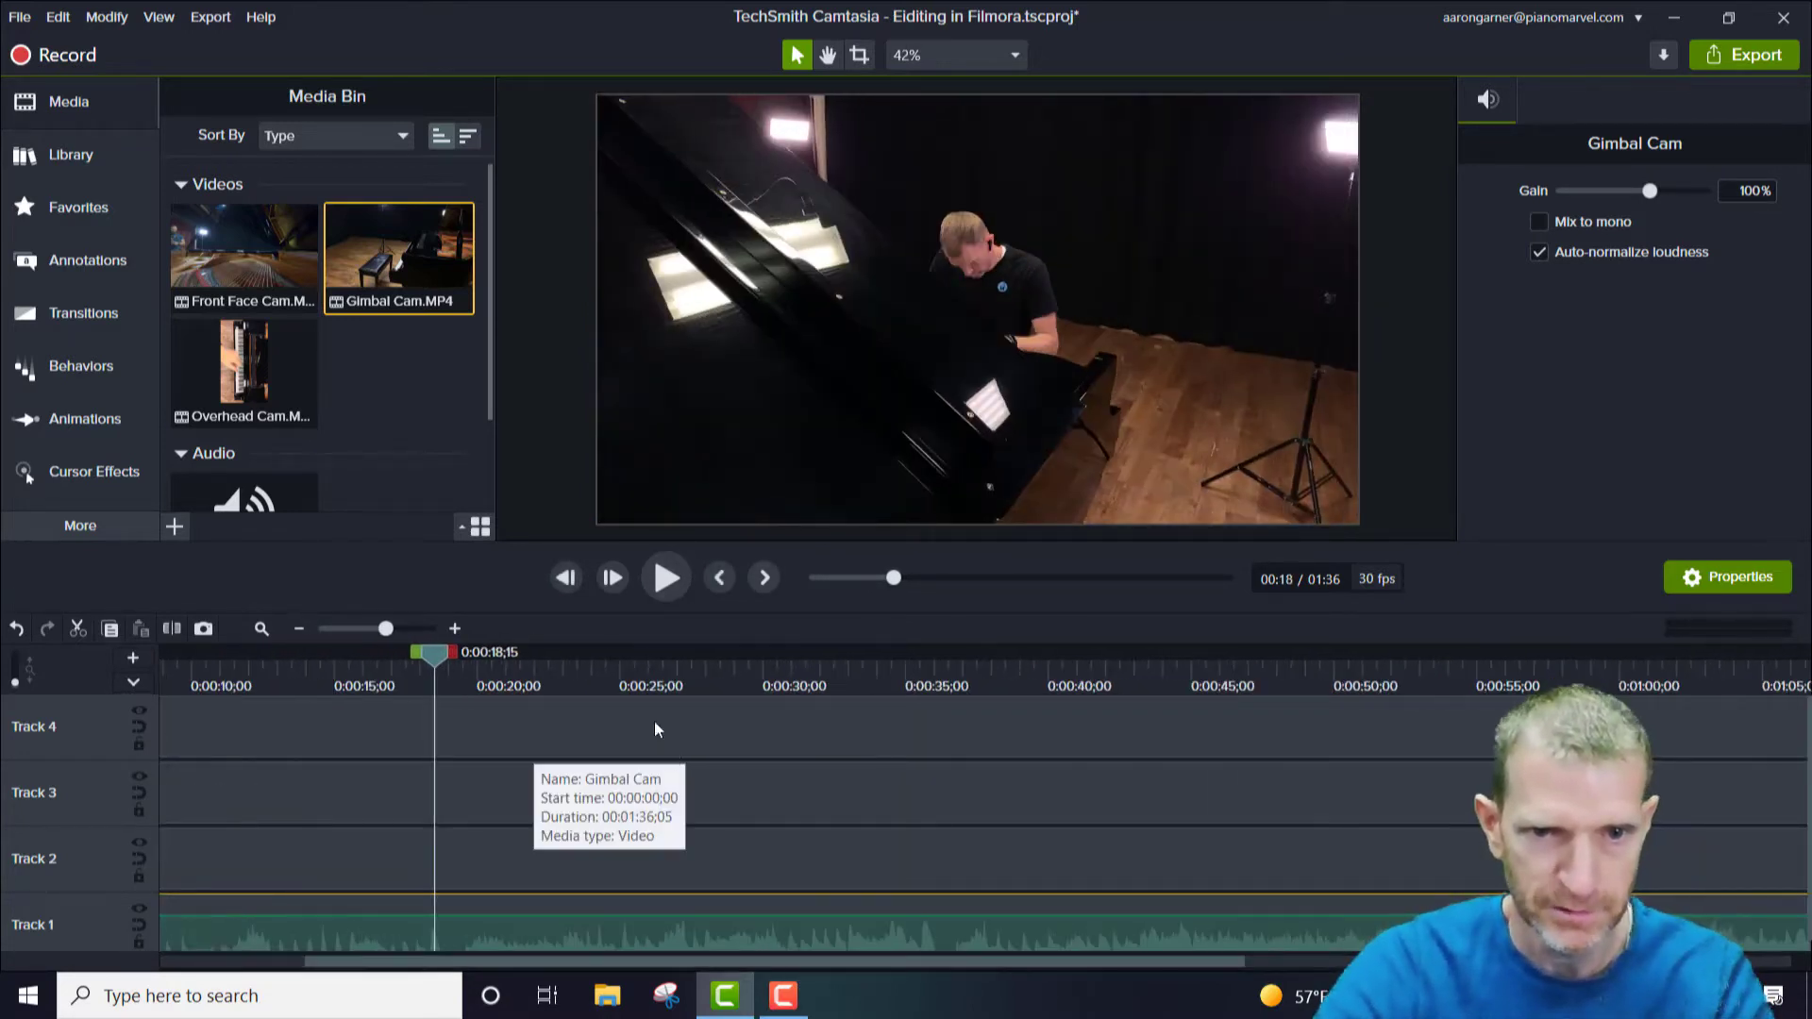
left_click_drag(445, 659, 15, 696)
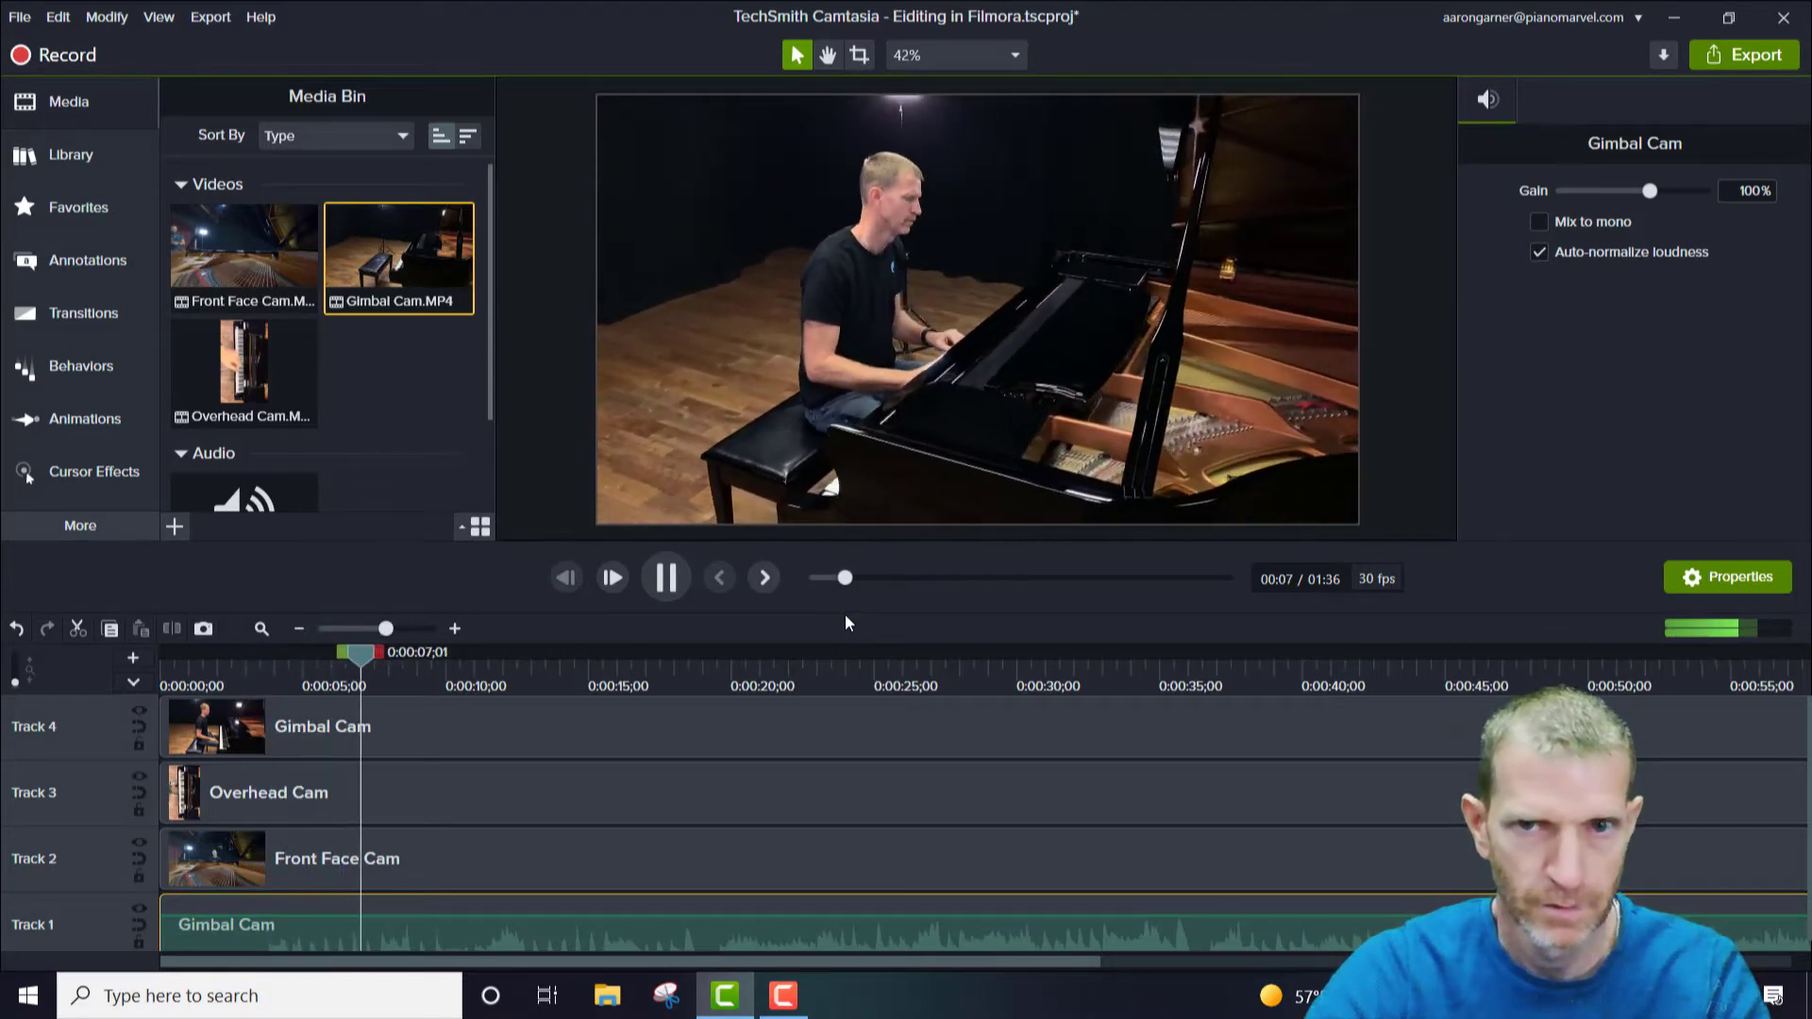
scroll(919, 655, "down", 2)
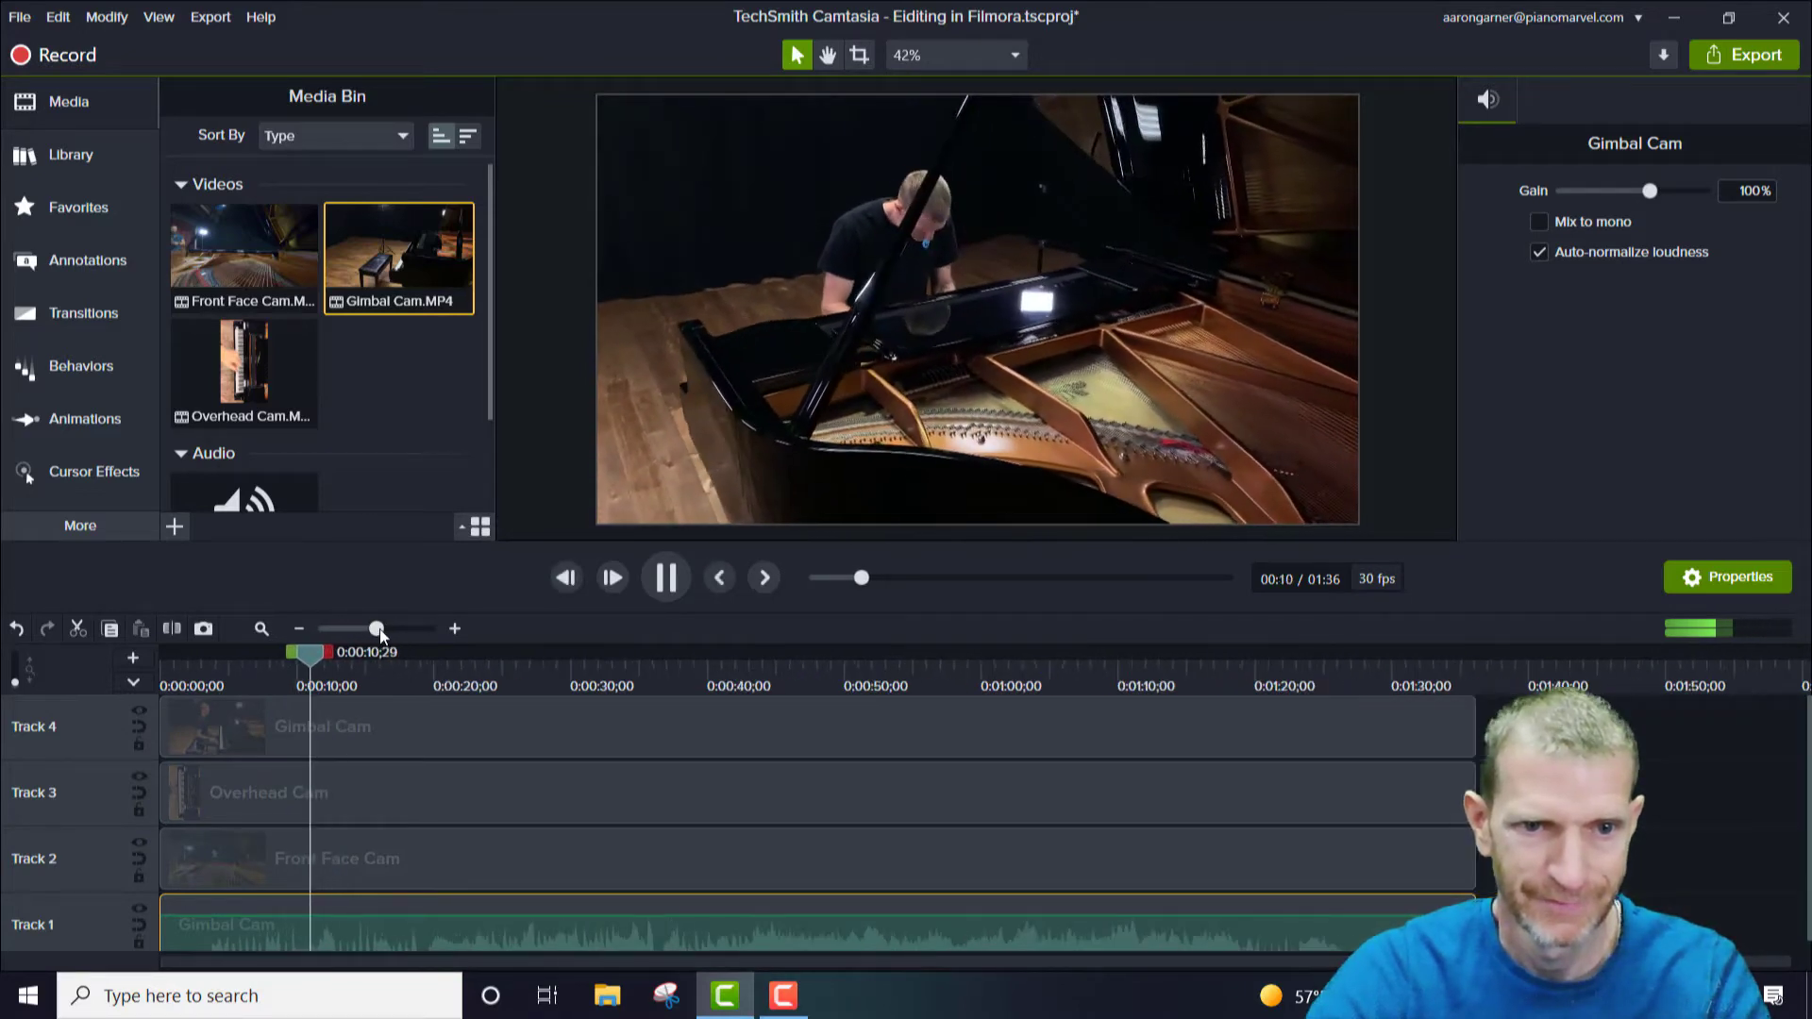
scroll(380, 628, "down", 1)
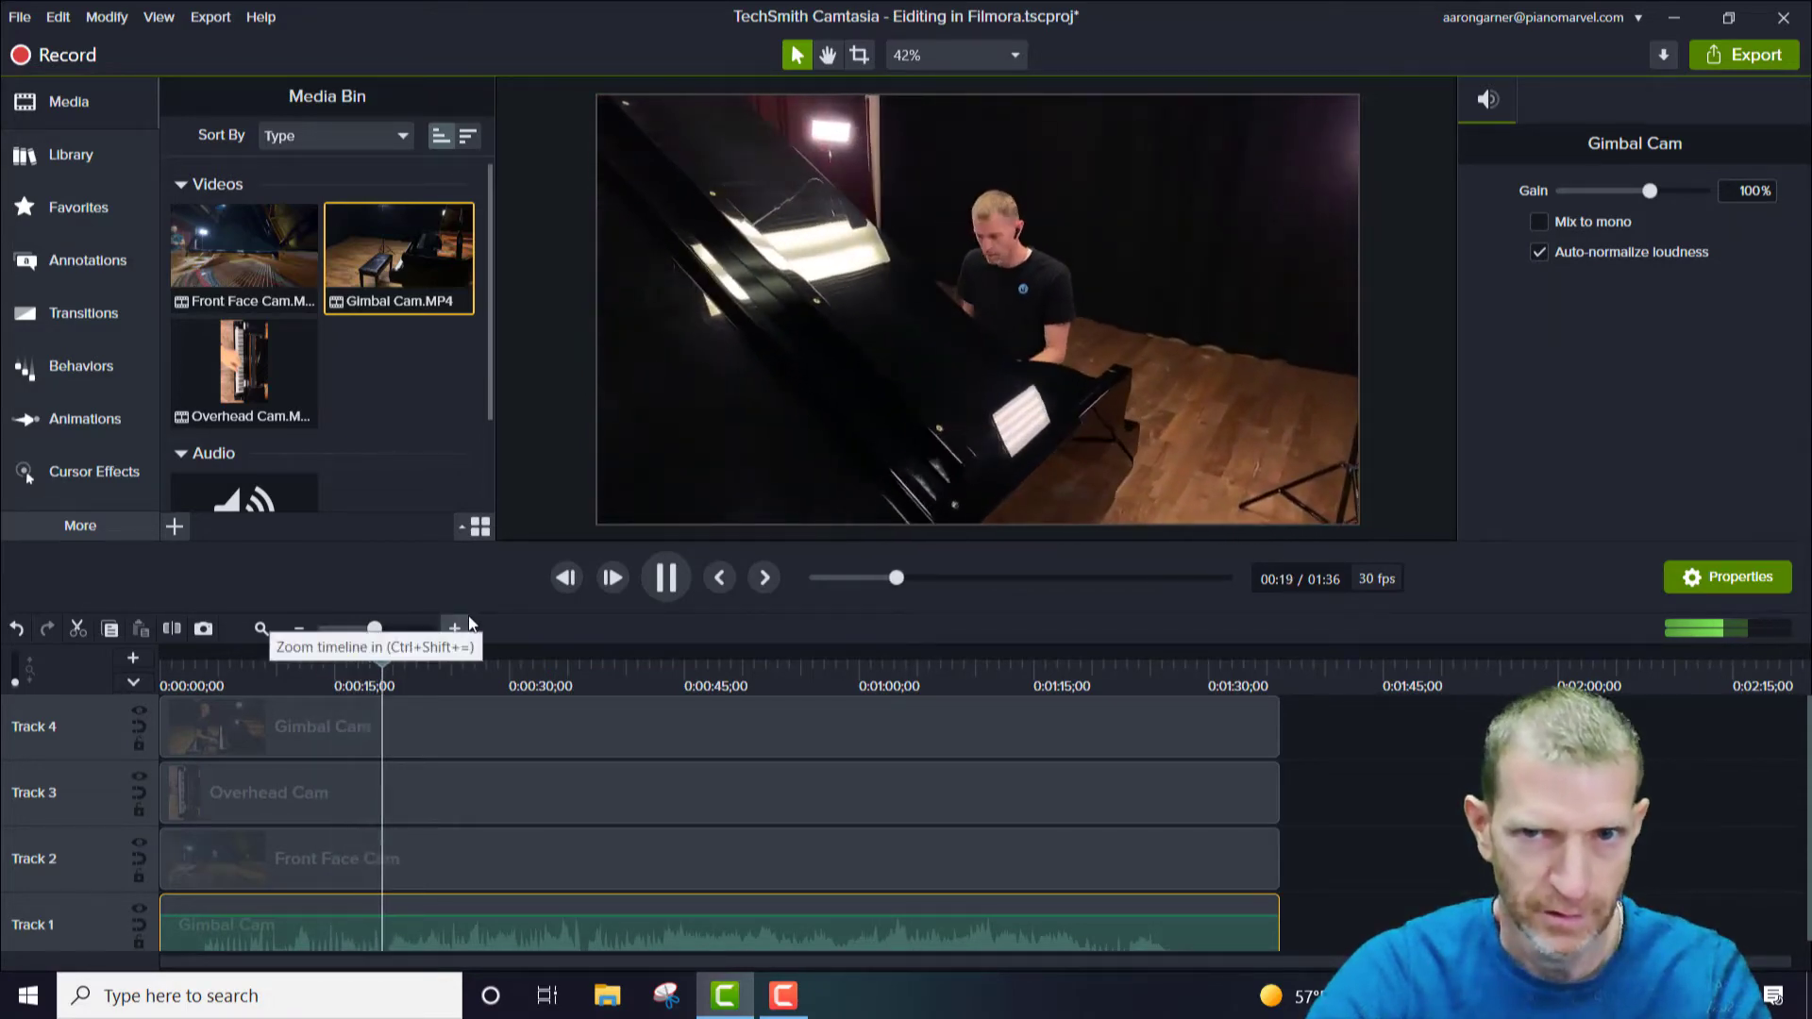
key("space")
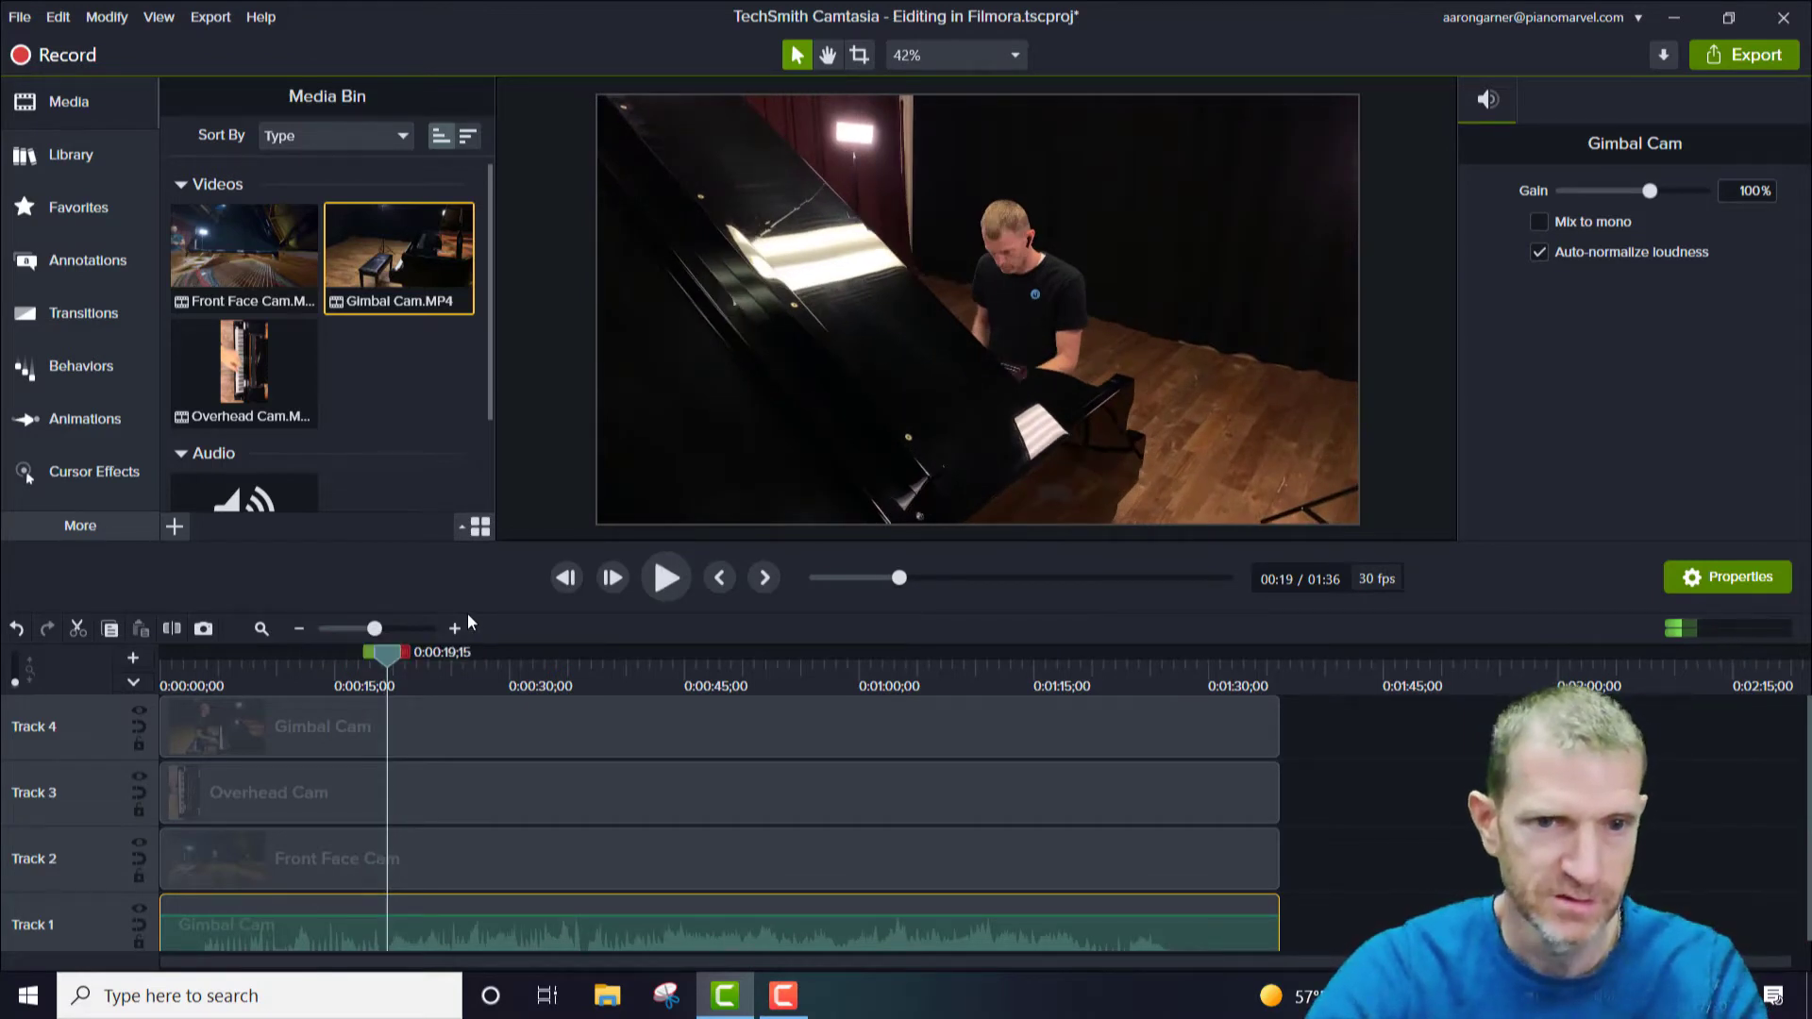
Split the Gimbal Cam audio and video at 0:00:19;15 and trim the start of the video's second part to about 0:00:25
left_click(173, 629)
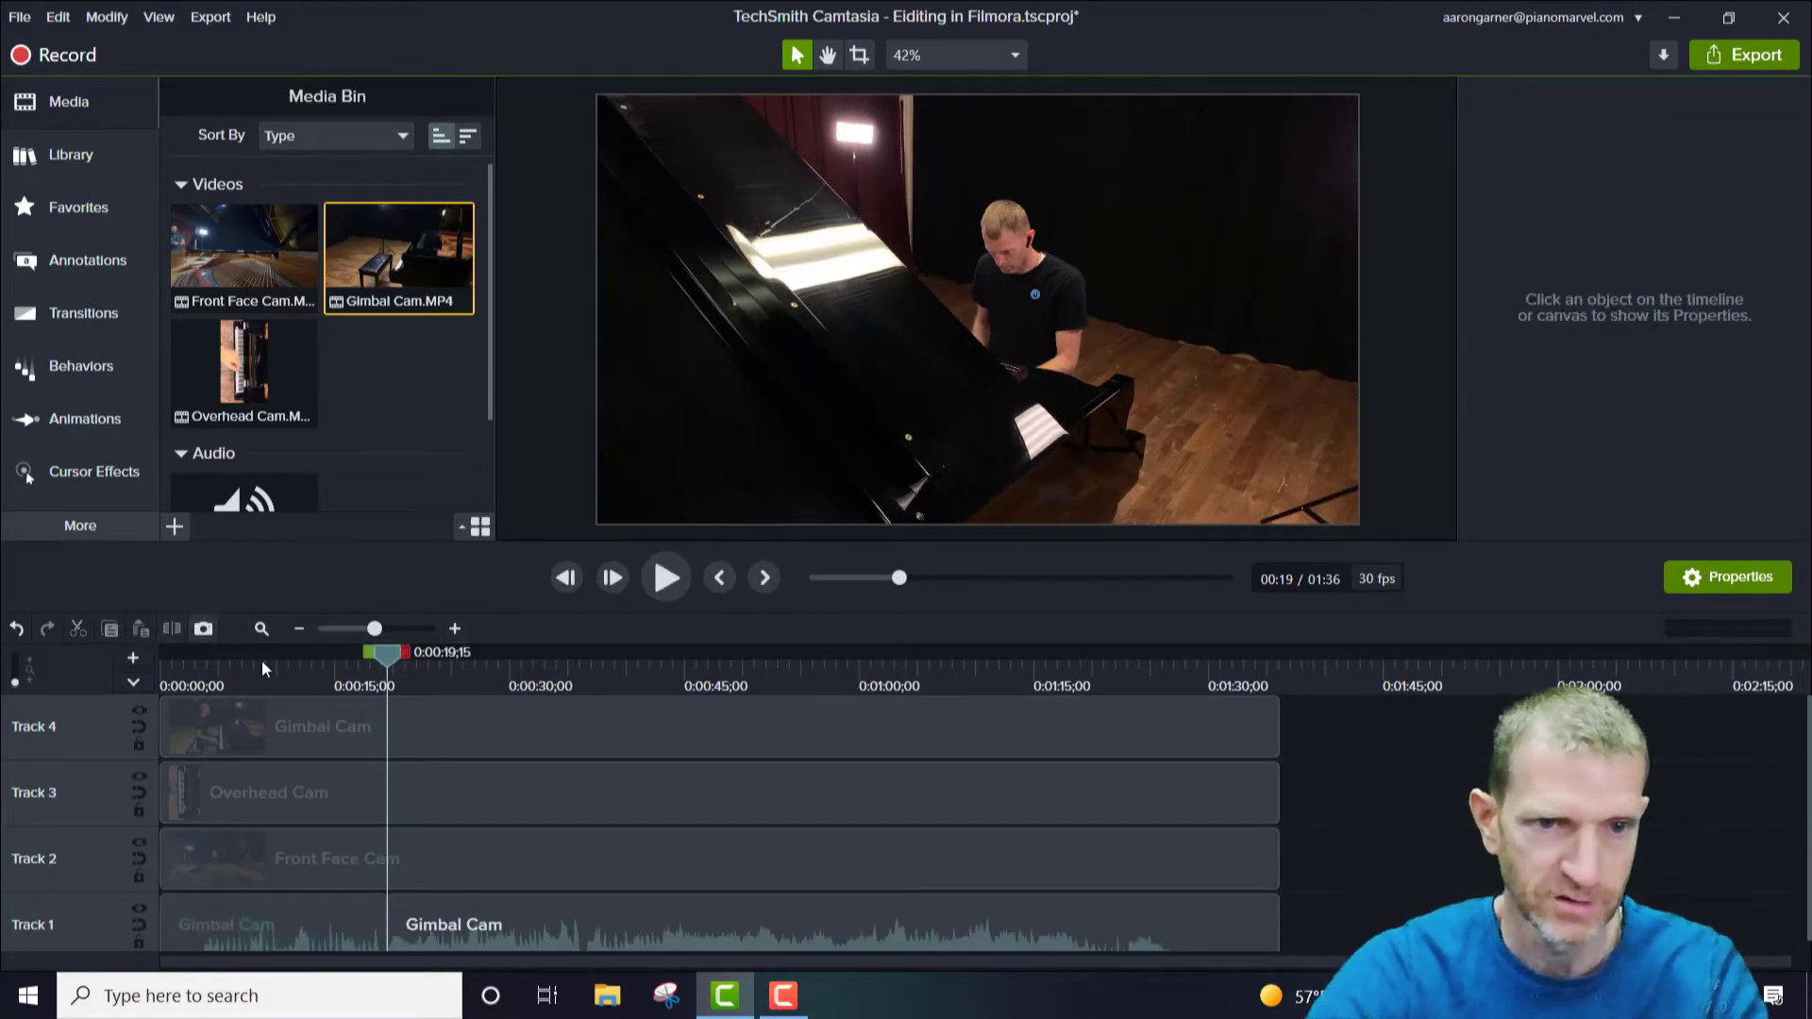
left_click(430, 719)
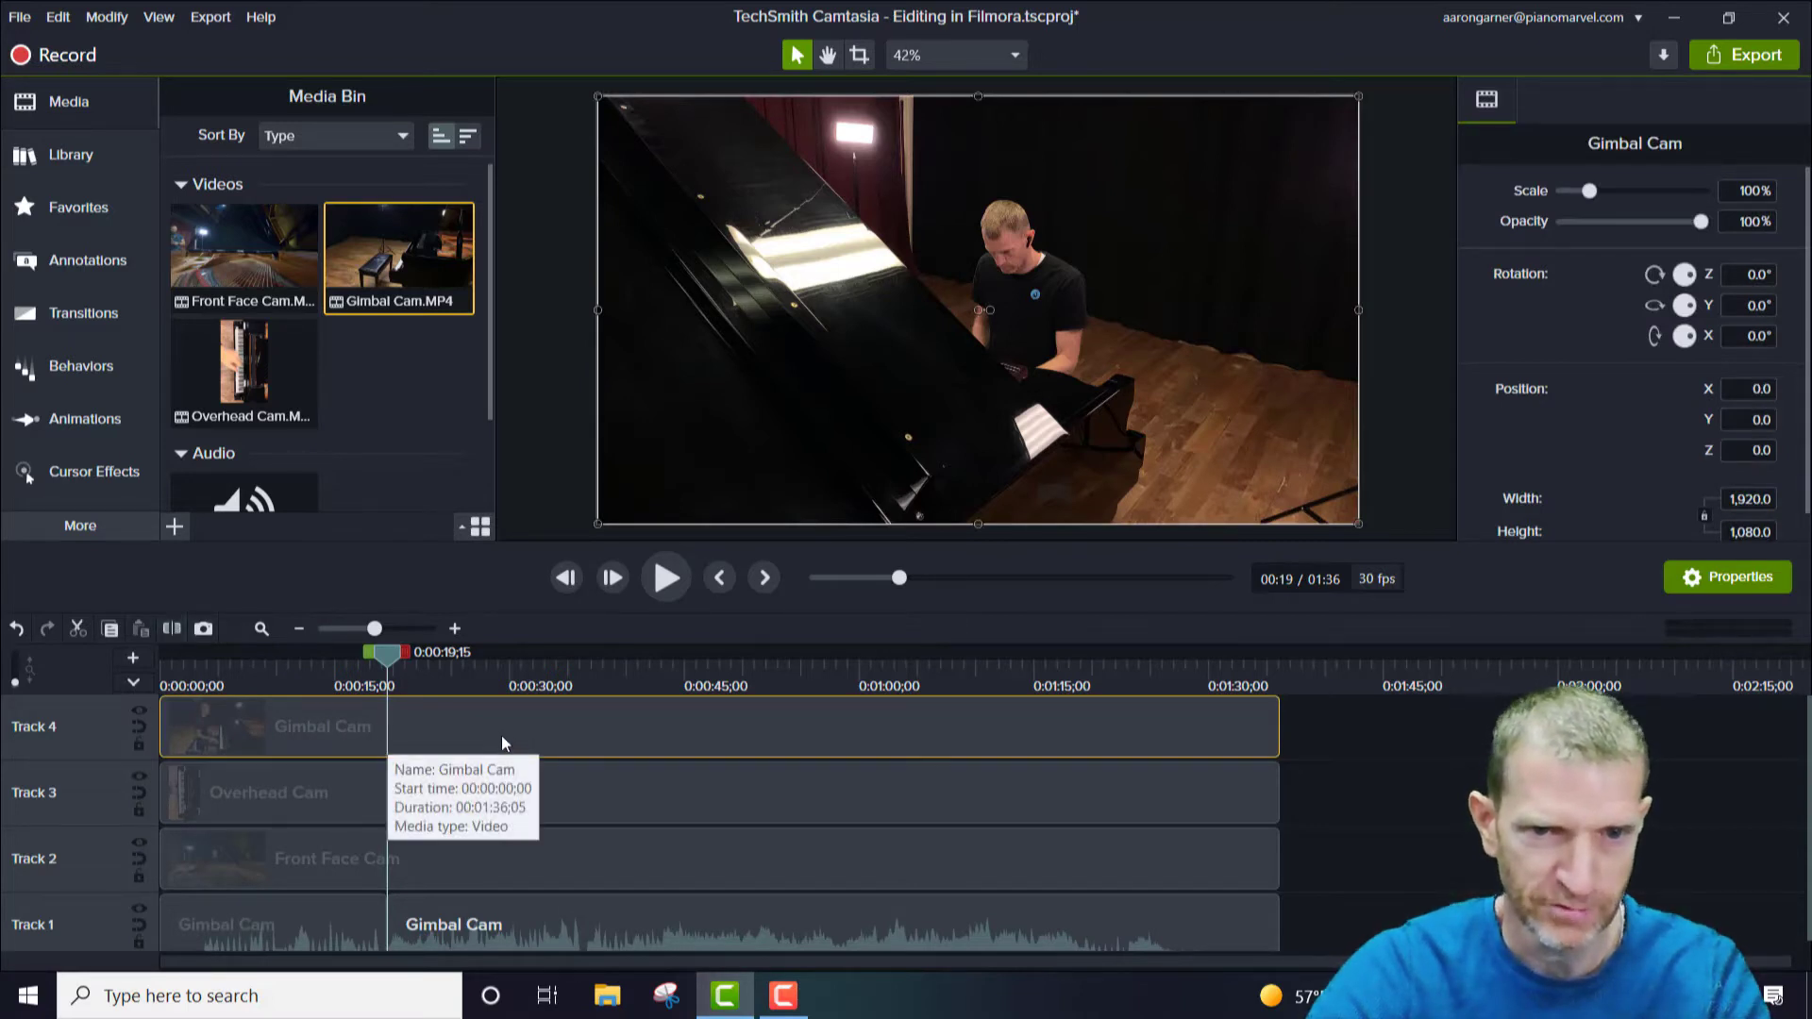
left_click(174, 629)
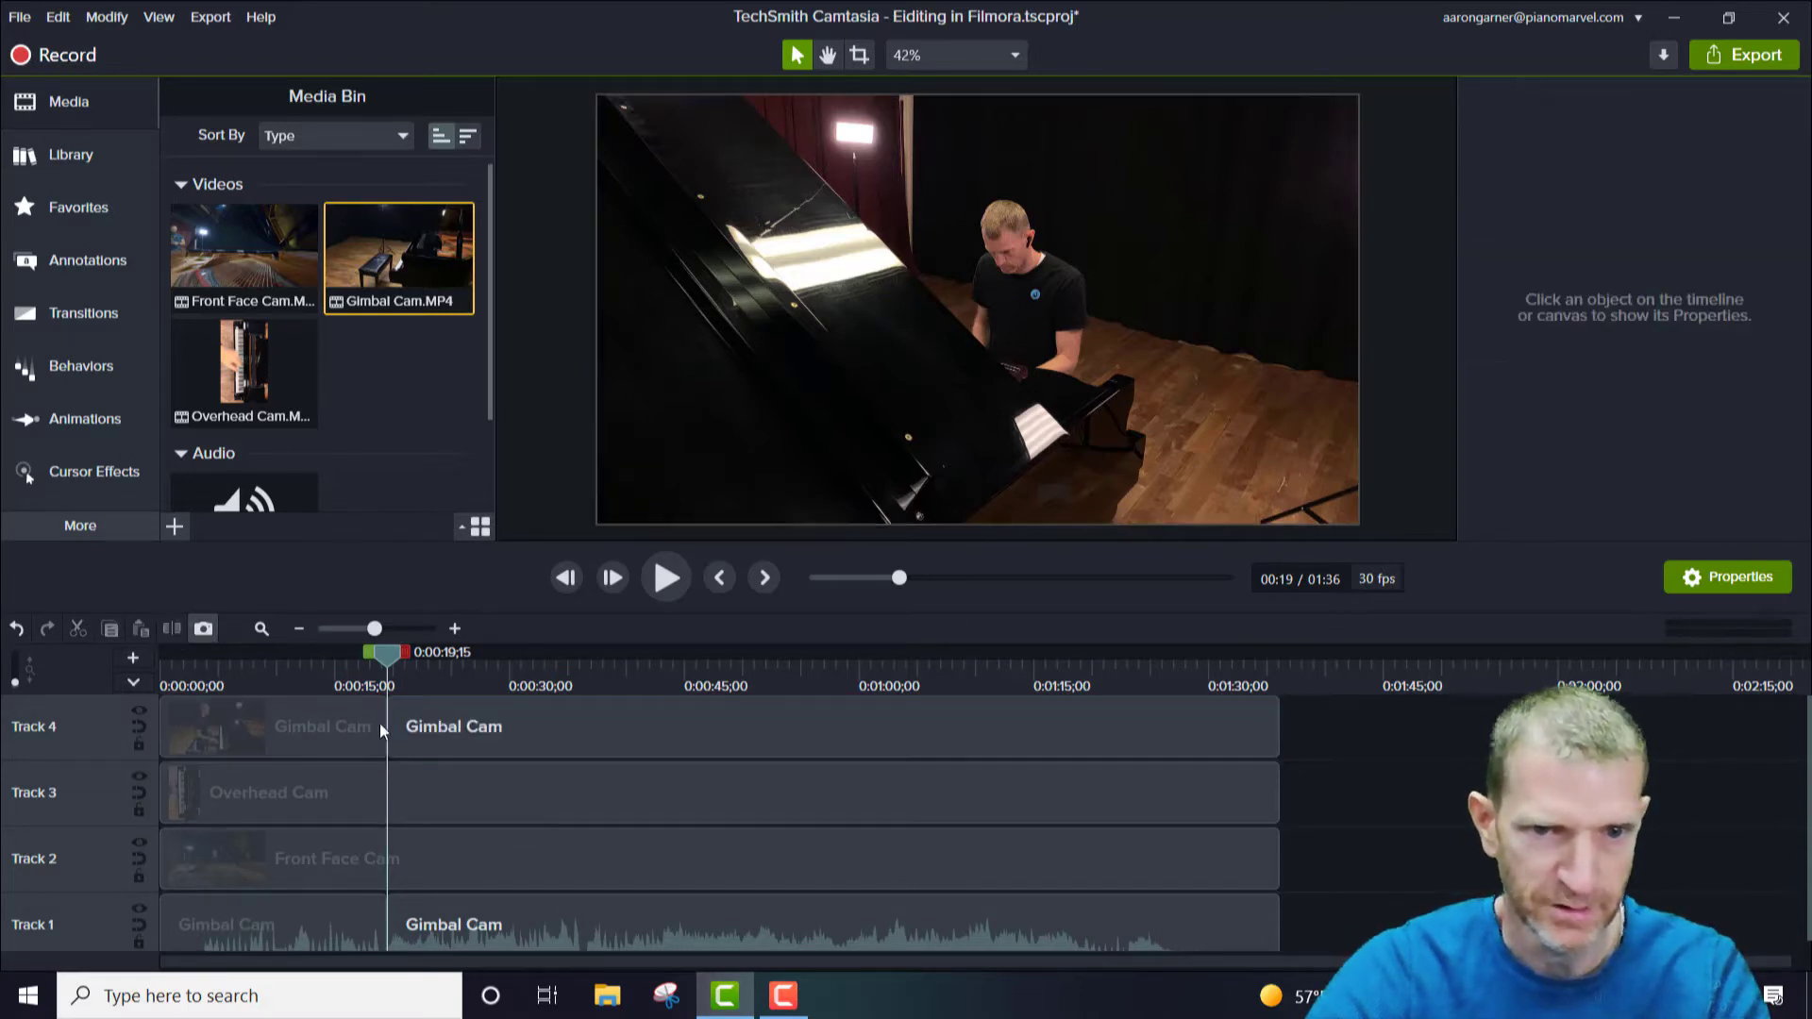
left_click(379, 723)
left_click_drag(392, 724, 454, 733)
Play the exposed overhead shot up to 0:00:22;28 and trim the start of the second Gimbal Cam video part to about 0:00:32
left_click_drag(382, 658, 406, 669)
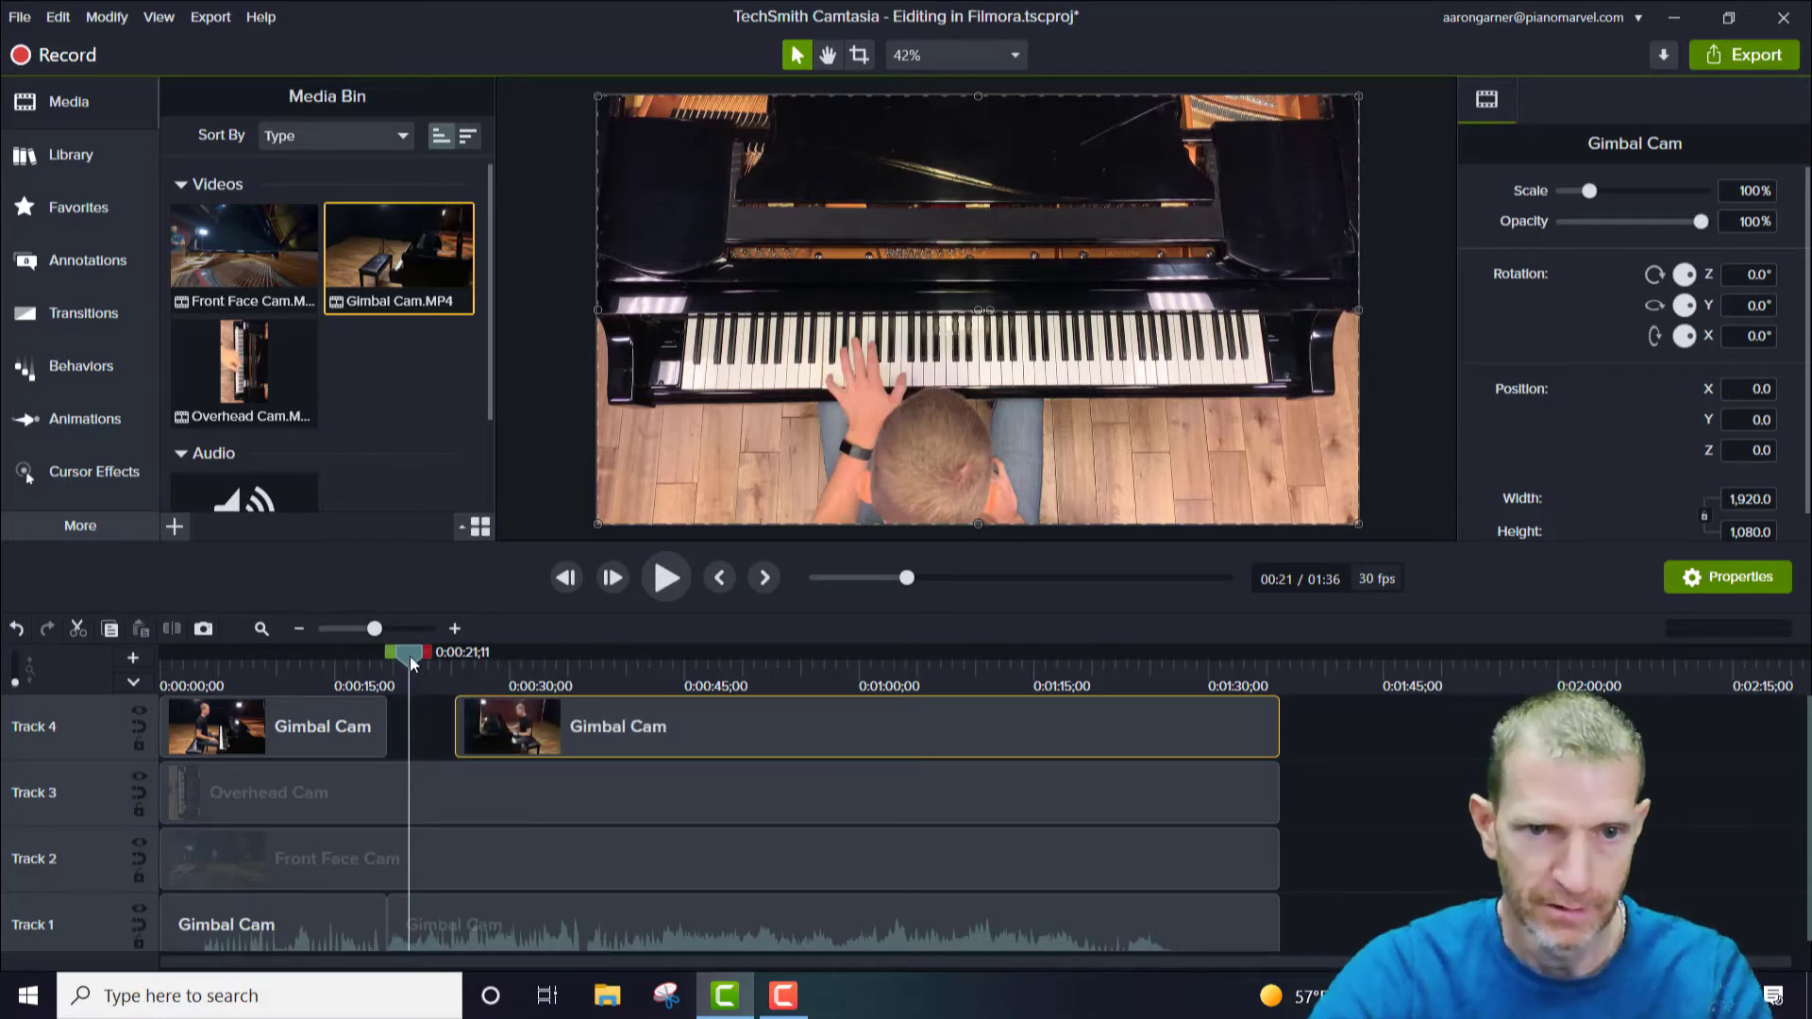
left_click_drag(410, 657, 383, 660)
key("space")
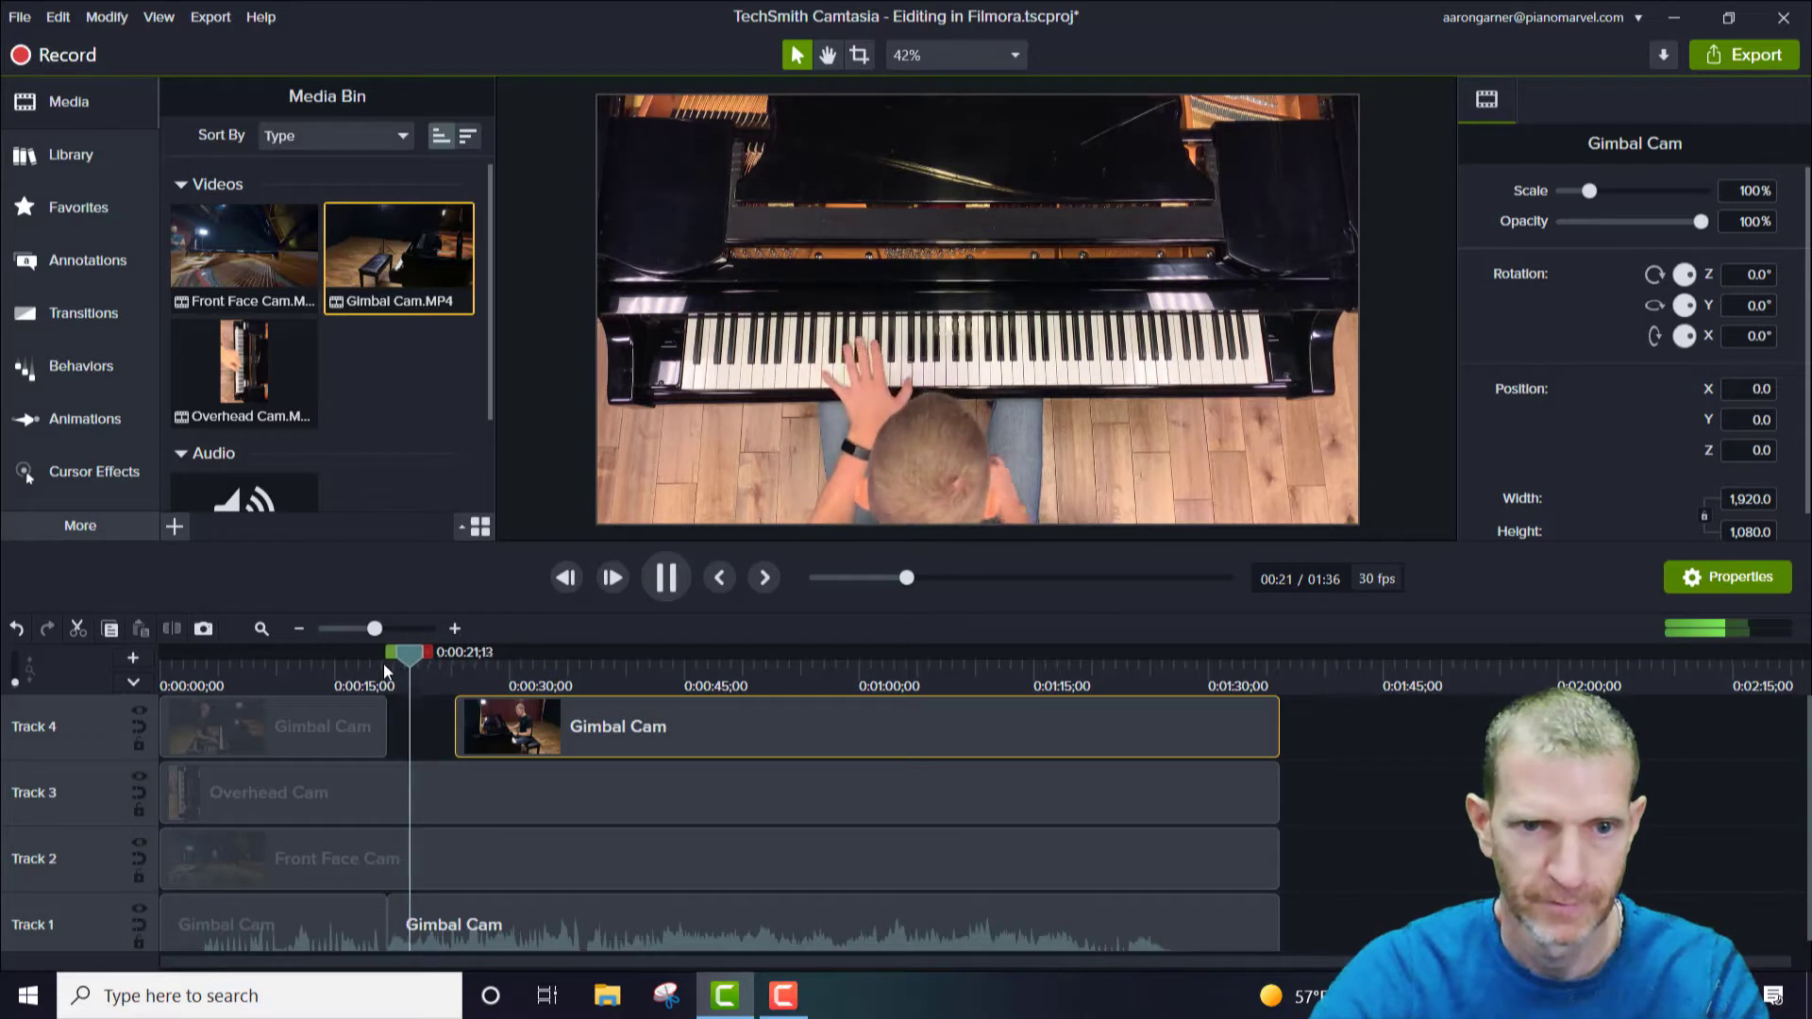
key("space")
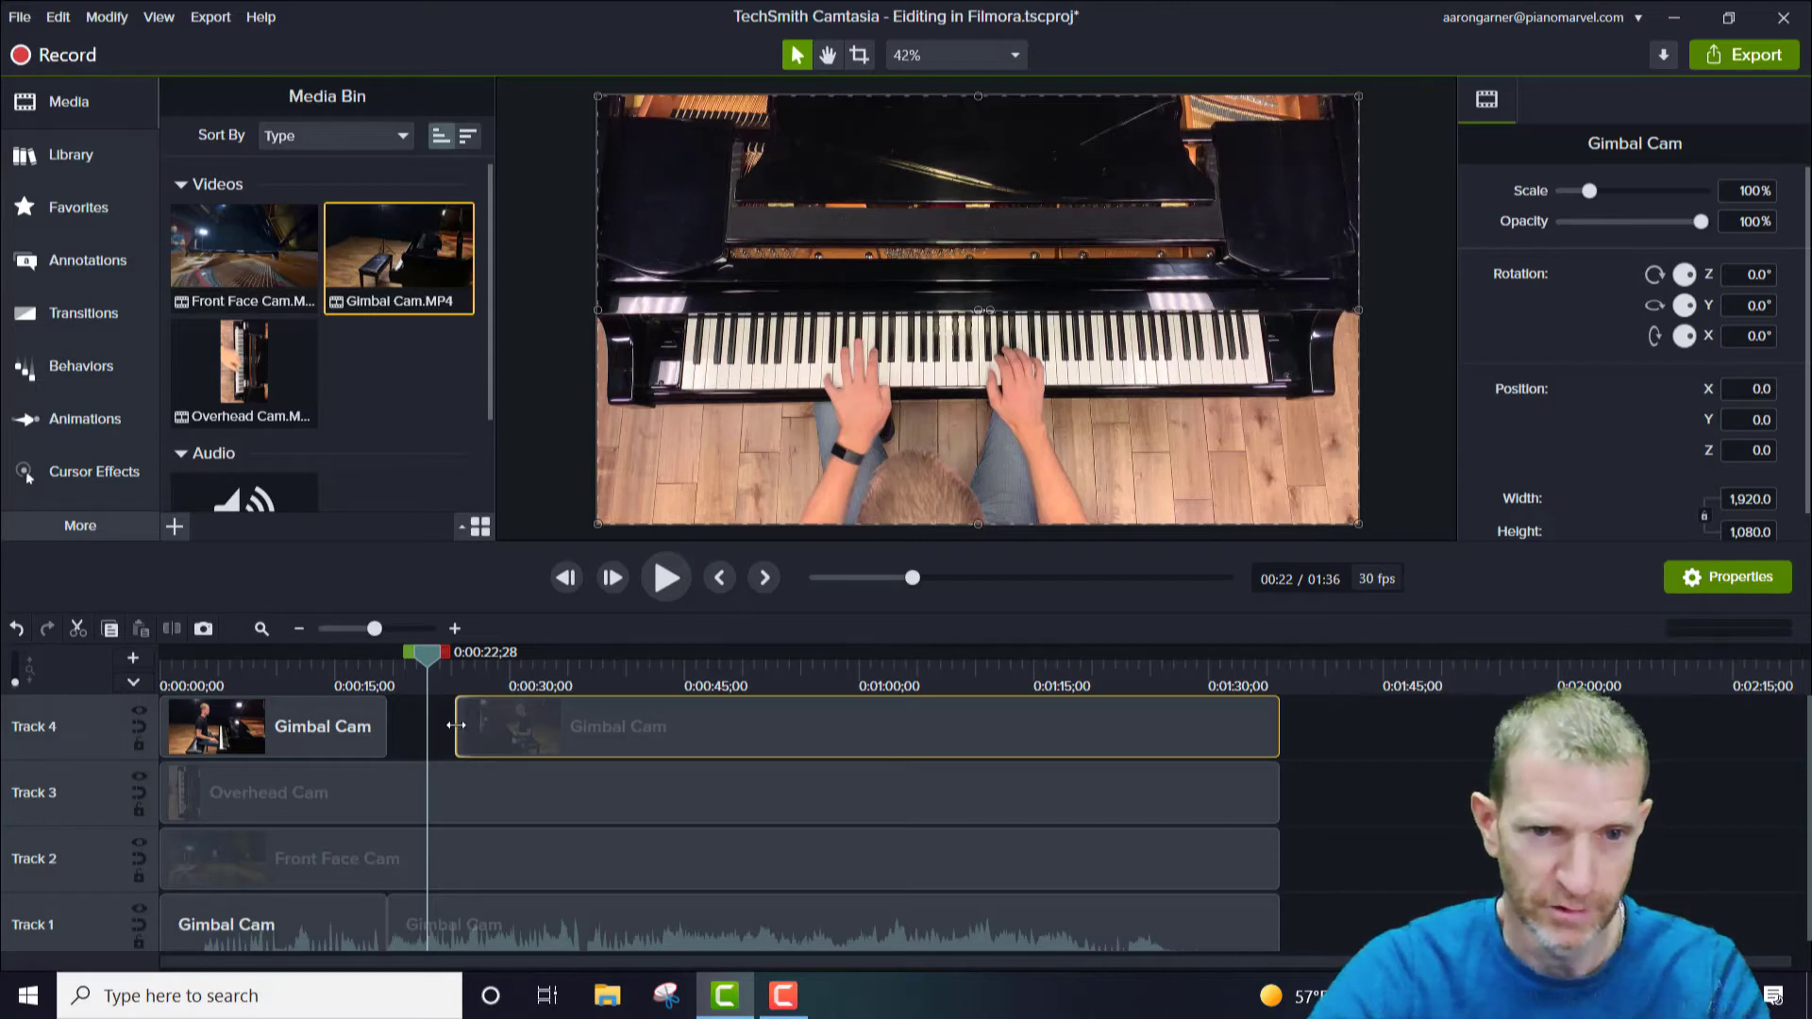
left_click_drag(456, 725, 534, 724)
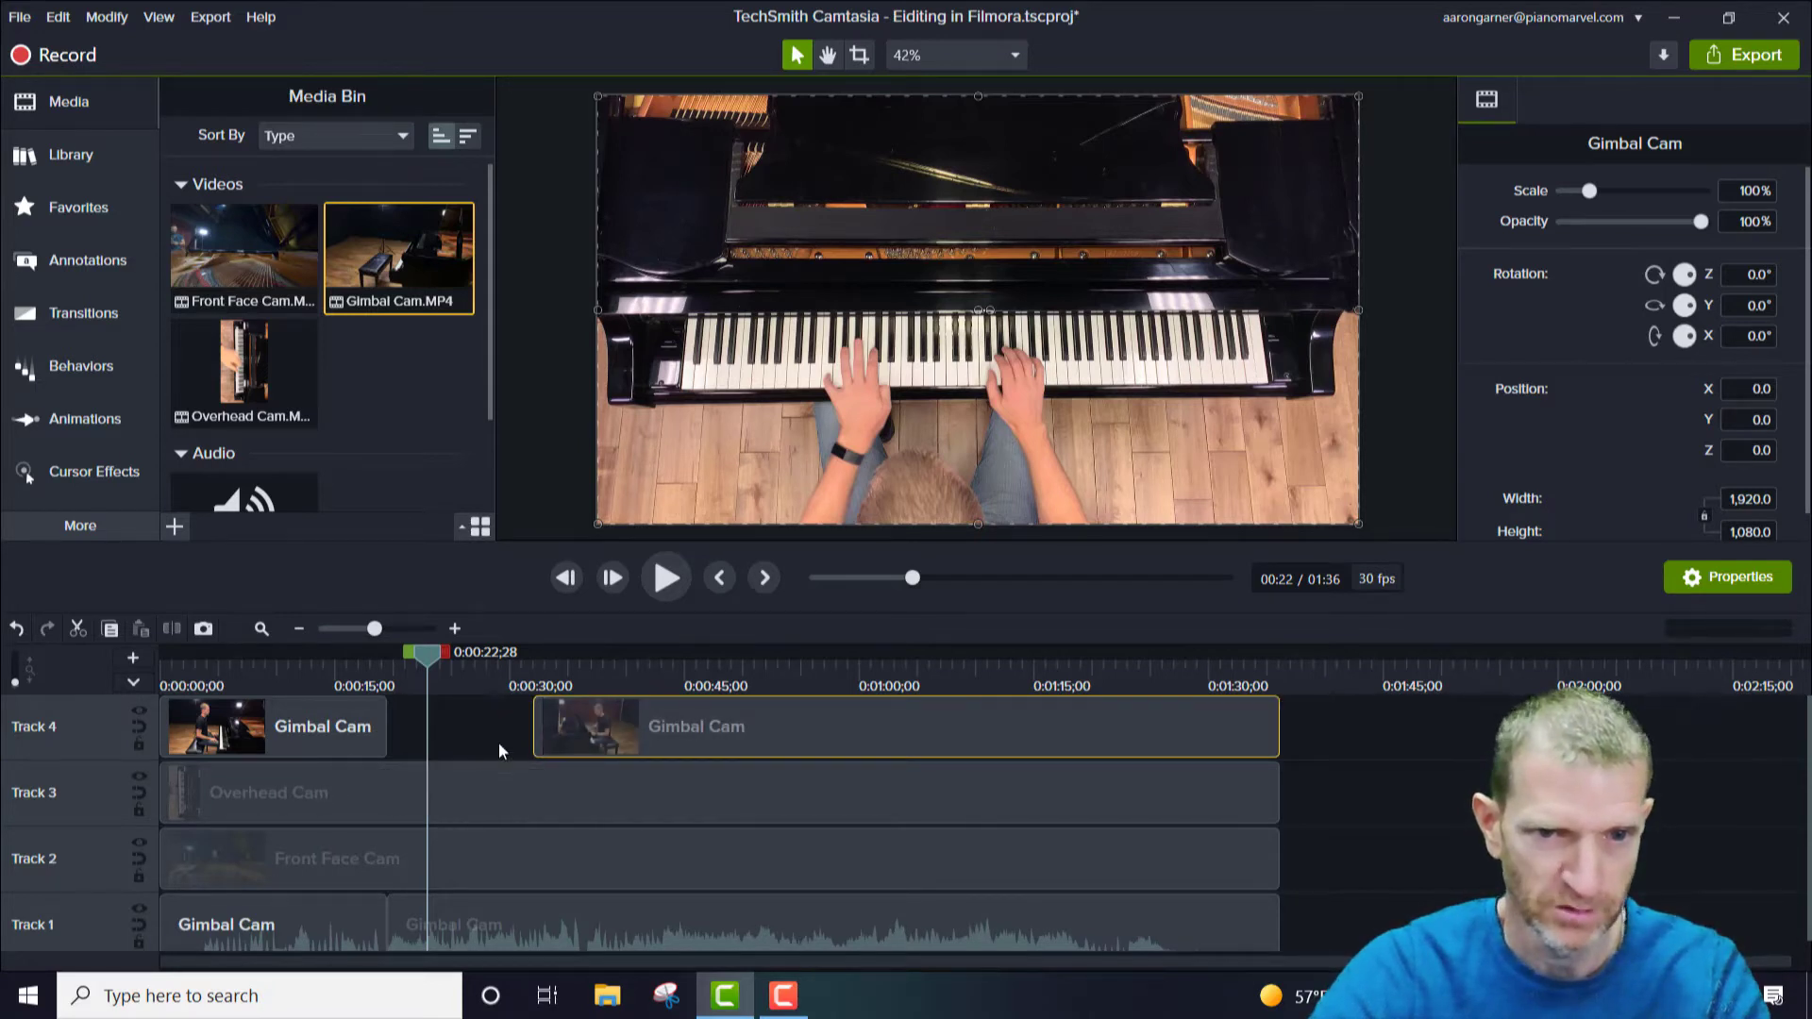
Split Overhead Cam at 0:00:22;28 and trim the start of its second part to about 0:00:28;21, exposing Front Face Cam
left_click(435, 778)
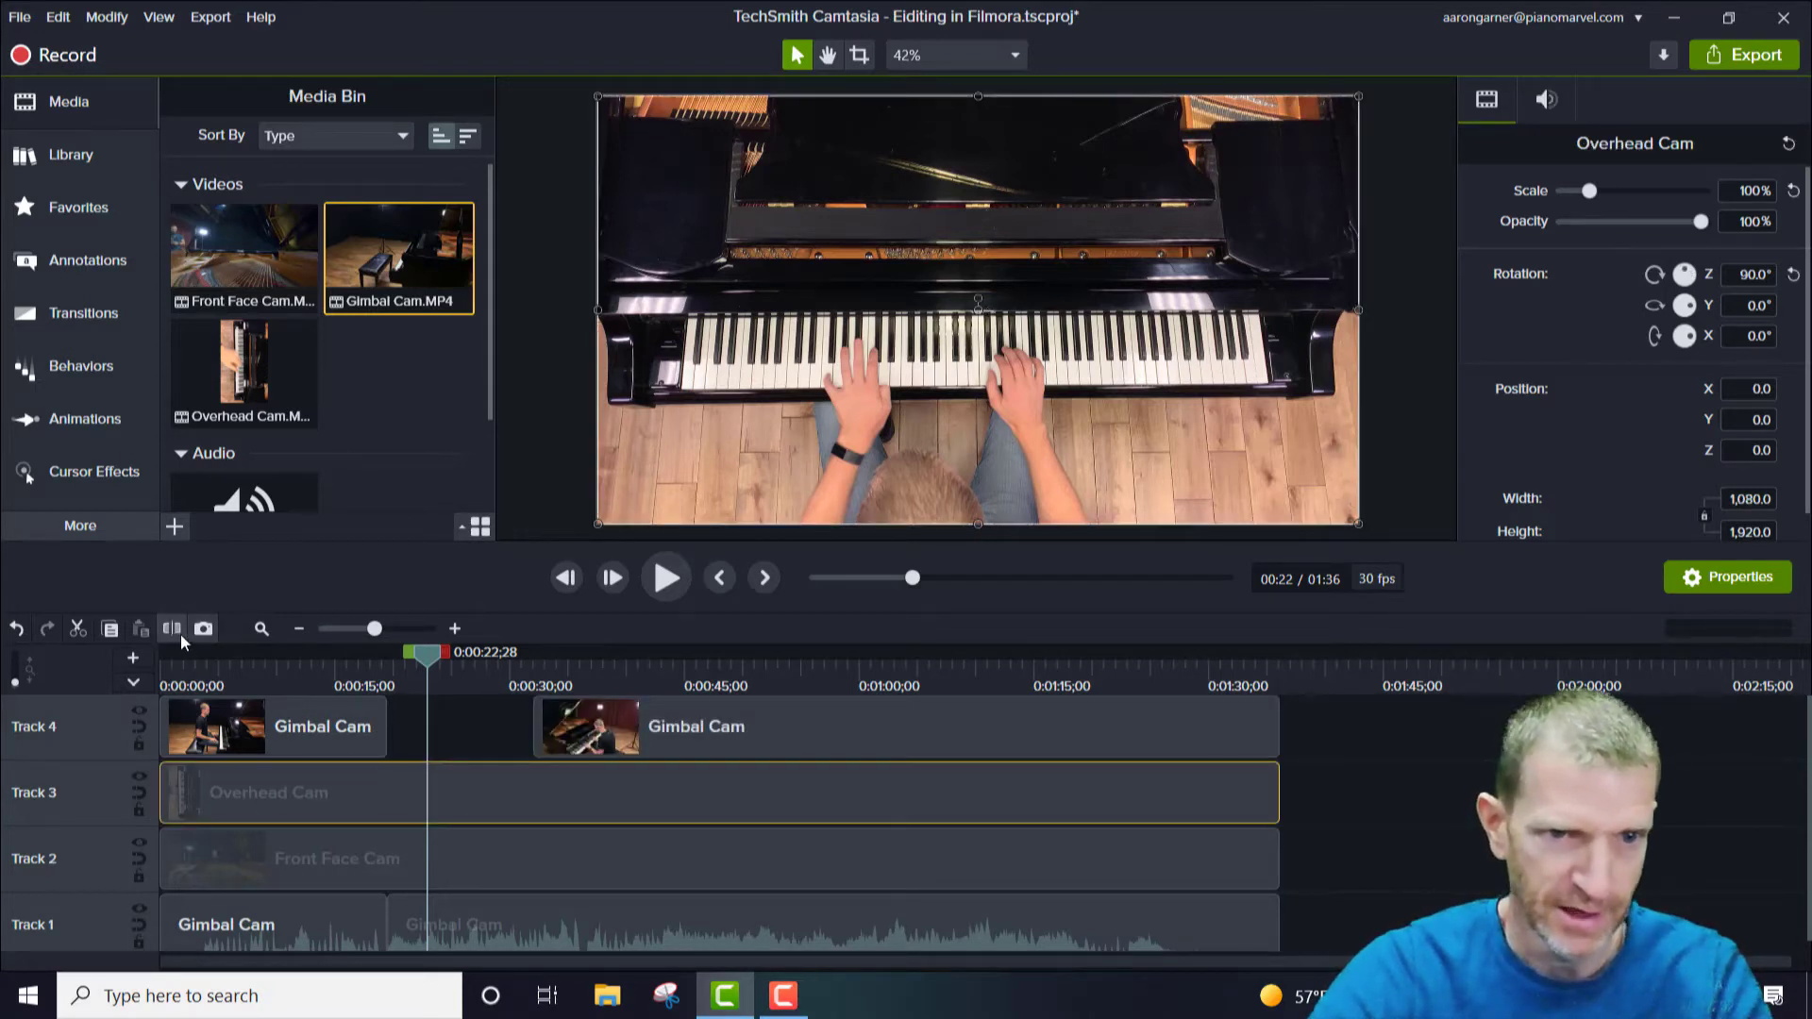
left_click(179, 632)
left_click(438, 791)
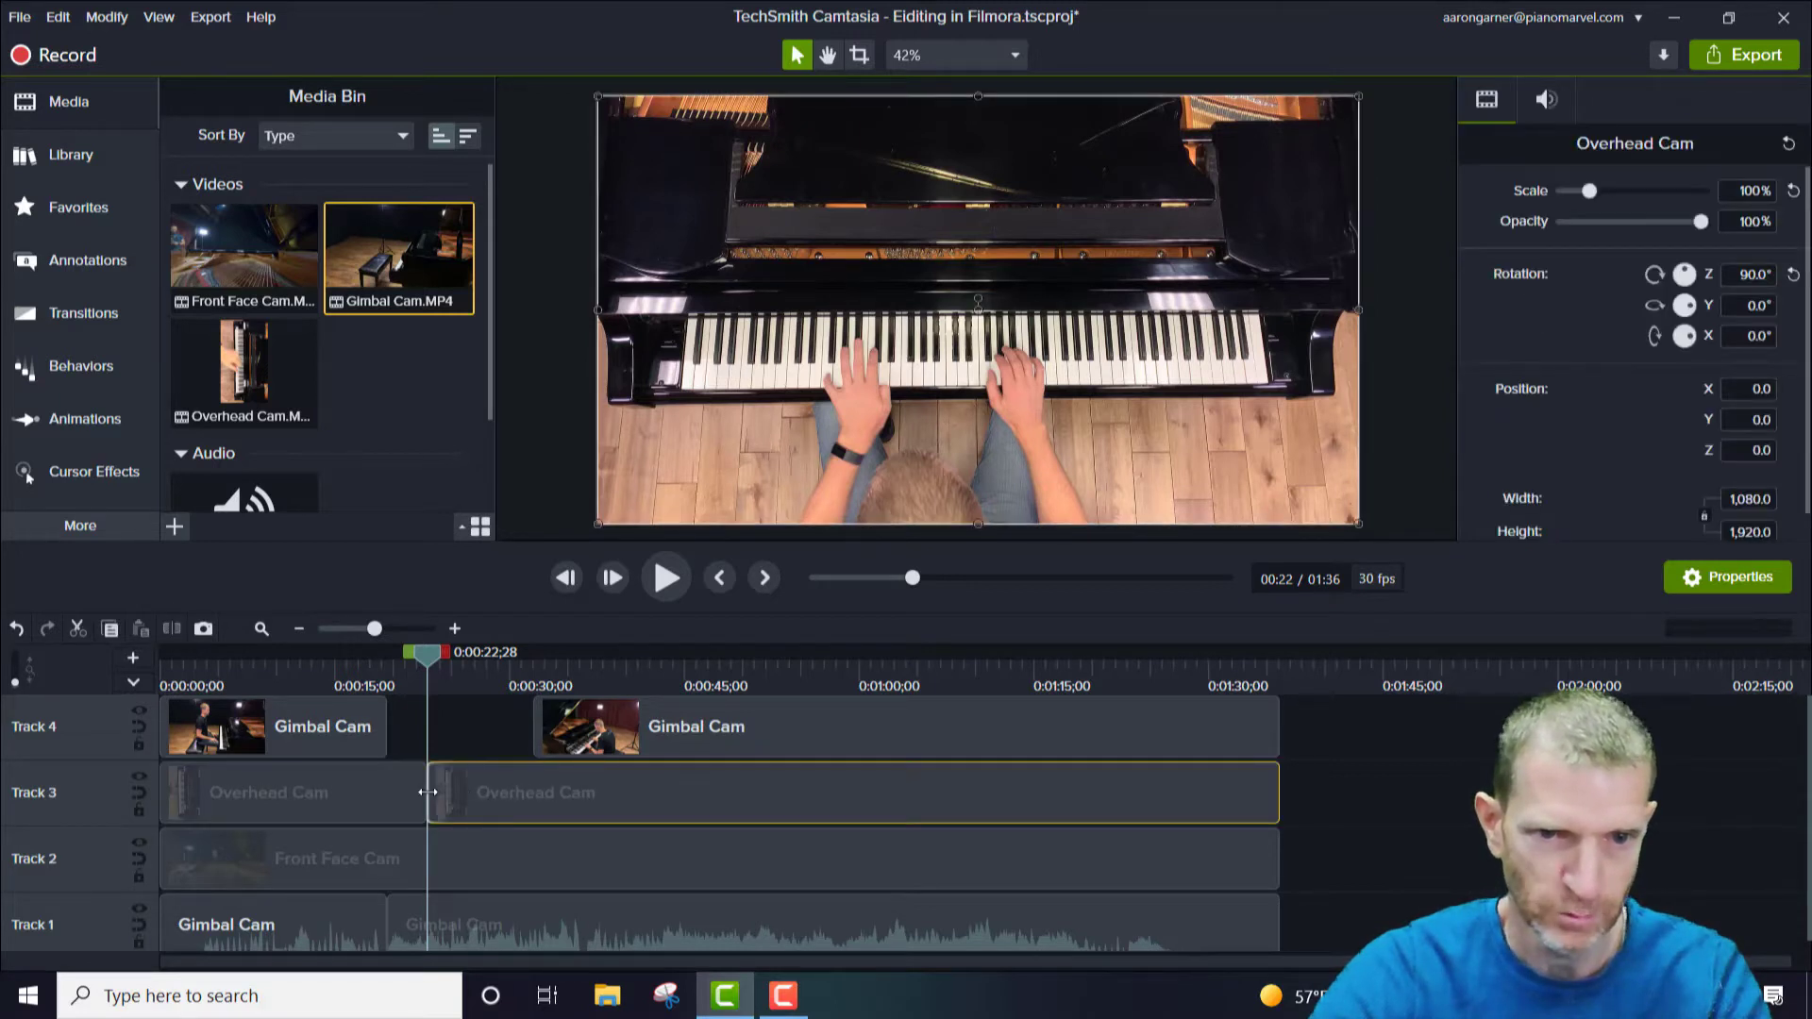
left_click_drag(427, 792, 494, 799)
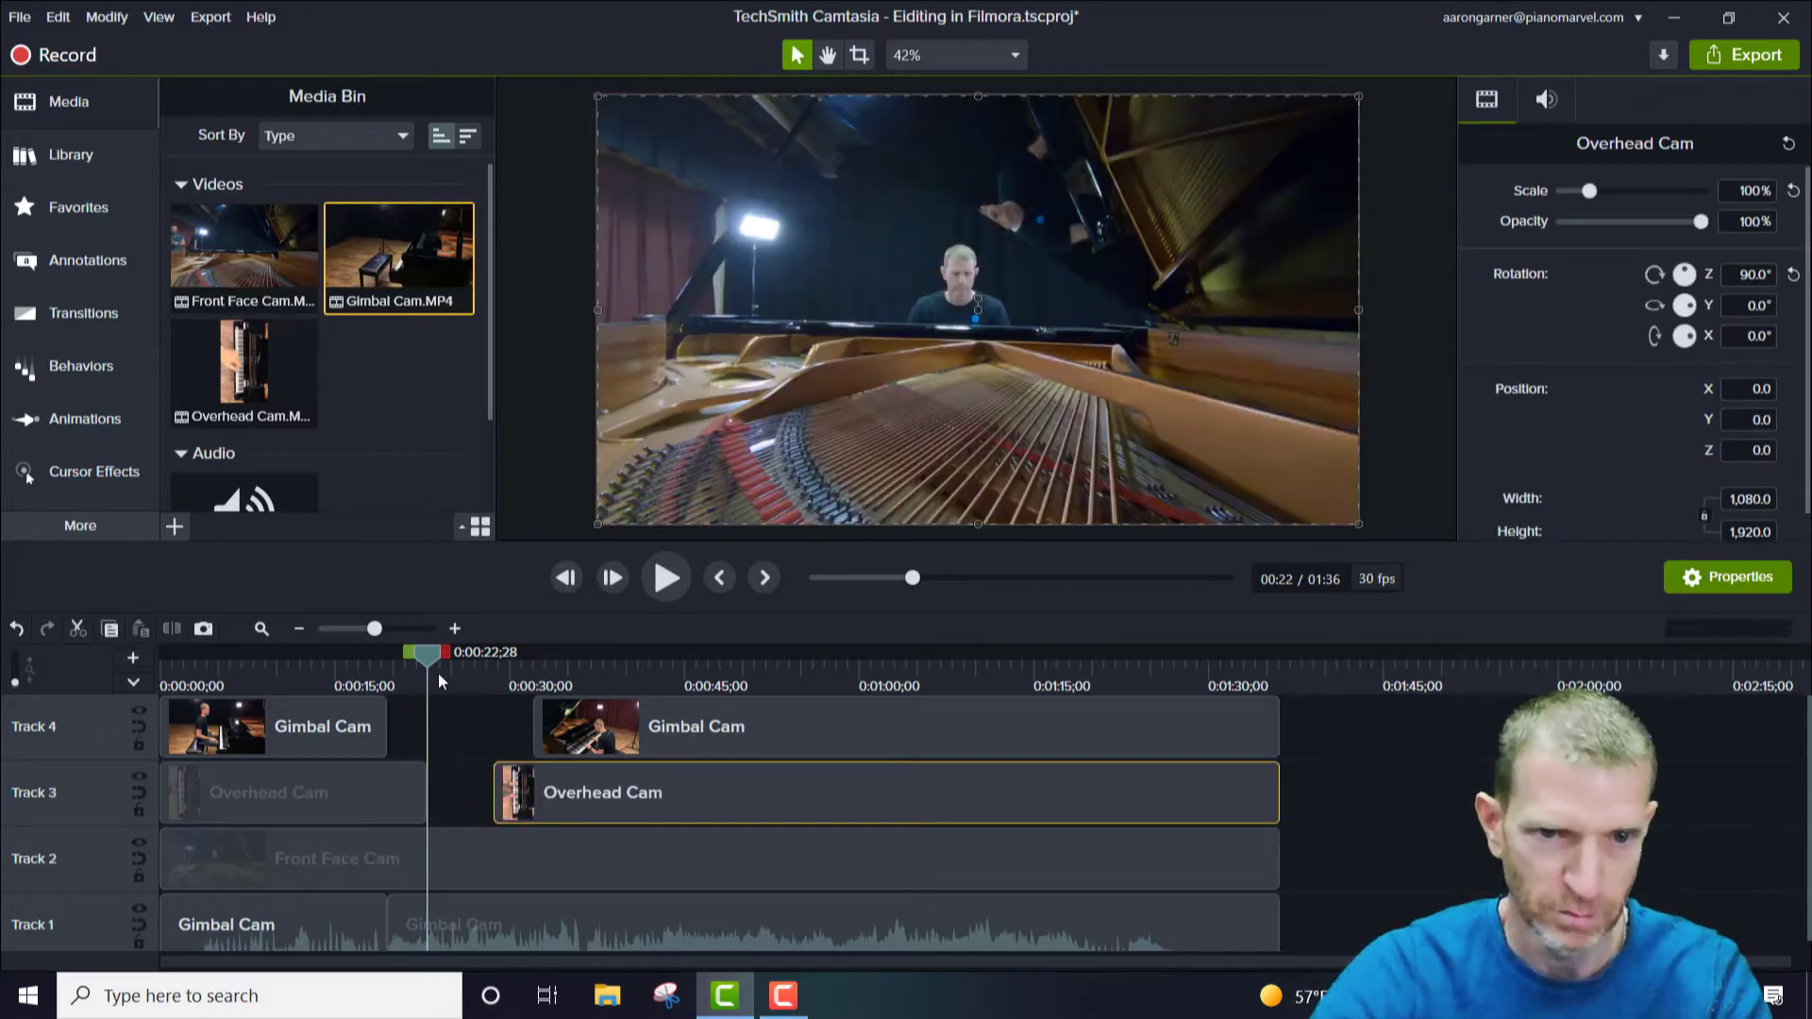
Play the front face shot up to 0:00:26;09 and extend the start of the second Overhead Cam part back to that point
key("space")
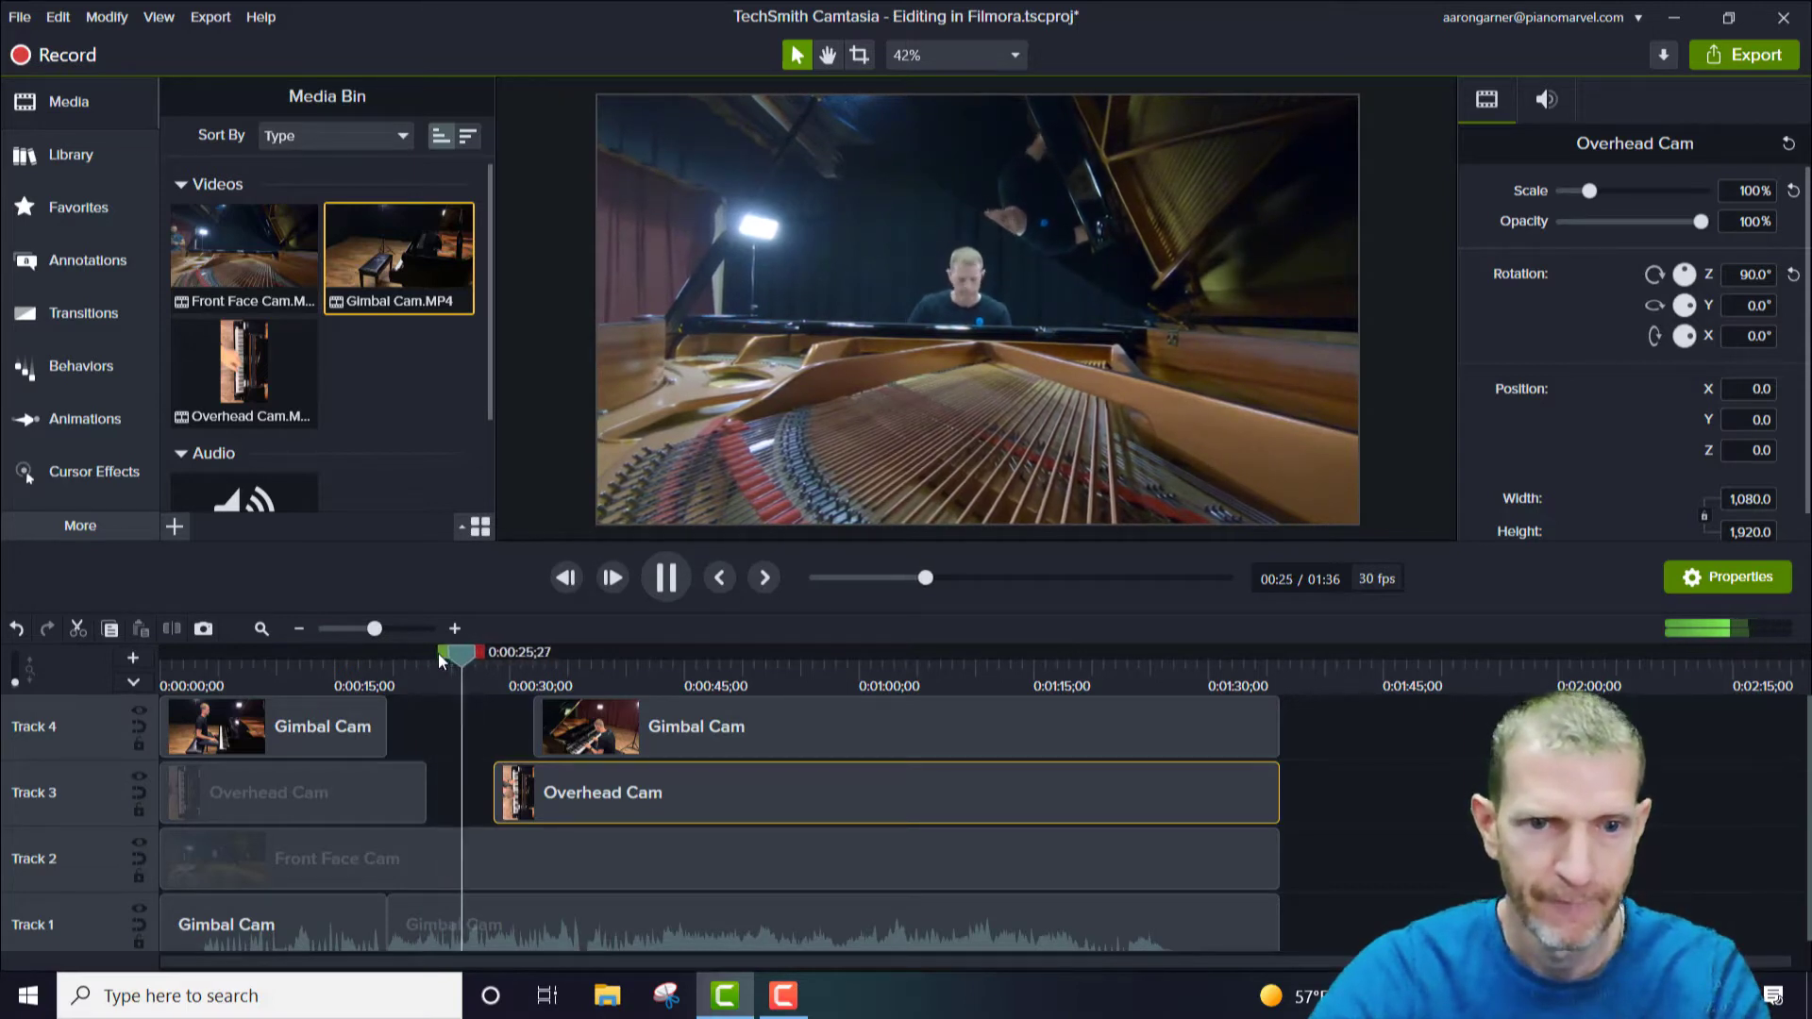
key("space")
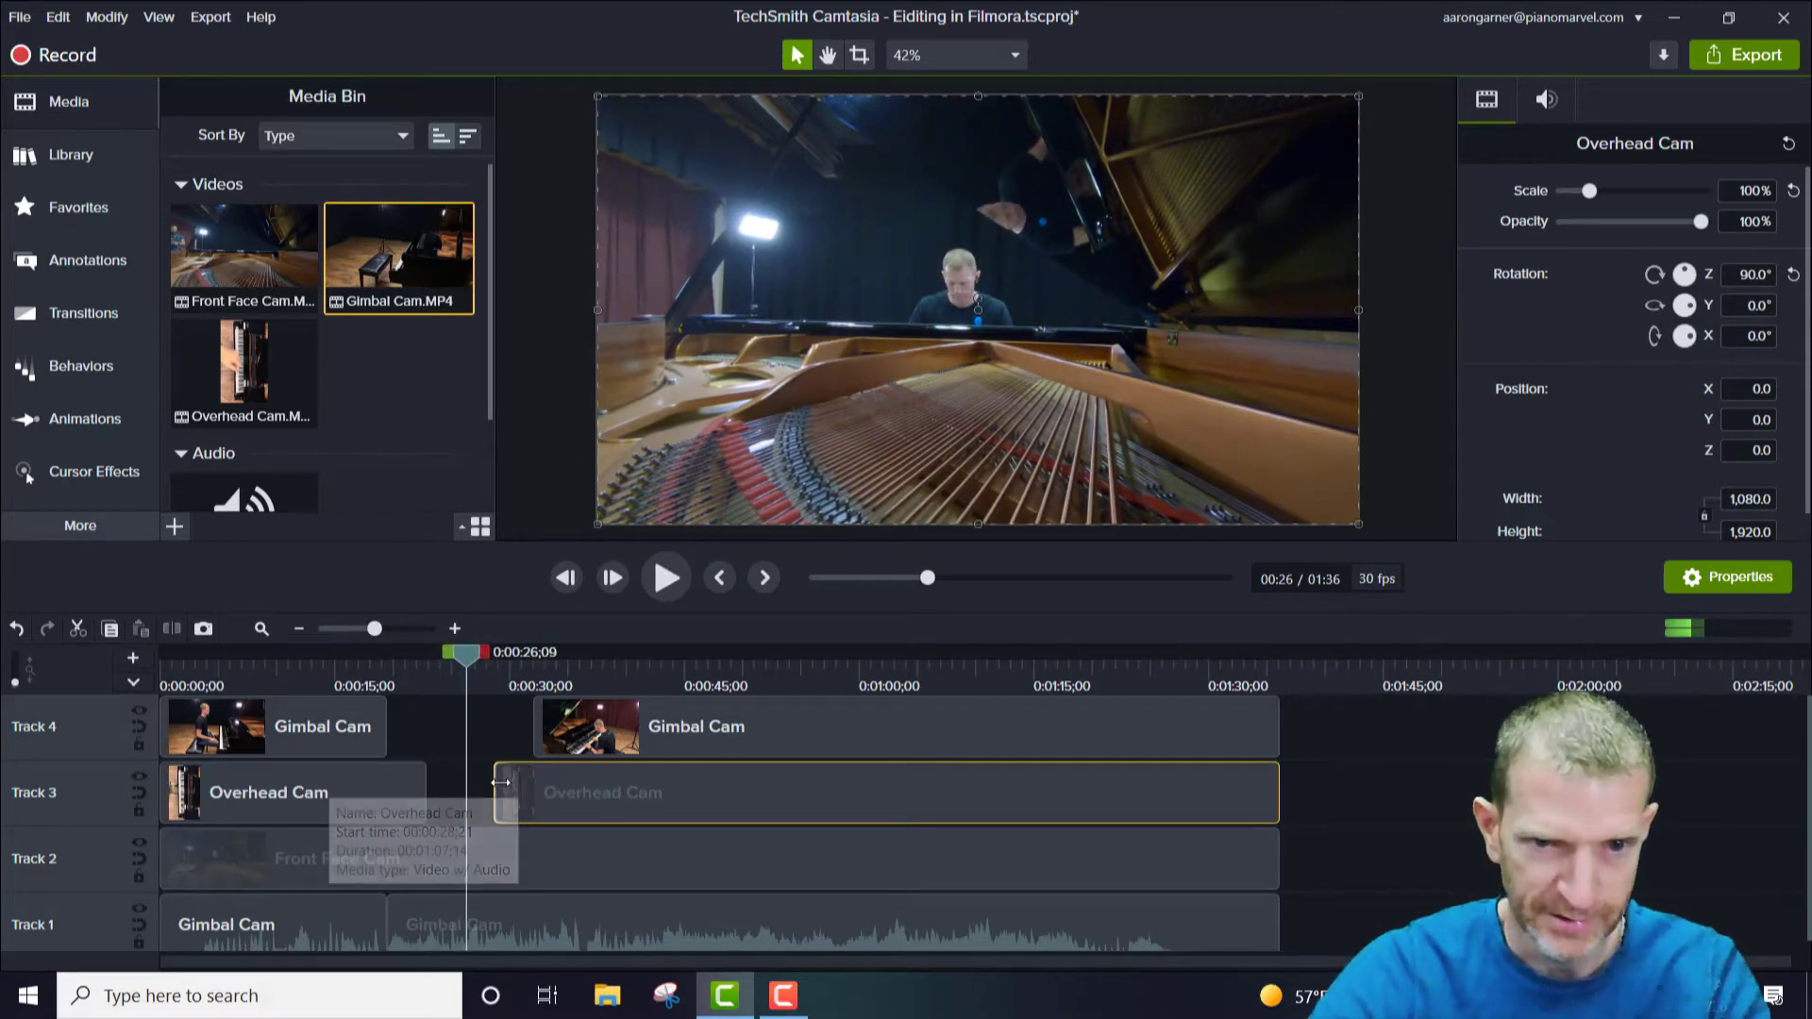
left_click_drag(493, 785, 470, 784)
Preview the return to the overhead shot, extend the second Gimbal Cam video part back to about 0:00:27, and place the playhead at 0:00:26;07
key("space")
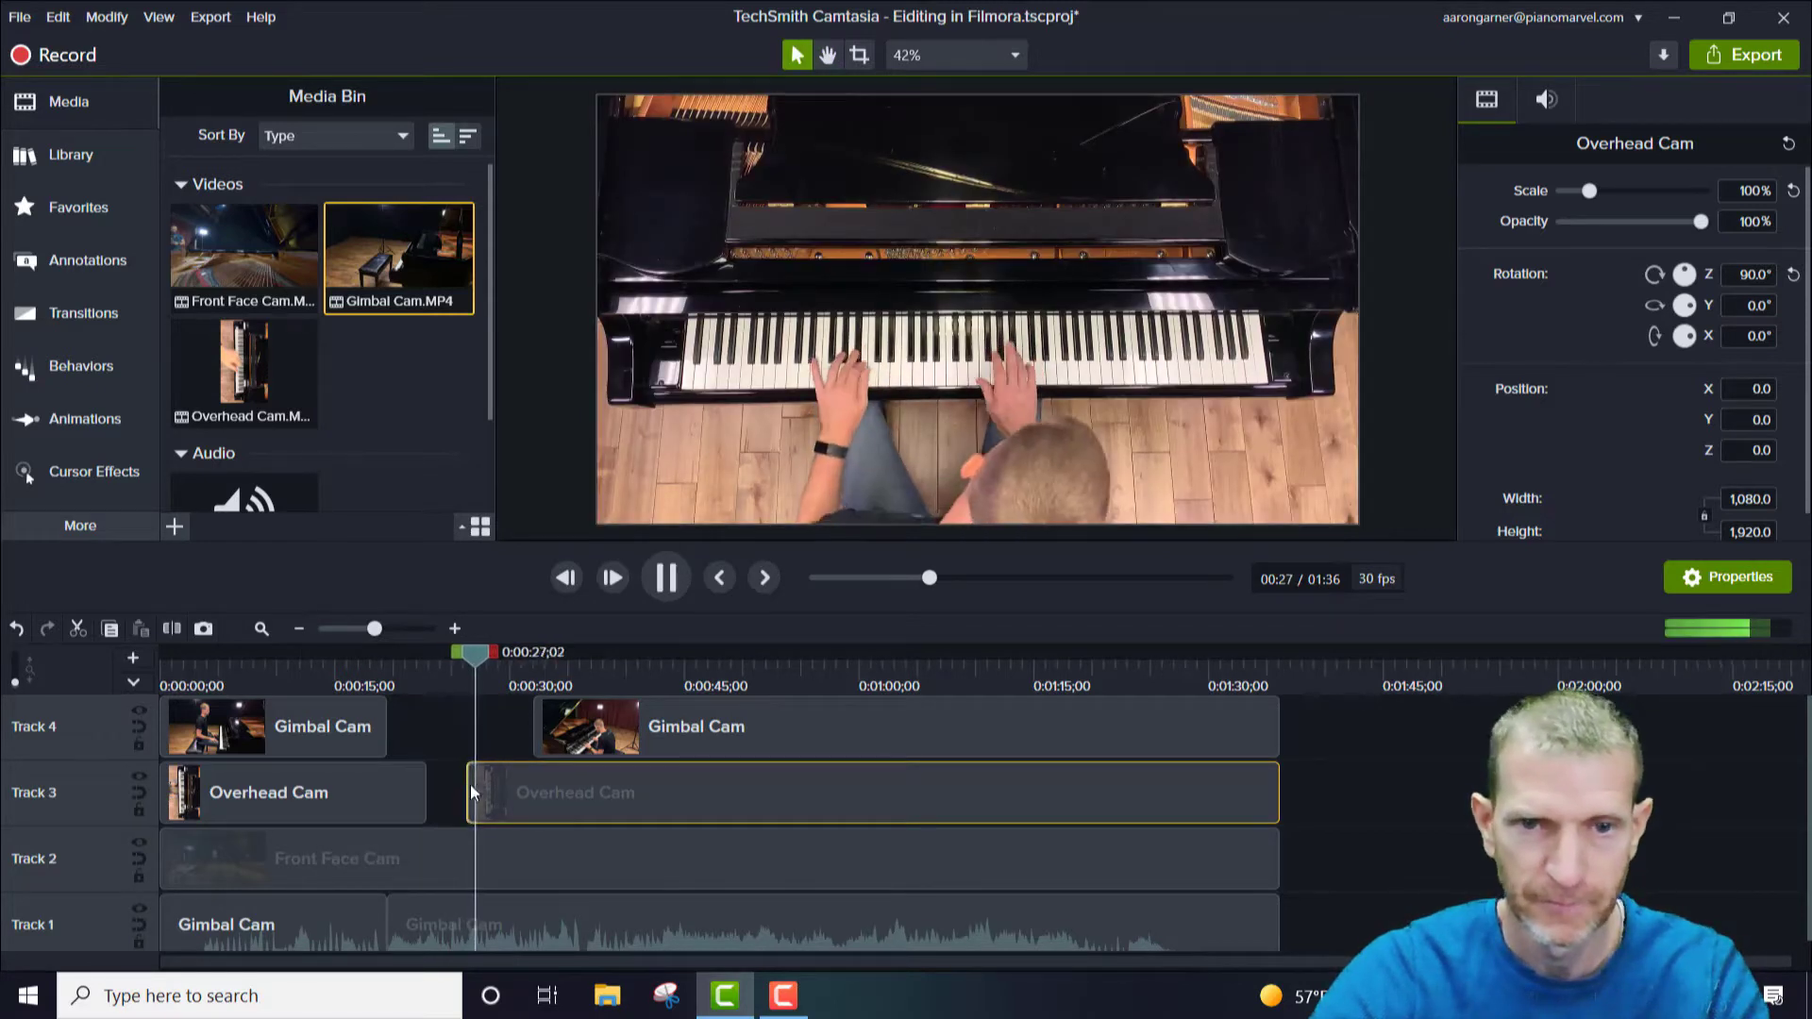
key("space")
left_click_drag(544, 722, 466, 665)
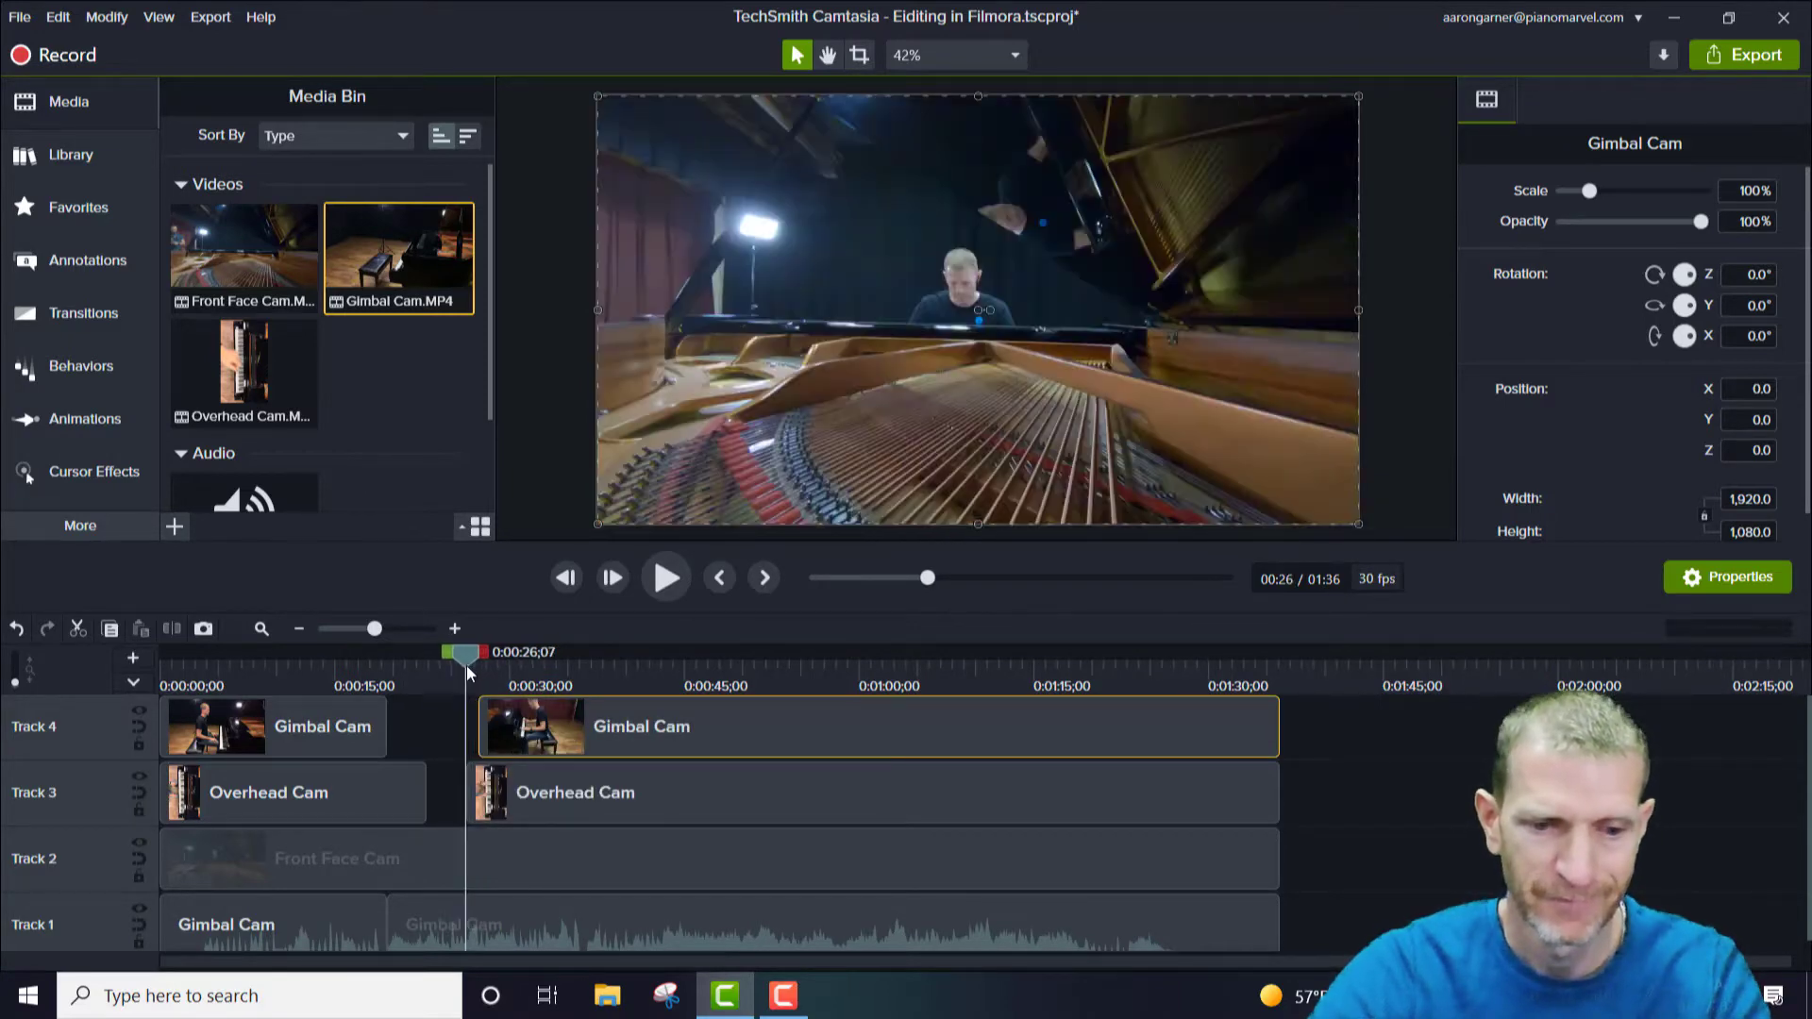
Extend the start of the second Gimbal Cam video part back to about 0:00:26 and preview the cut up to 0:00:28;03
key("ctrl+z")
left_click_drag(535, 729, 469, 729)
key("space")
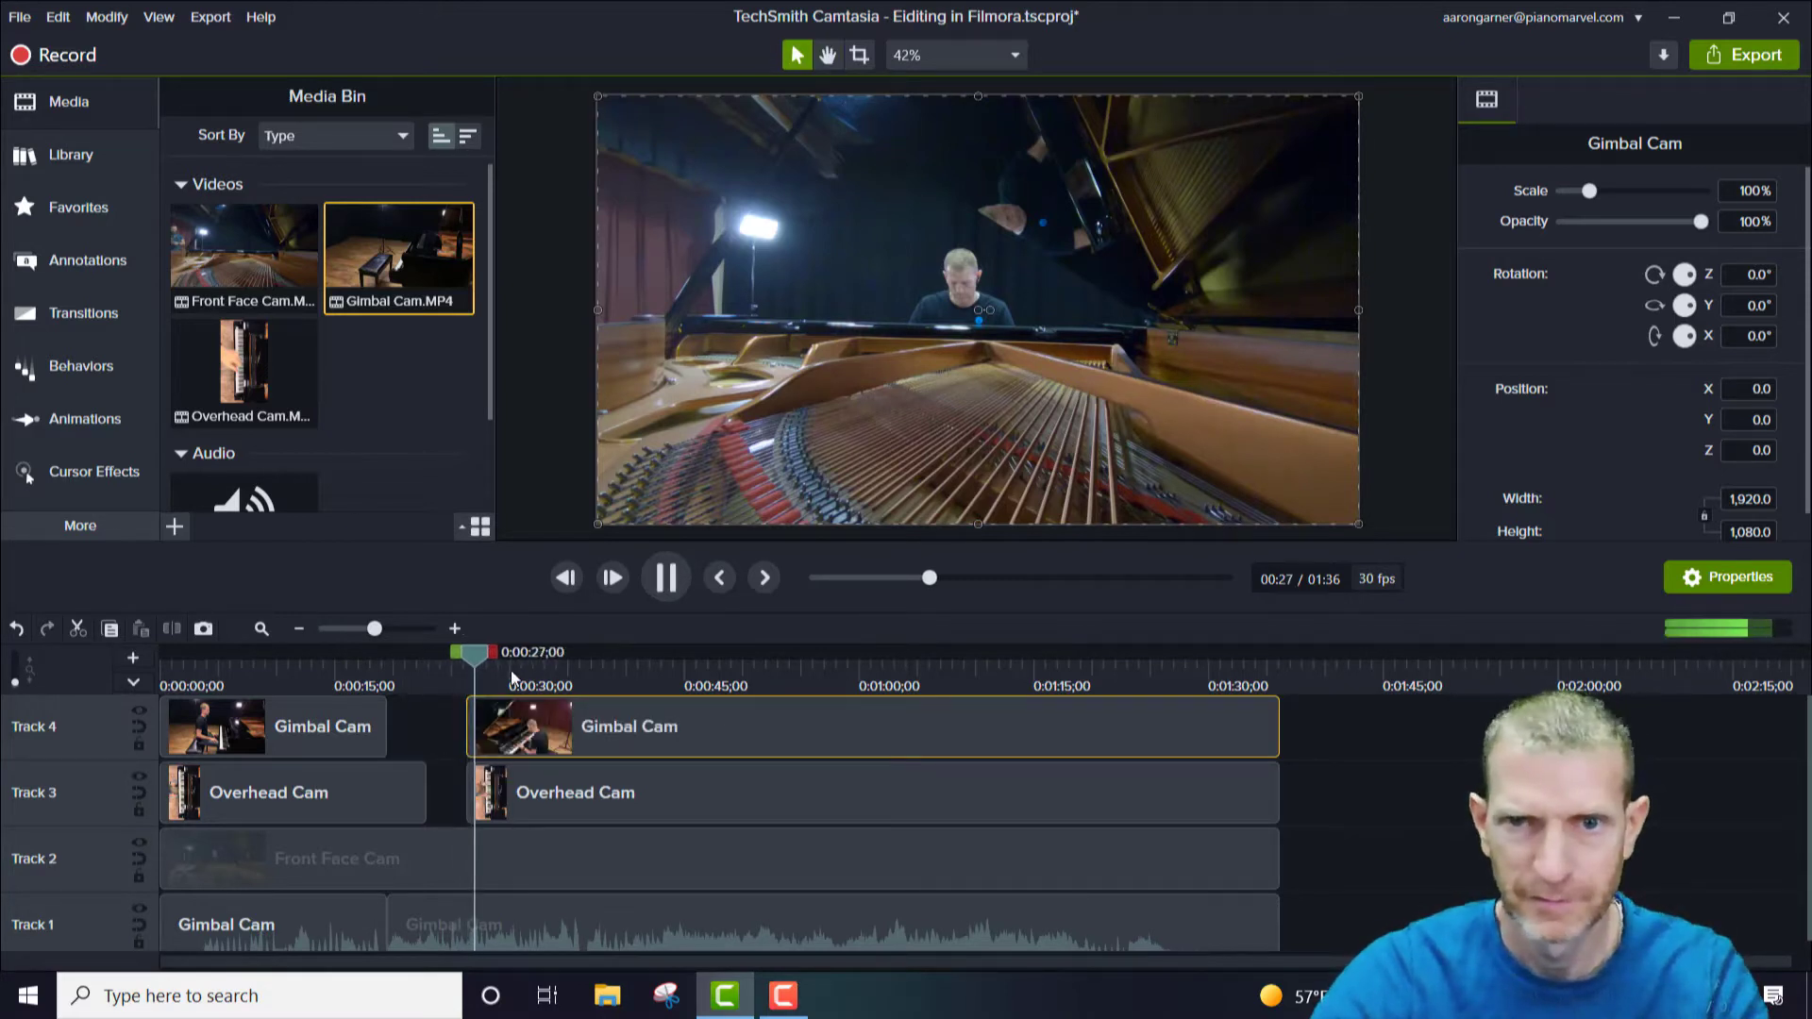
key("space")
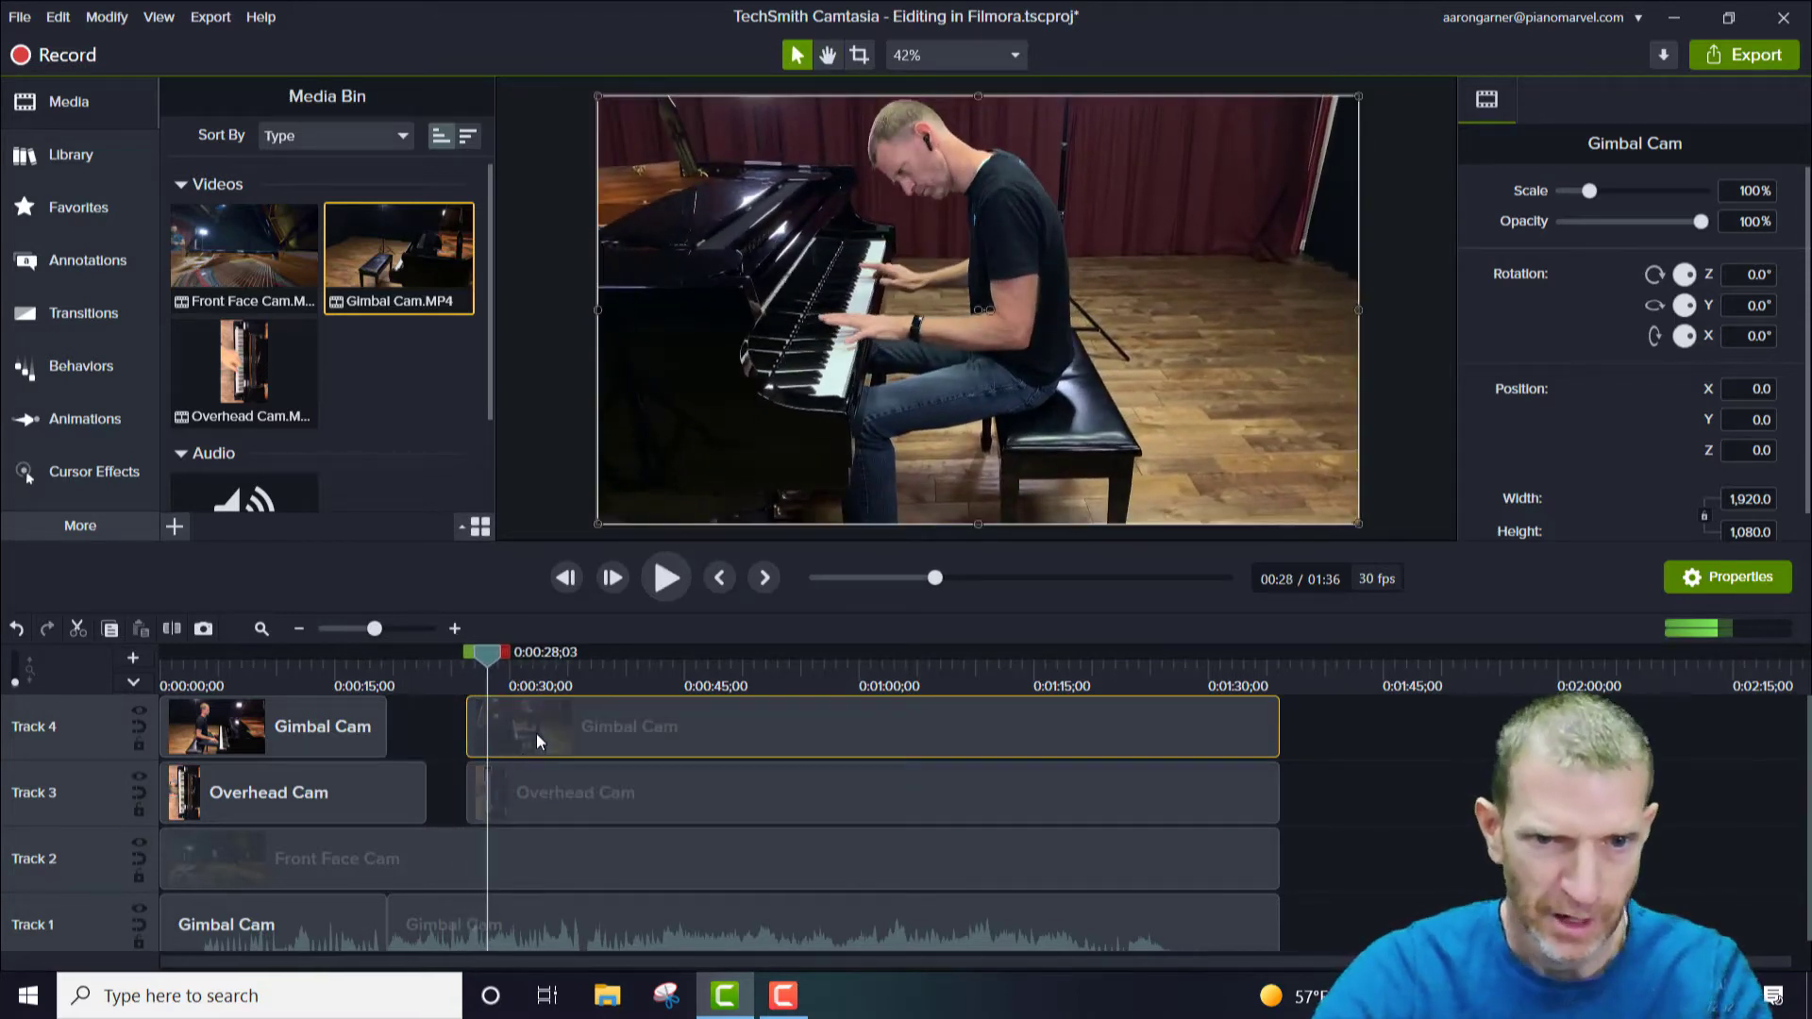
Play the overhead shot up to 0:00:29;26 and trim the start of the second Gimbal Cam video part to that point
left_click_drag(488, 658, 450, 664)
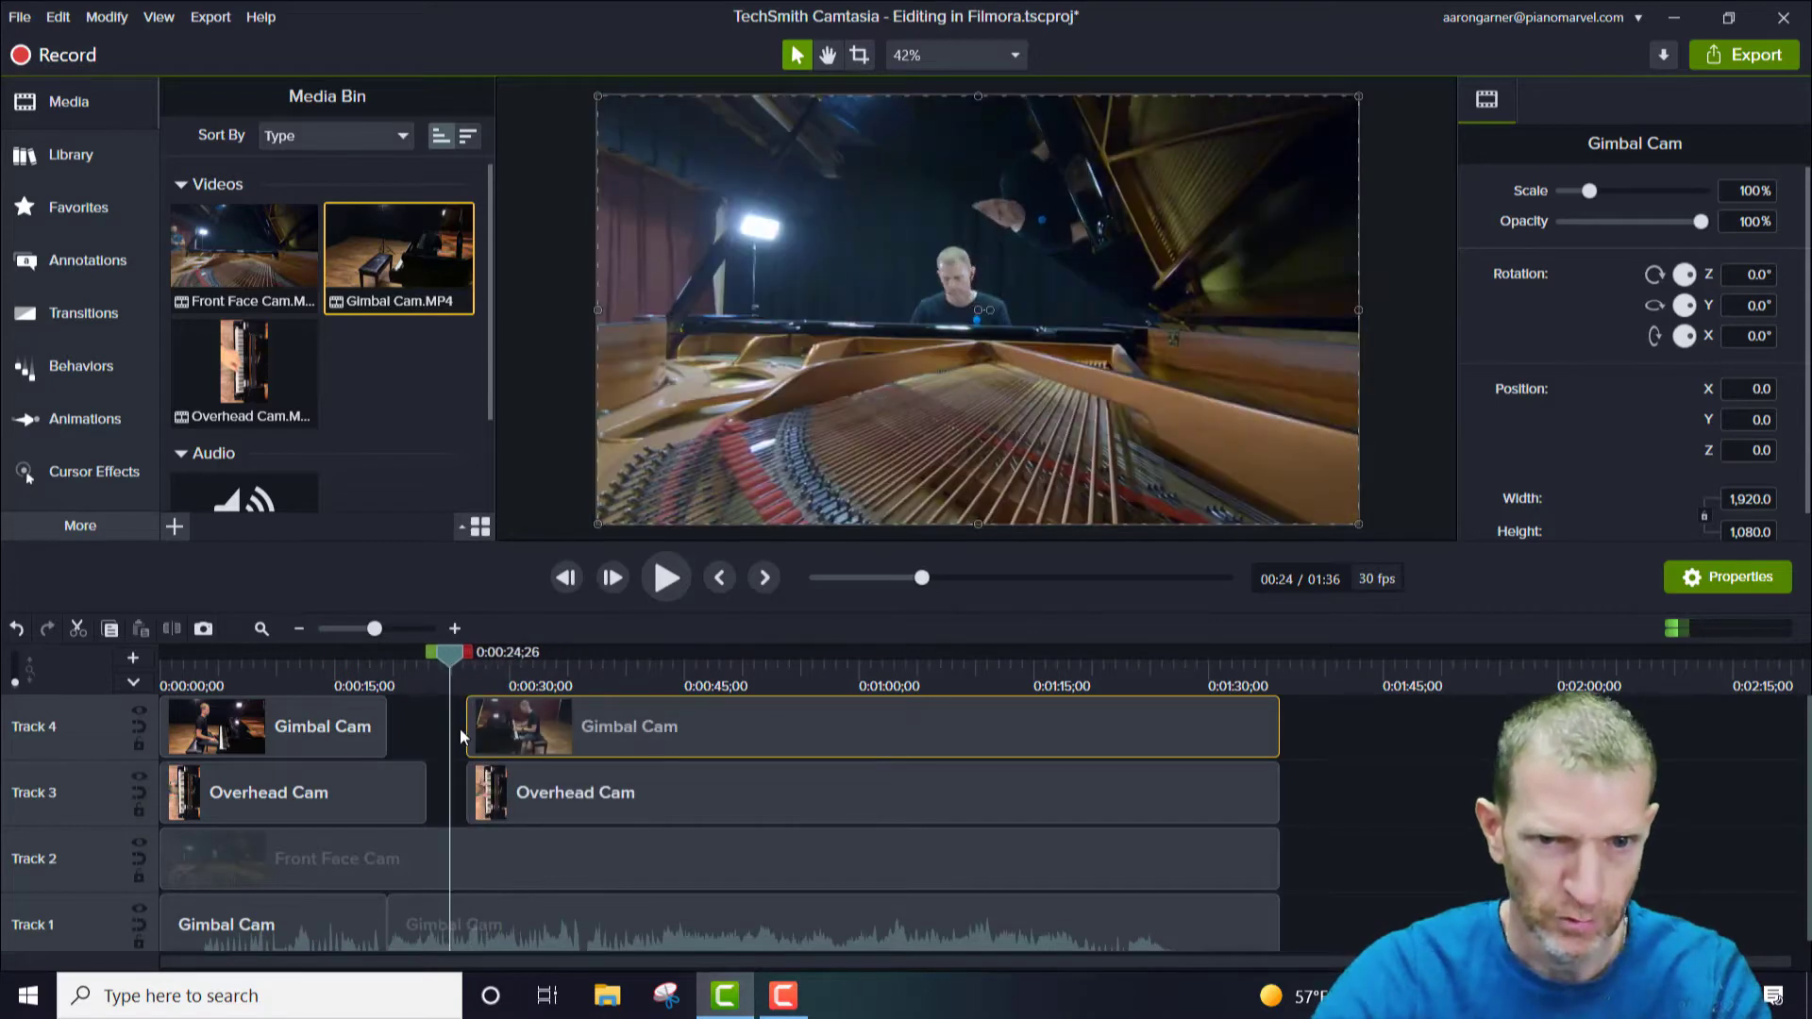
left_click_drag(467, 728, 586, 735)
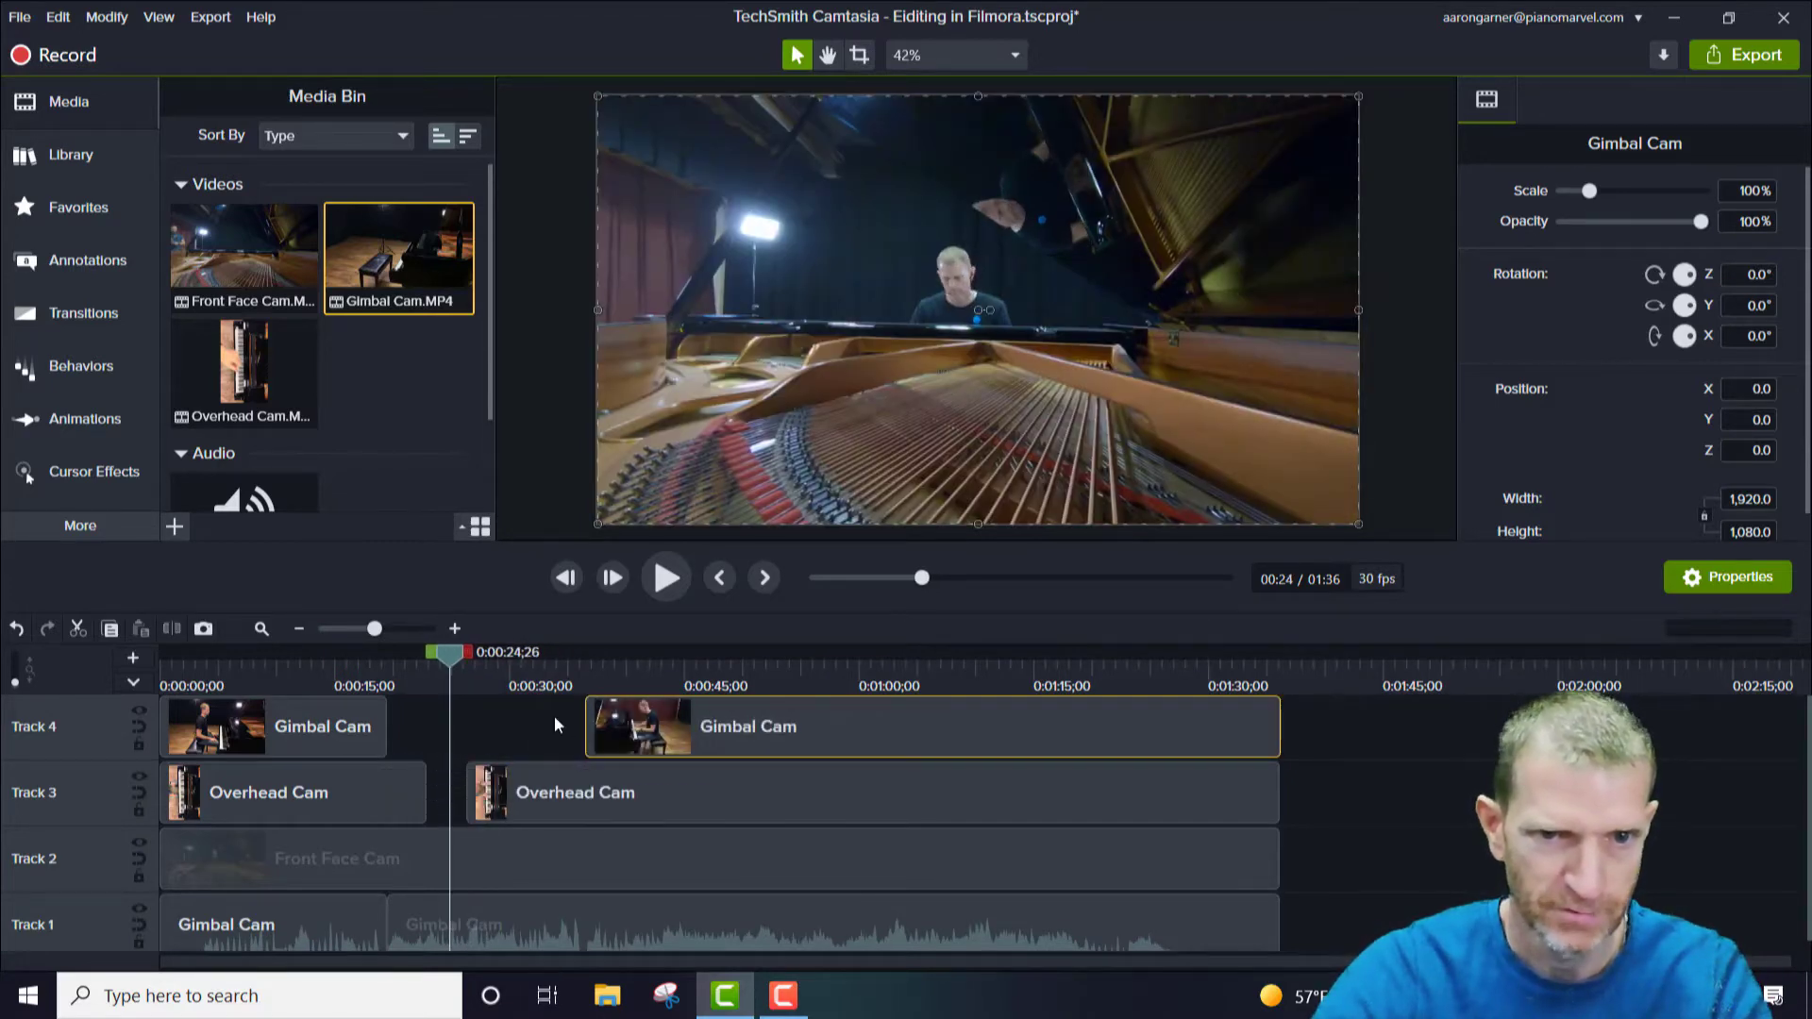
key("space")
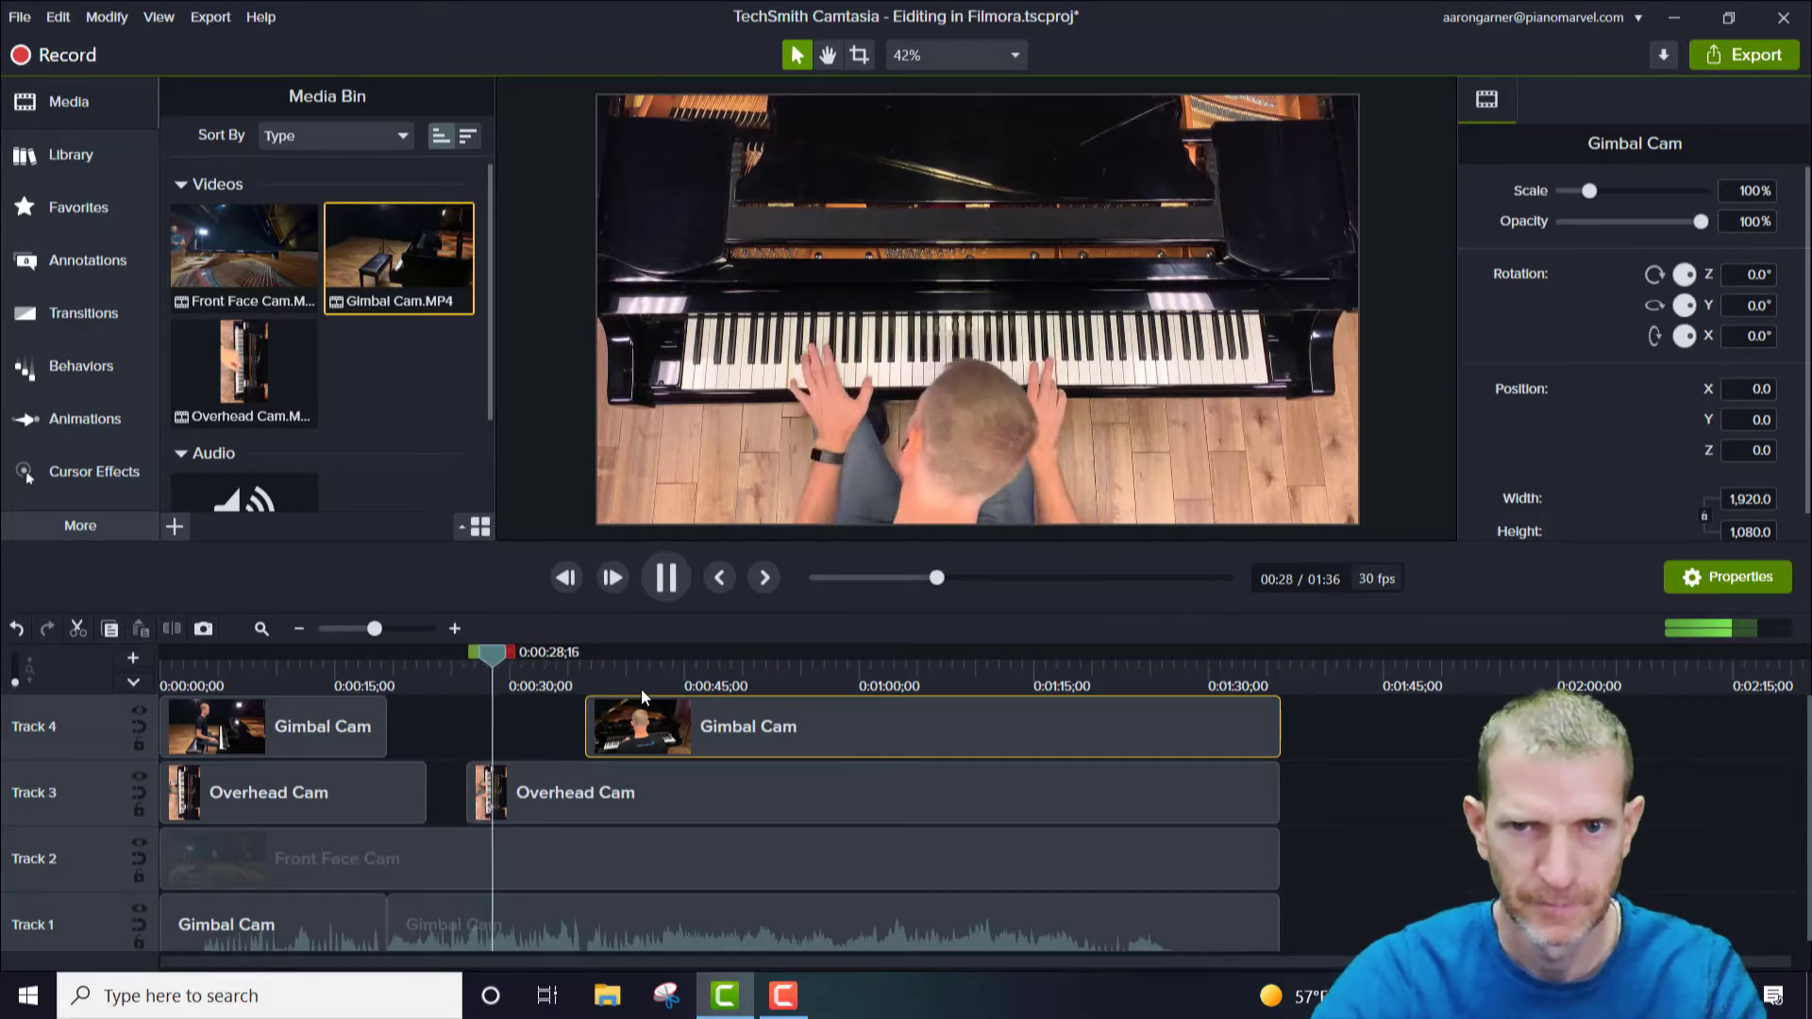
key("space")
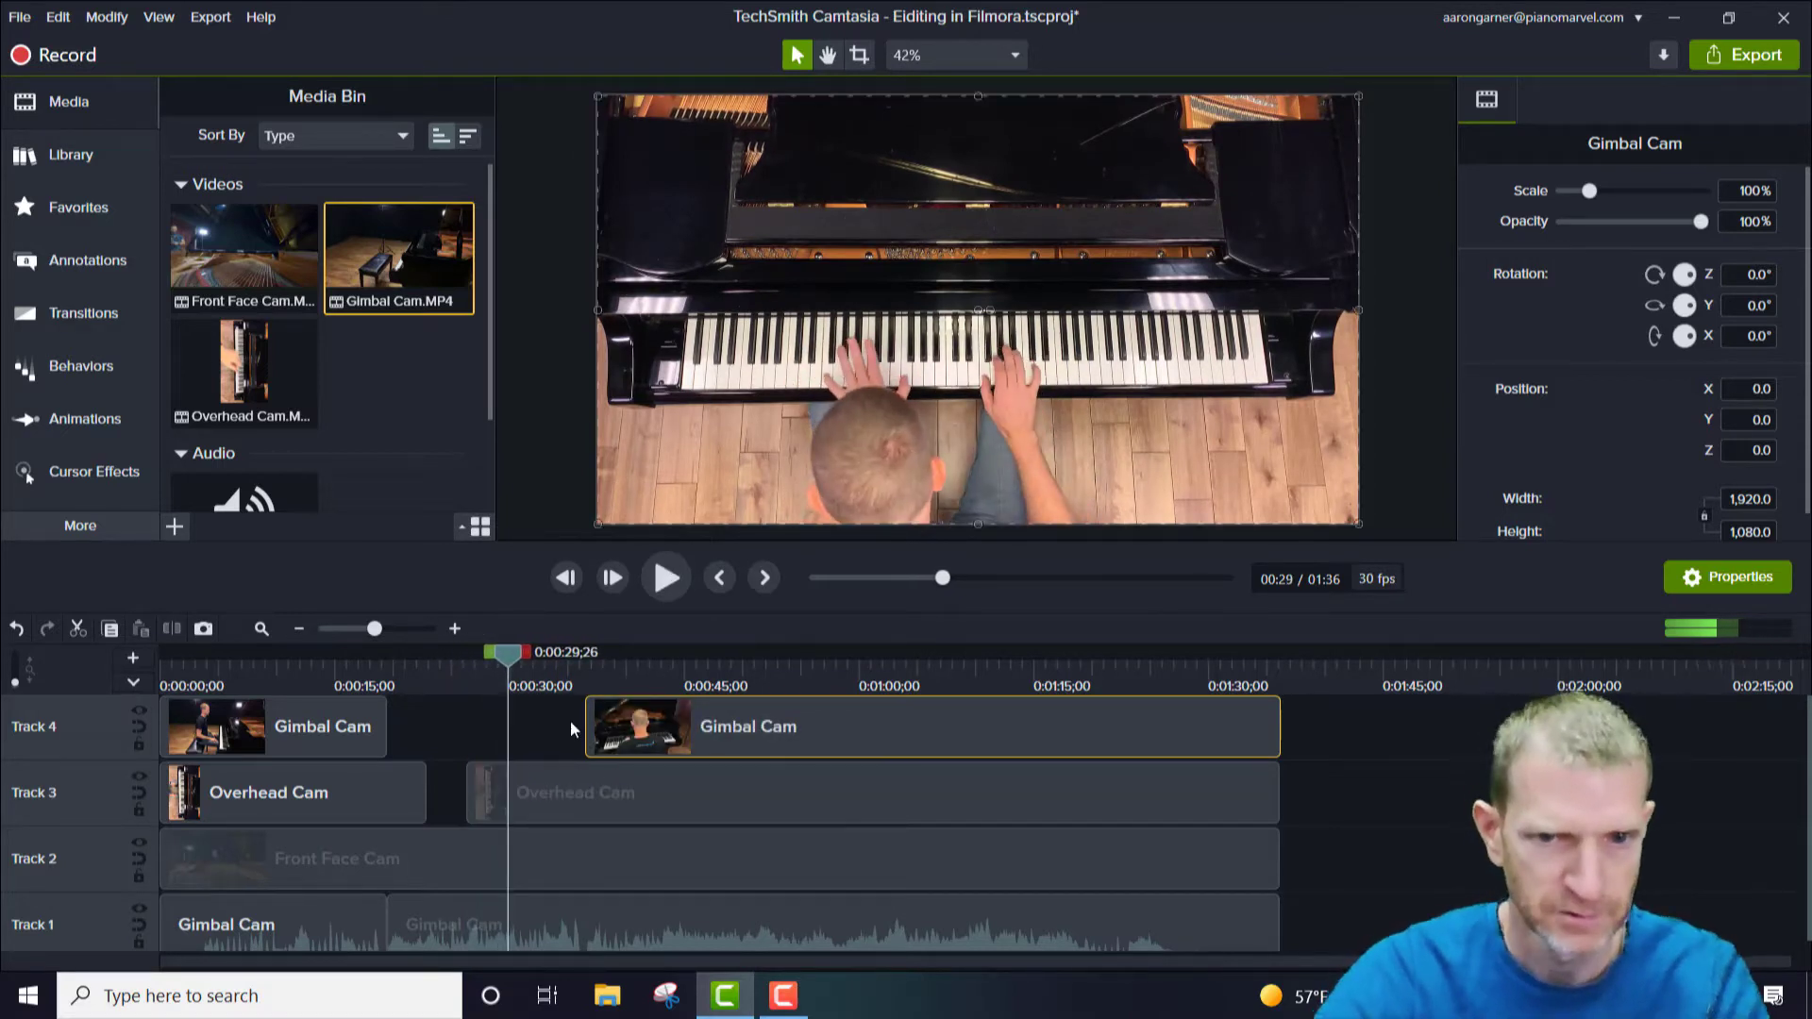
left_click_drag(586, 726, 524, 729)
Play to 0:00:44;10, split the Gimbal Cam video there, and trim the start of its third part to about 0:00:50
key("space")
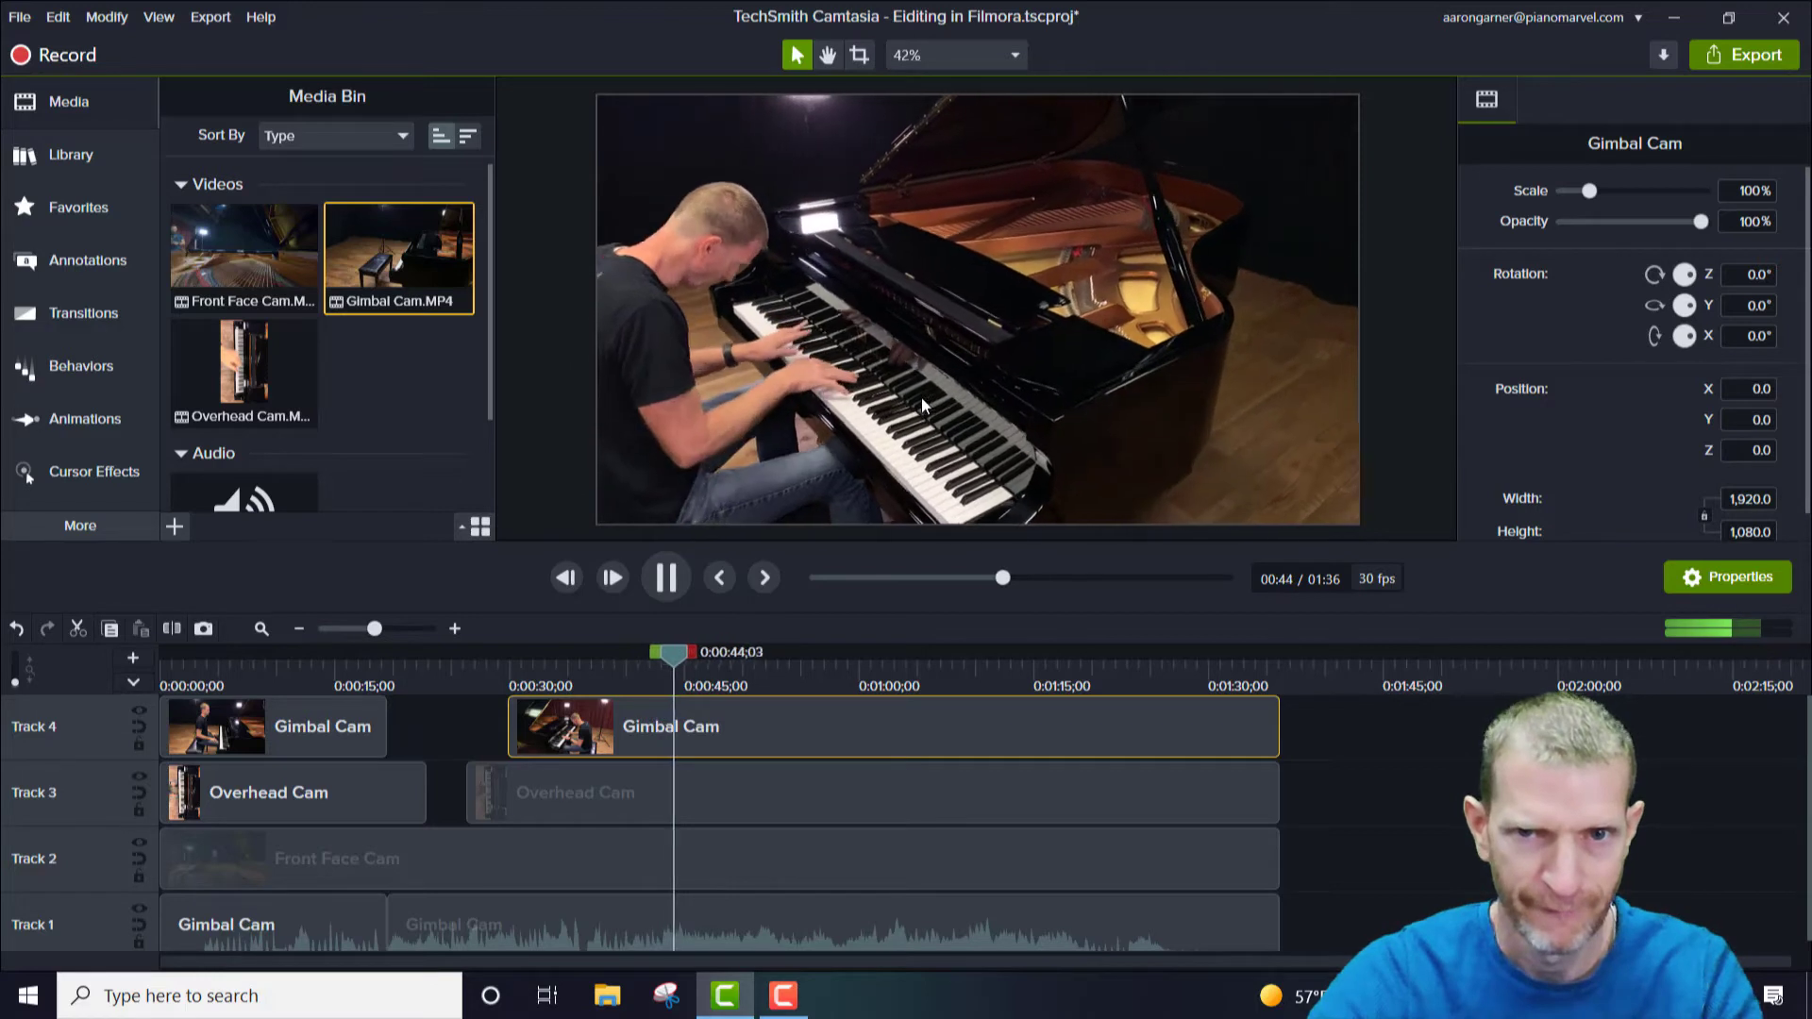
left_click(920, 396)
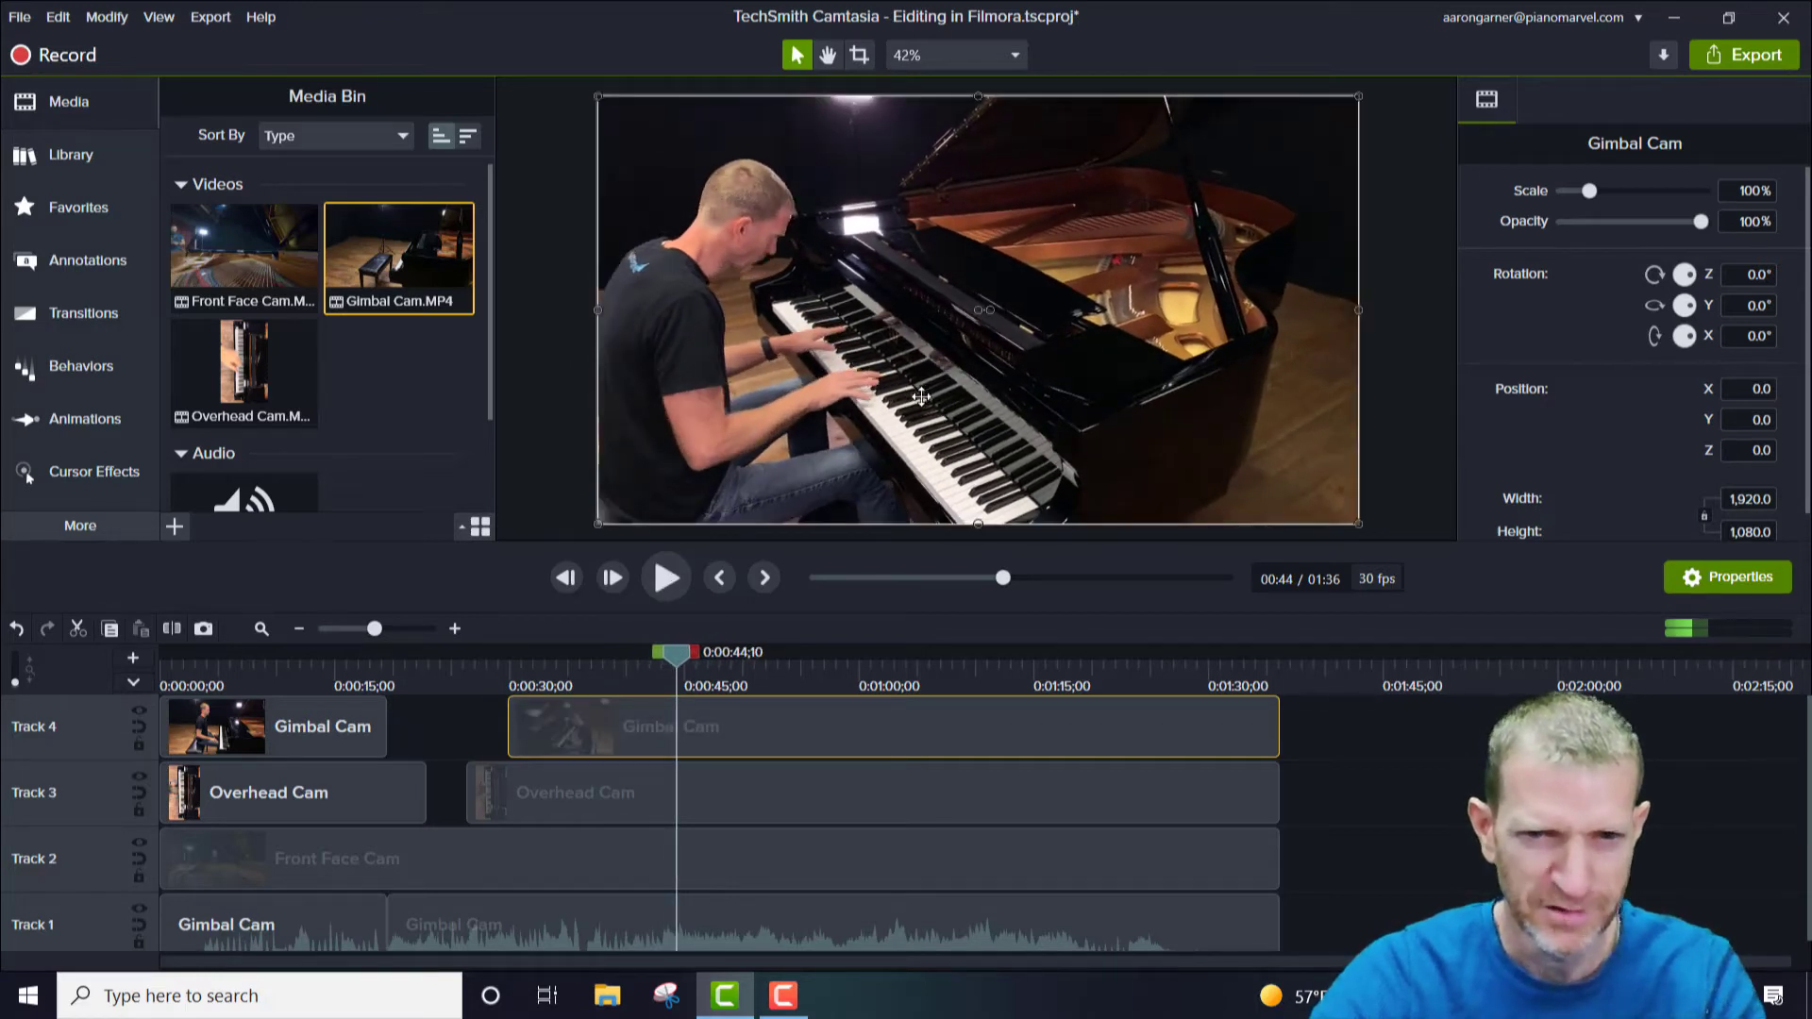
left_click(173, 629)
left_click_drag(678, 722, 749, 723)
Play the exposed overhead shot and extend the start of the third Gimbal Cam video part back to about 0:00:48
key("space")
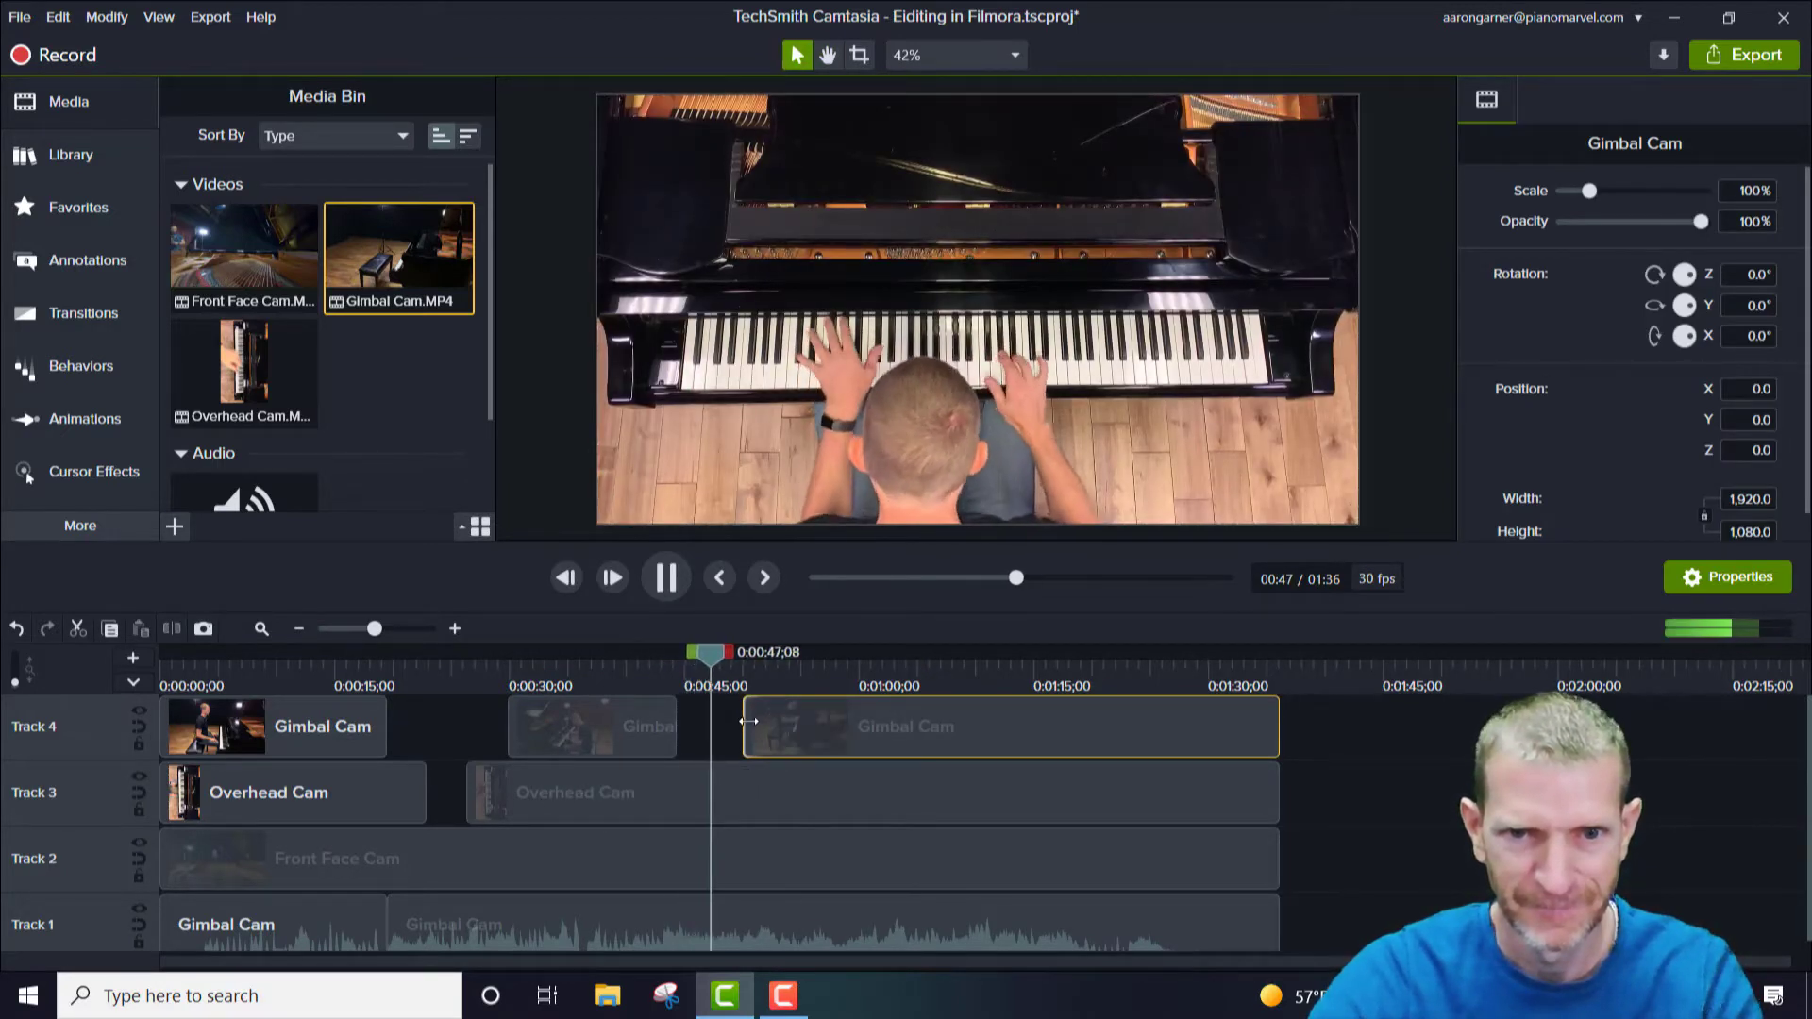
key("space")
left_click_drag(749, 722, 725, 722)
Split the third Gimbal Cam video part at 0:01:11;15, trim the start of the new last part to about 0:01:19, and preview the cut
key("space")
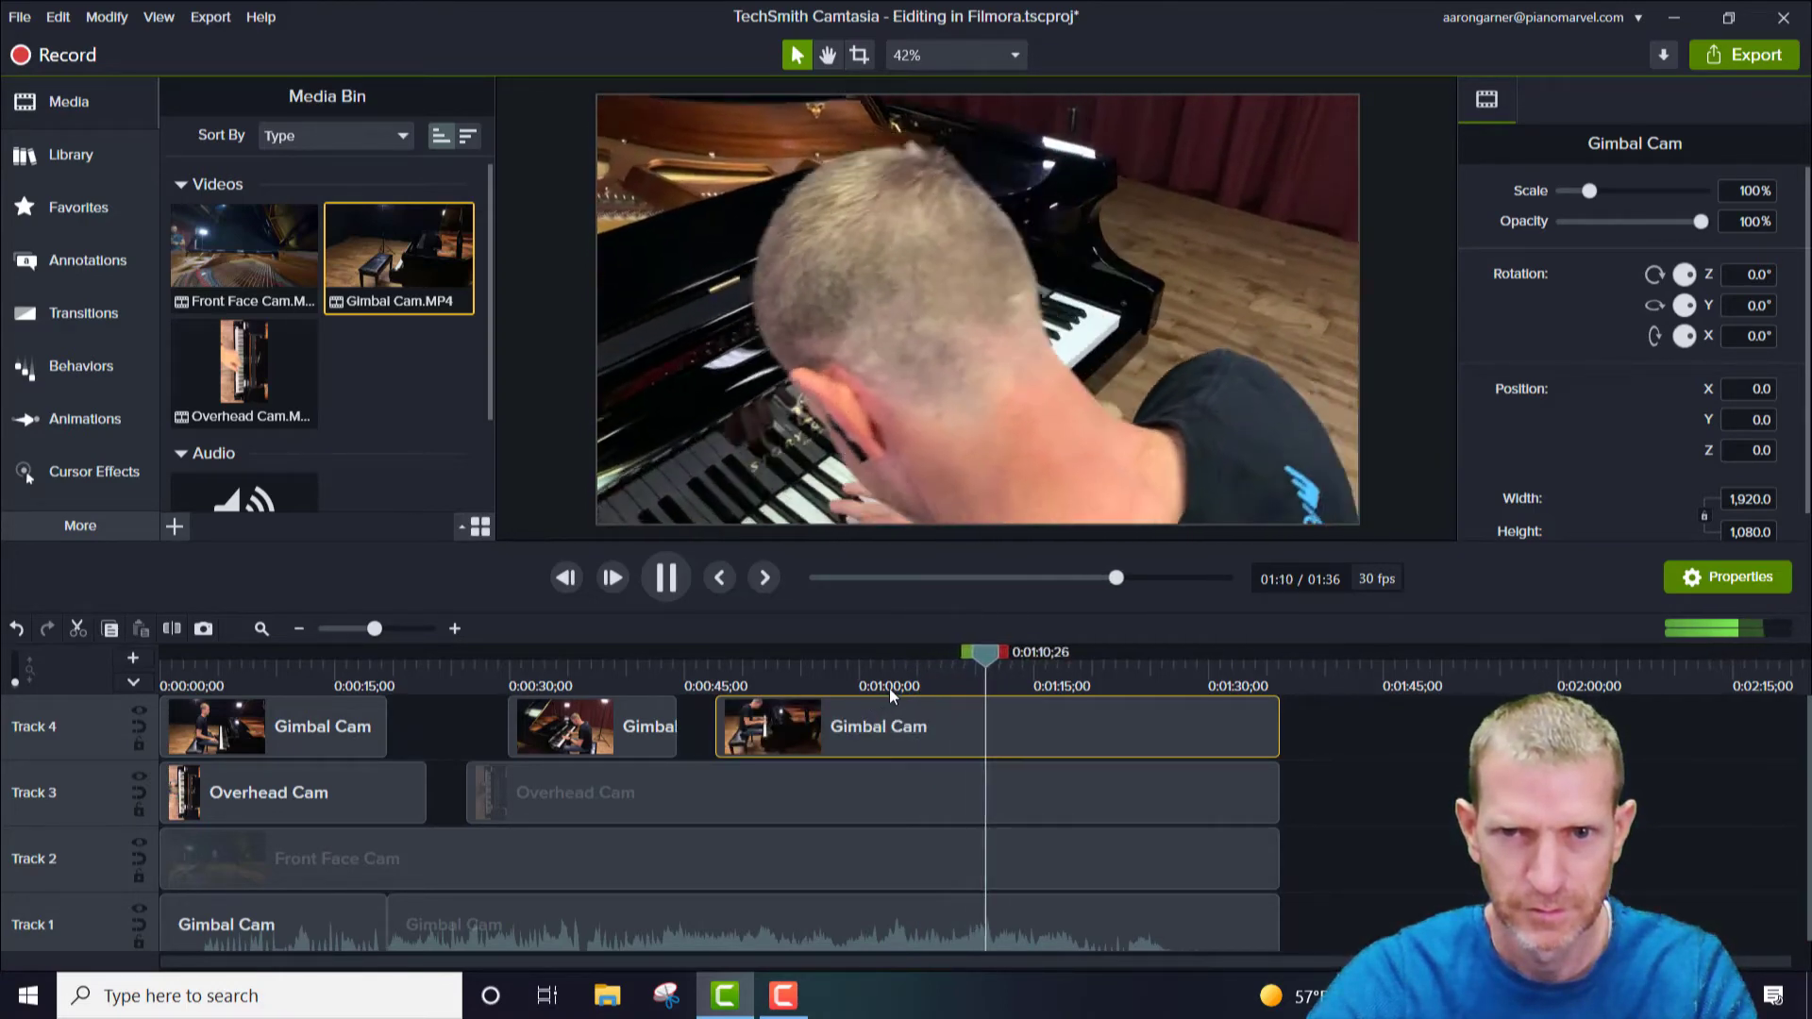
key("space")
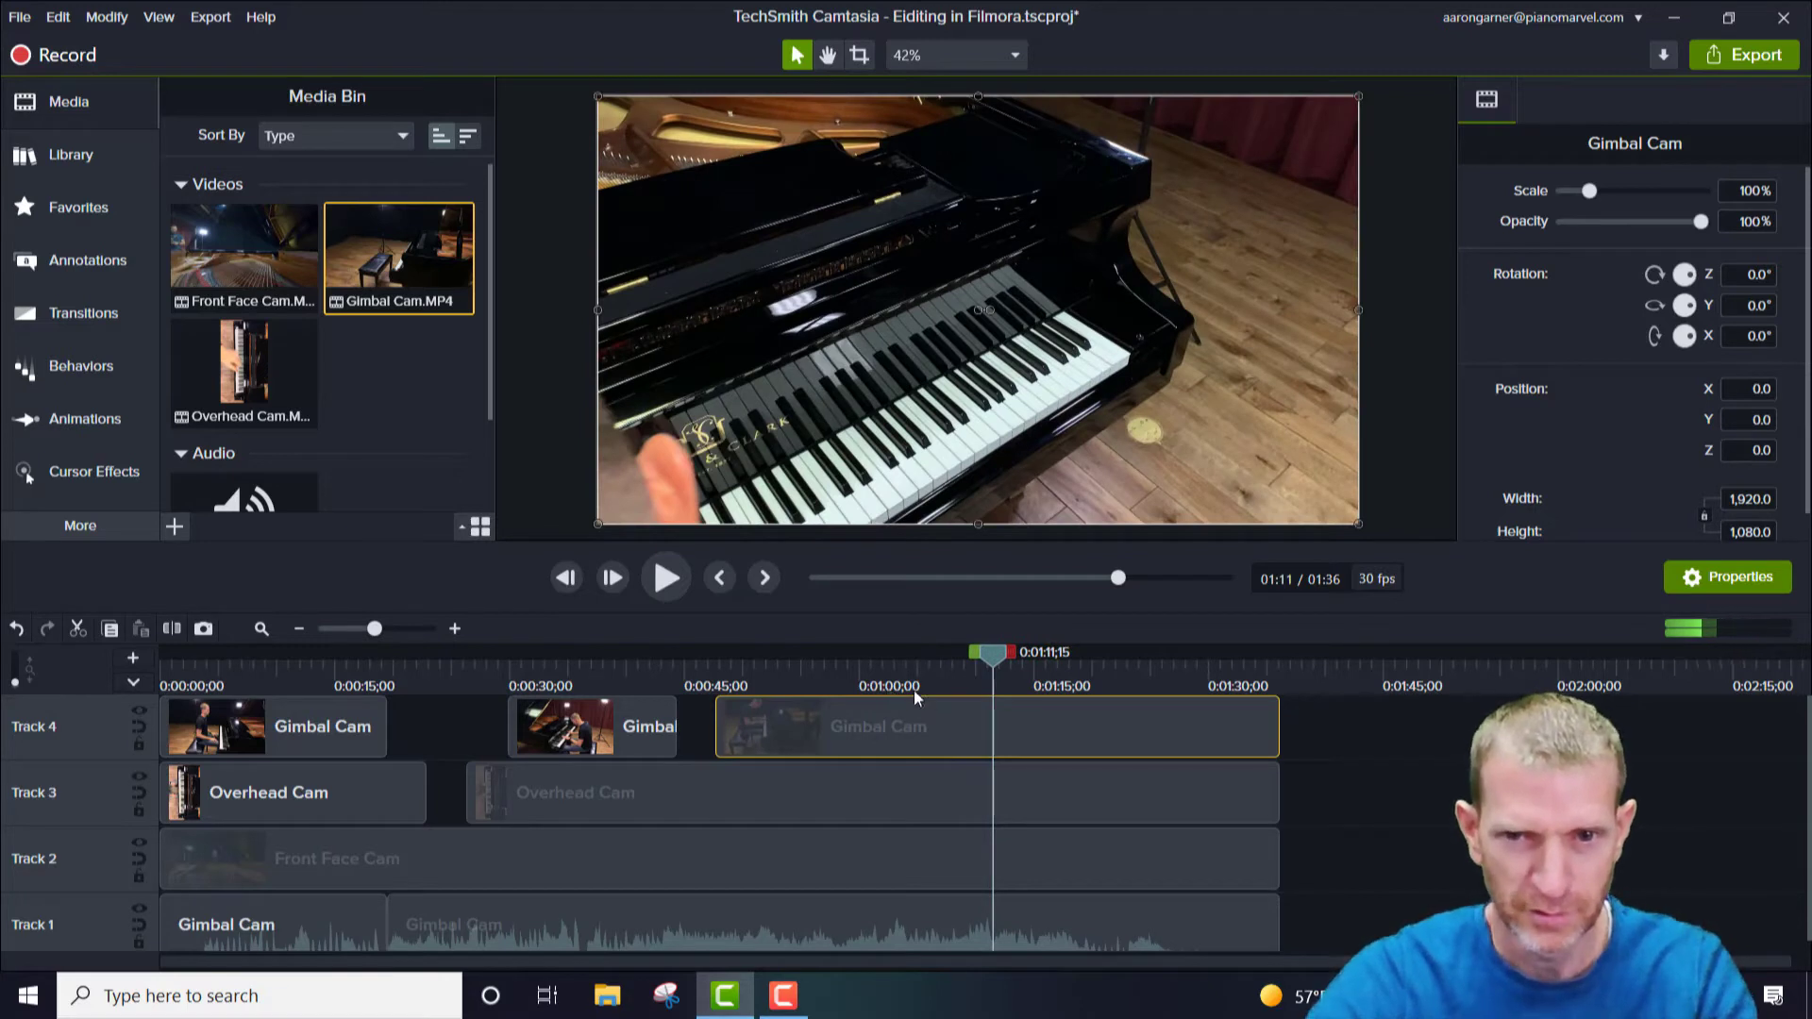
left_click(180, 630)
left_click(1008, 731)
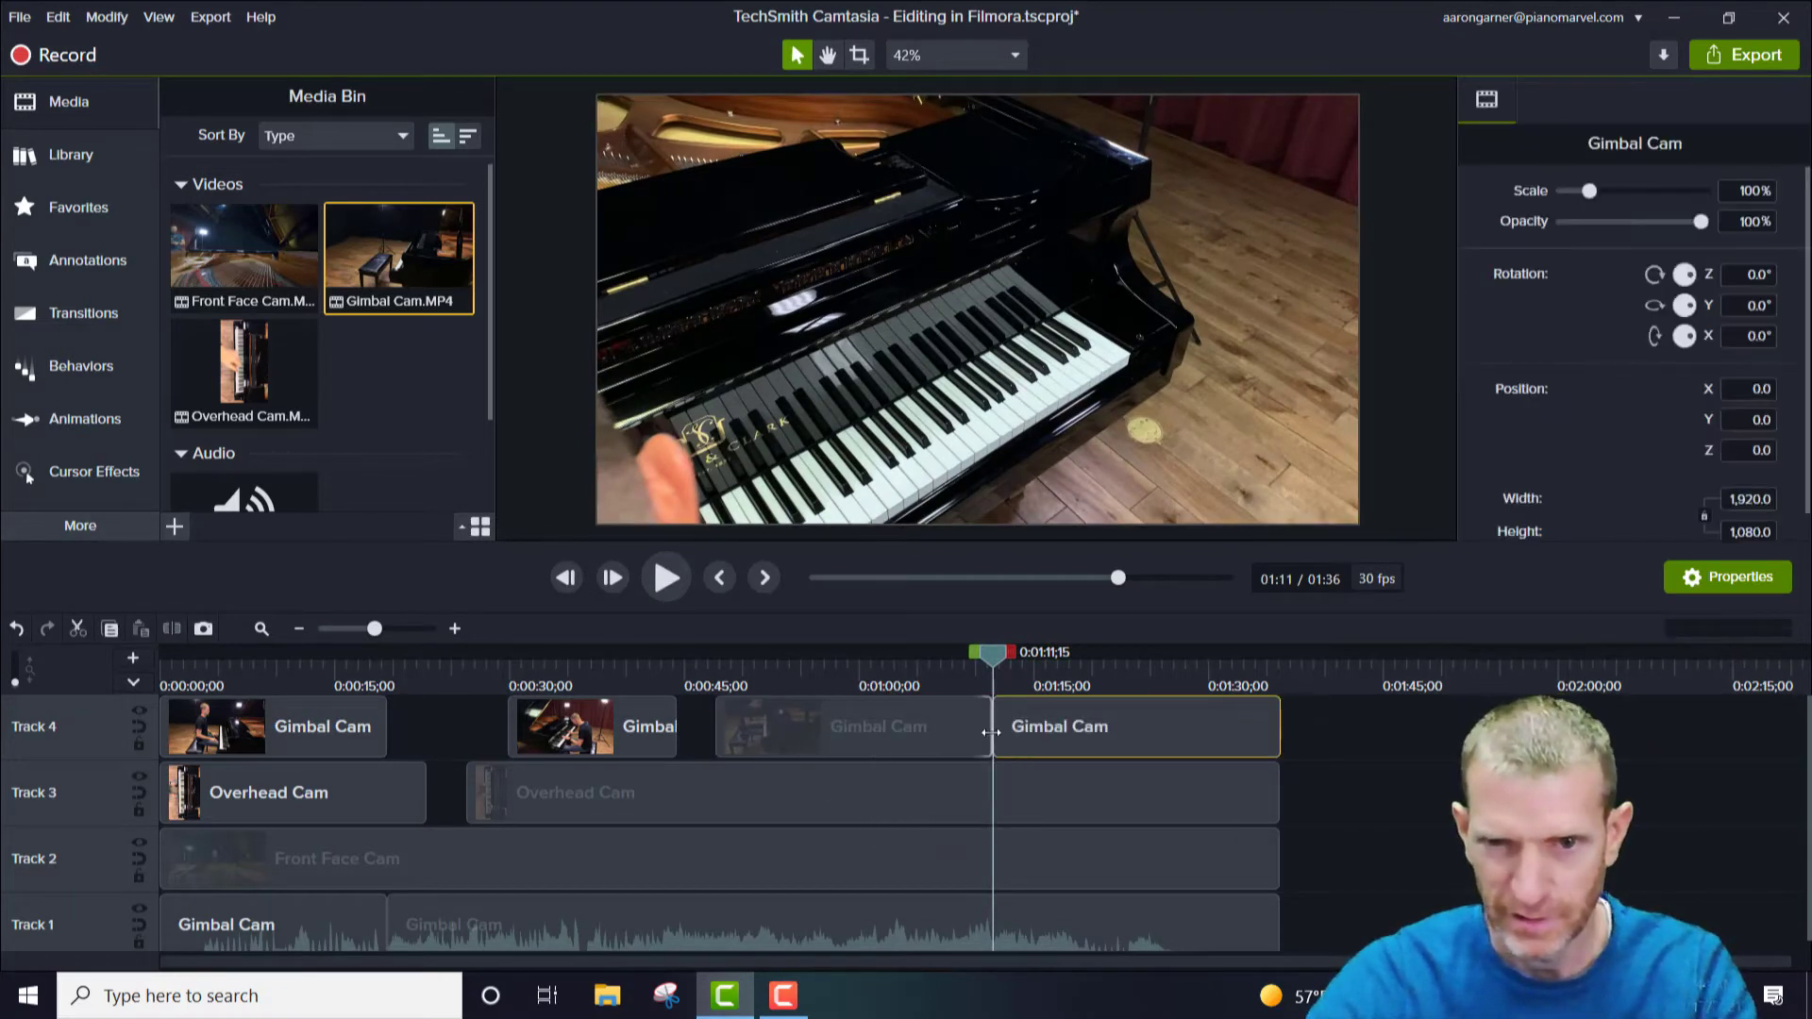
left_click_drag(998, 732, 1082, 745)
key("space")
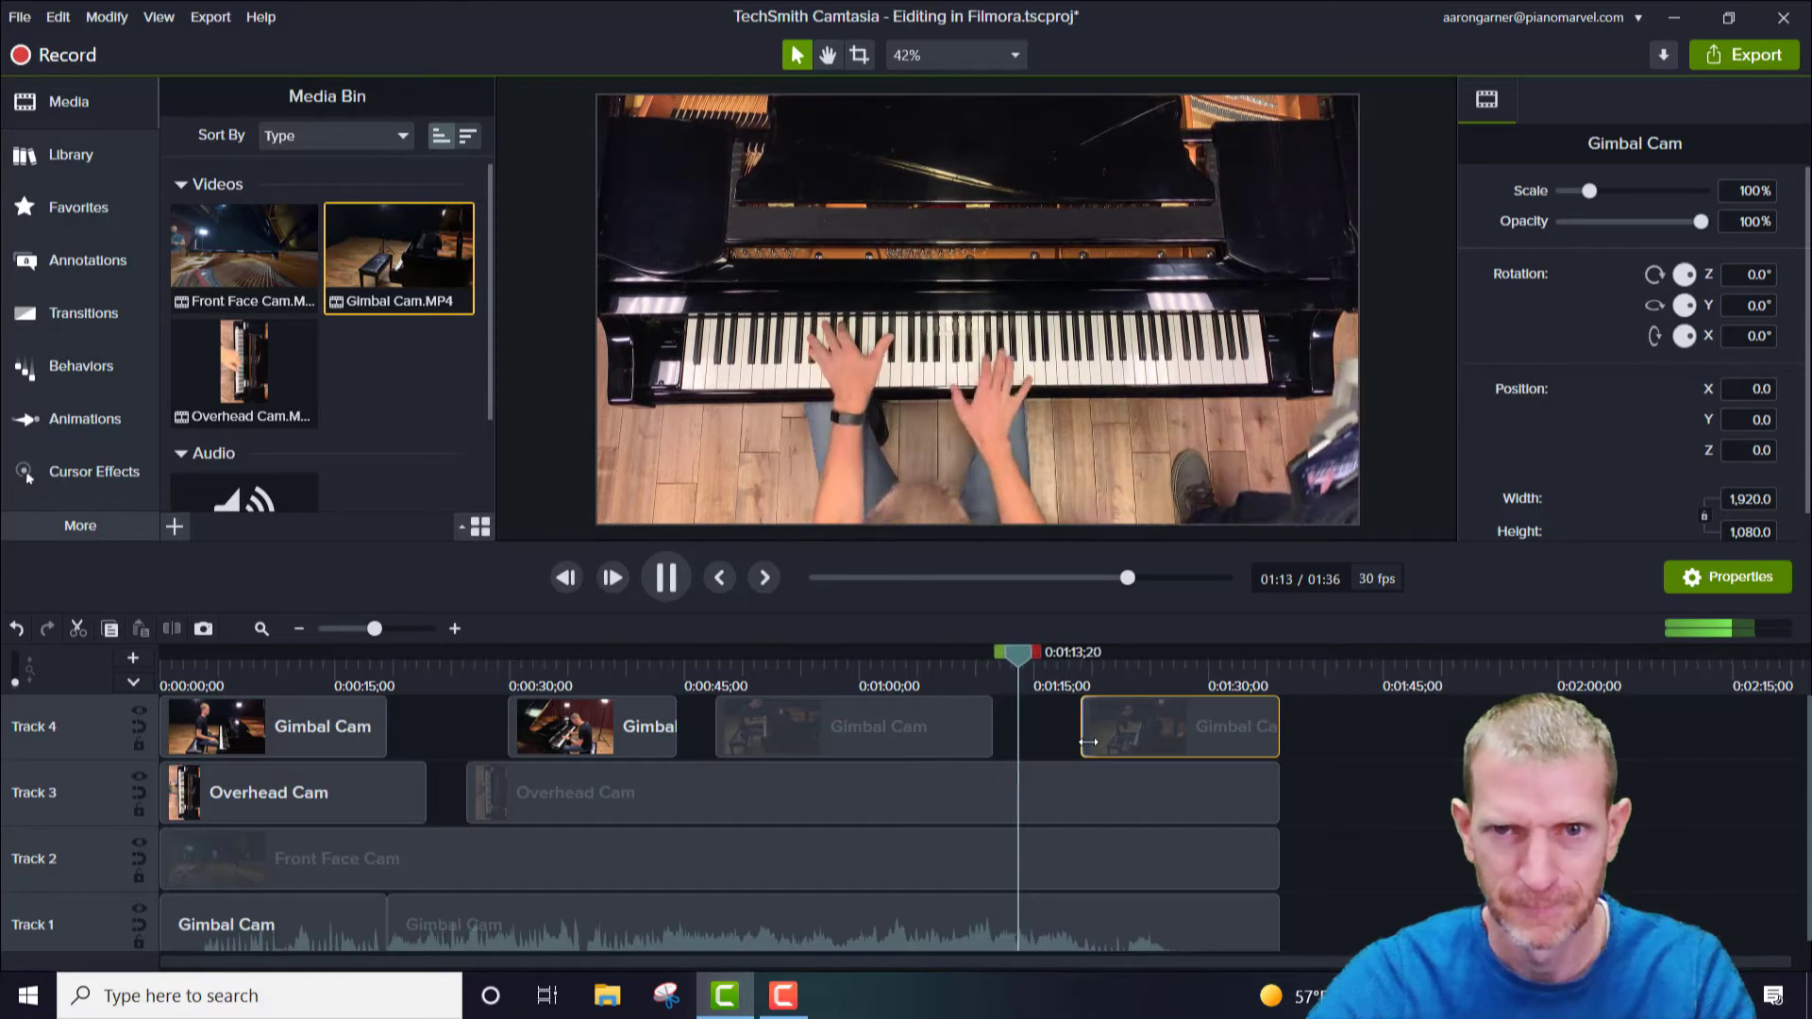
key("space")
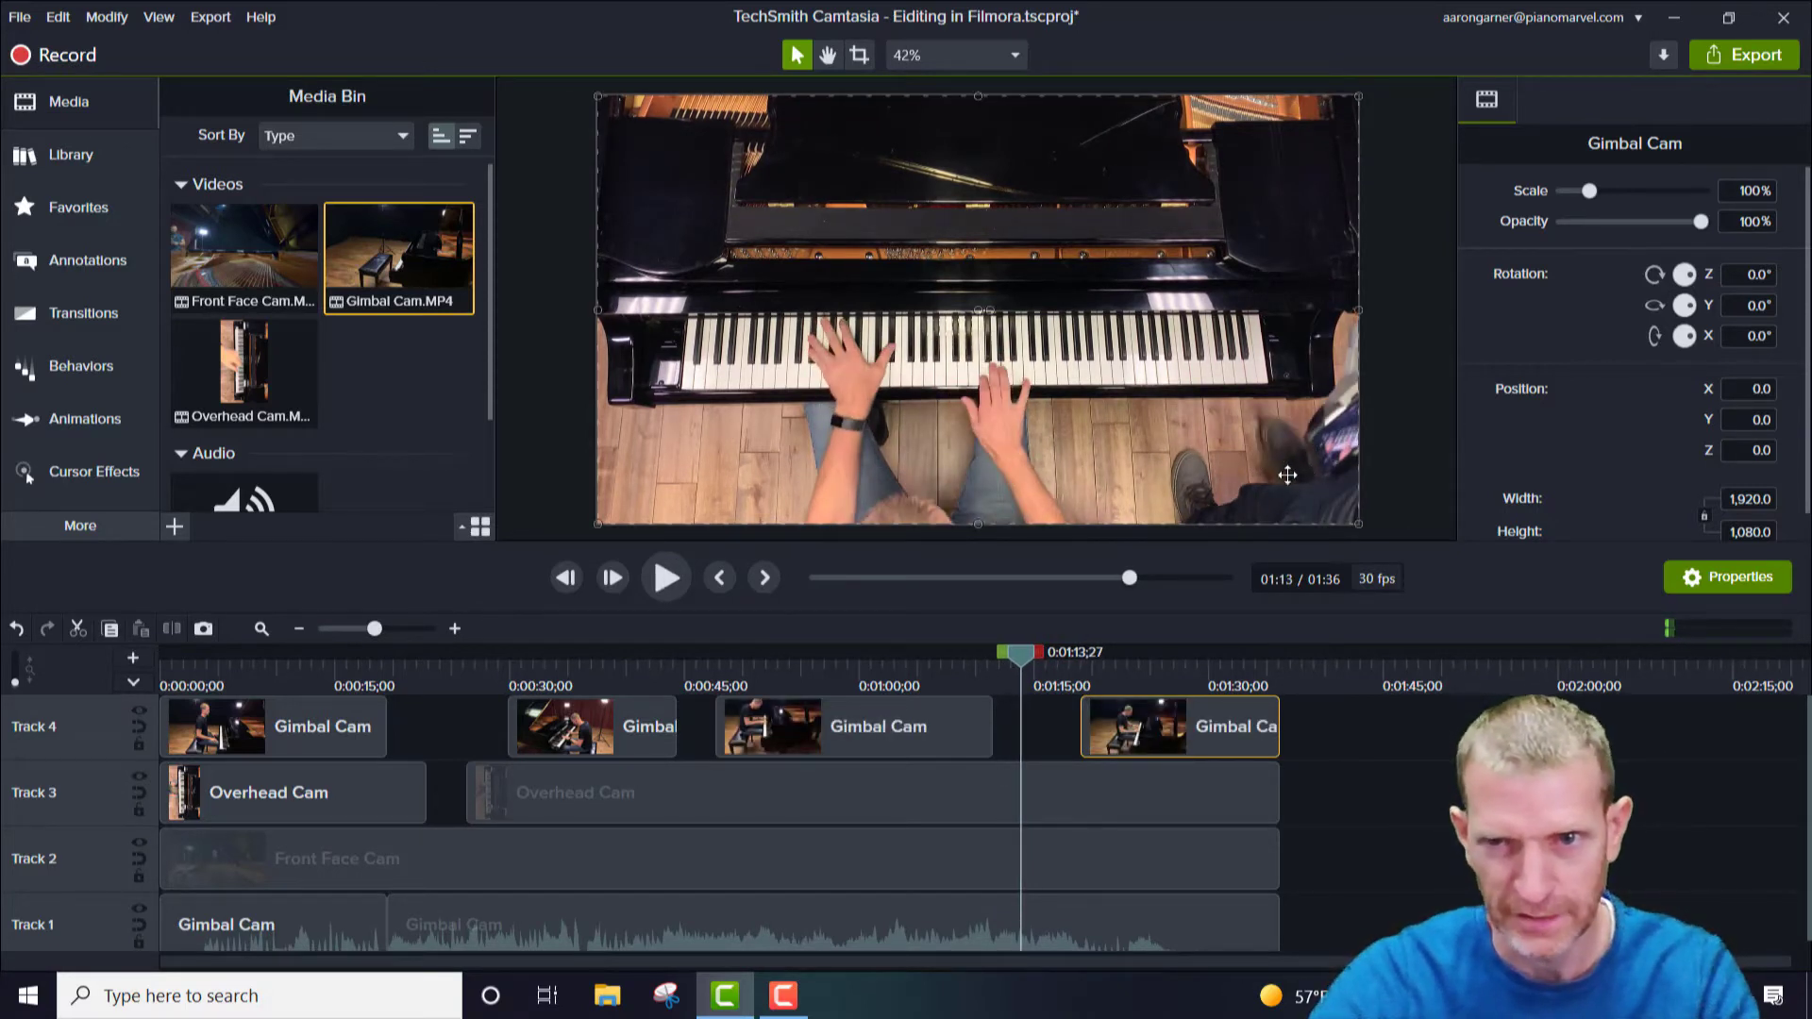
Split Overhead Cam at 0:01:11;12 and trim the start of its last part to about 0:01:19, exposing Front Face Cam
left_click_drag(1020, 660, 996, 669)
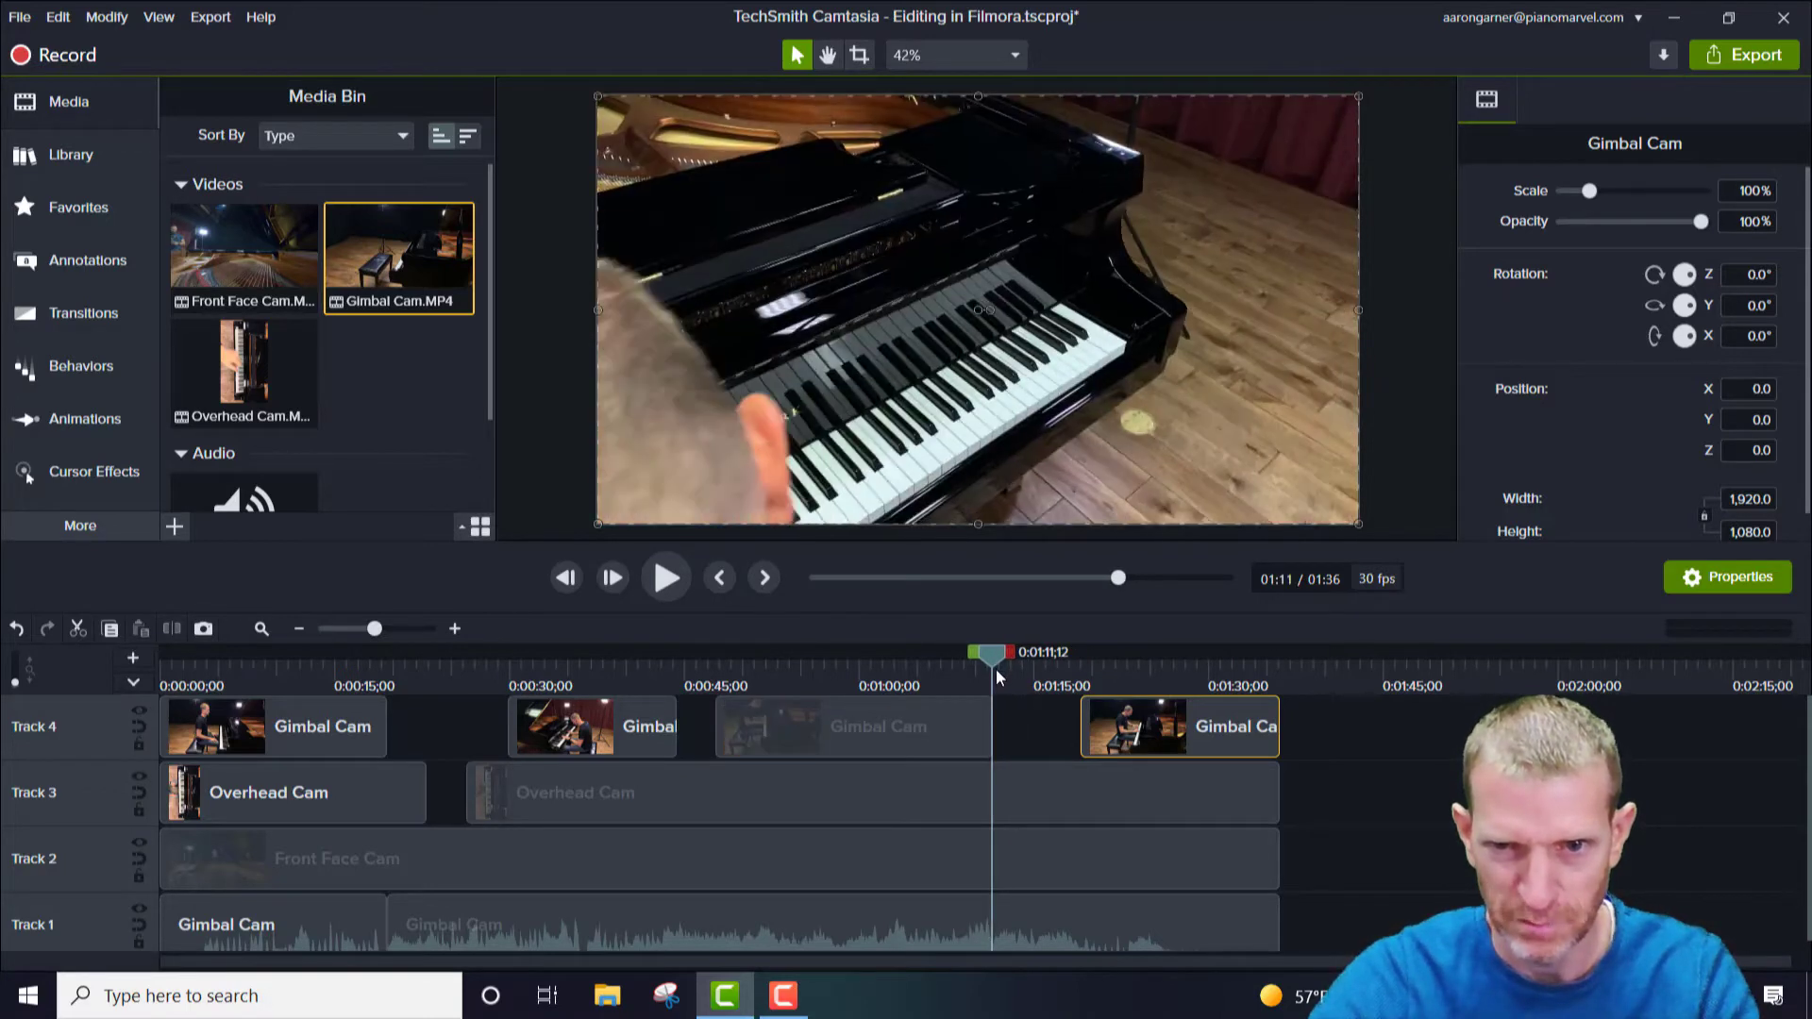
left_click(1007, 814)
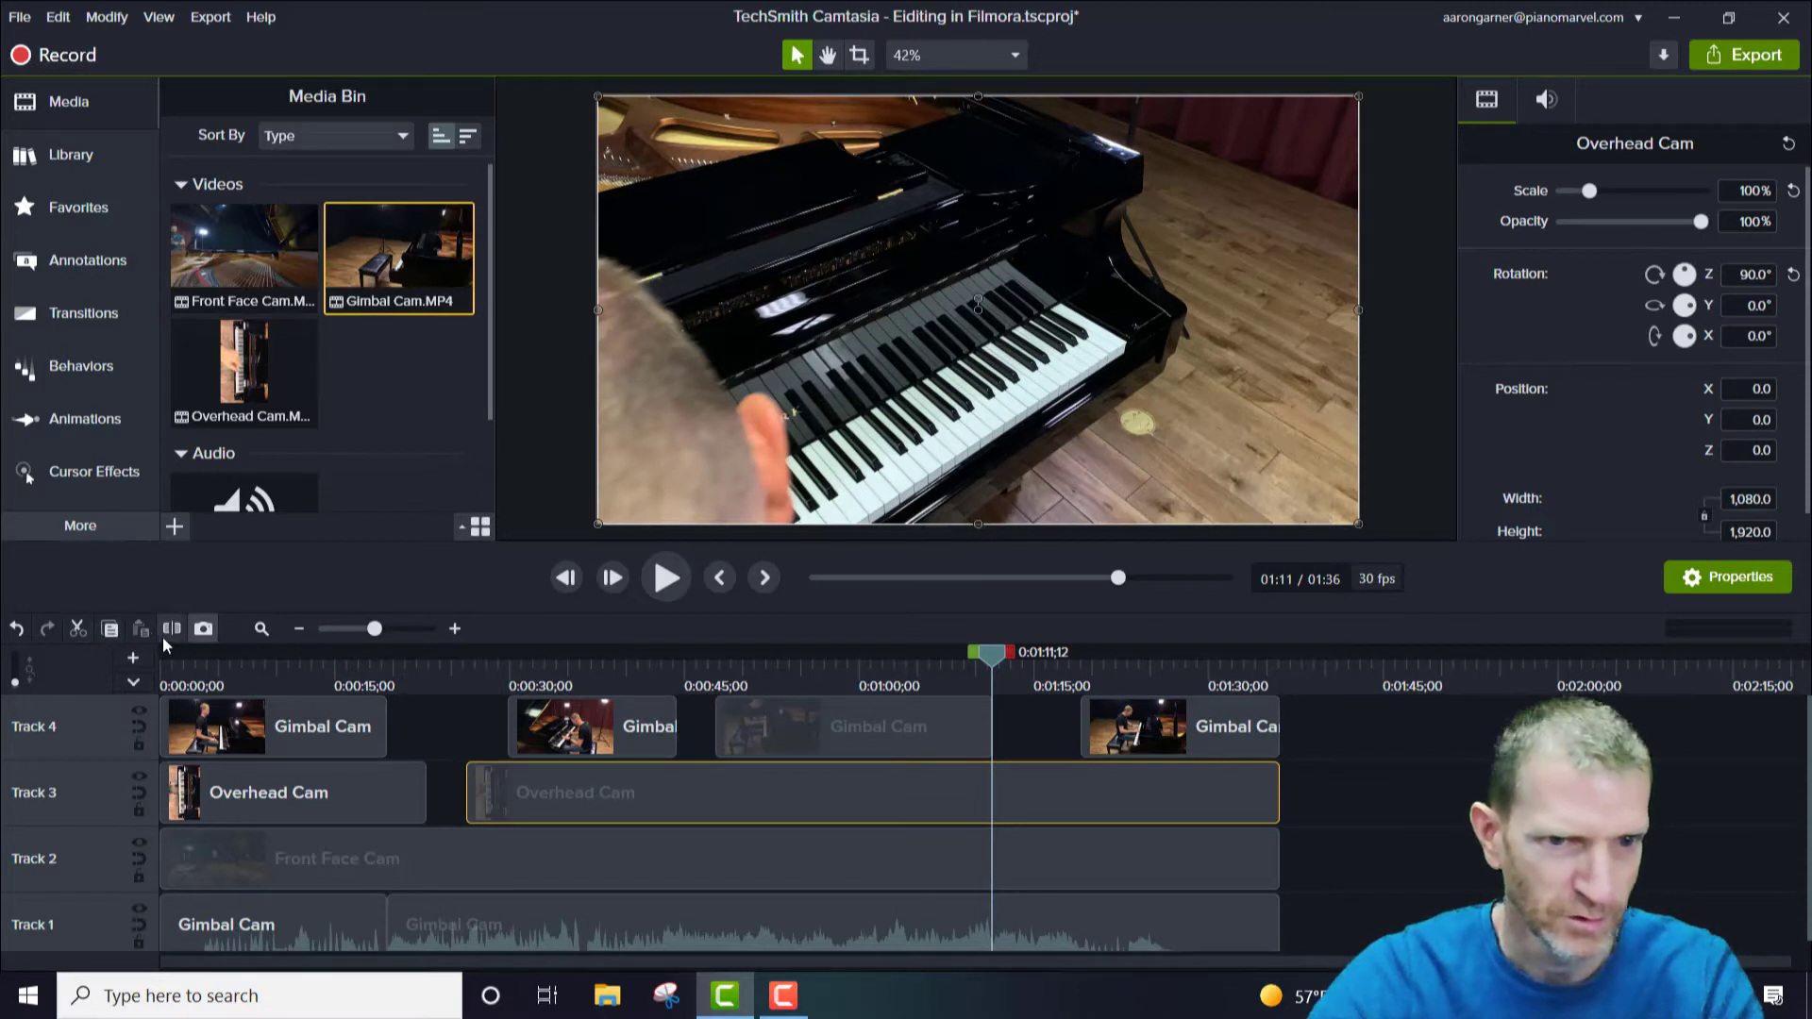
left_click(82, 629)
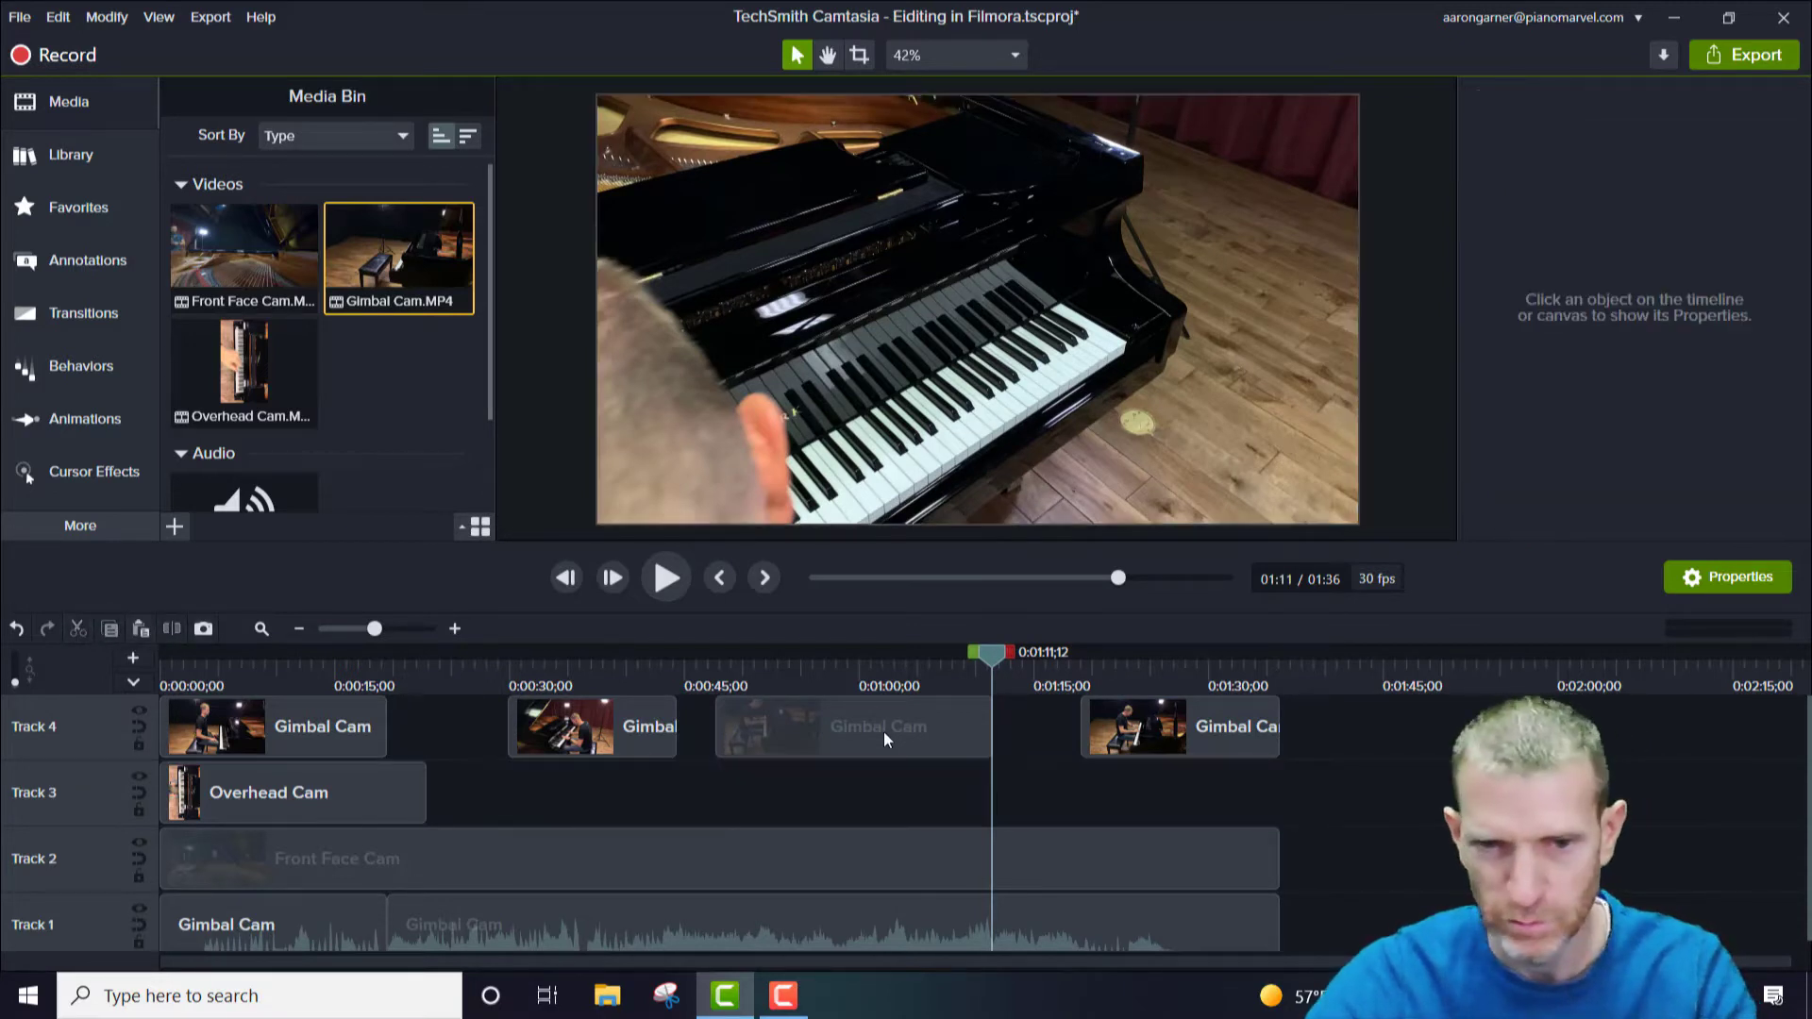
left_click(177, 633)
left_click(1072, 794)
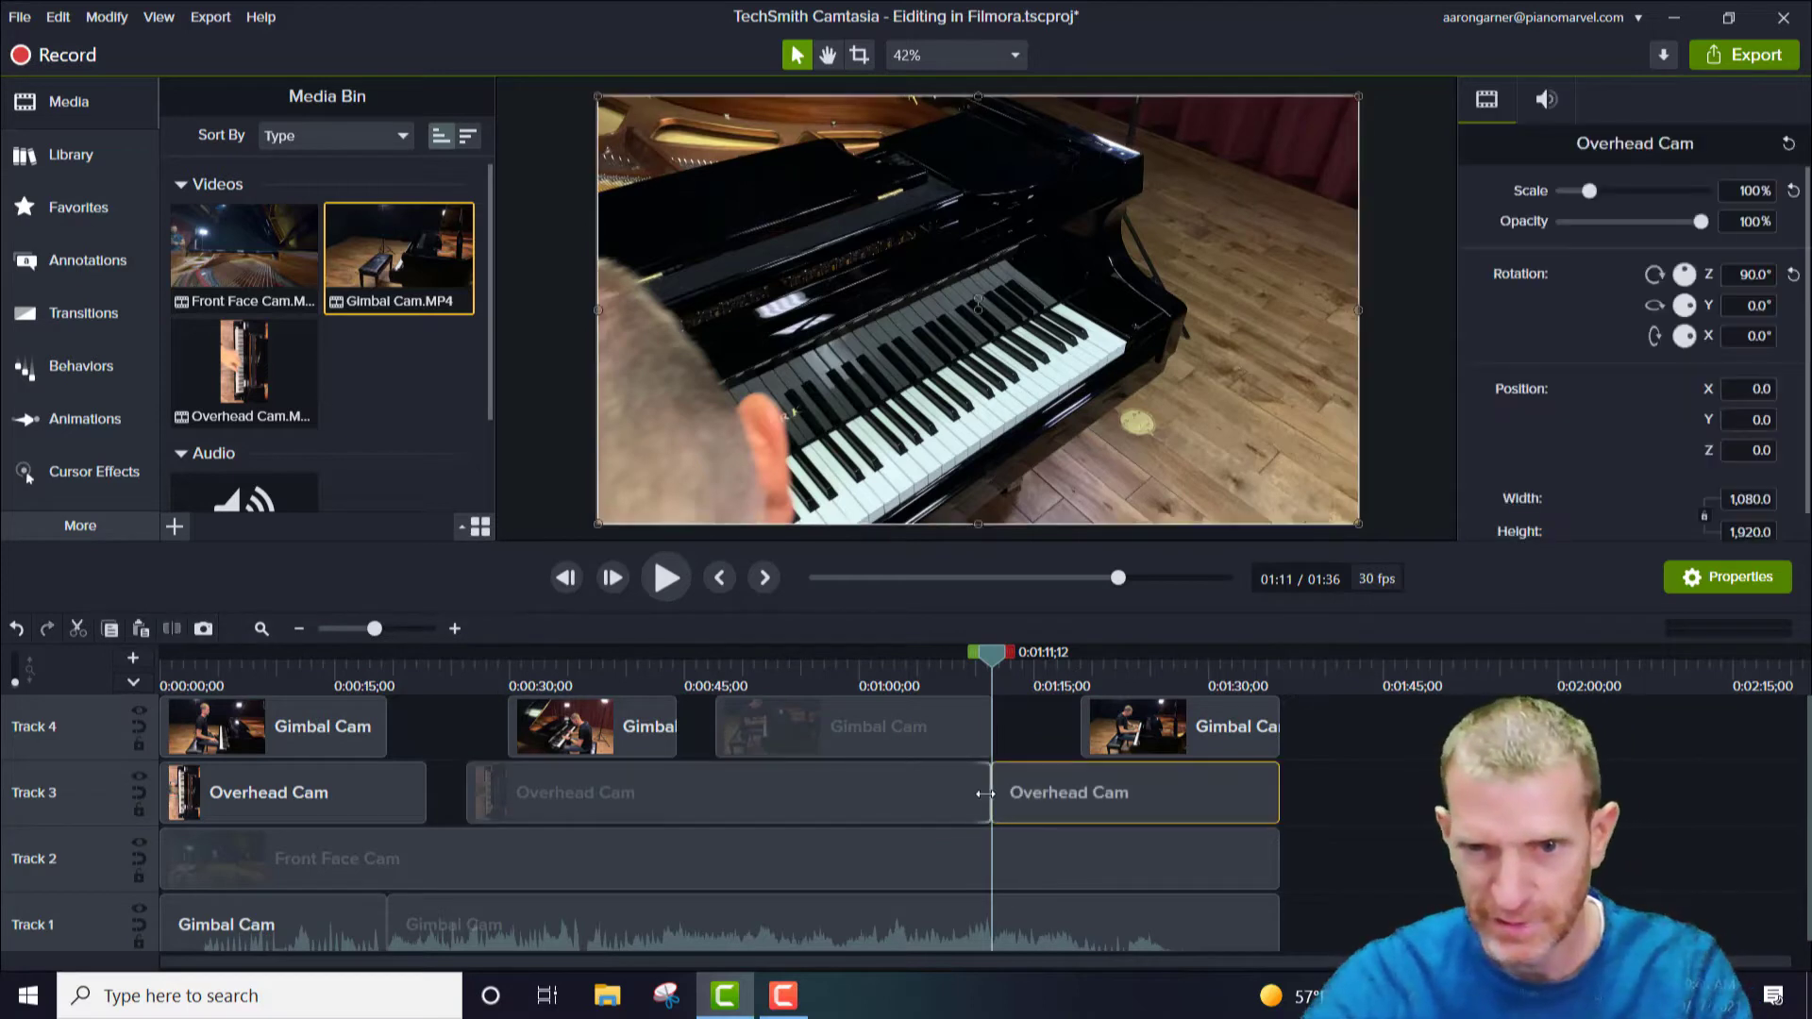
left_click_drag(995, 792, 1078, 791)
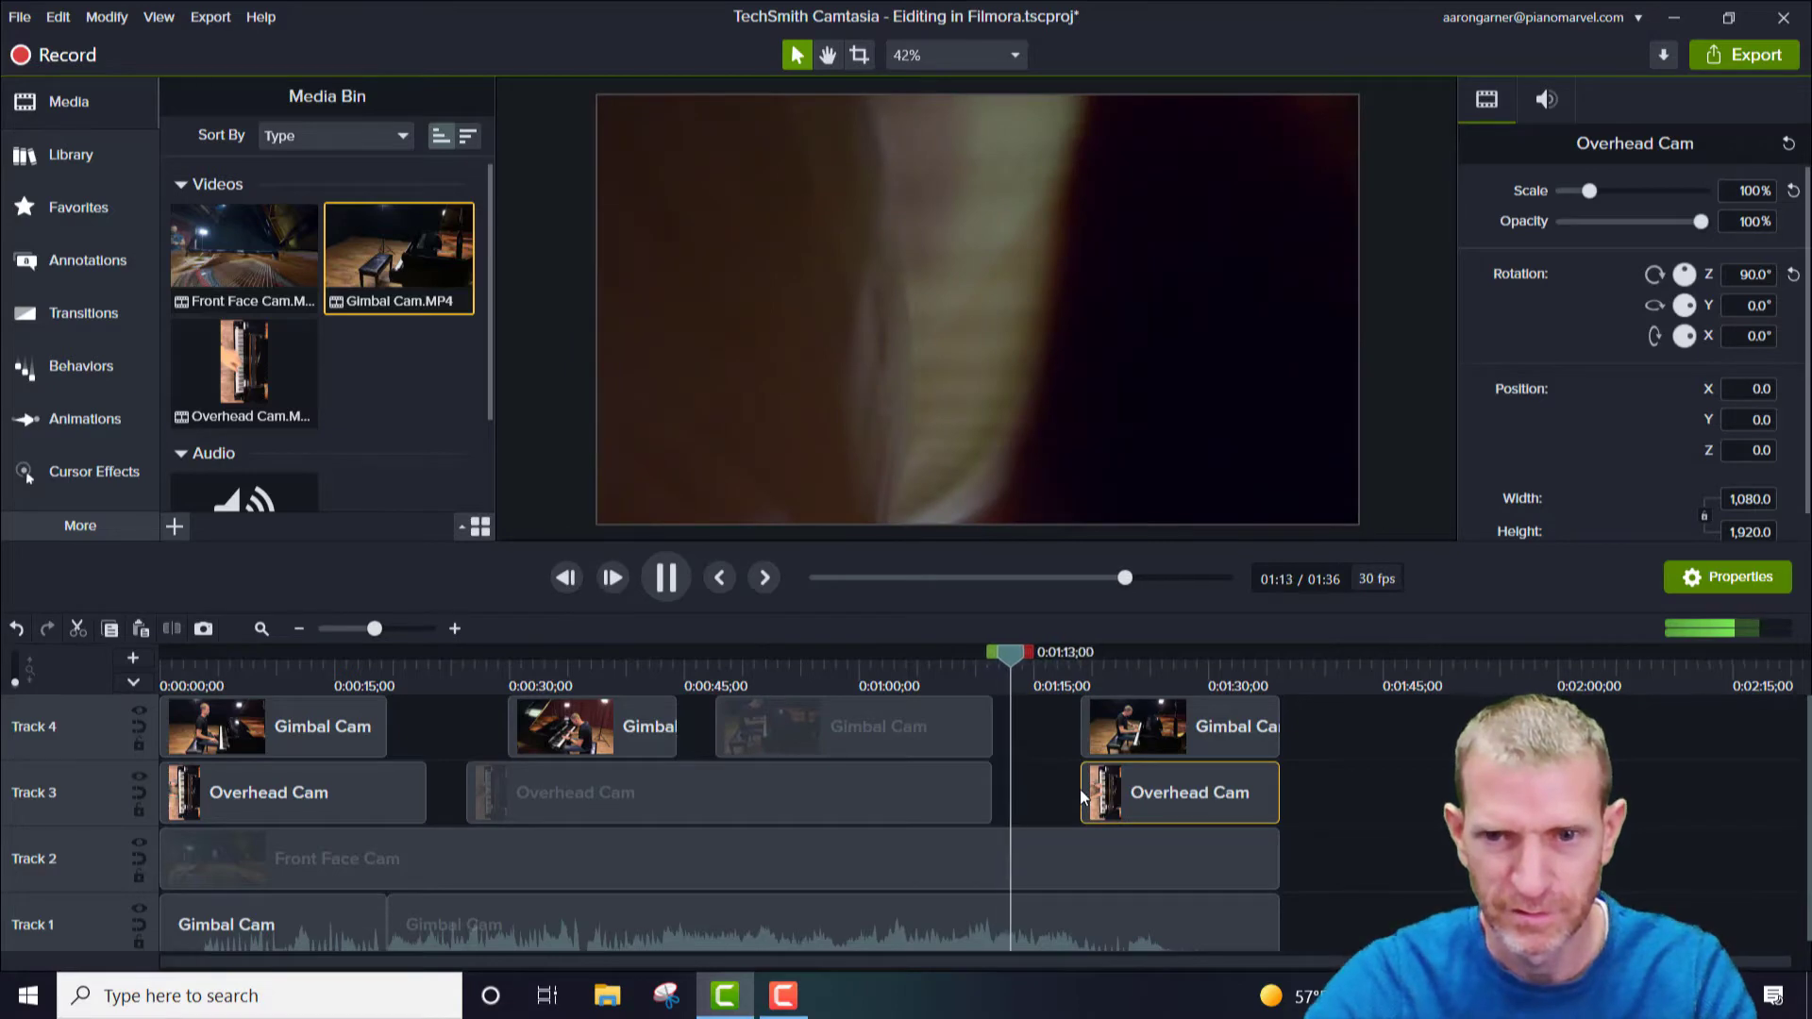
Preview the exposed front face shot and extend the start of the last Gimbal Cam video part back to the end of the part before it
left_click(1028, 653)
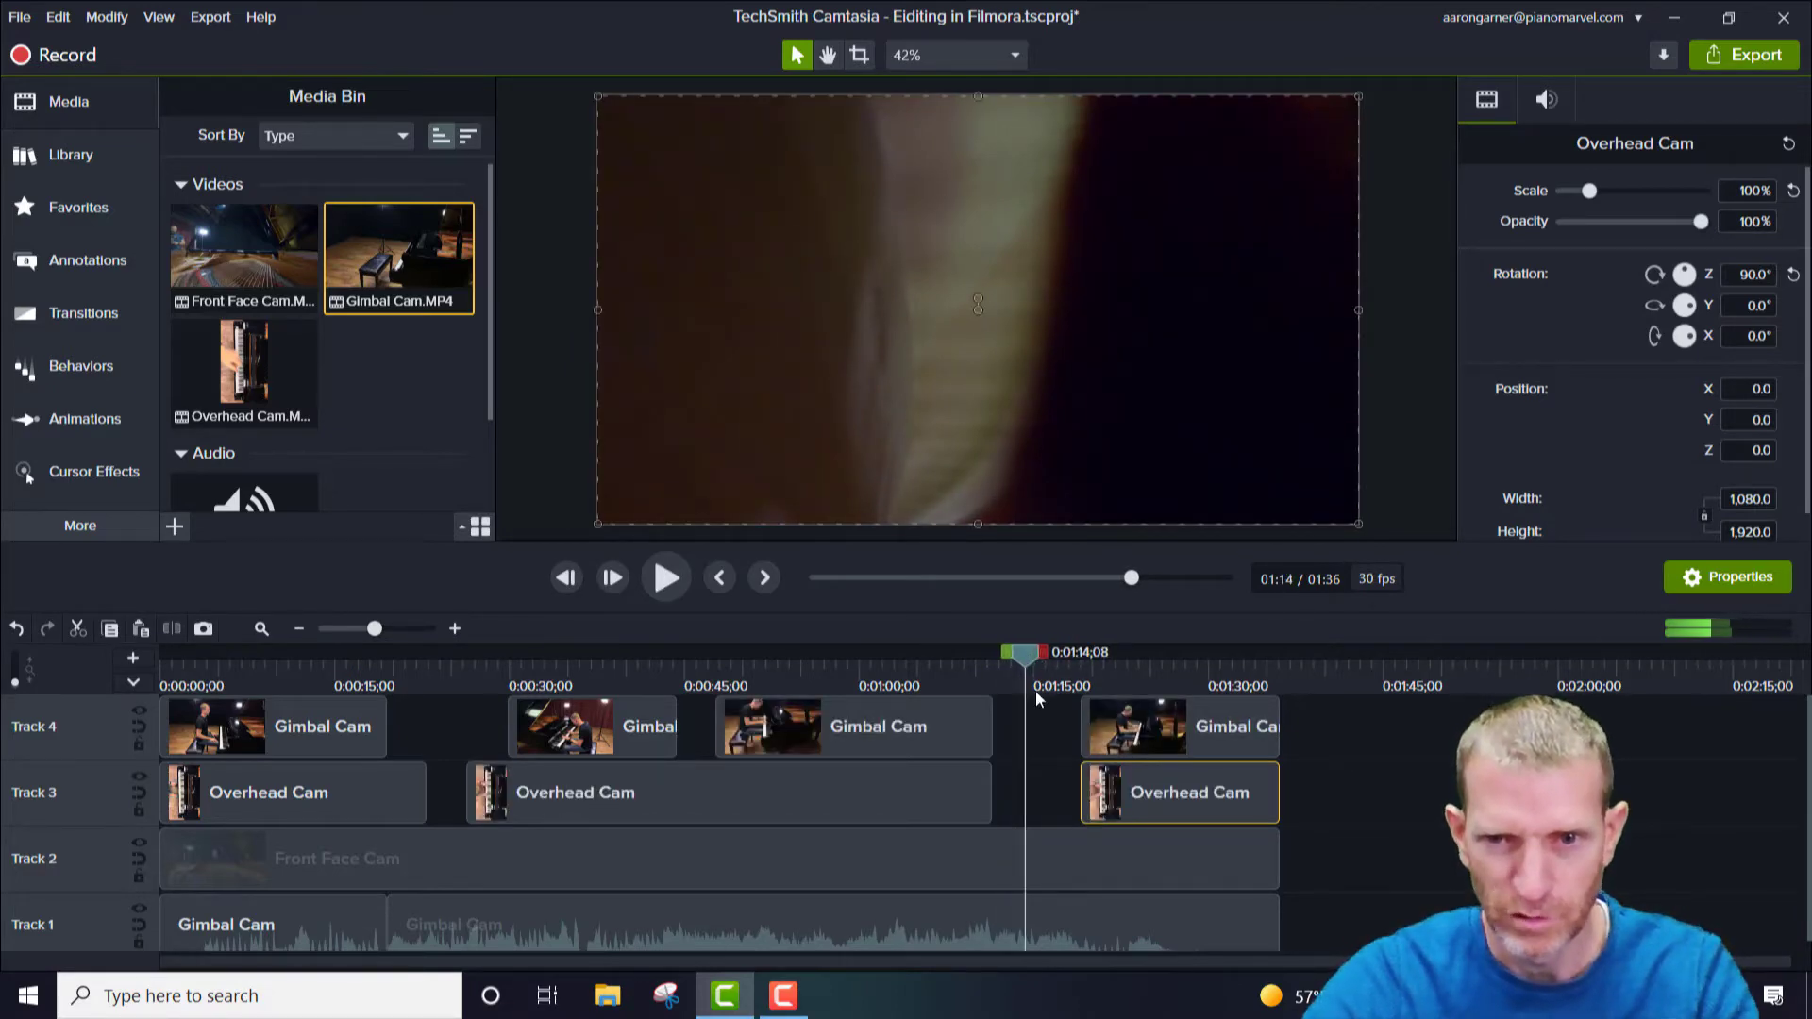
left_click_drag(1034, 649, 901, 651)
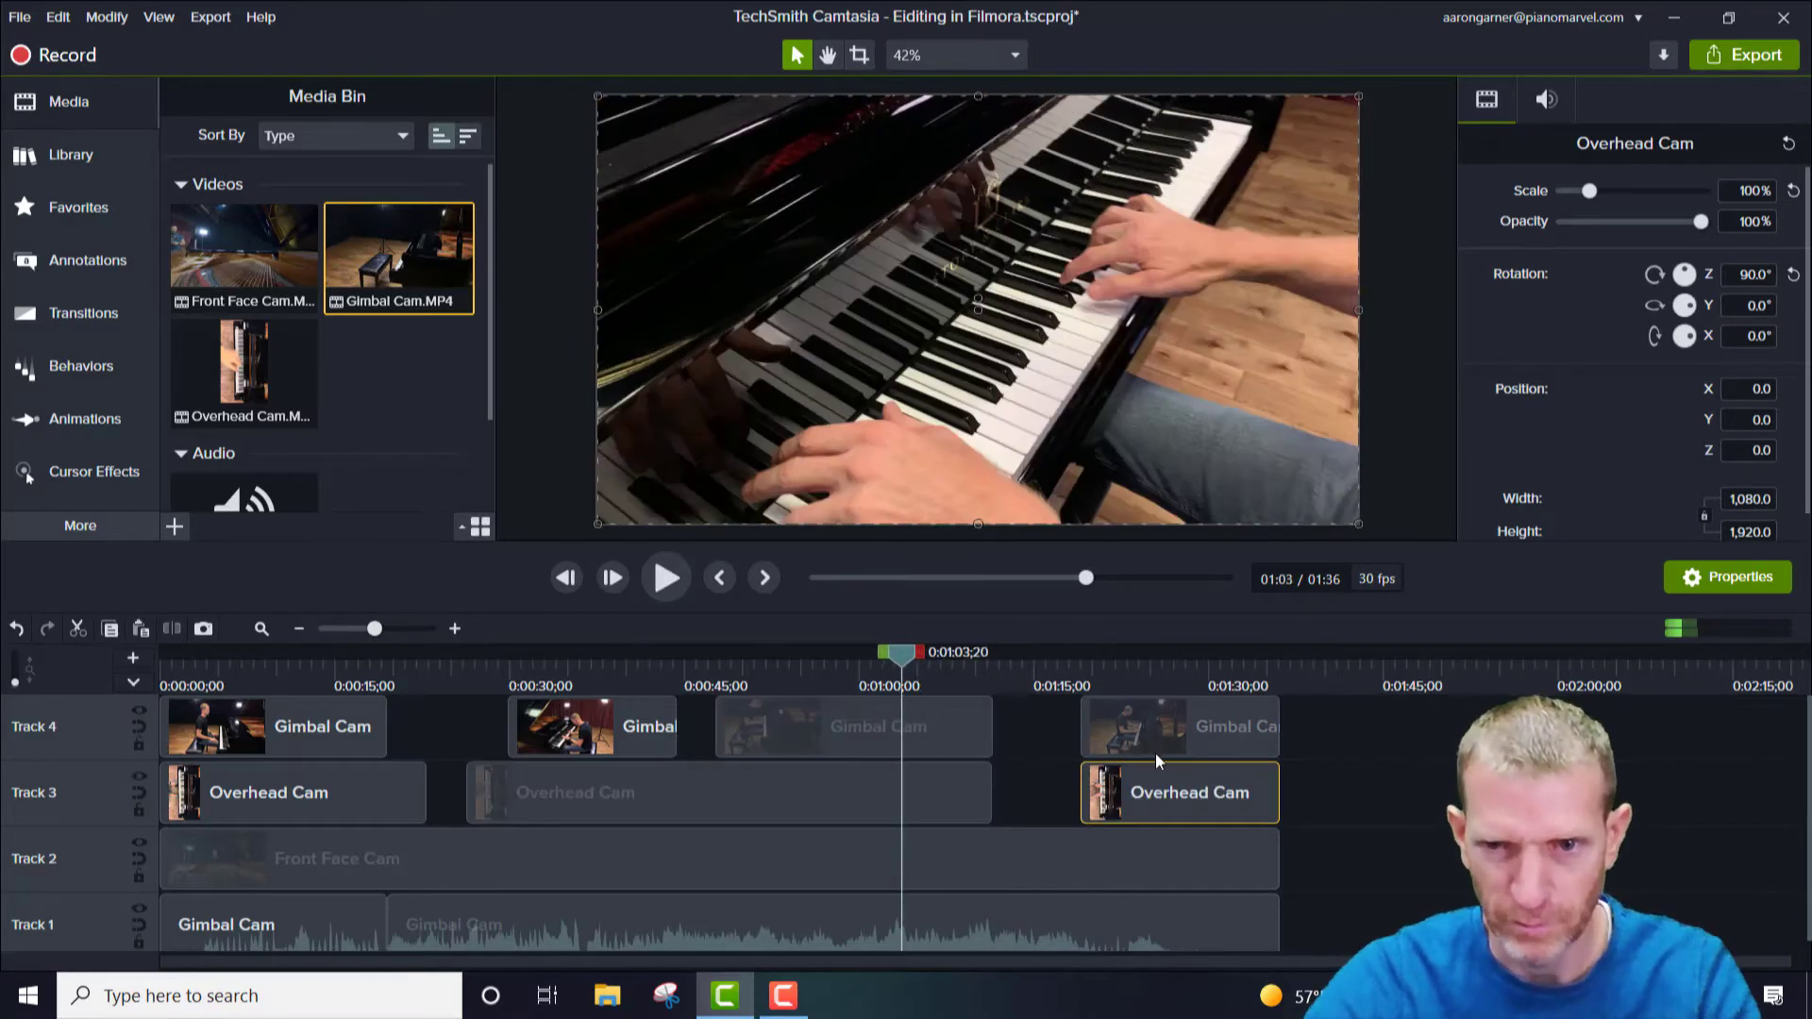
left_click(1069, 735)
left_click_drag(1070, 735, 988, 737)
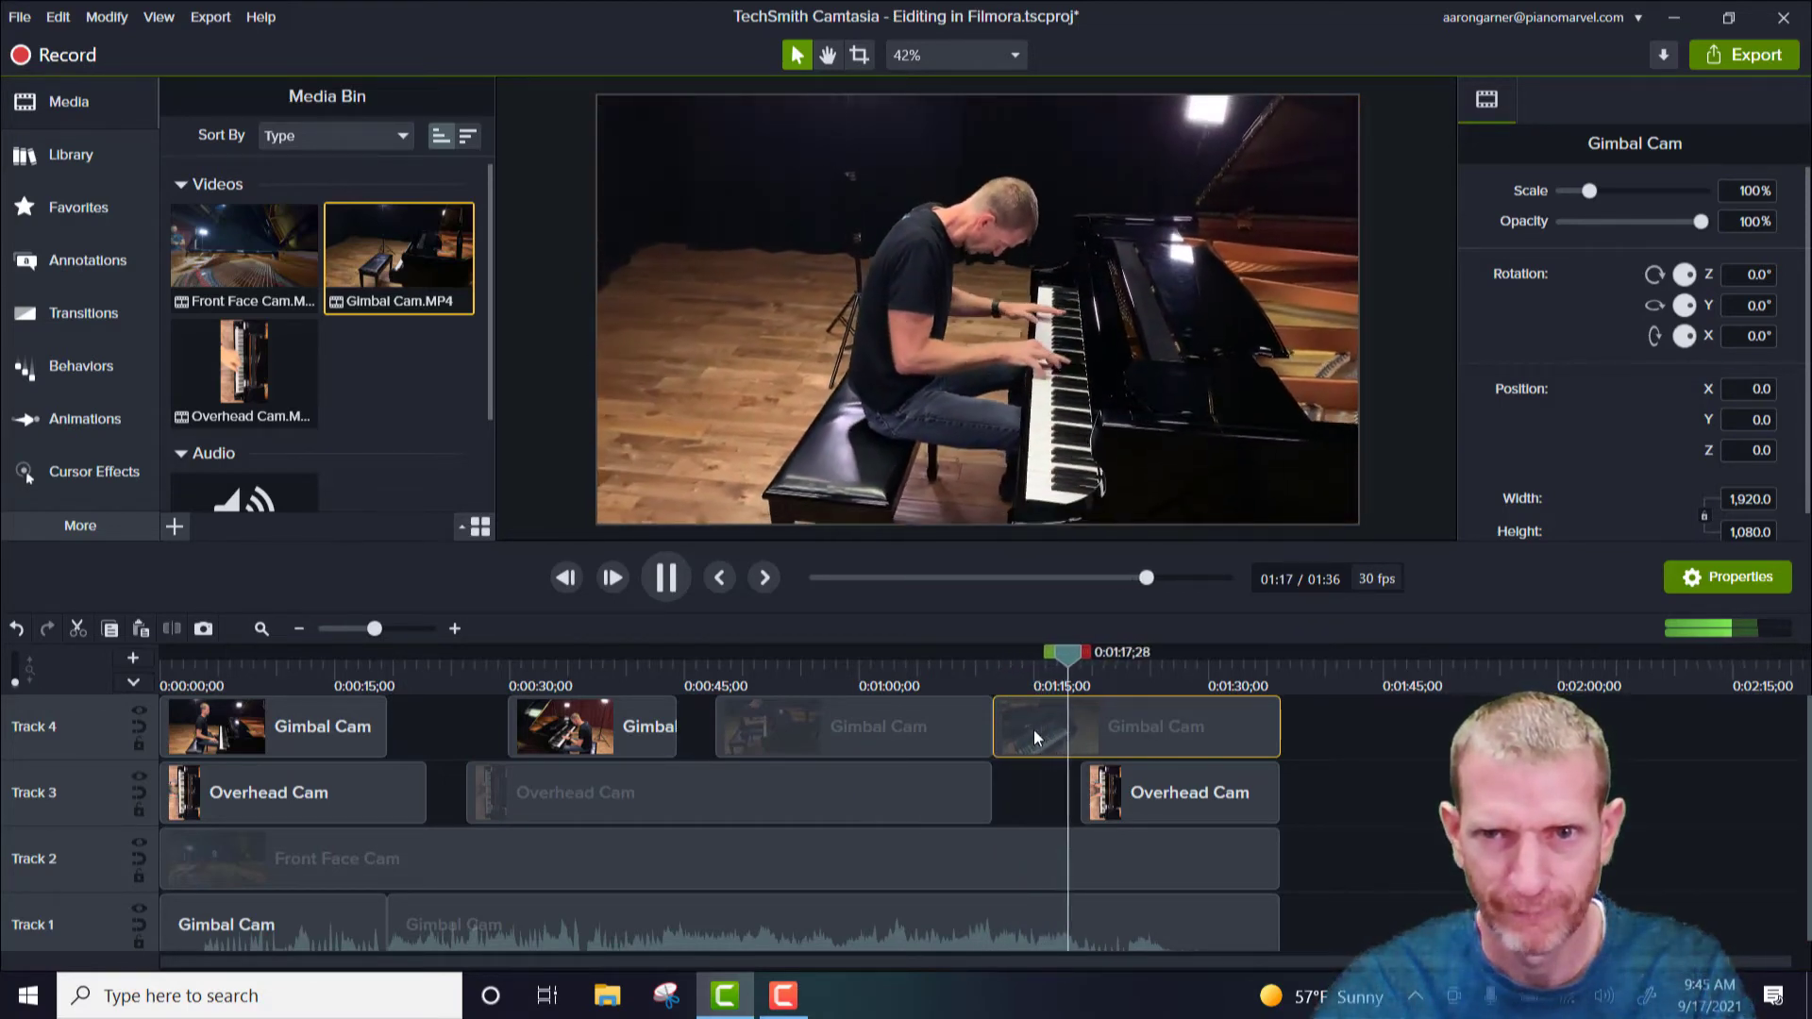
Play the last gimbal shot through to the end of the video and scrub the timeline from the start
key("space")
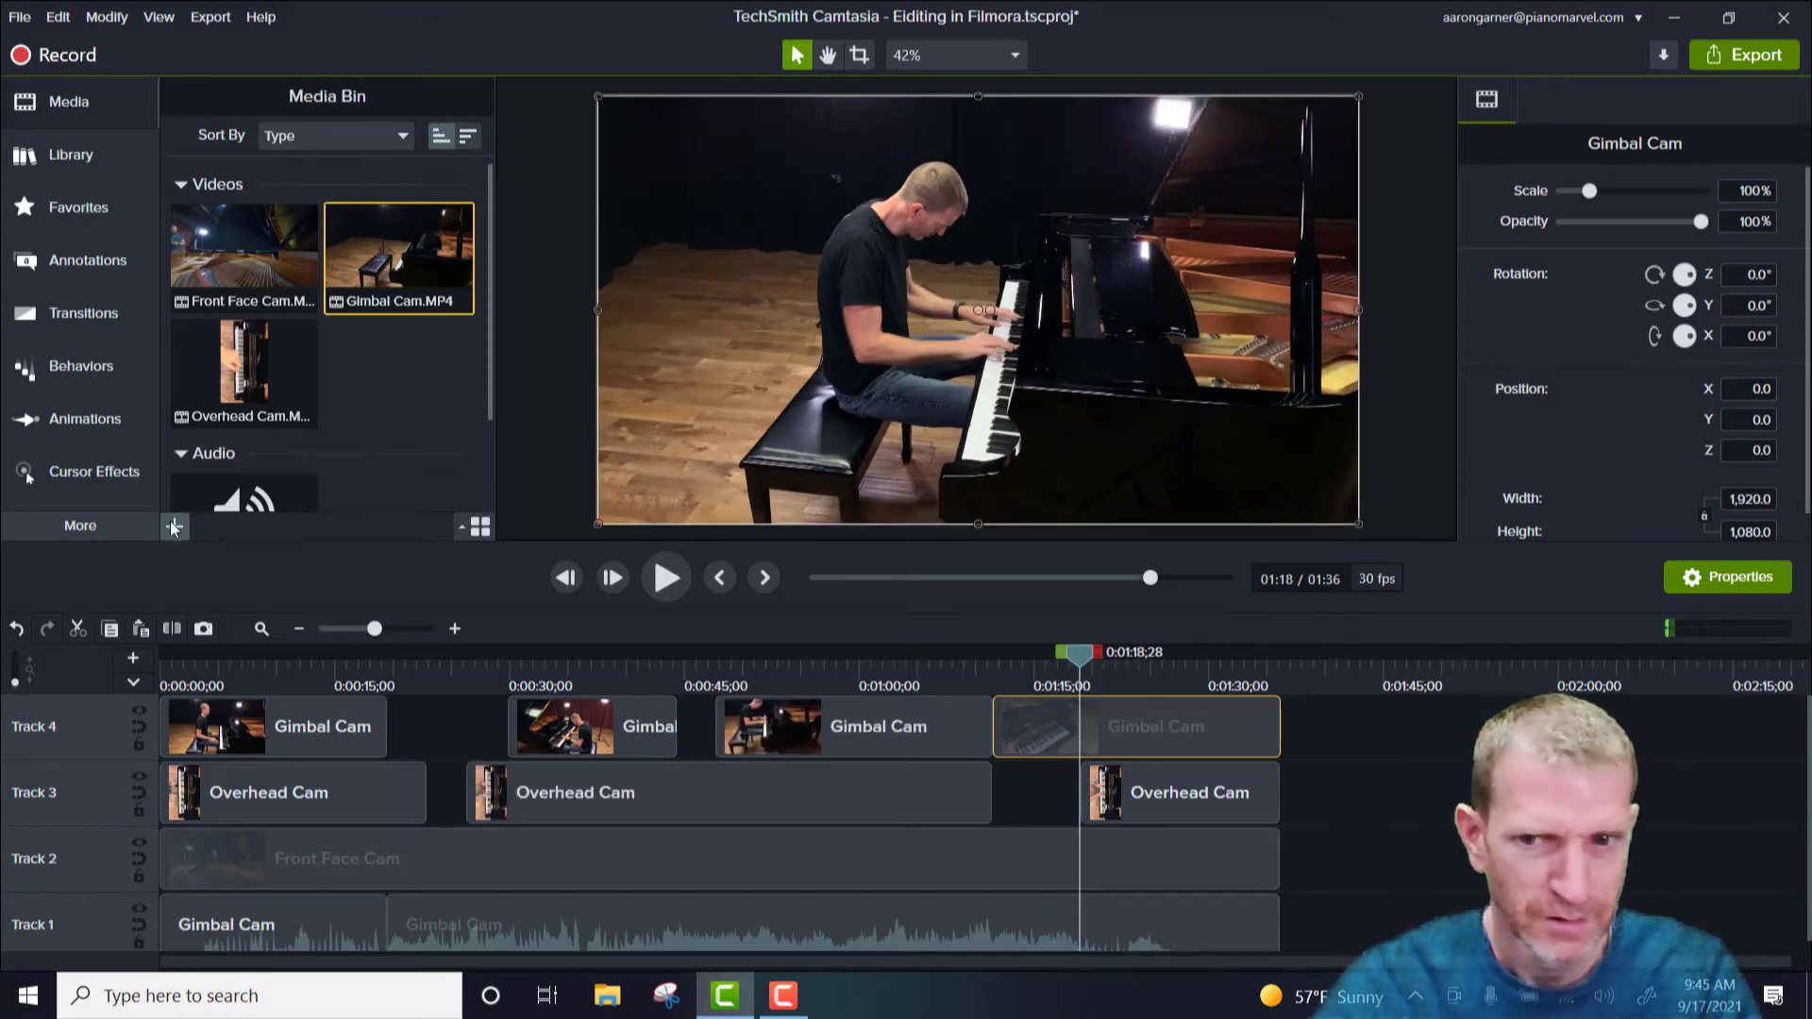
key("space")
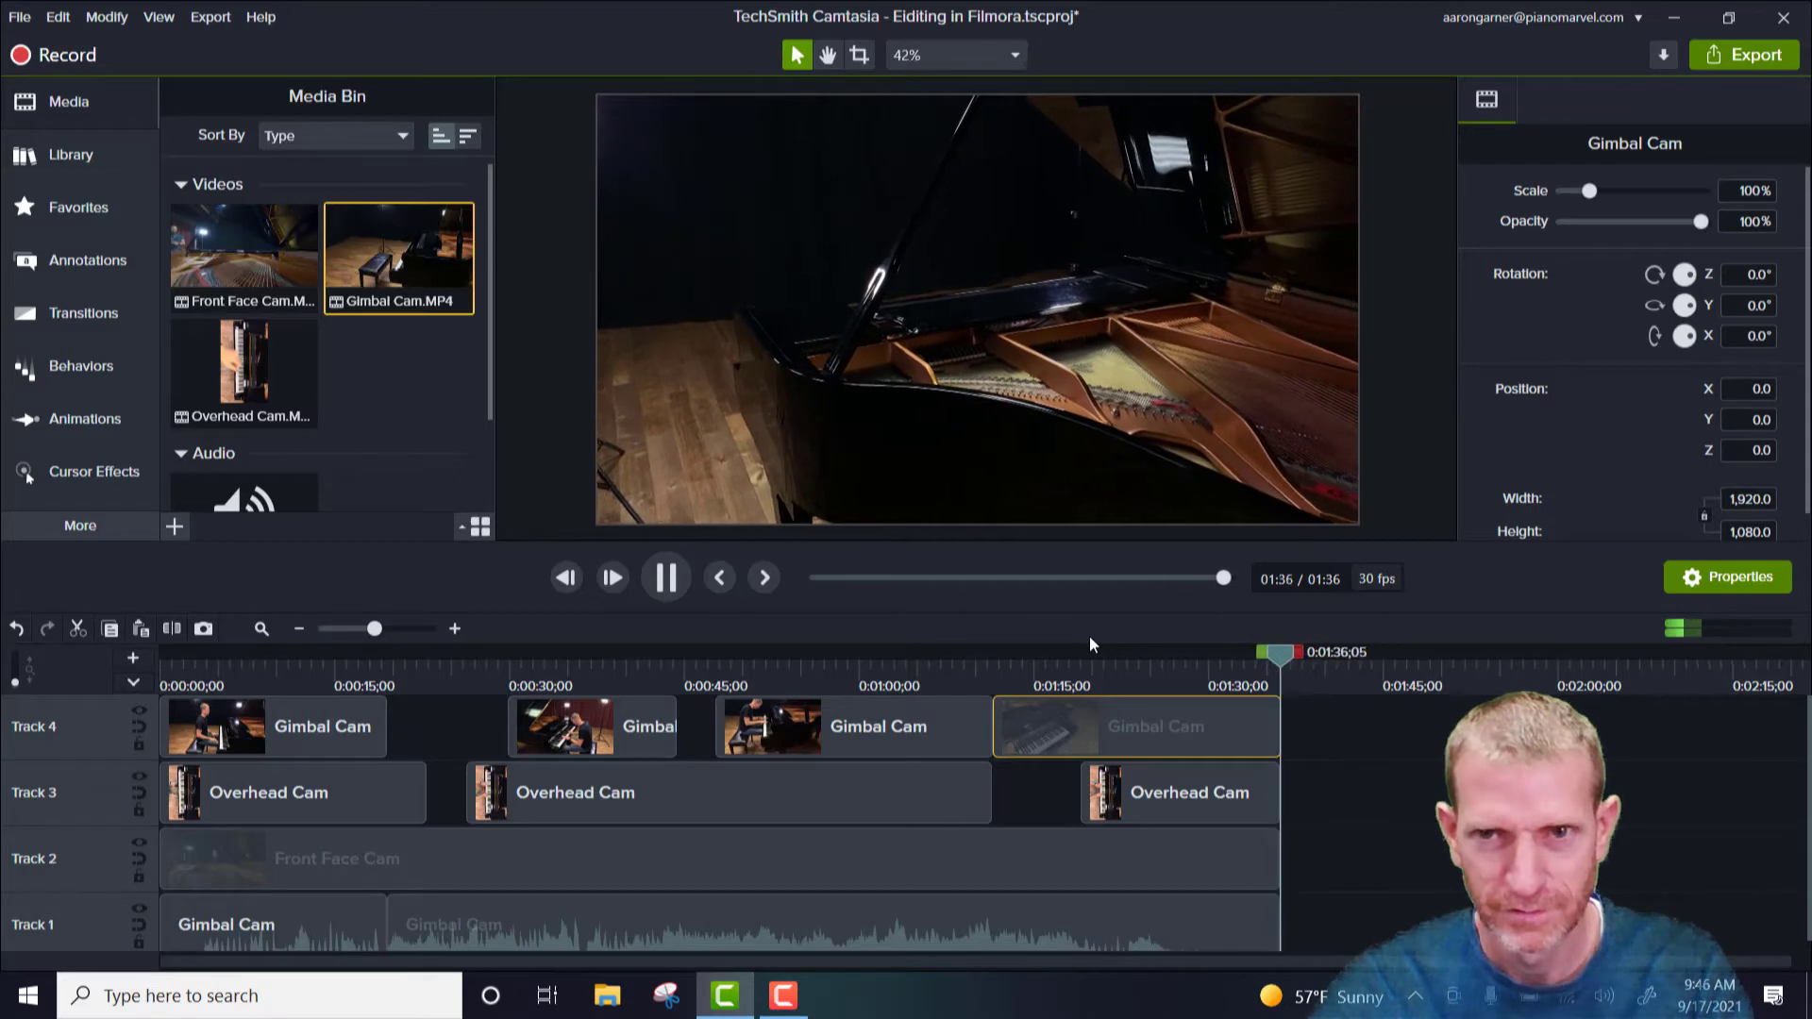
key("space")
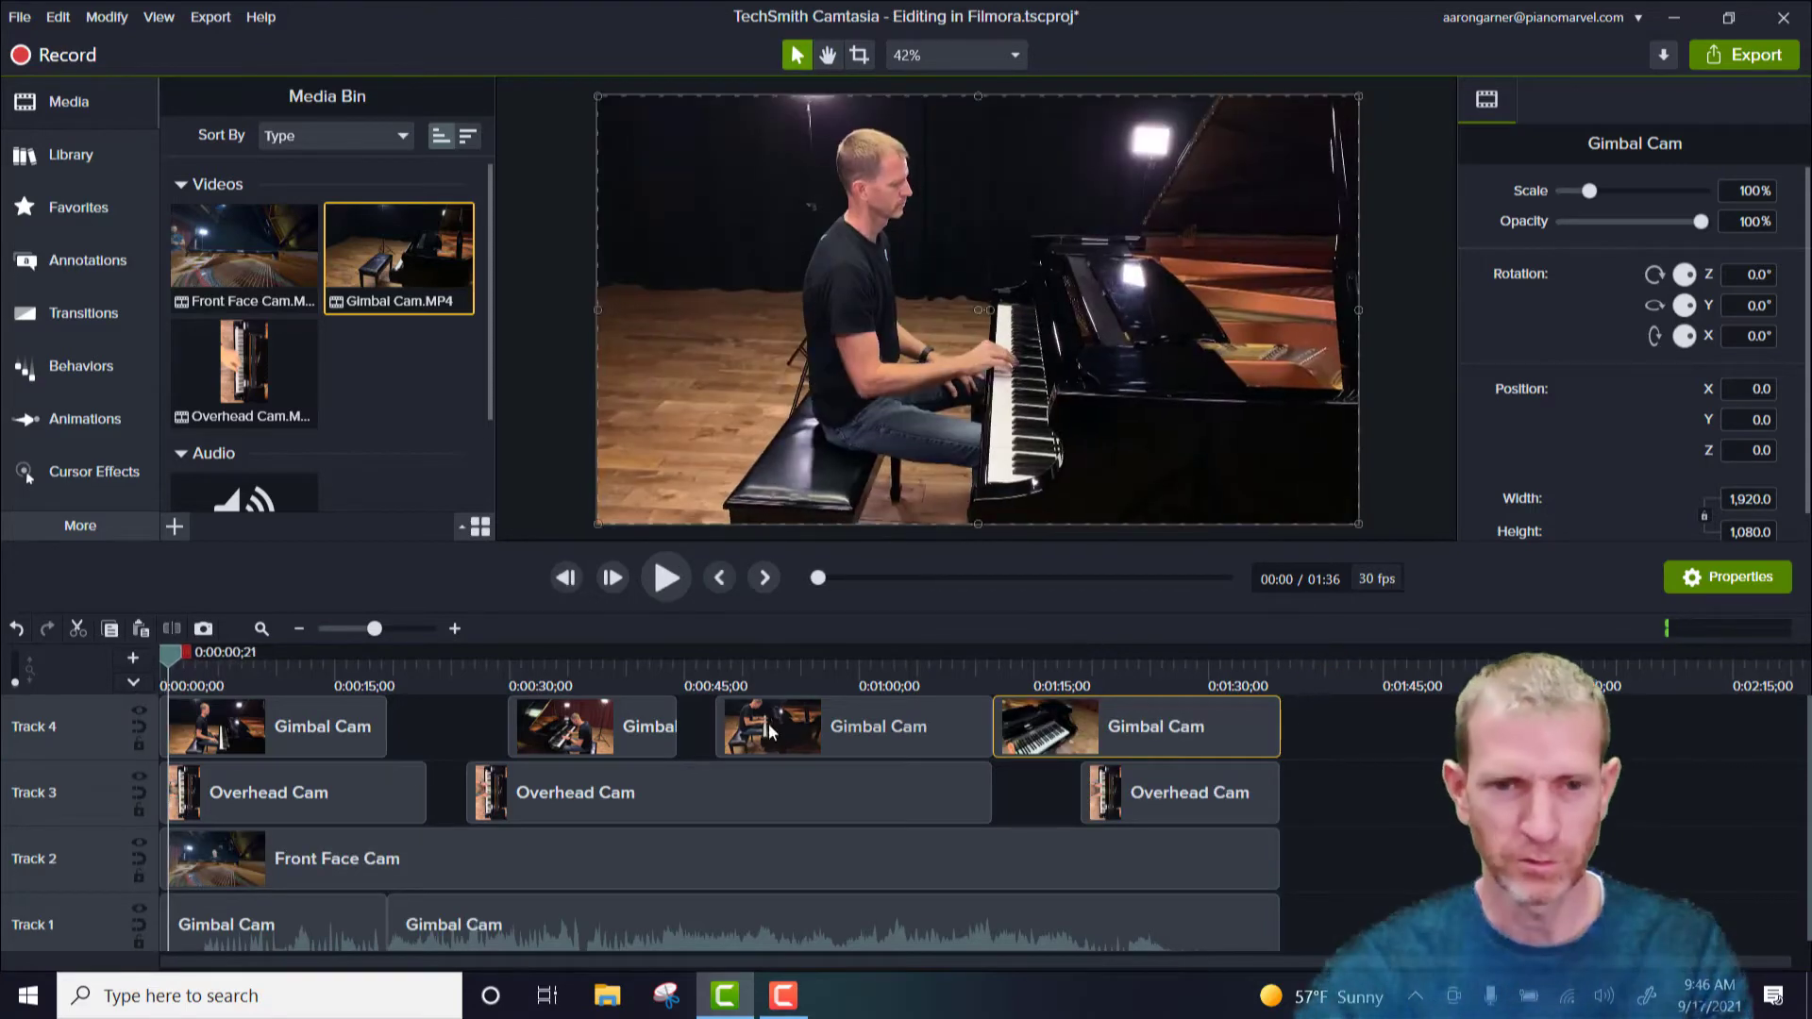
left_click_drag(161, 662, 1157, 864)
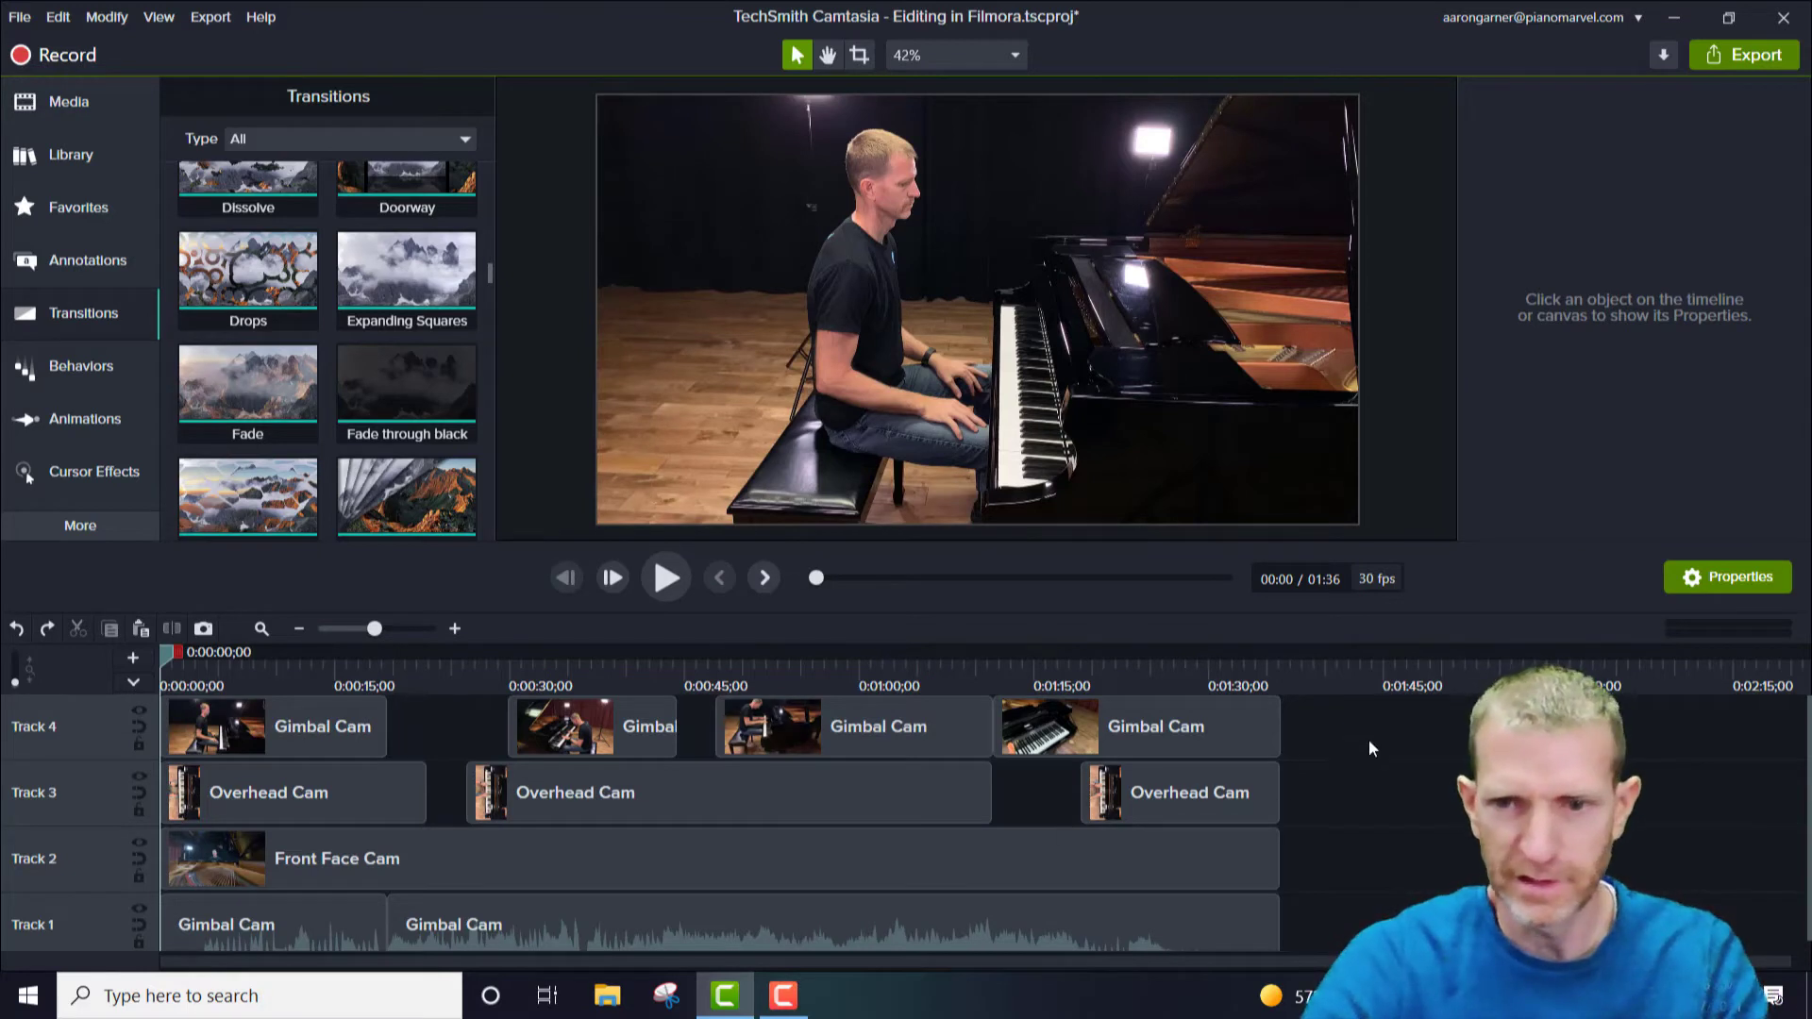
Group all the clips on the four tracks, scrub through the group, and return the playhead to the start
left_click_drag(1384, 711, 185, 1014)
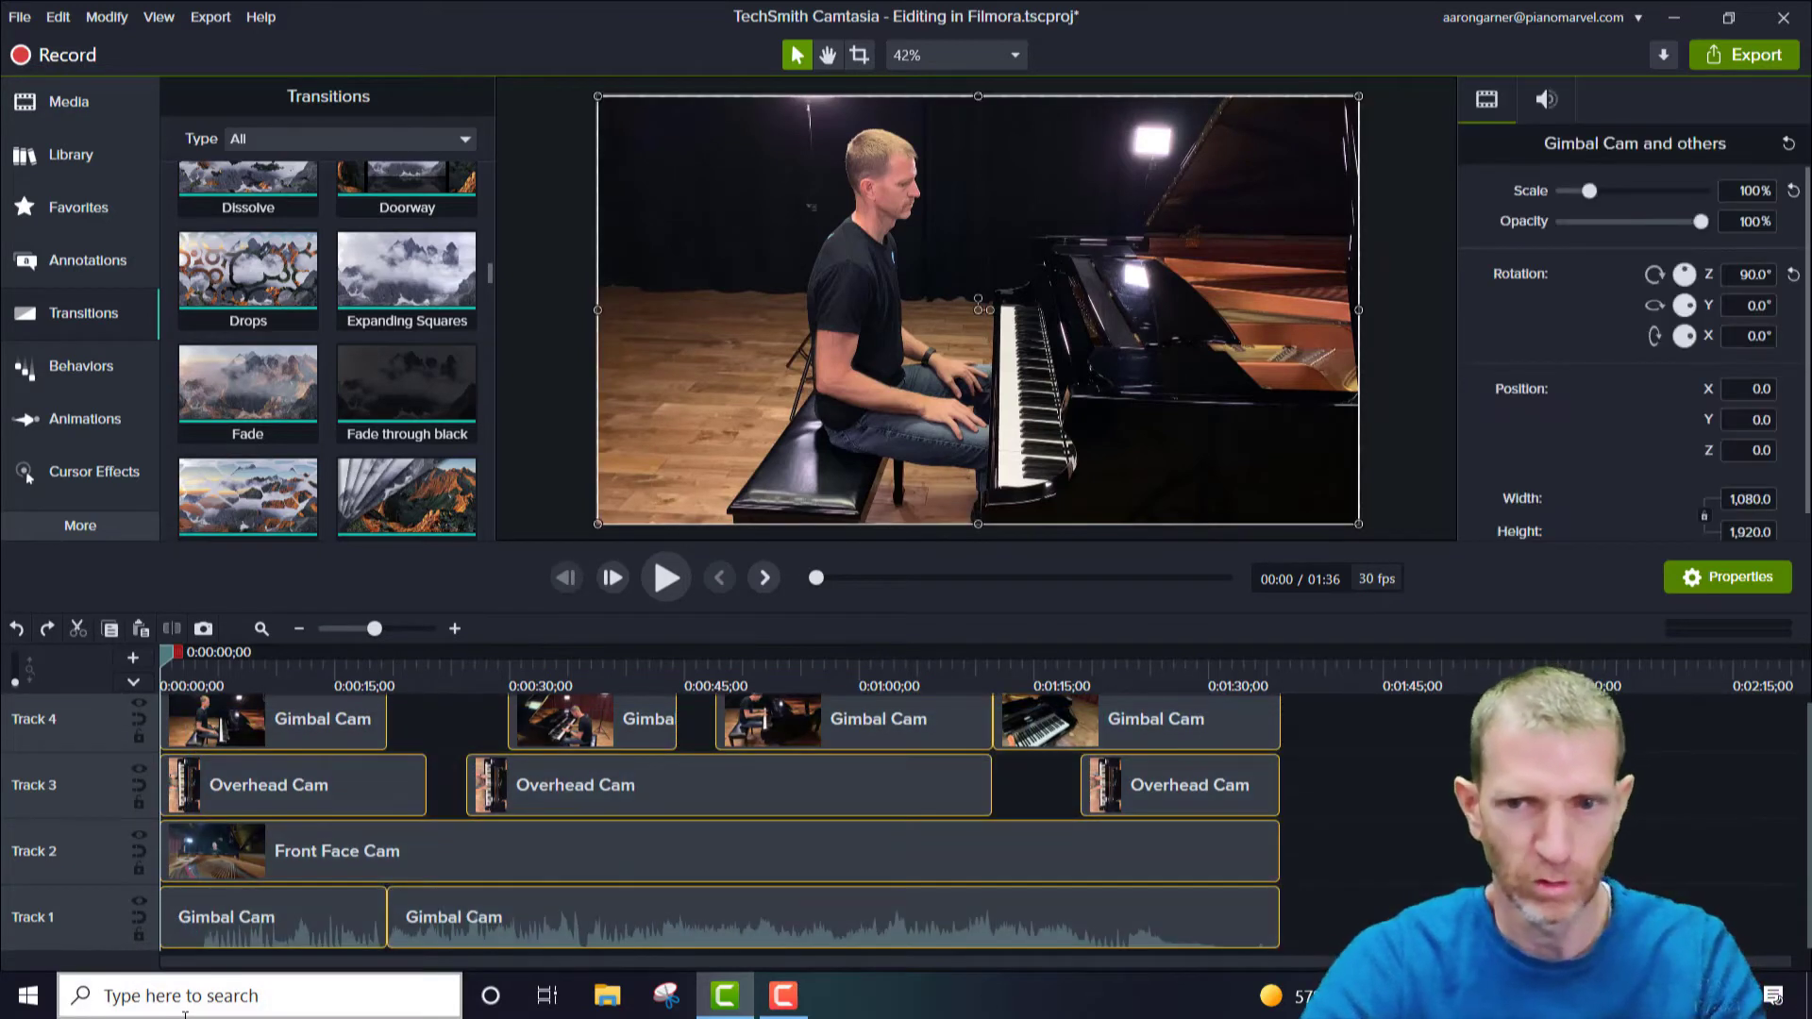
scroll(733, 915, "up", 1)
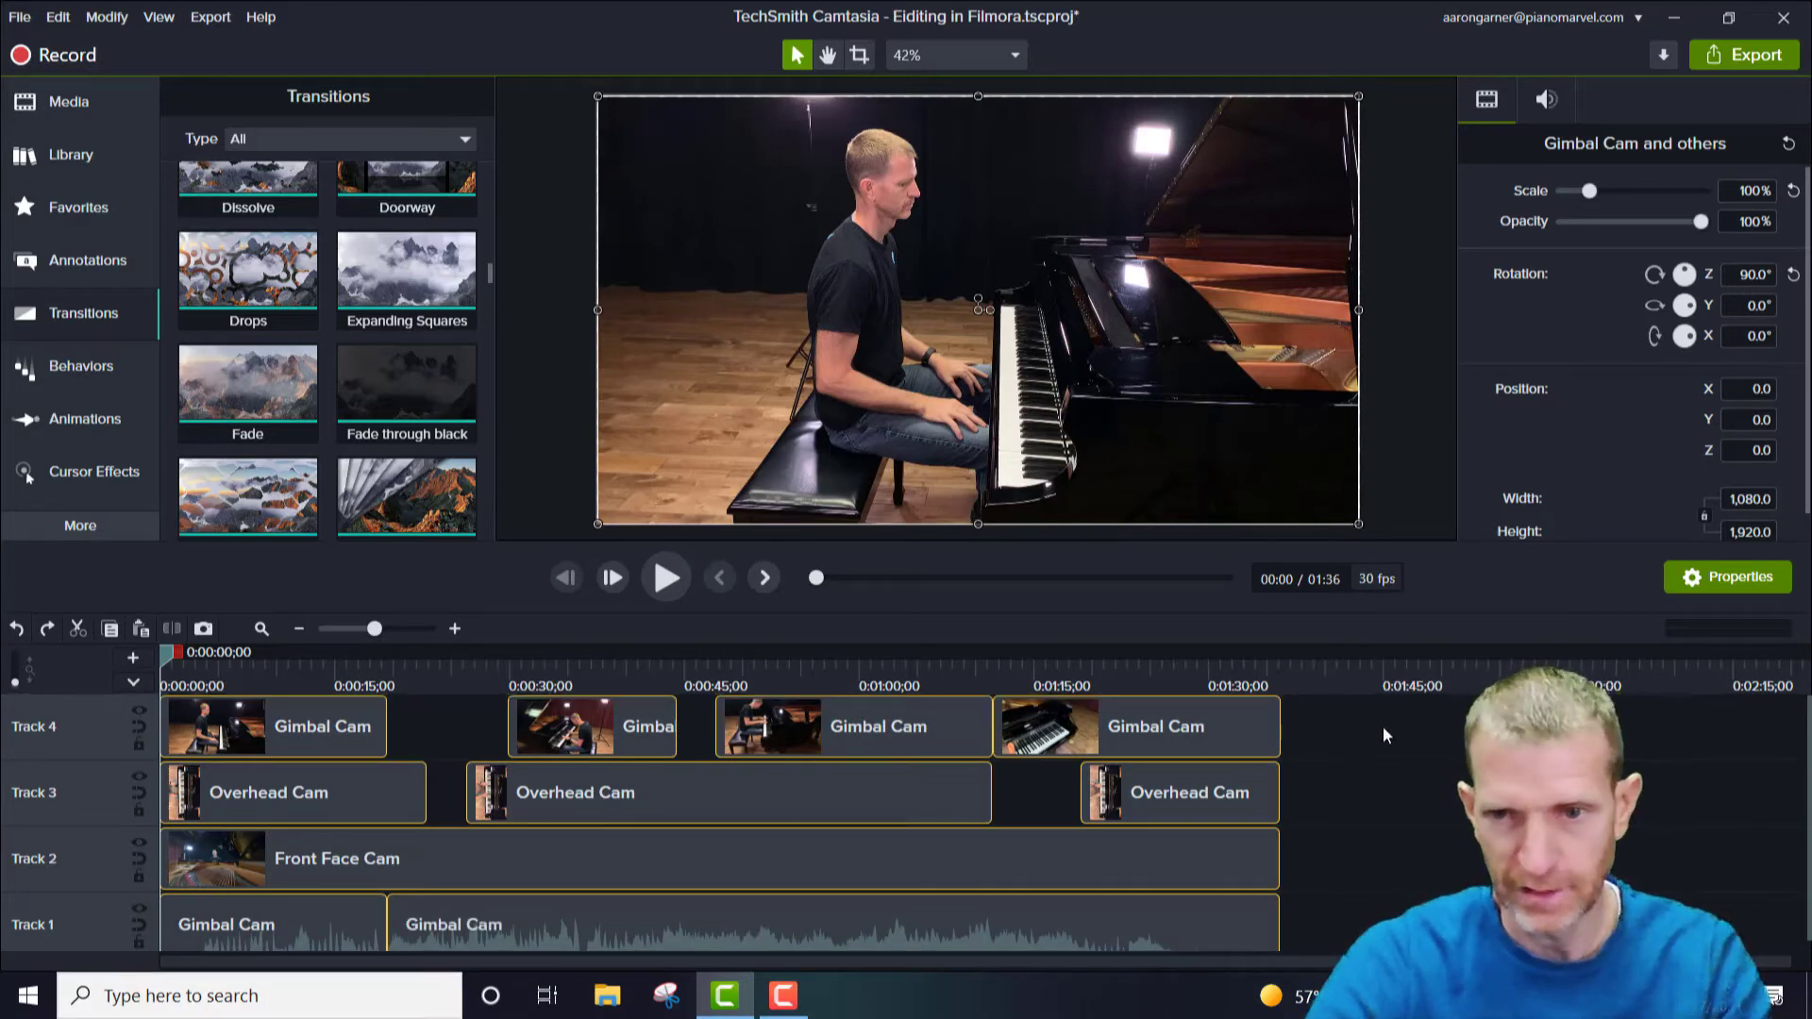
right_click(337, 721)
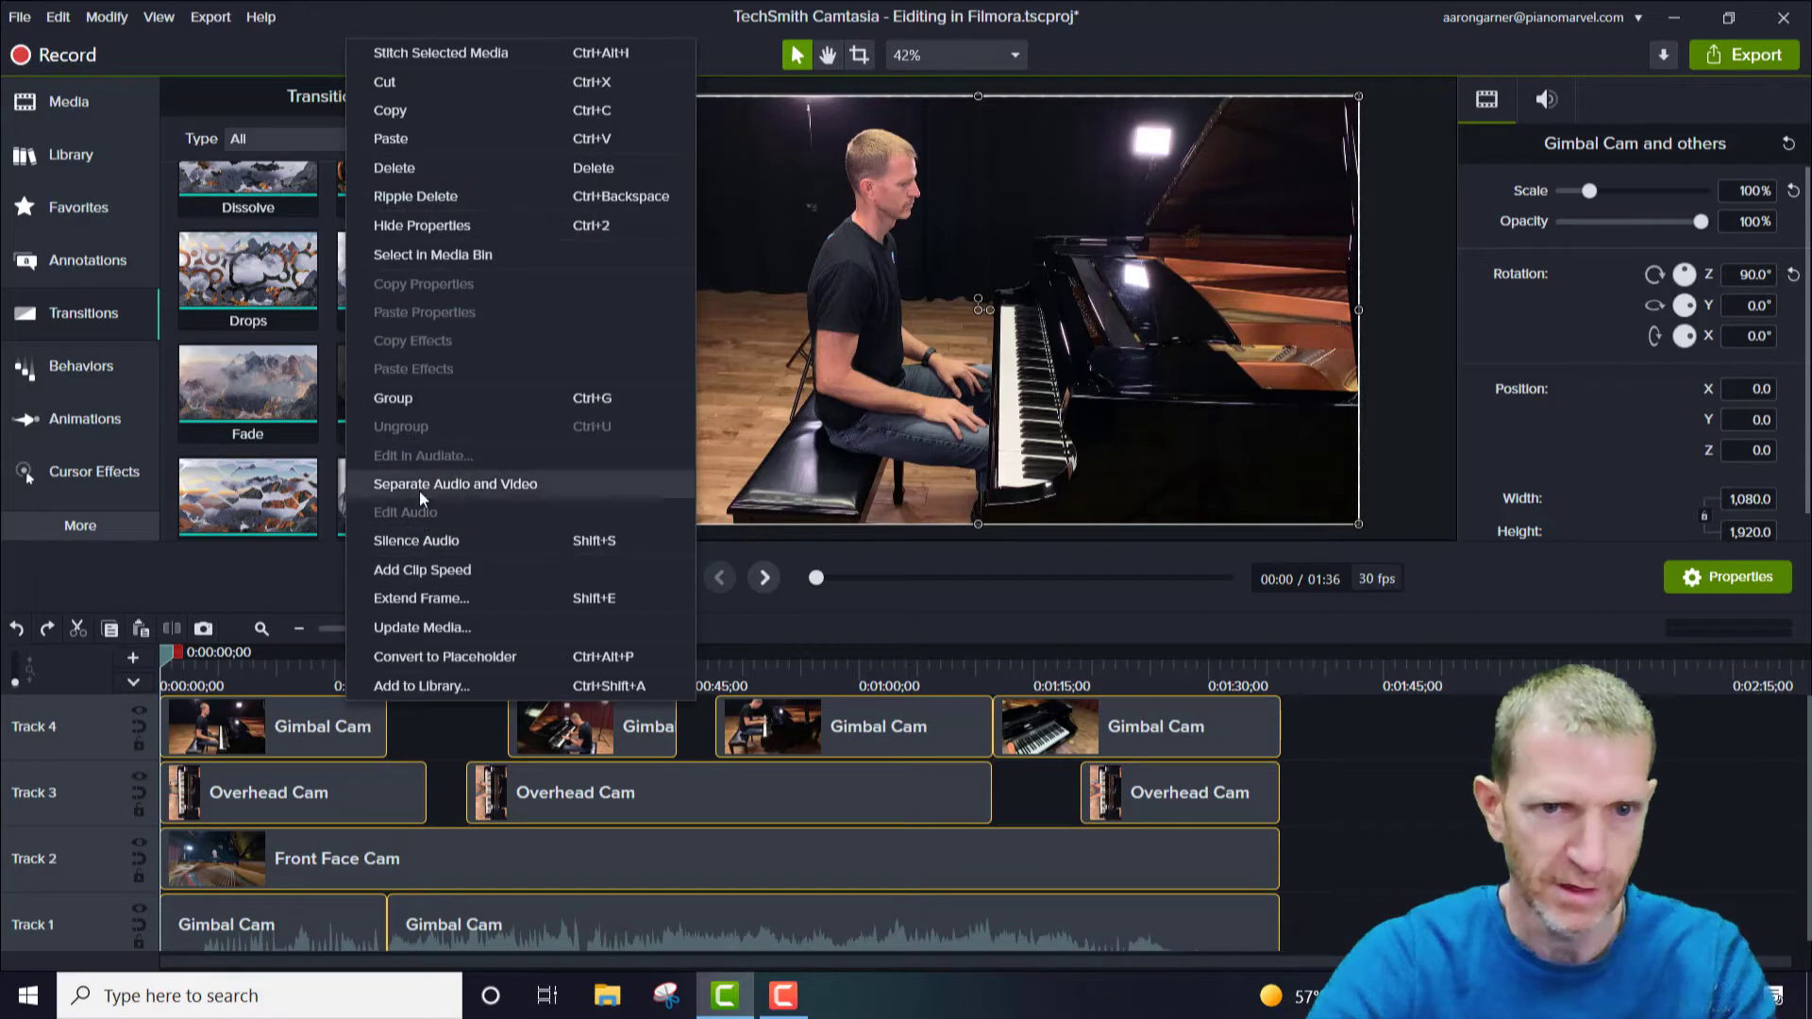
left_click(415, 397)
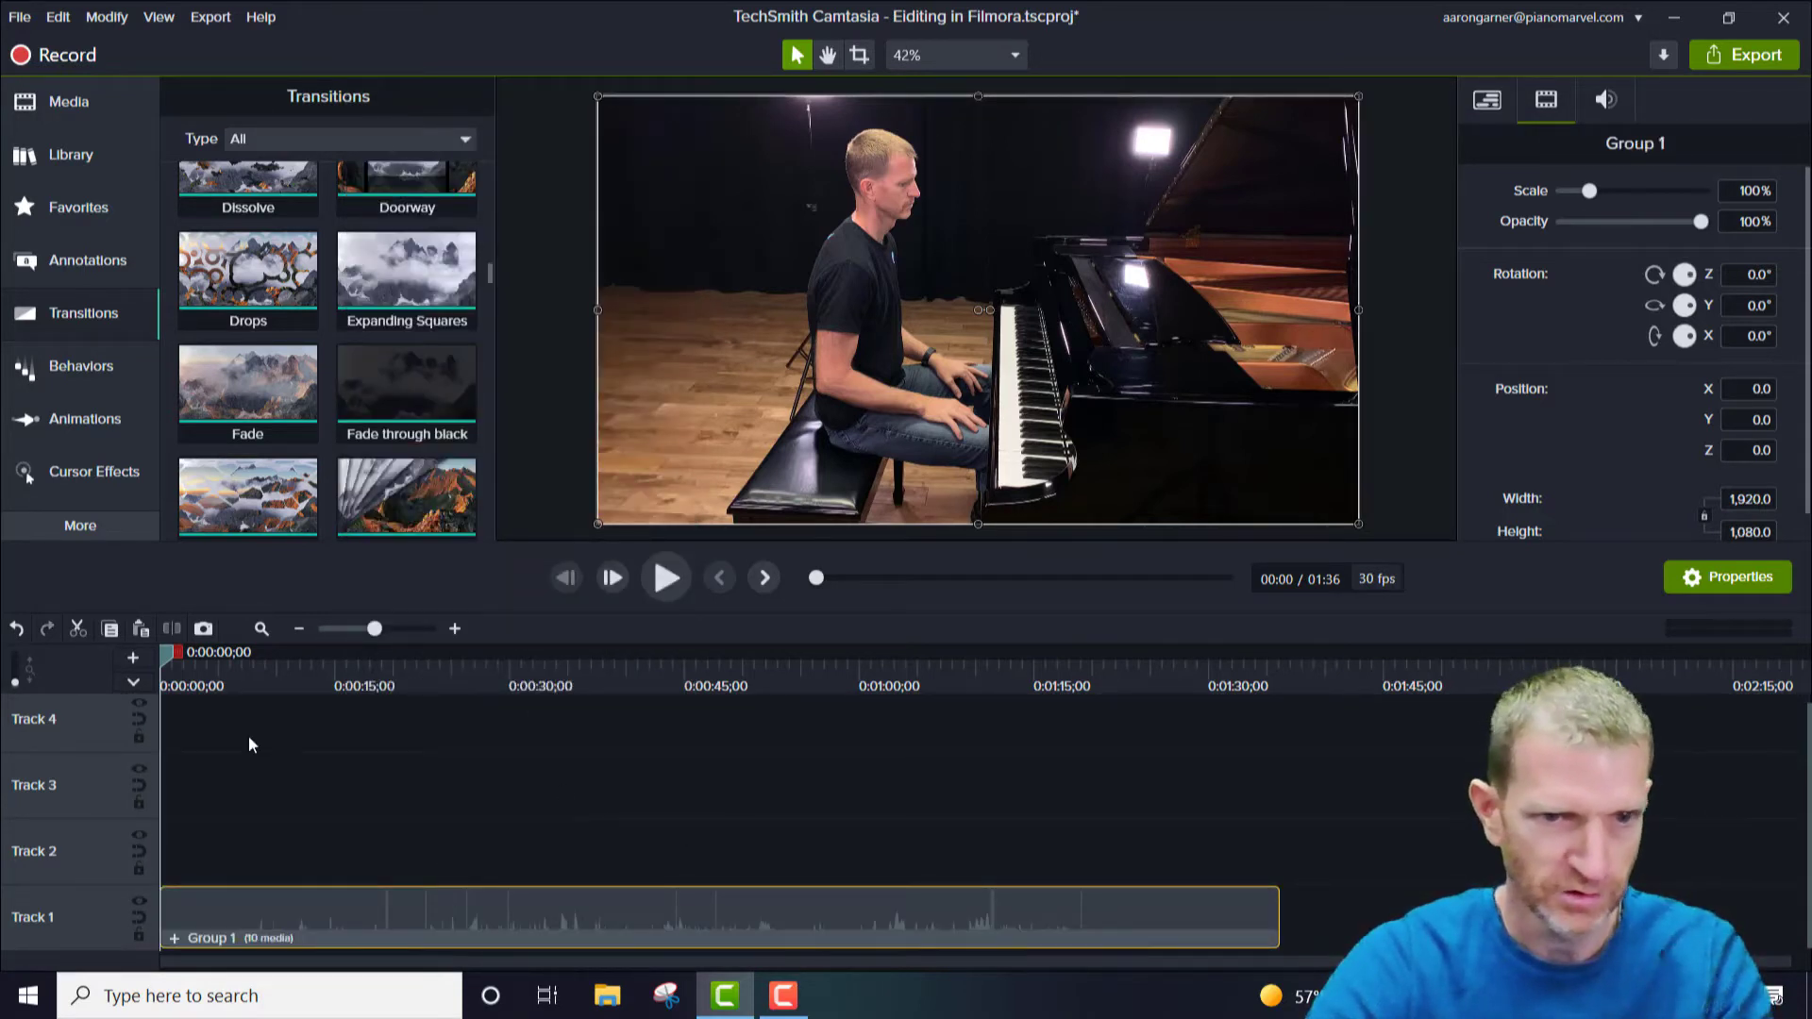
left_click_drag(156, 655, 752, 694)
key("ctrl+Home")
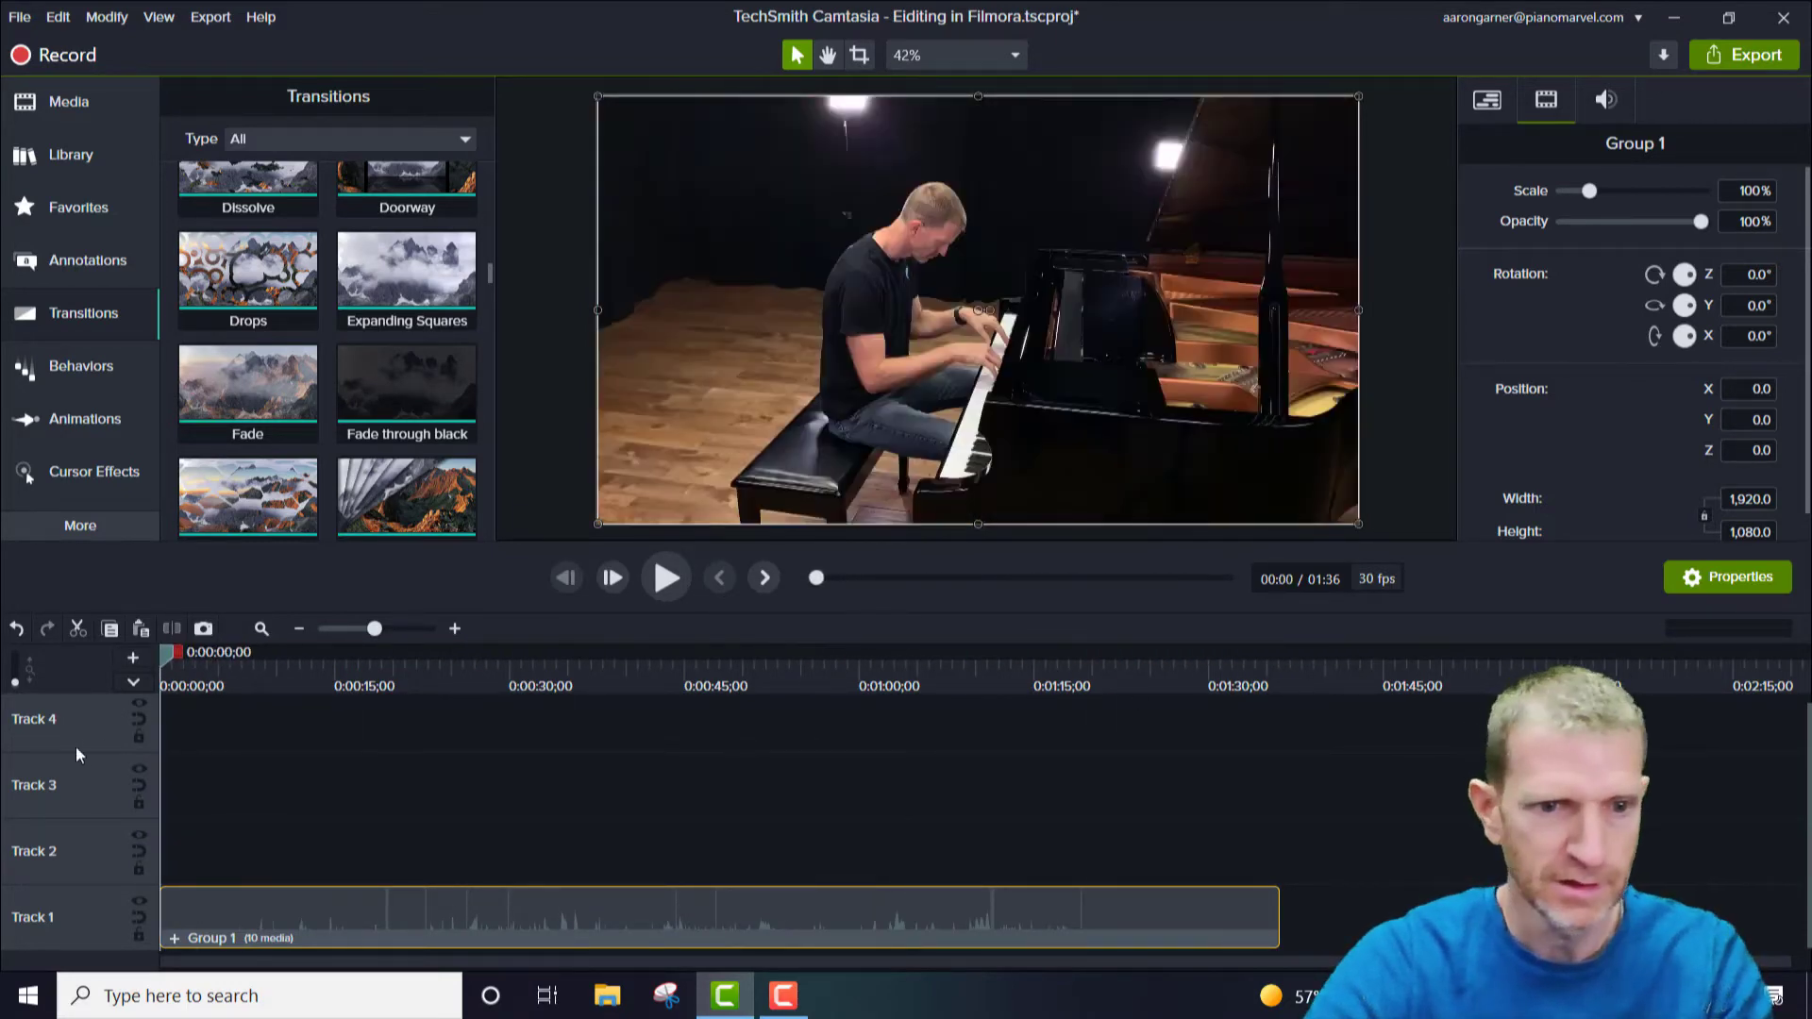
Add a Fade transition to both ends of the group and preview the opening and the ending from about 0:01:33
left_click(71, 316)
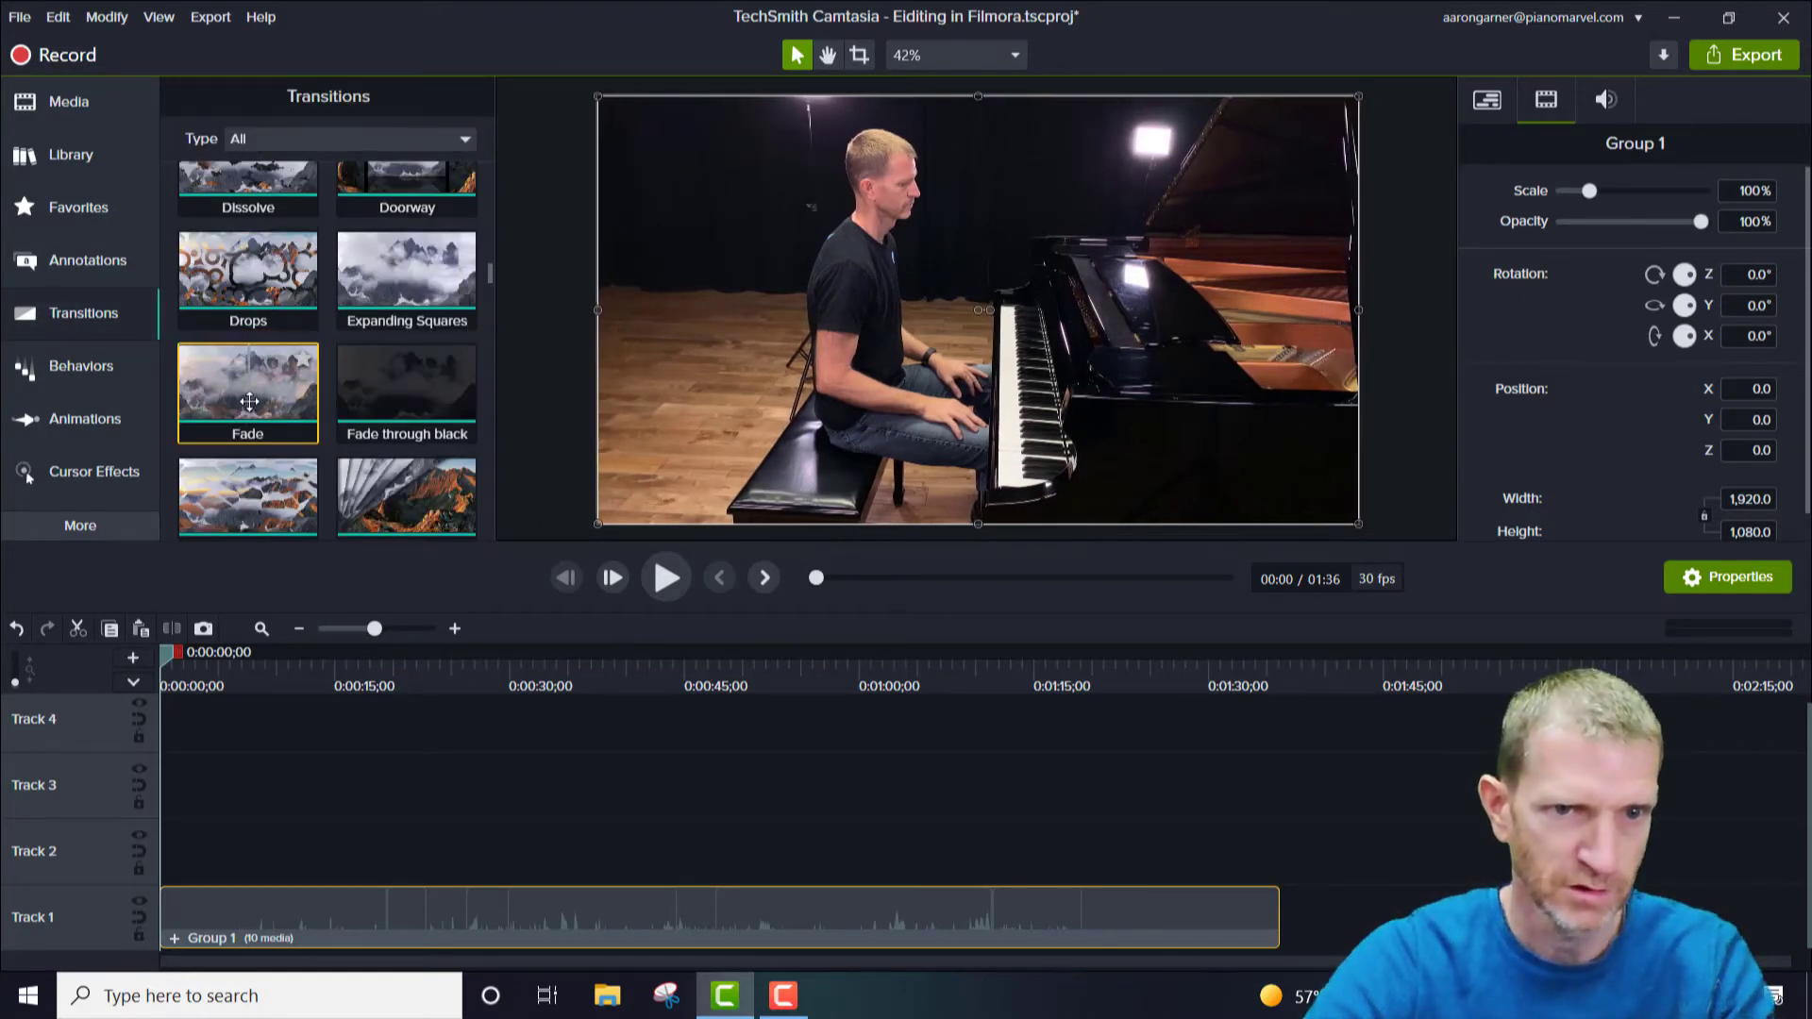
left_click_drag(250, 402, 1253, 909)
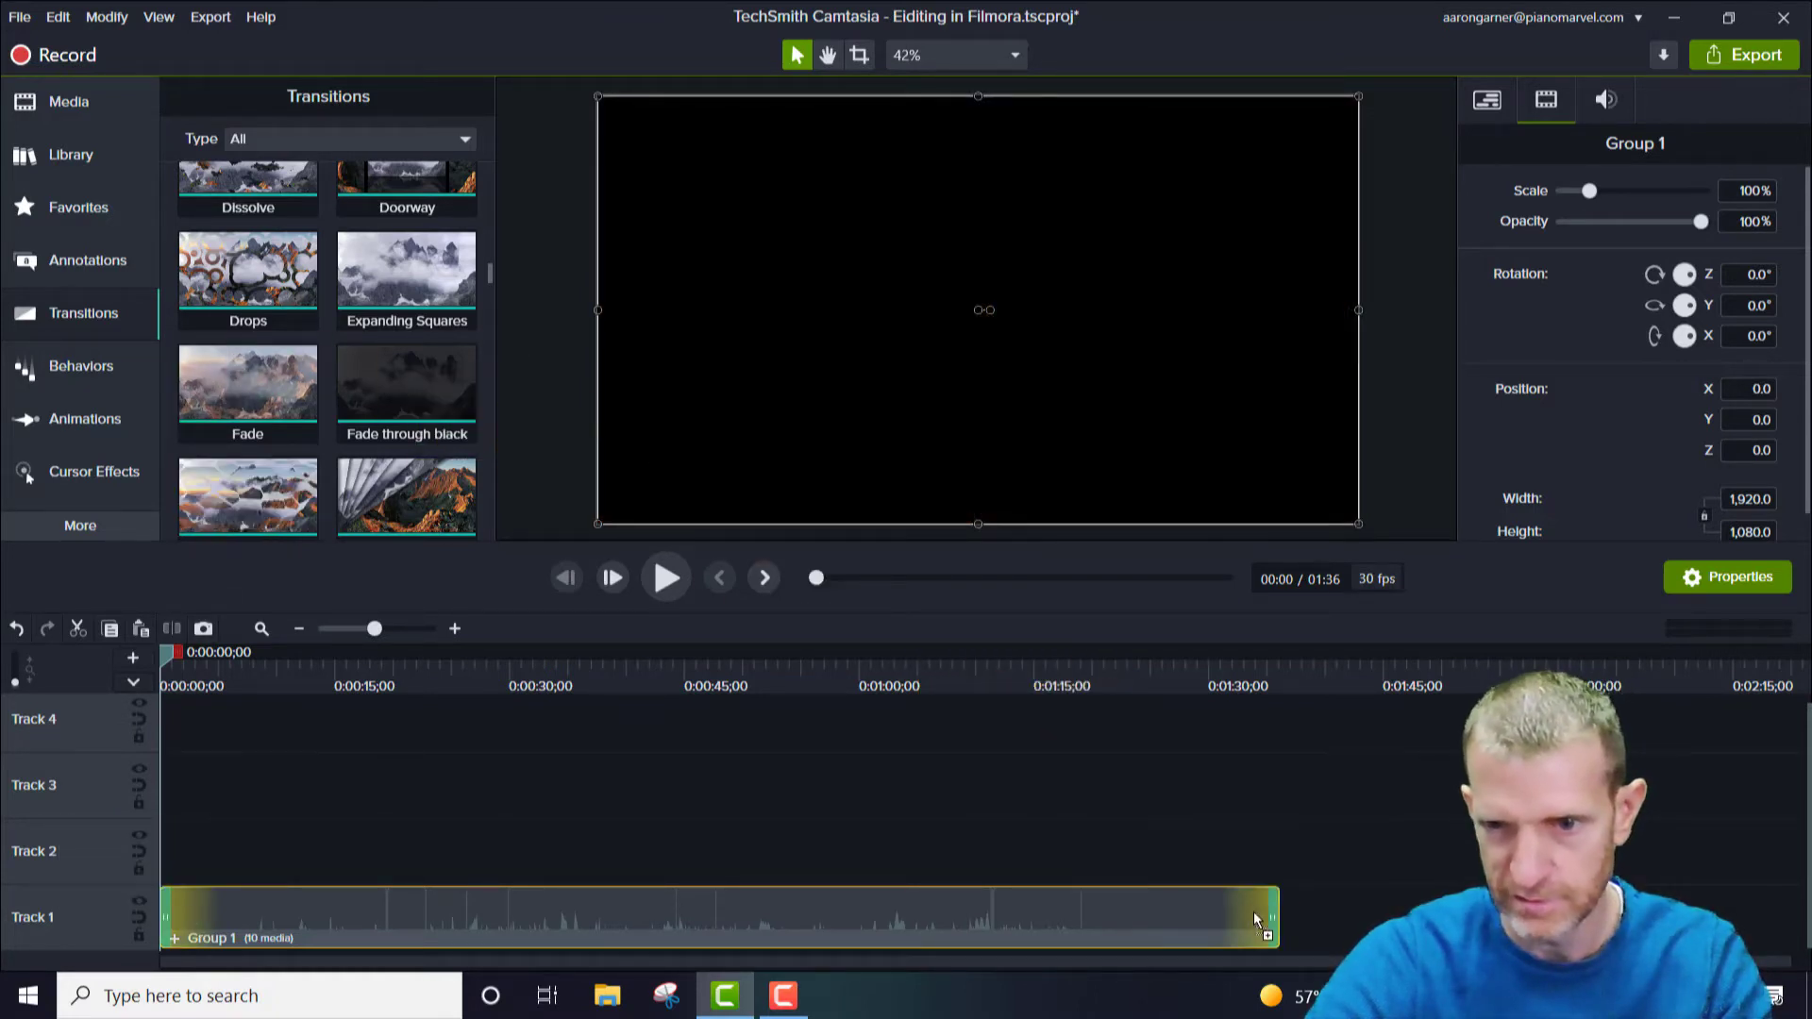
key("space")
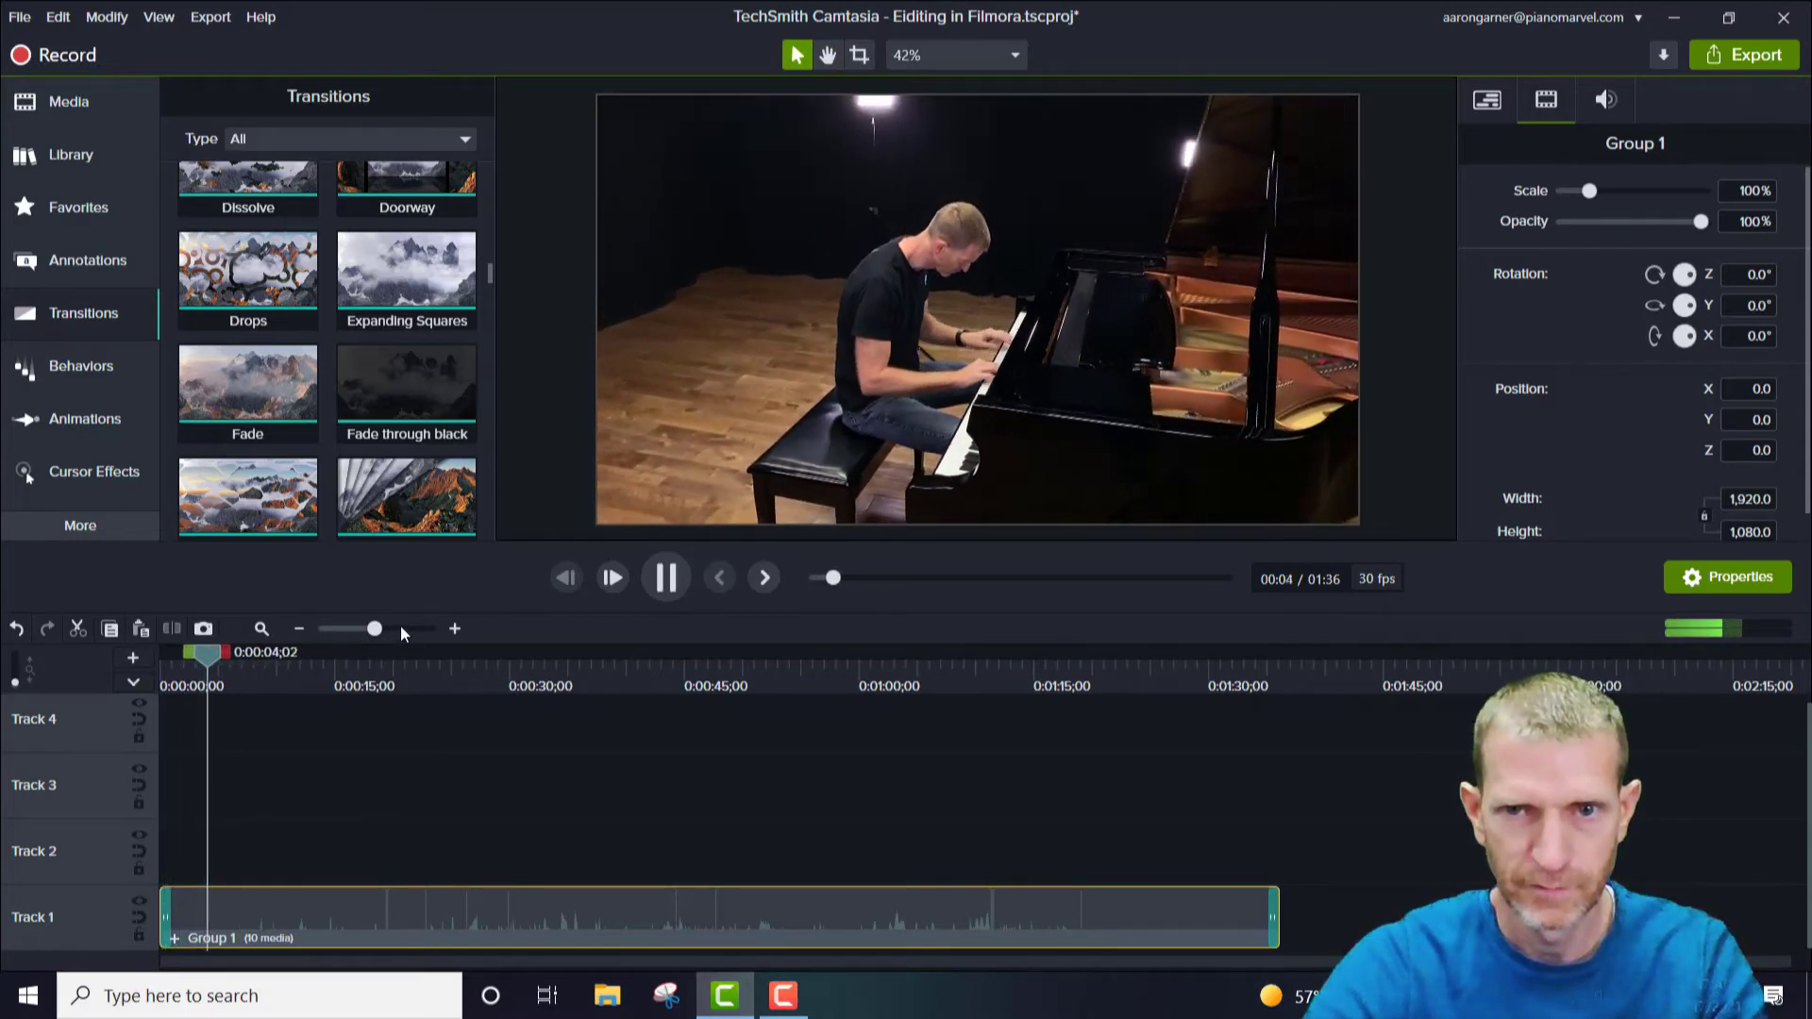
key("space")
left_click_drag(232, 667, 1249, 704)
key("space")
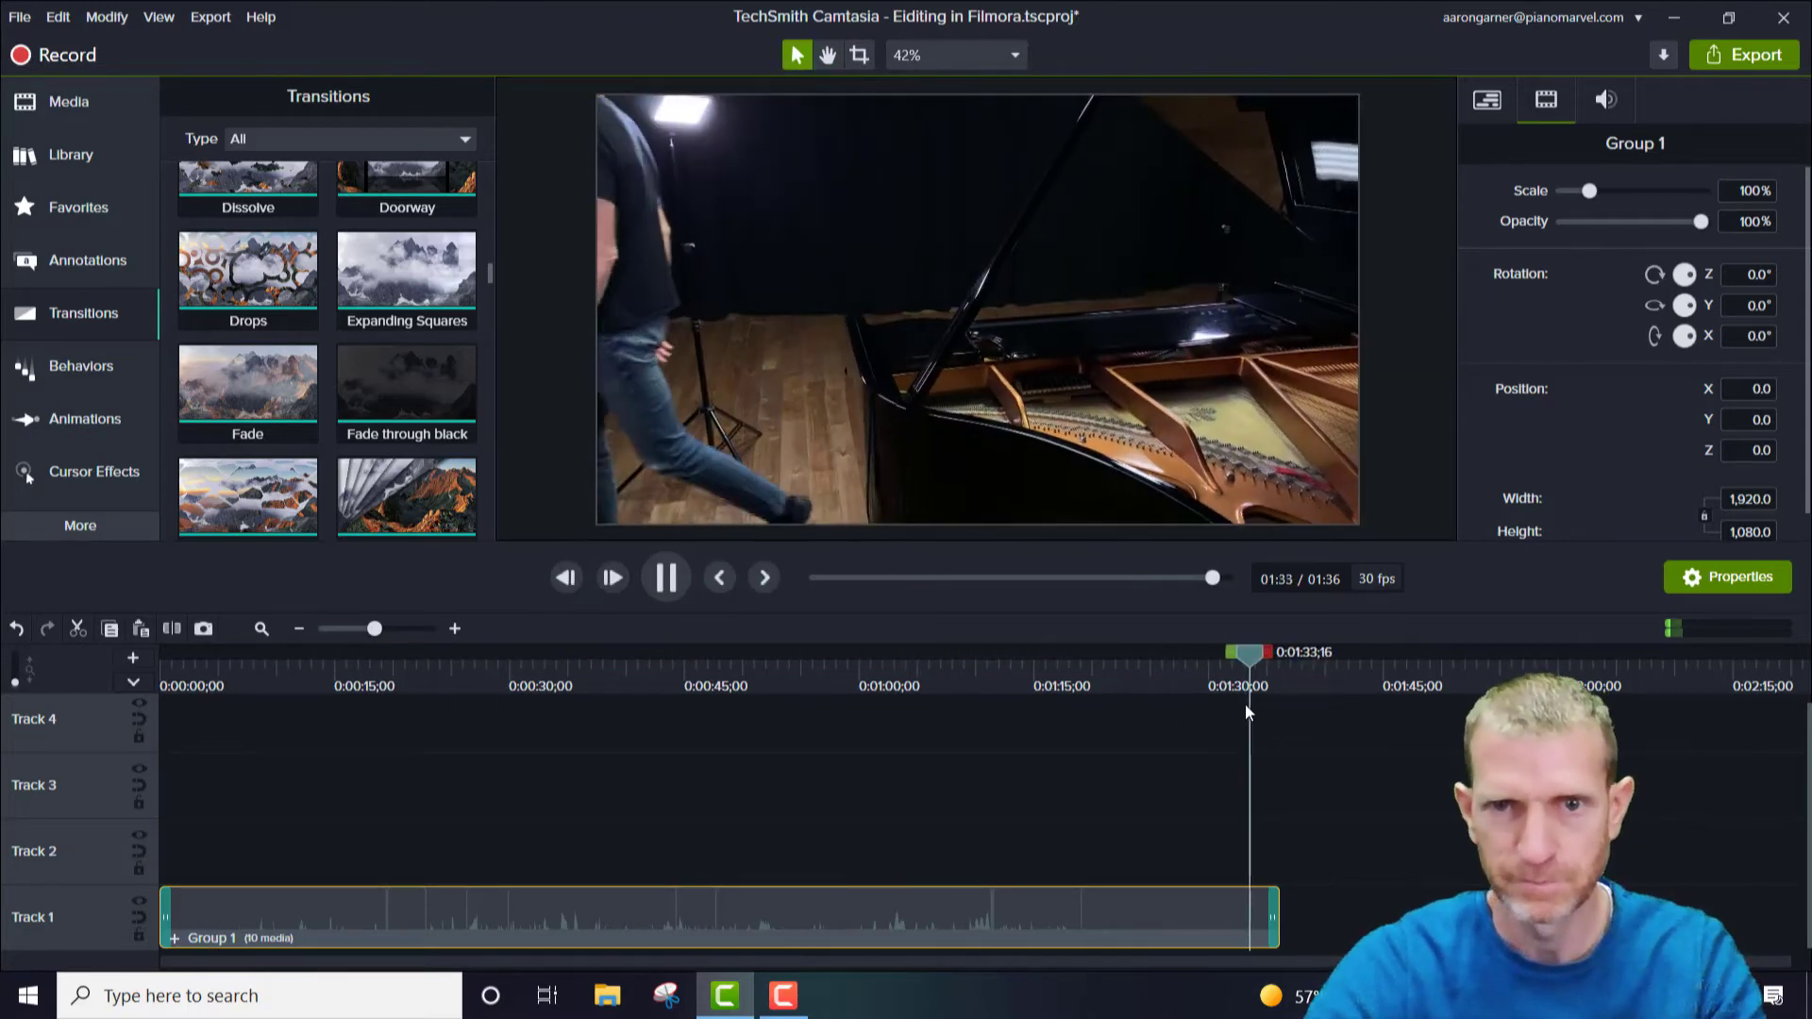
Try to trim the end of the group back to about 0:01:34, and undo the trim
key("space")
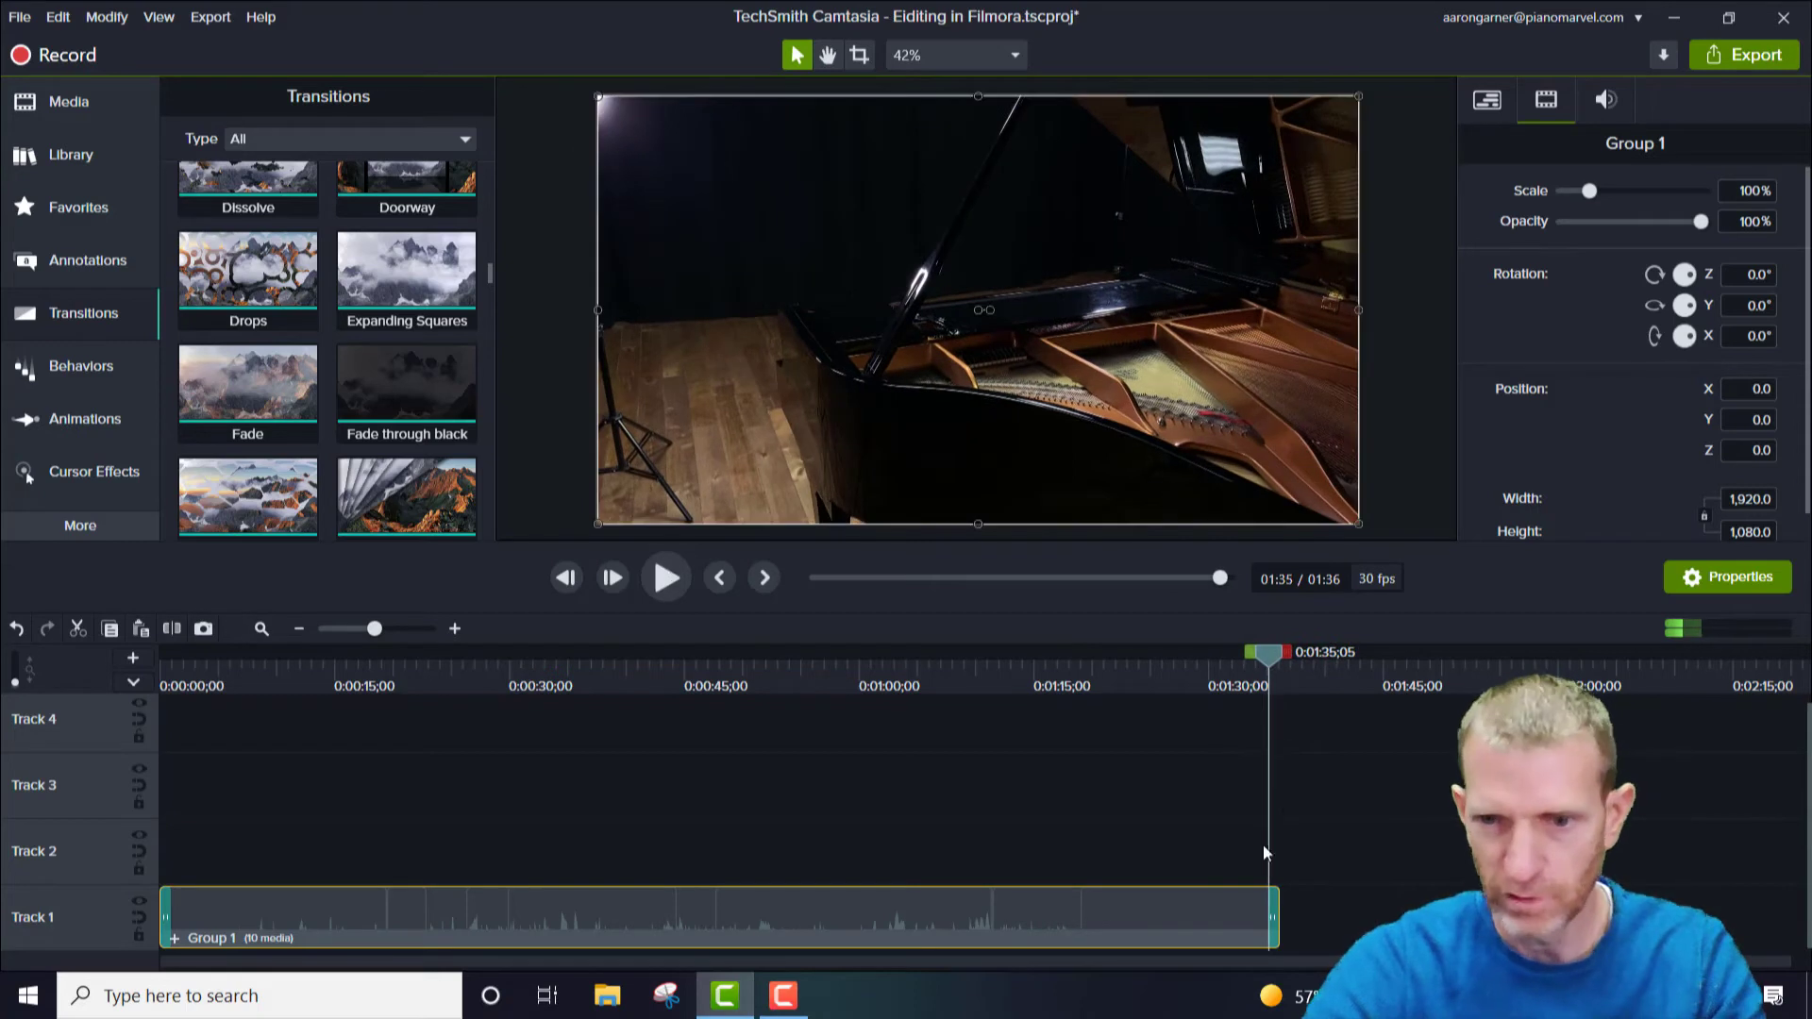
left_click_drag(1270, 653, 1240, 673)
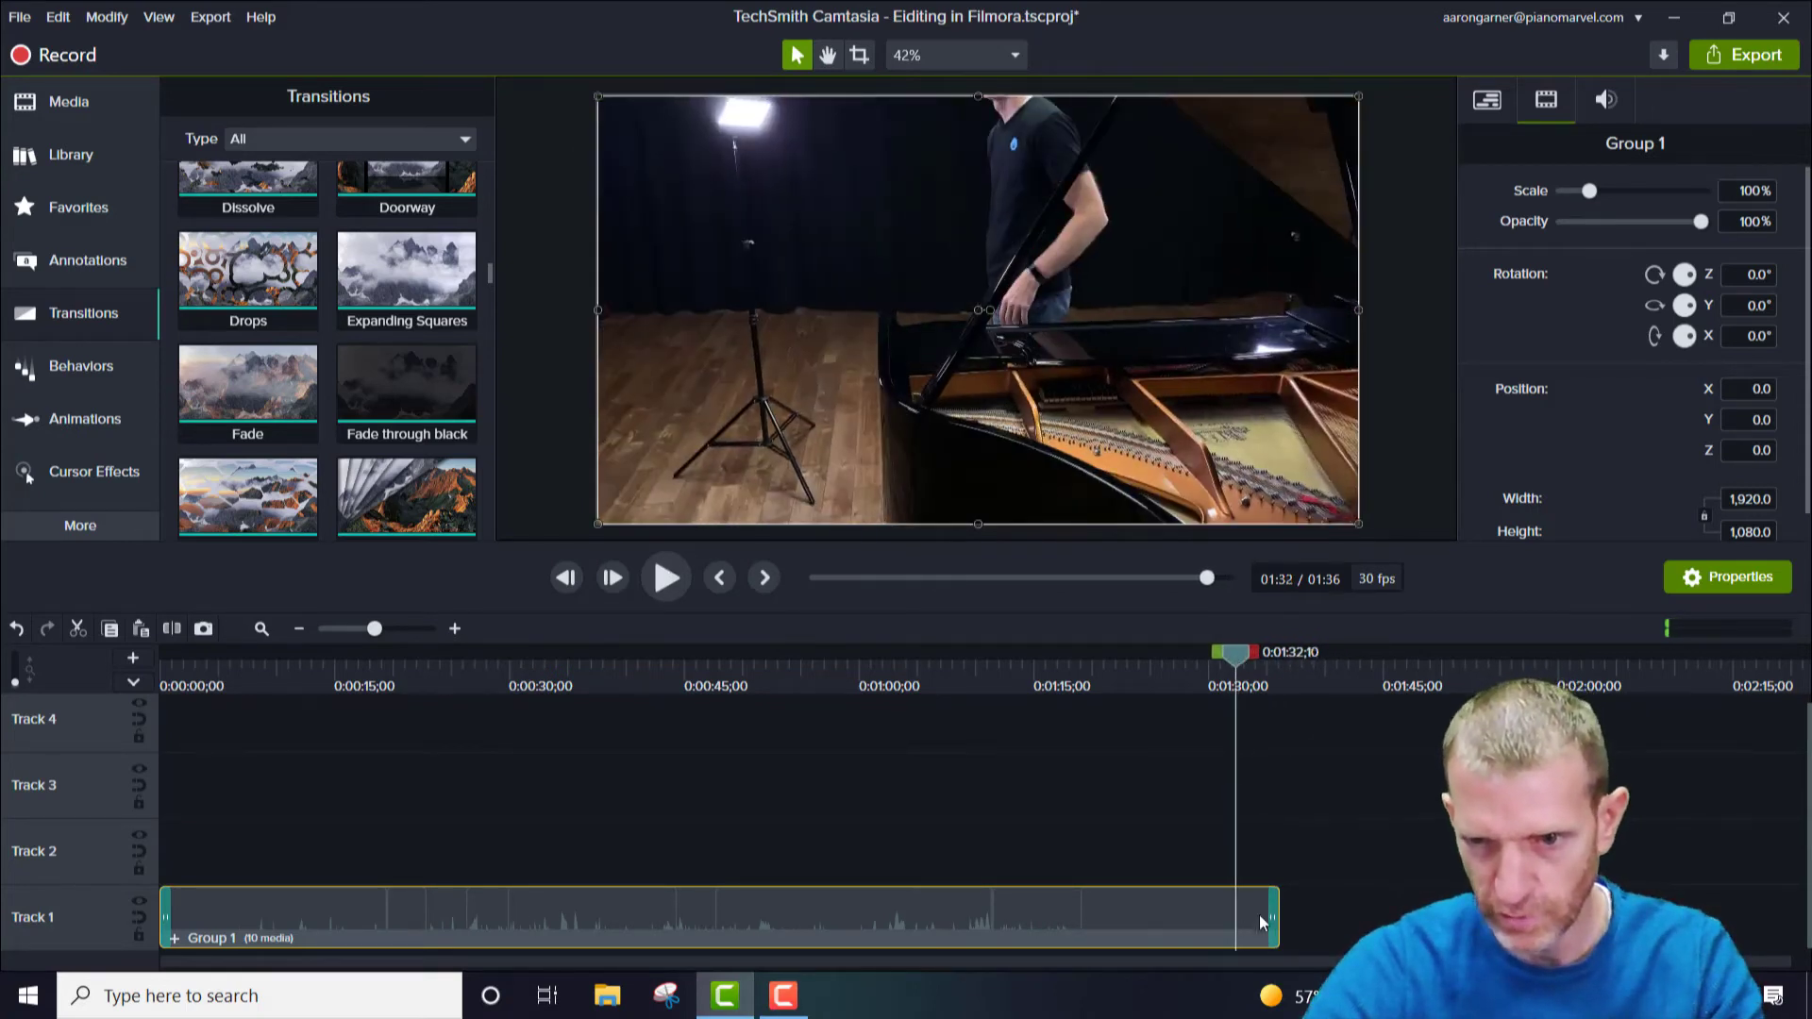
left_click_drag(1277, 918, 1265, 920)
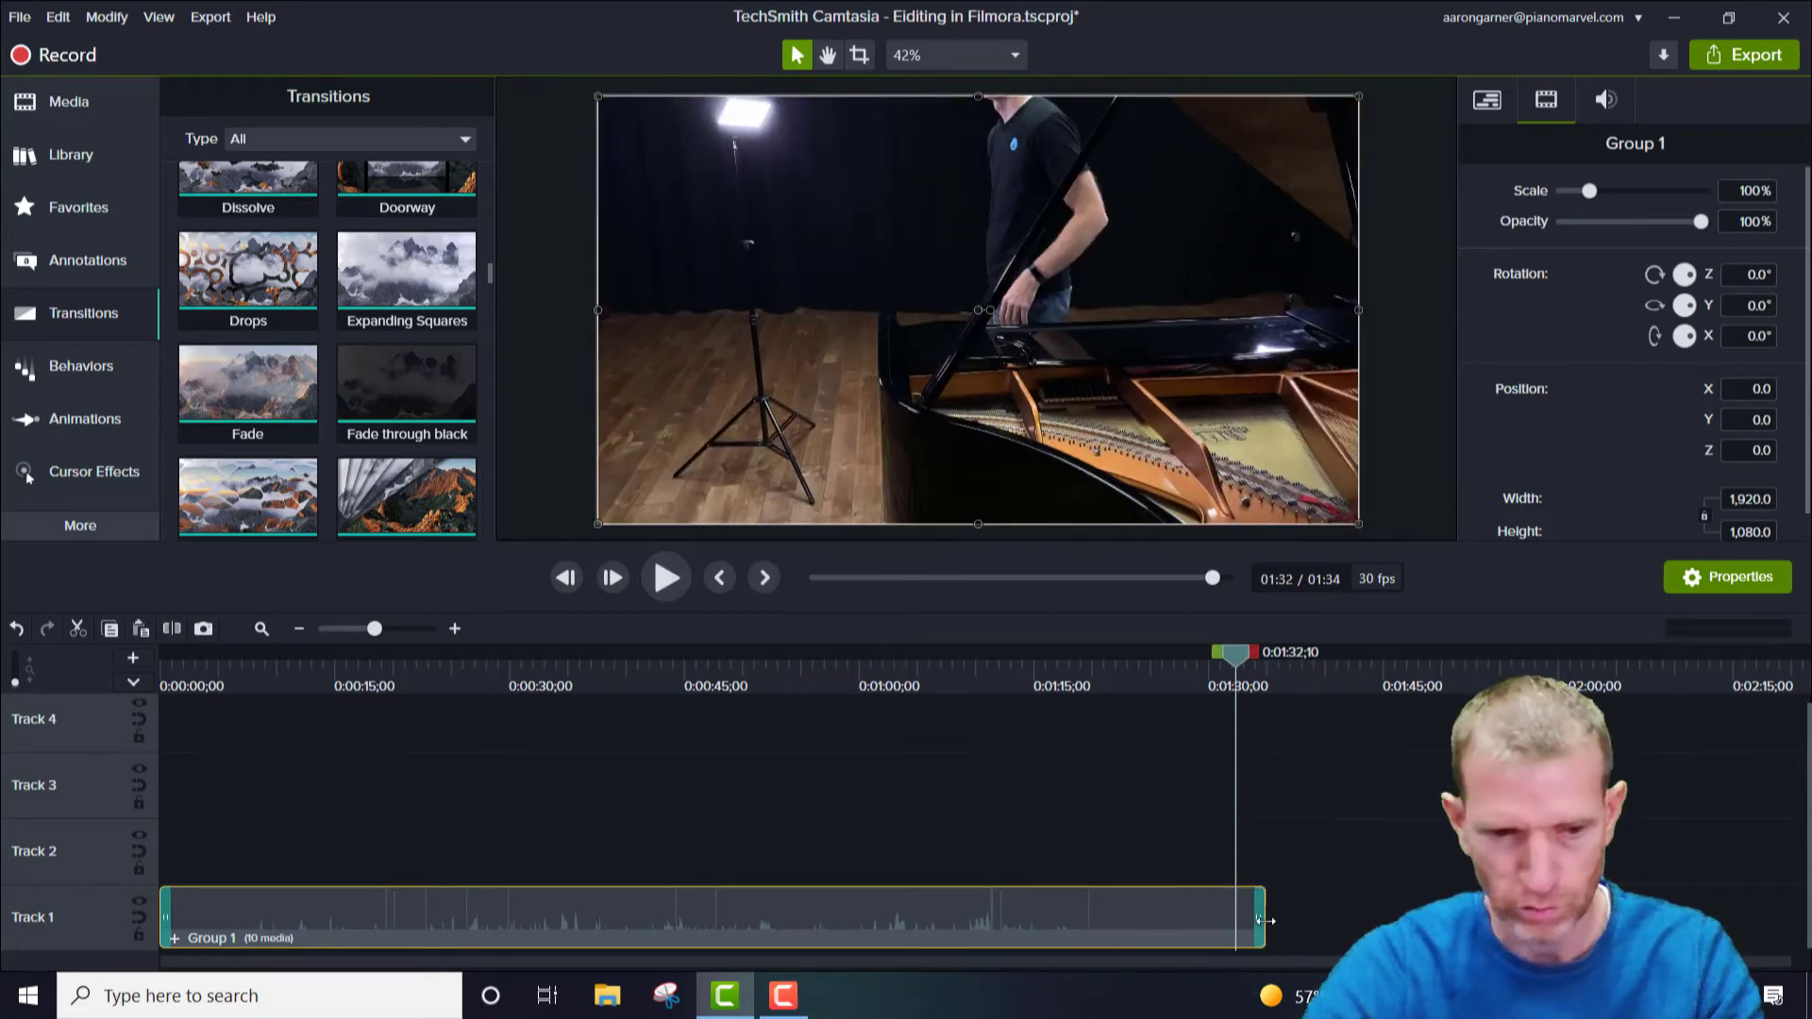
key("ctrl+z")
Lengthen the Fade transition at the group's end to about 3 seconds and preview the ending, the last time from about 0:01:28
scroll(1318, 752, "up", 3)
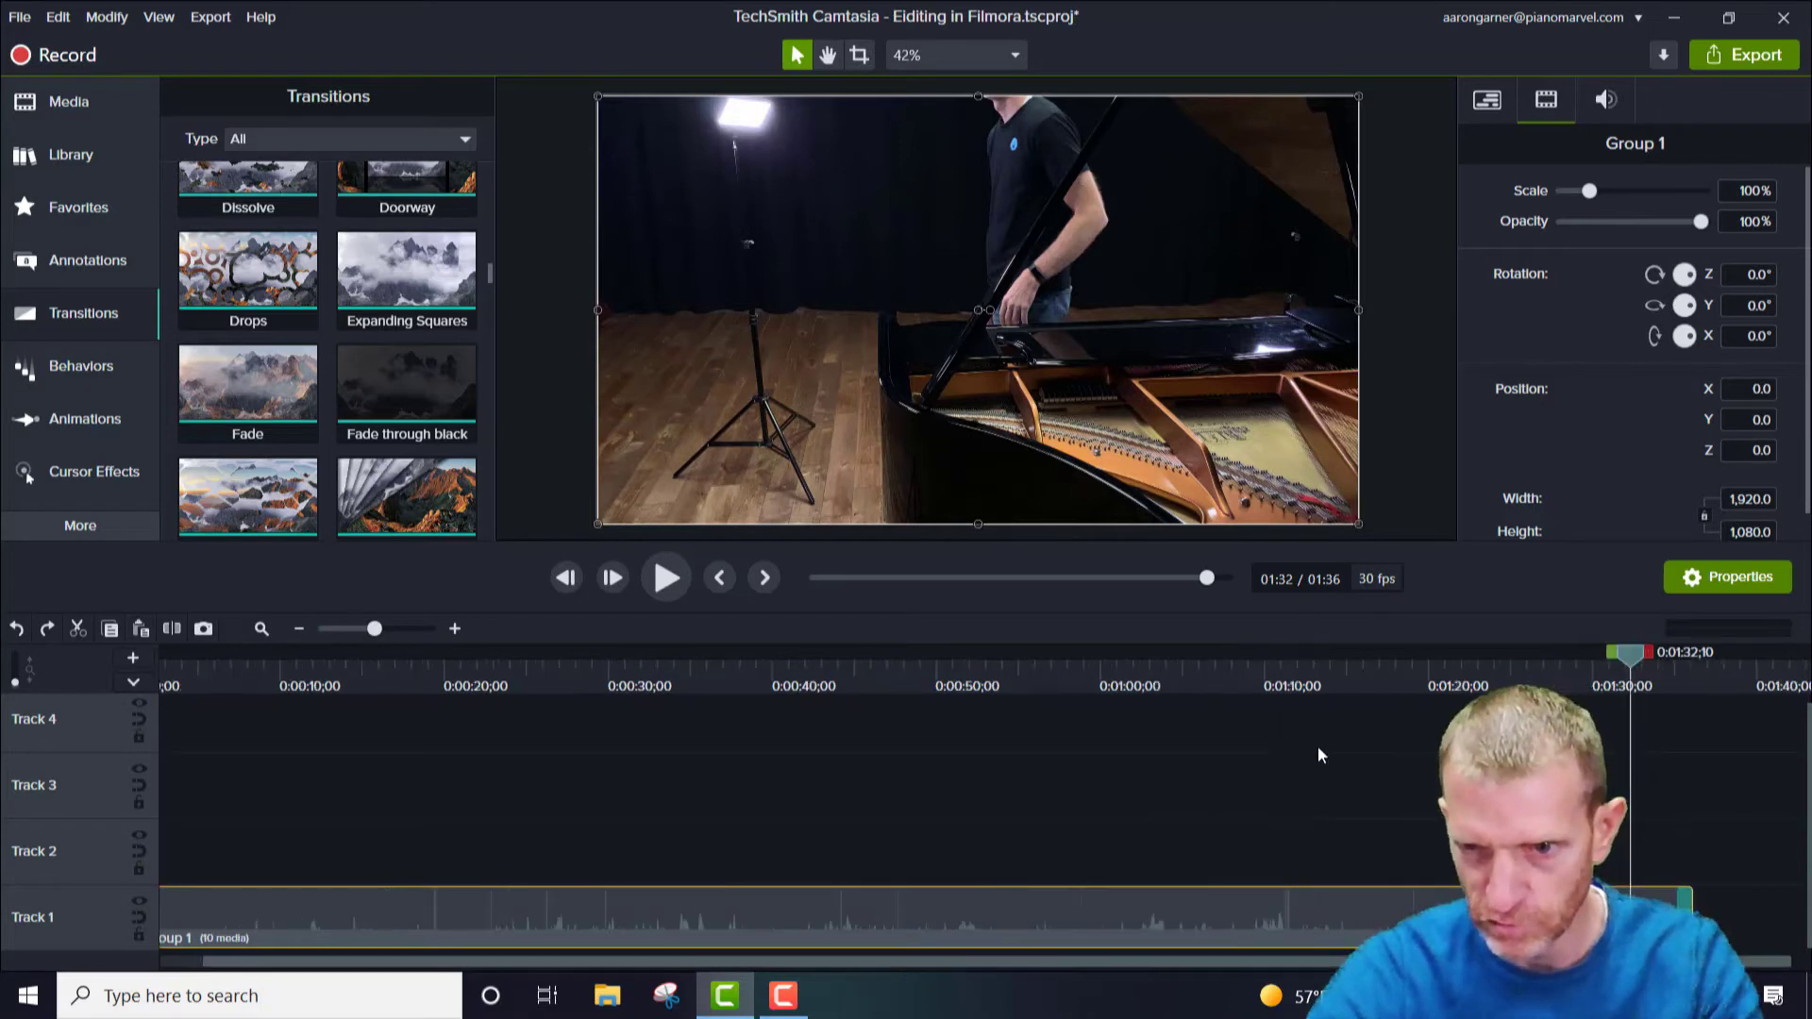
left_click(1771, 925)
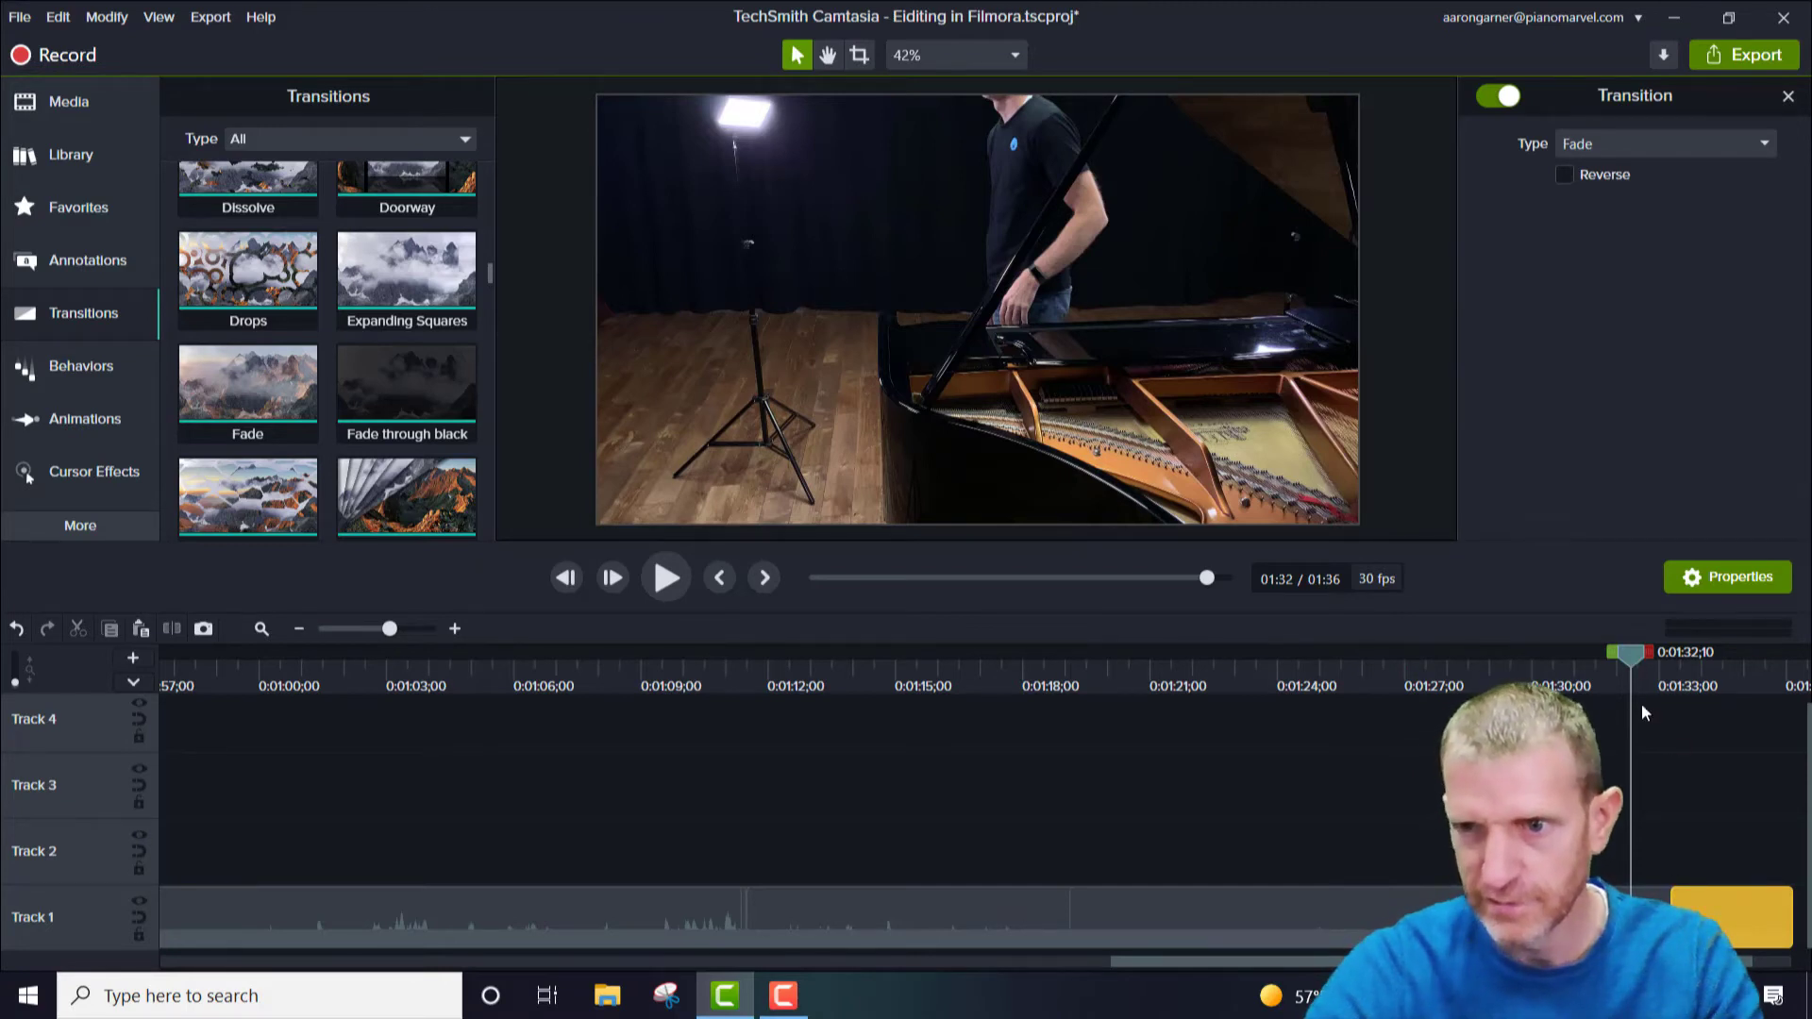
left_click_drag(1622, 653, 1582, 655)
key("h")
key("space")
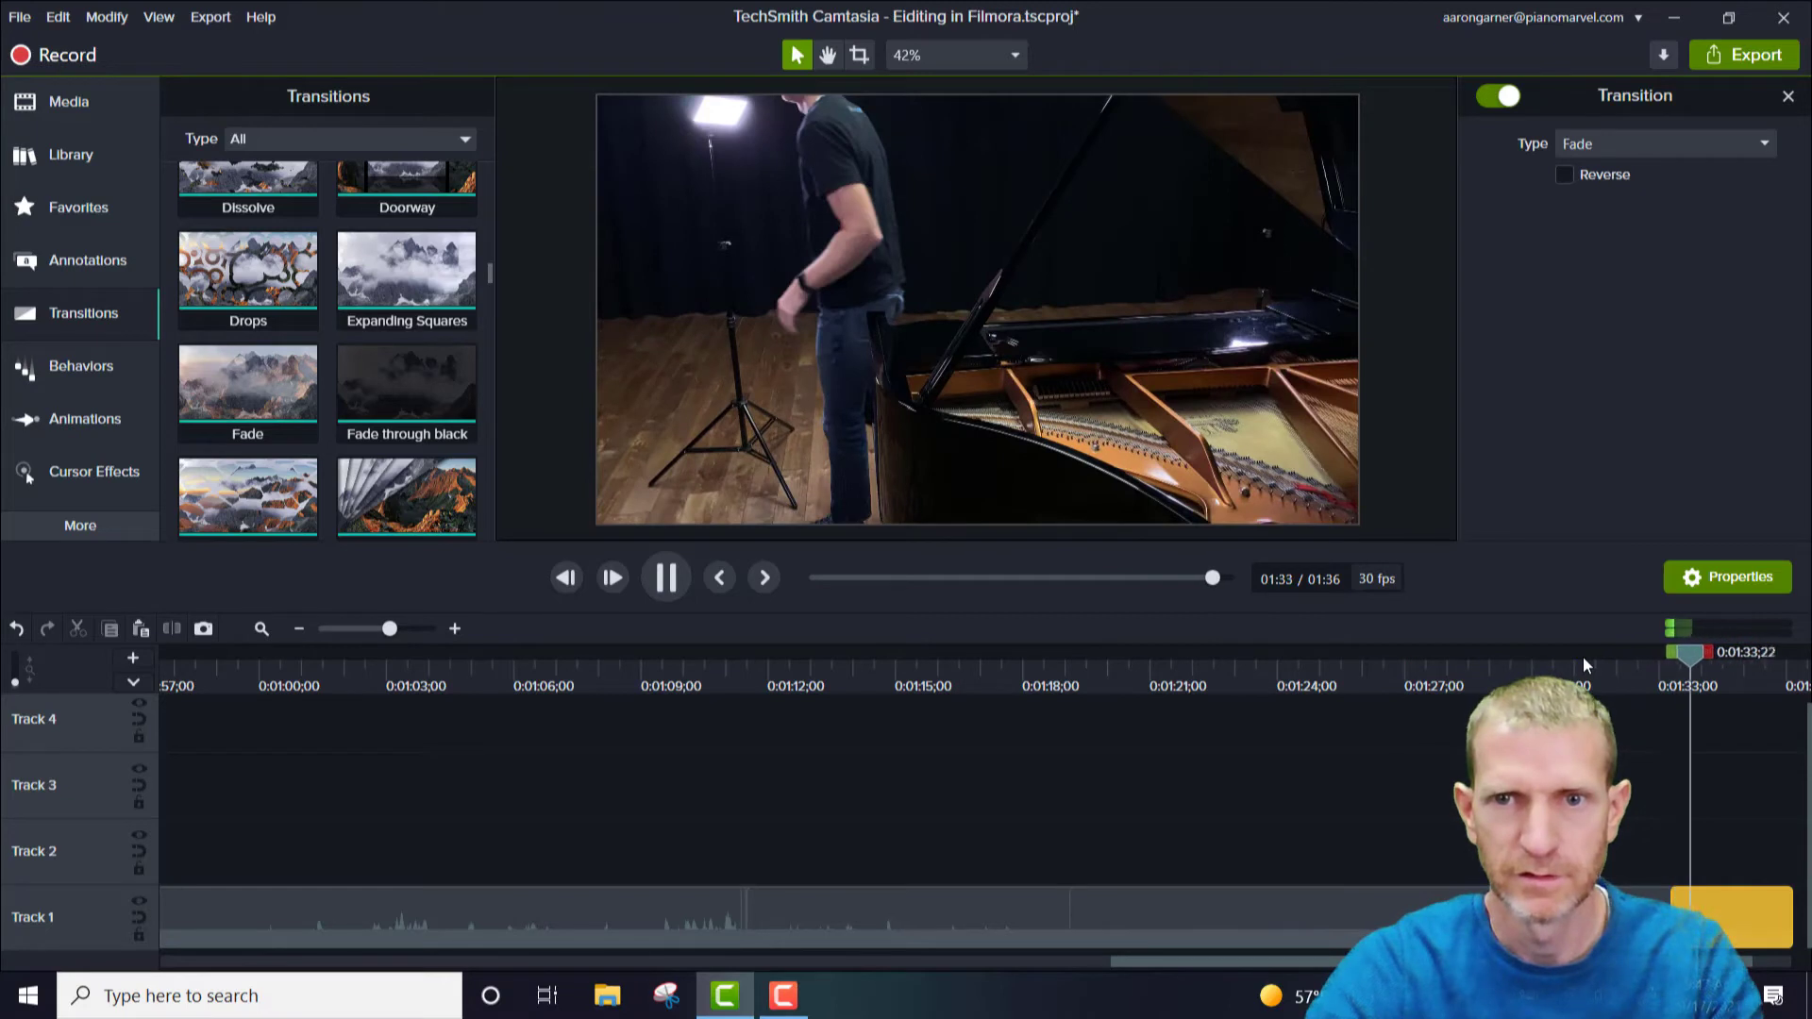
key("space")
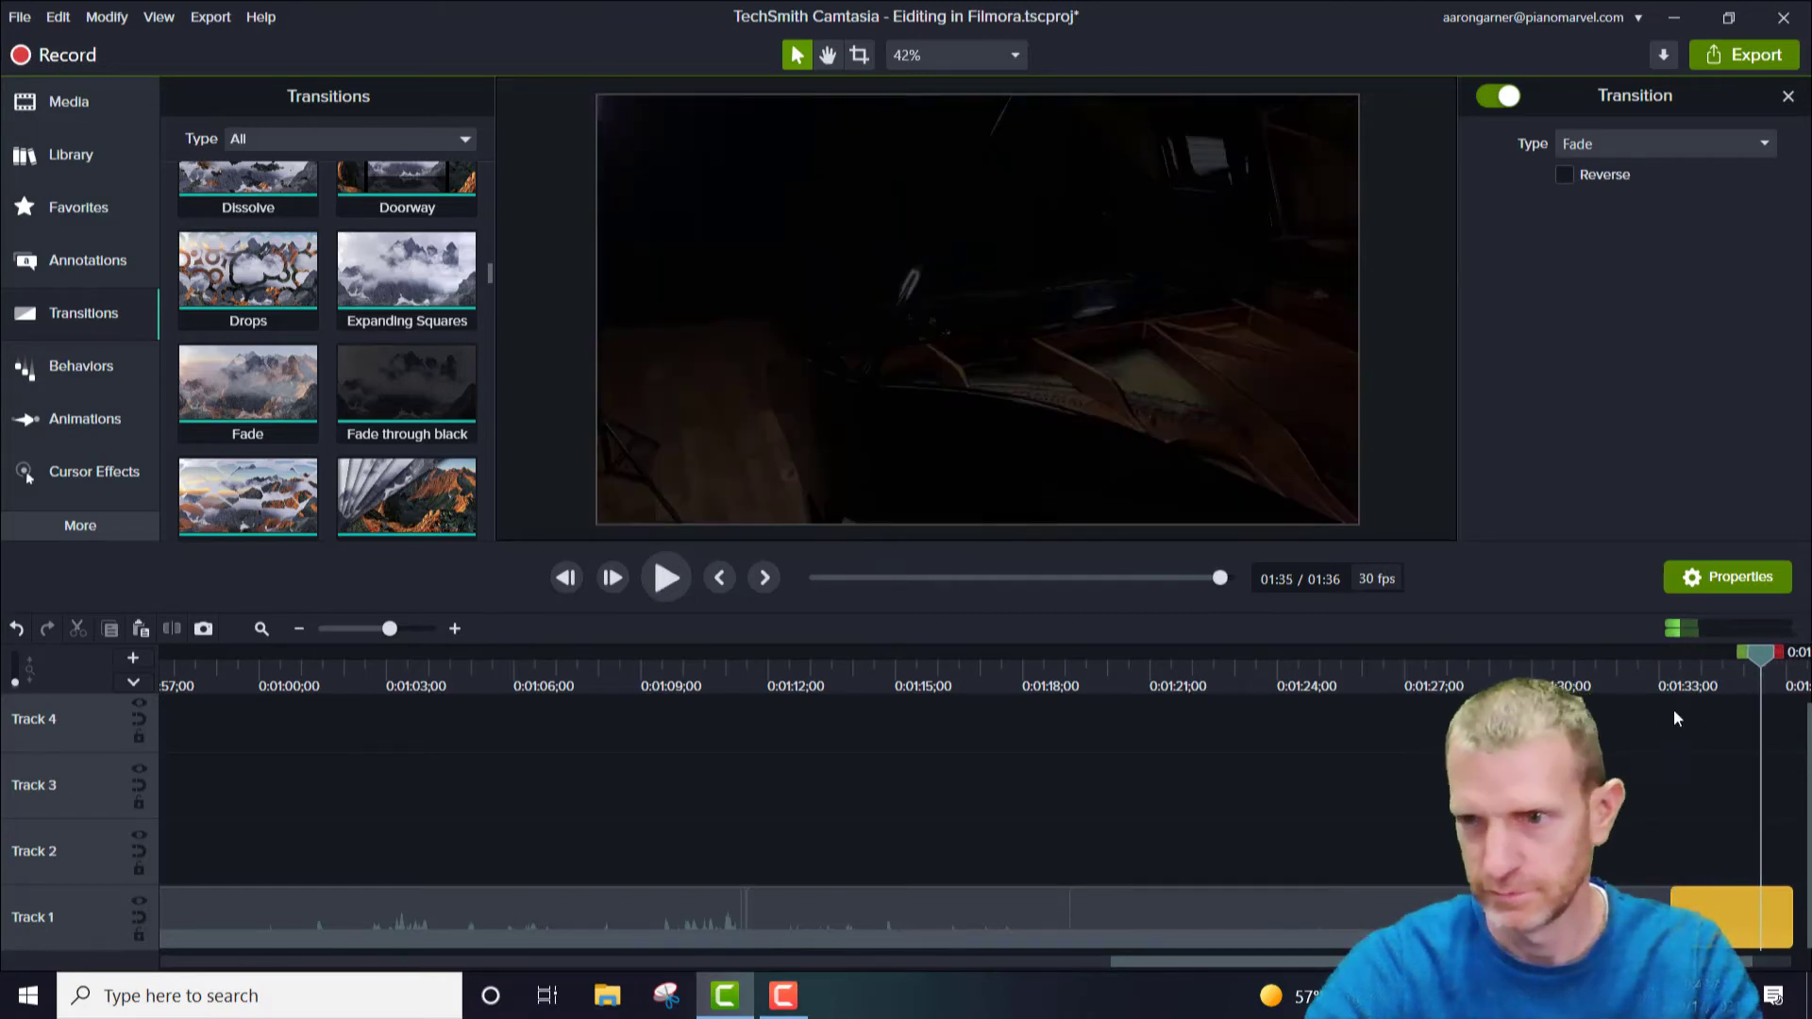
left_click_drag(1753, 655, 1582, 655)
scroll(981, 811, "down", 7)
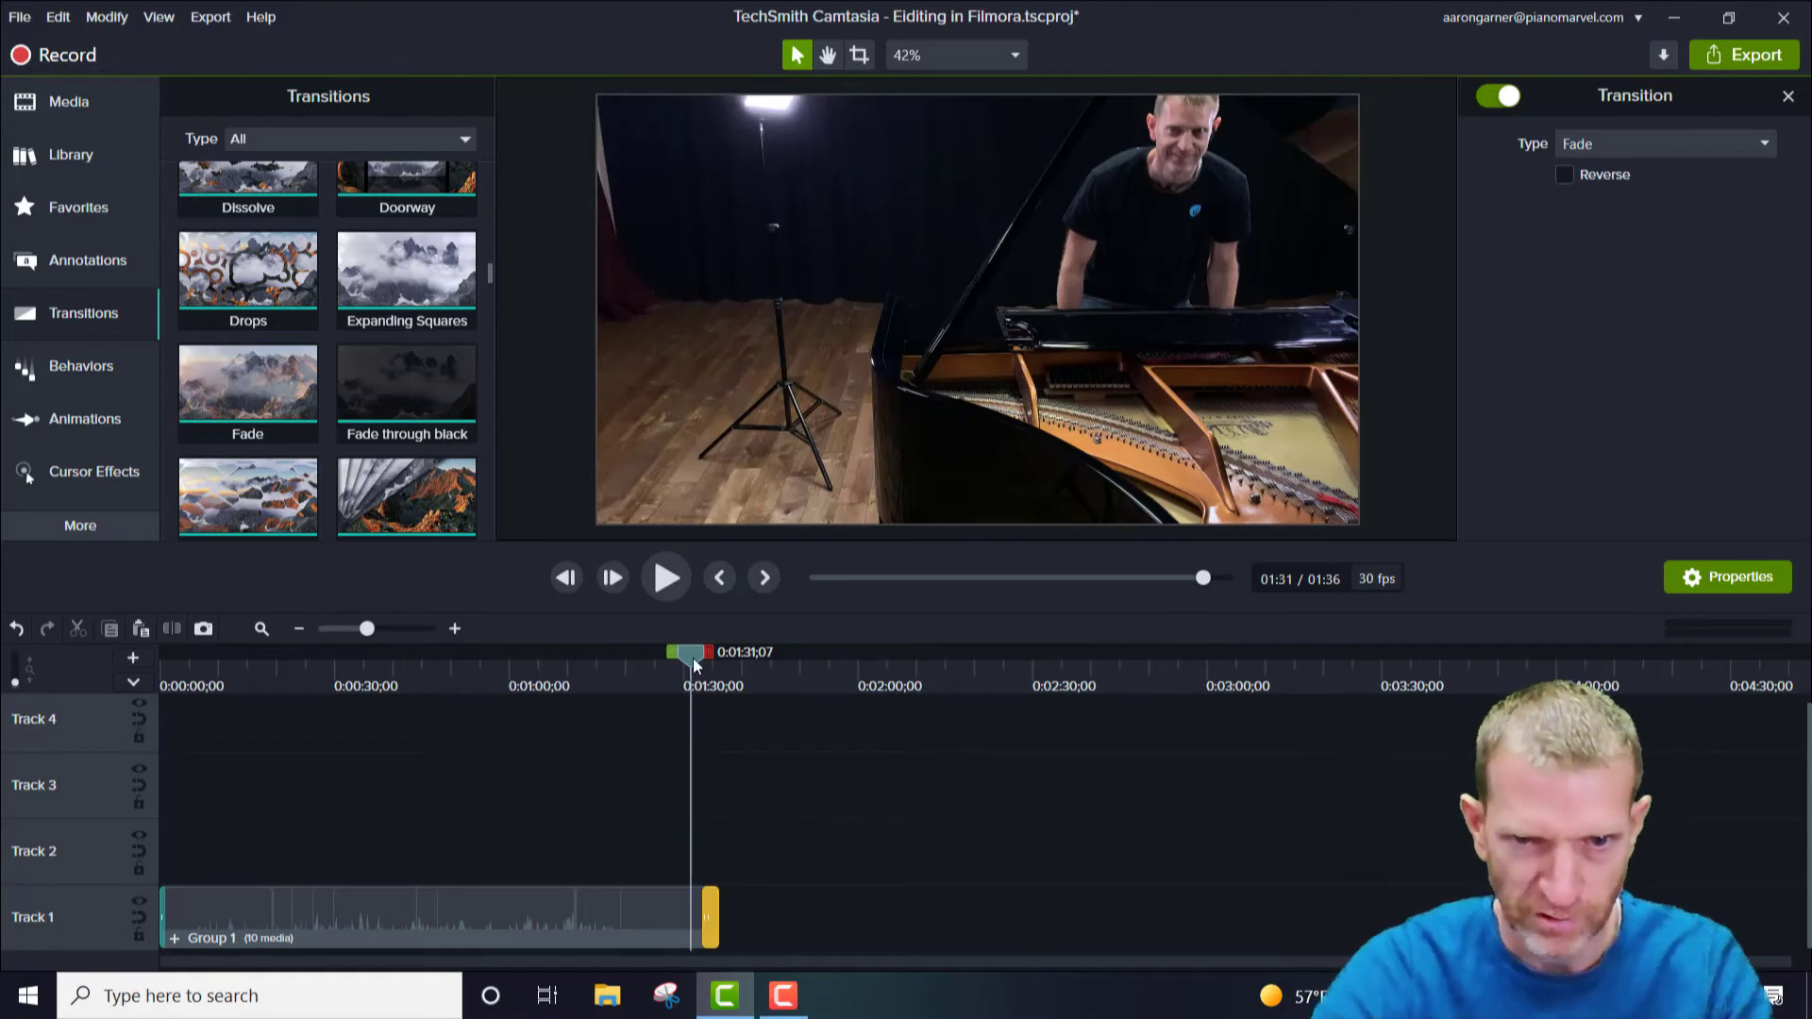
left_click_drag(689, 655, 670, 665)
key("space")
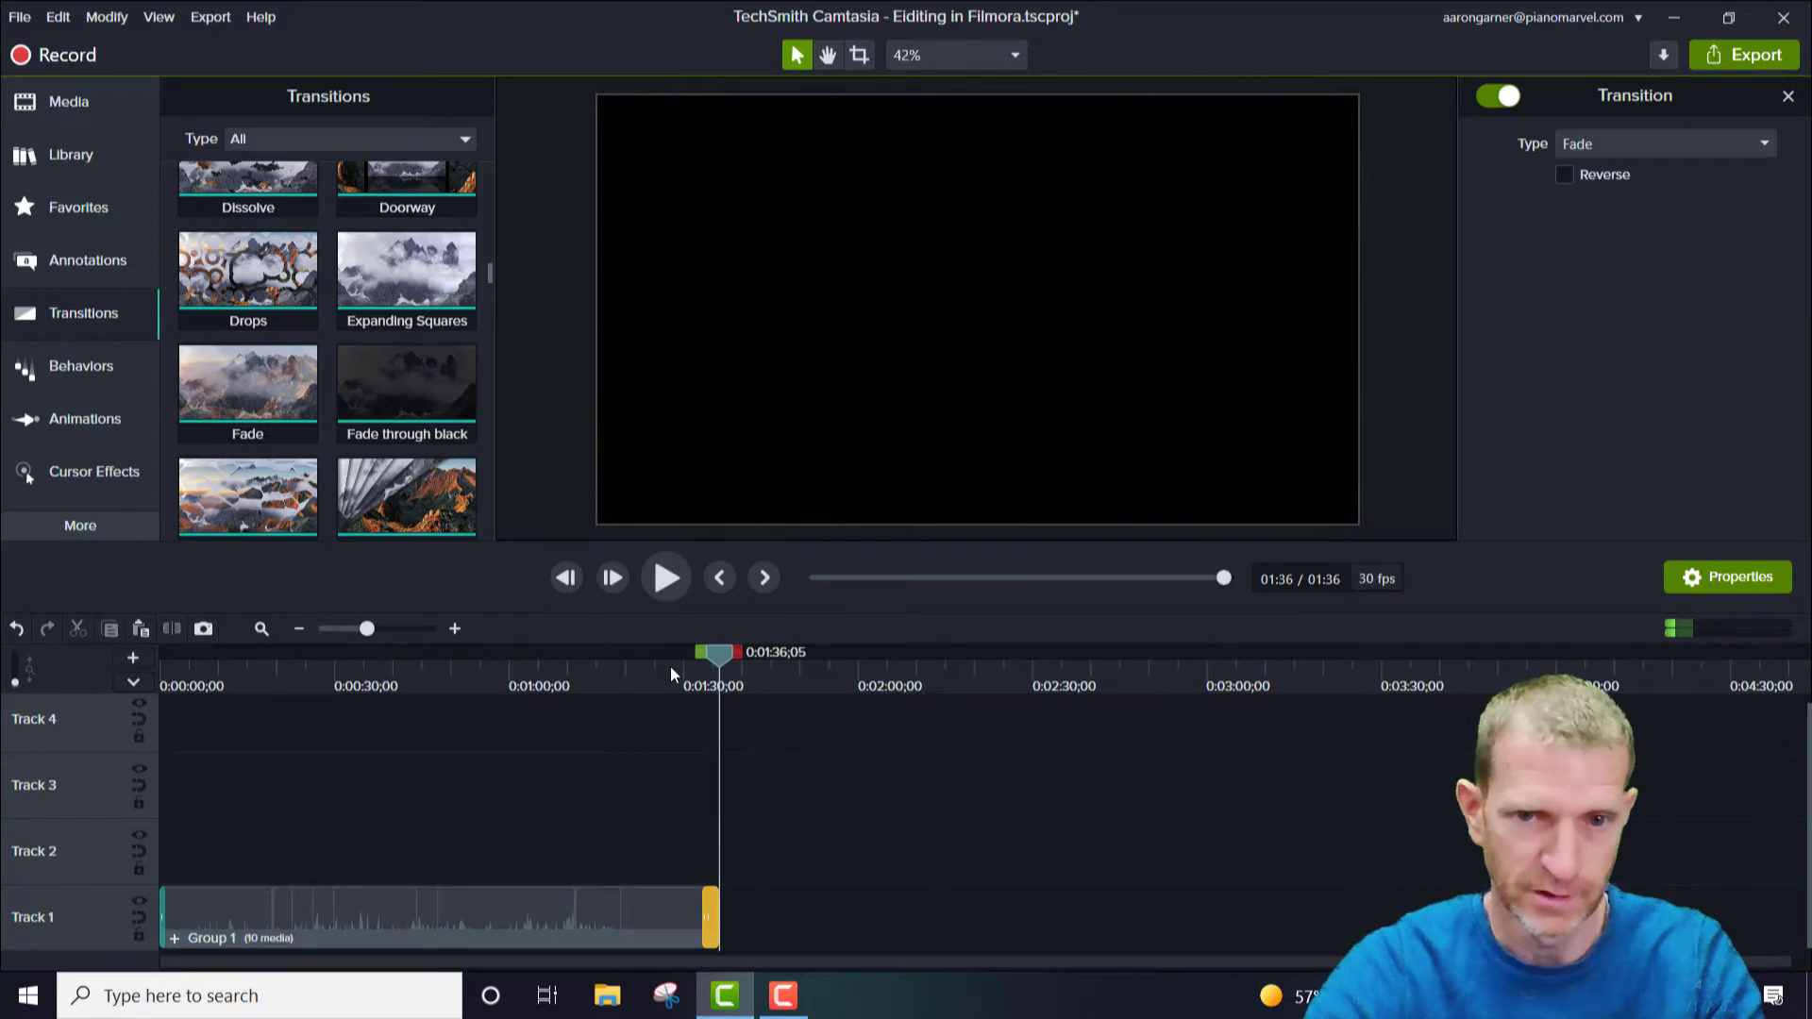
Lengthen the Fade transition at the group's start to about 1.6 seconds and preview the opening from the beginning
key("space")
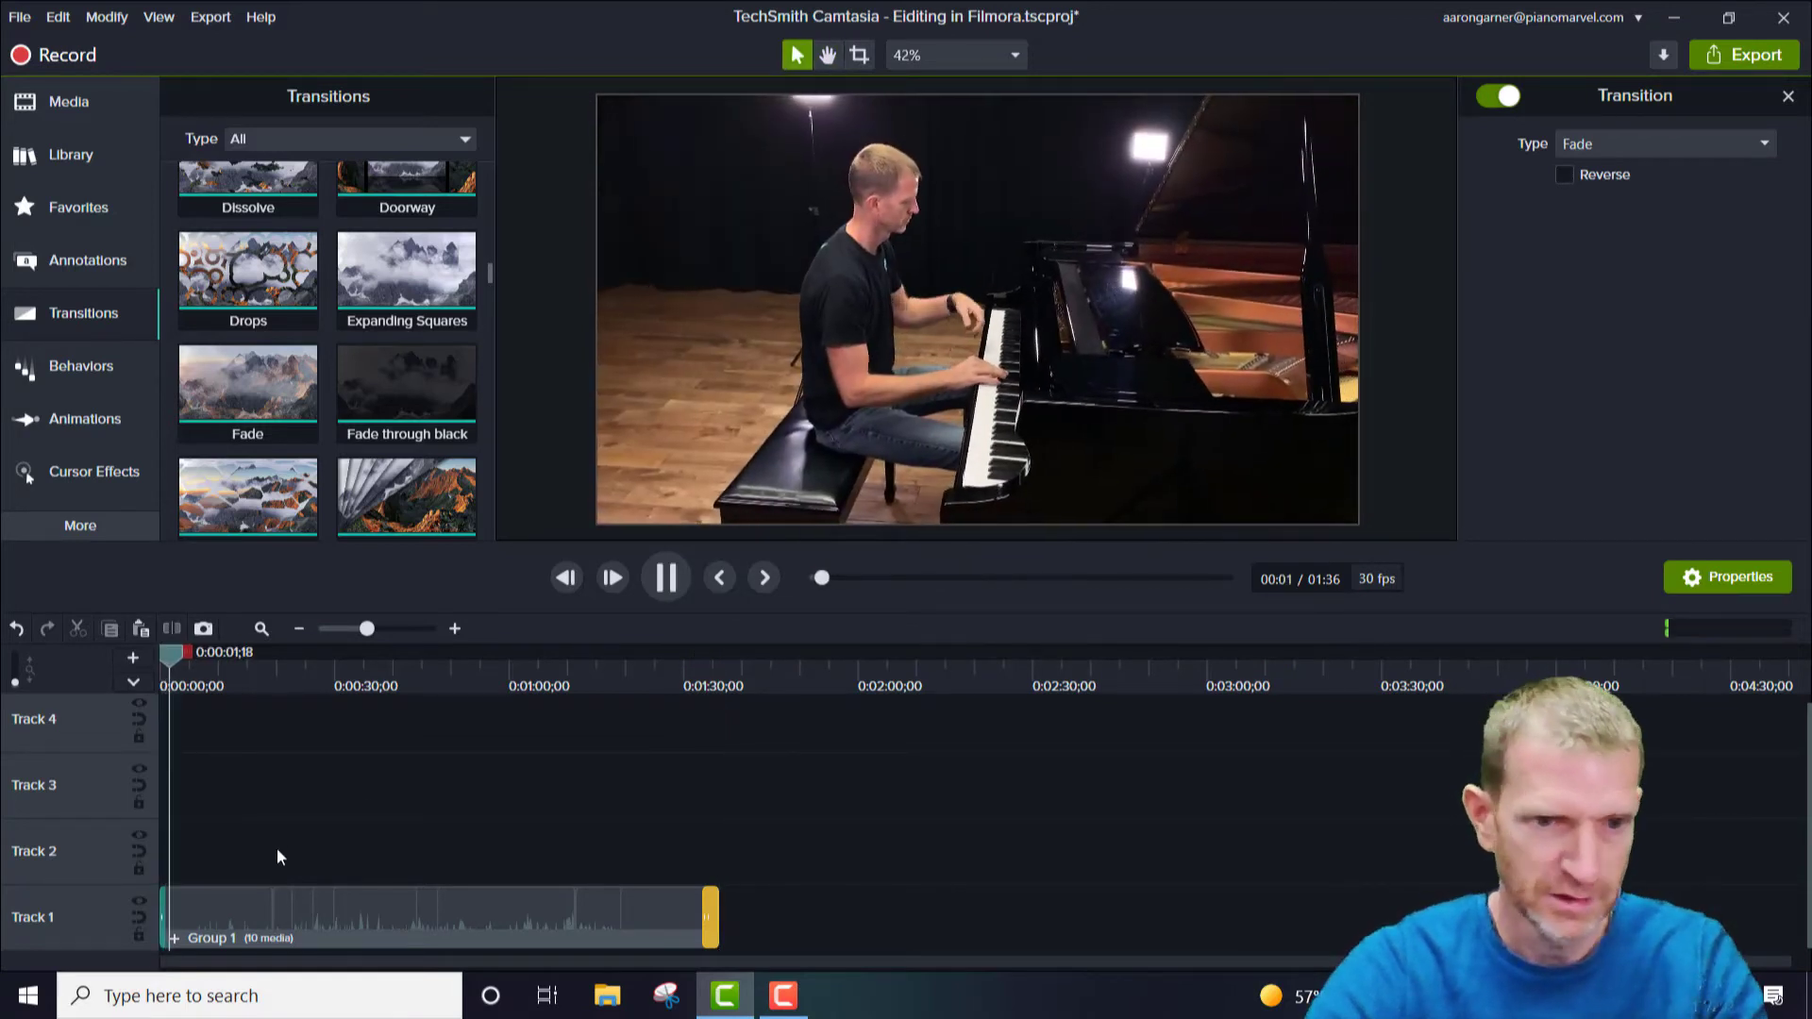
key("space")
scroll(247, 814, "up", 2)
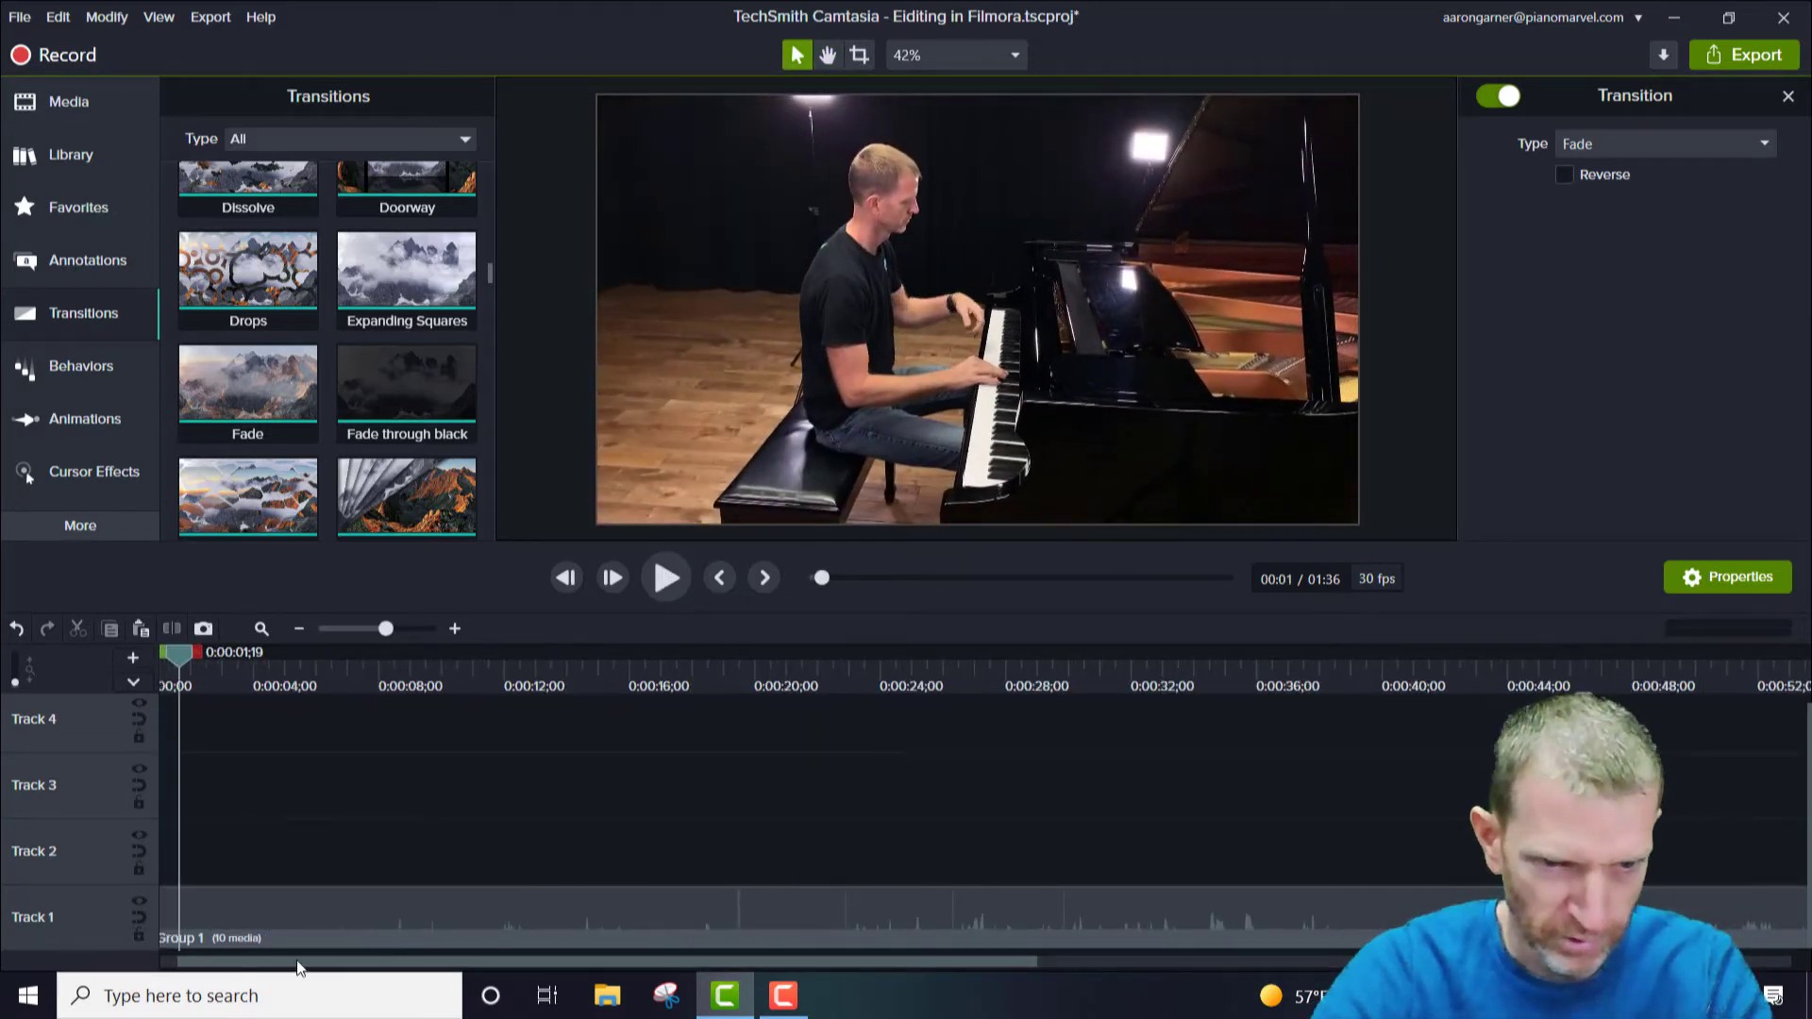
left_click_drag(297, 960, 210, 978)
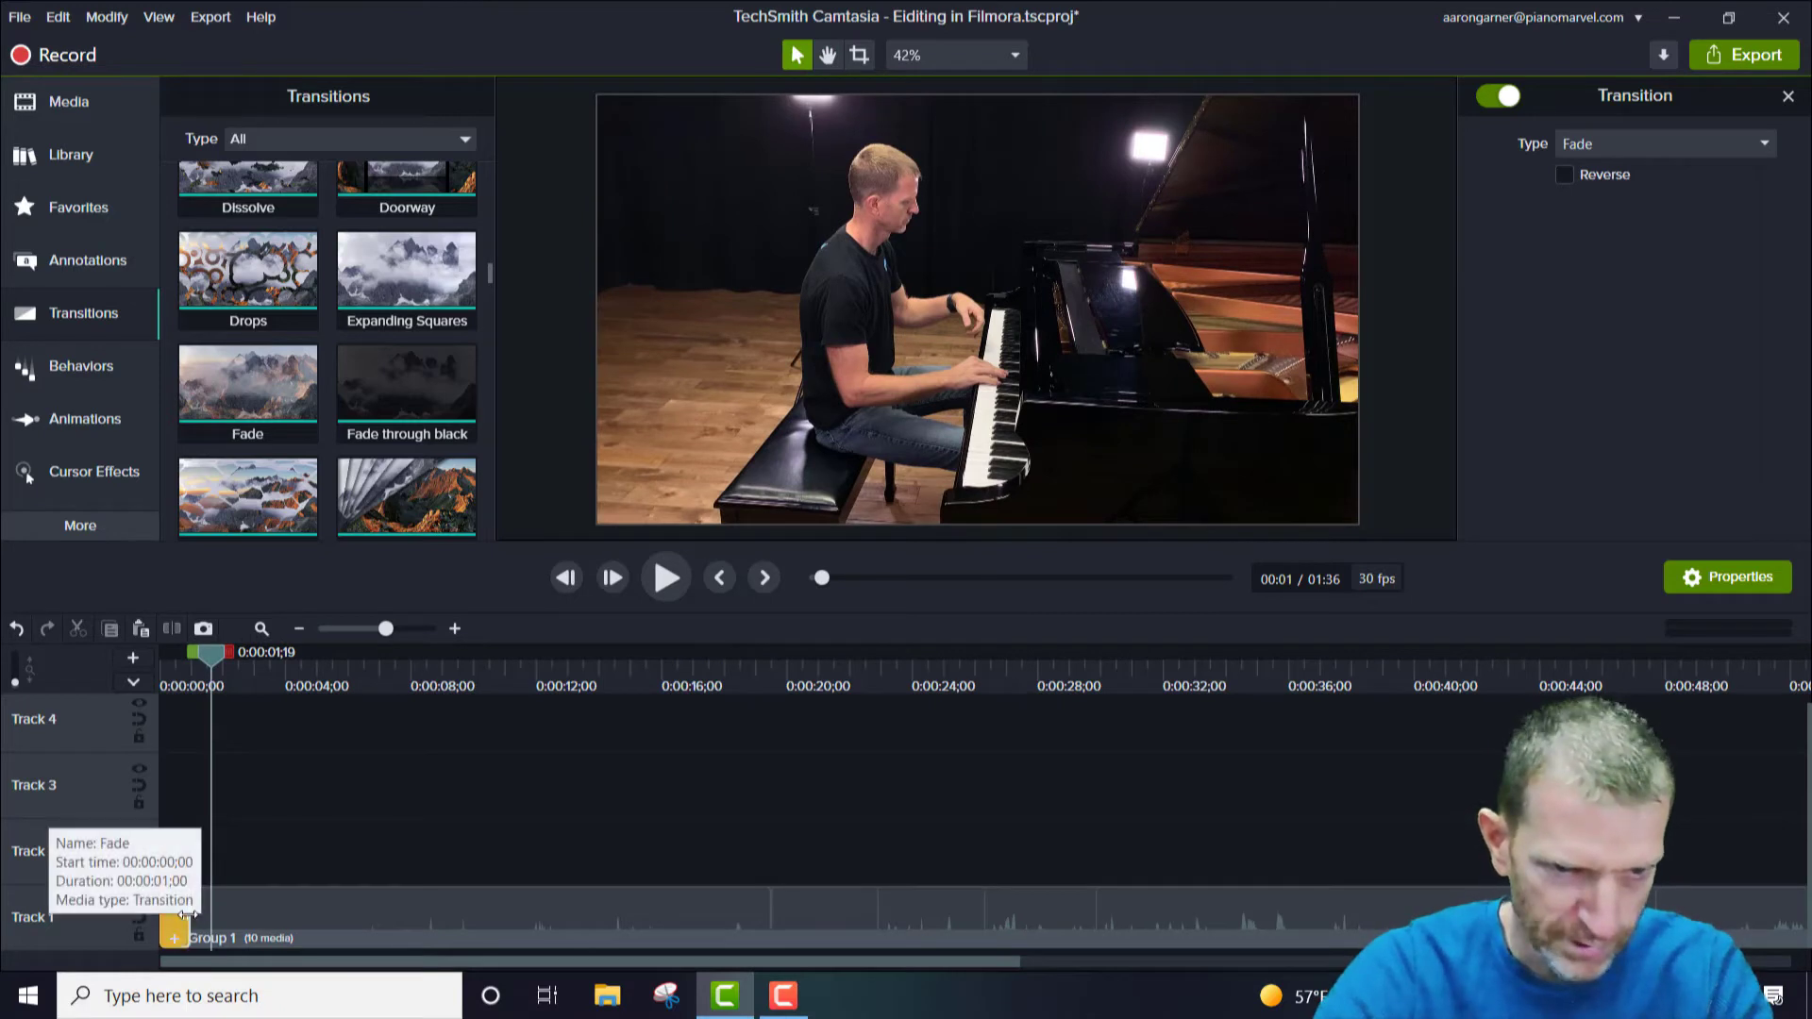
left_click_drag(185, 914, 201, 913)
left_click_drag(217, 657, 128, 661)
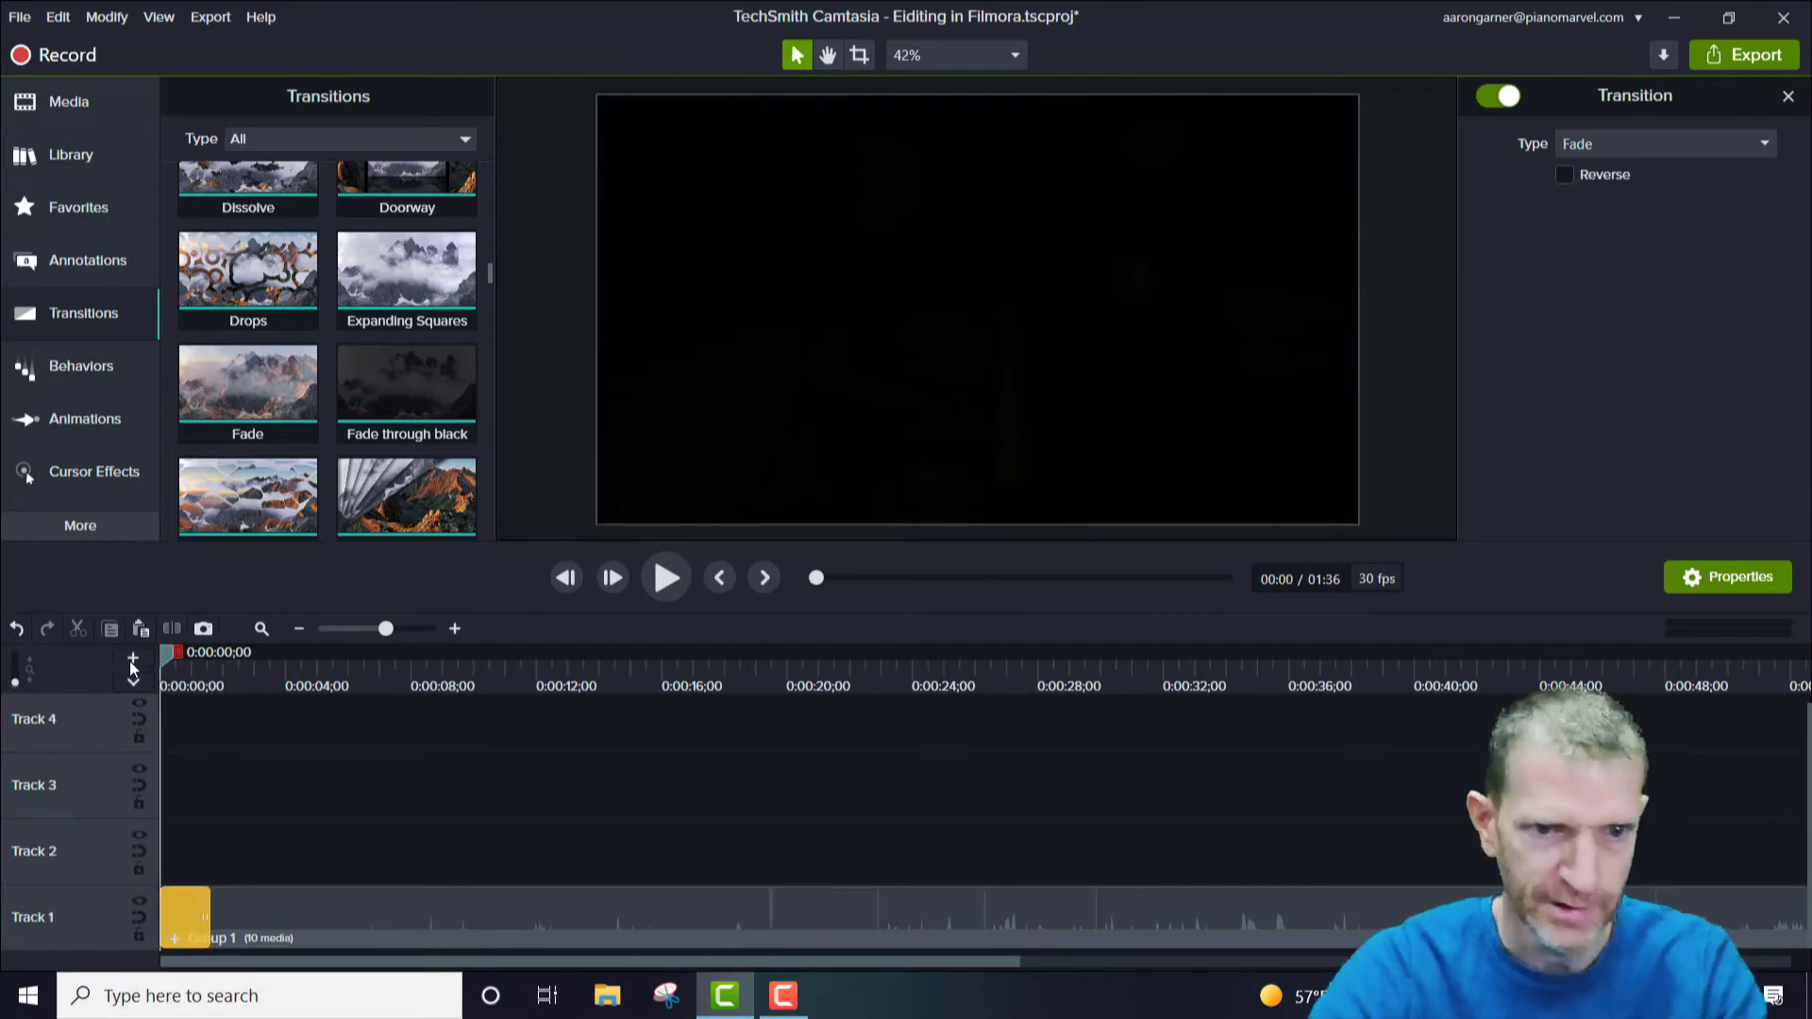
key("space")
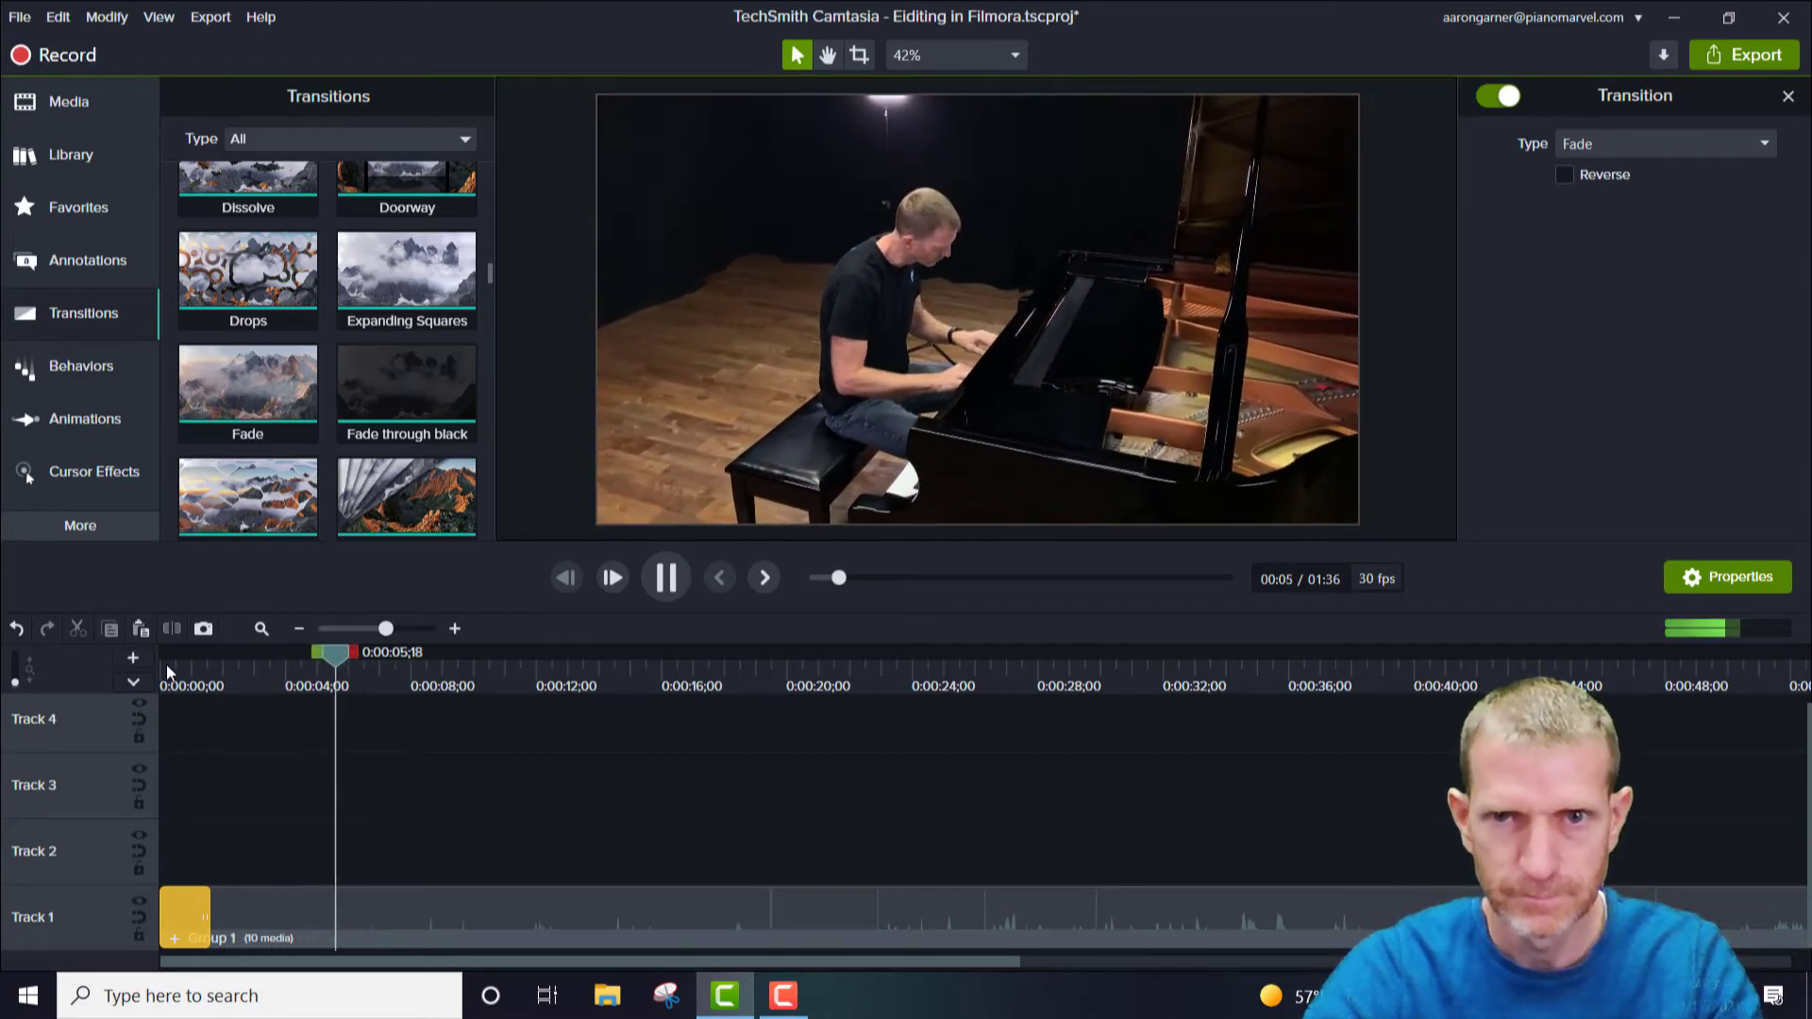
key("space")
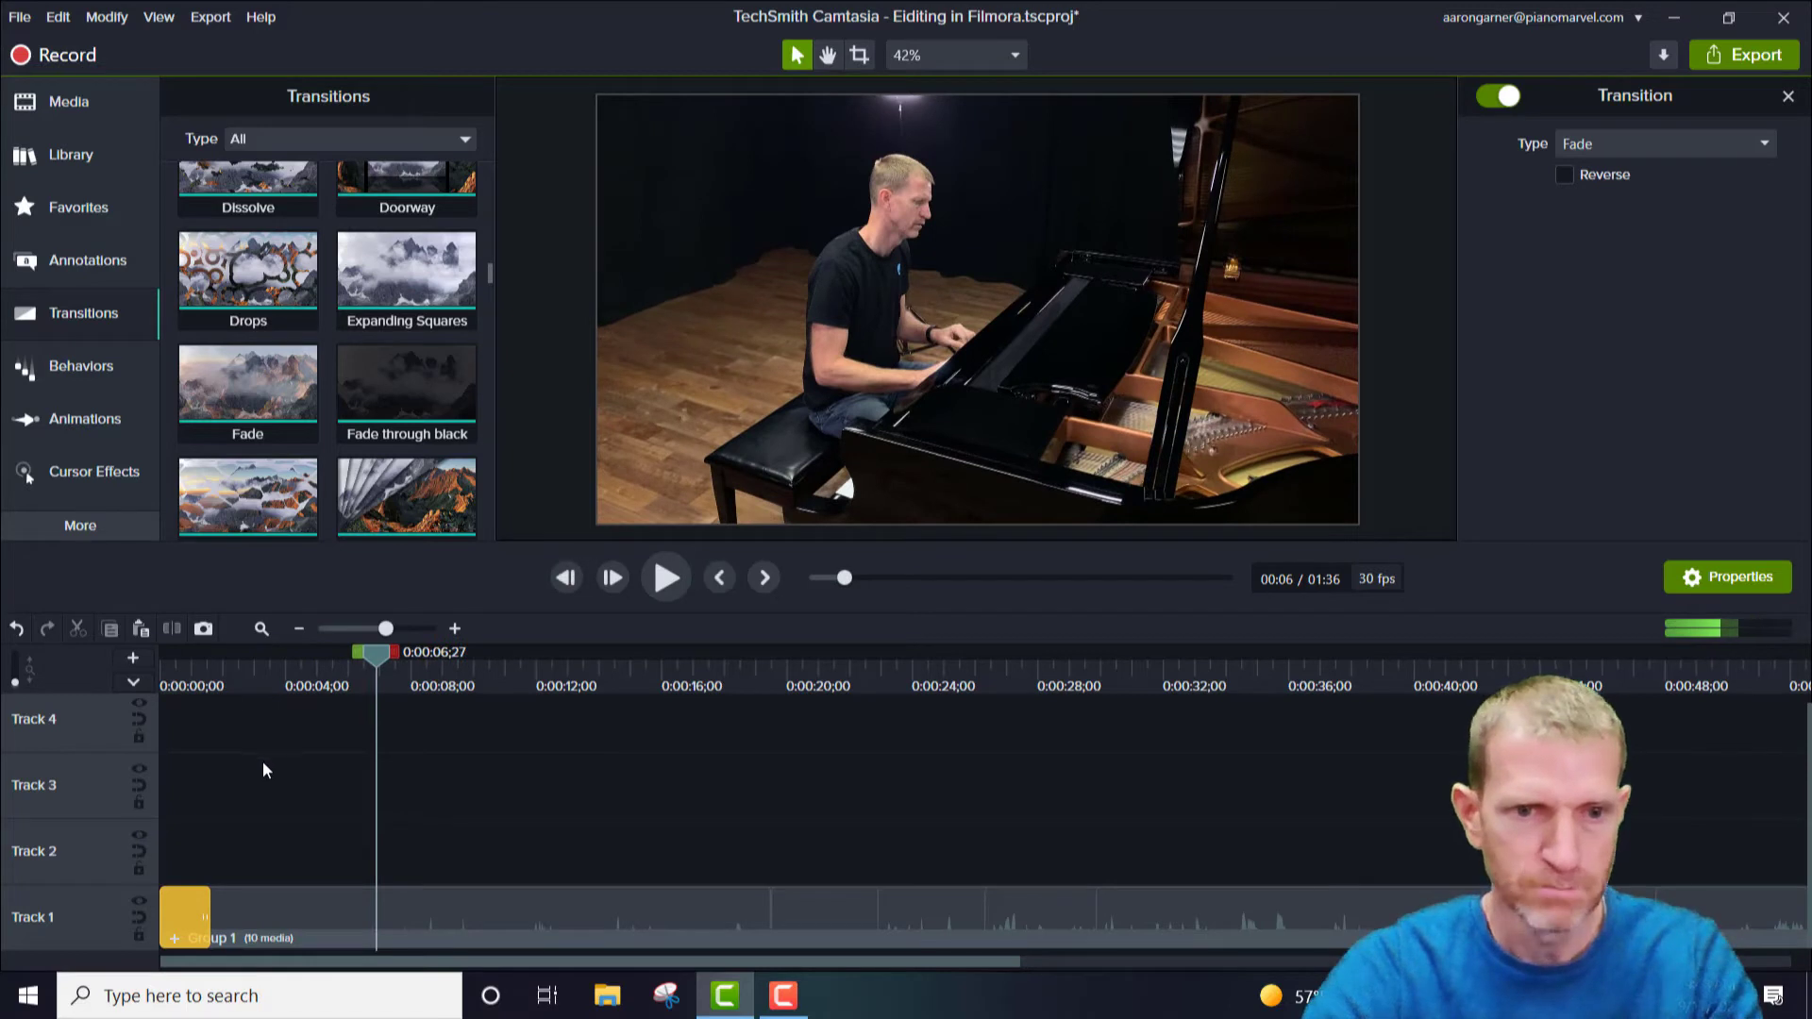
Add a plain text callout at the start of Track 2 with the title "Inpector Gadget Remix"
scroll(262, 770, "down", 2)
key("ctrl+Home")
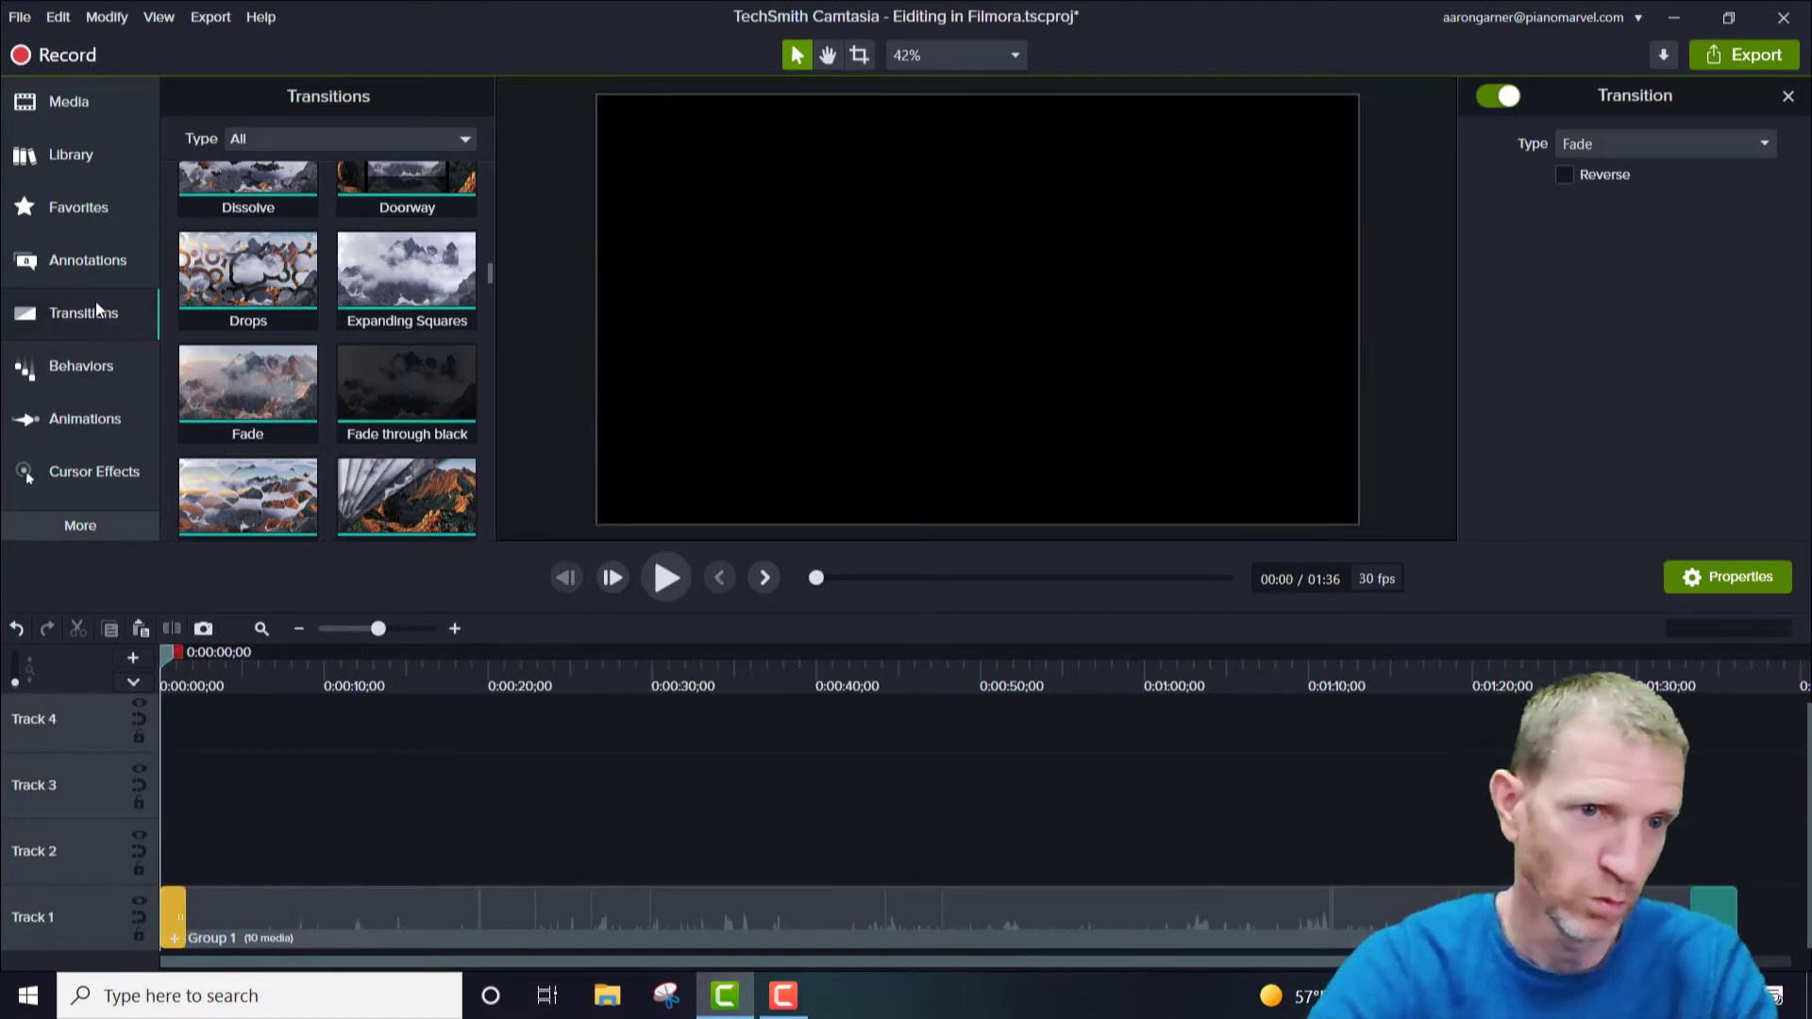
left_click(49, 260)
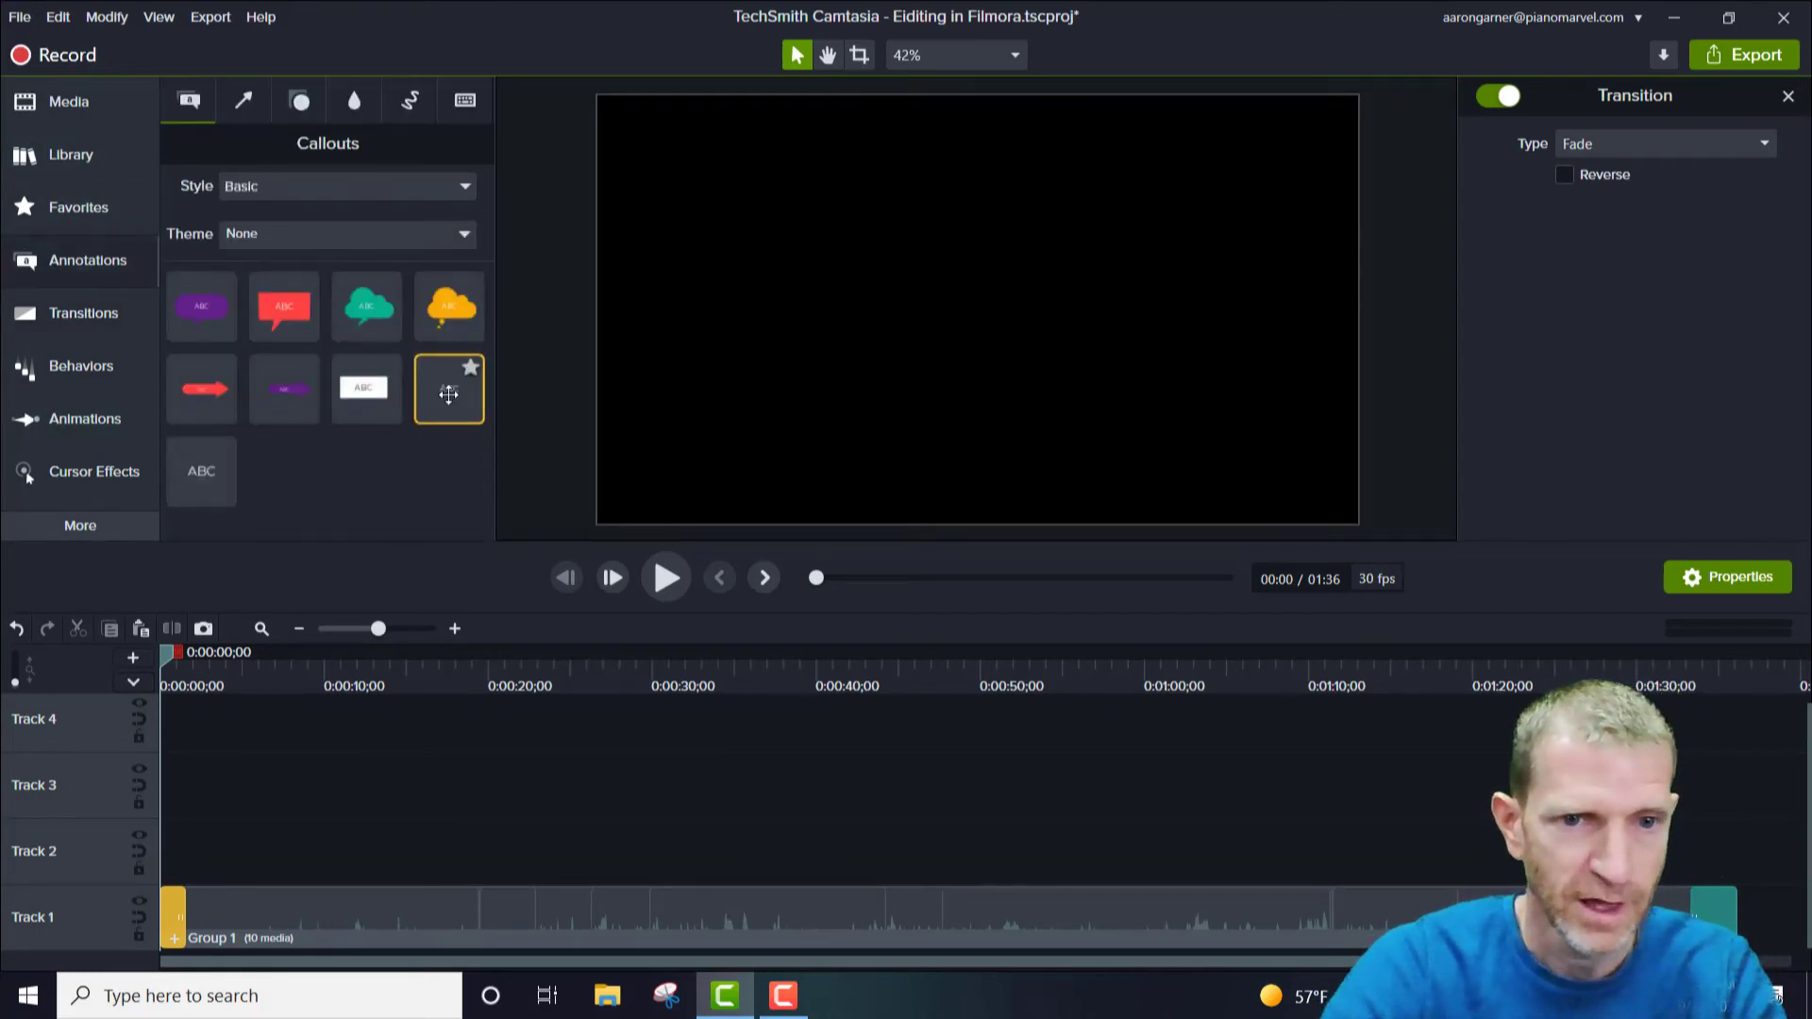
left_click_drag(449, 394, 161, 865)
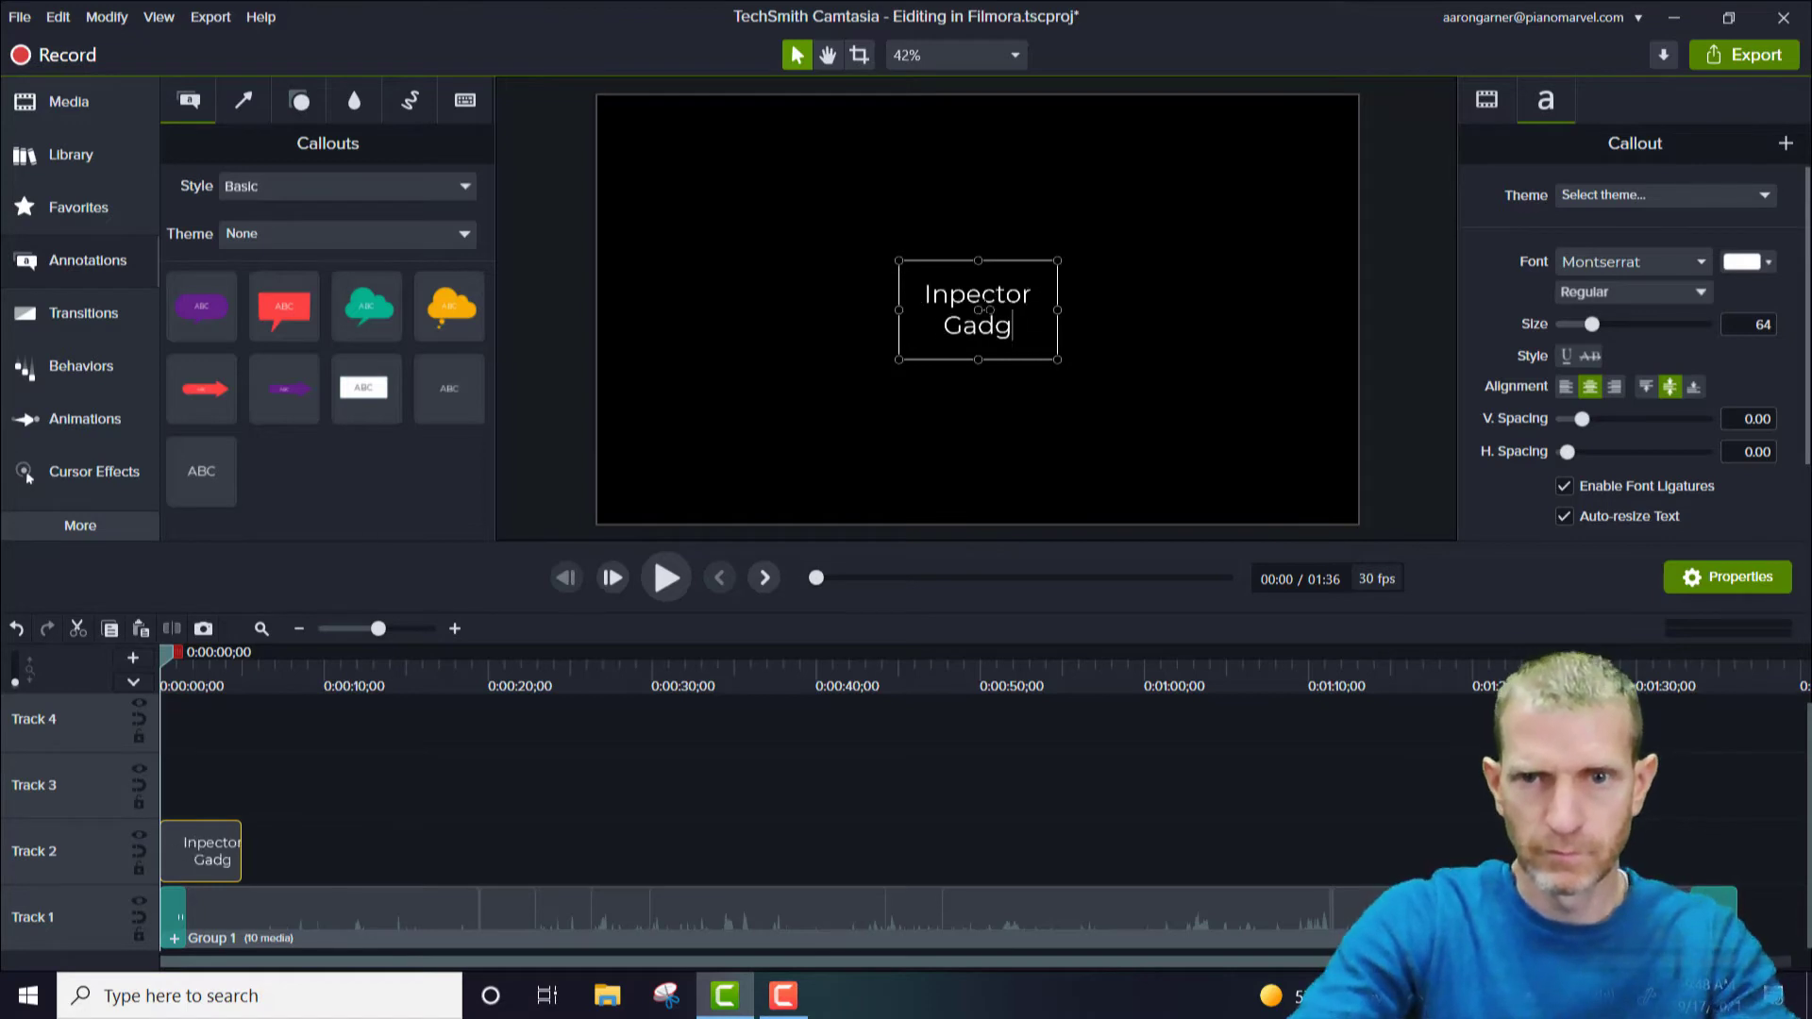
type("emix")
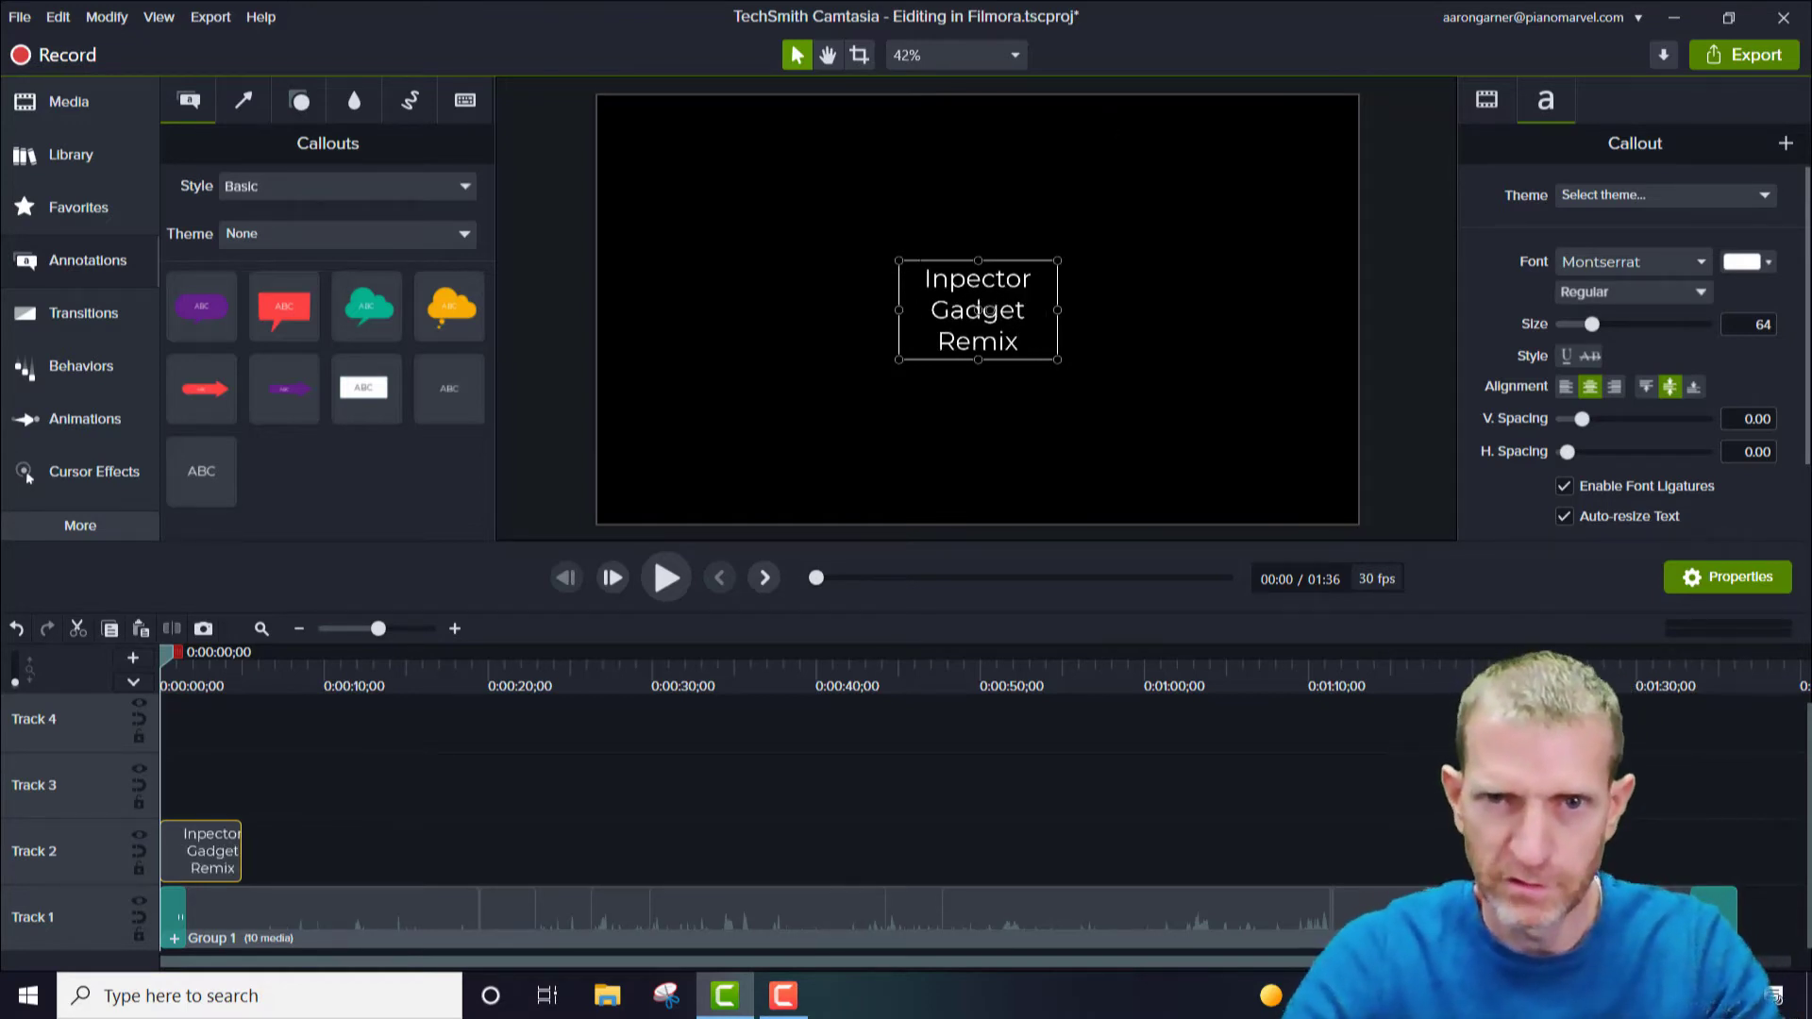
Enlarge the title's text box across most of the frame, centred horizontally, and set its font size to 113
left_click_drag(899, 261, 652, 183)
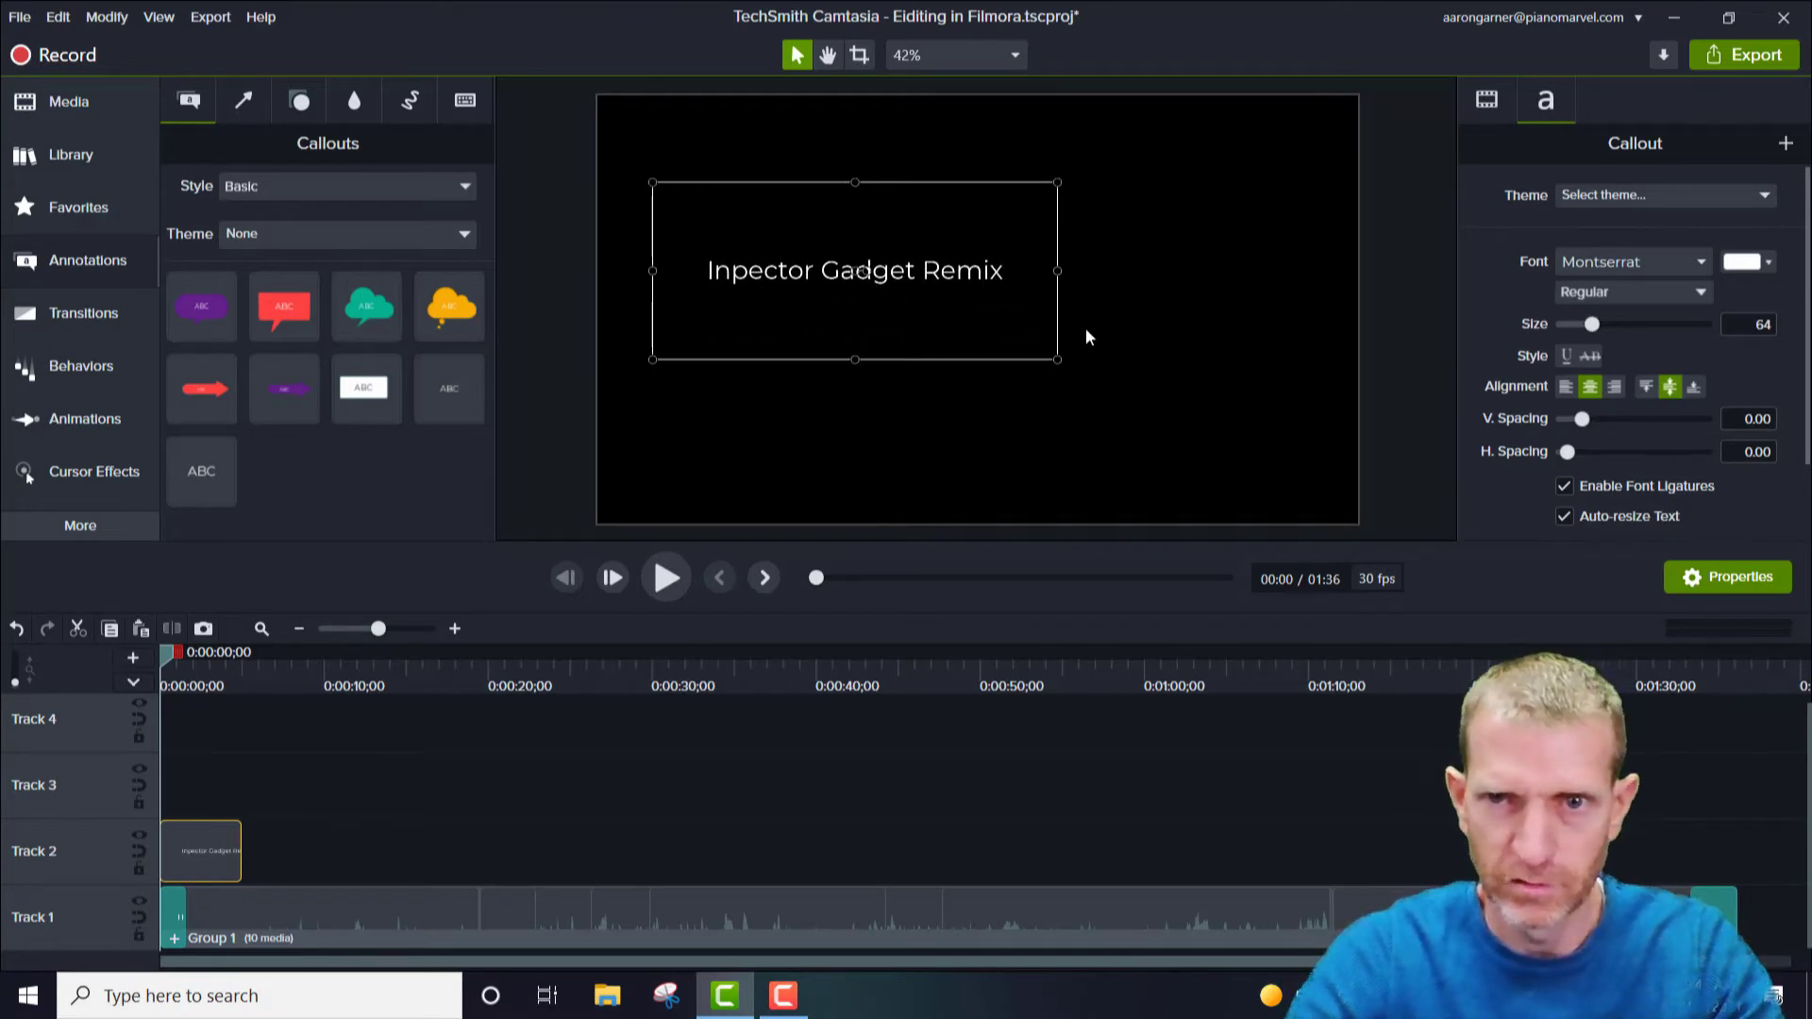
left_click_drag(1055, 186, 1300, 148)
left_click_drag(1133, 203, 1142, 213)
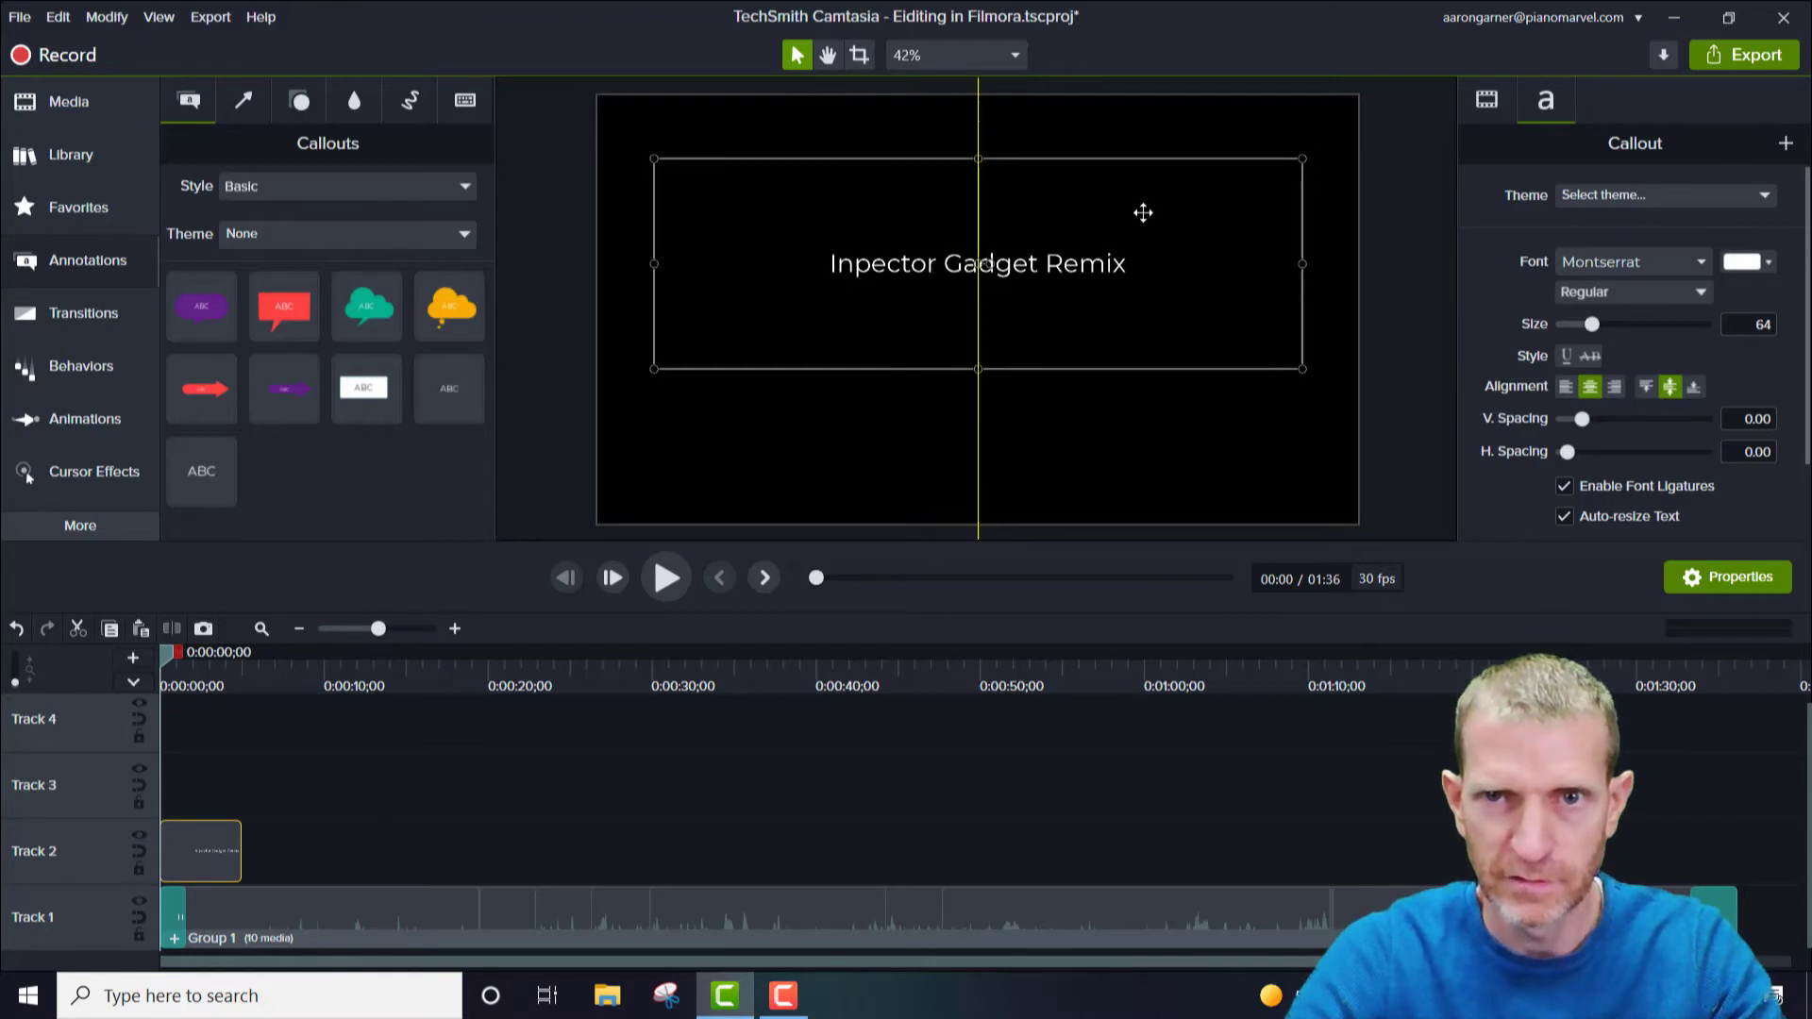
double_click(1042, 269)
left_click_drag(1593, 324, 1622, 328)
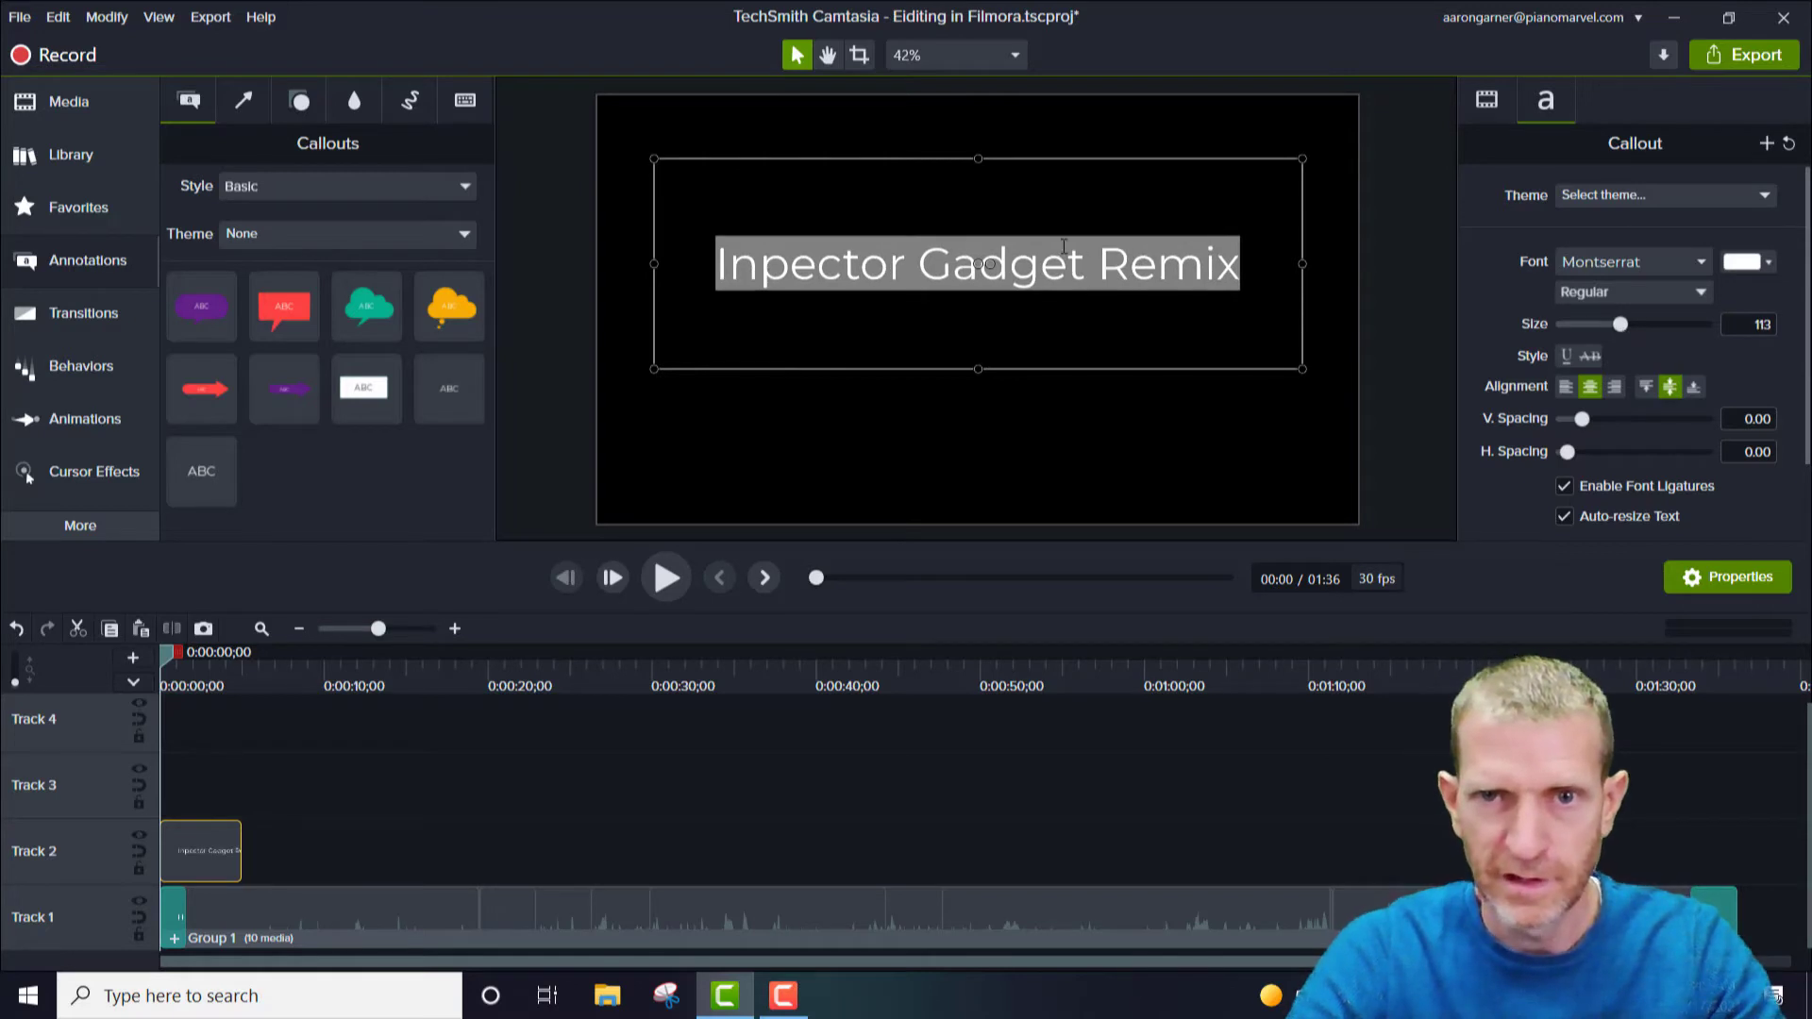
Reduce the height of the title's text box, move it near the upper edge of the frame, and preview the opening
left_click_drag(978, 338, 981, 255)
key("Up")
key("Up")
key("Up")
key("Up")
key("Up")
key("Up")
key("Up")
key("Up")
key("Up")
key("Up")
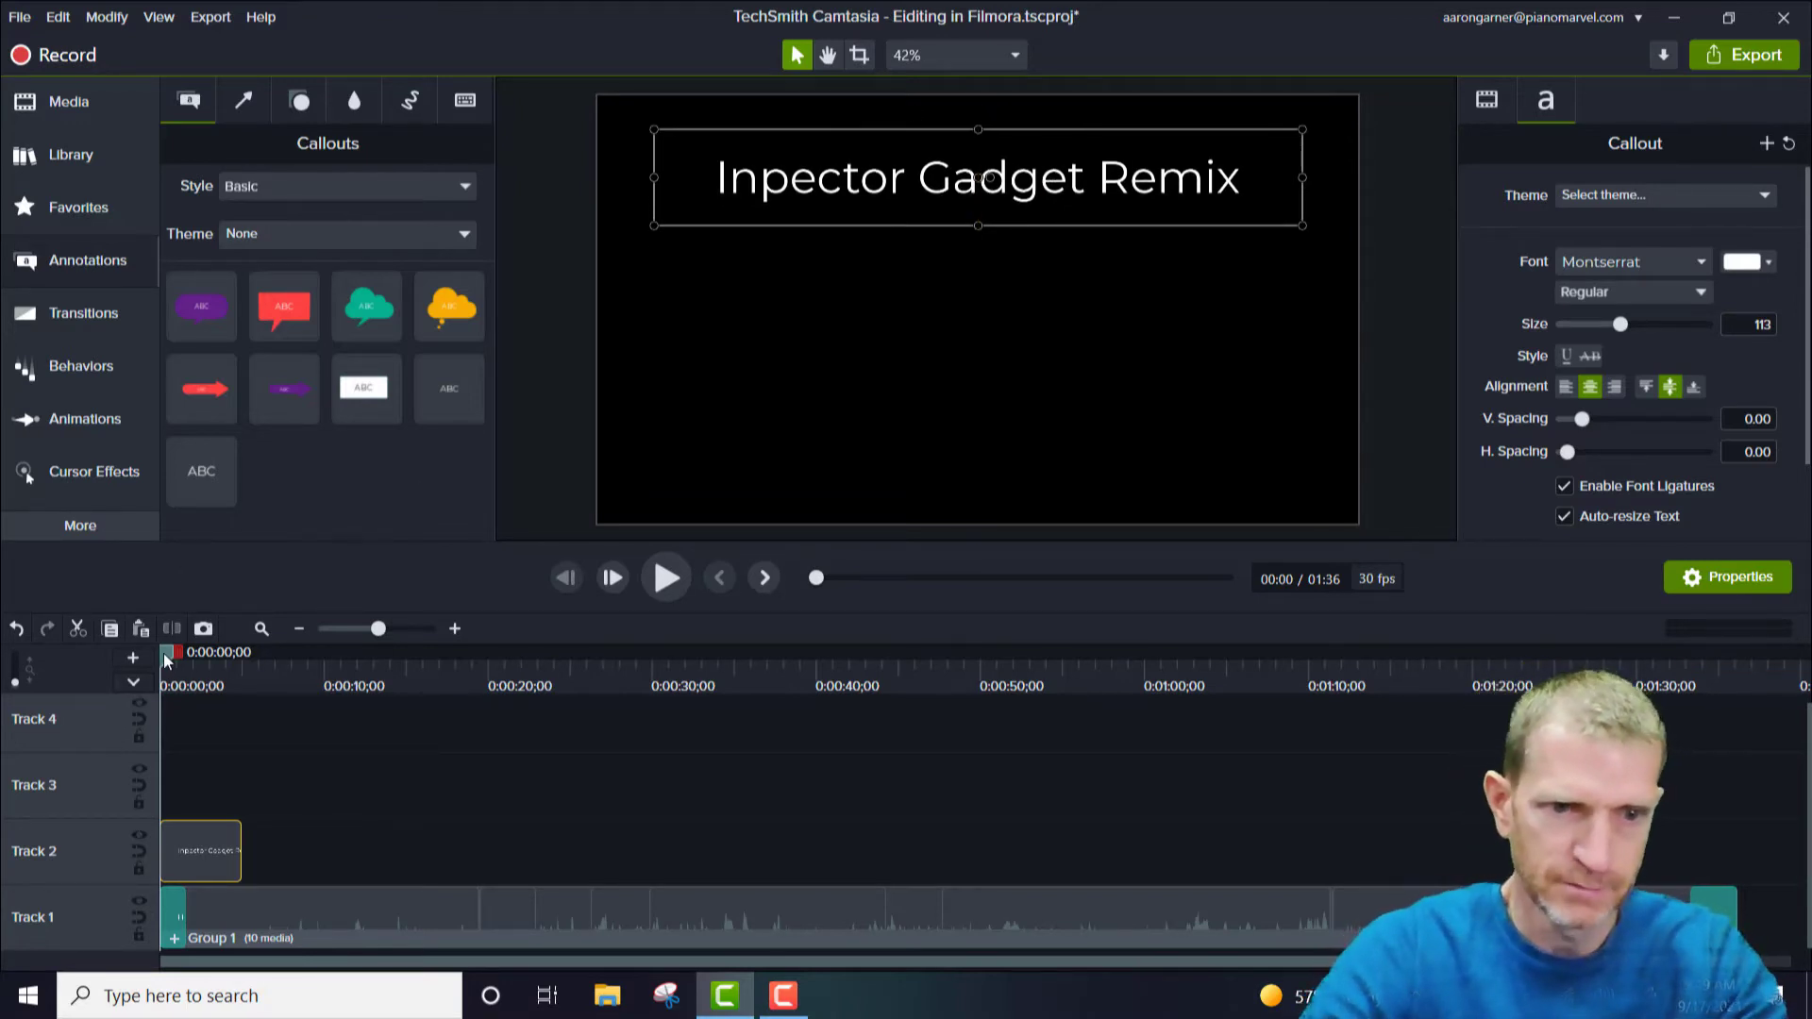
left_click(681, 575)
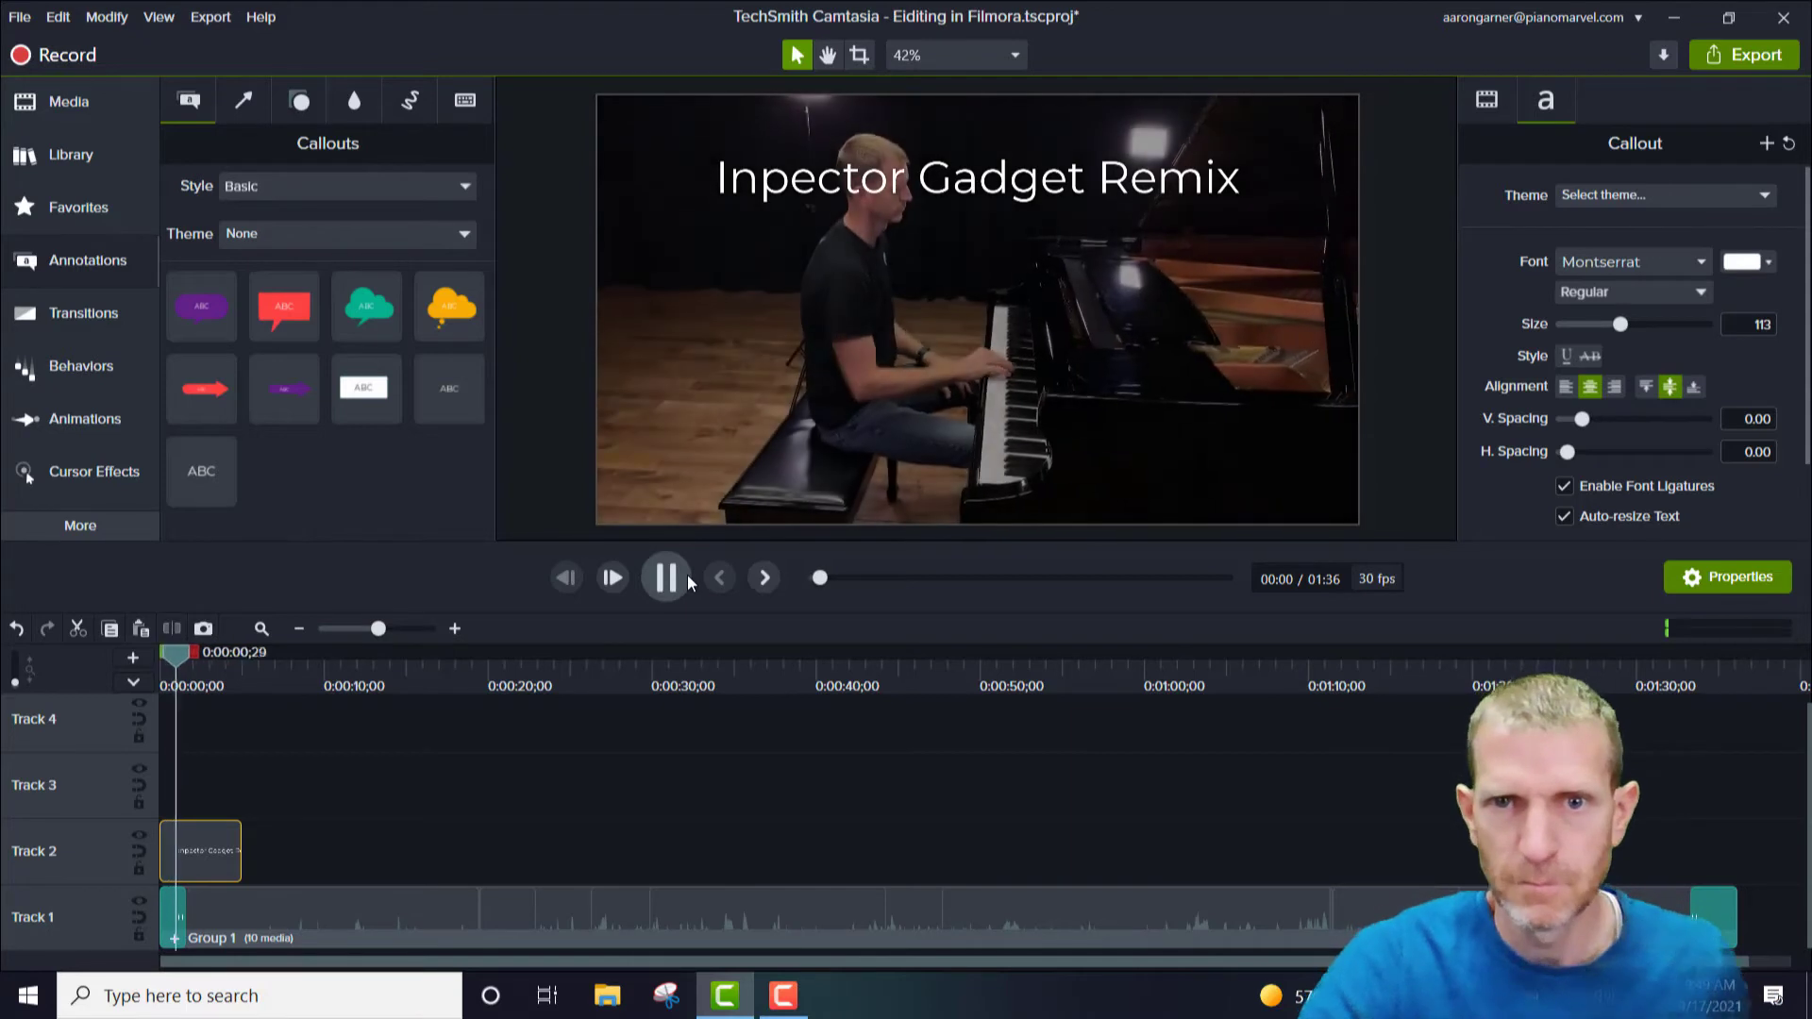
key("space")
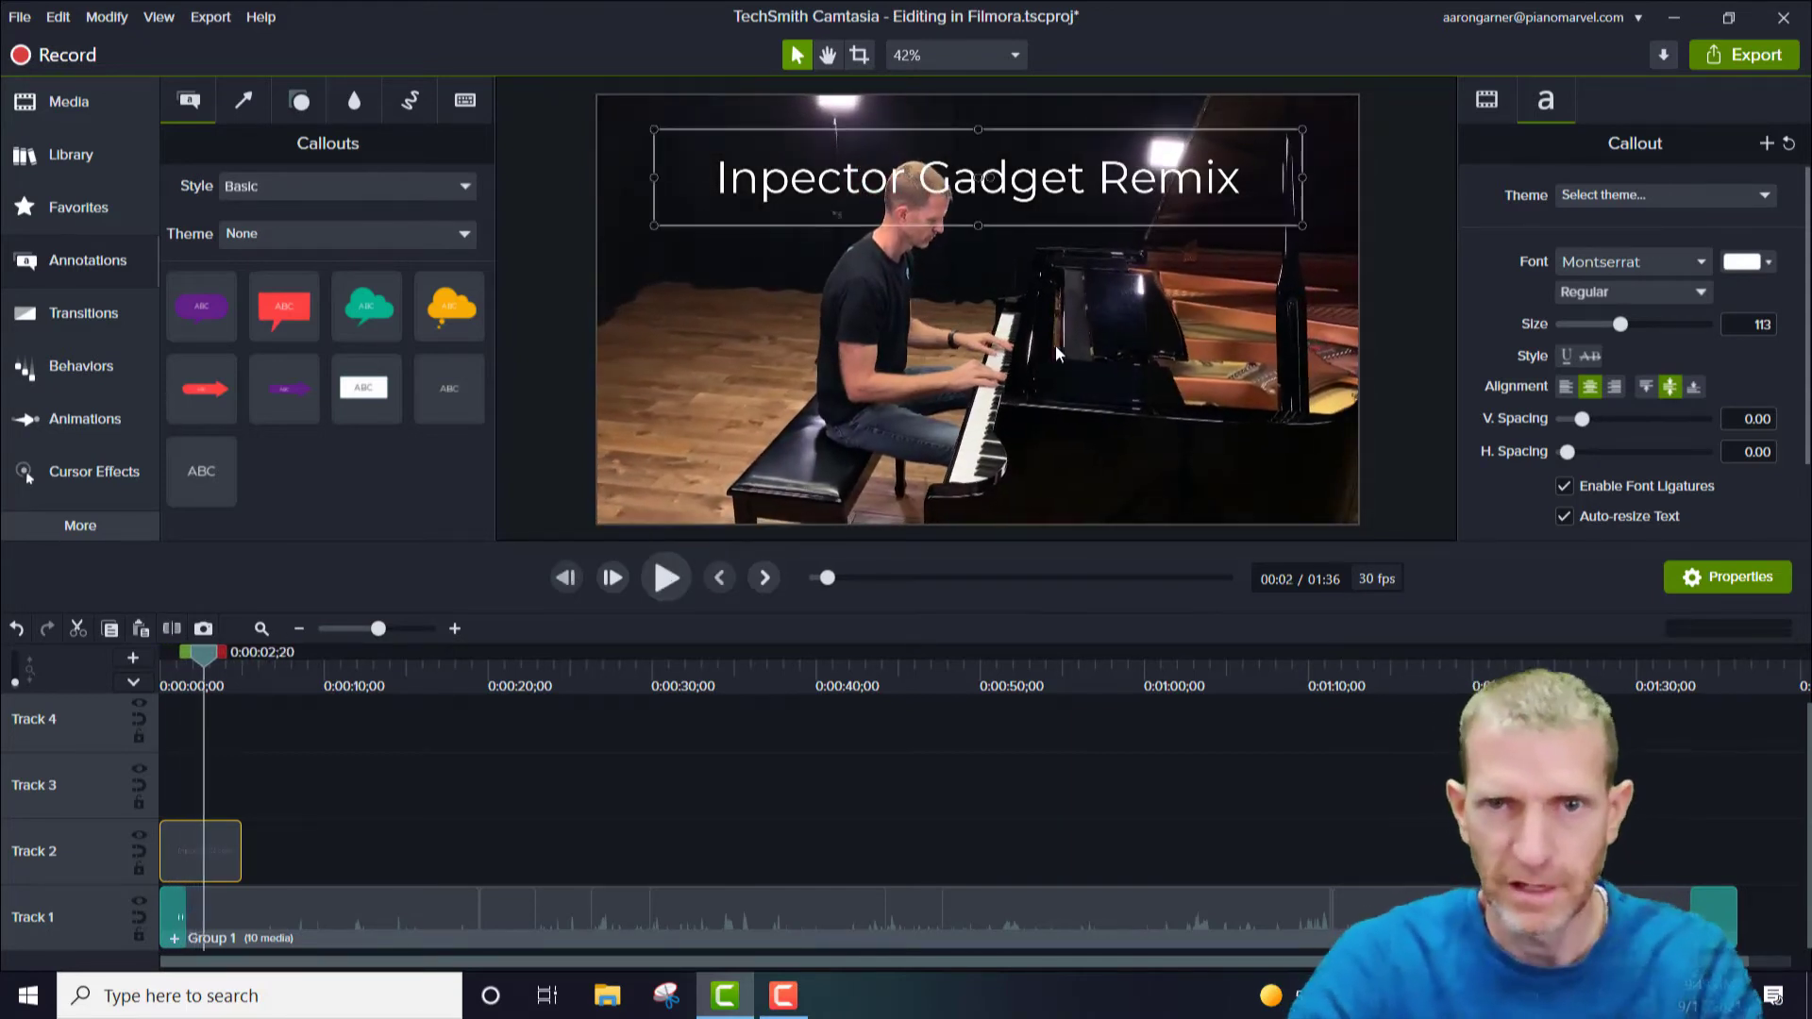
Move the title to the video's lower right corner, scale it down to font size 62, and preview the opening
left_click_drag(1000, 151, 1005, 407)
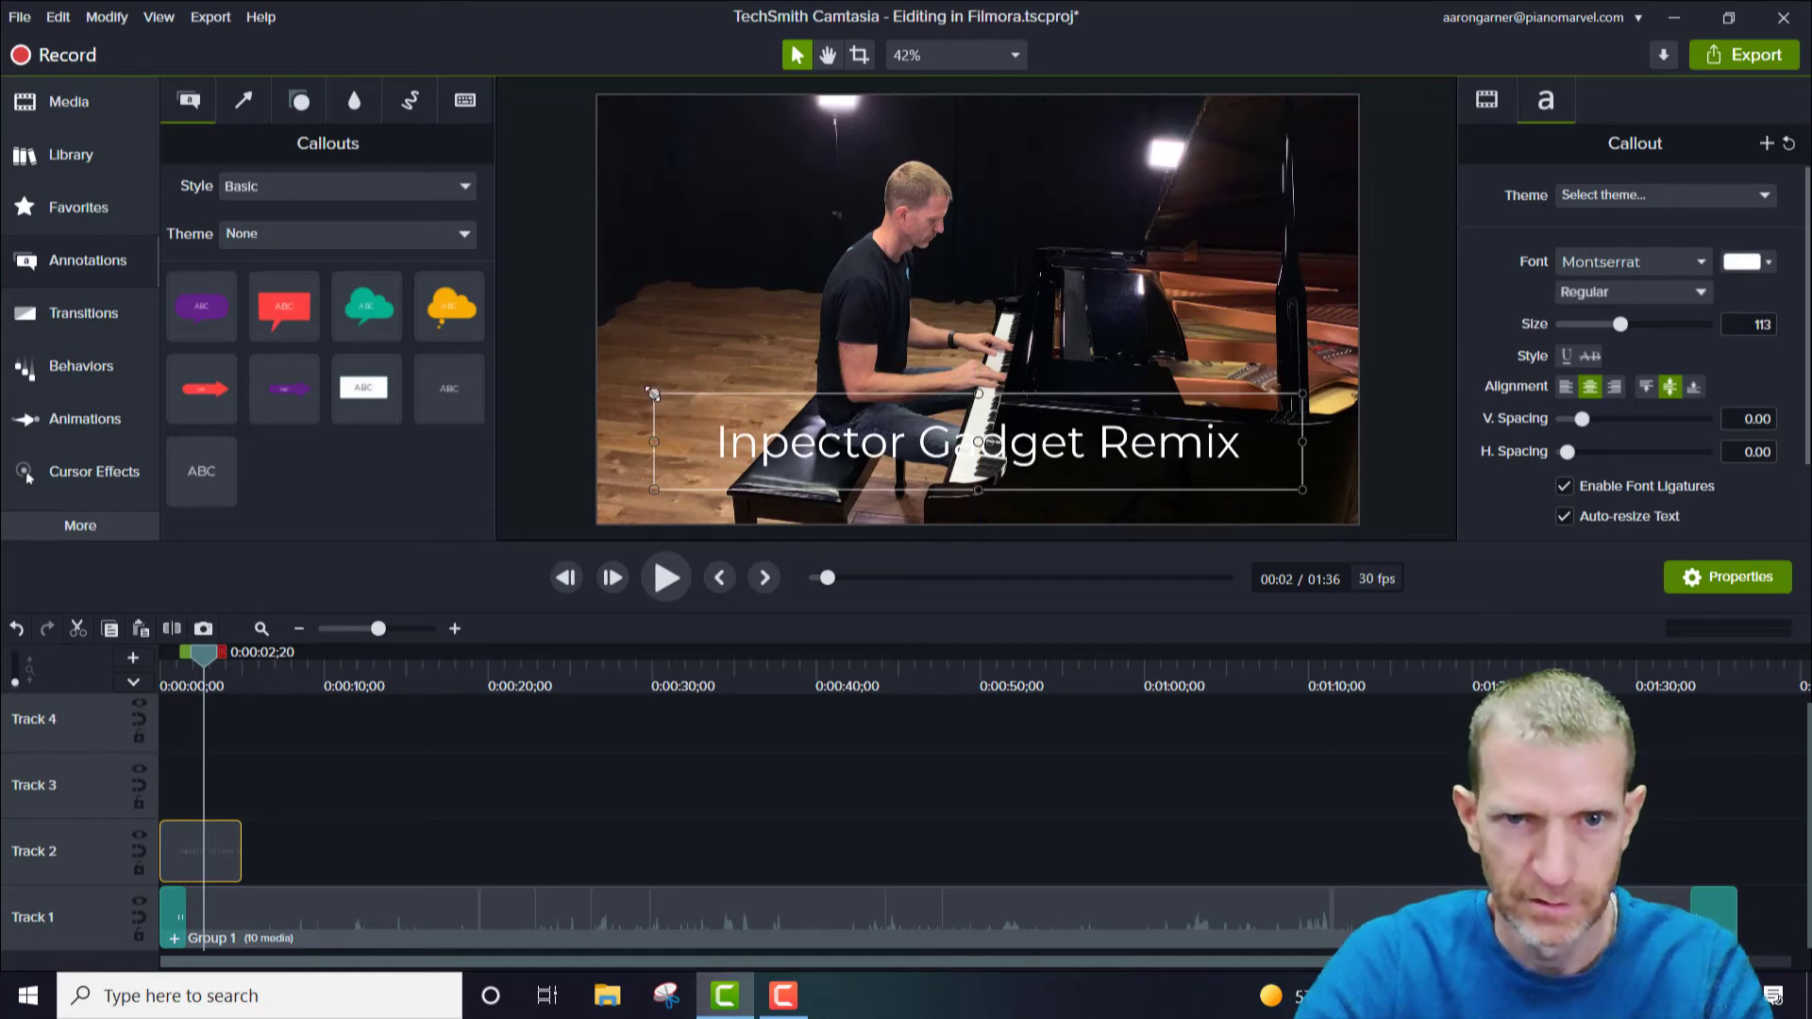
left_click_drag(653, 393, 1012, 434)
left_click_drag(1081, 445, 1096, 448)
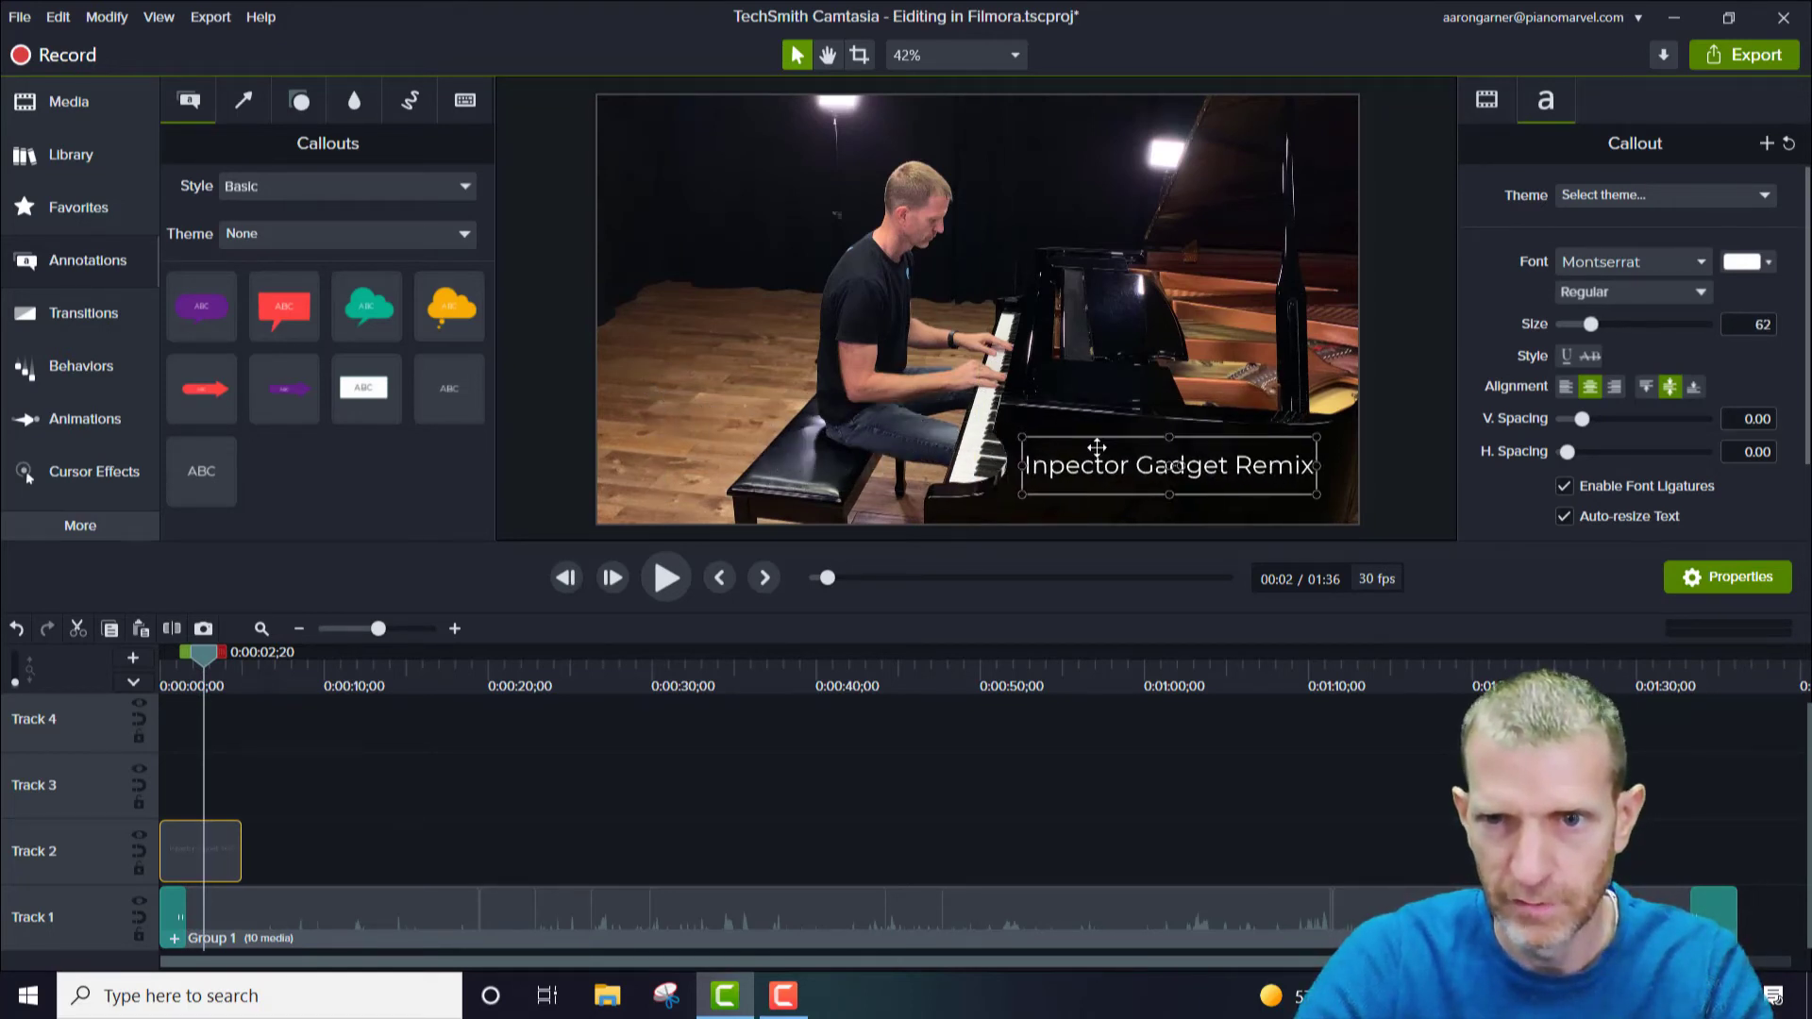
left_click_drag(213, 649, 150, 643)
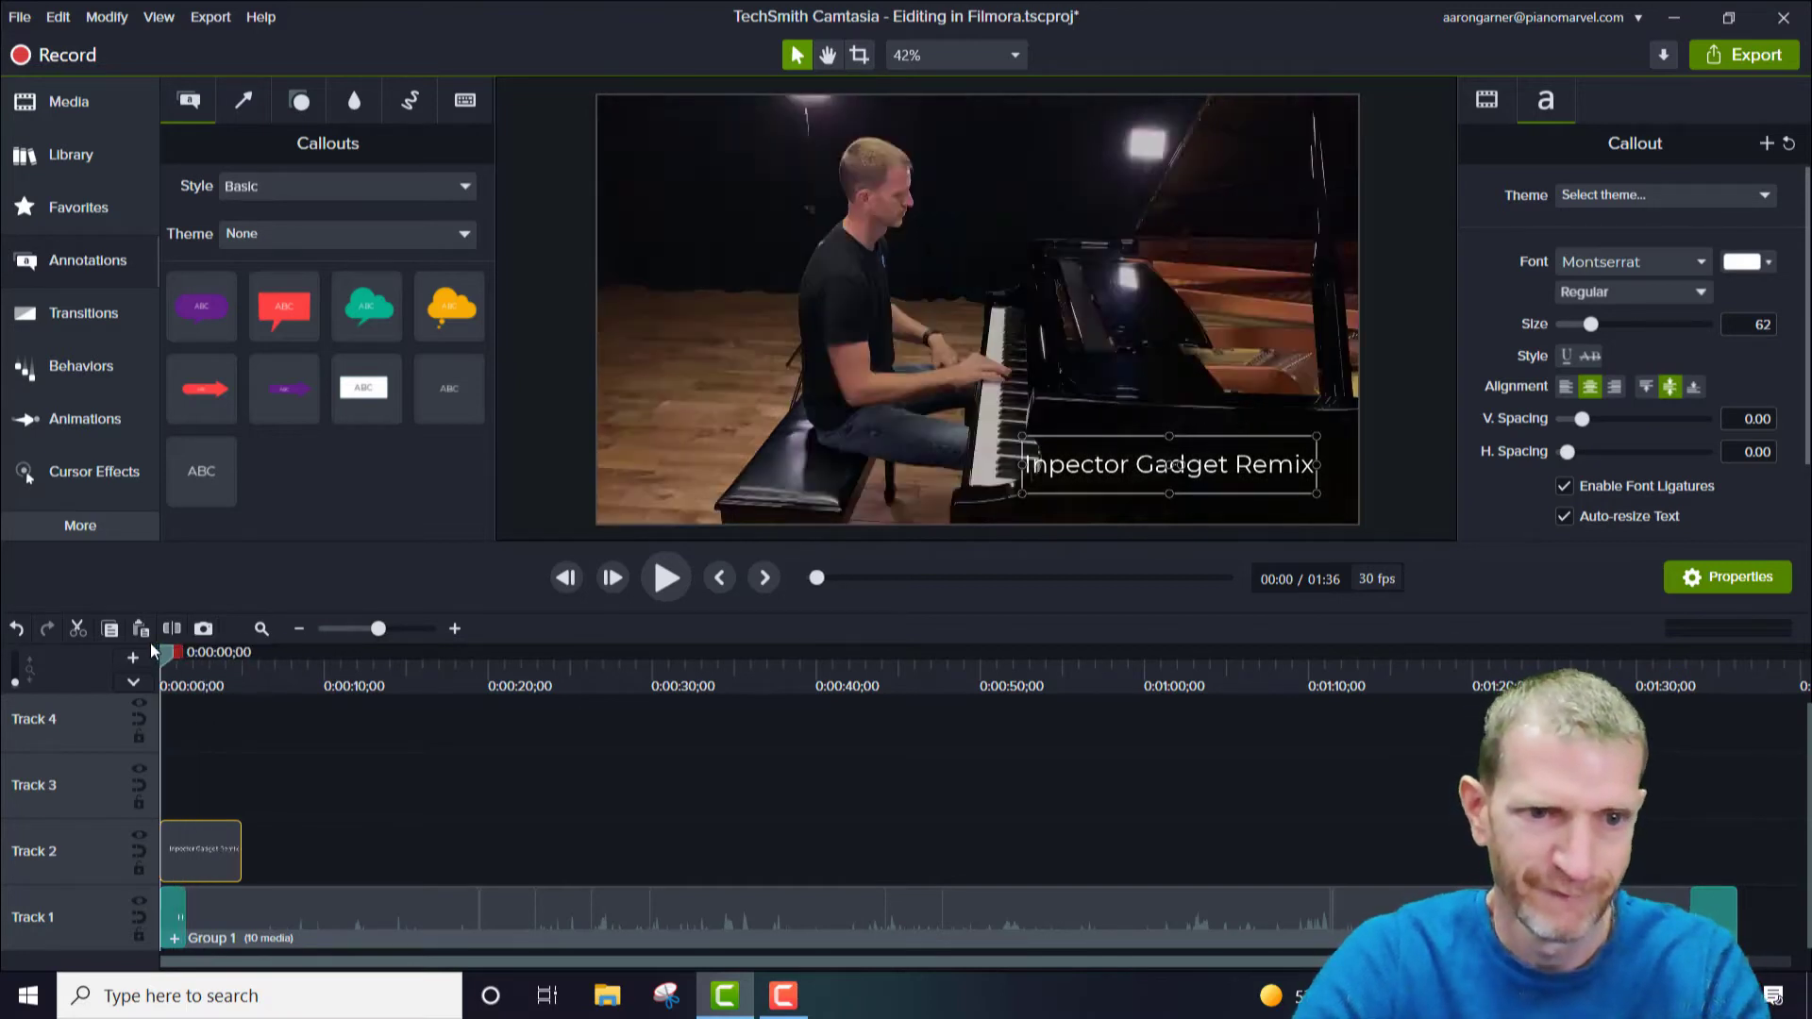
key("space")
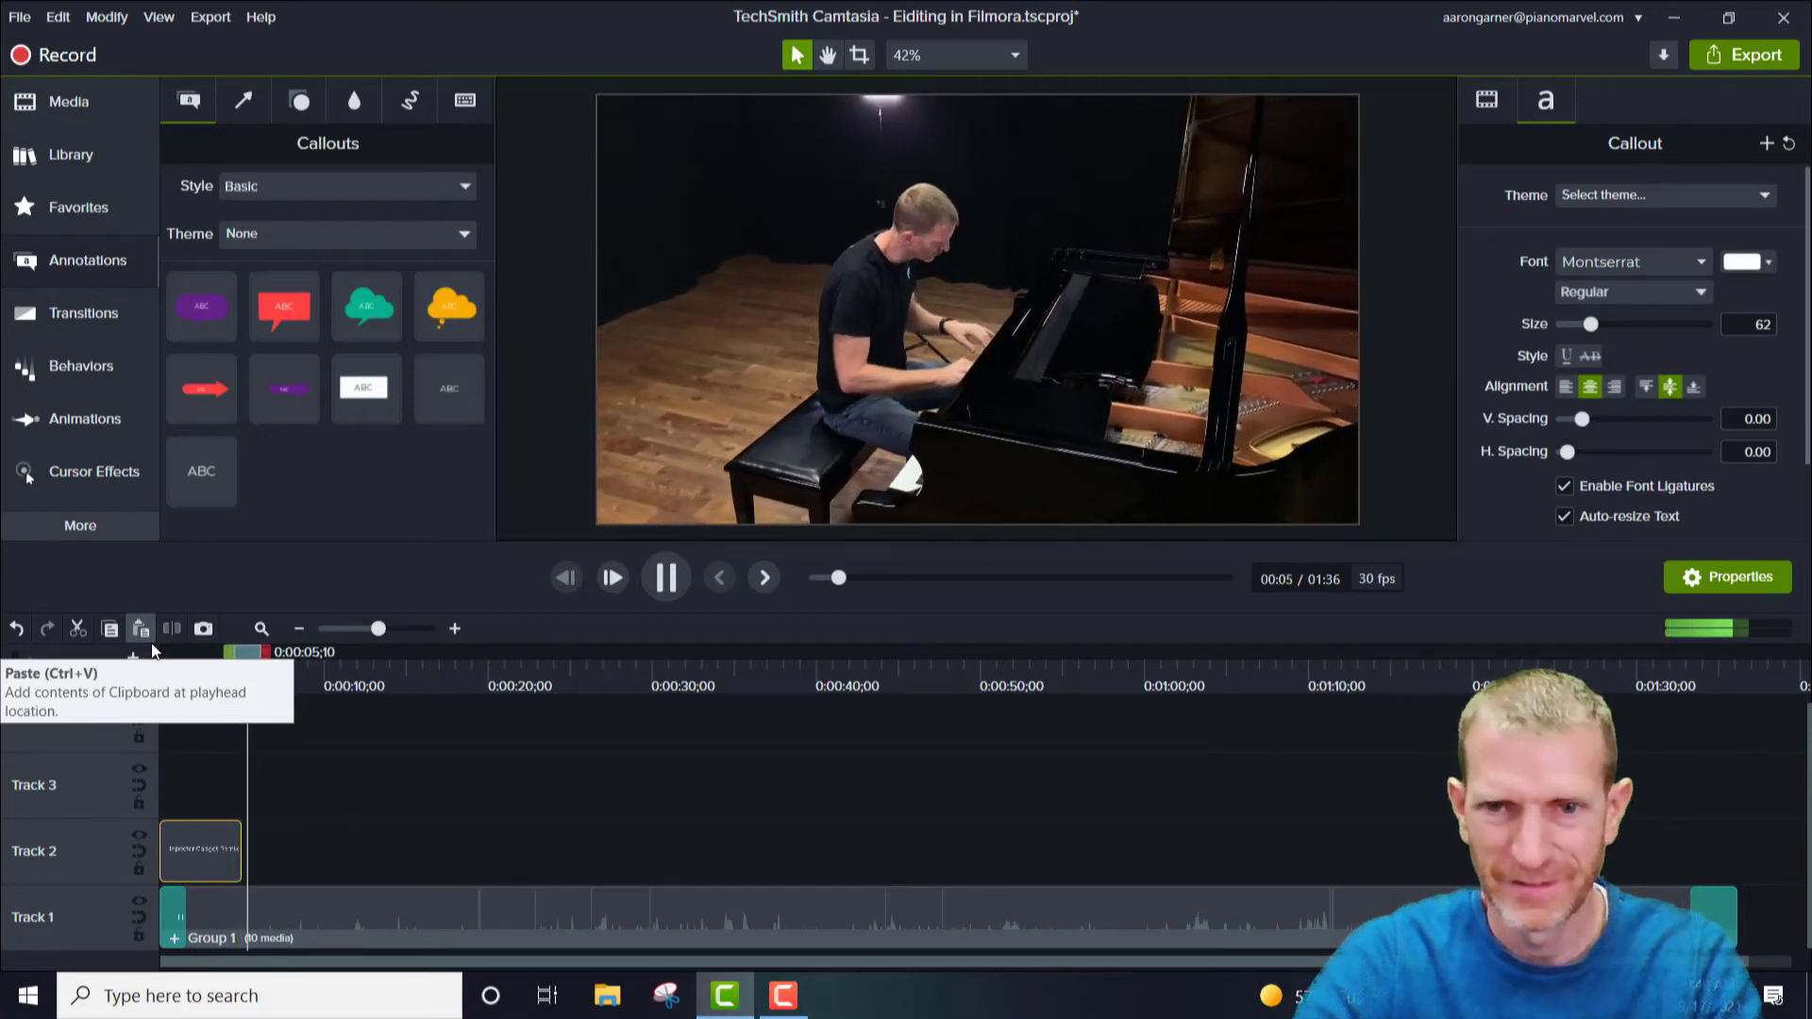
key("space")
Trim the start of the title clip on Track 2 by about half a second and preview it from the beginning
left_click_drag(253, 650, 151, 663)
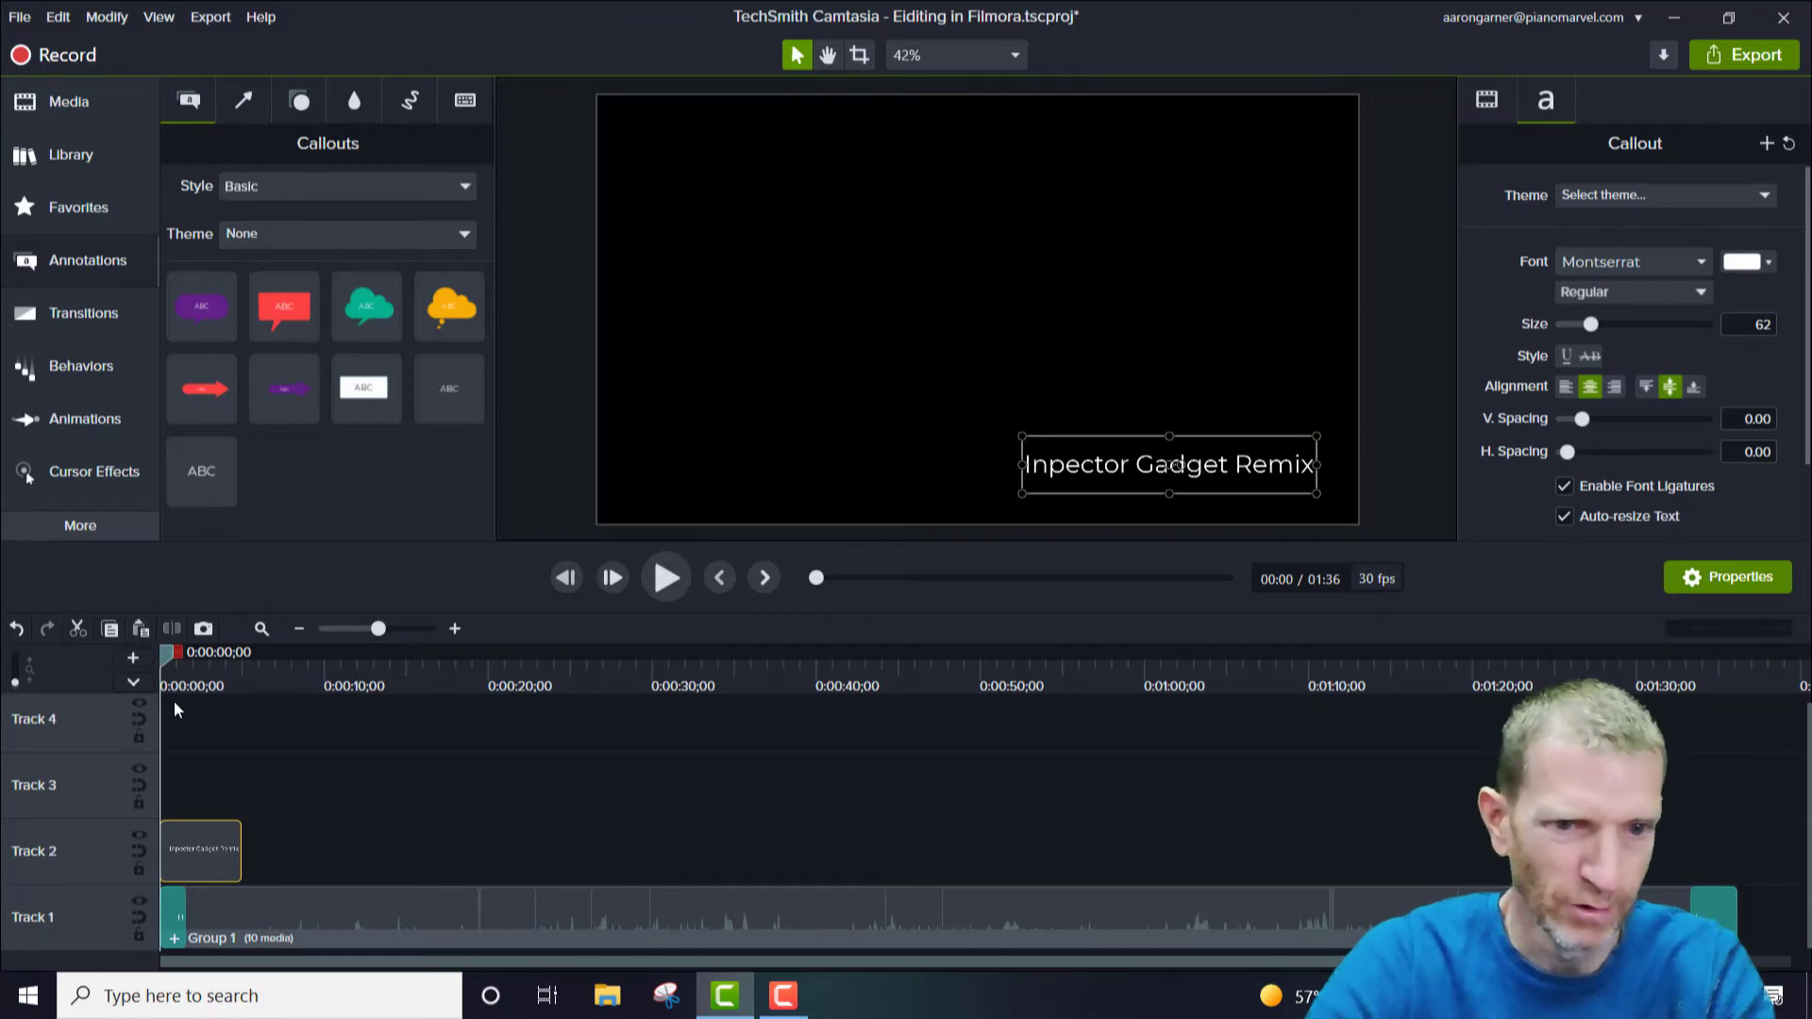
left_click_drag(199, 840, 243, 856)
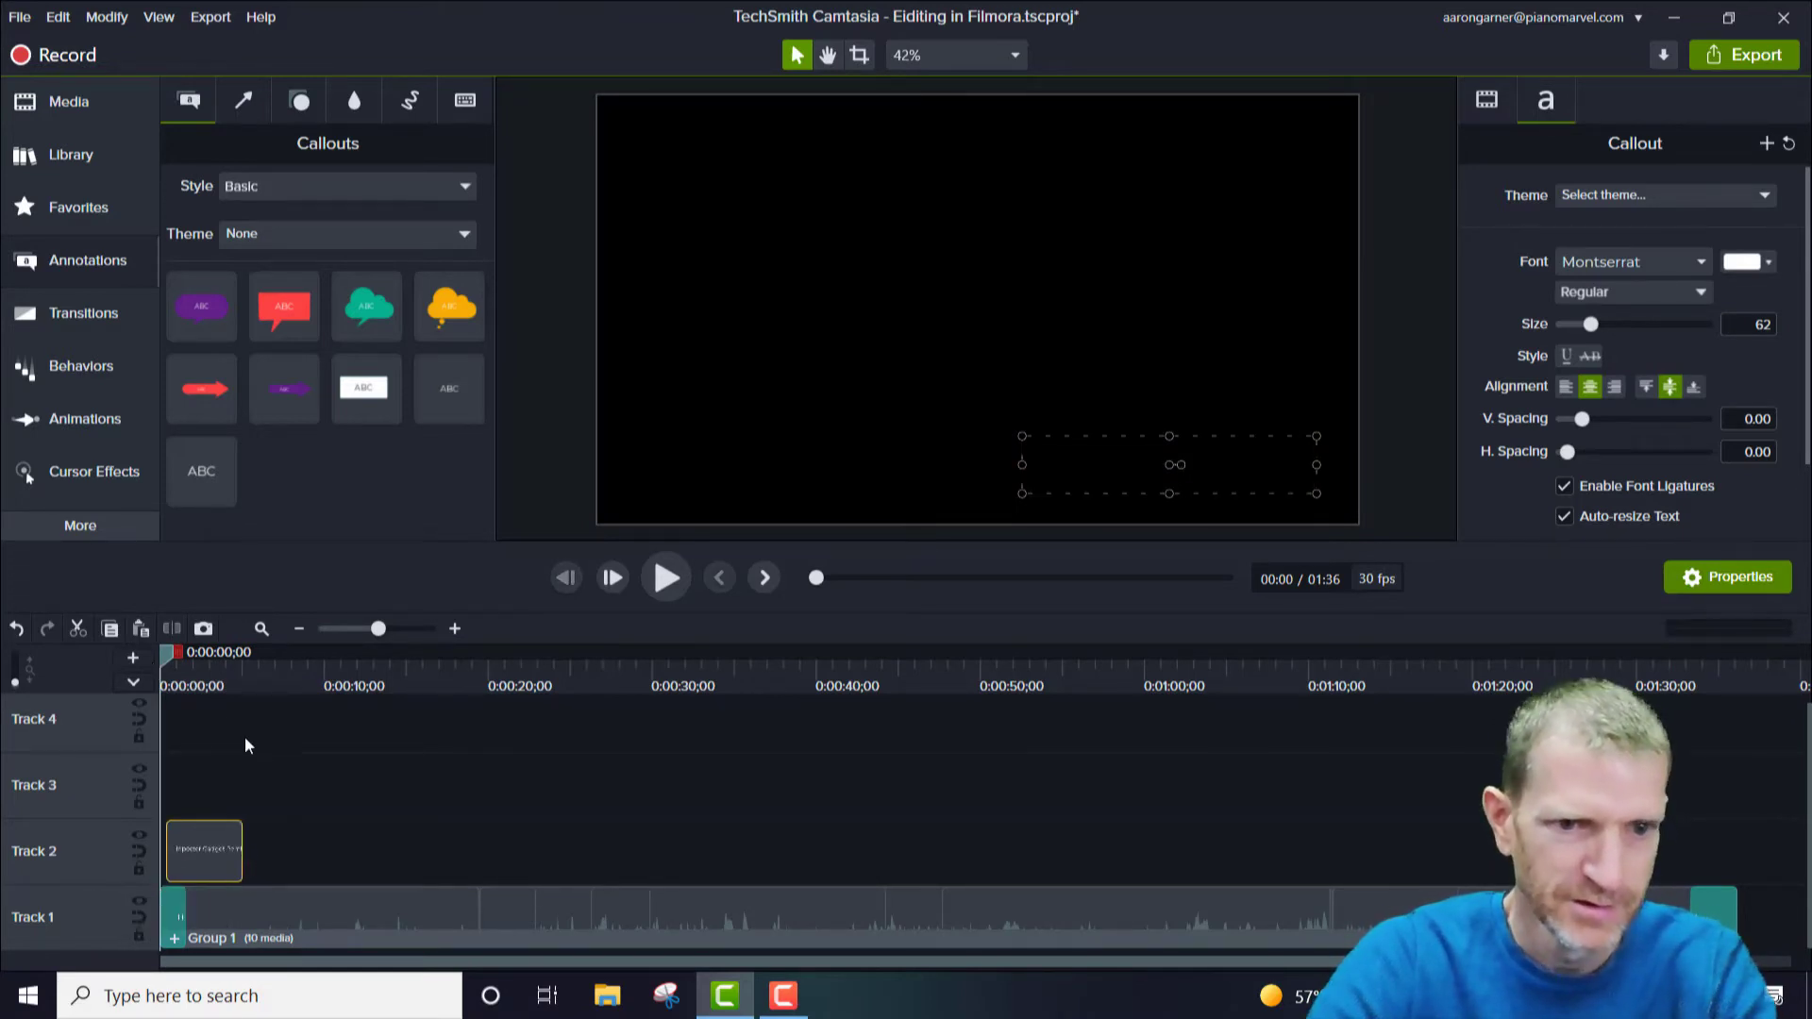
left_click_drag(166, 653, 159, 657)
key("space")
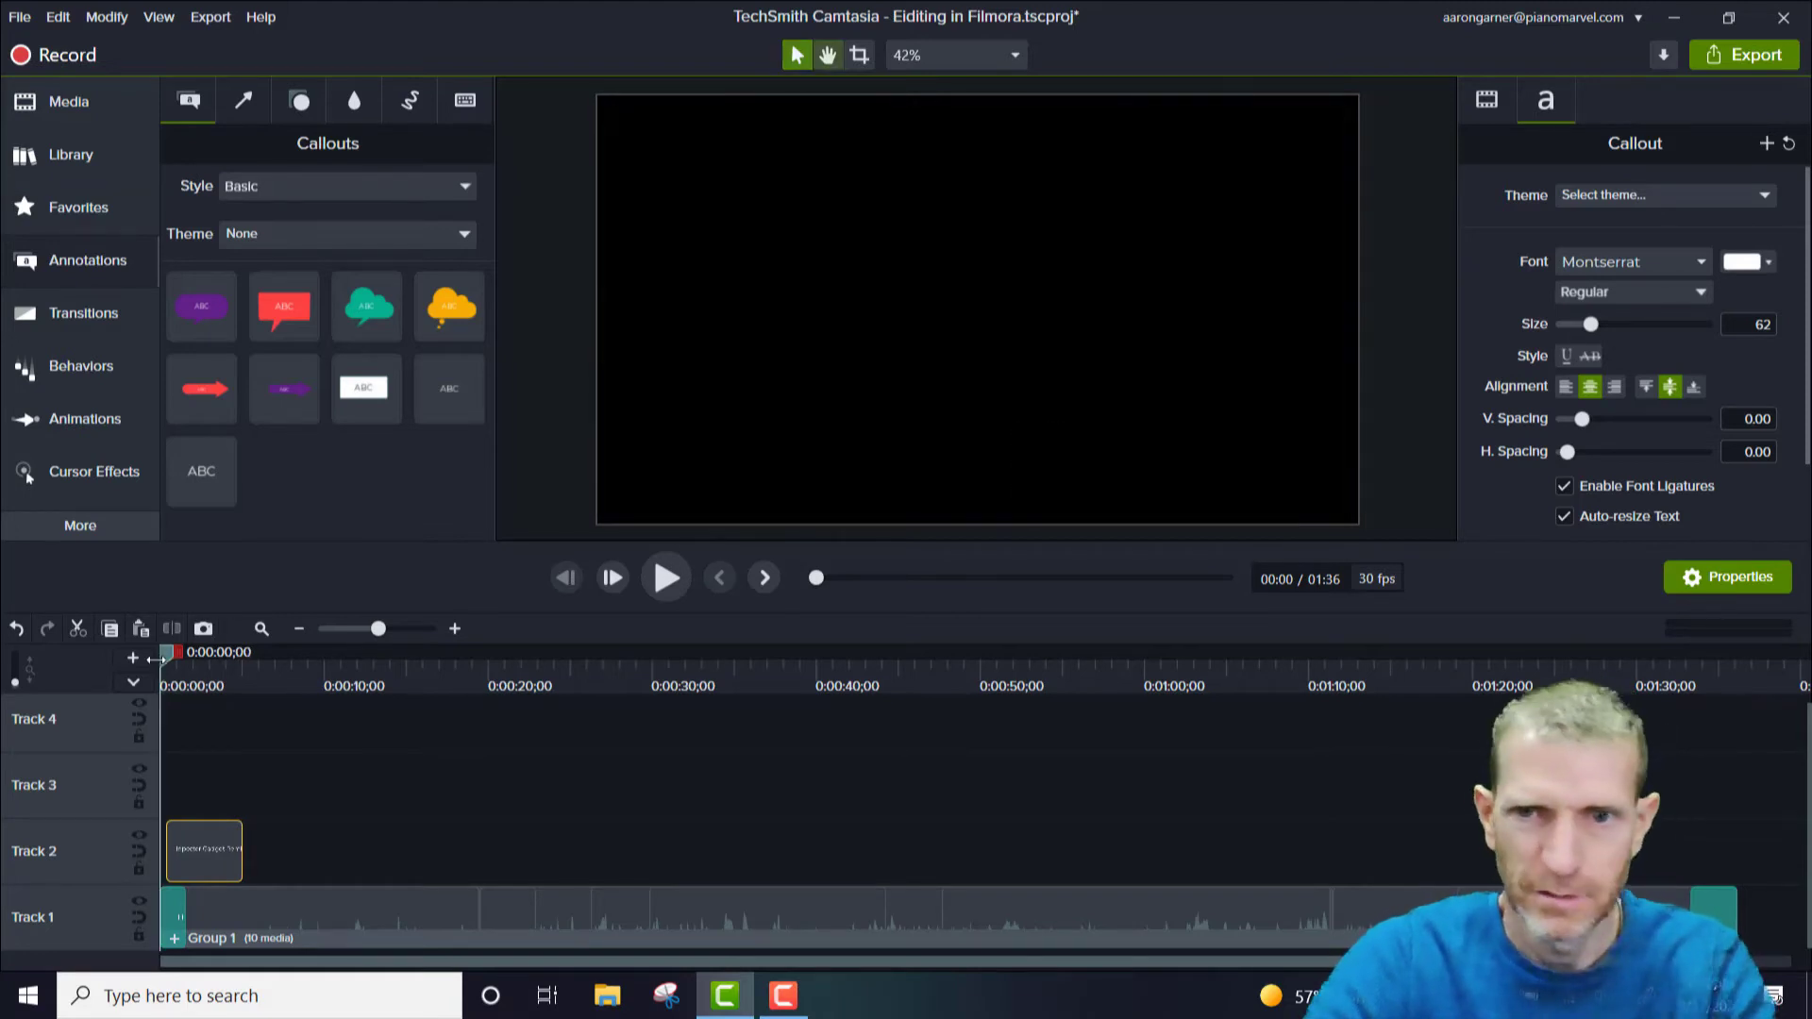
key("space")
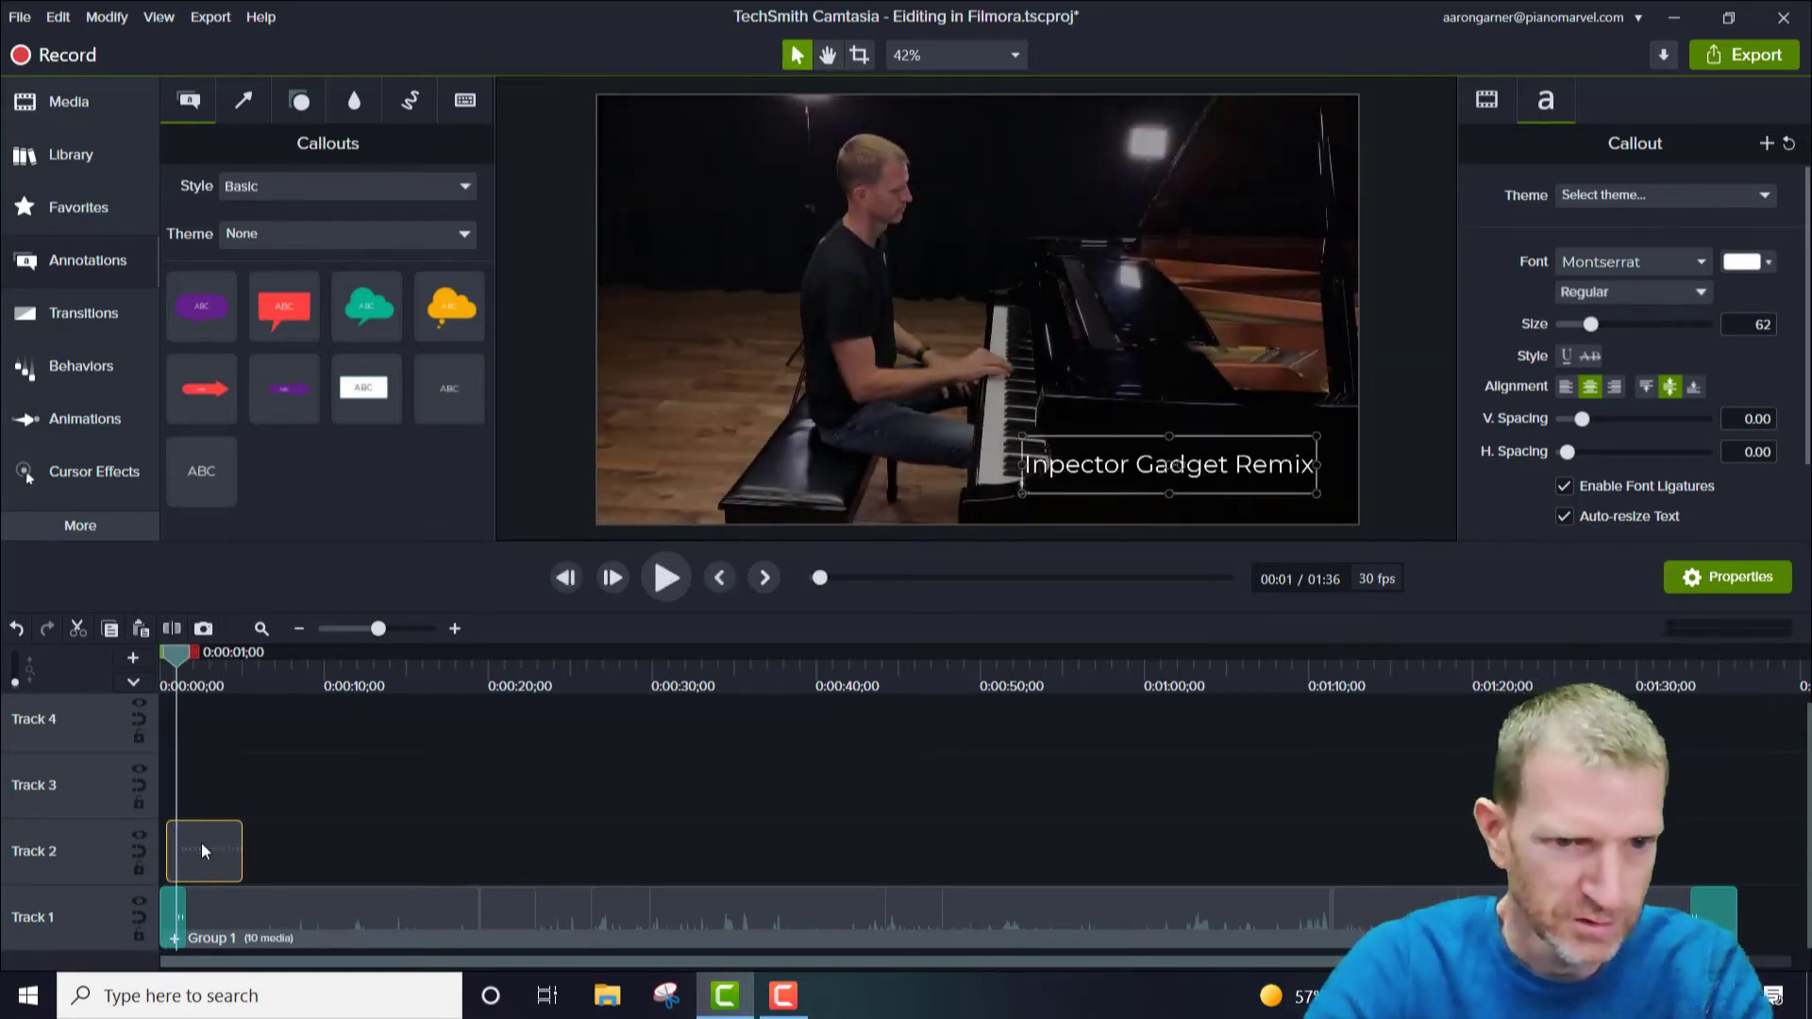
Shift the title clip on Track 2 to start at about 1 second and preview the opening fade with it
left_click_drag(200, 841, 206, 844)
left_click_drag(183, 661, 155, 660)
key("space")
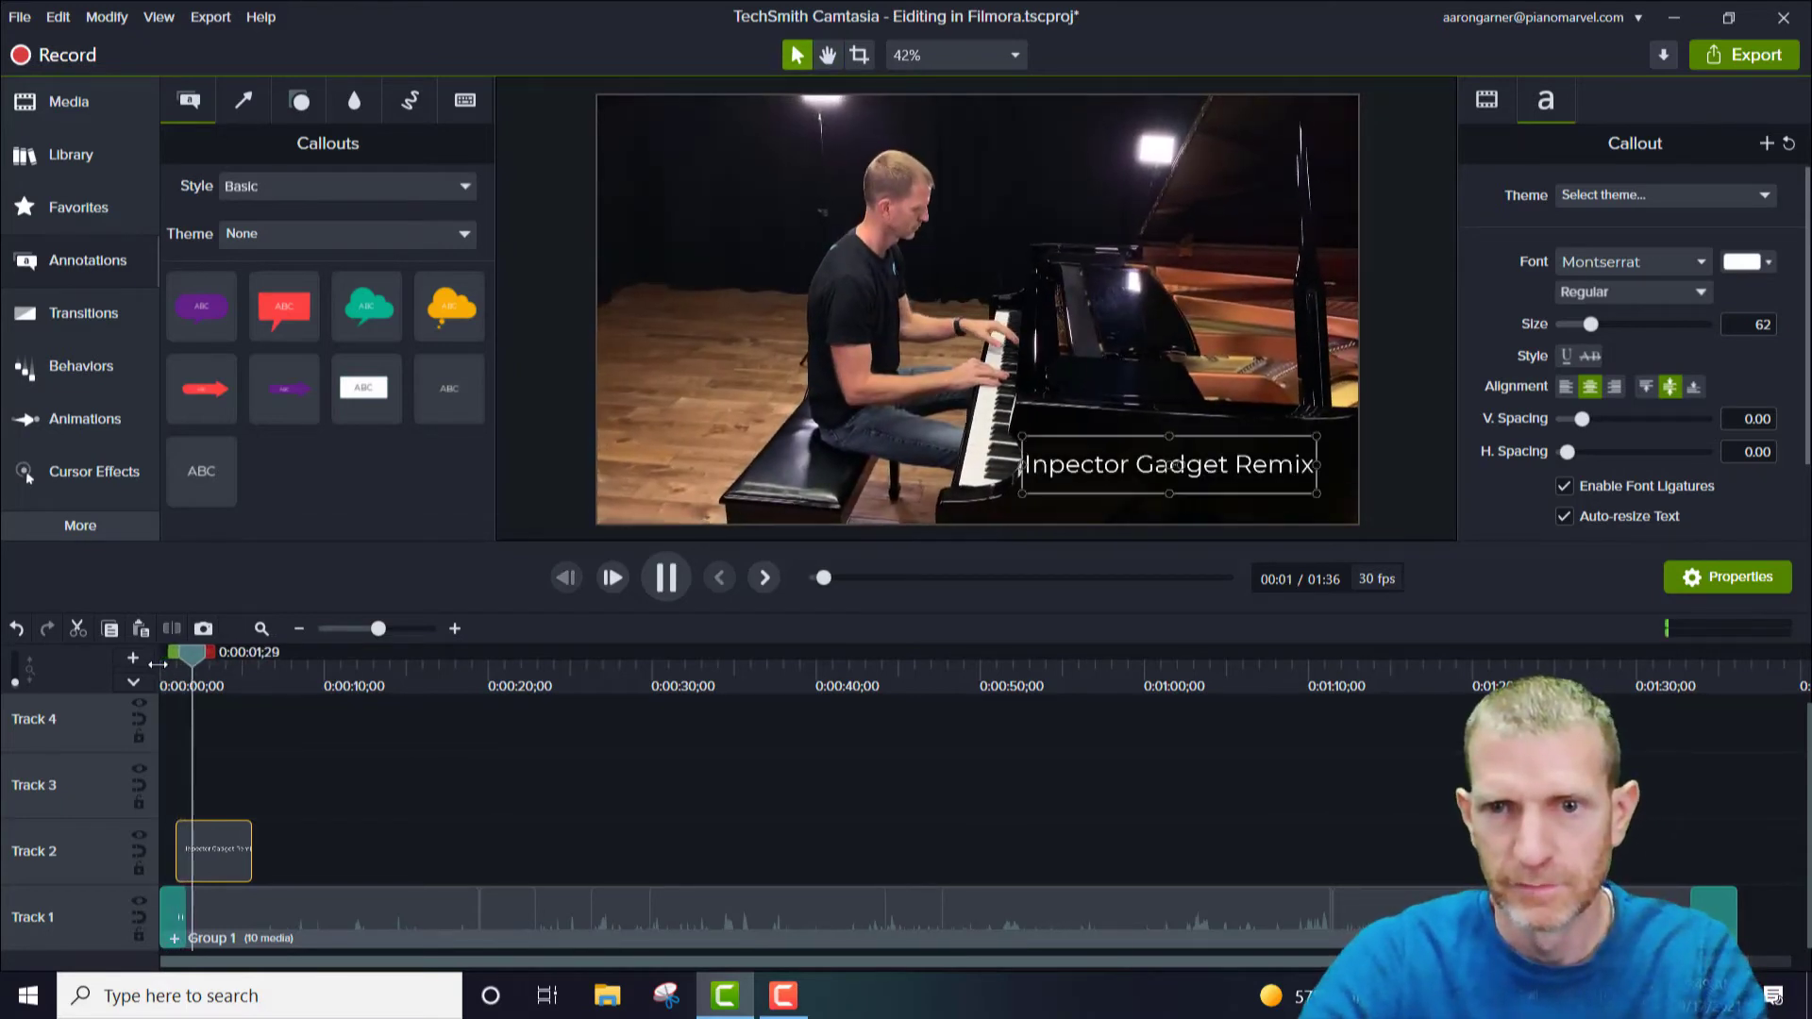
key("space")
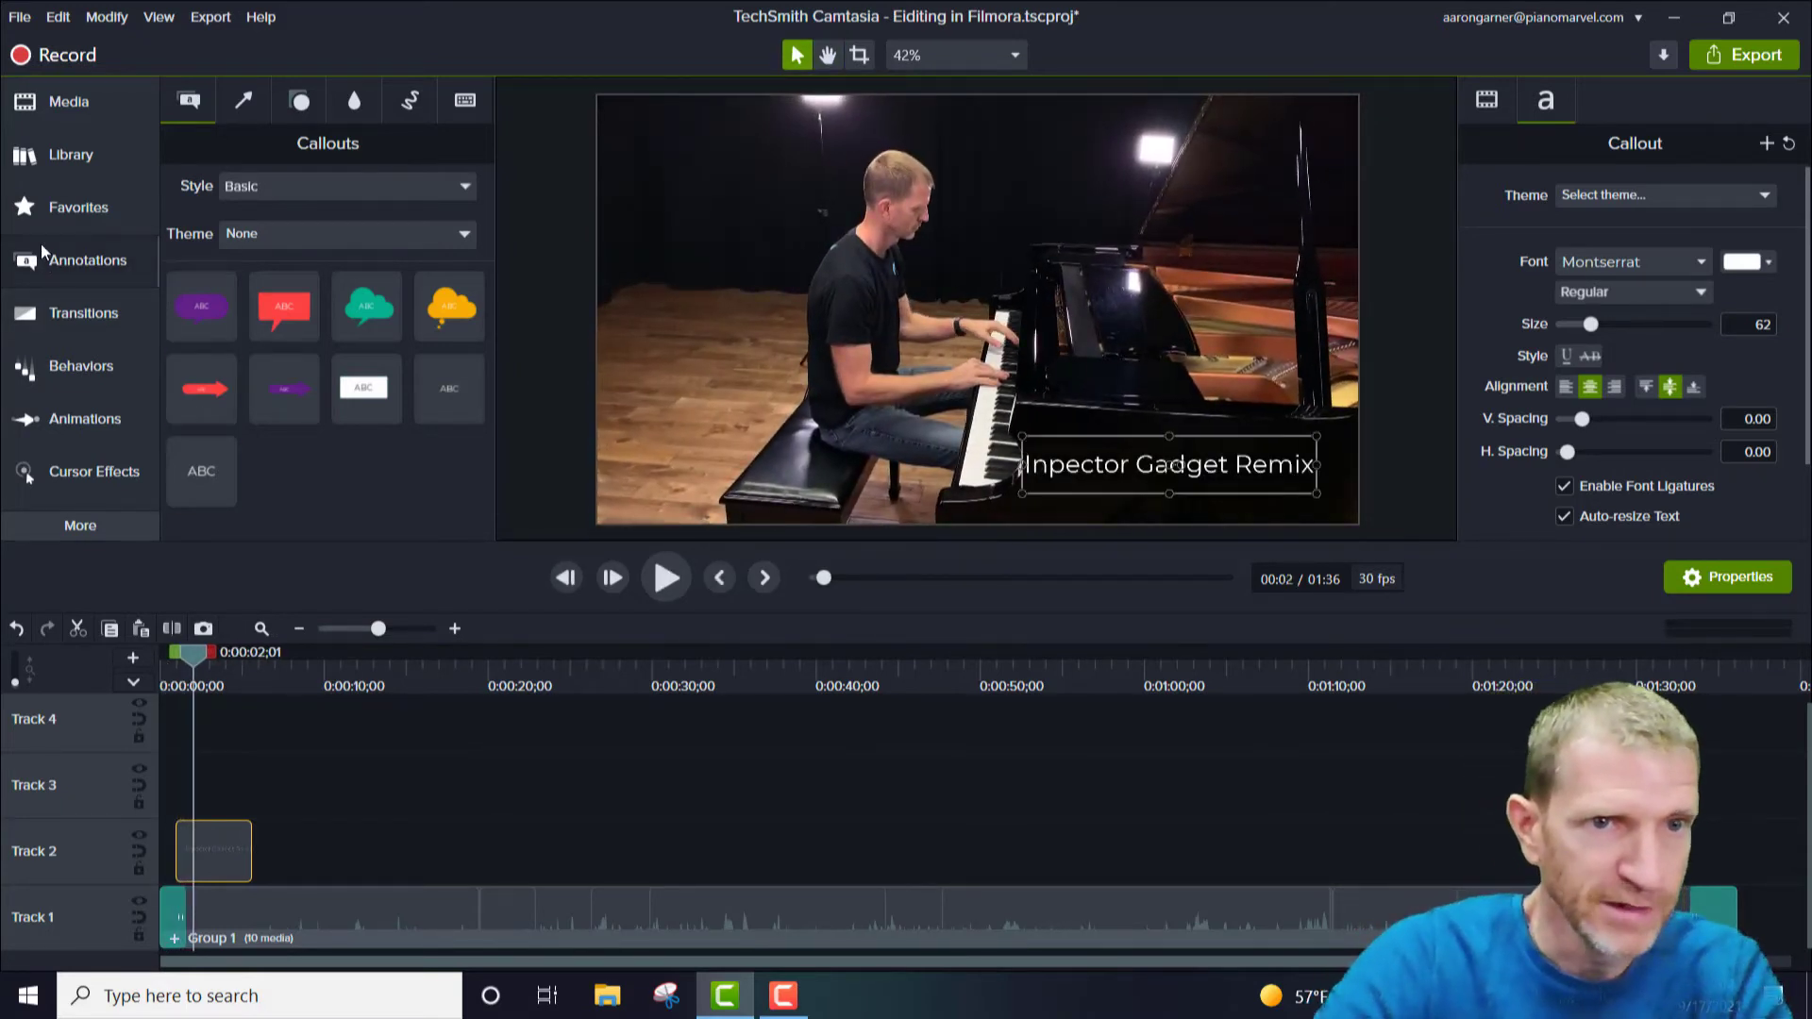
Add a Fade transition to both ends of the title clip on Track 2 and preview the opening from the start
left_click(54, 326)
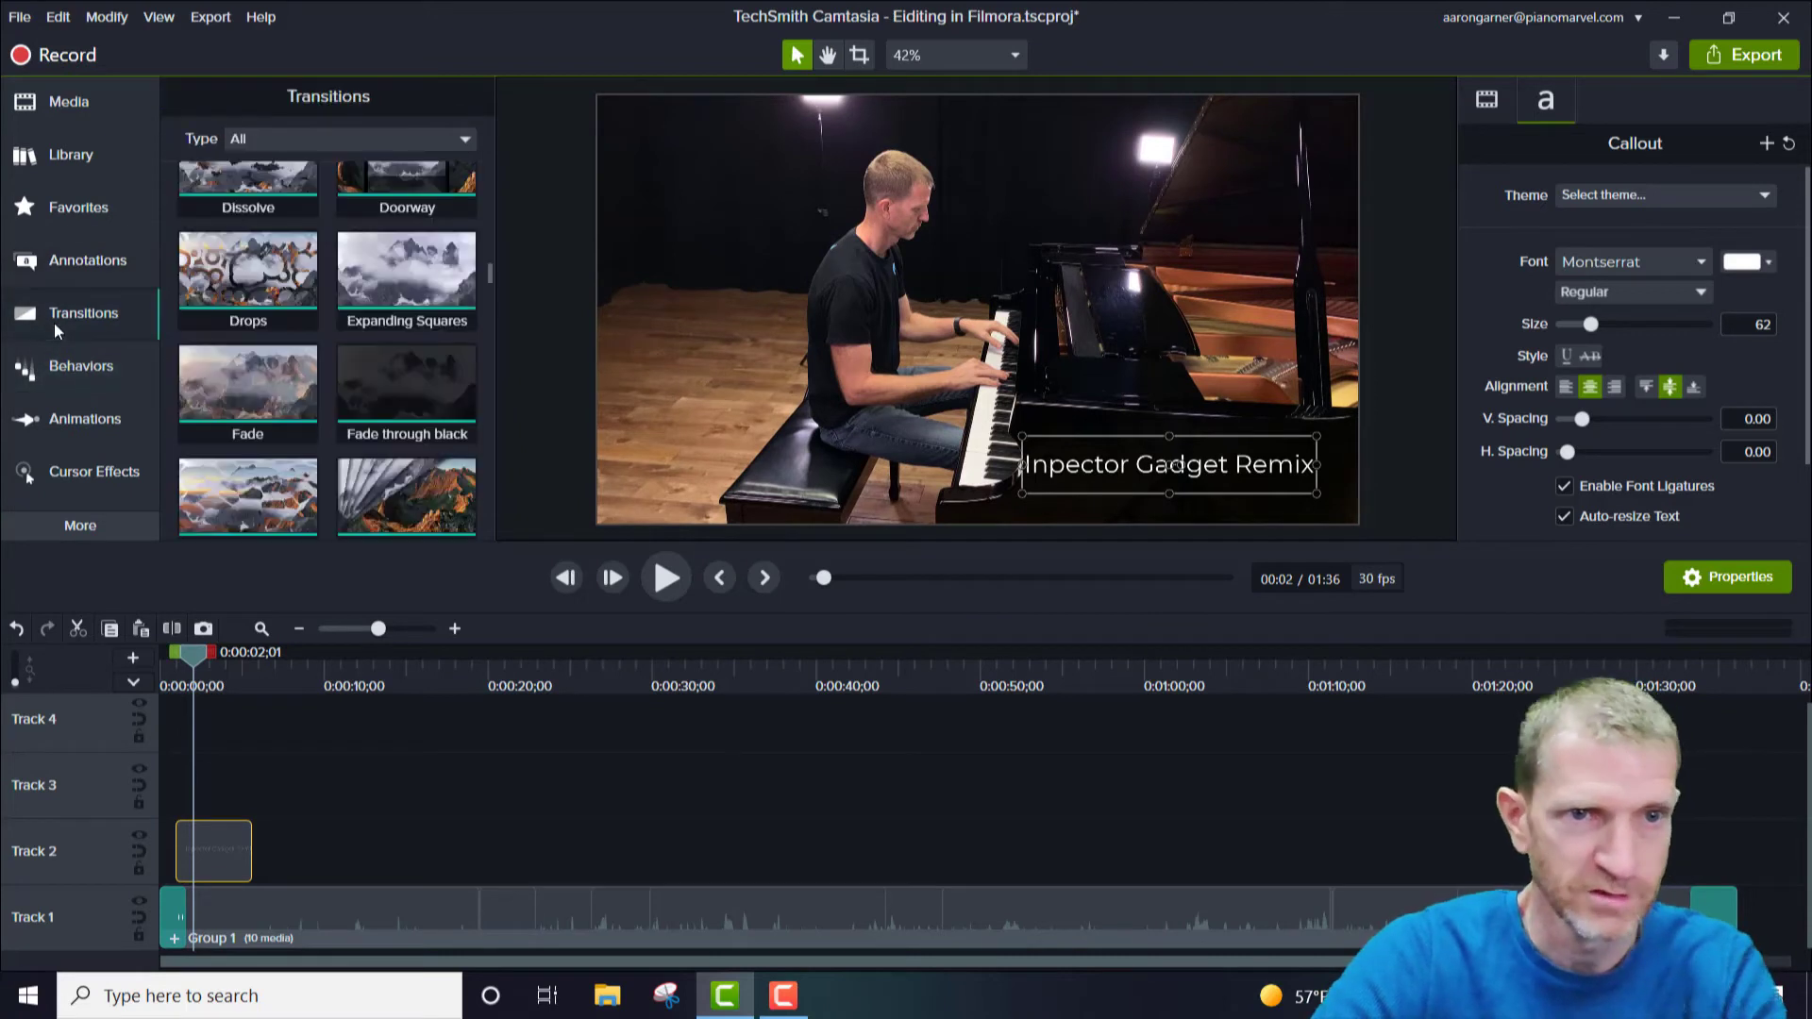
scroll(264, 342, "down", 2)
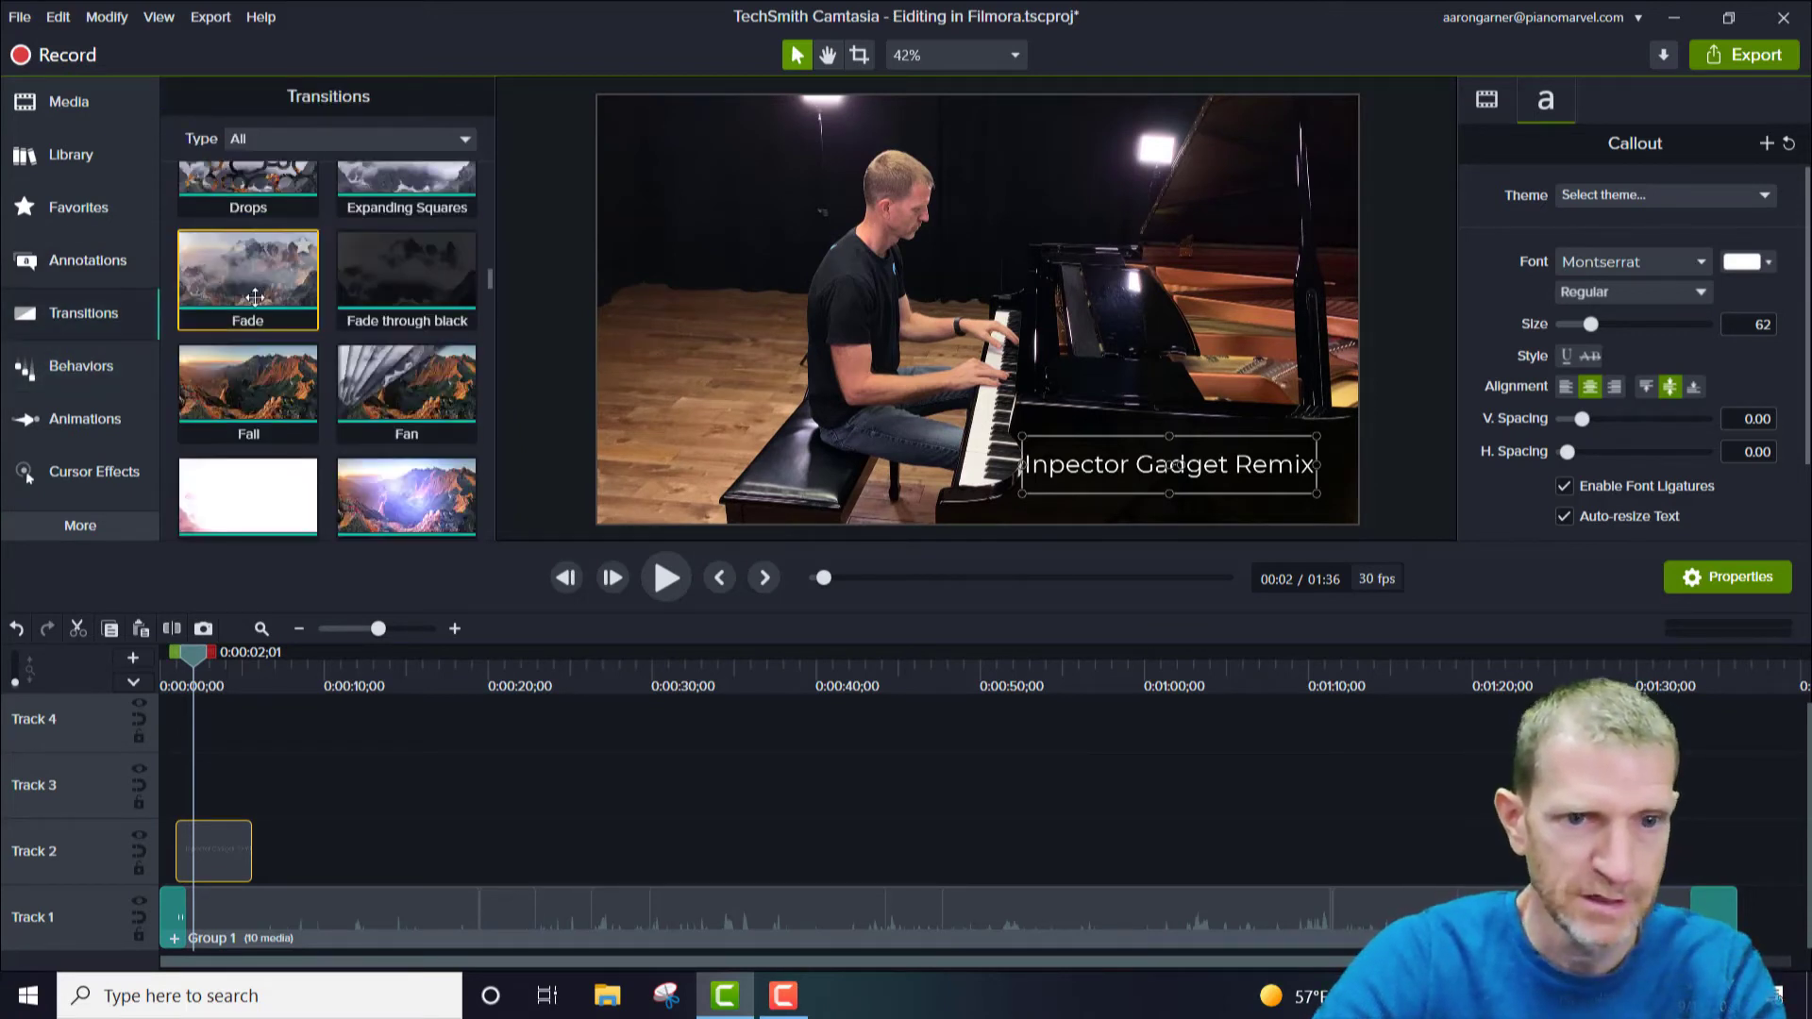
left_click_drag(264, 342, 219, 848)
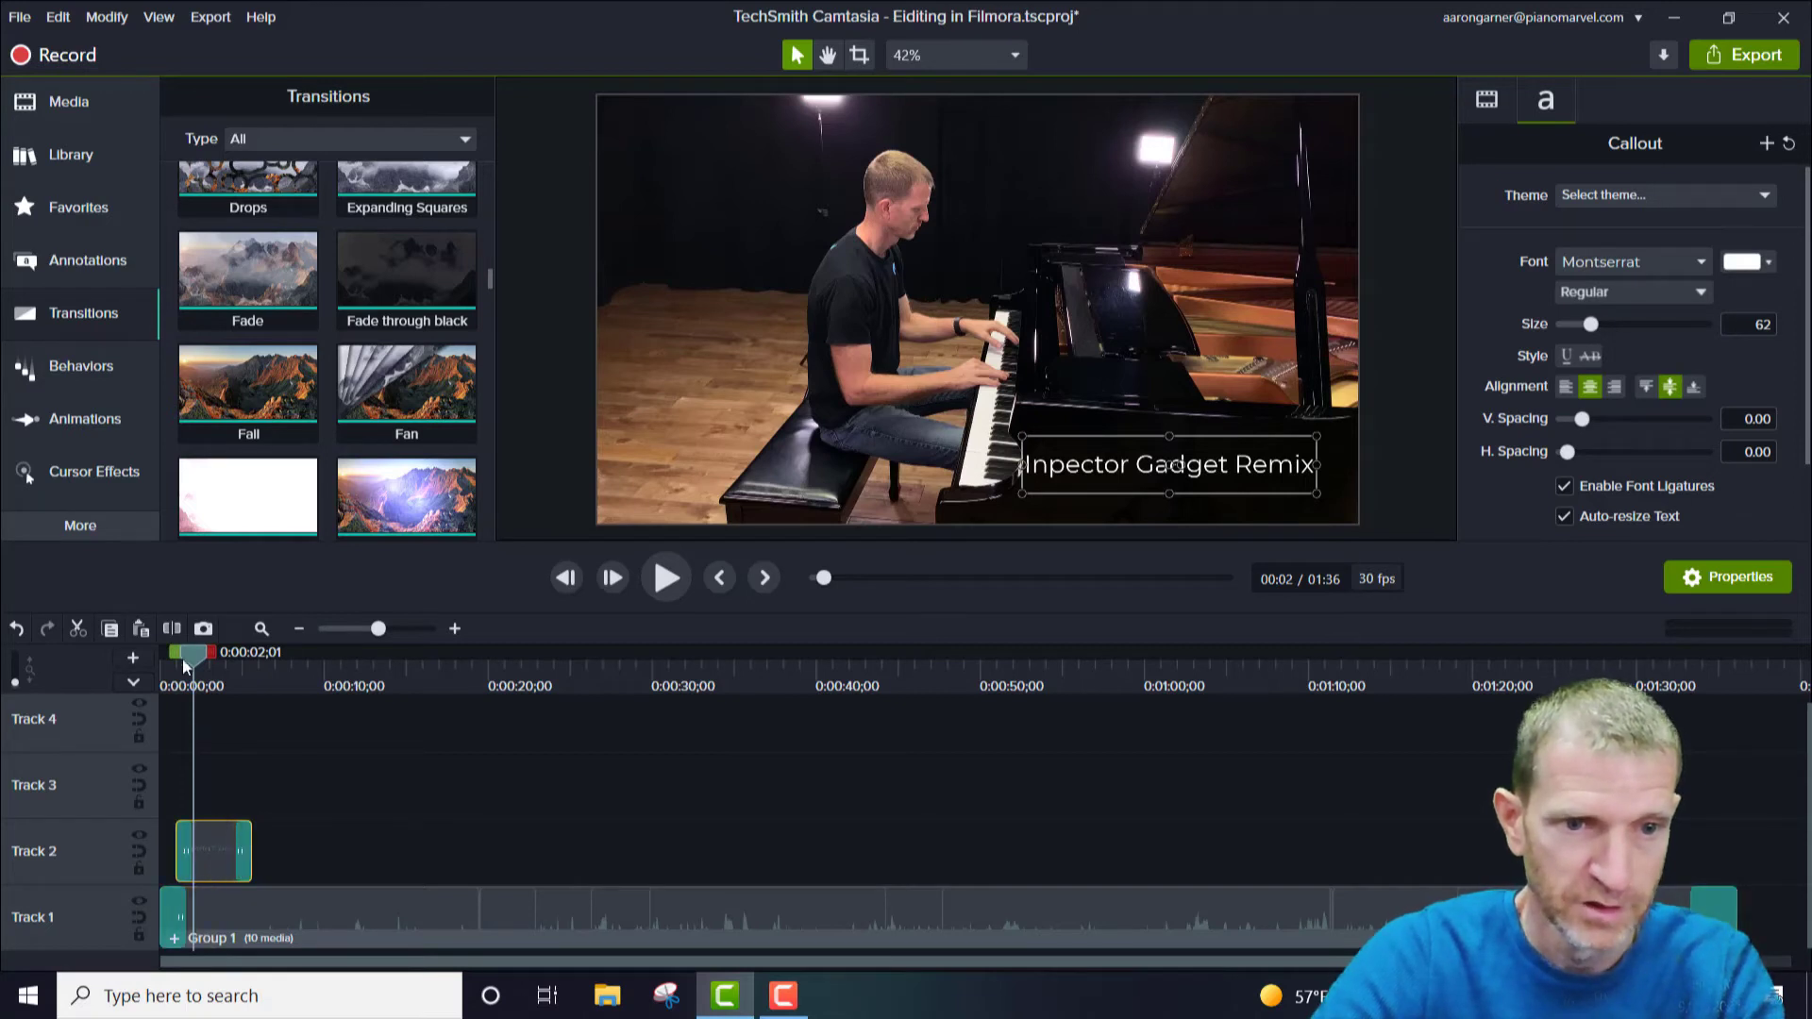
left_click_drag(193, 658, 170, 664)
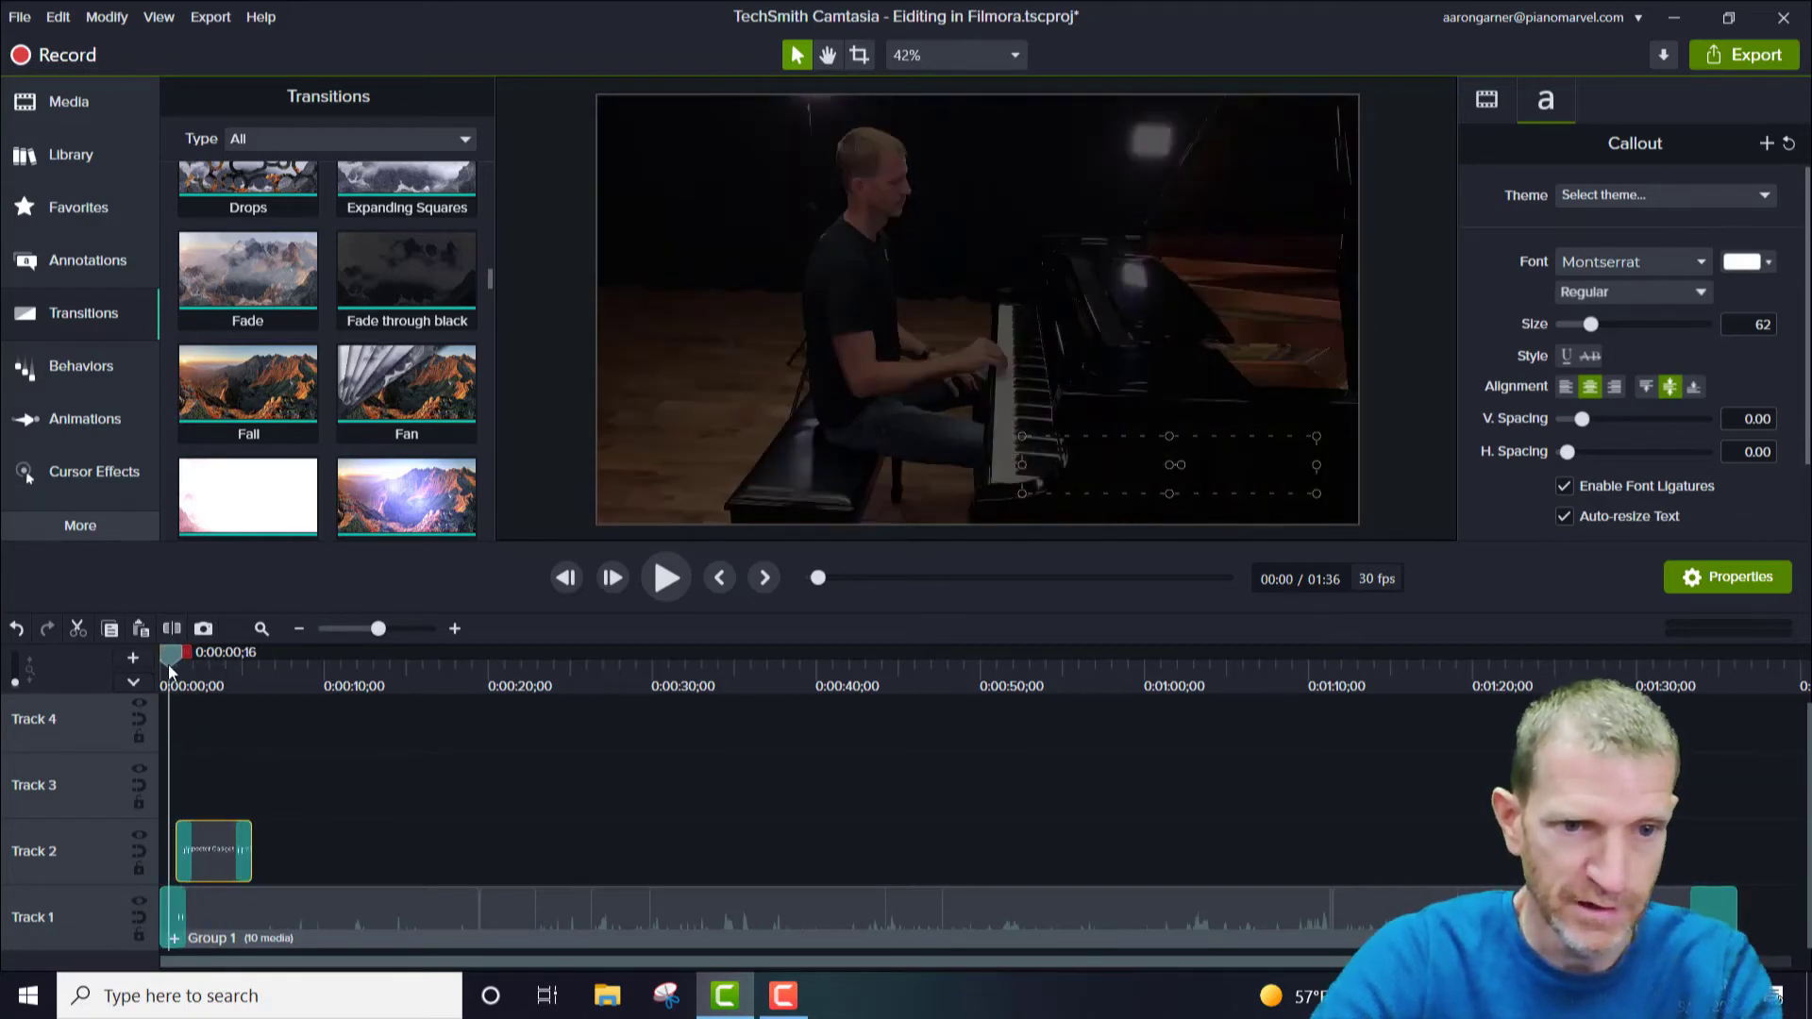
key("space")
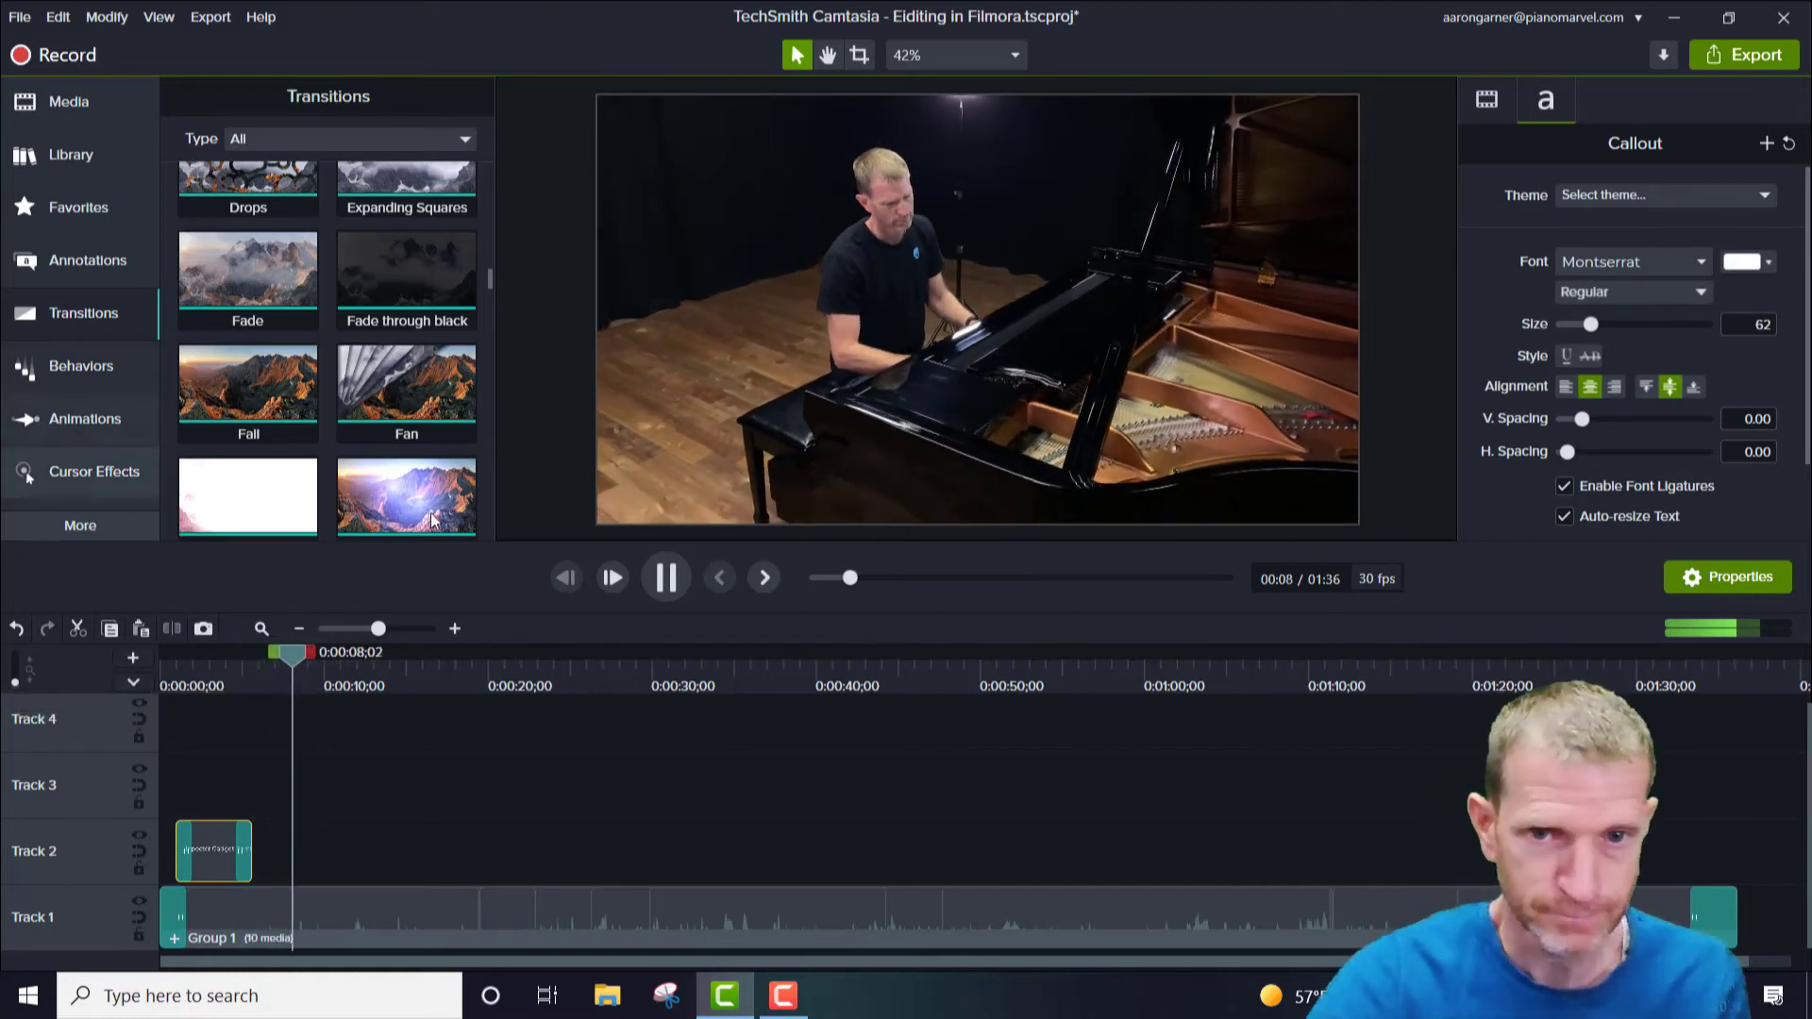
left_click(672, 579)
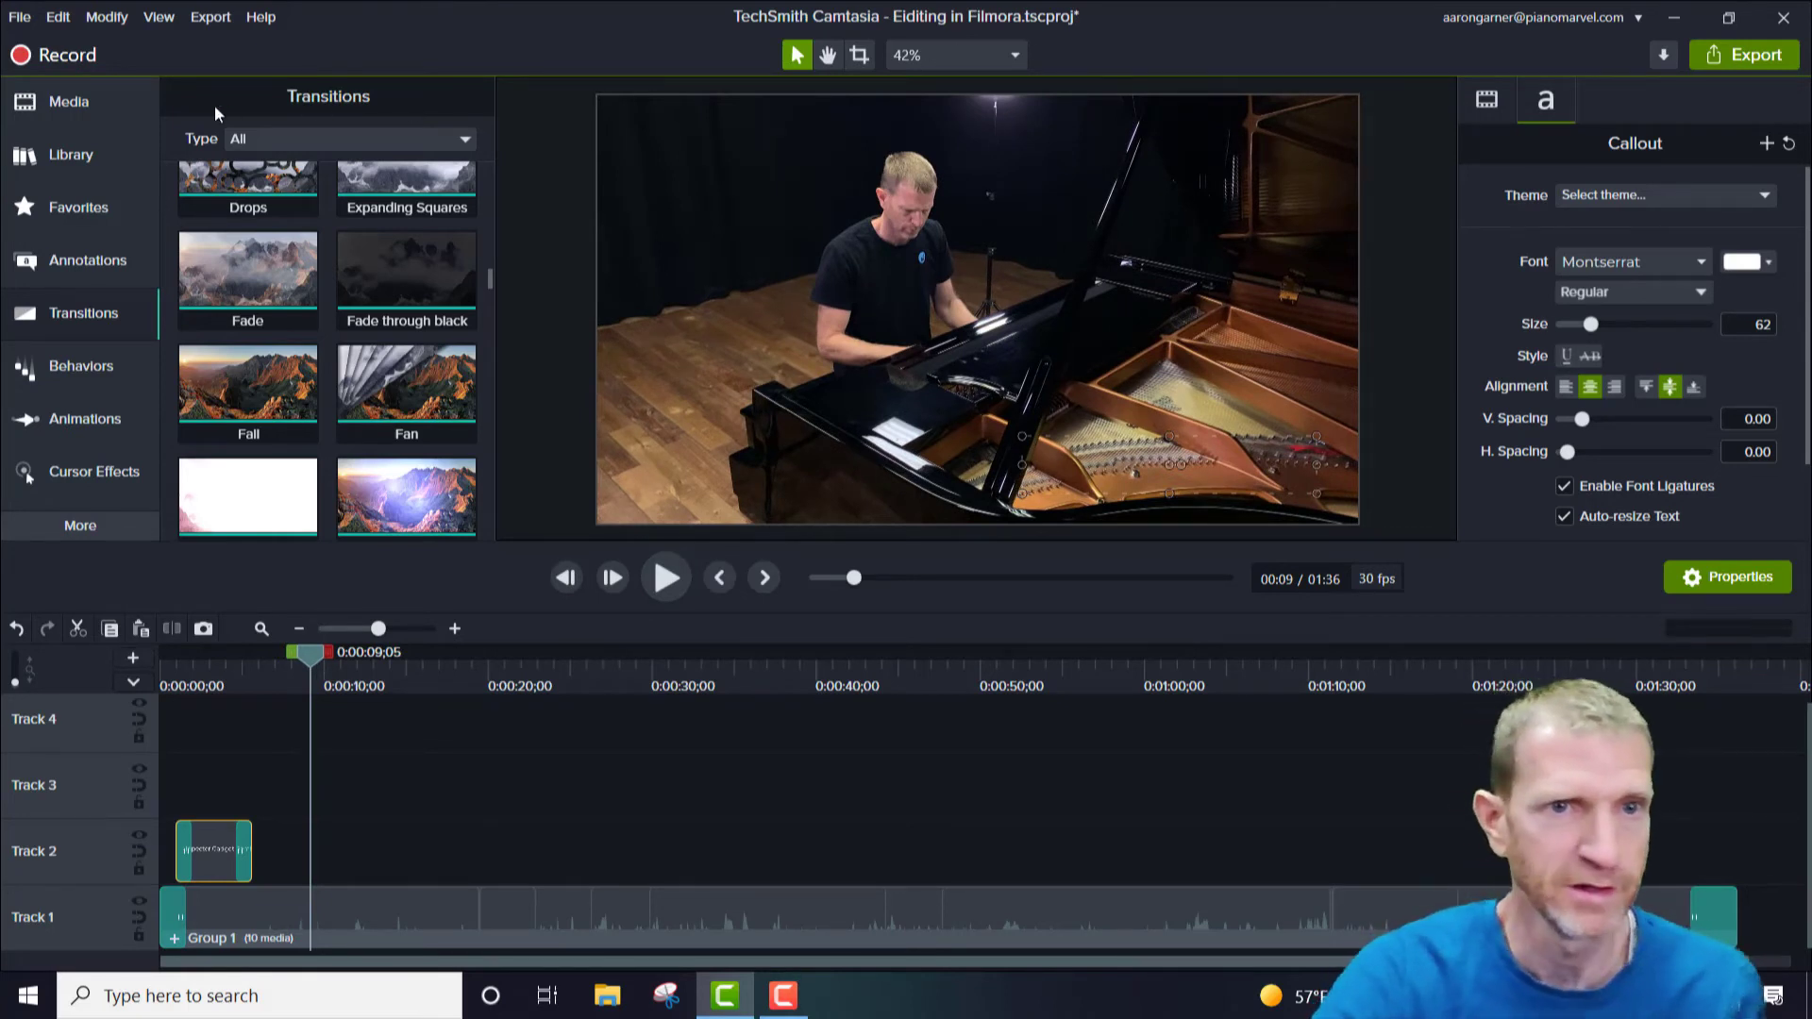
Set up a local file export with custom production settings as MP4 - Smart Player (HTML5) at 1920 x 1080, without a watermark
left_click(1772, 60)
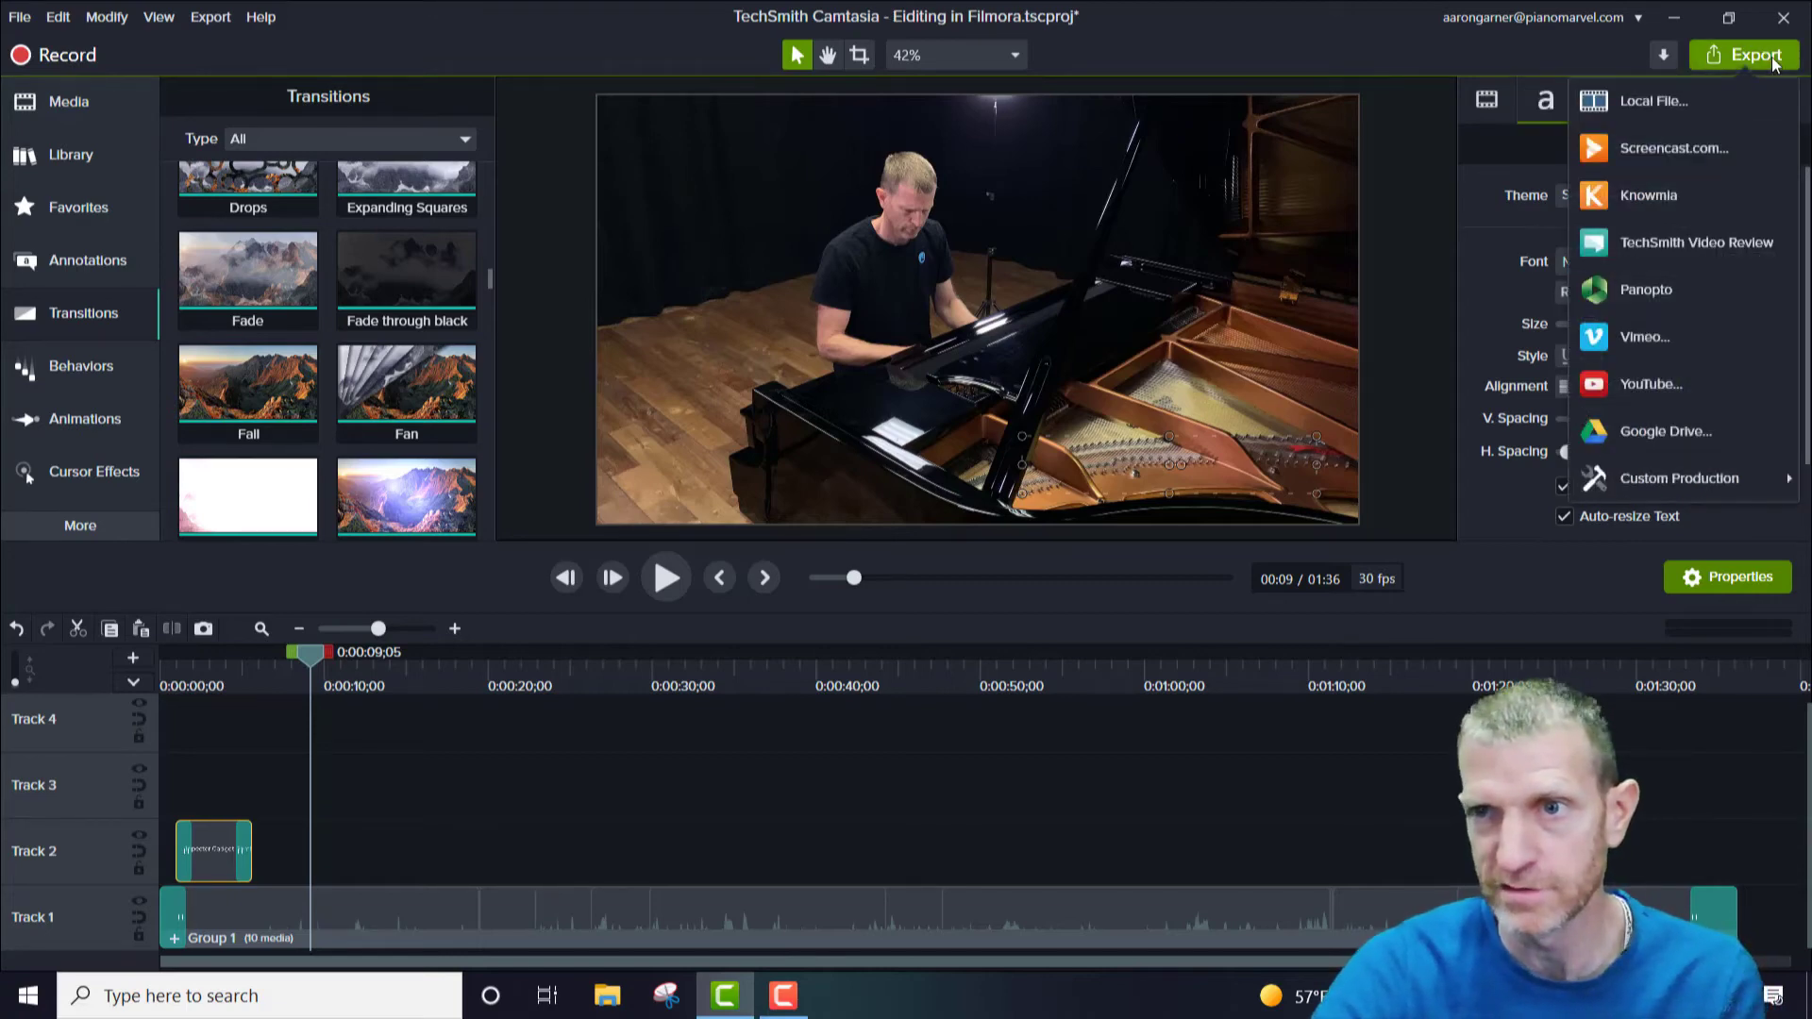
left_click(1661, 104)
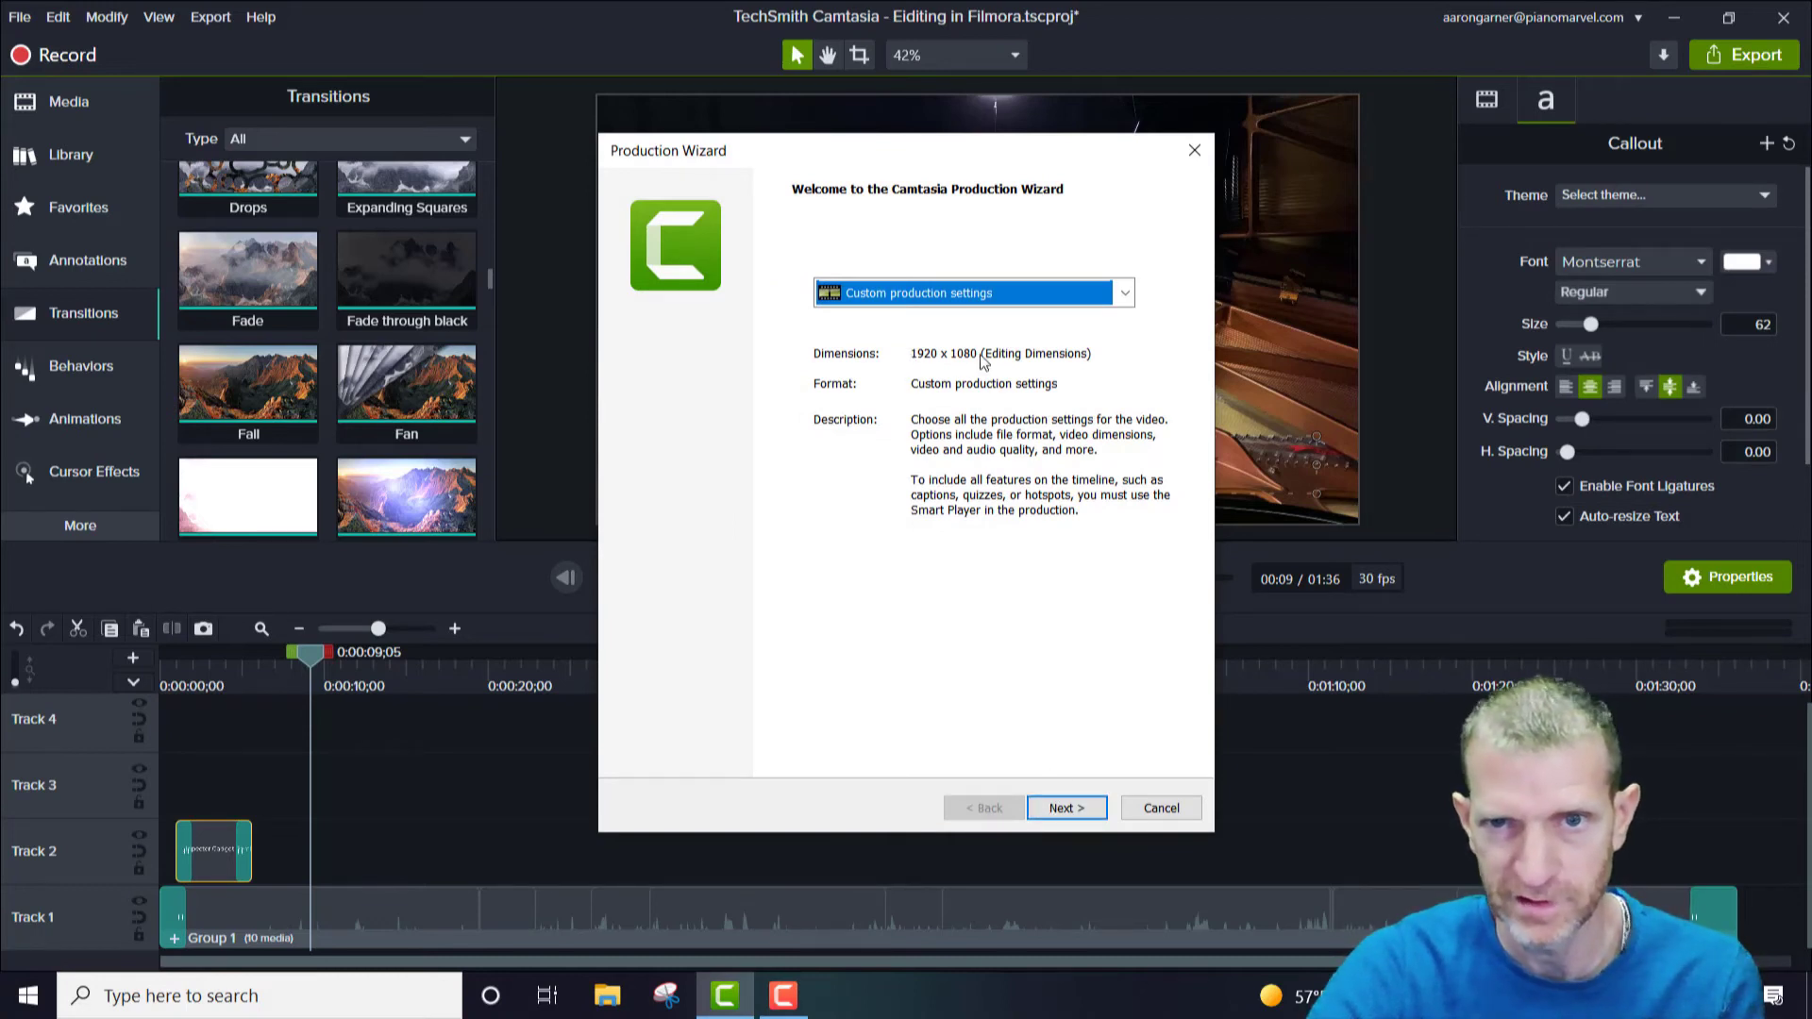
left_click(1064, 808)
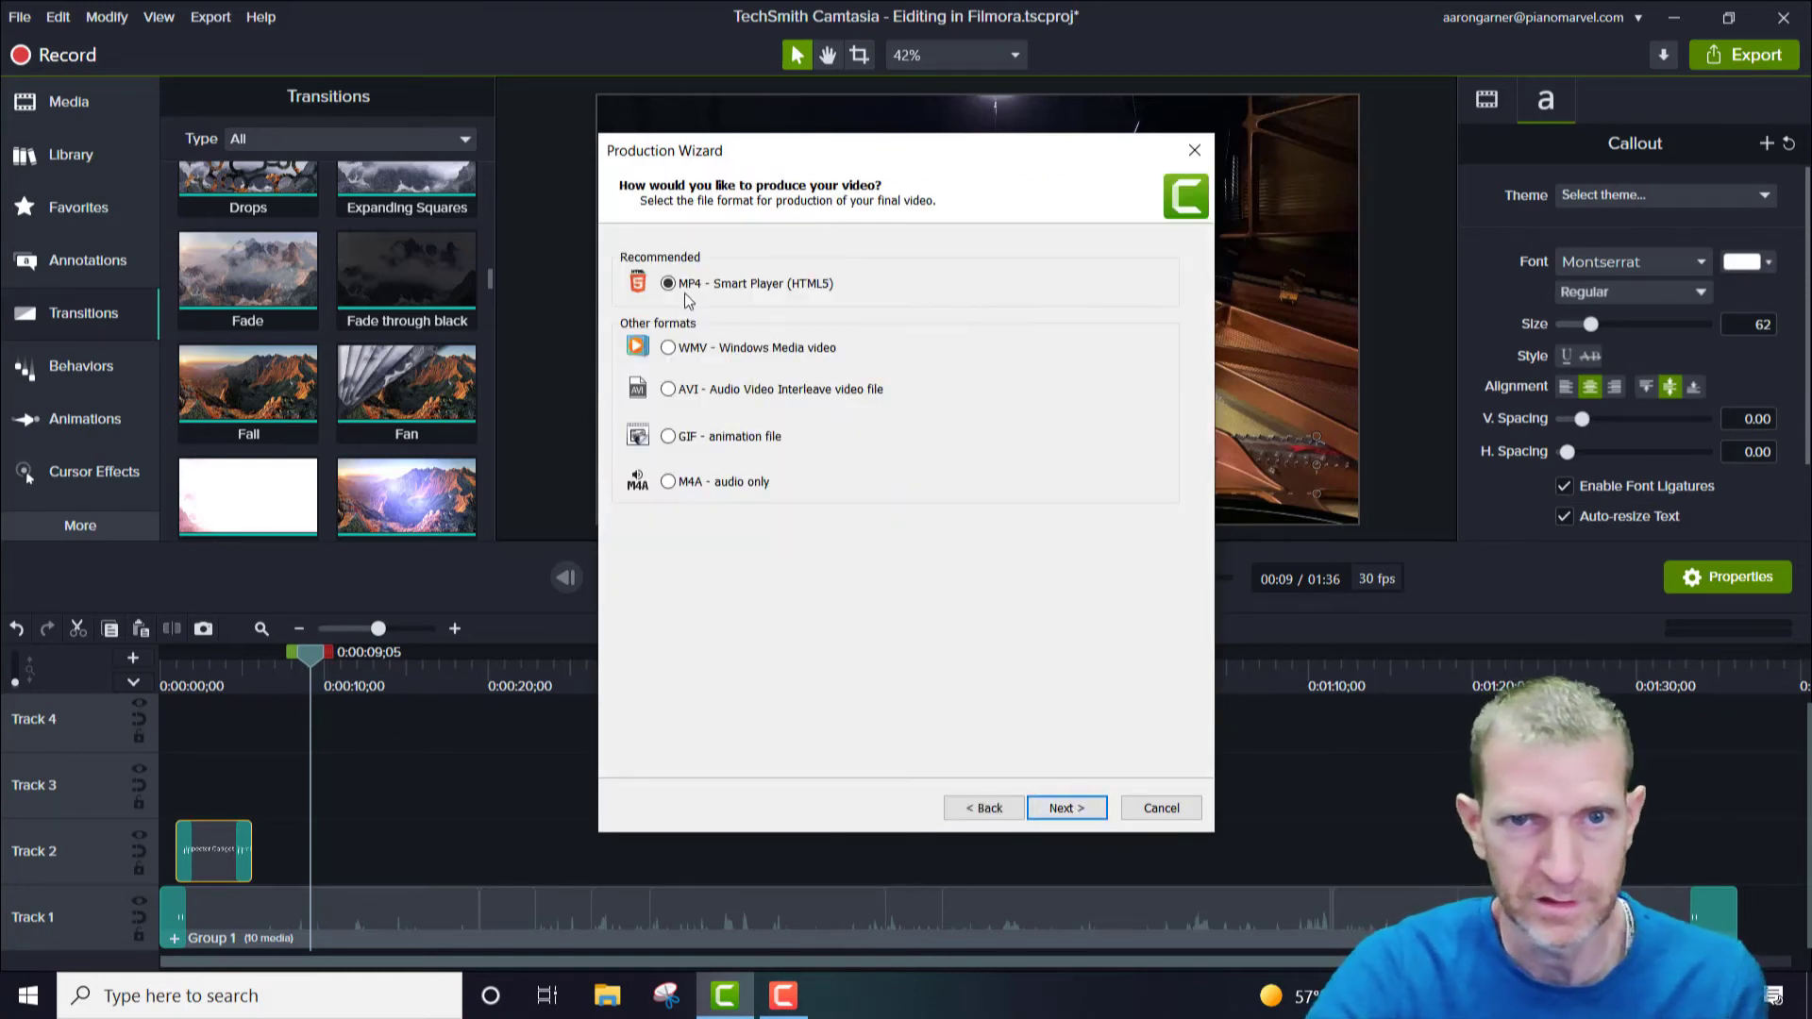
left_click(1063, 808)
left_click(708, 252)
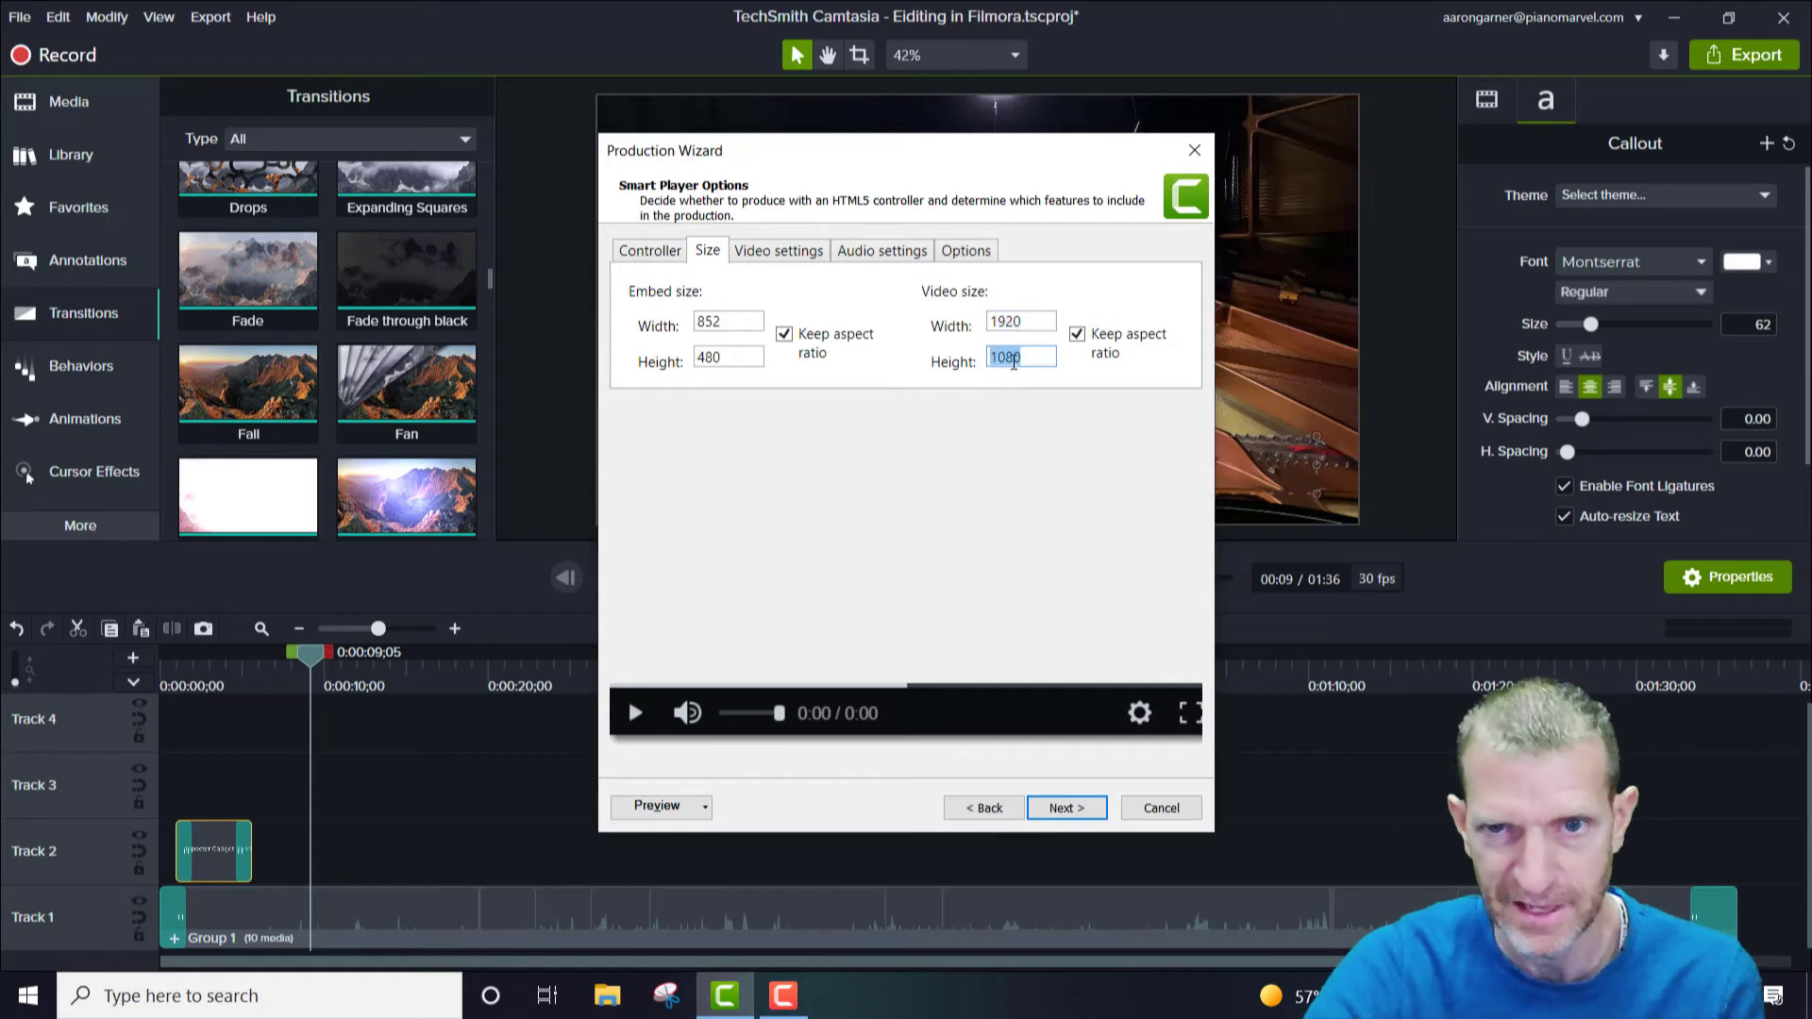
left_click(1061, 812)
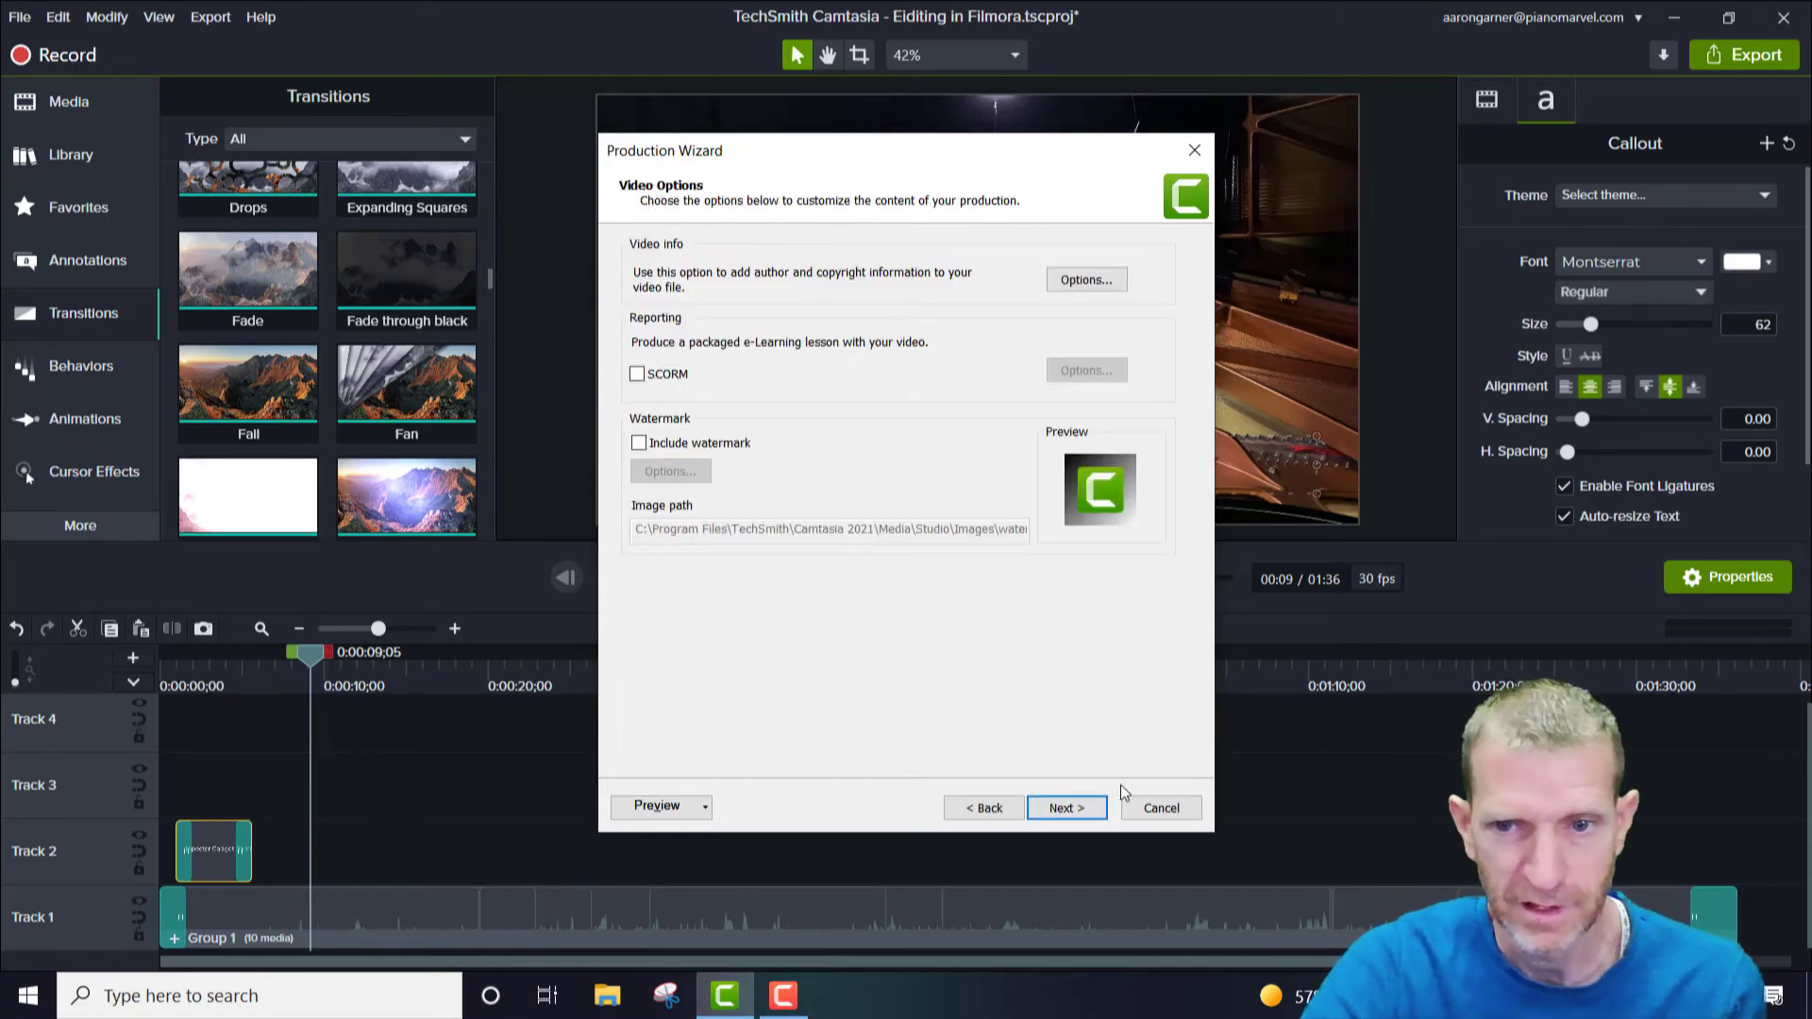
left_click(1080, 807)
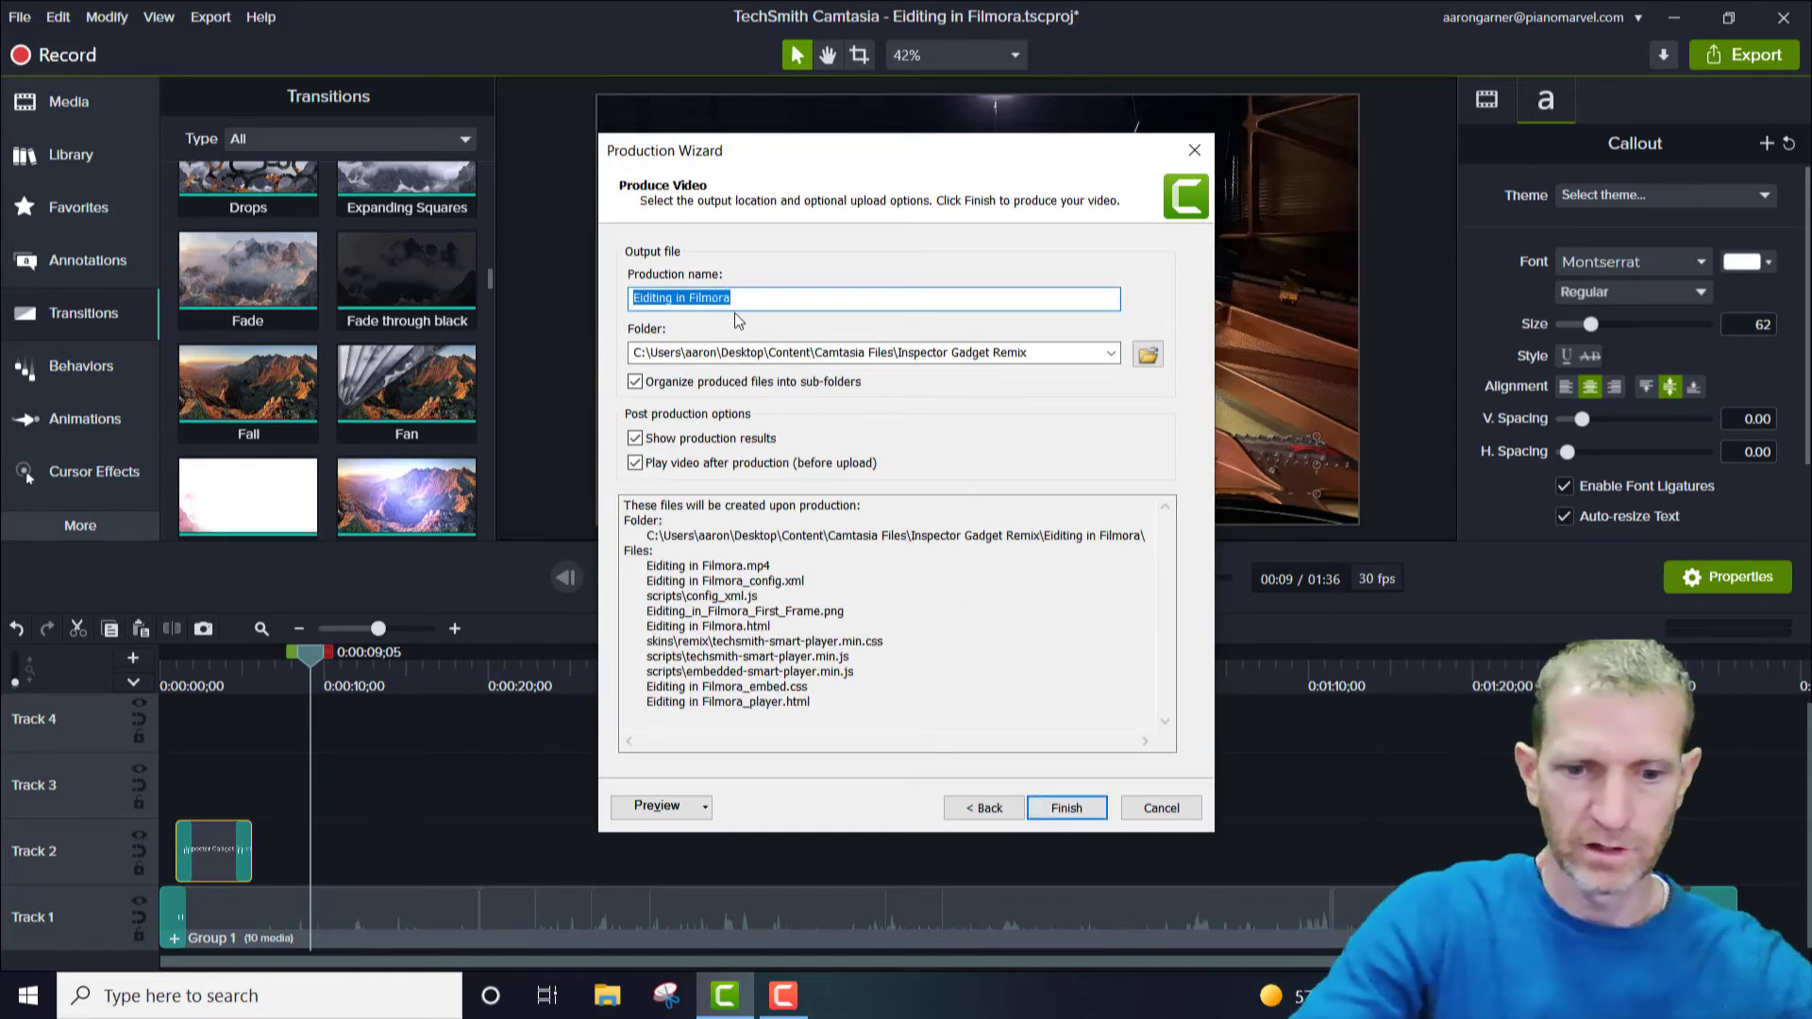
Name the production Inspector Gadget Remix Video 1, save it in the Inspector Gadget Remix folder, and produce the video
type("Inspe")
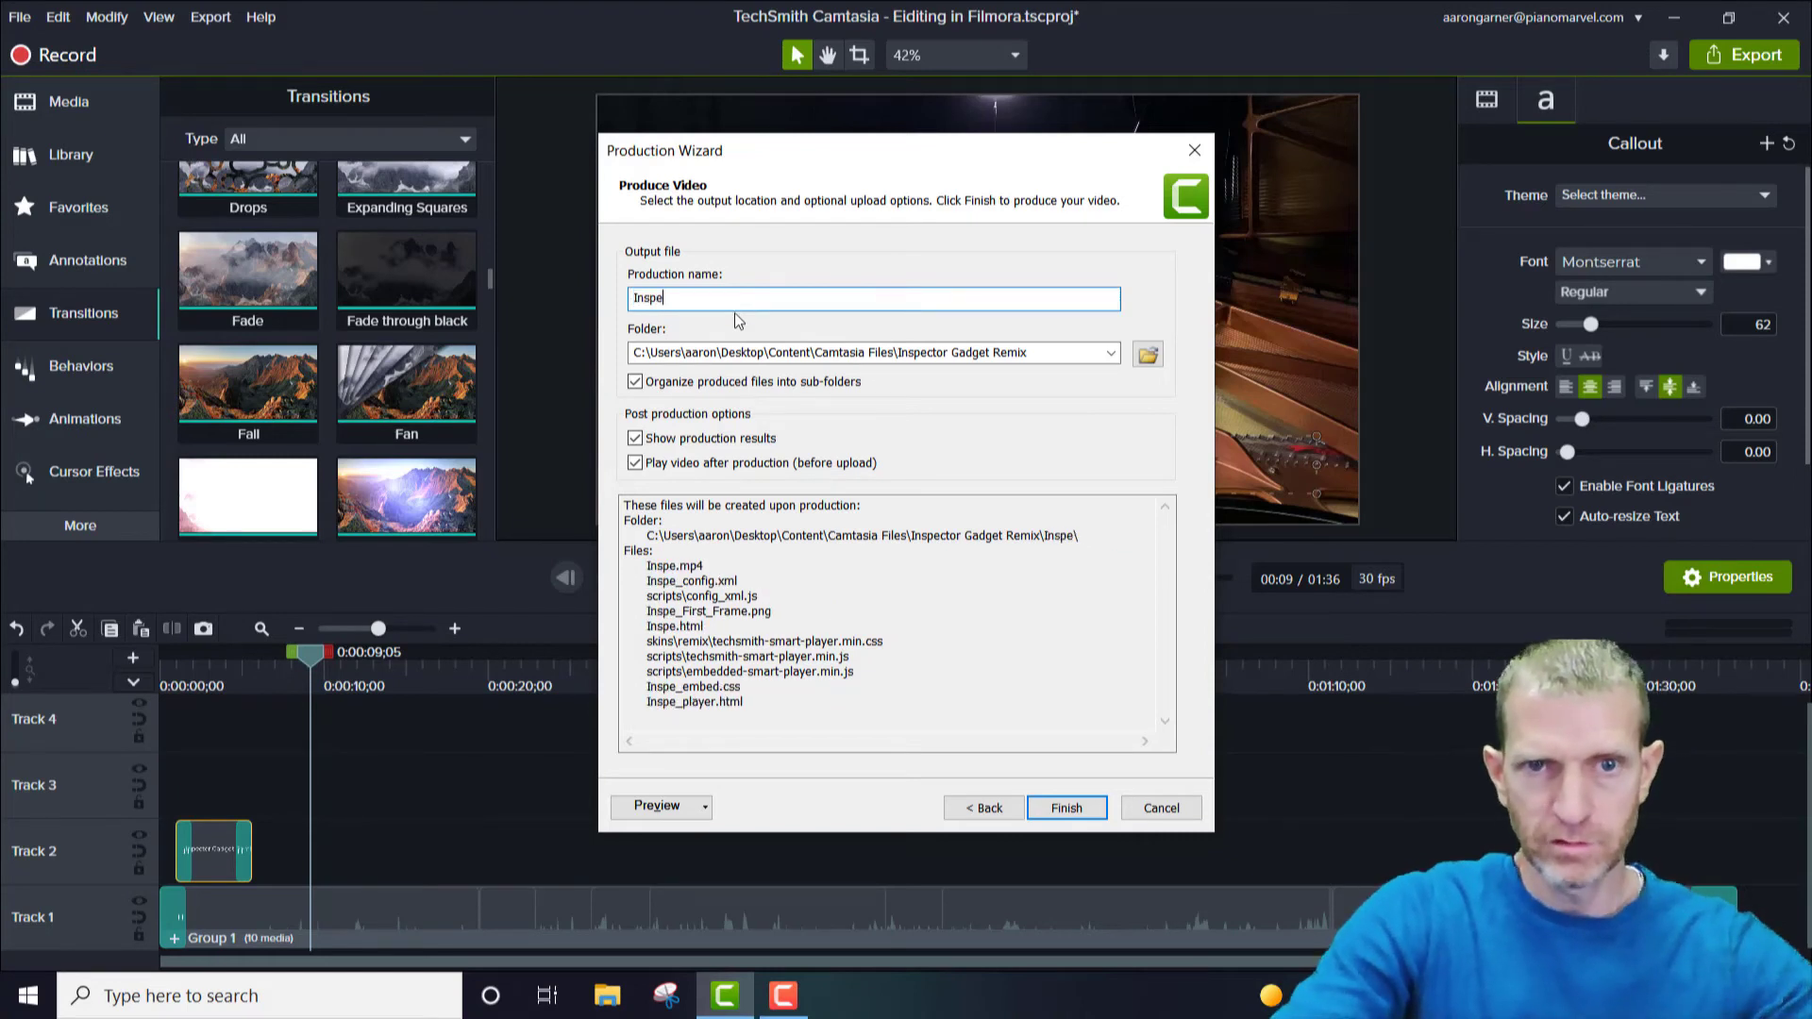
type("ctor Gad")
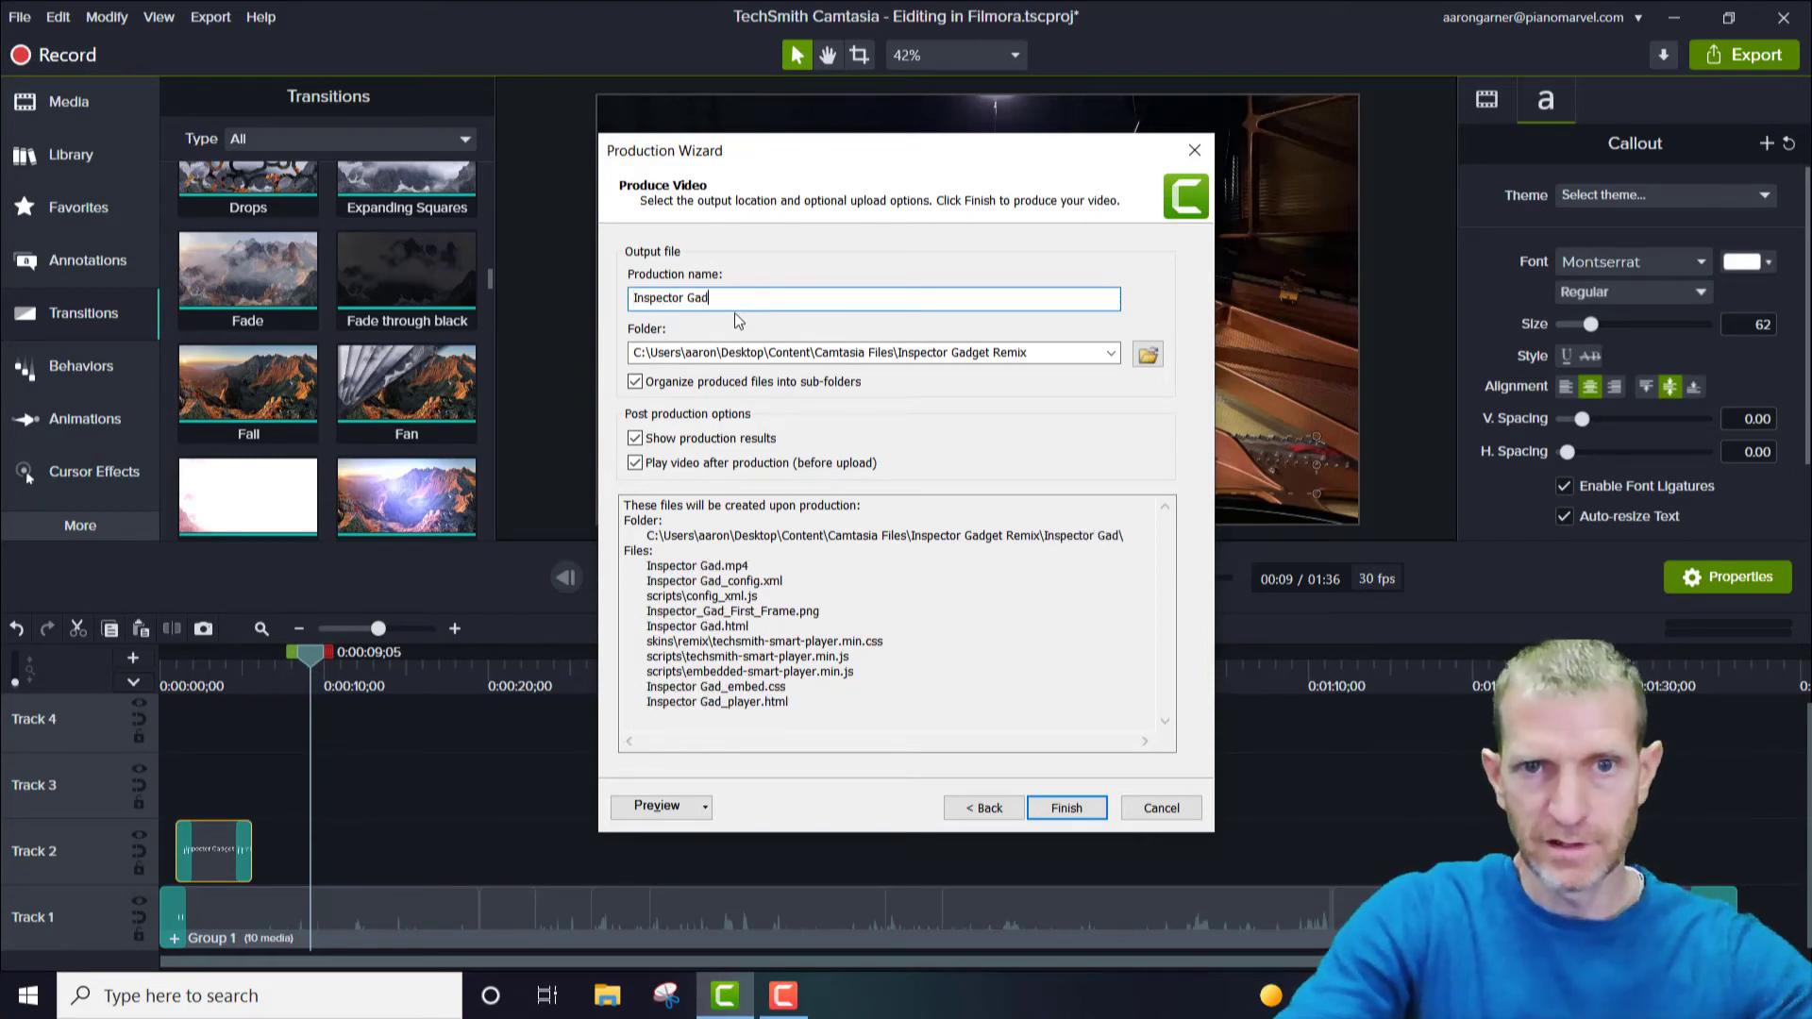
type("get Remix ")
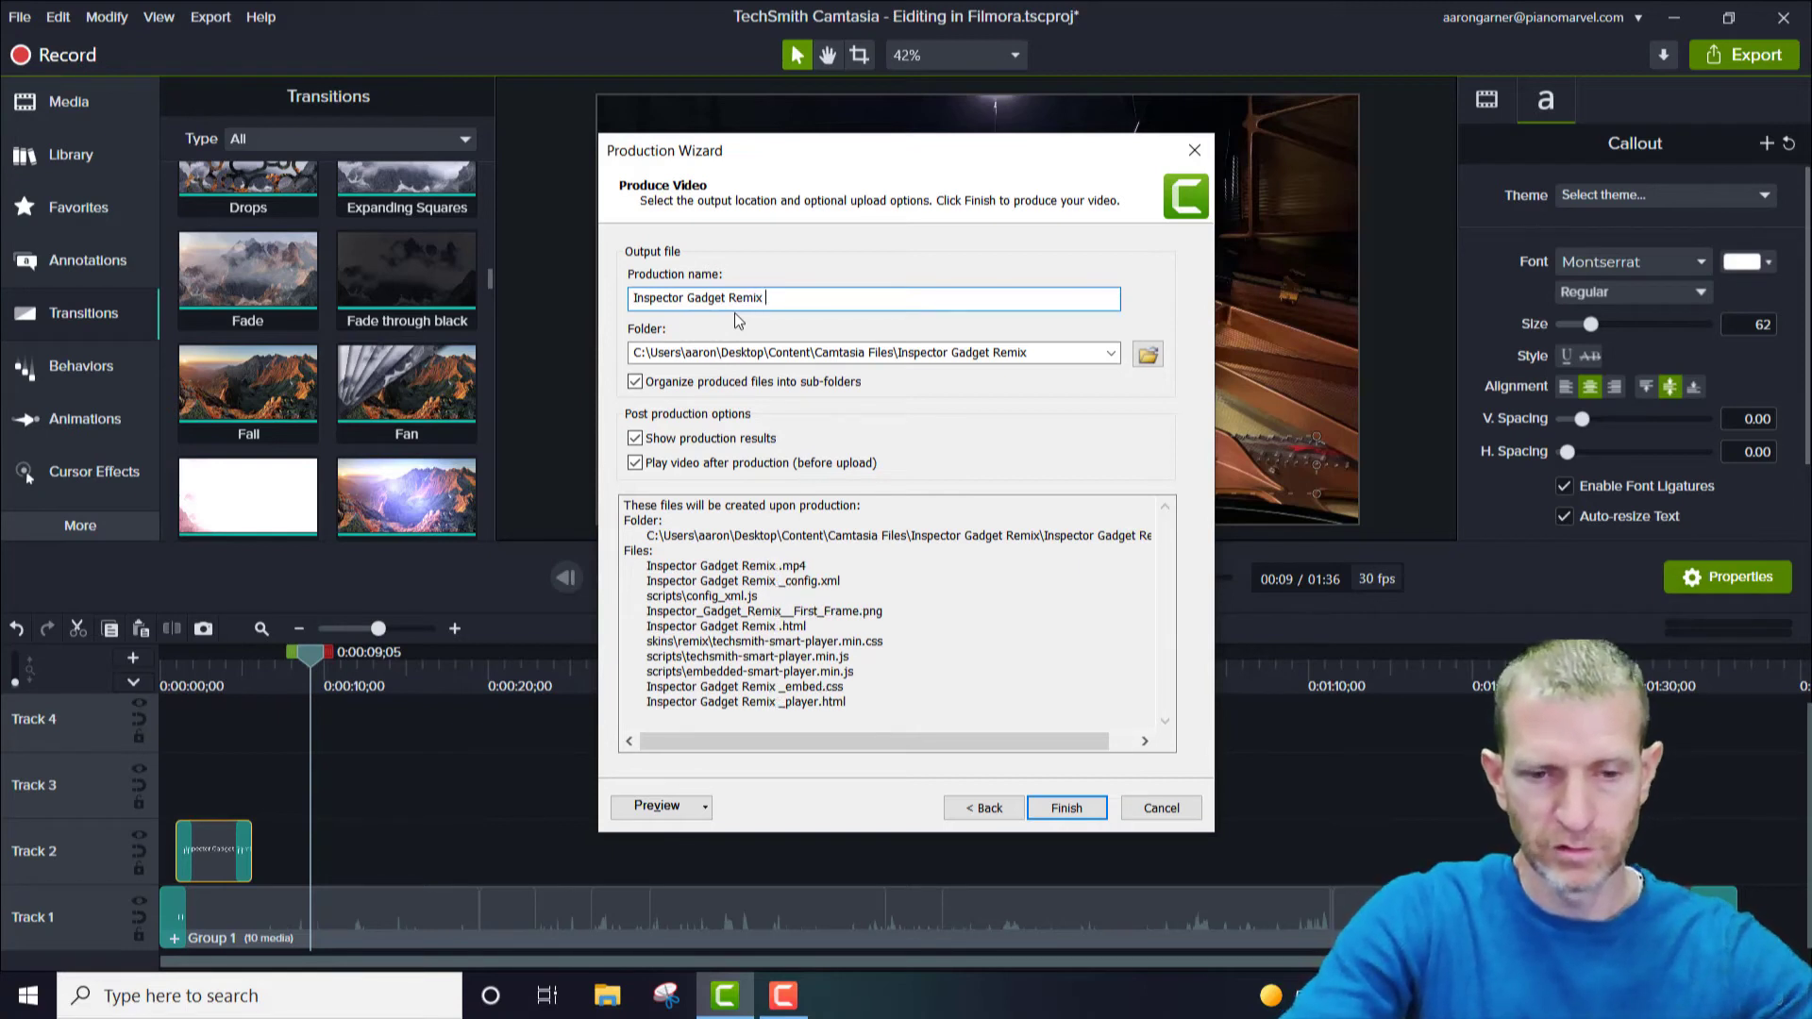
type("Video ")
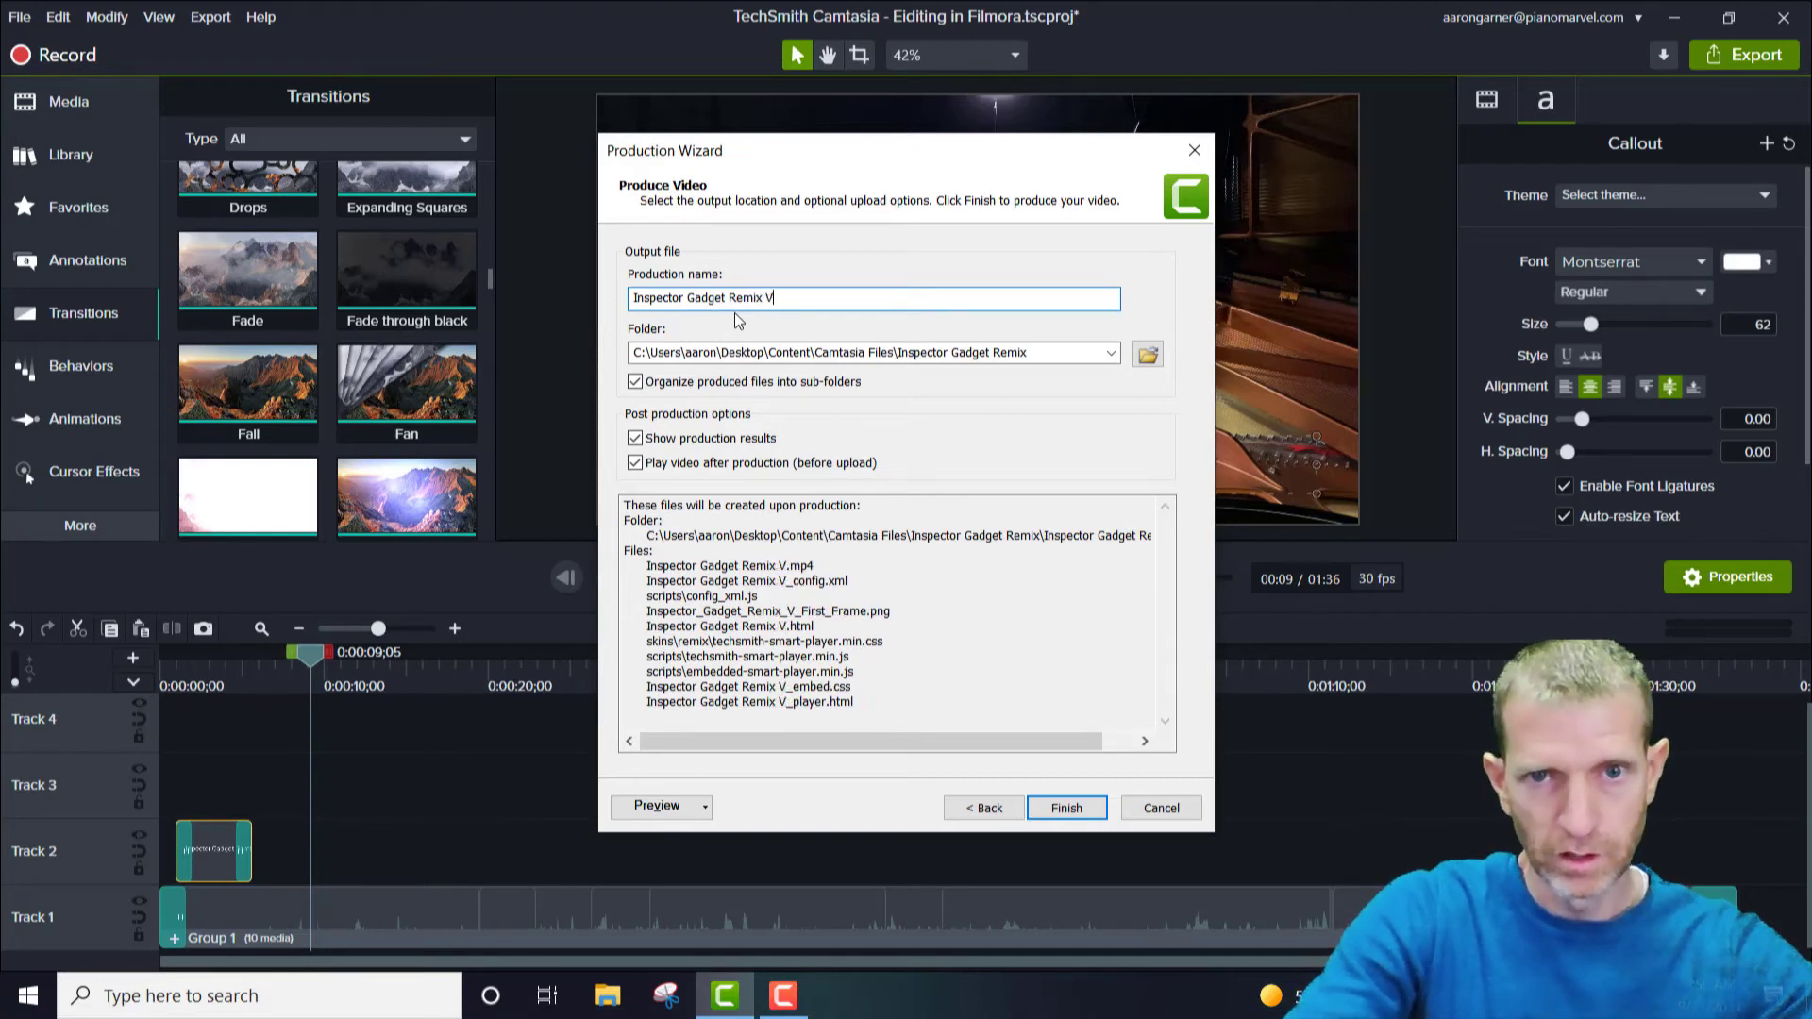
type("1")
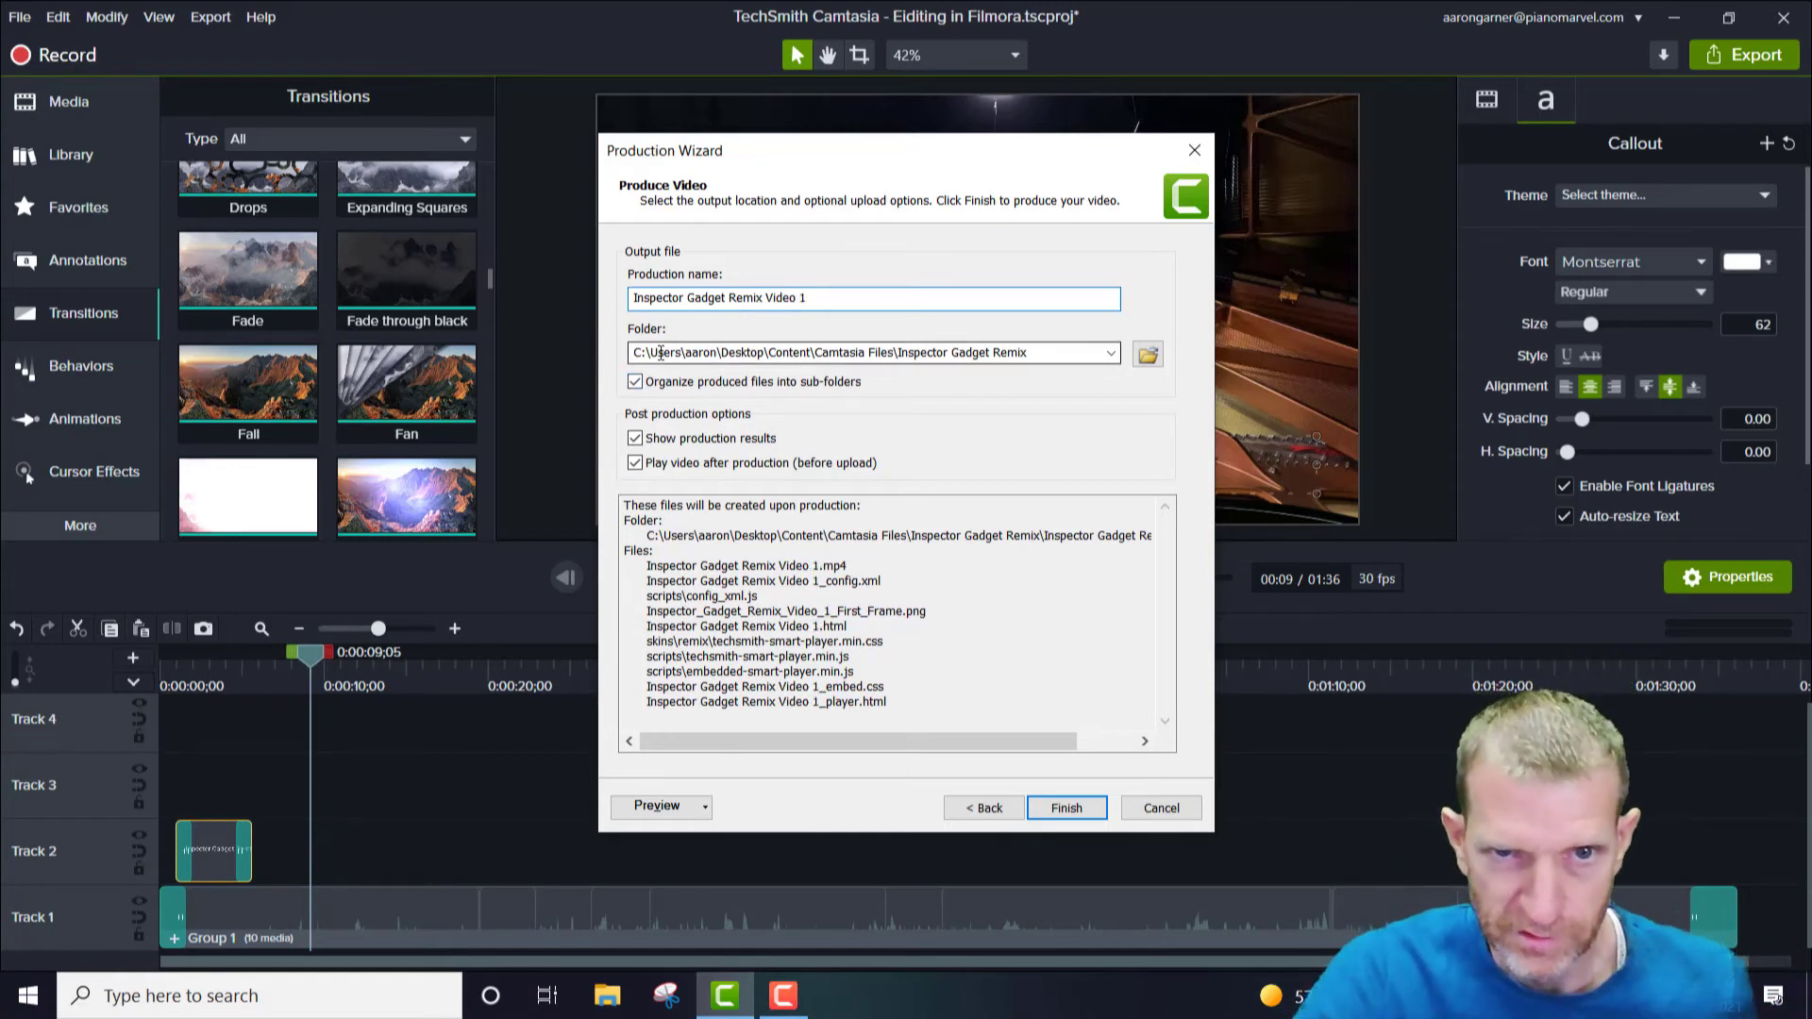
left_click(723, 358)
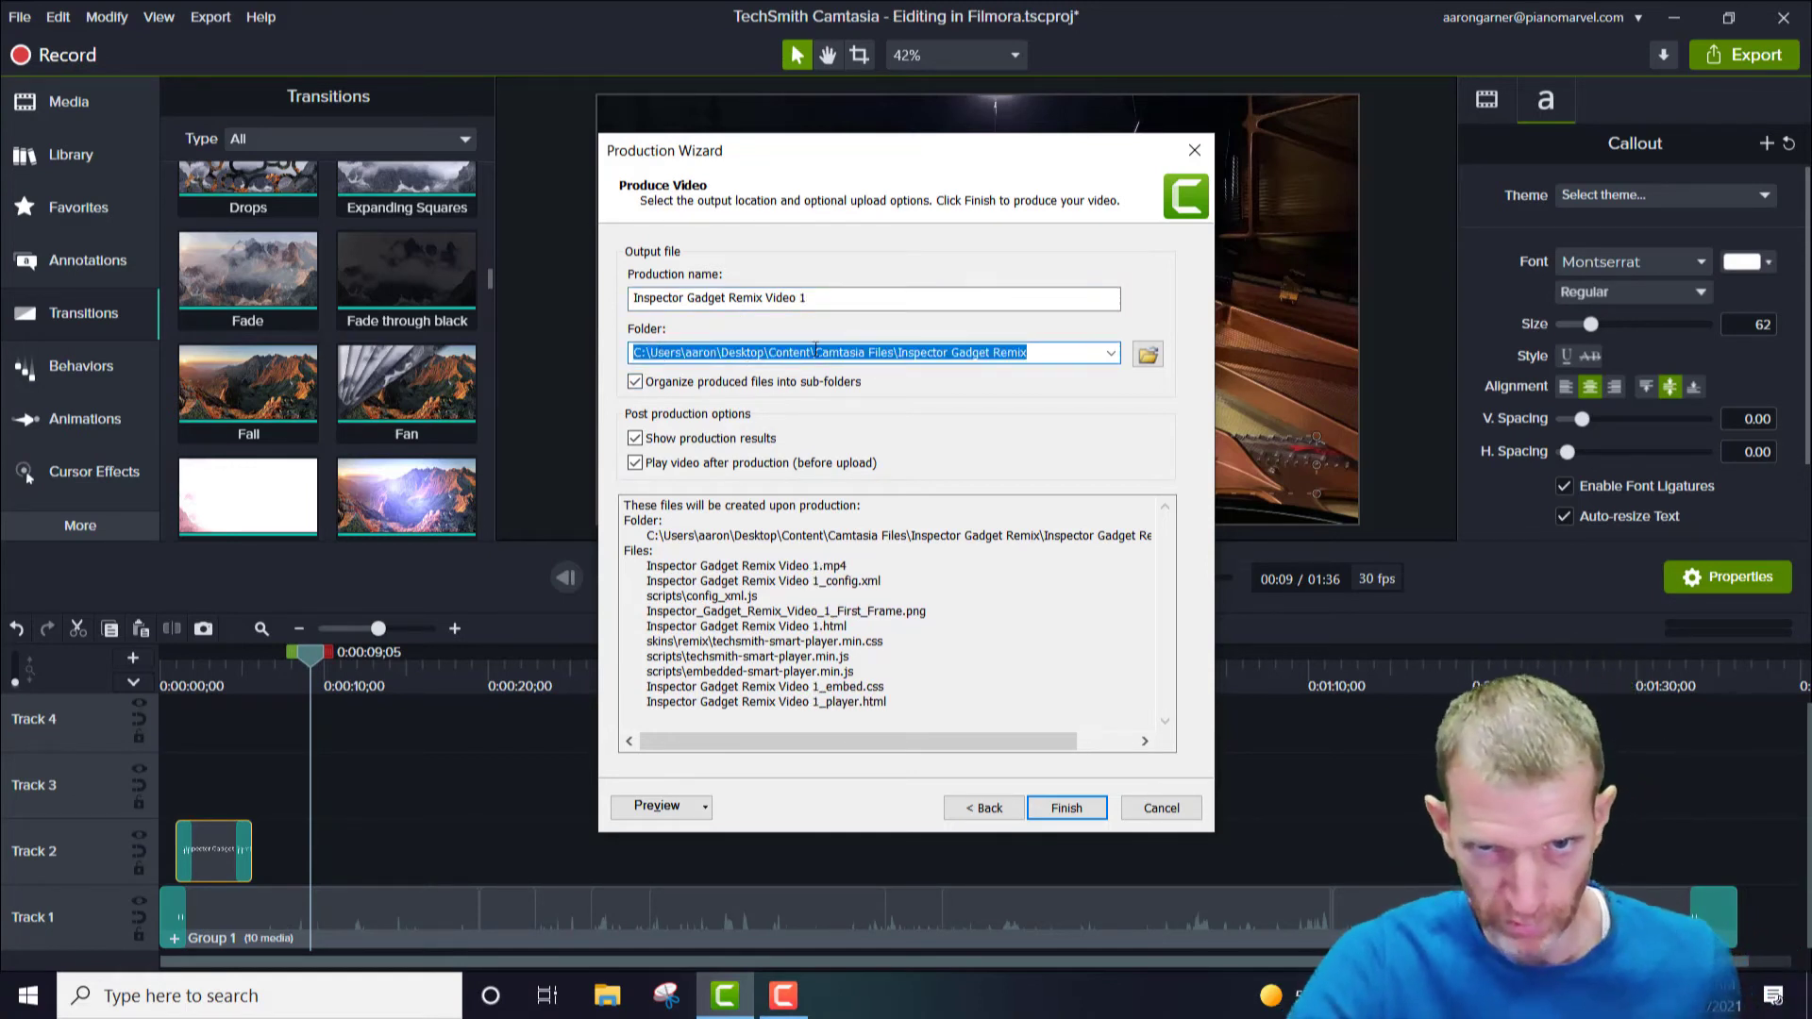
left_click(1148, 355)
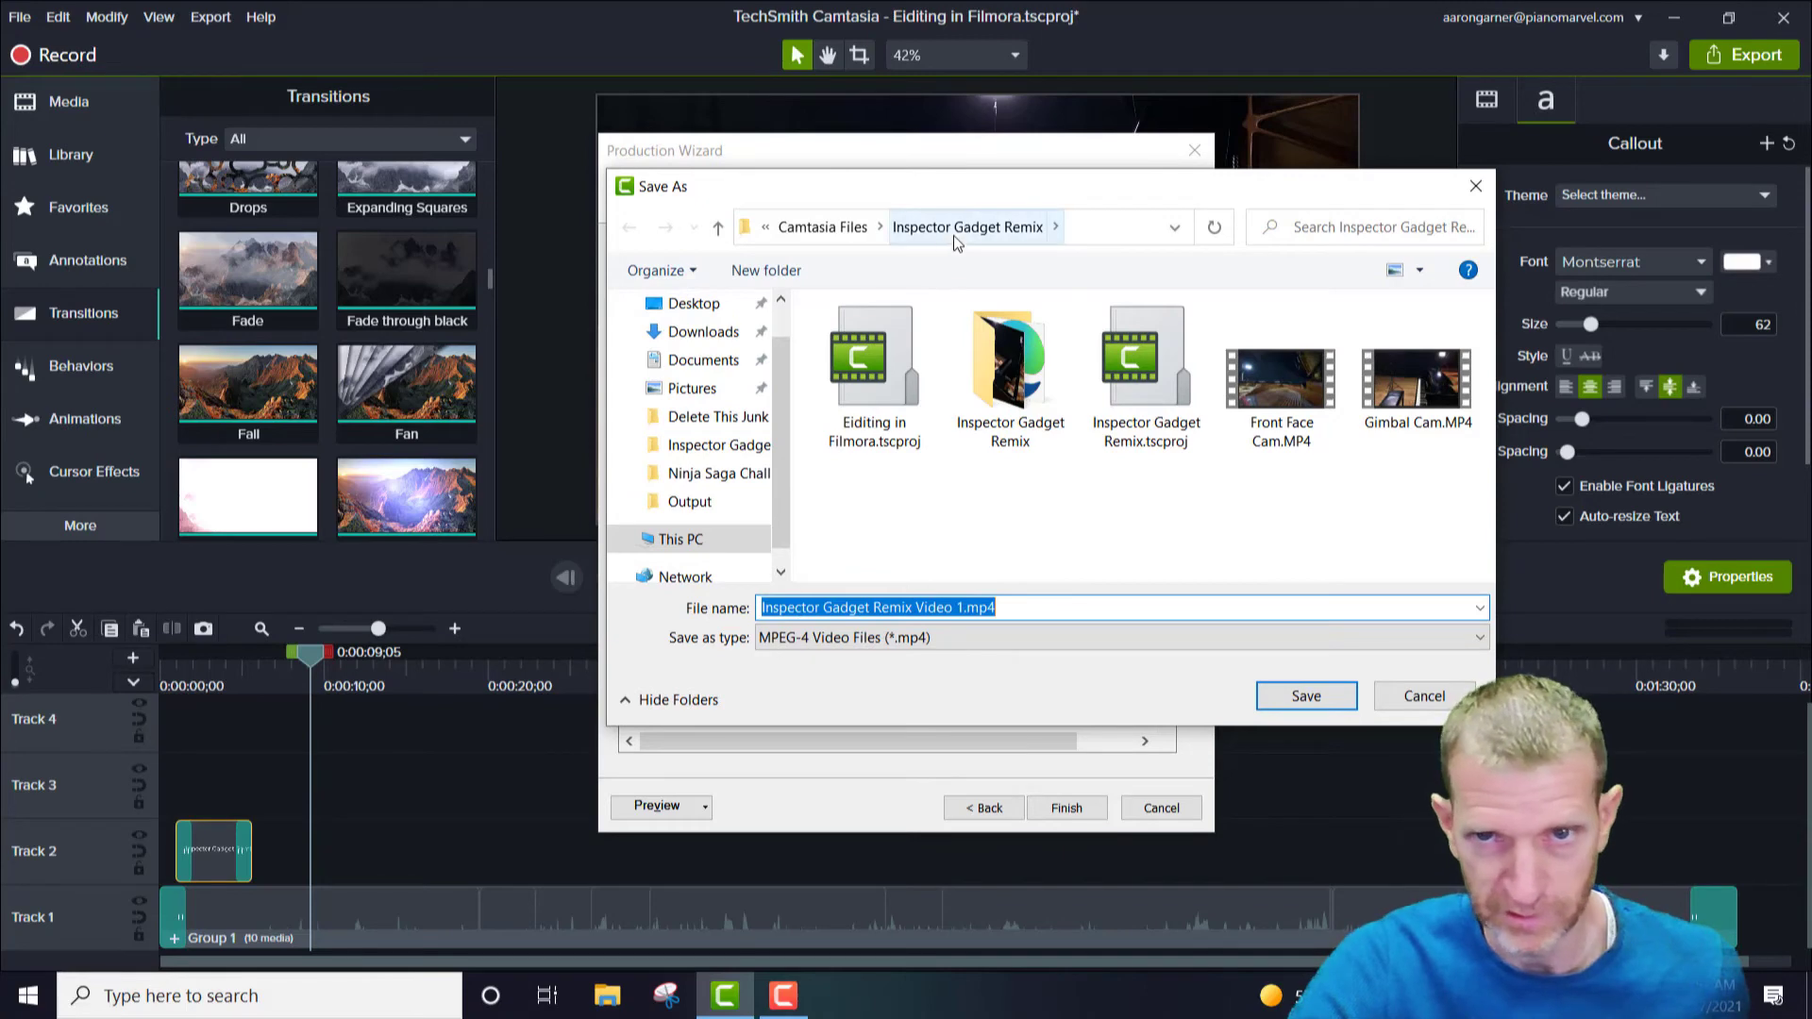
left_click(1298, 698)
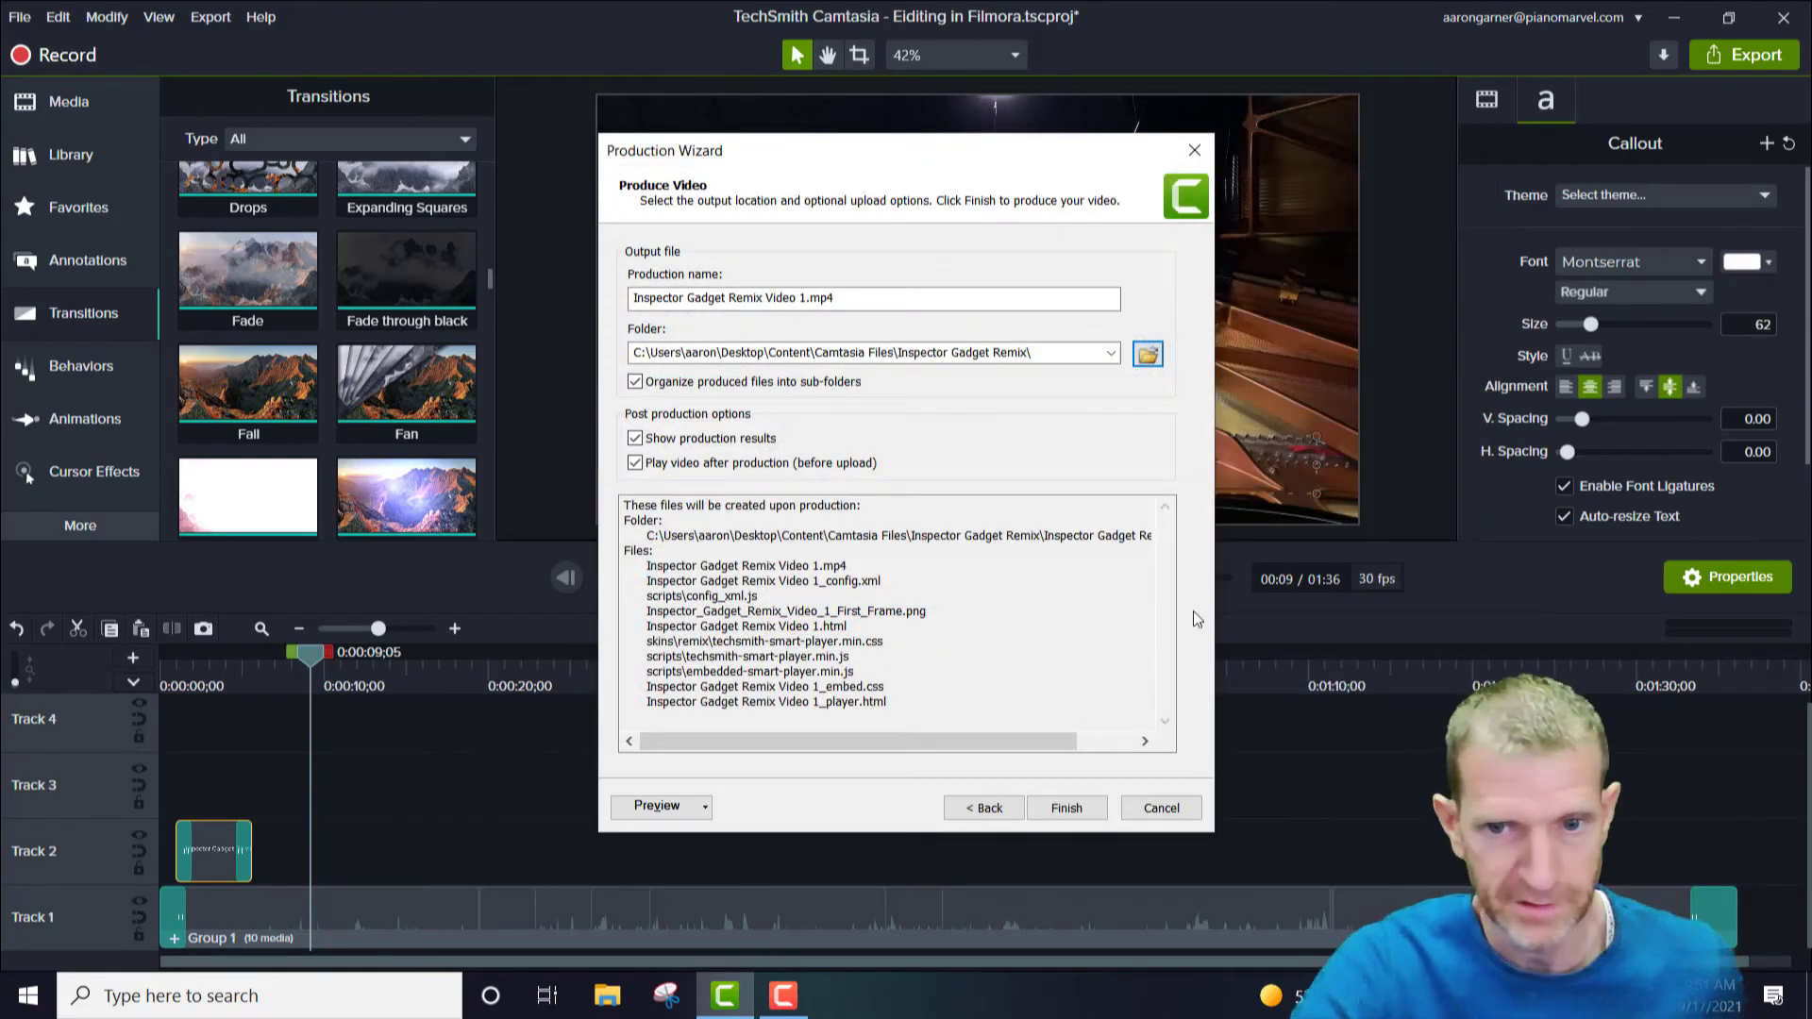
left_click(1066, 806)
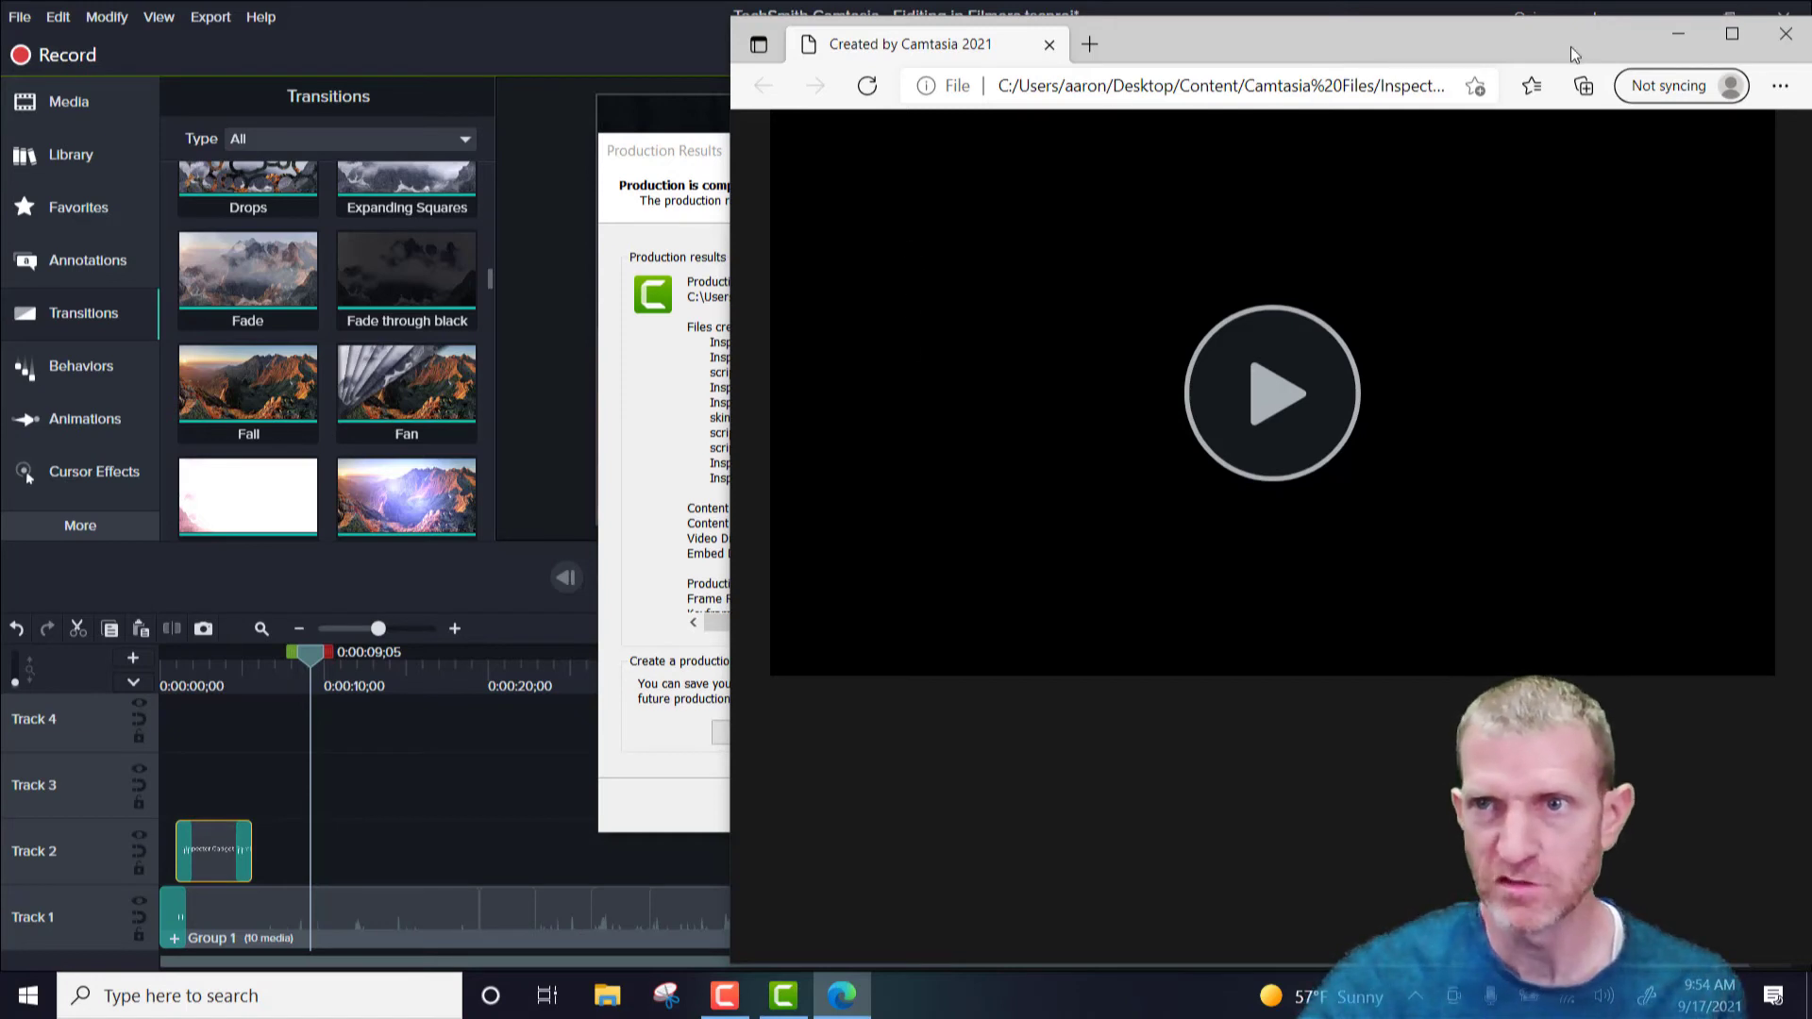
Inspect the exported page's file path in the browser window's address, then minimize that window
left_click_drag(1550, 52, 1166, 116)
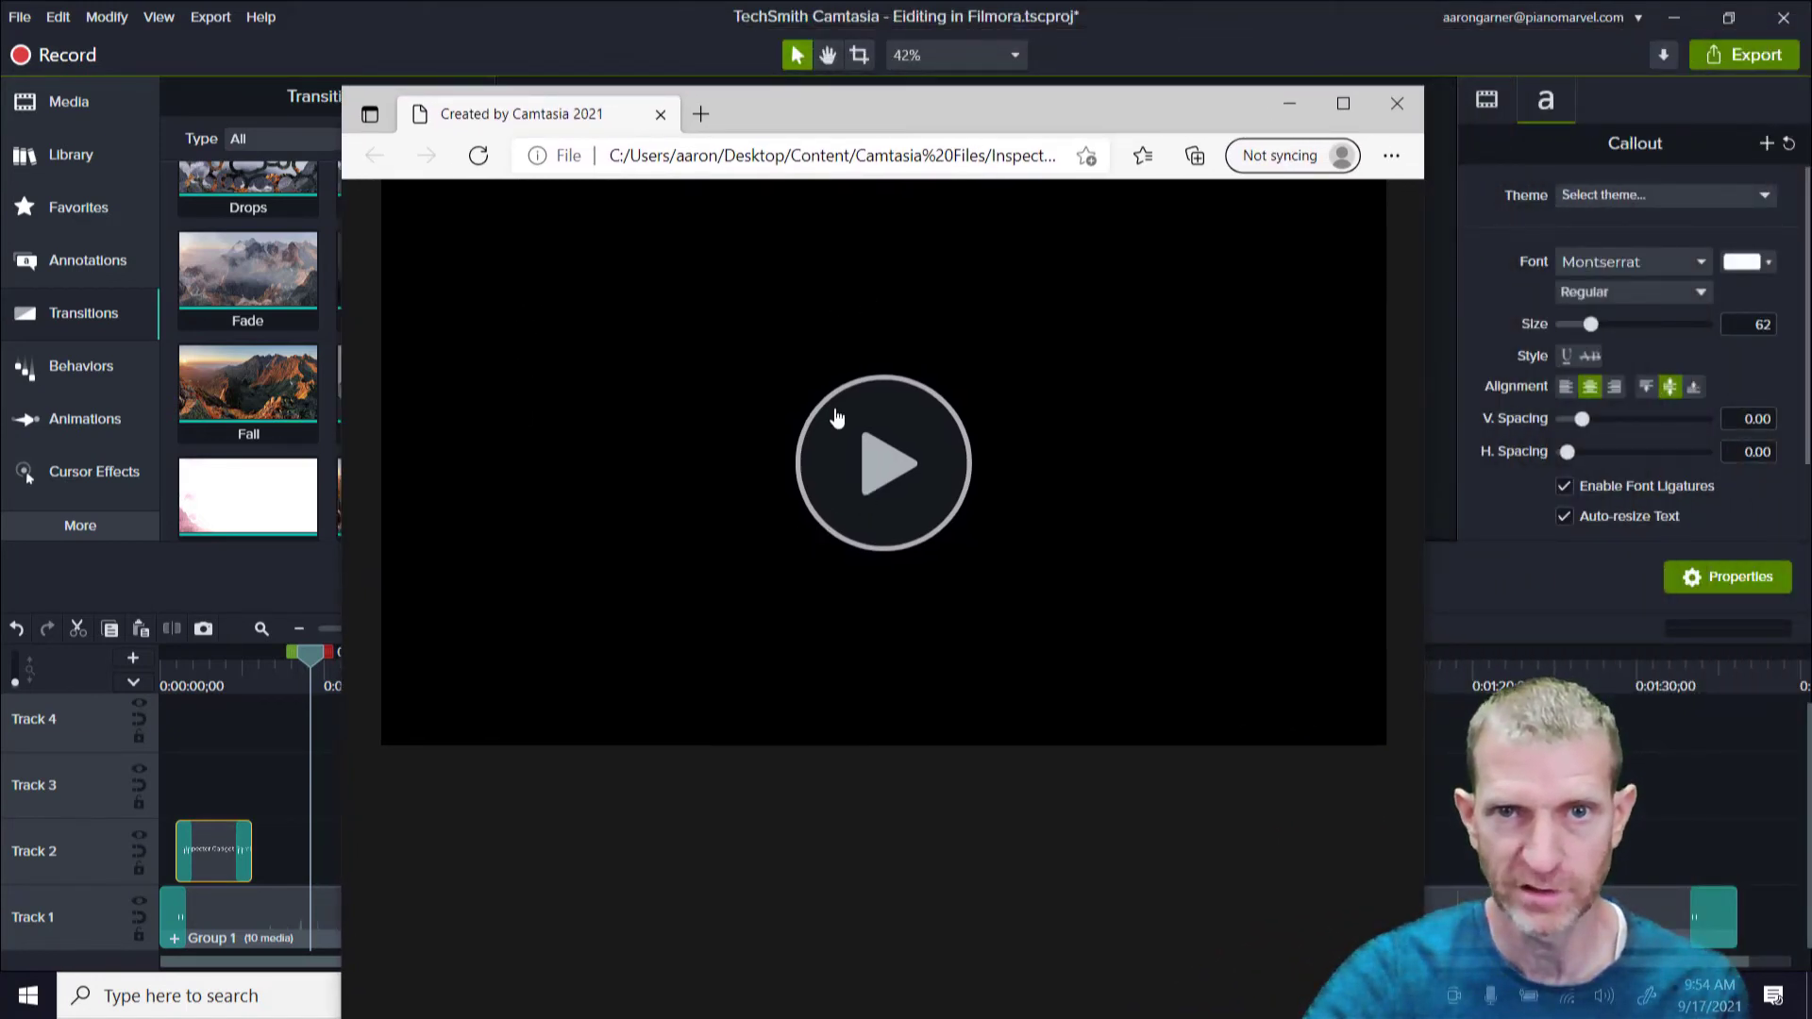
left_click(857, 155)
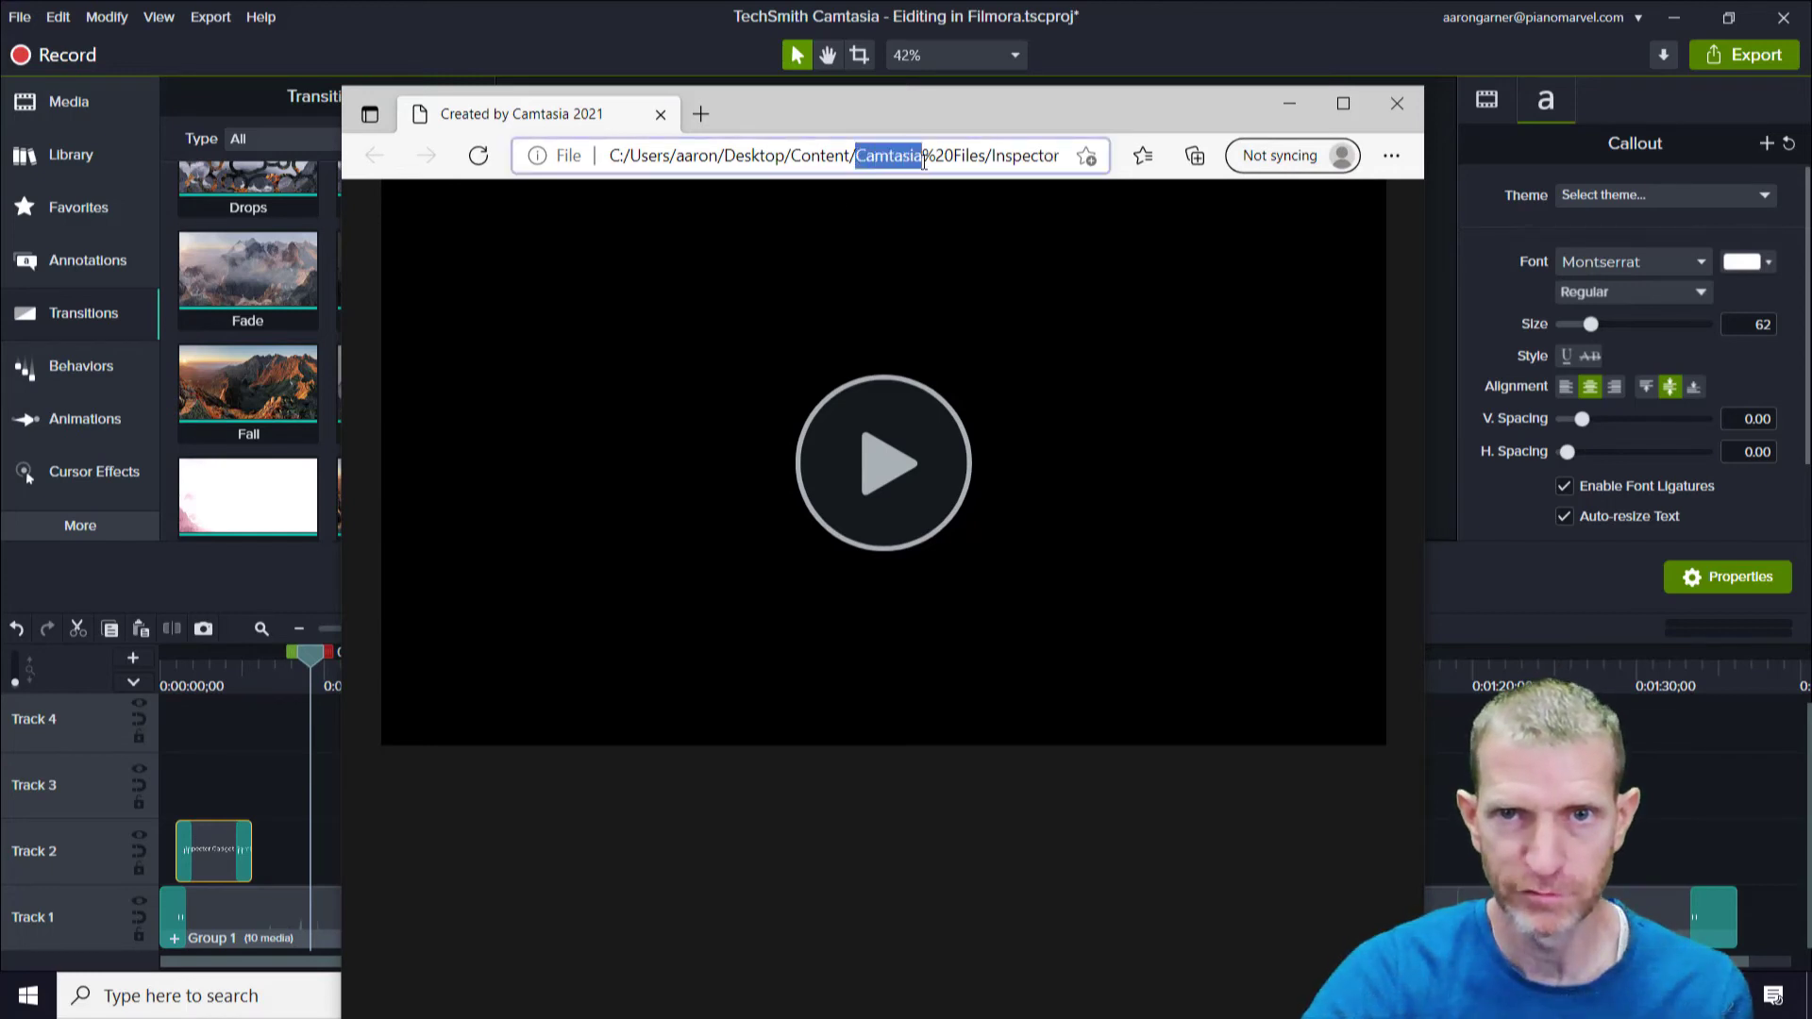
left_click_drag(923, 159, 1085, 157)
left_click(998, 156)
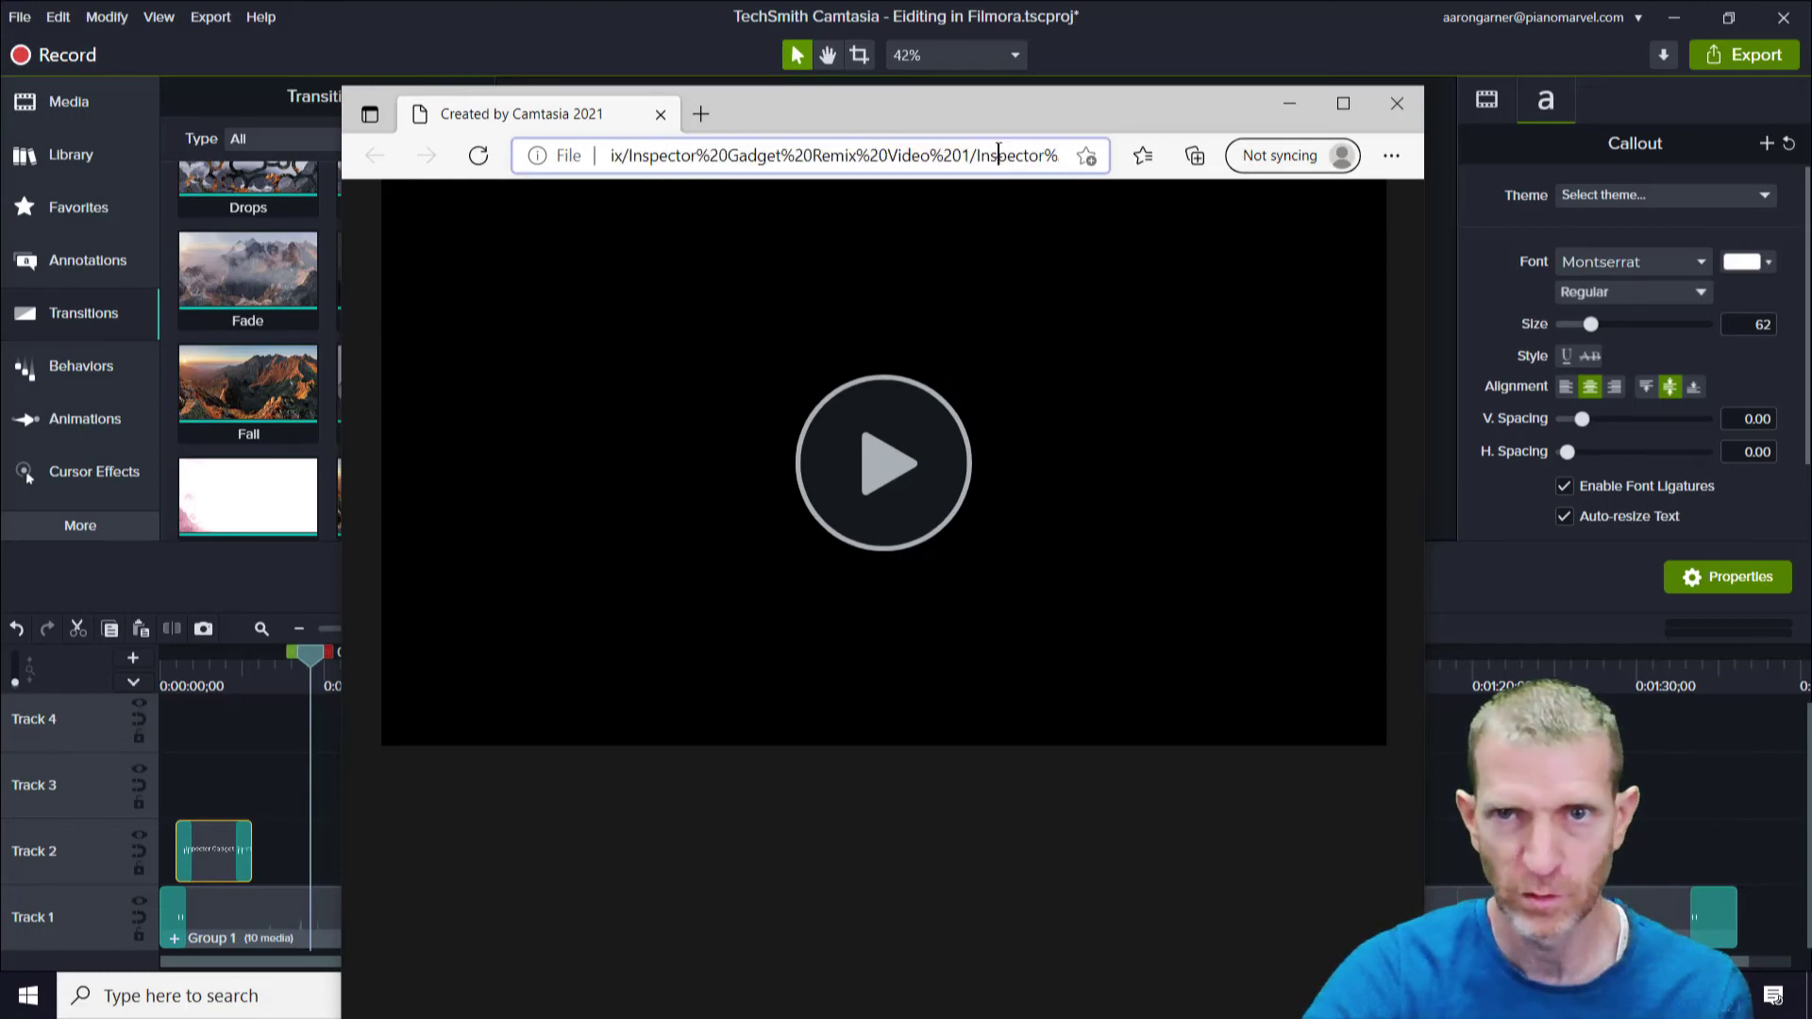
double_click(999, 155)
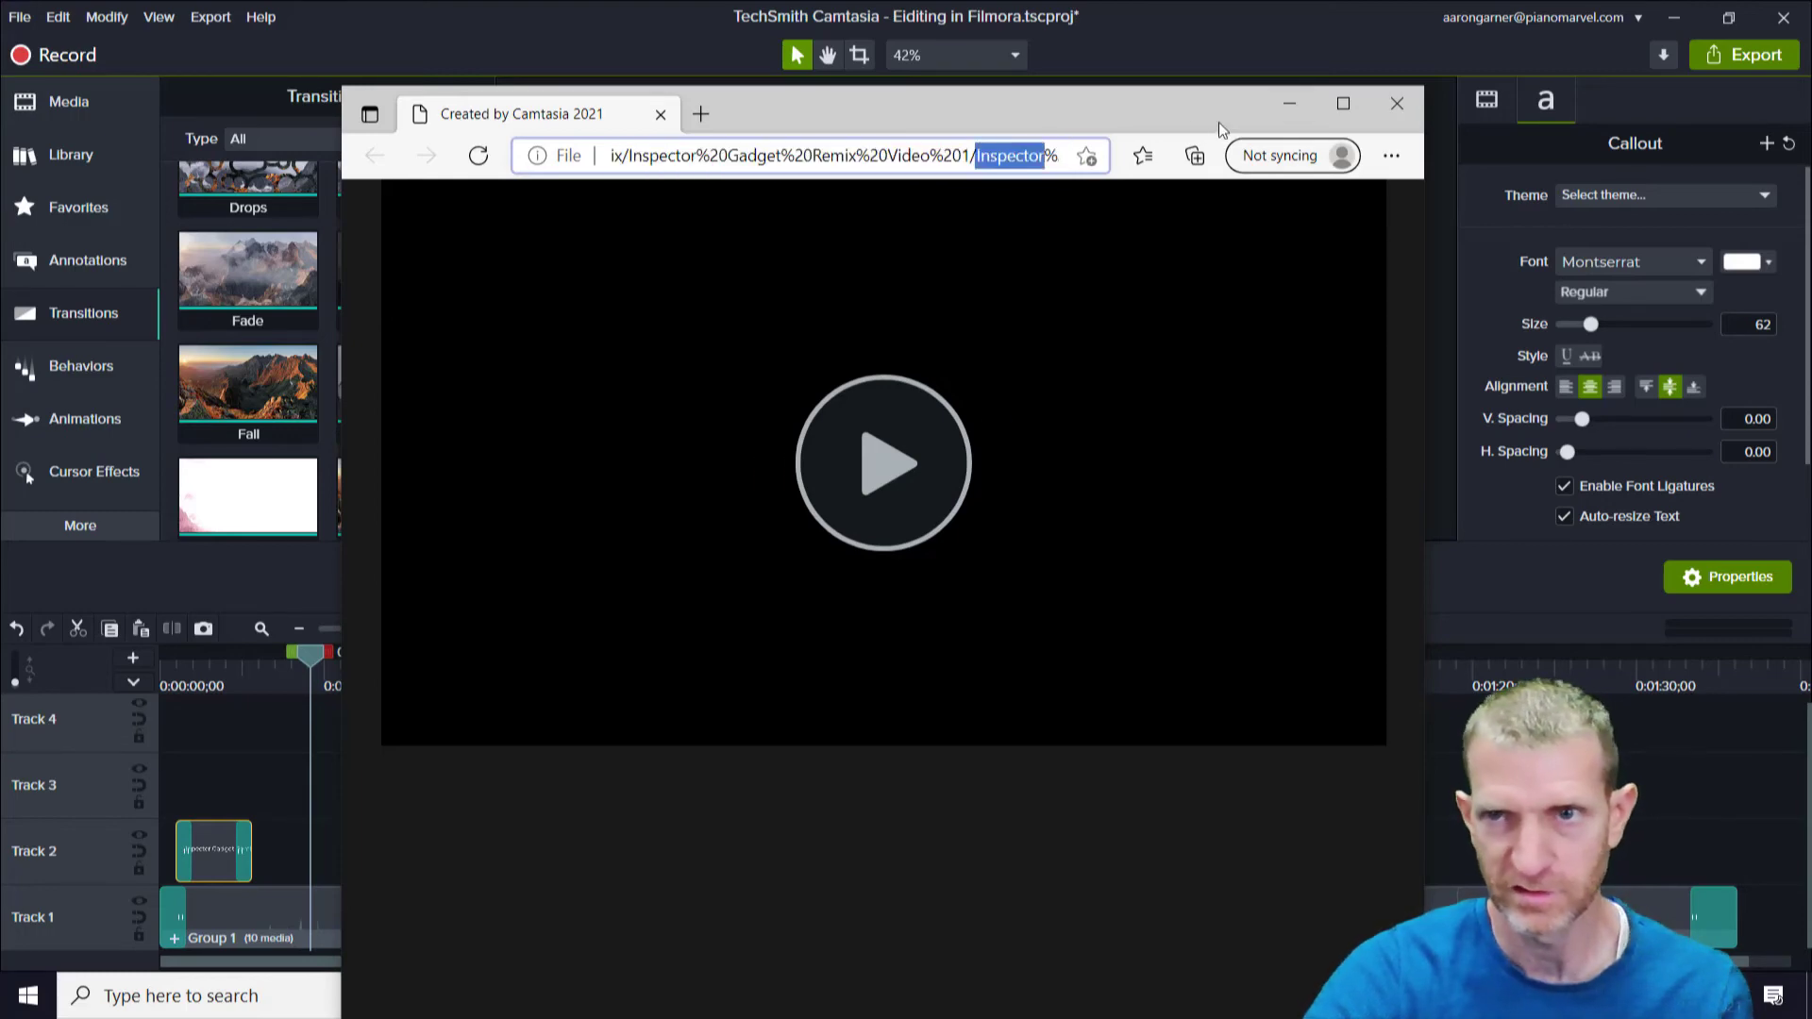
left_click(1286, 109)
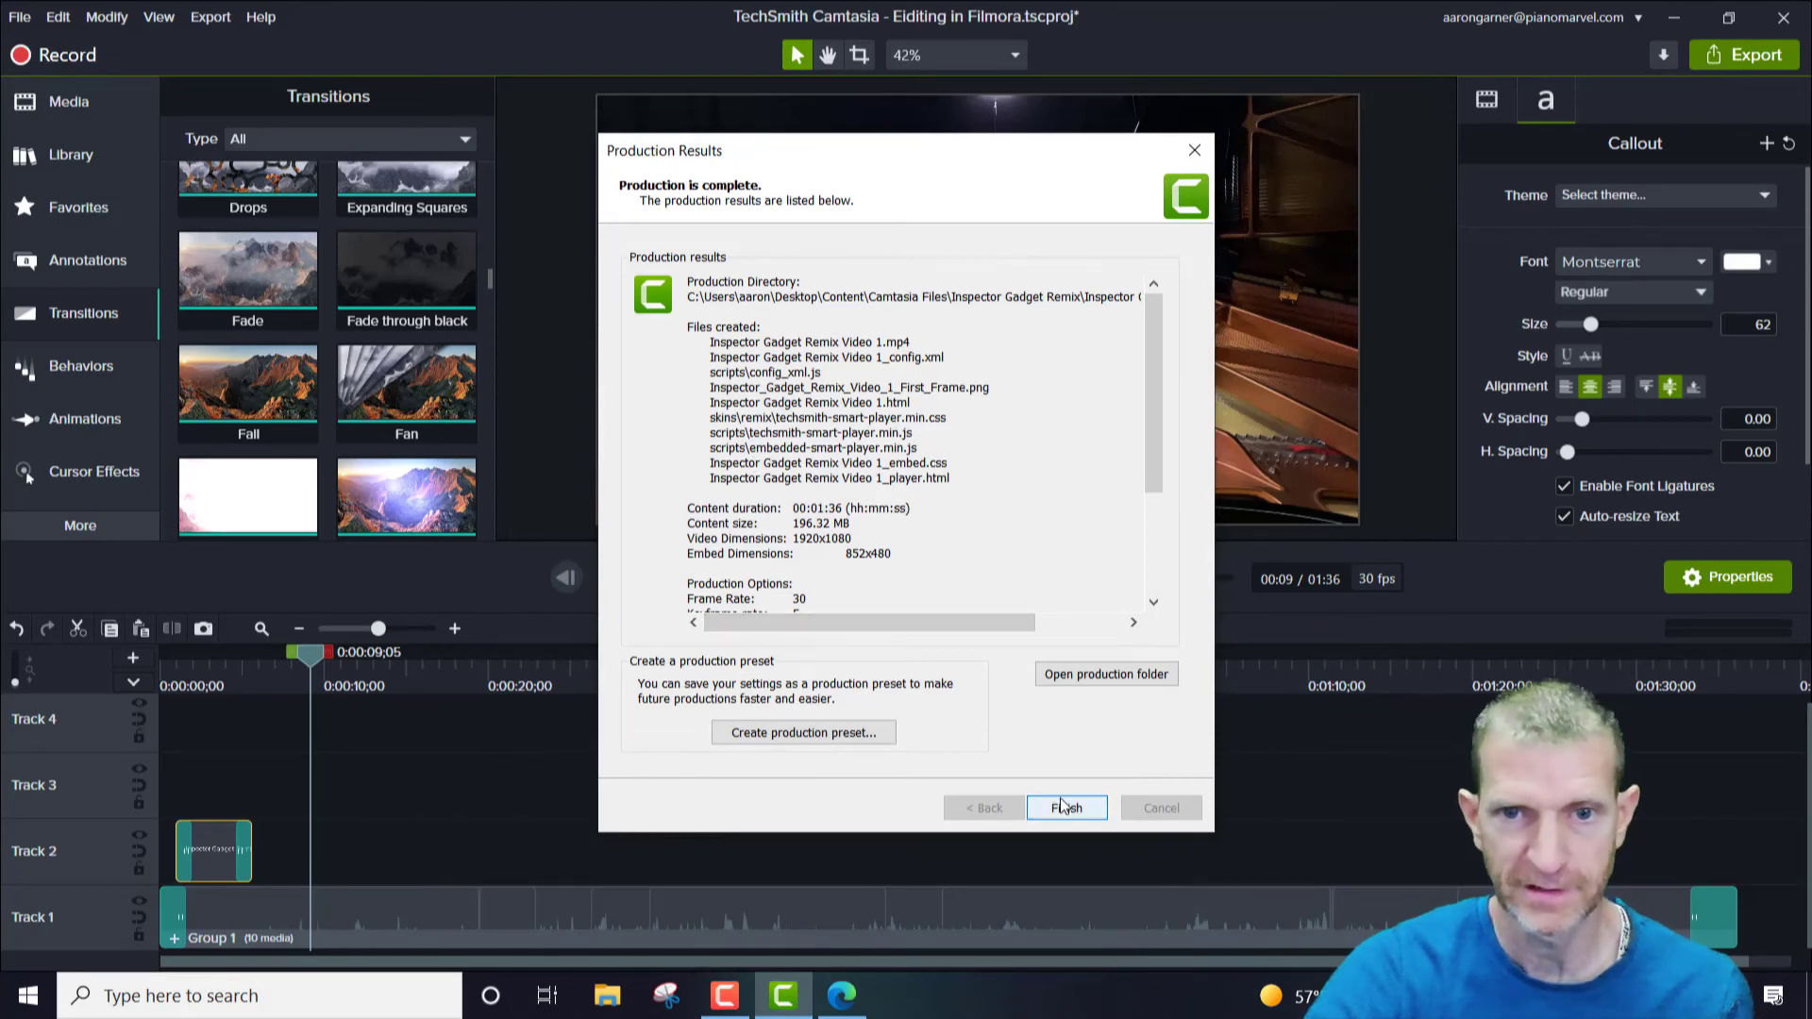
Switch to File Explorer and open Desktop > Content > Camtasia Files > Inspector Gadget Remix > Inspector Gadget Remix Video 1
left_click(616, 1009)
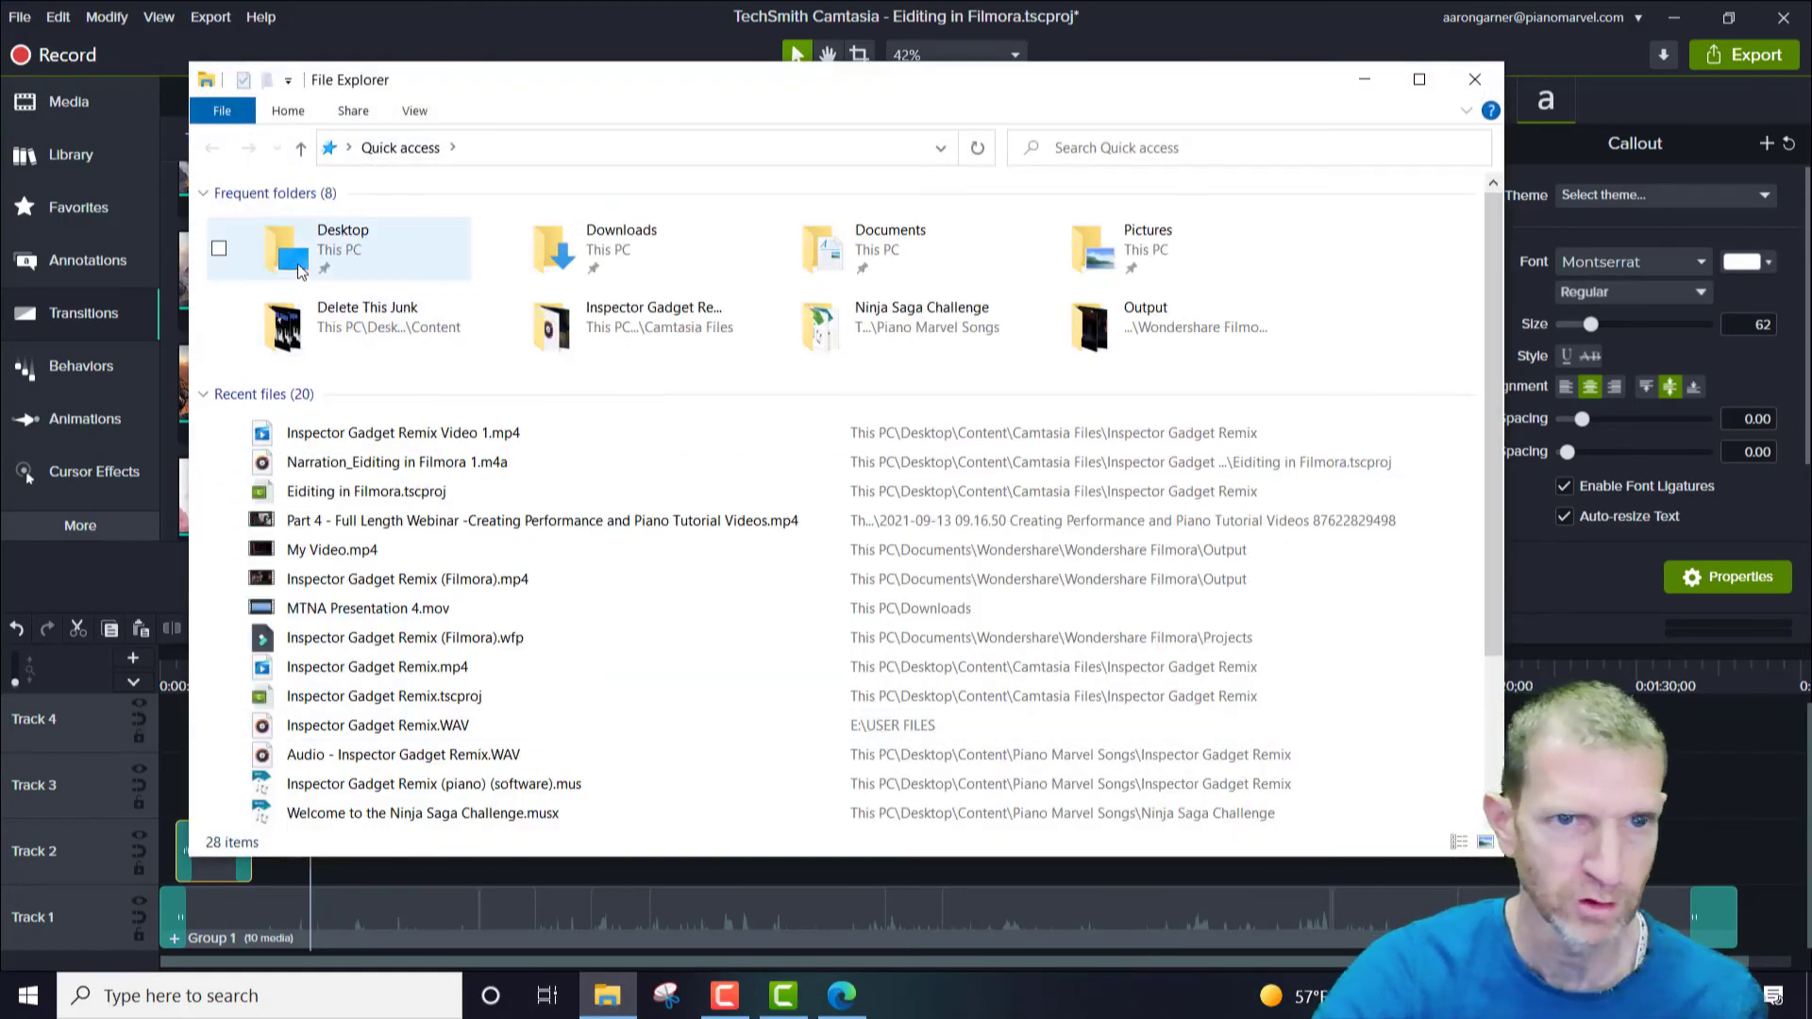
left_click(298, 264)
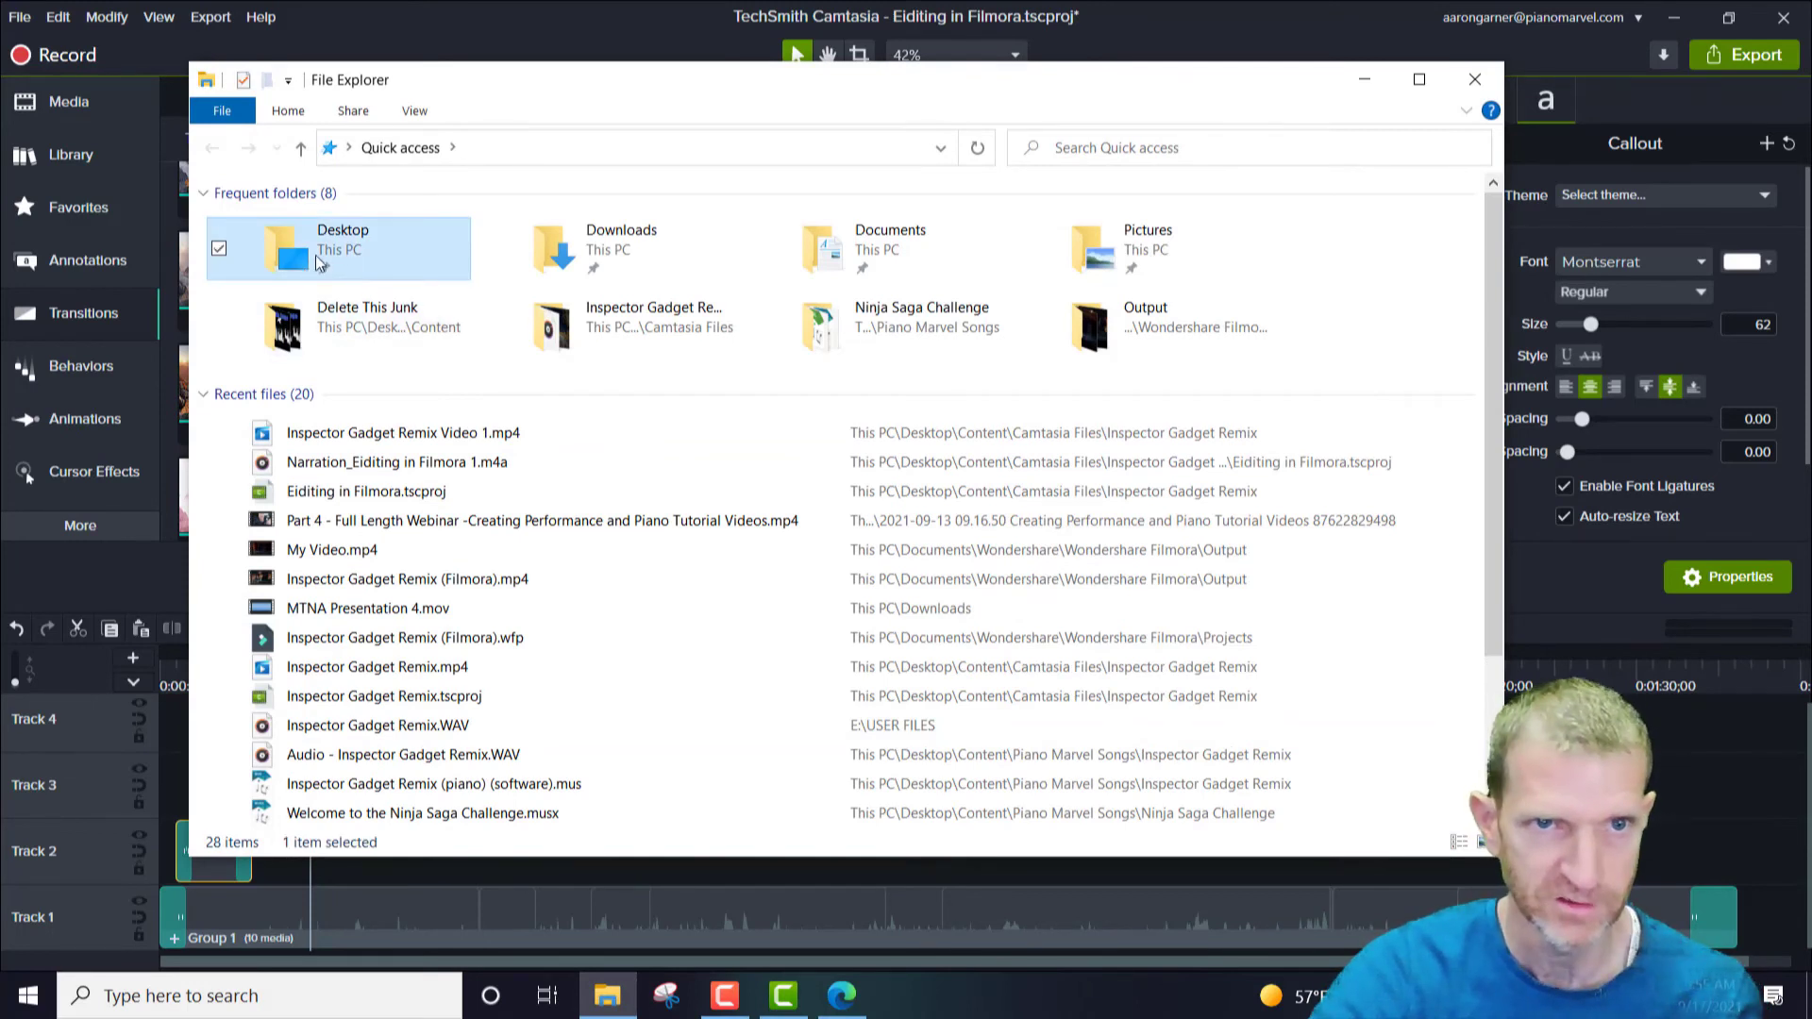
double_click(315, 254)
double_click(285, 226)
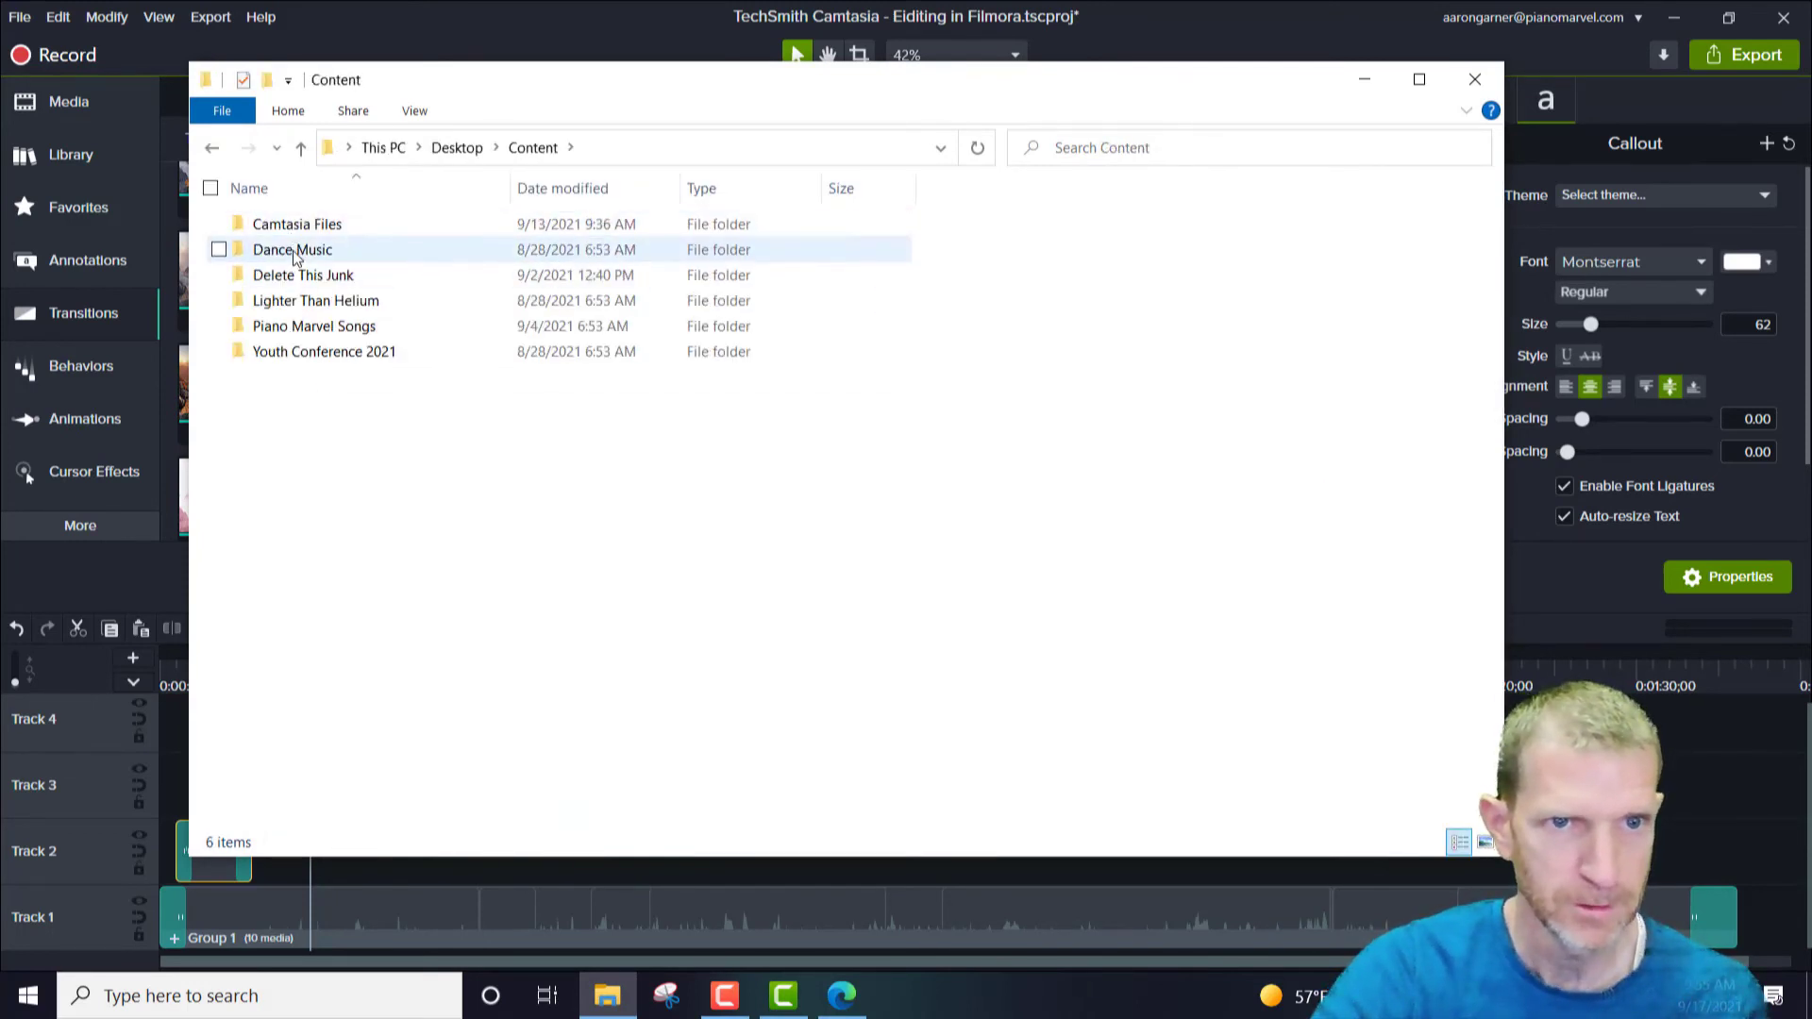
left_click(295, 229)
double_click(295, 226)
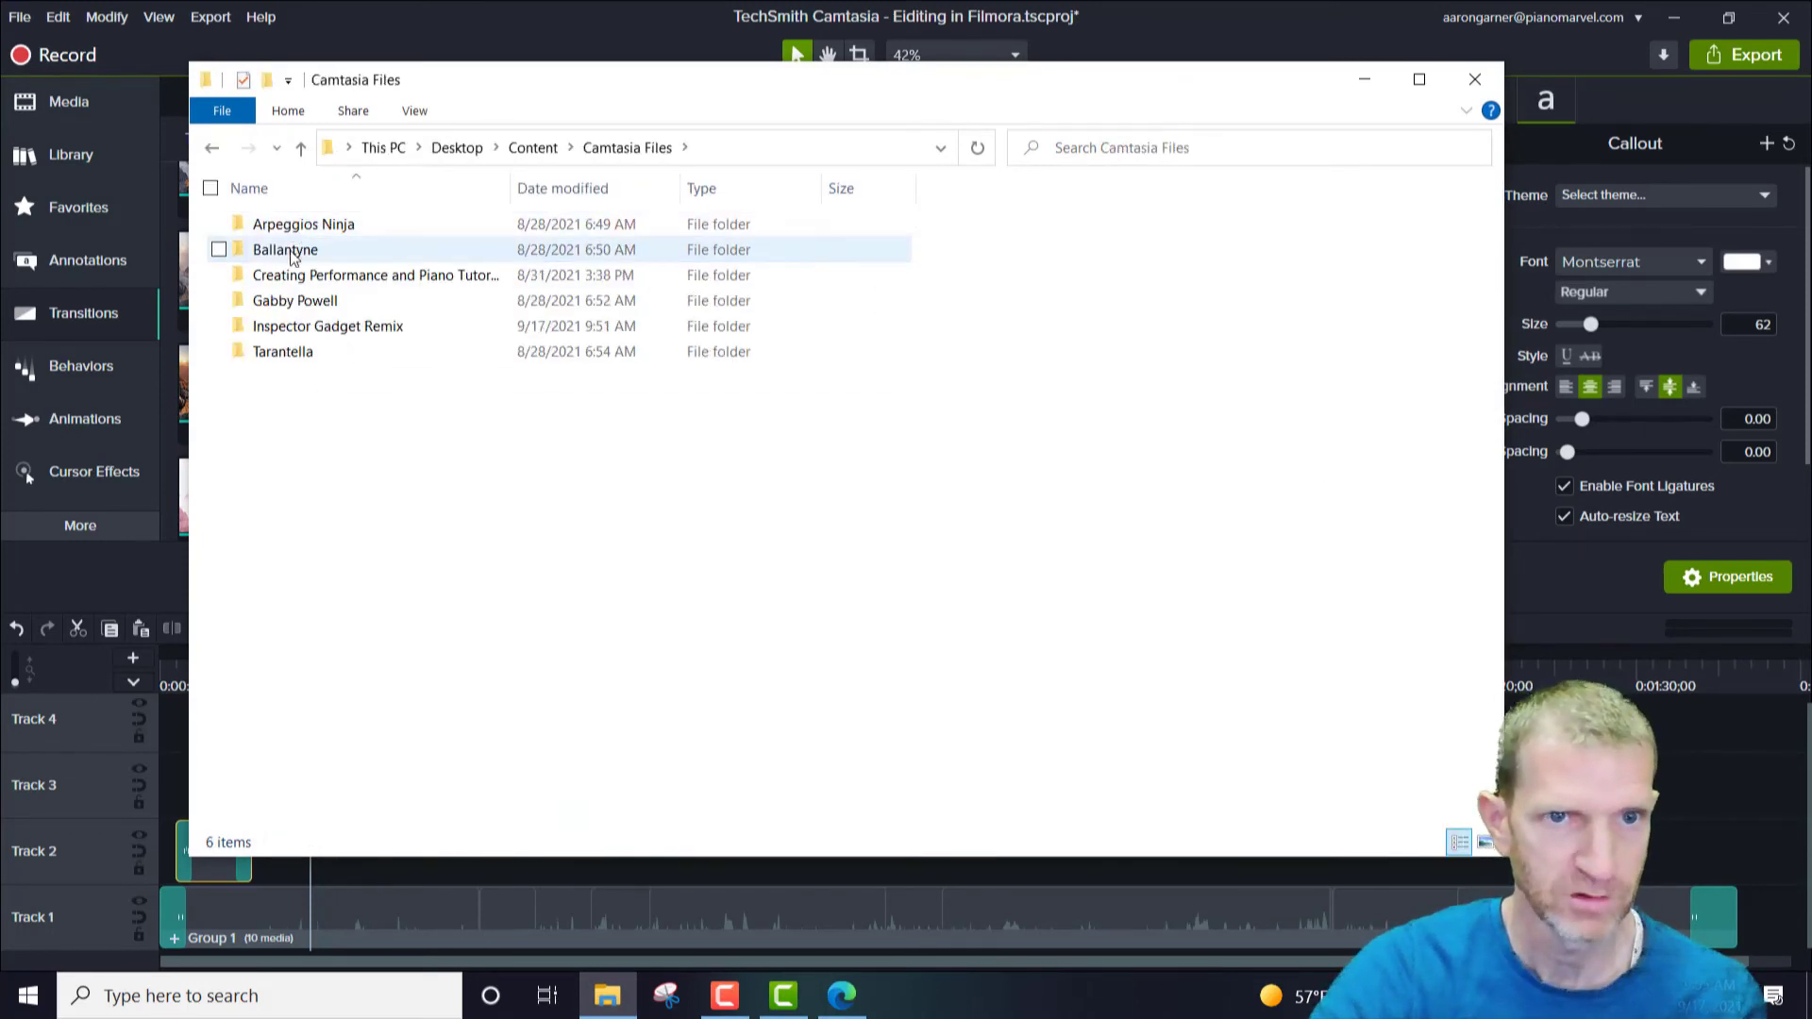
double_click(300, 328)
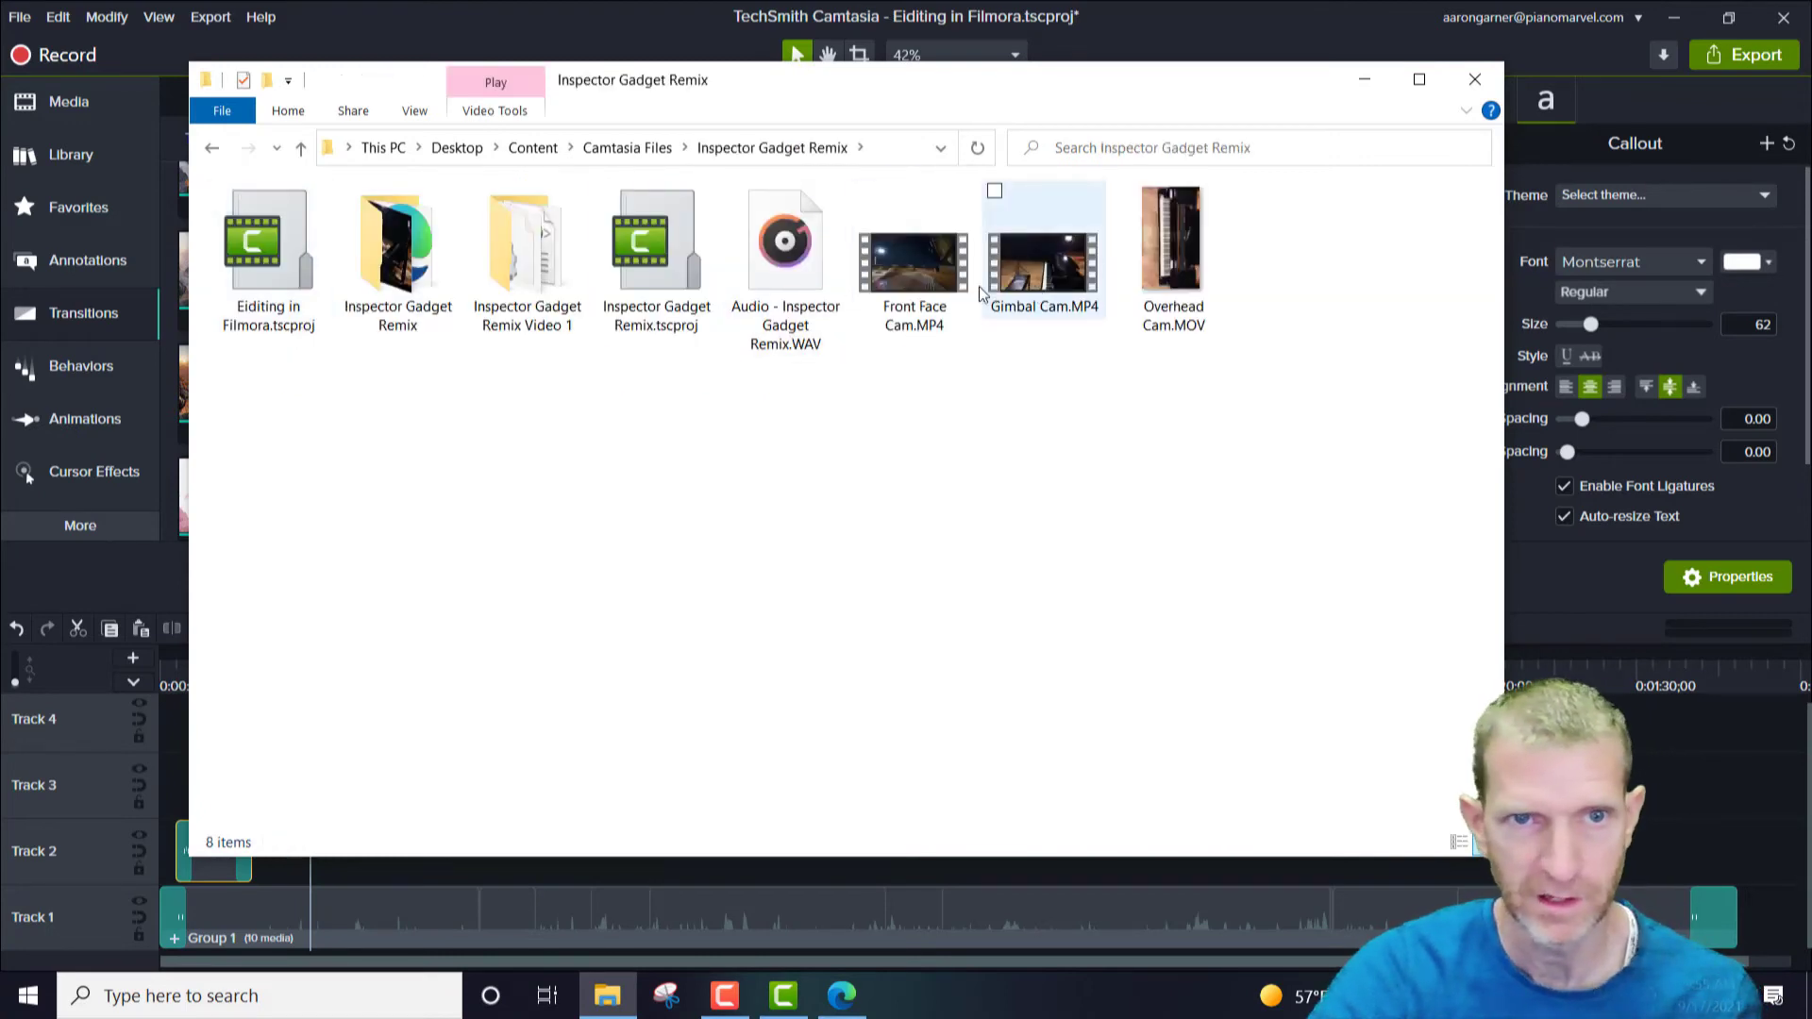
double_click(516, 267)
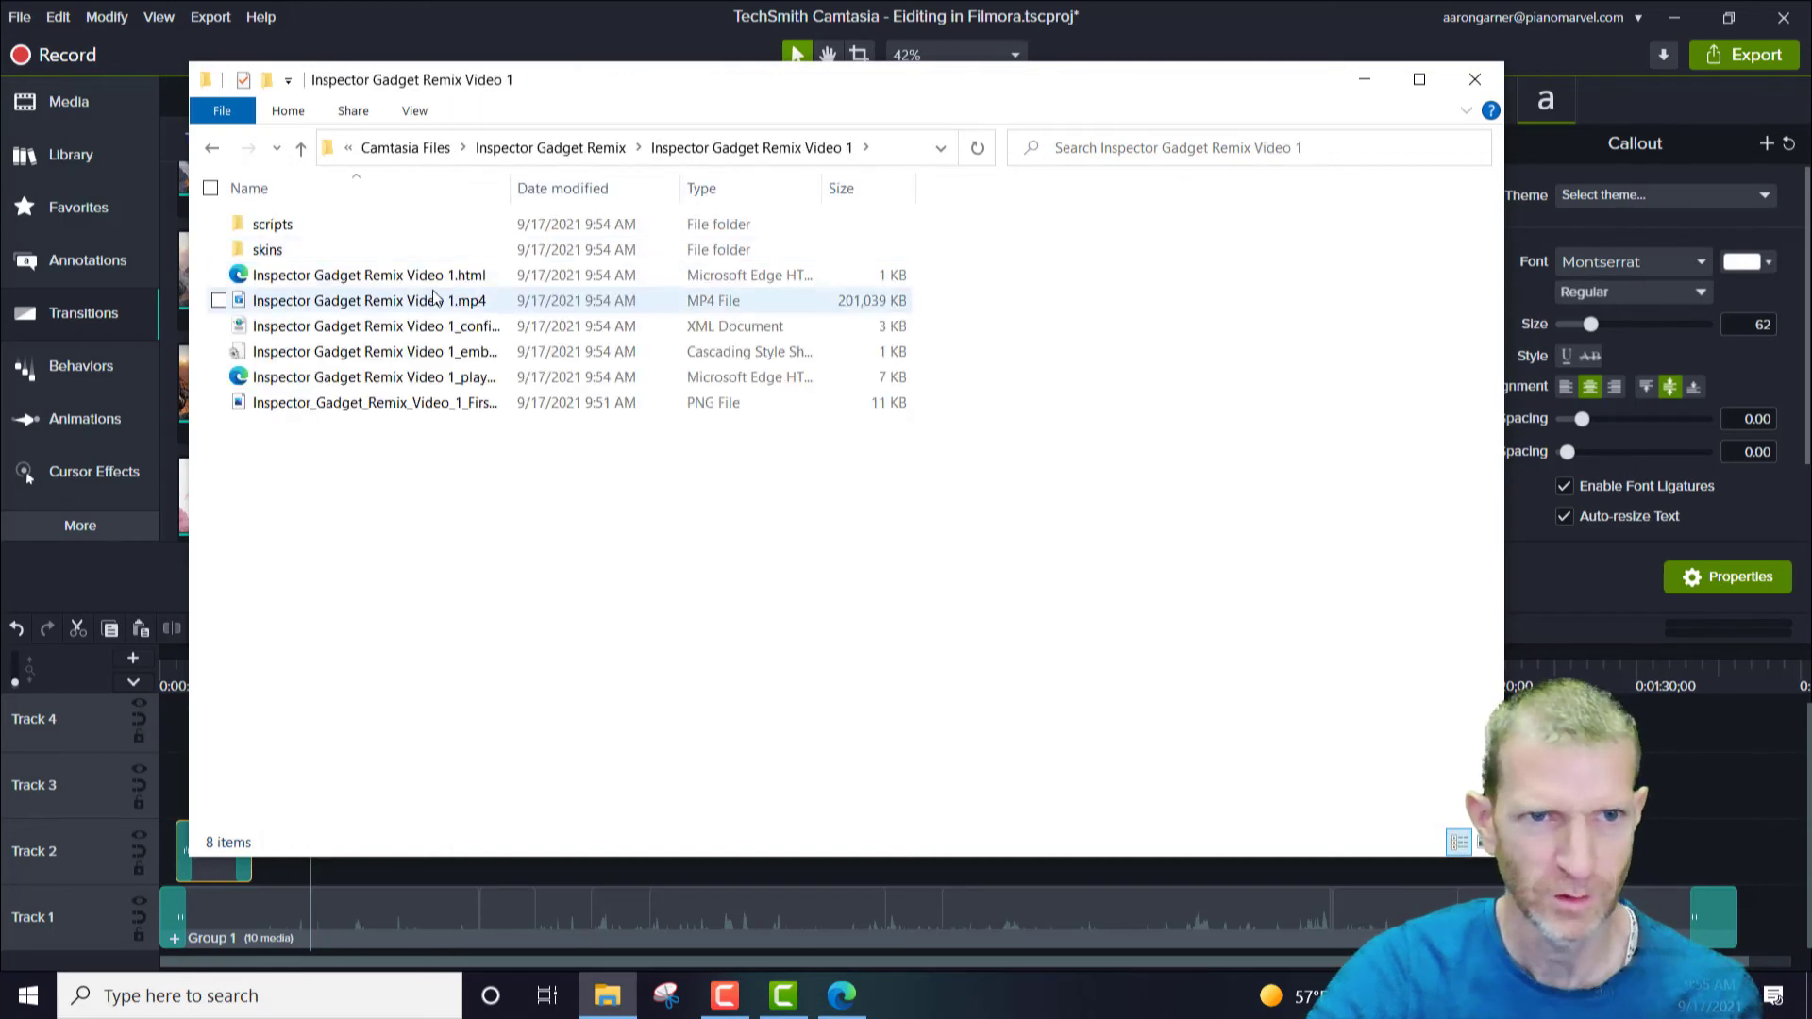
Widen the file name column to read the full names and play Inspector Gadget Remix Video 1.mp4 to check the export
left_click_drag(508, 189, 652, 190)
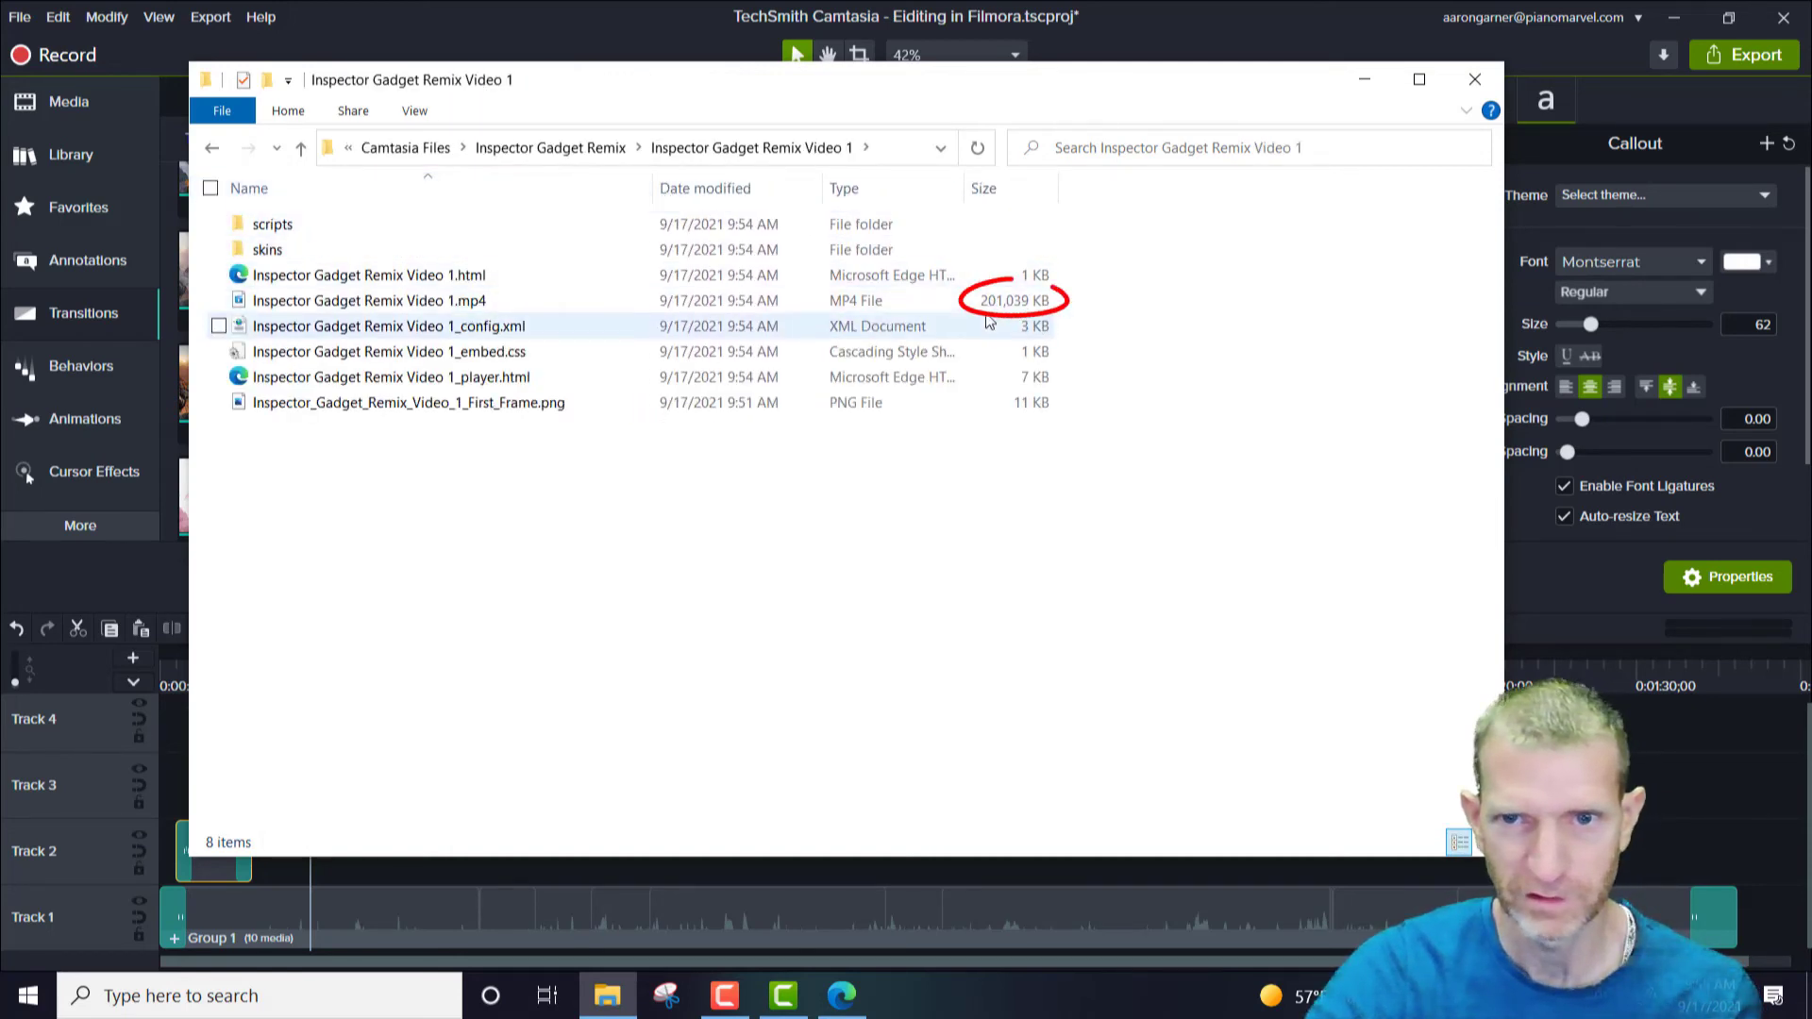
double_click(464, 305)
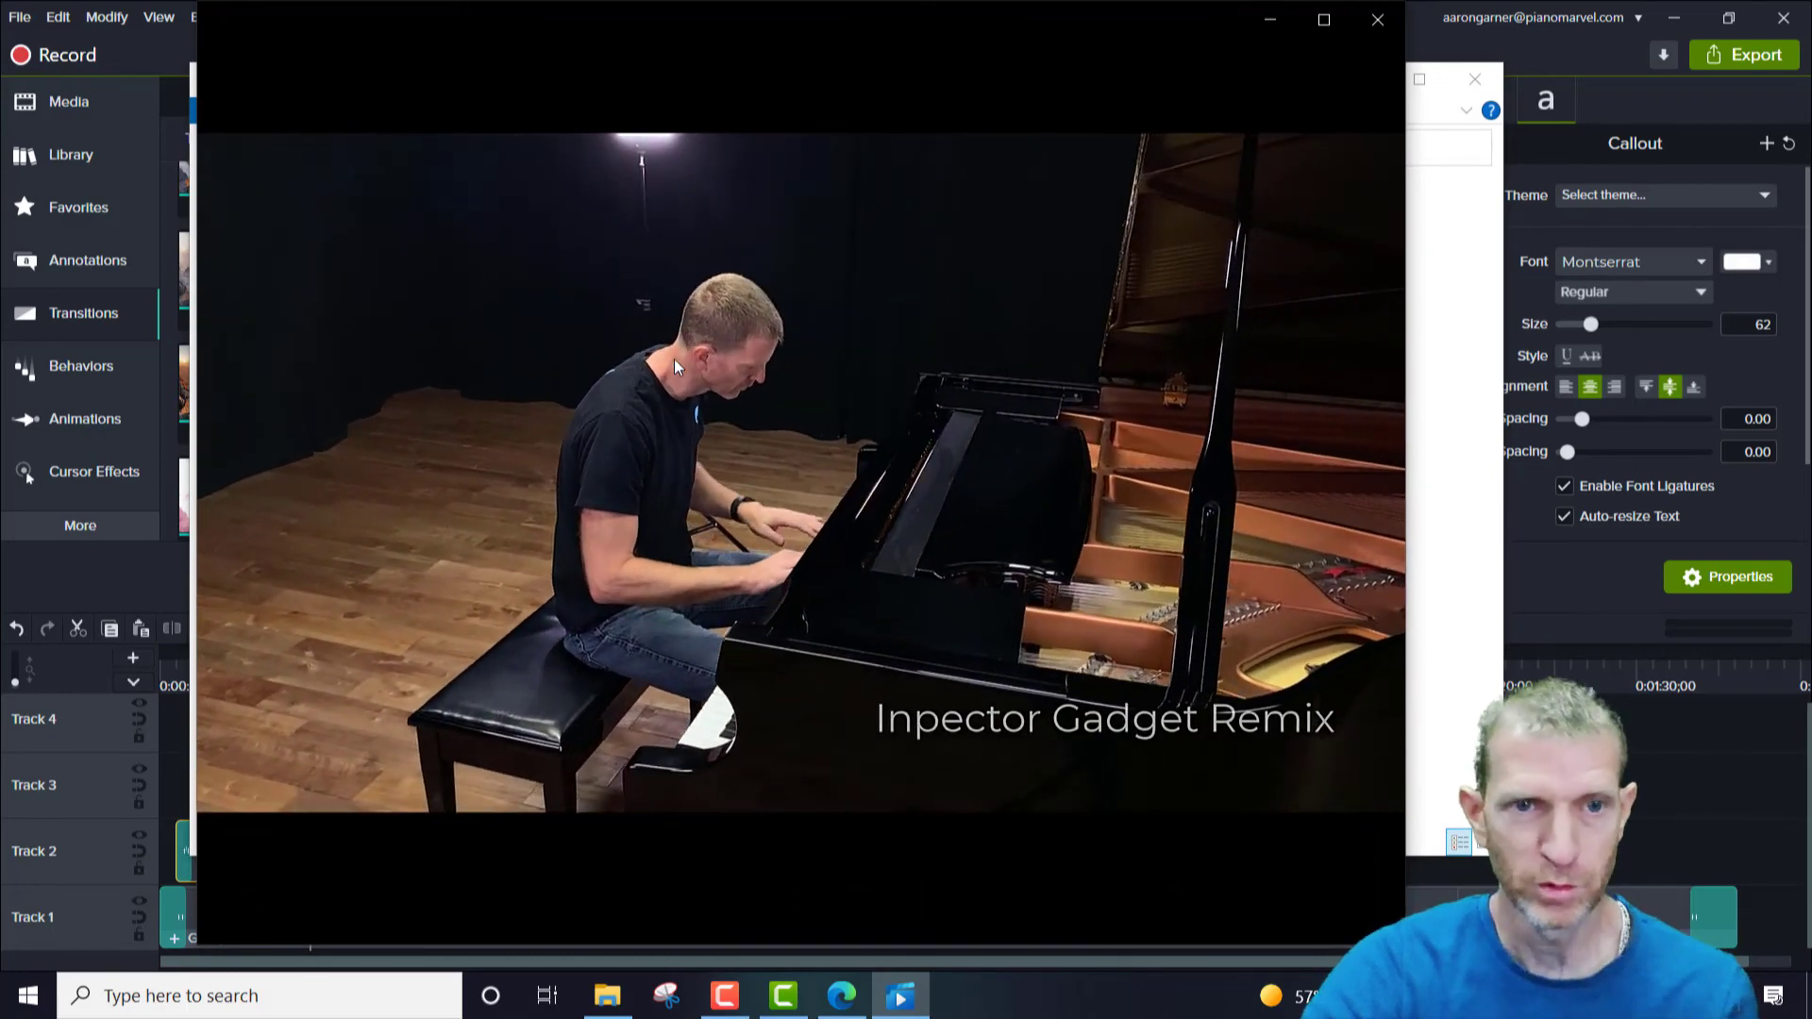
left_click(800, 898)
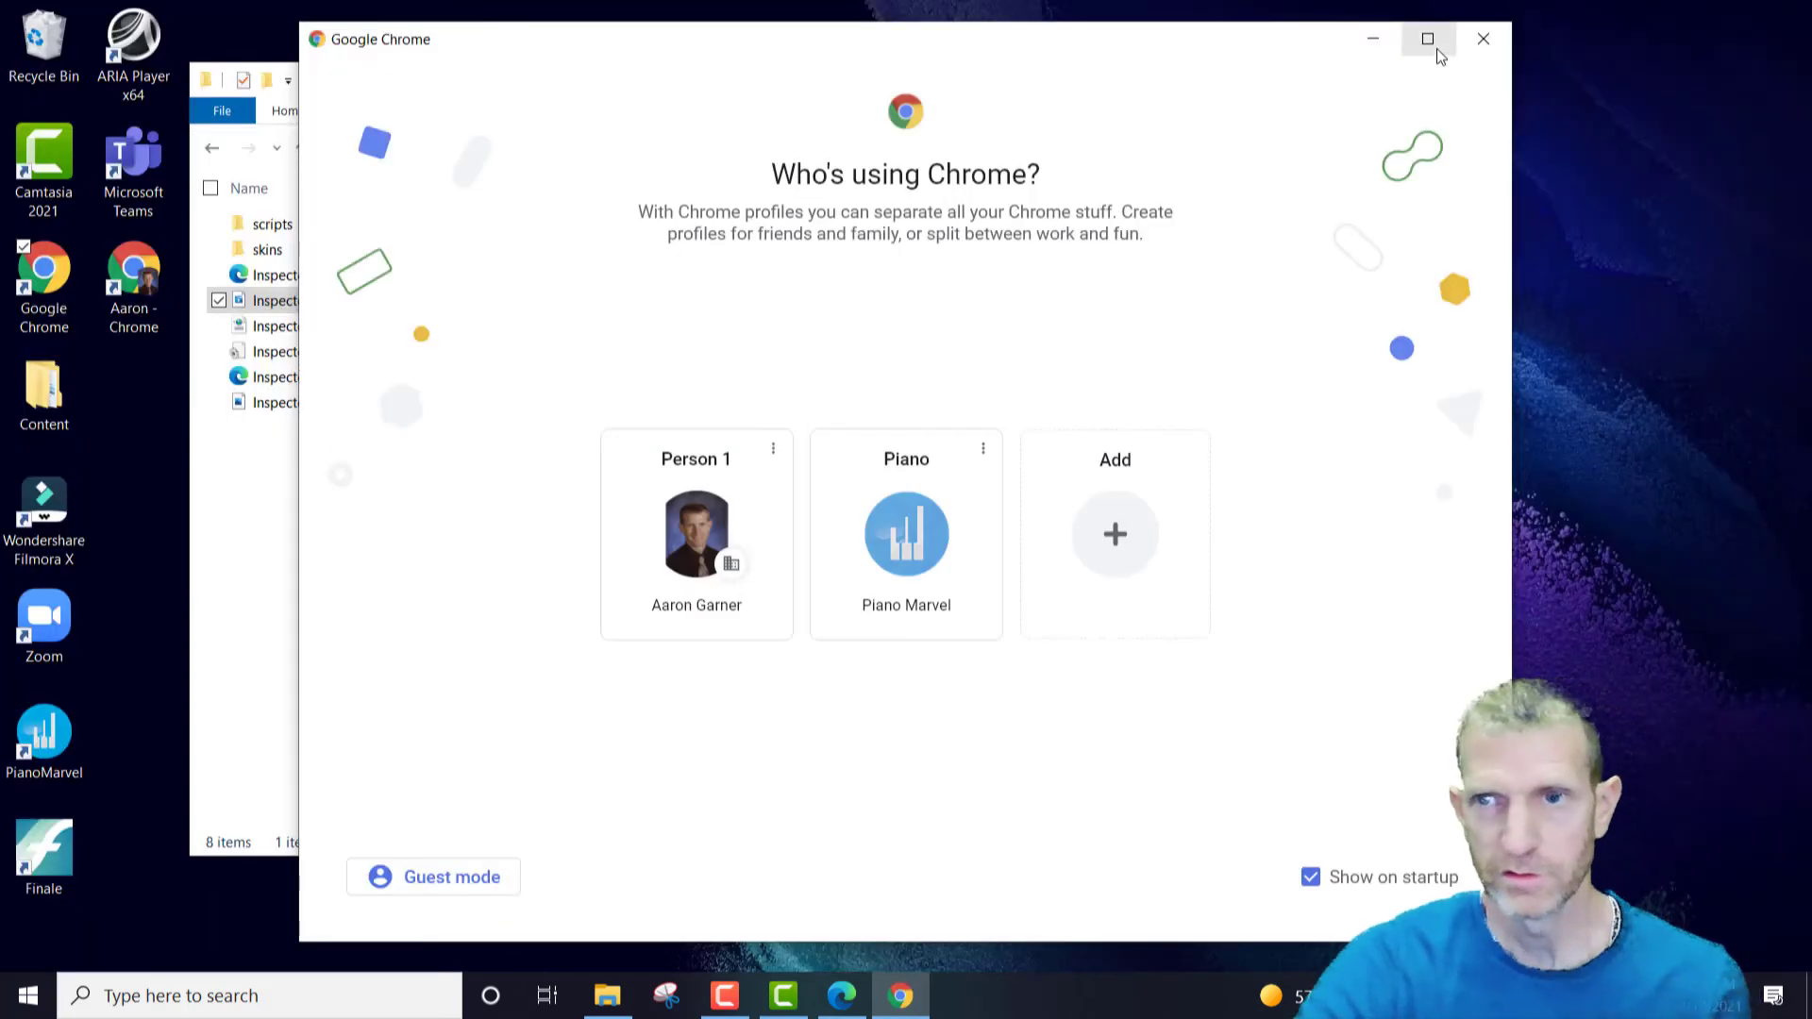
Maximize Google Chrome, open it with the Person 1 profile and go to youtube.com
left_click(1436, 49)
left_click(683, 541)
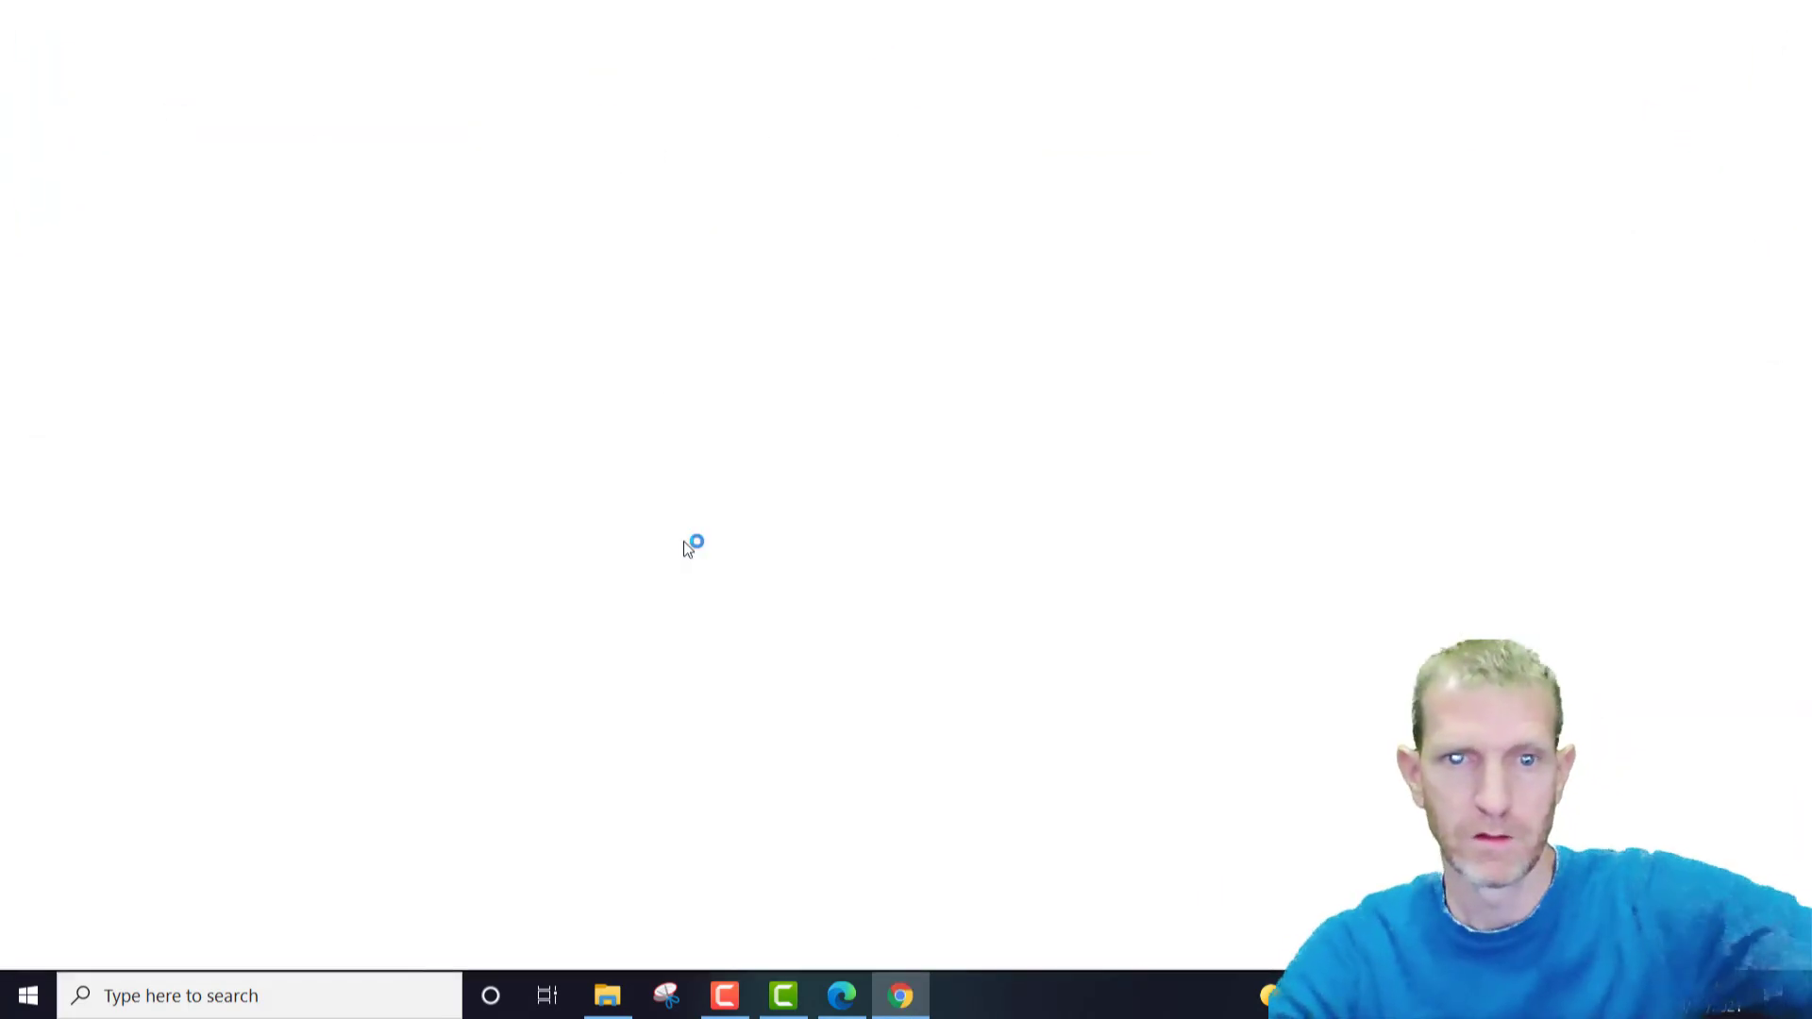
left_click(310, 62)
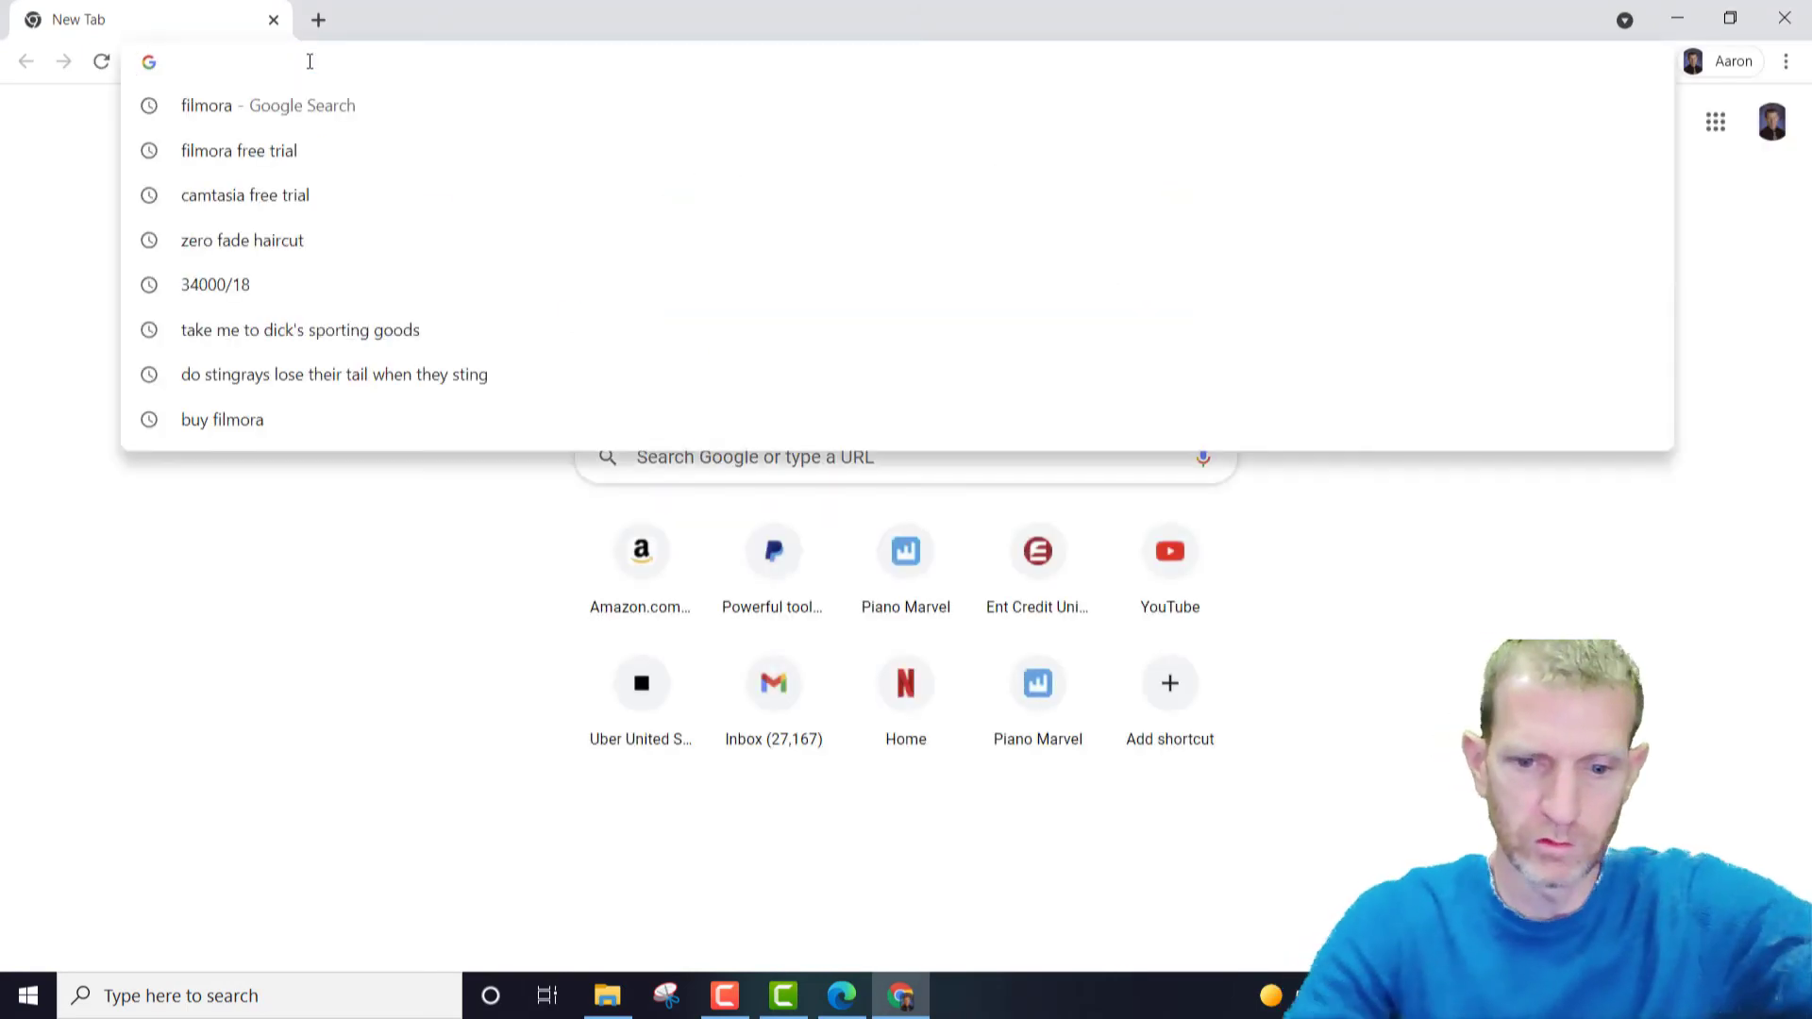
type("yo")
key("Return")
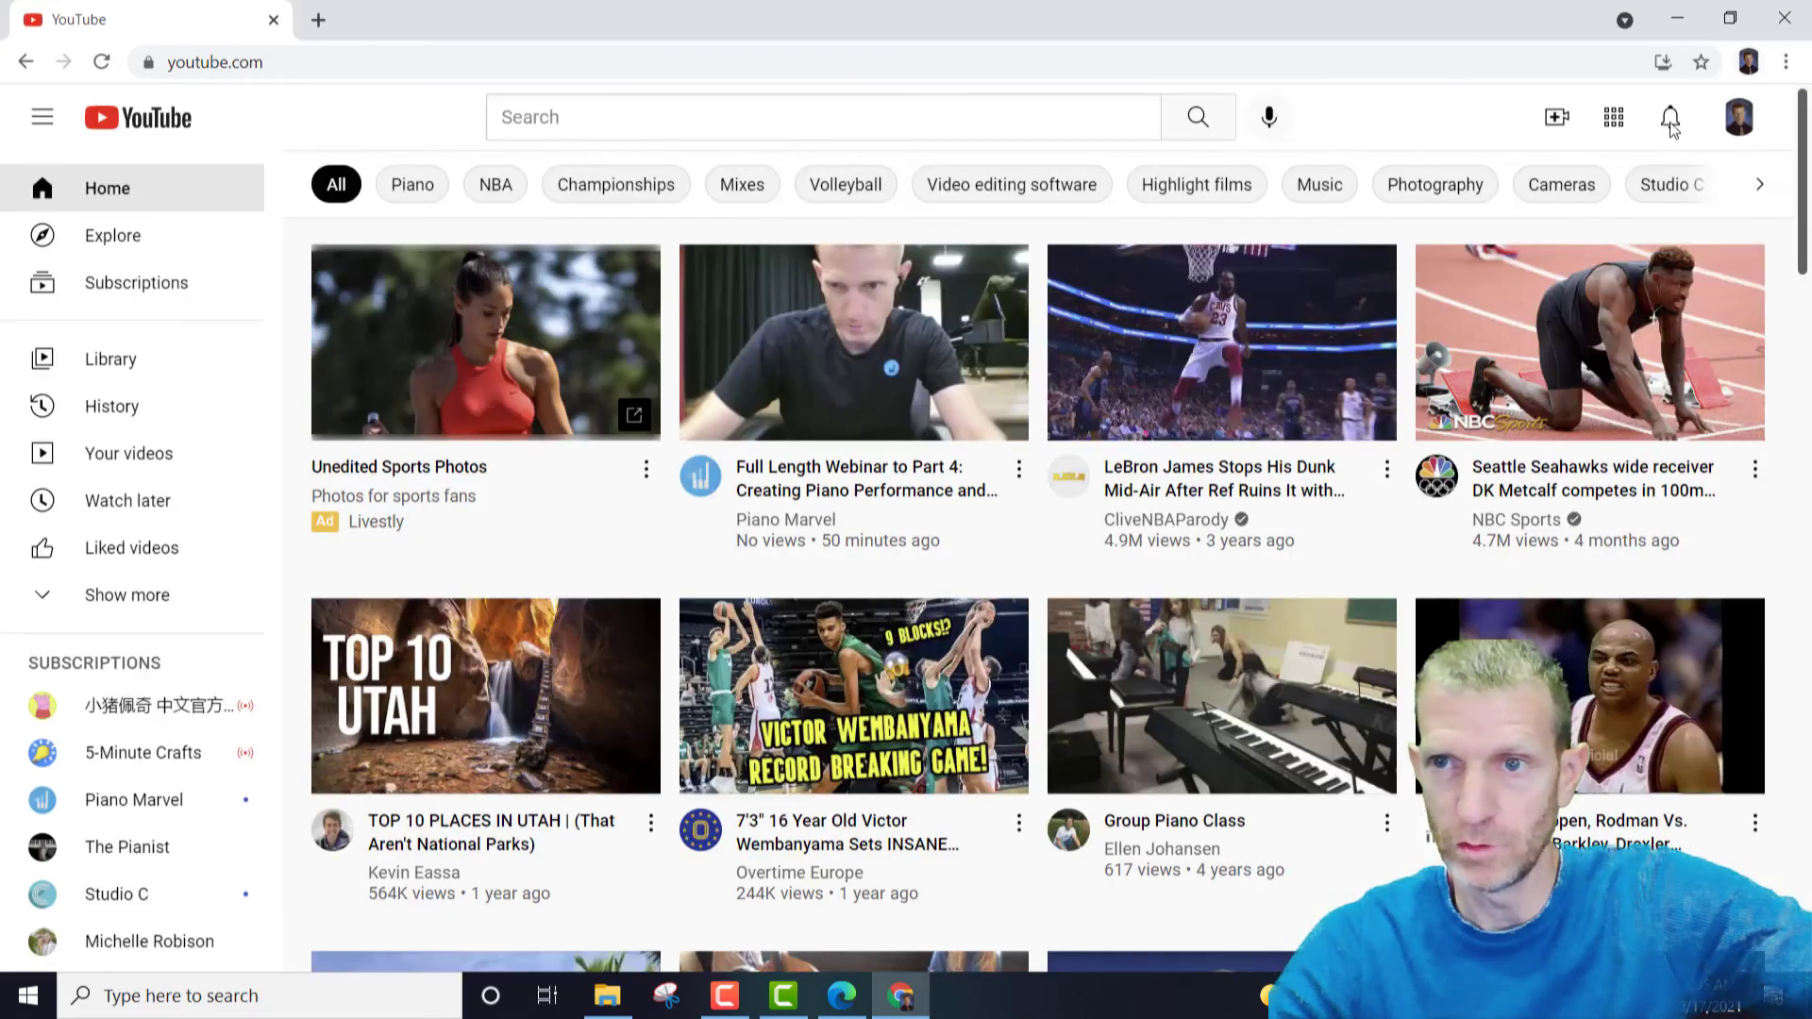
Start a video upload and choose Inspector Gadget Remix Video 1.mp4 from the Inspector Gadget Remix Video 1 folder
left_click(1556, 117)
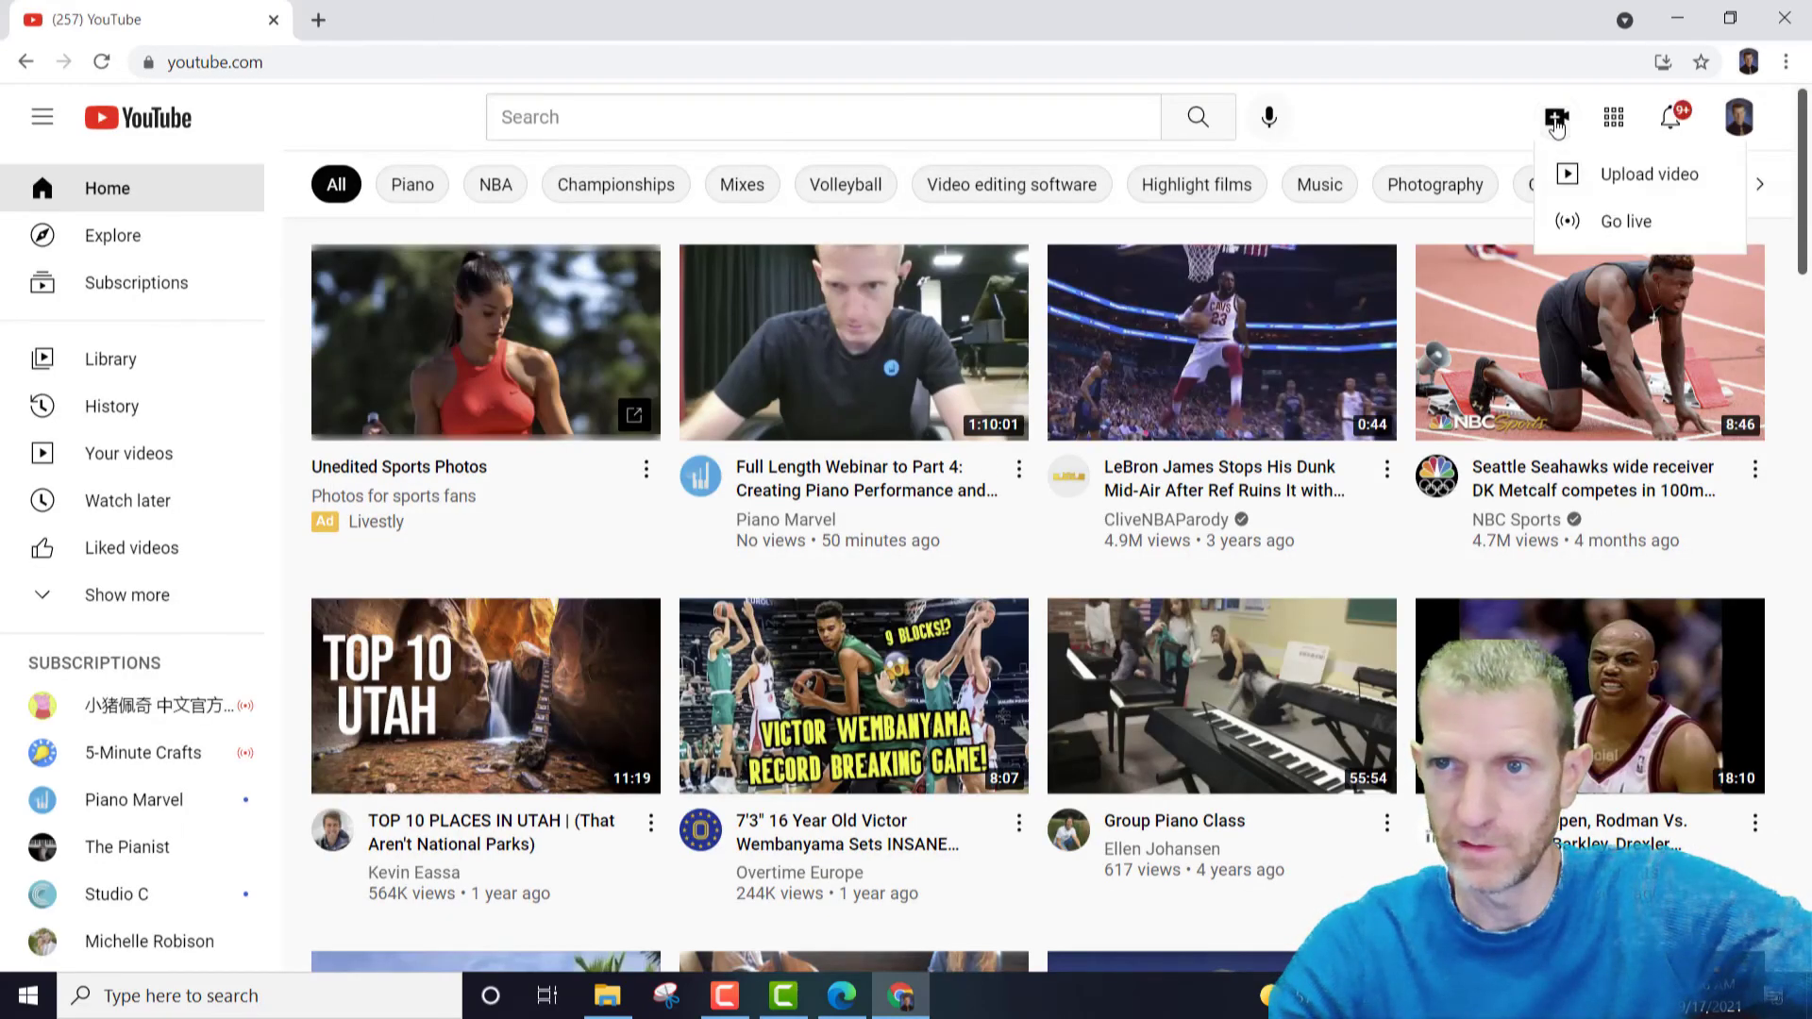
left_click(1642, 176)
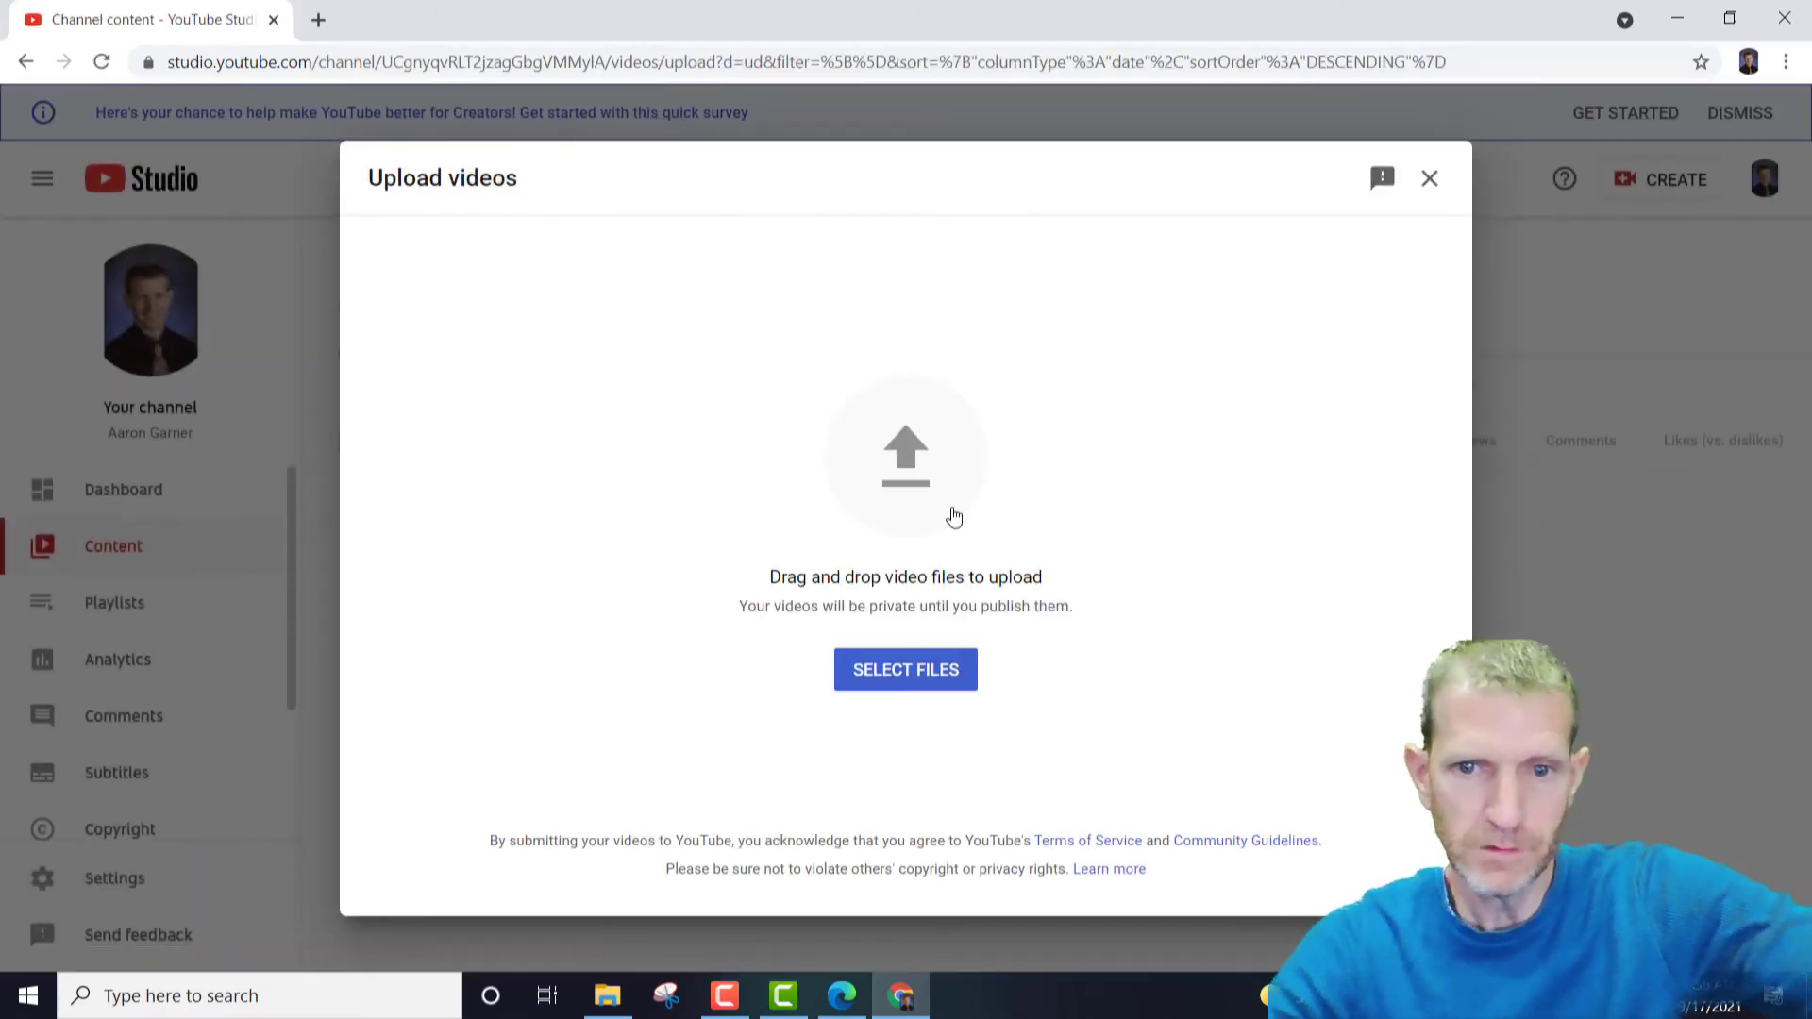
left_click(897, 675)
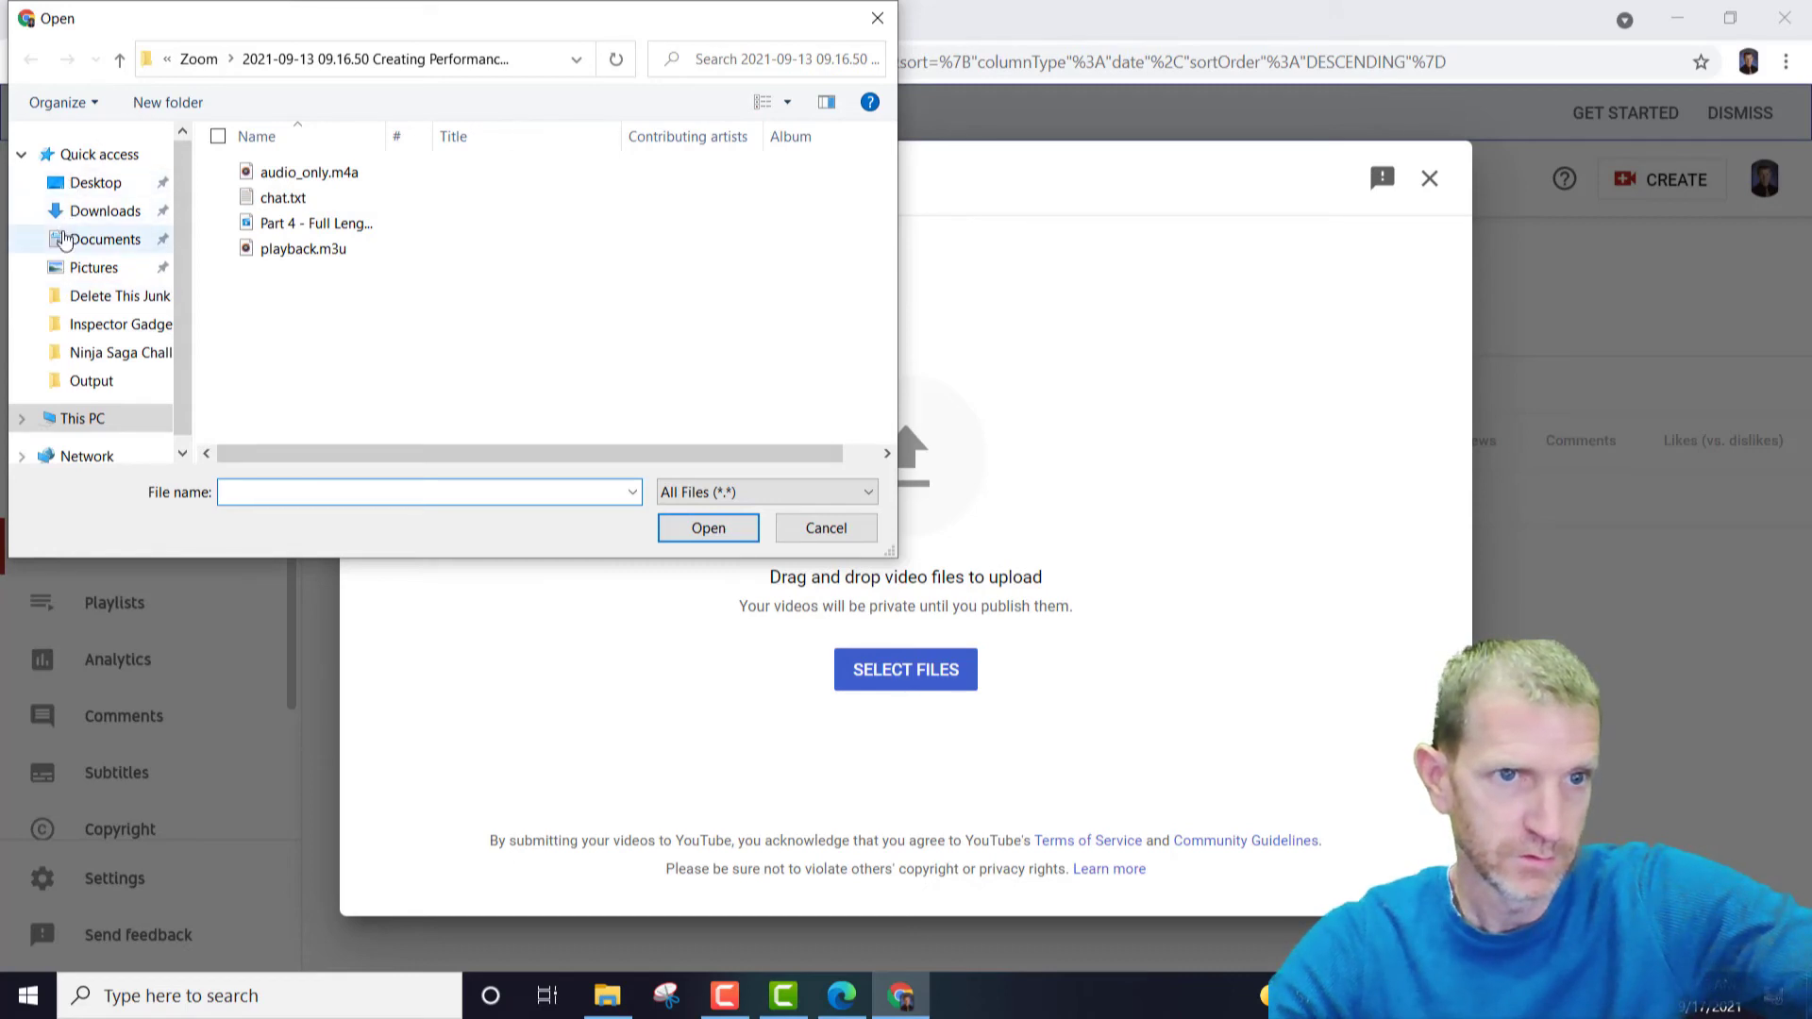
left_click(83, 323)
double_click(513, 174)
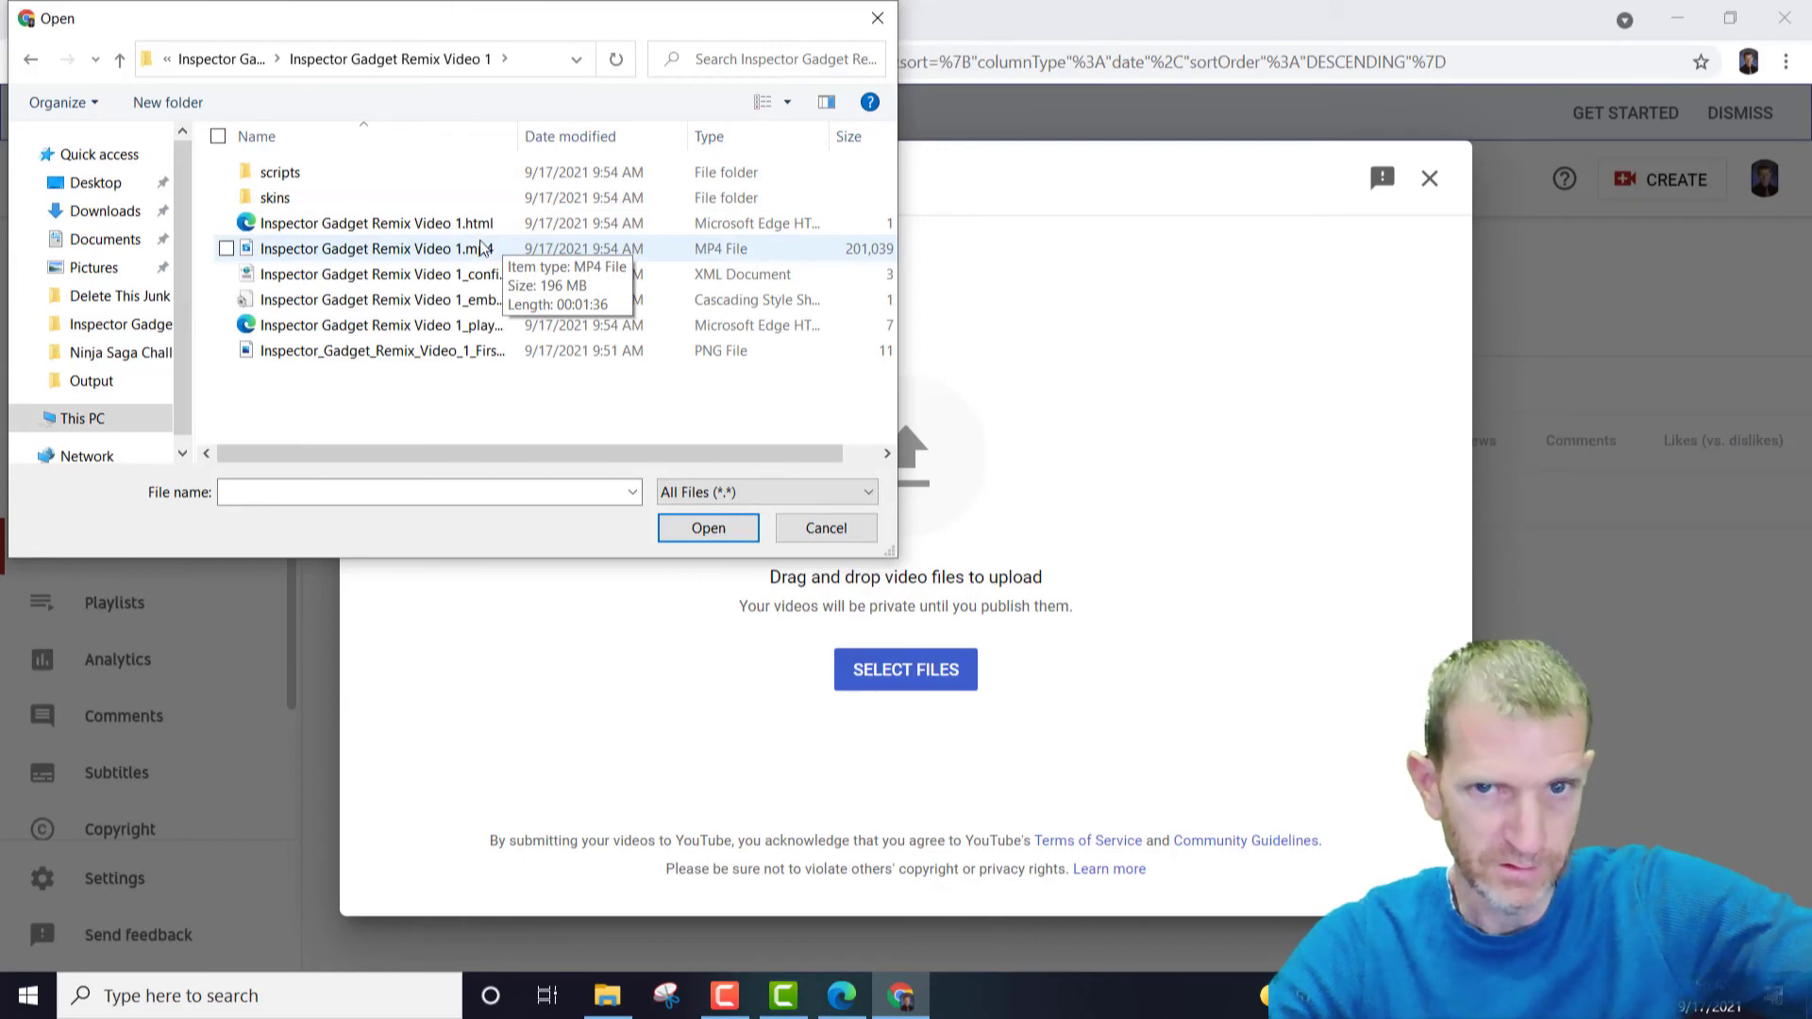
double_click(481, 247)
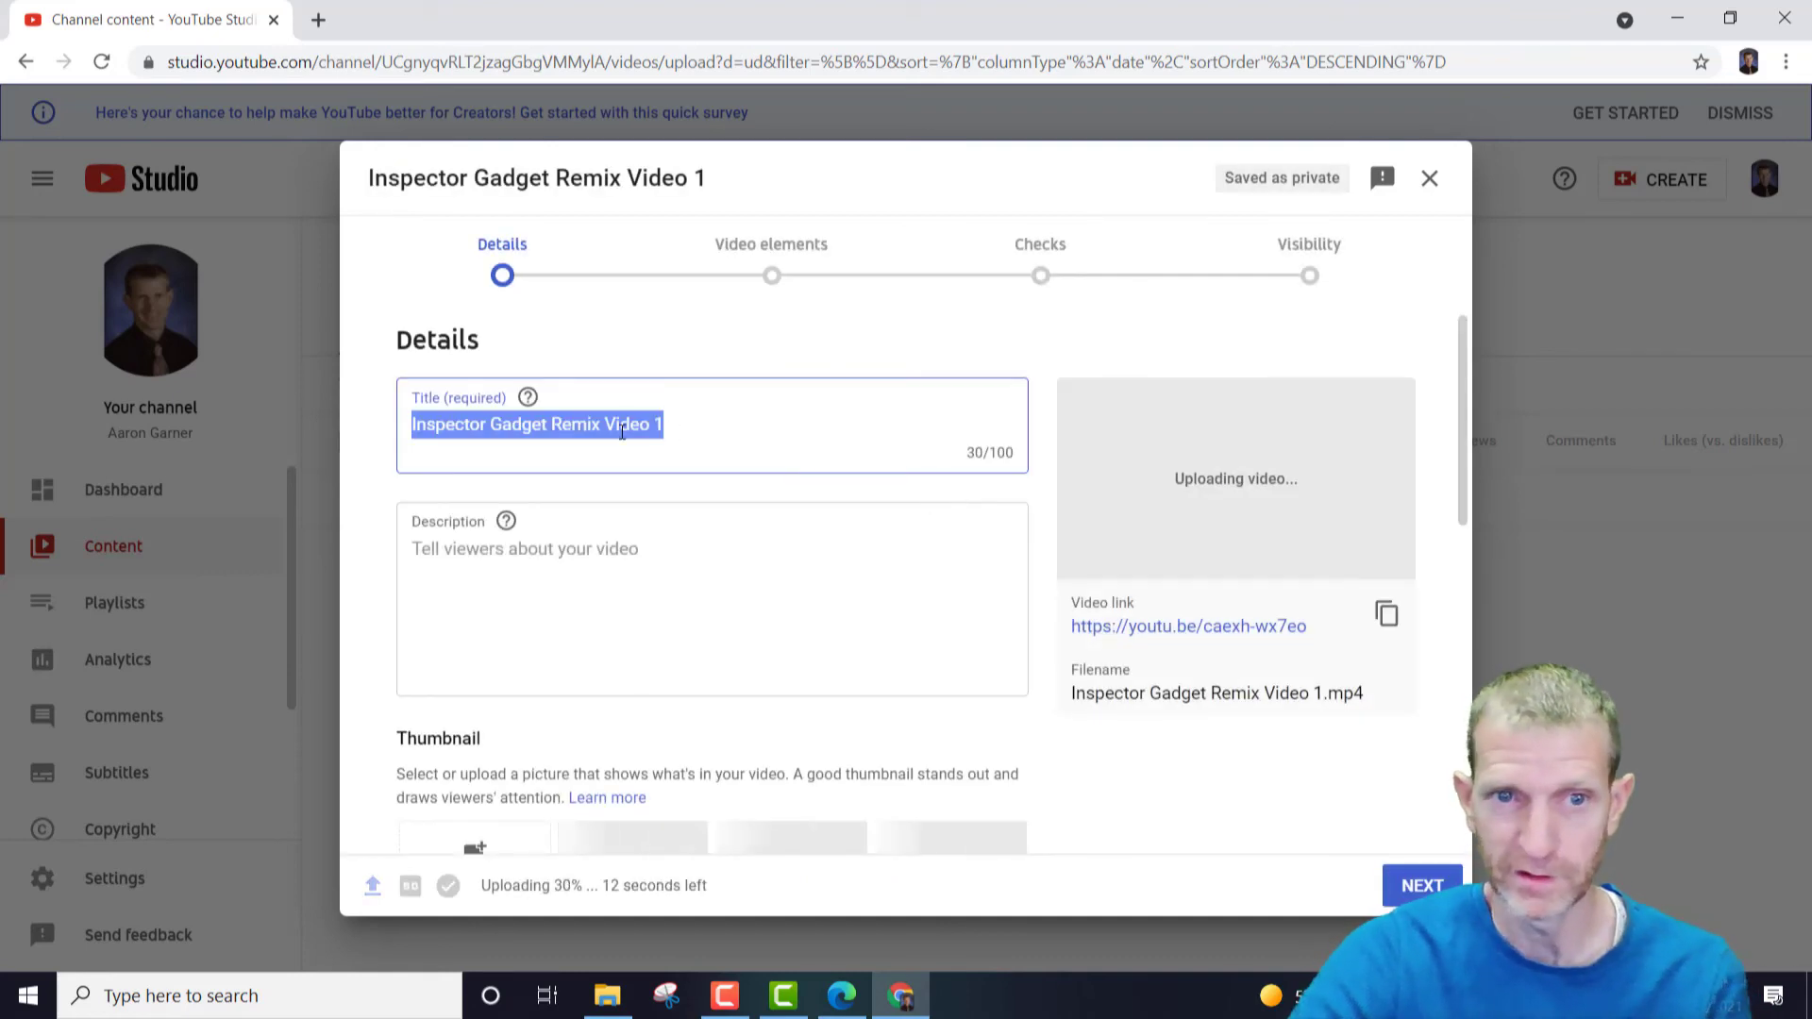
Mark the video as not made for kids and proceed to the Visibility stage without adding video elements
left_click(458, 551)
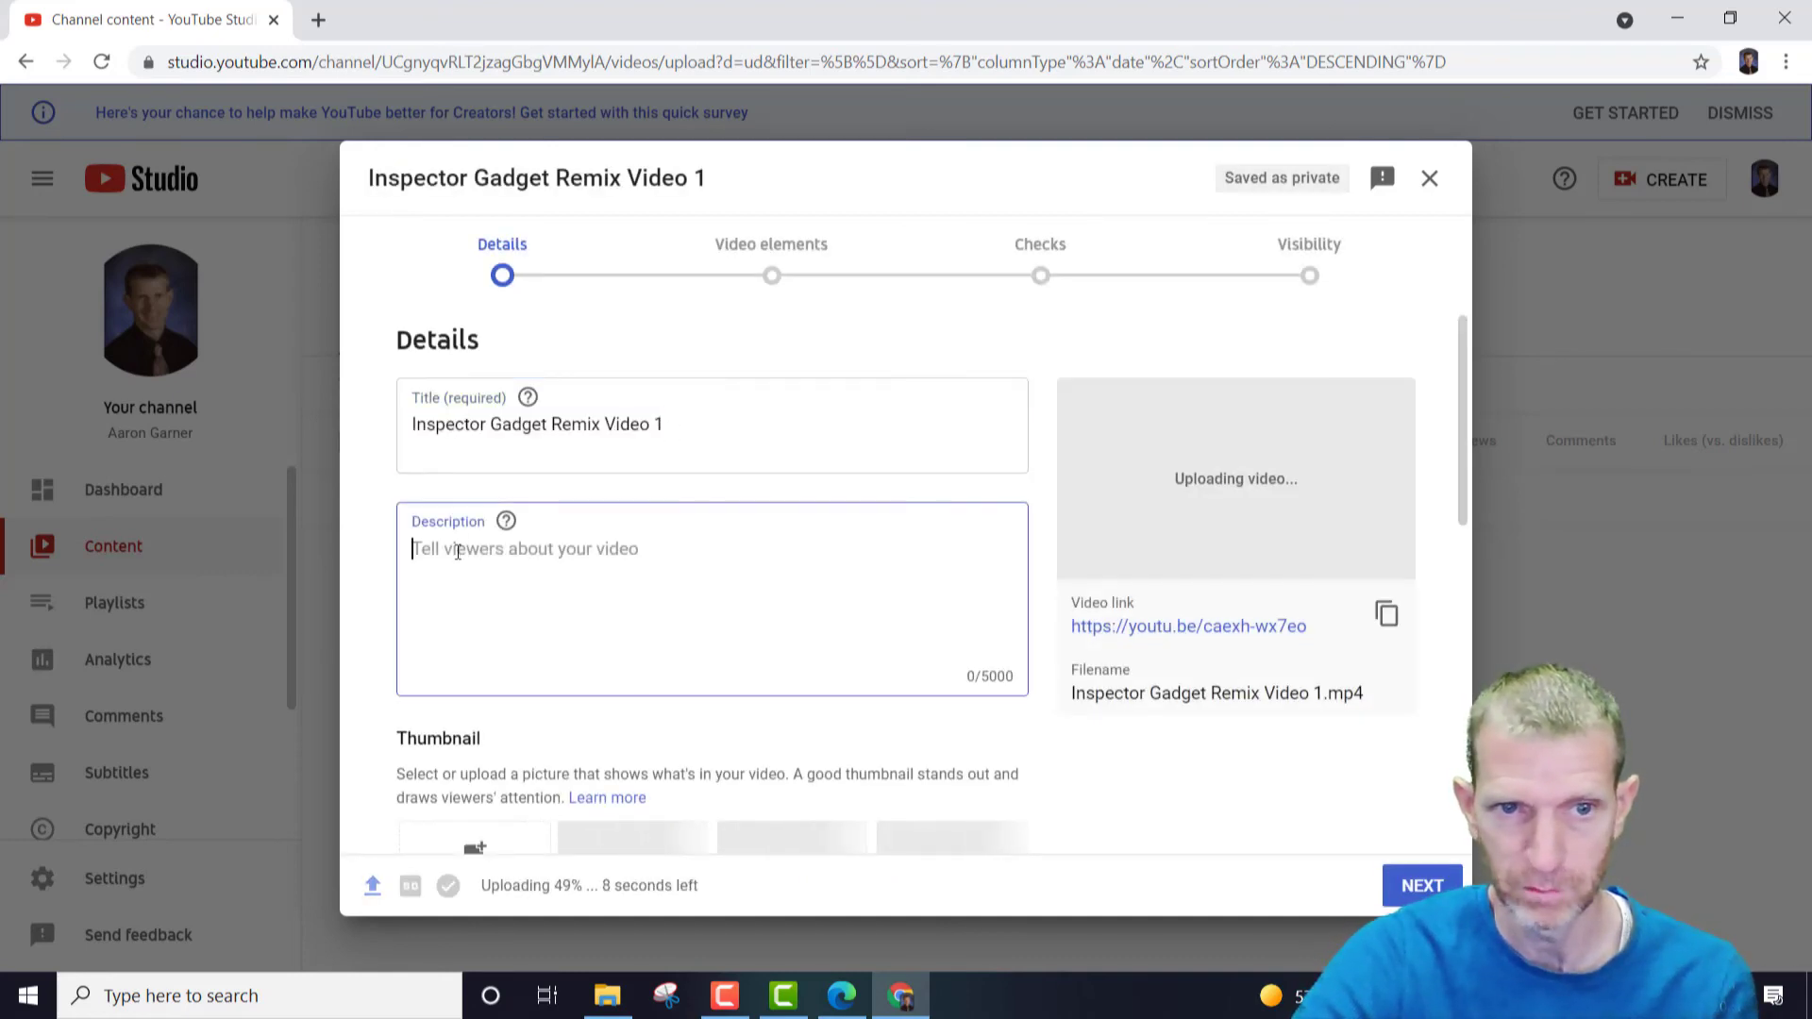
scroll(756, 633, "down", 4)
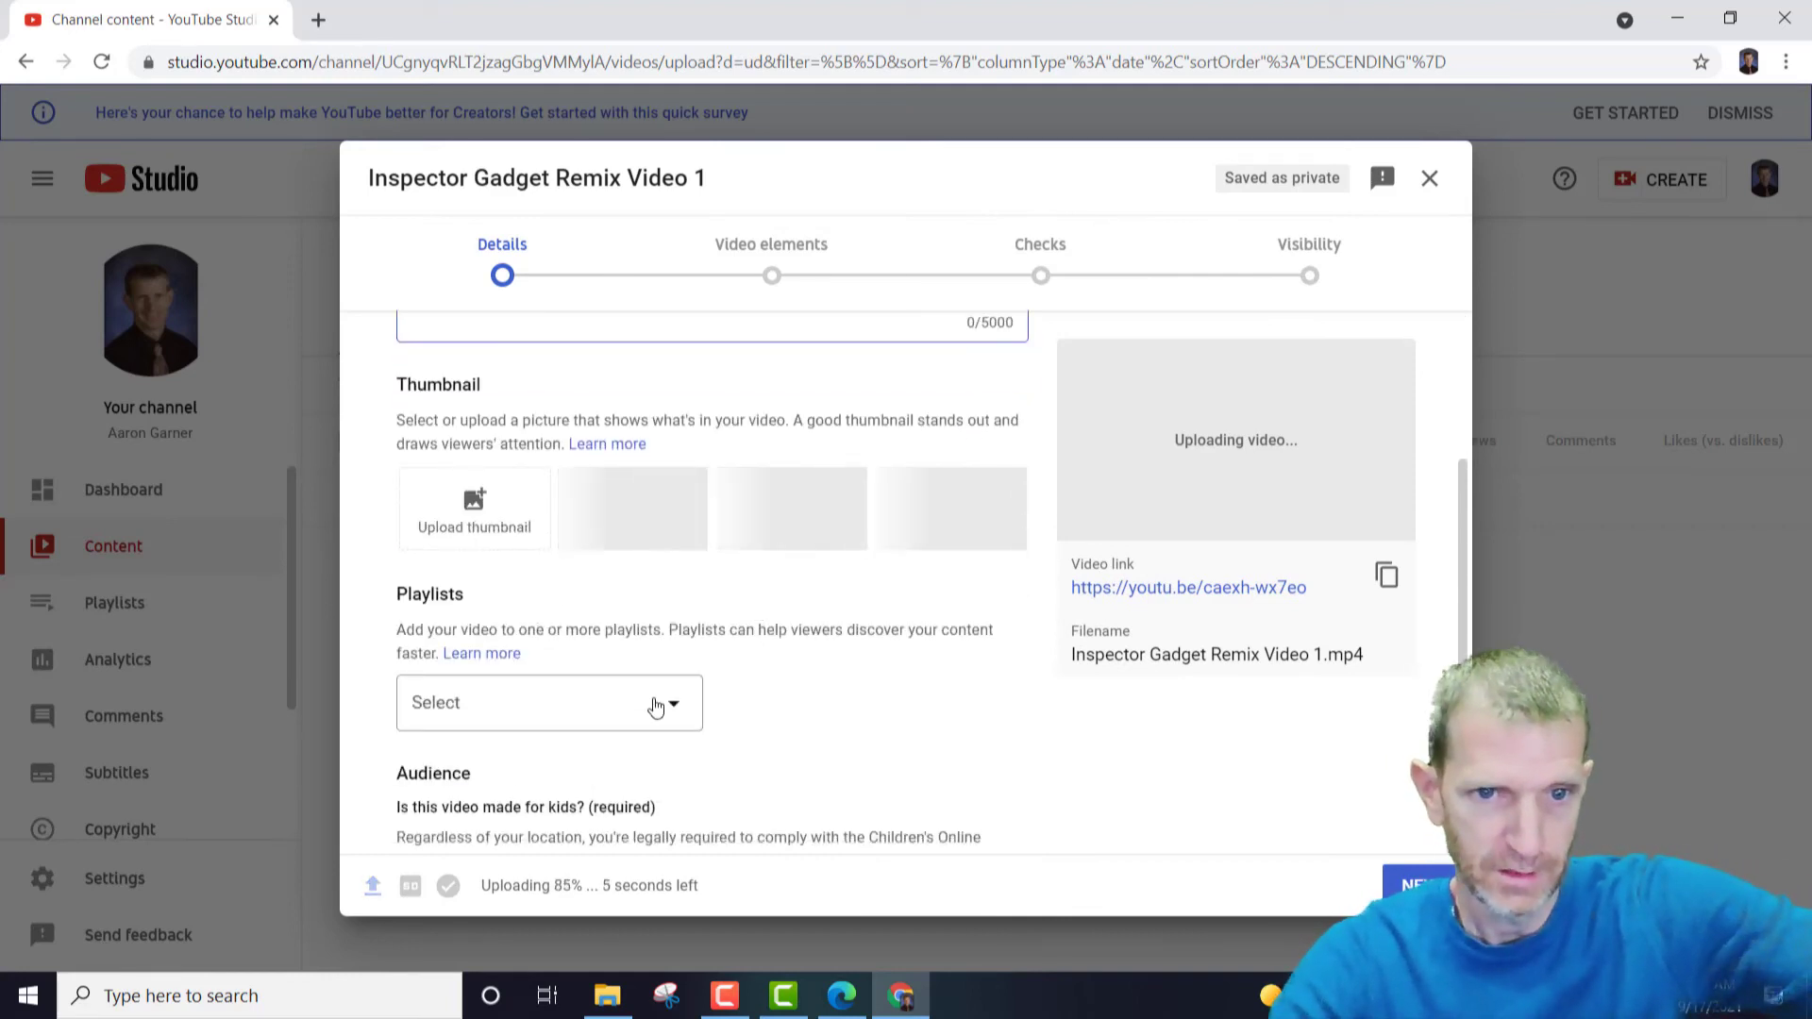
scroll(566, 679, "down", 5)
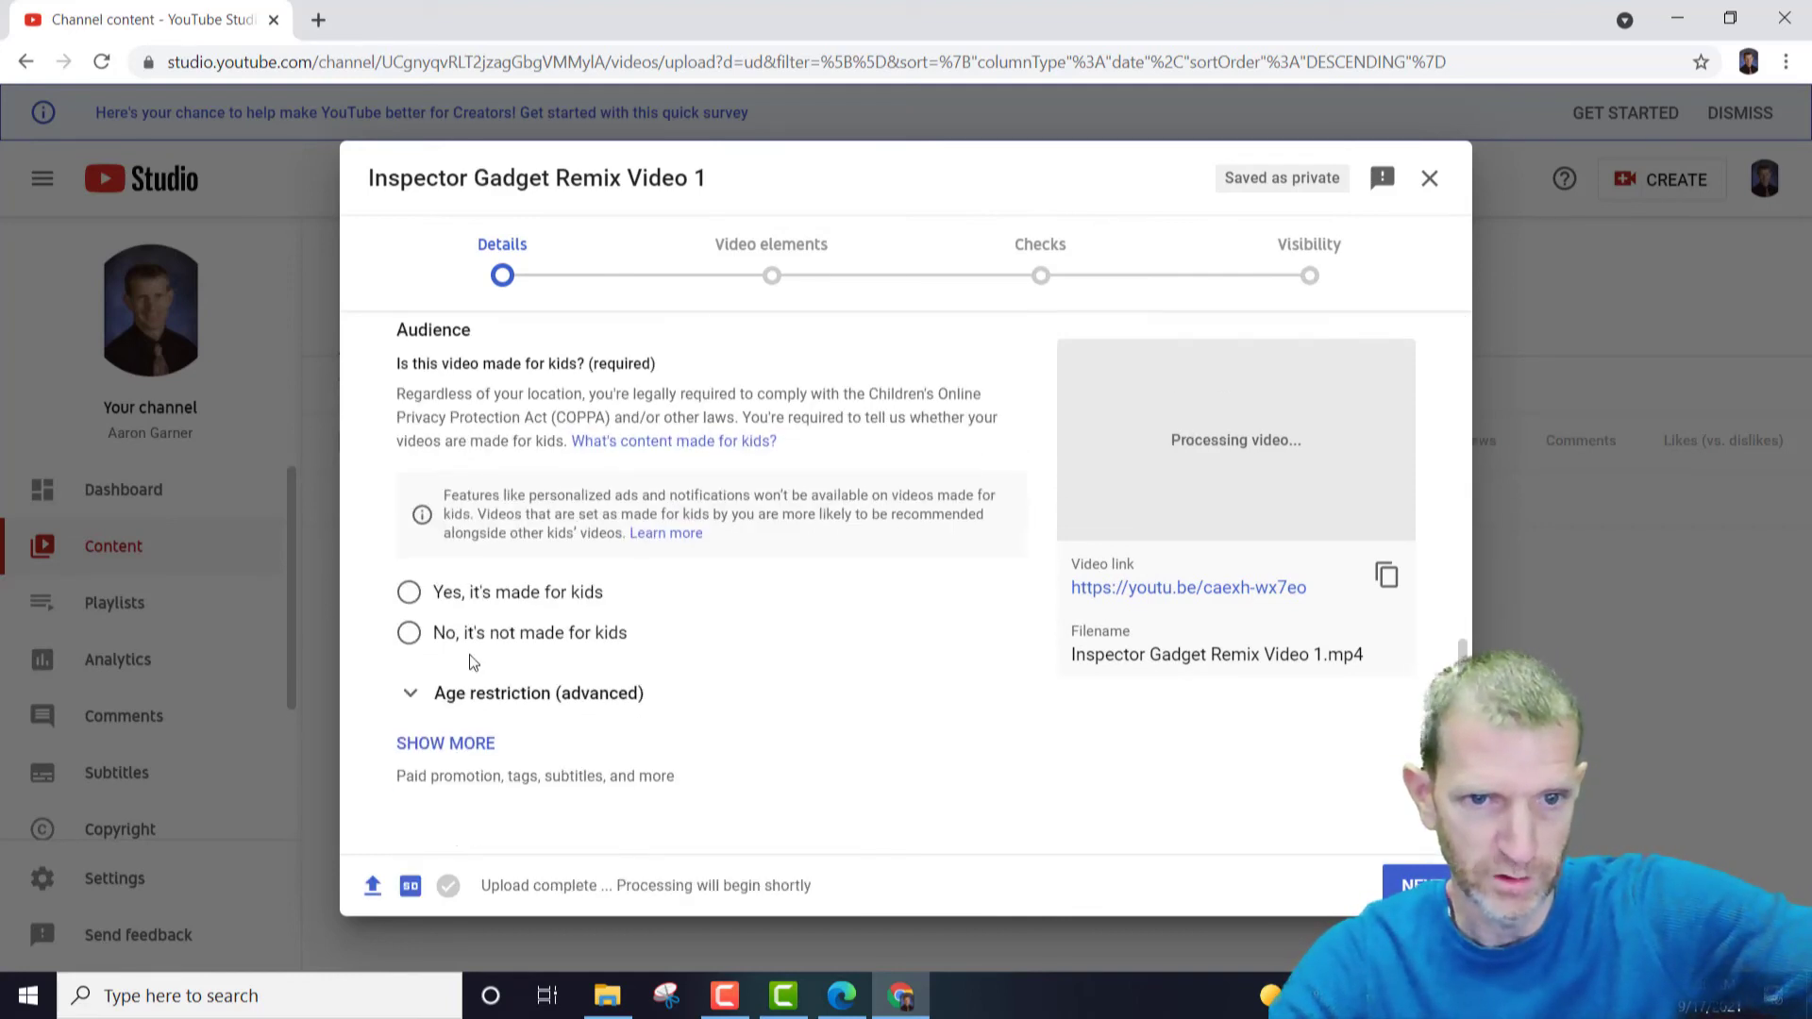
left_click(411, 633)
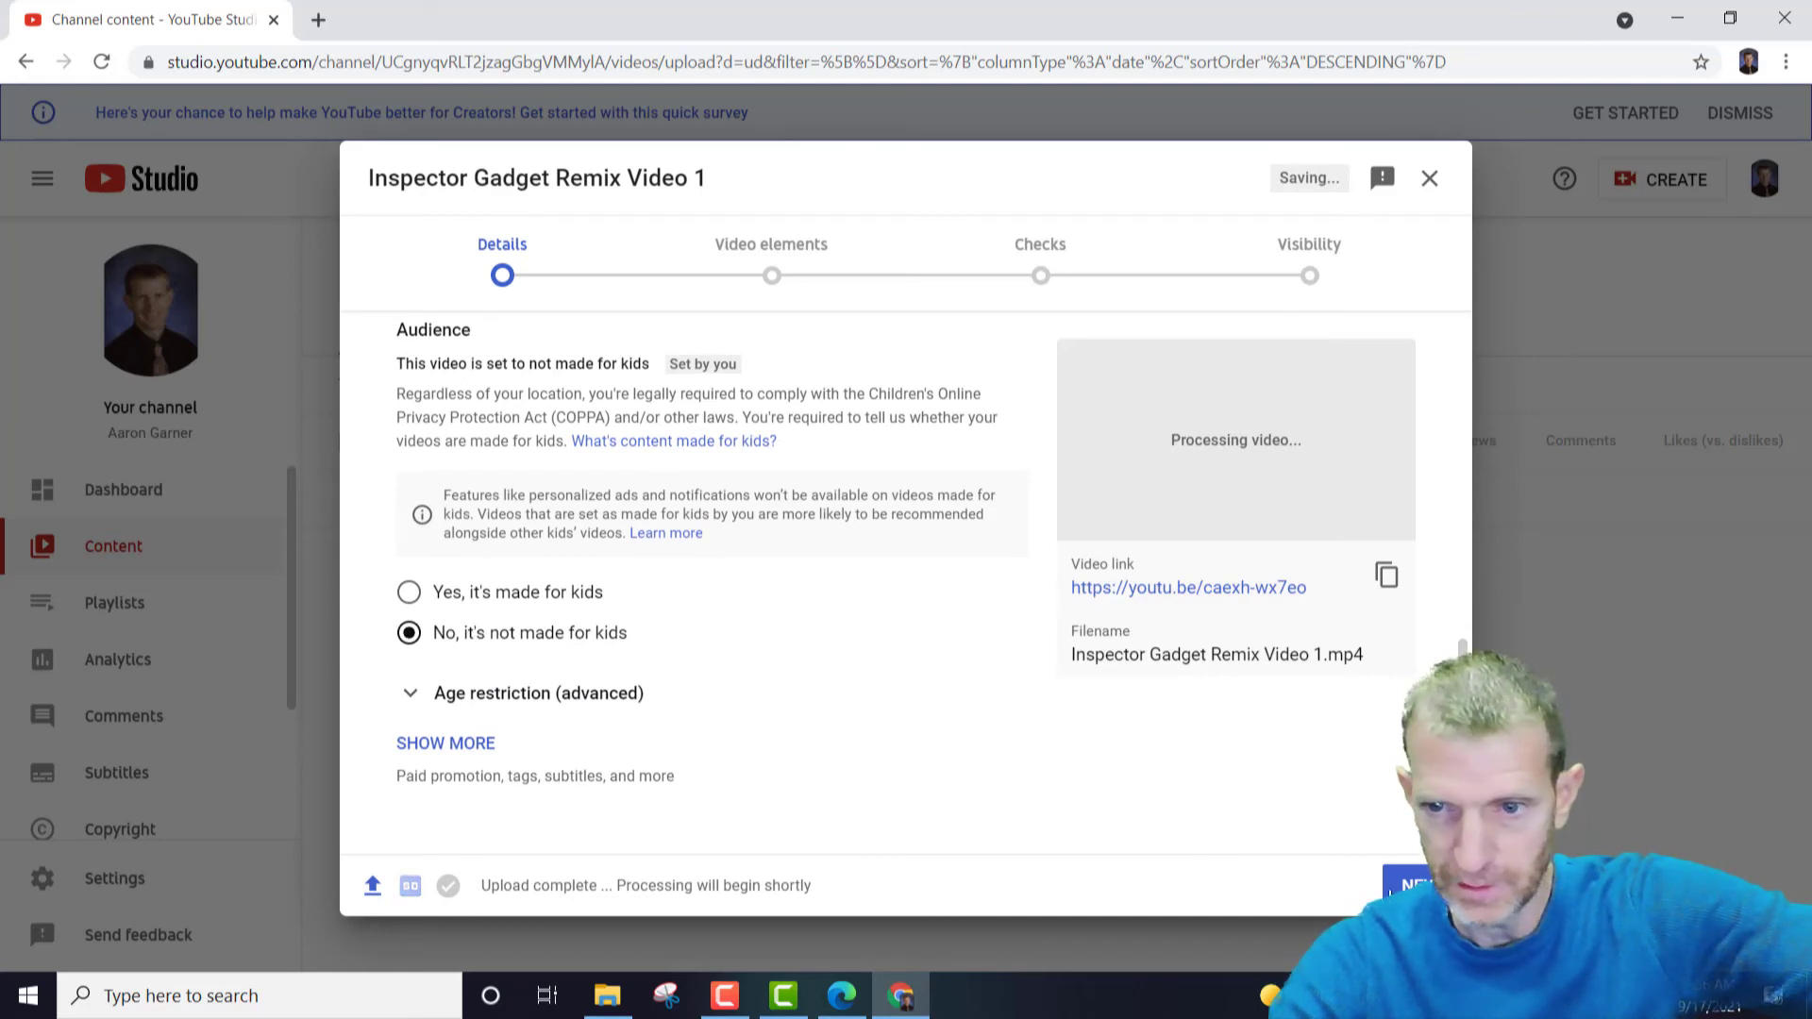
left_click(1410, 885)
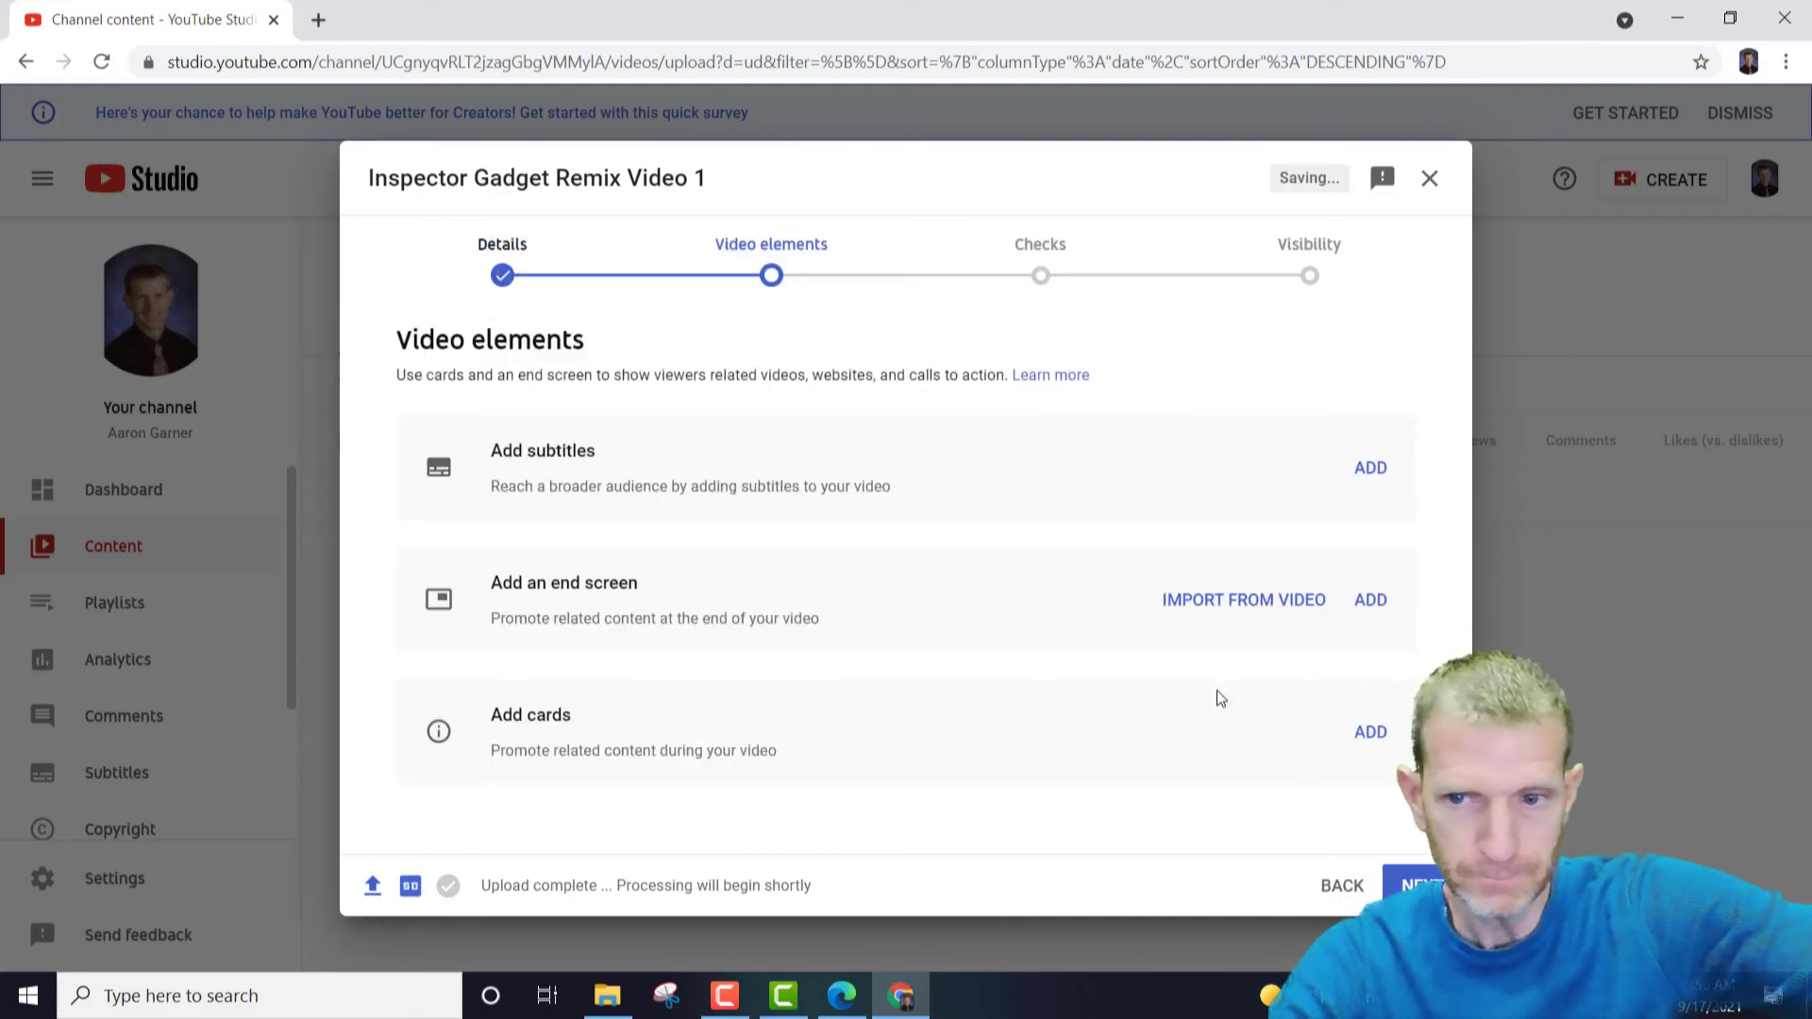
left_click(1398, 875)
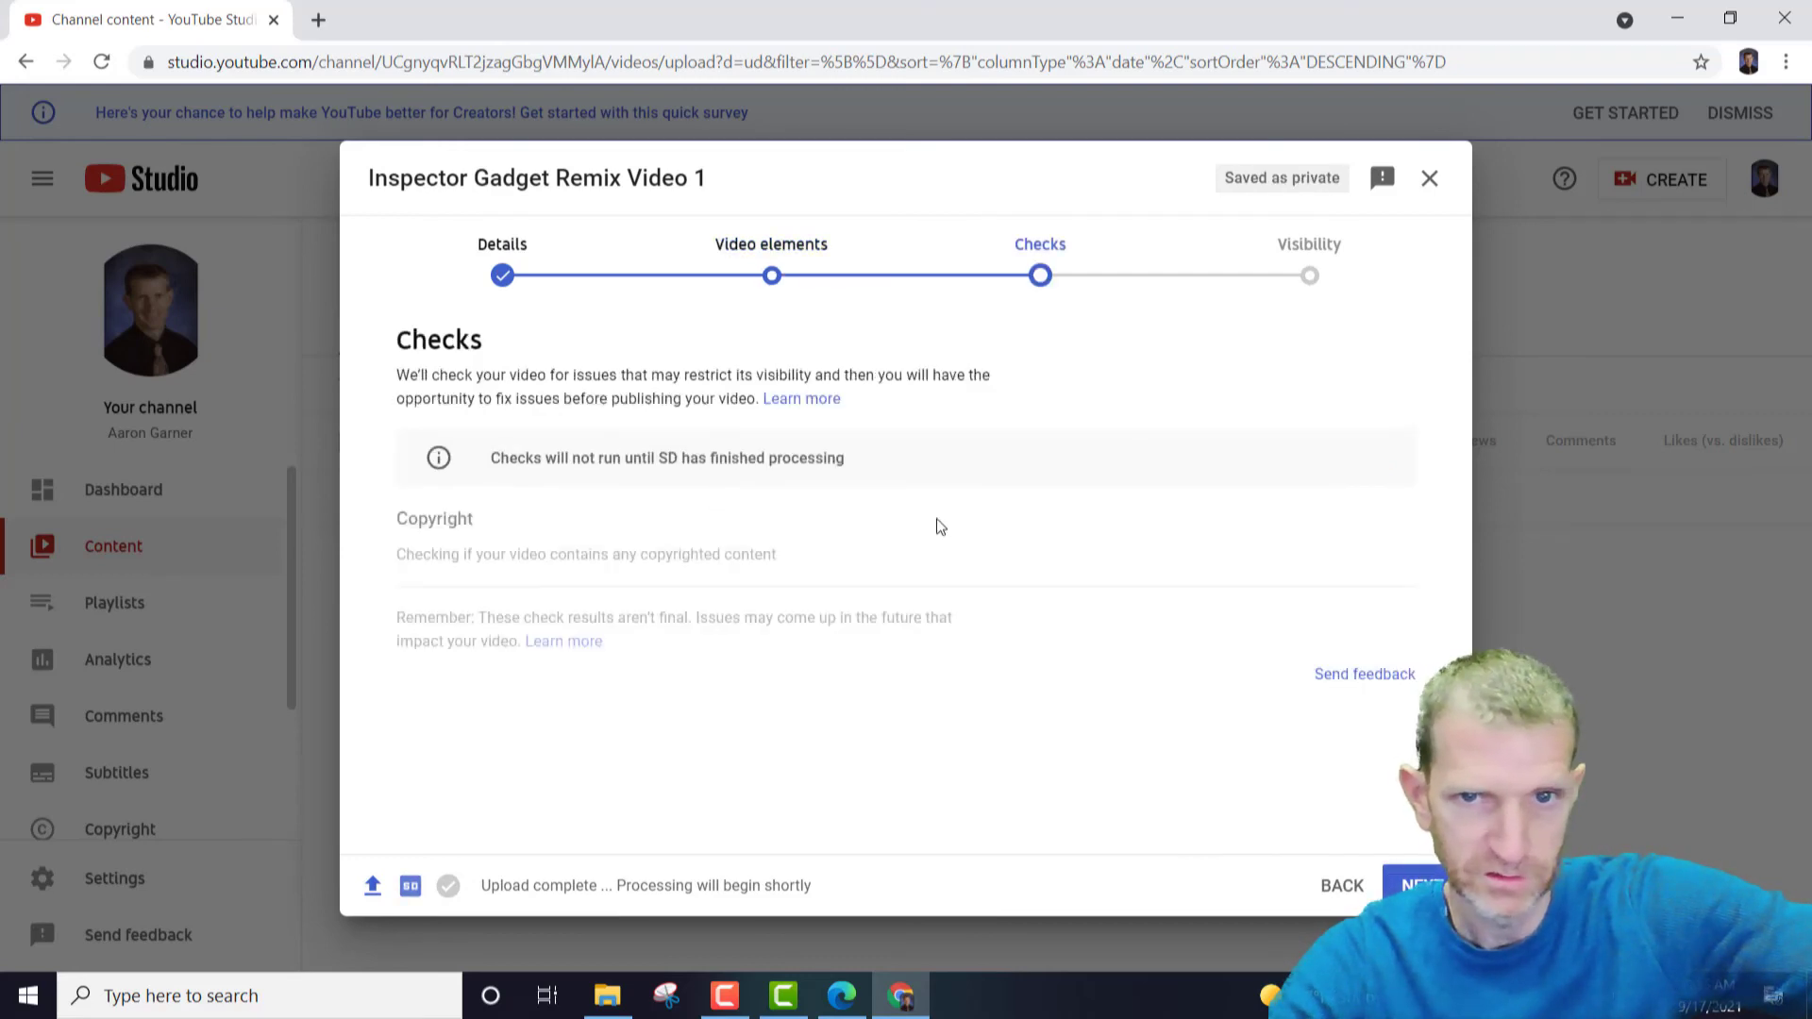
left_click(1400, 873)
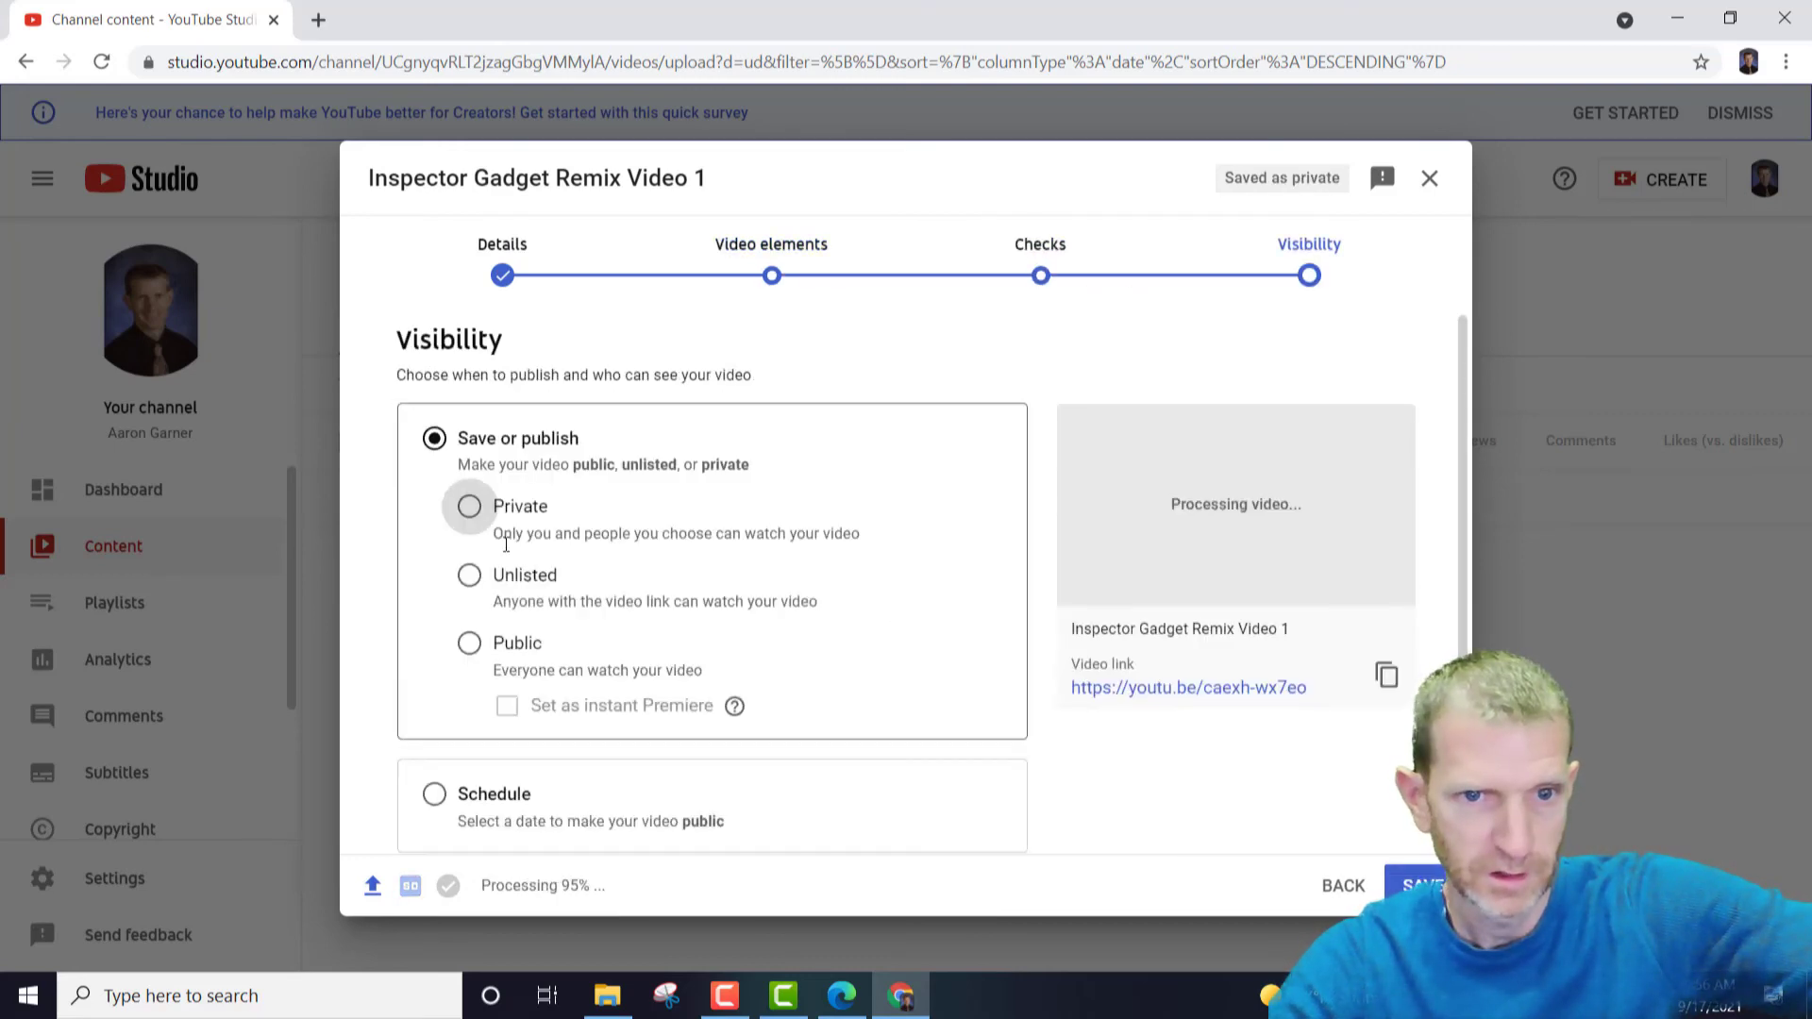
Set the video's visibility to Public, copy its link, and publish it, closing the confirmation
left_click(471, 644)
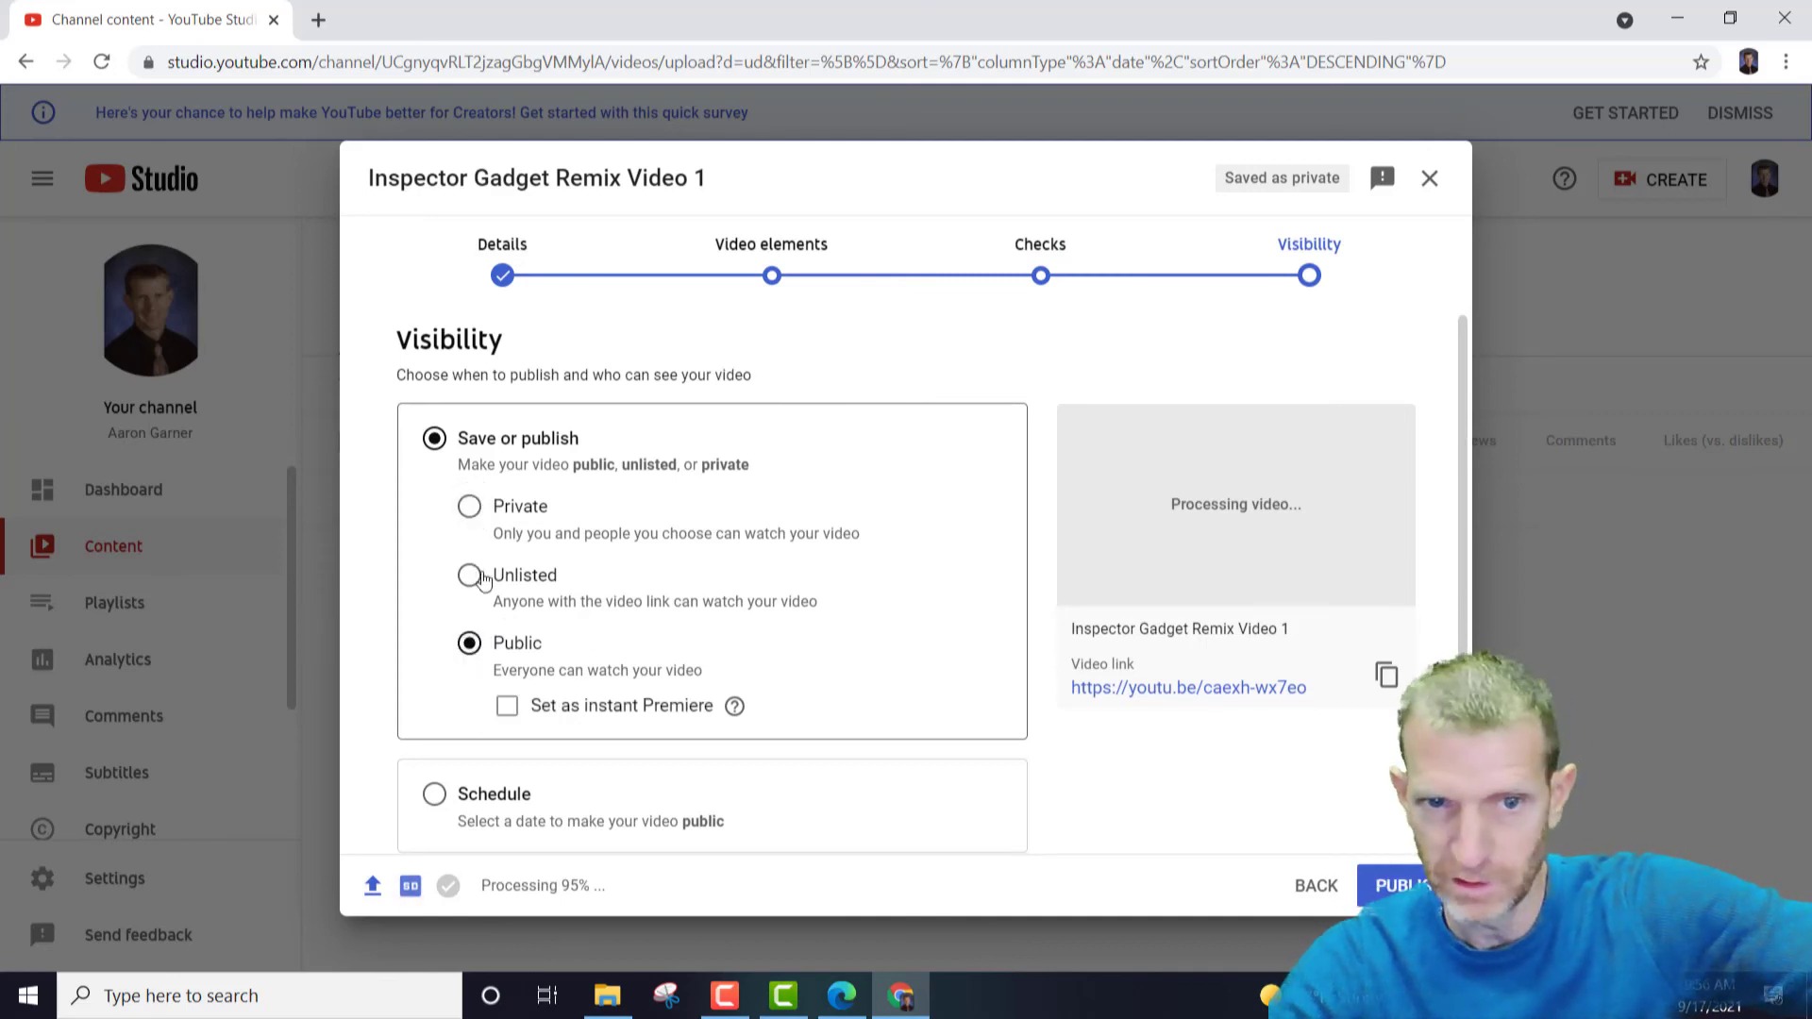
left_click(1386, 677)
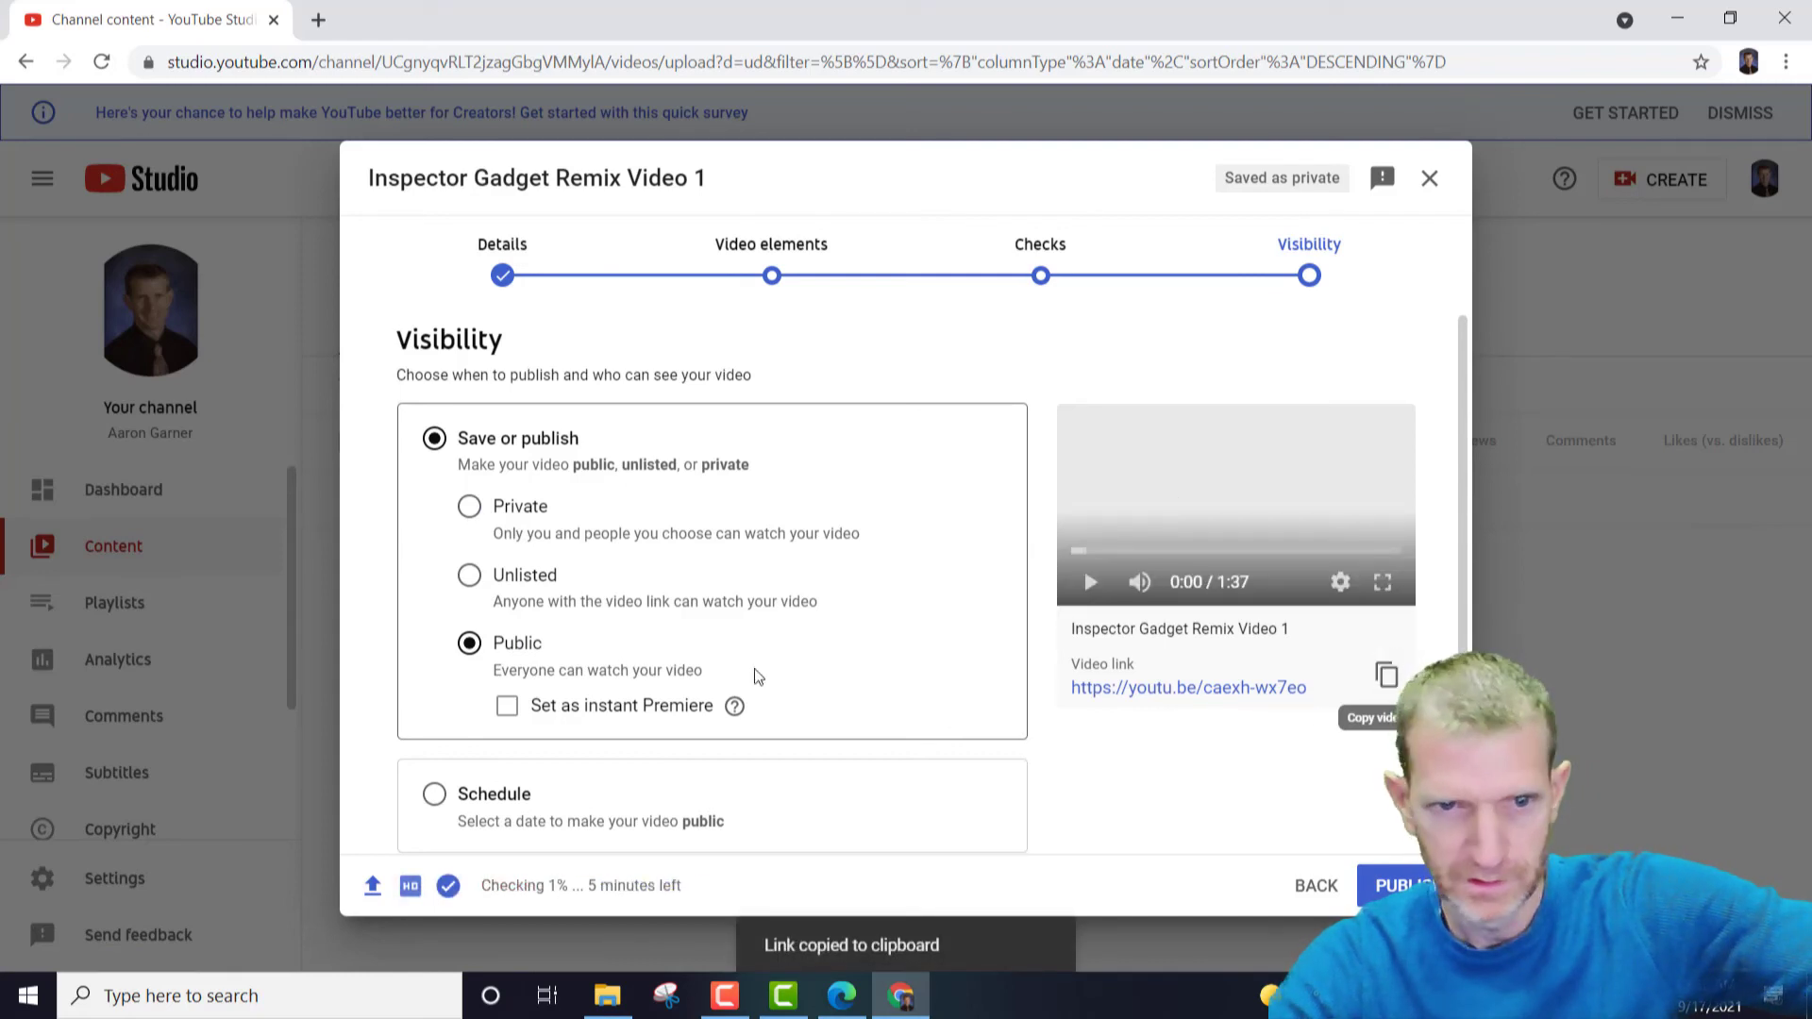
scroll(943, 755, "down", 3)
left_click(1379, 875)
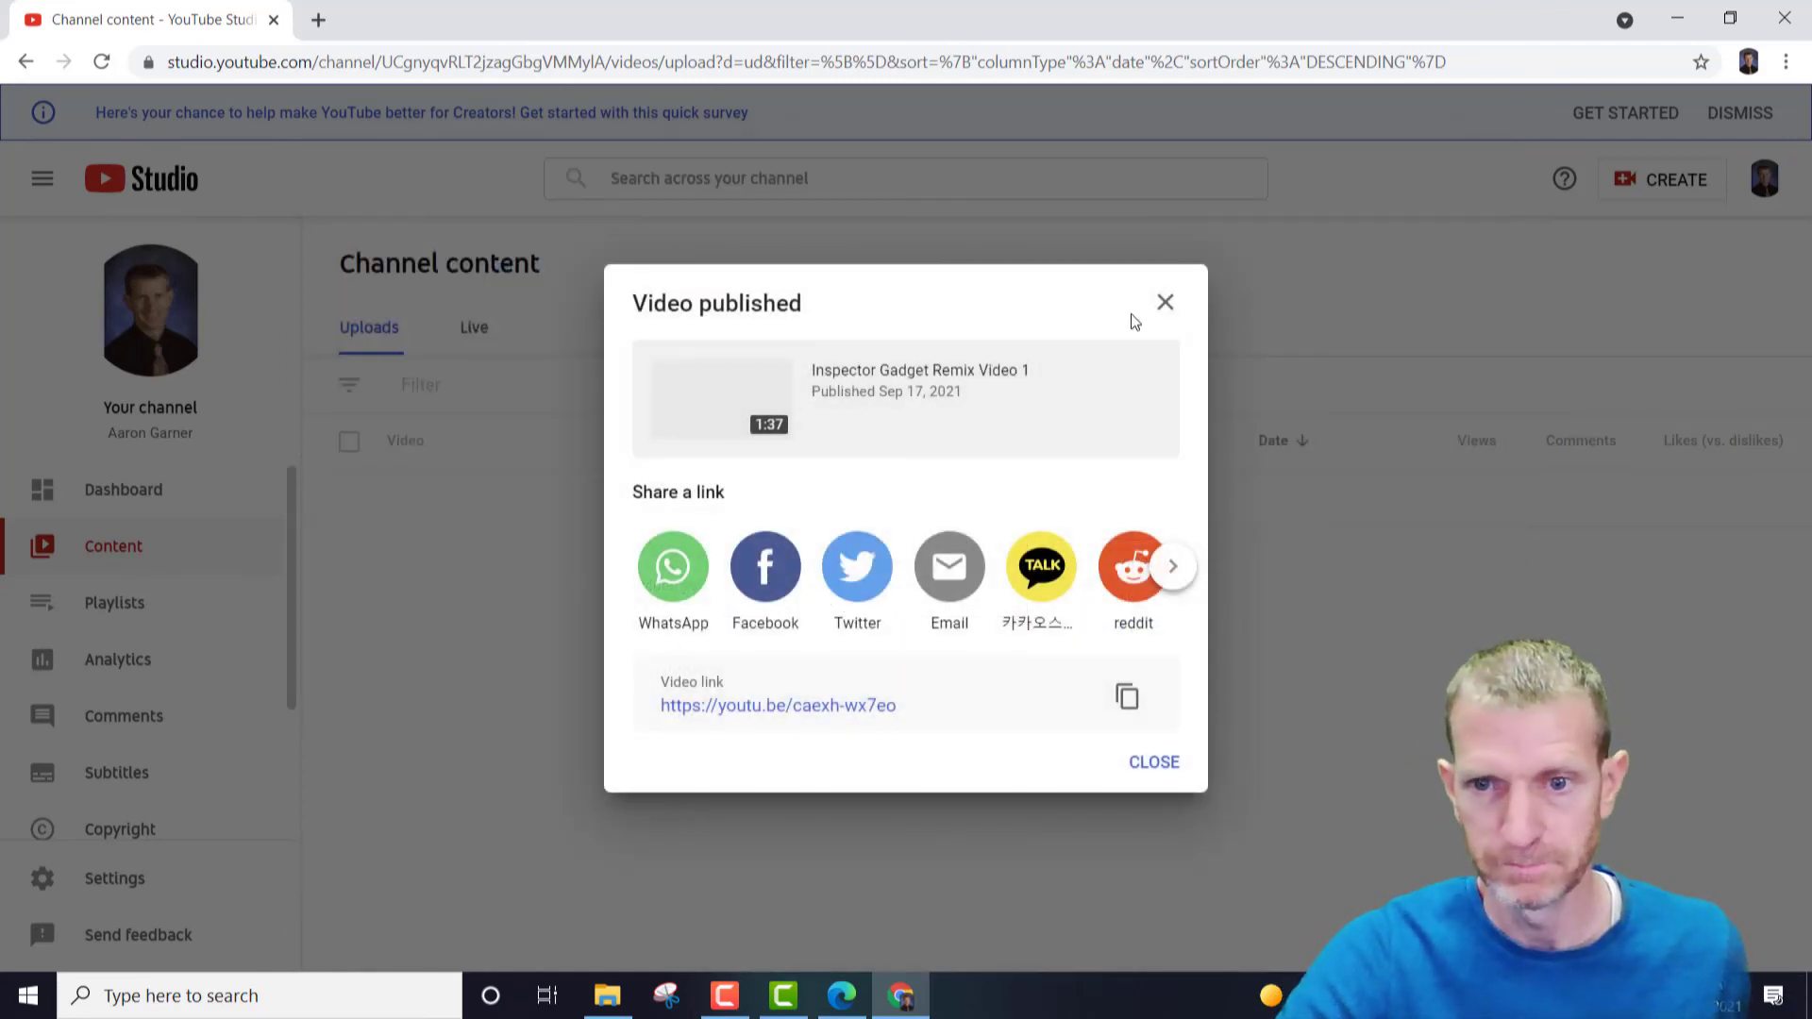
left_click(1153, 764)
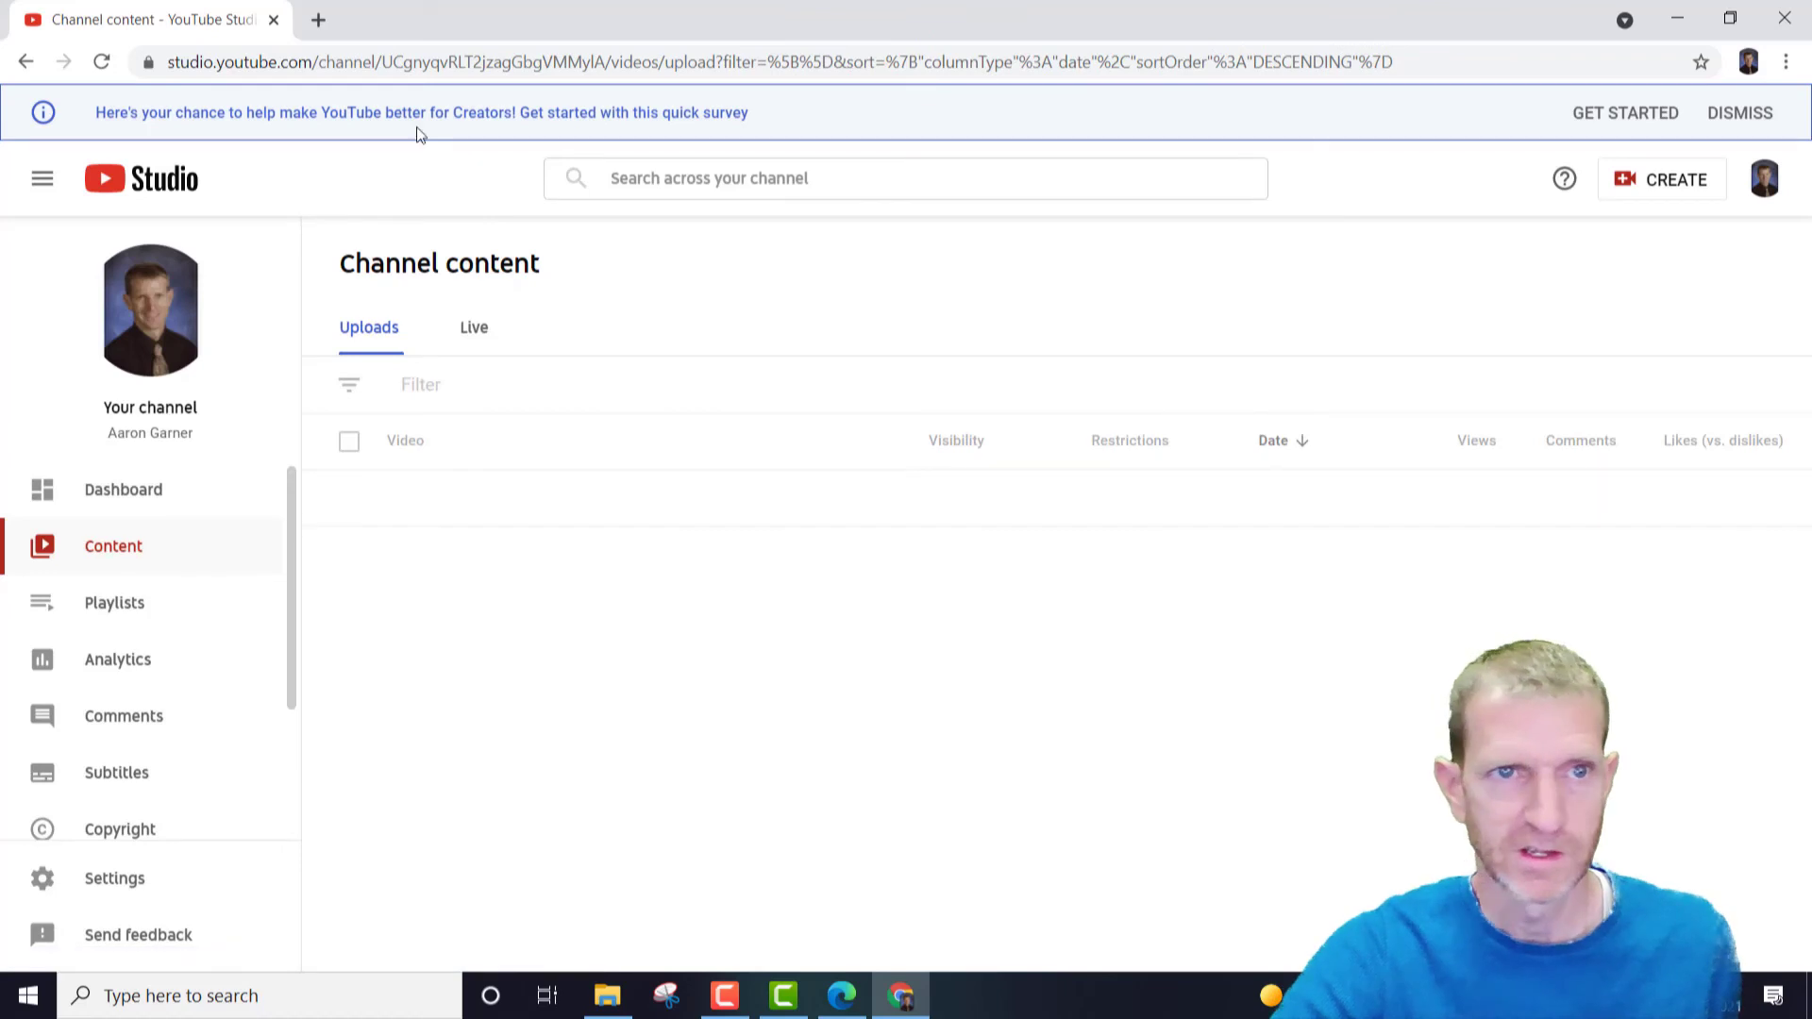
Open the copied video link in a new browser tab to check the published video, then pause playback
left_click(319, 20)
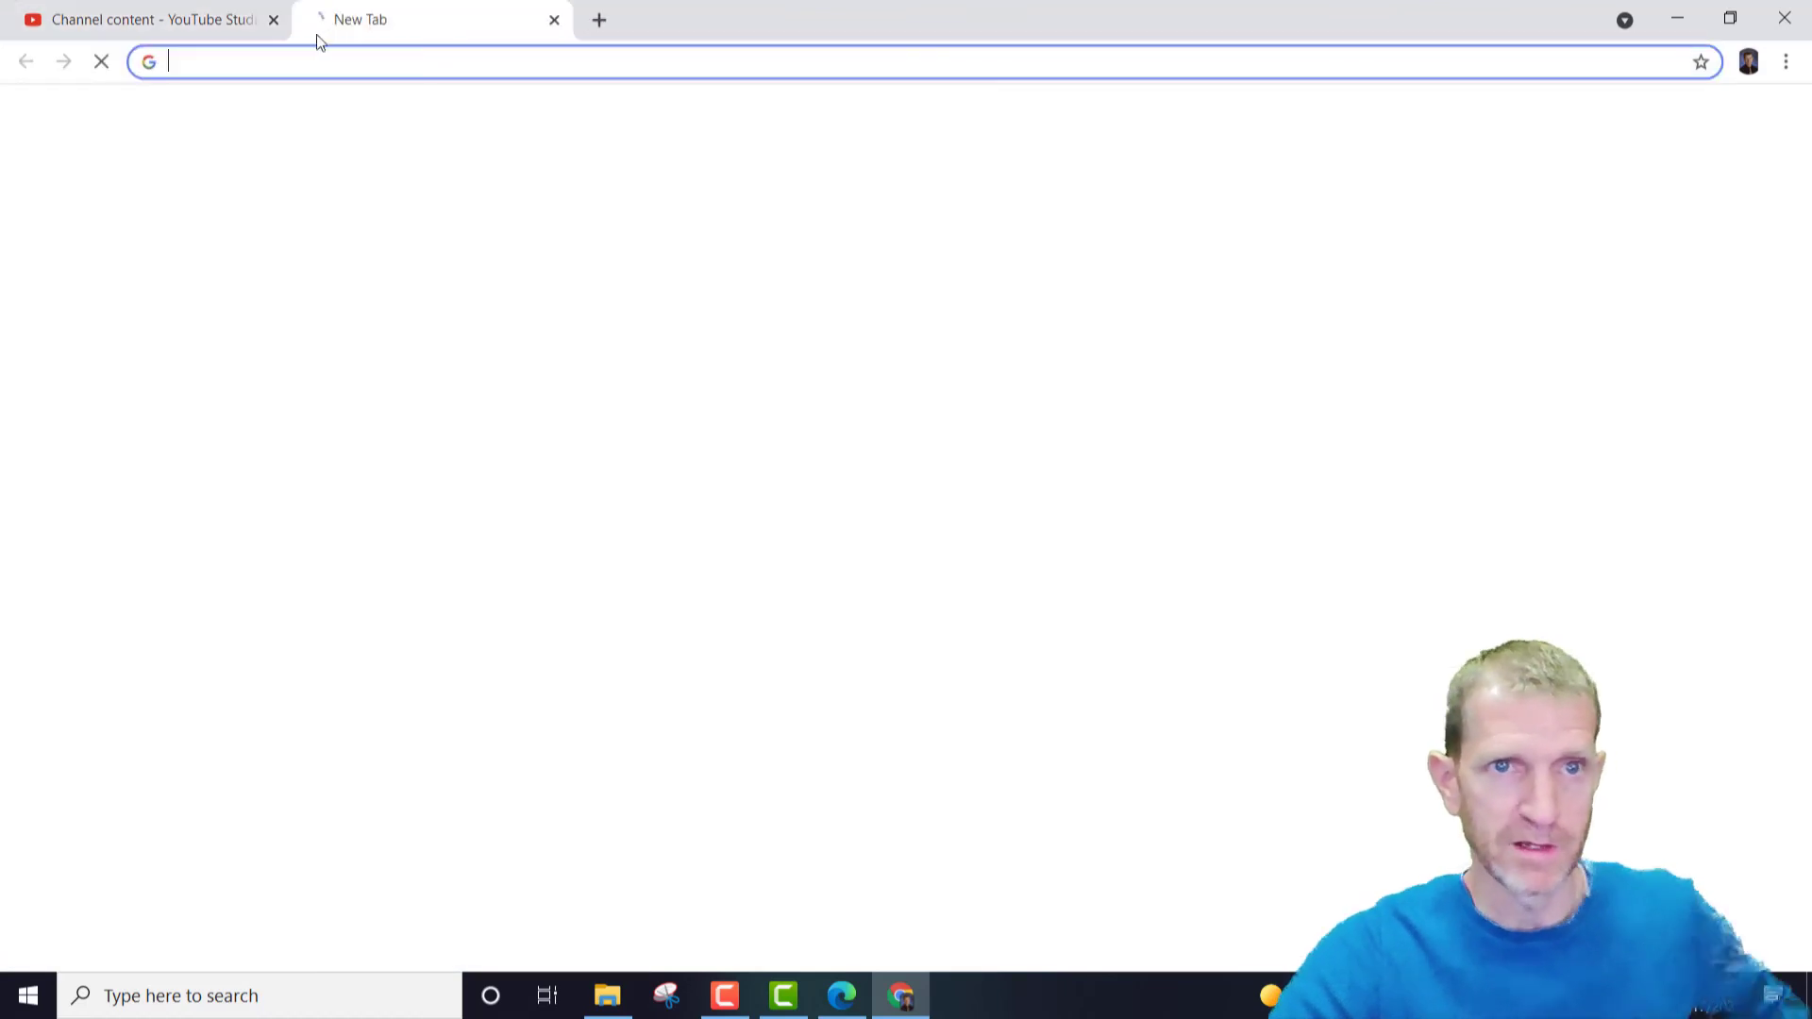
right_click(311, 59)
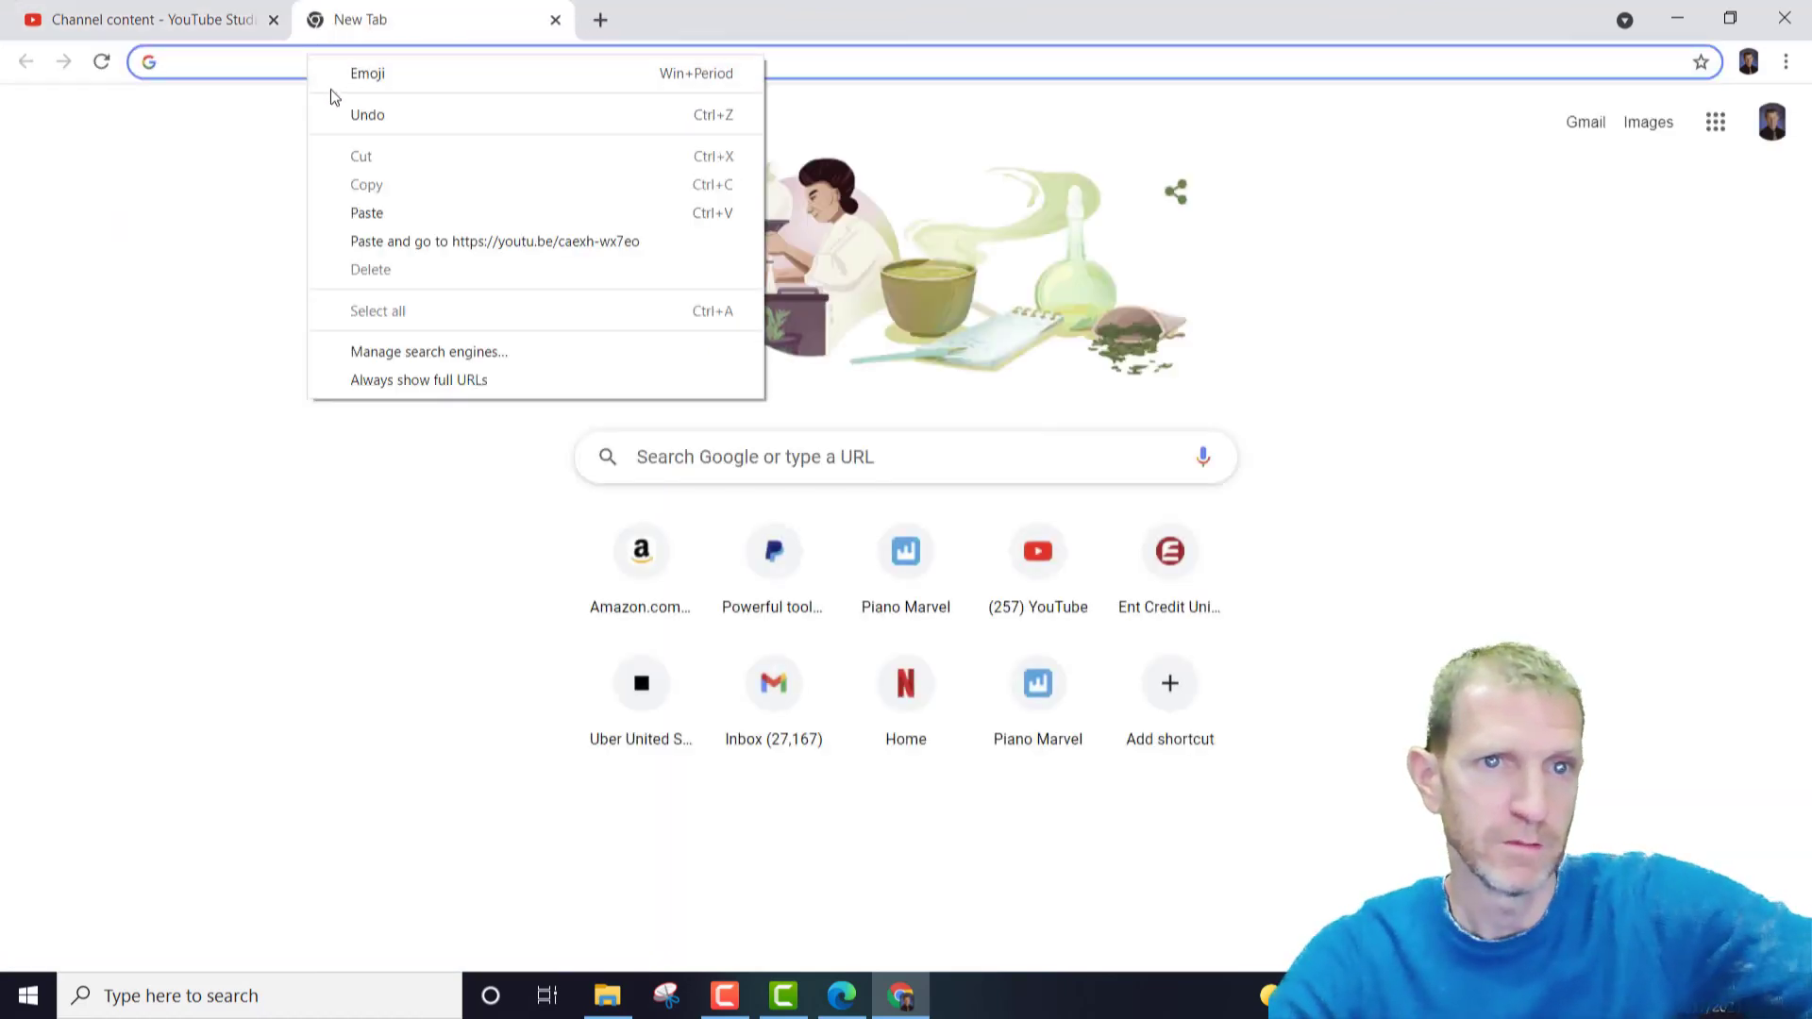
left_click(364, 217)
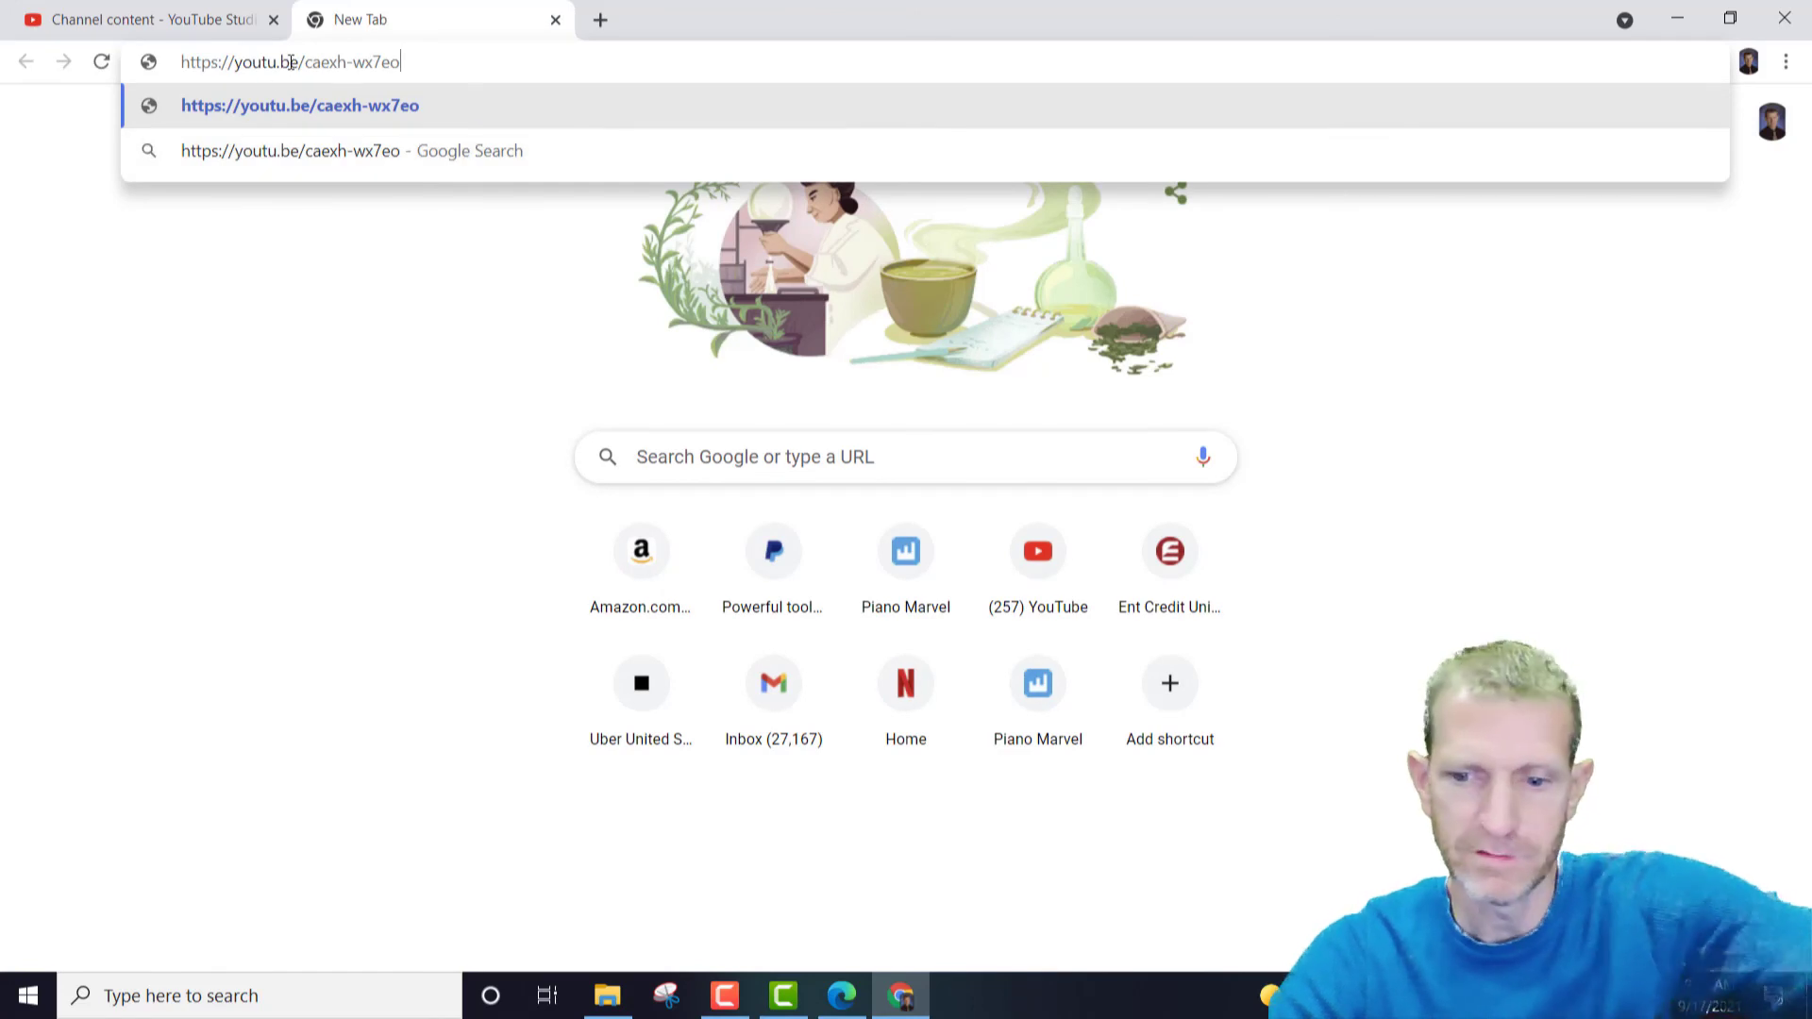
key("Return")
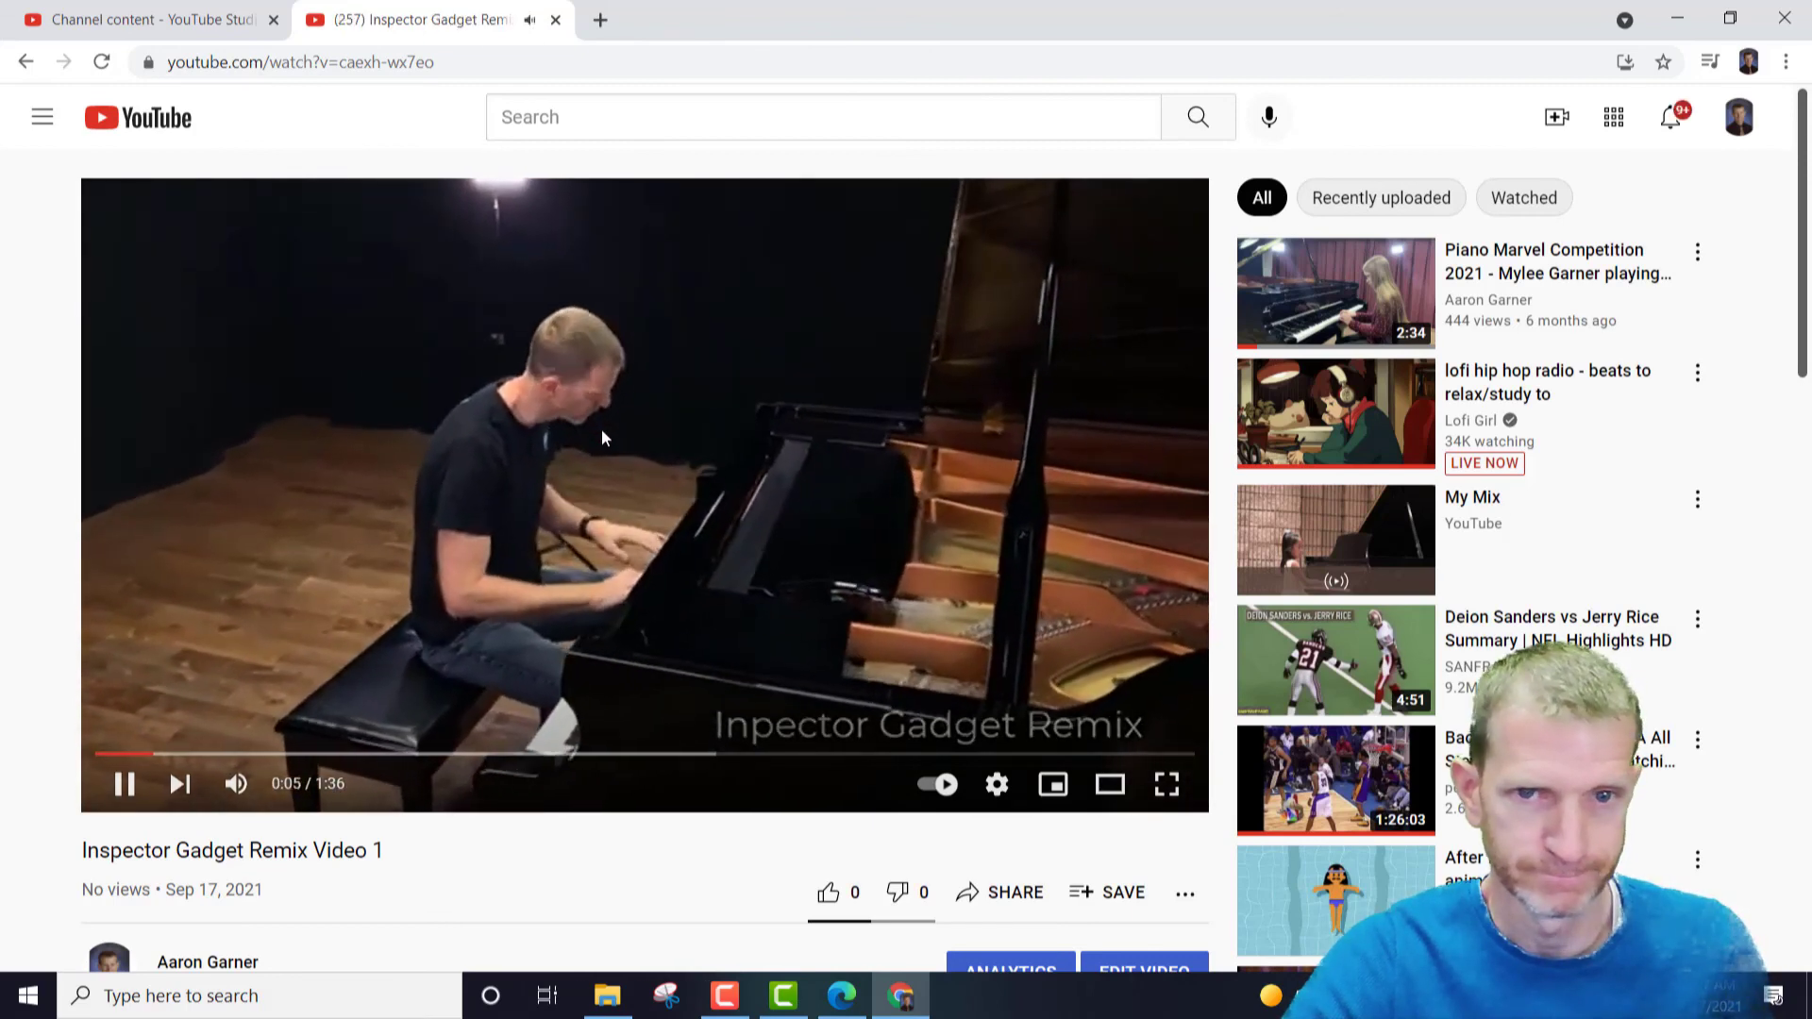
left_click(602, 428)
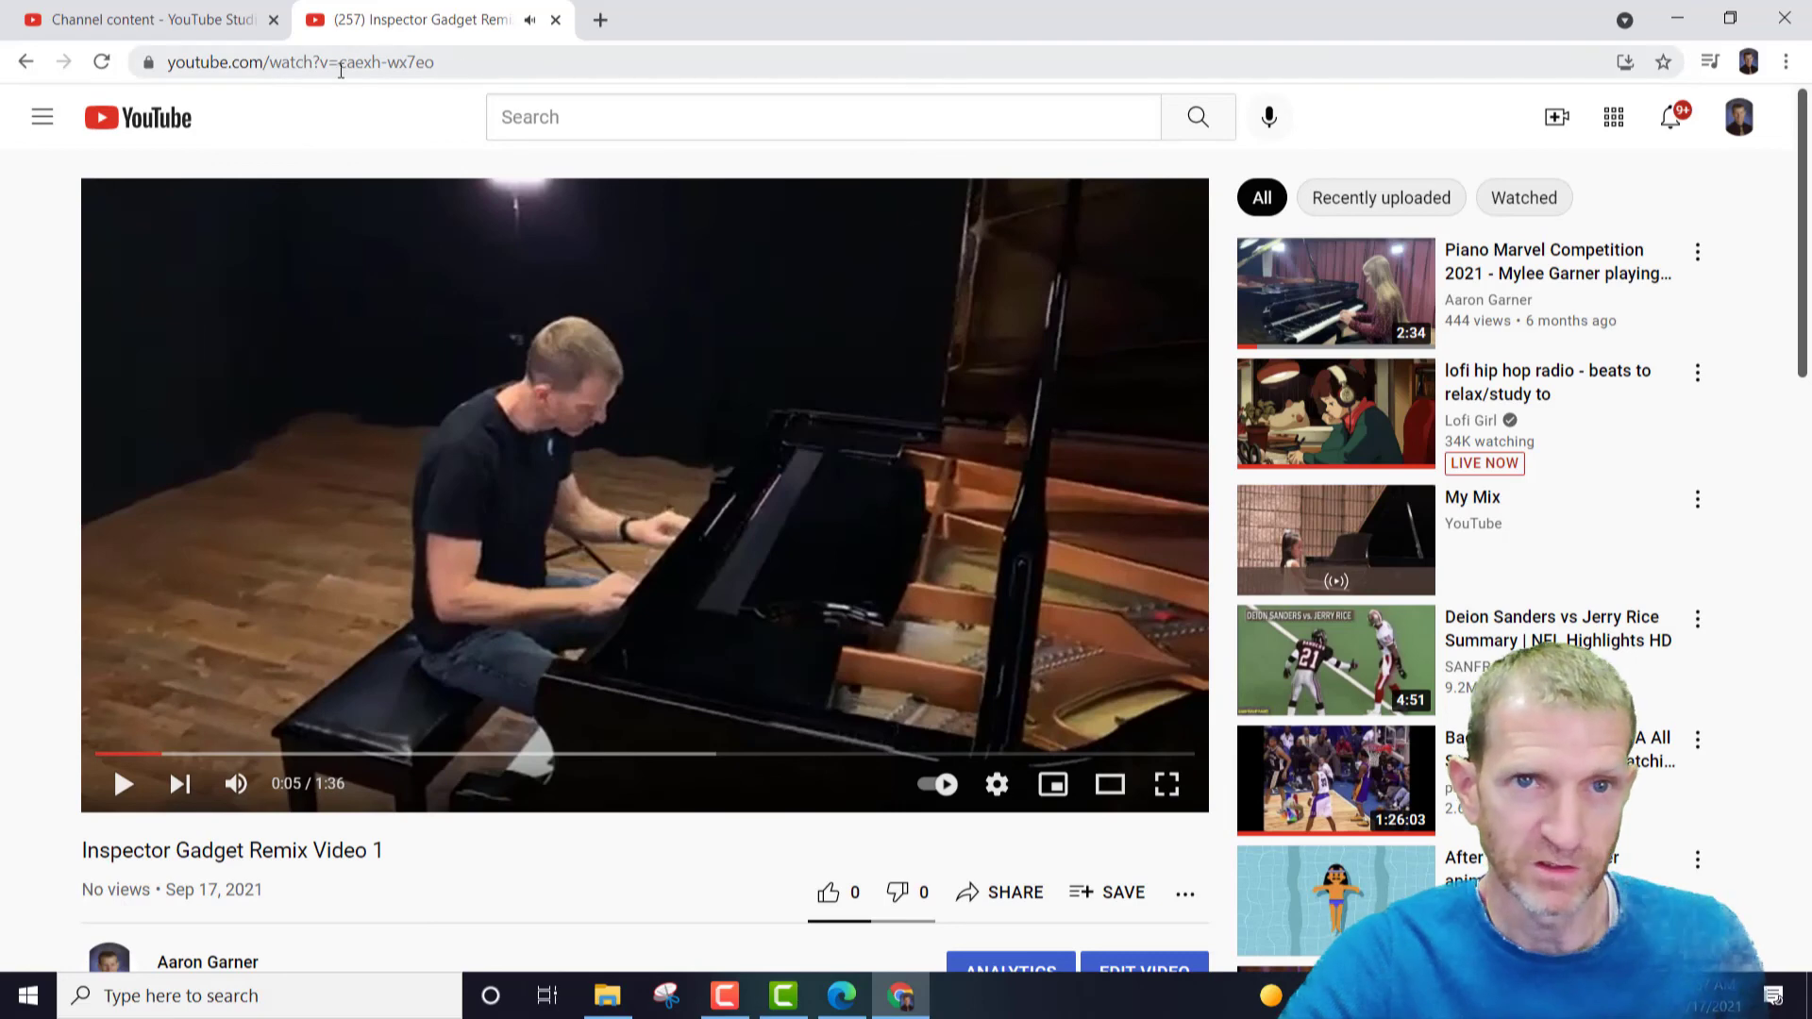
Inspect the published video's sharing options and link, then close them
scroll(973, 764, "down", 2)
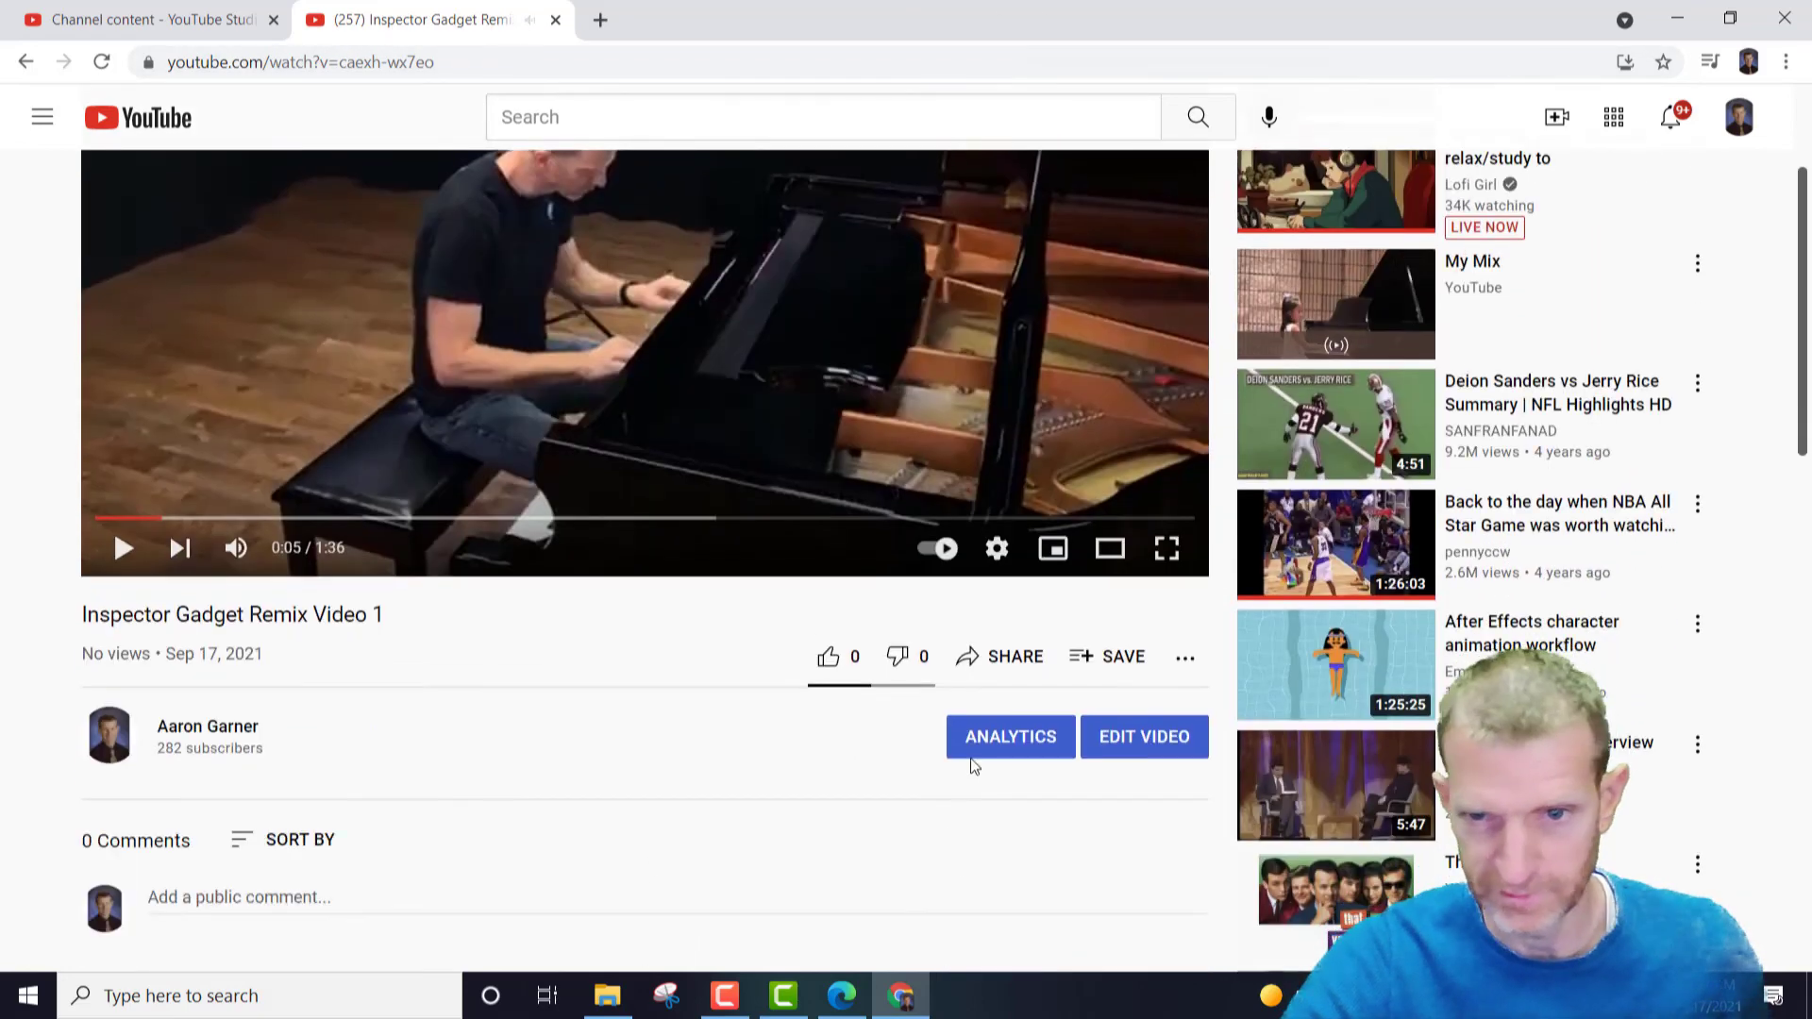
left_click(977, 658)
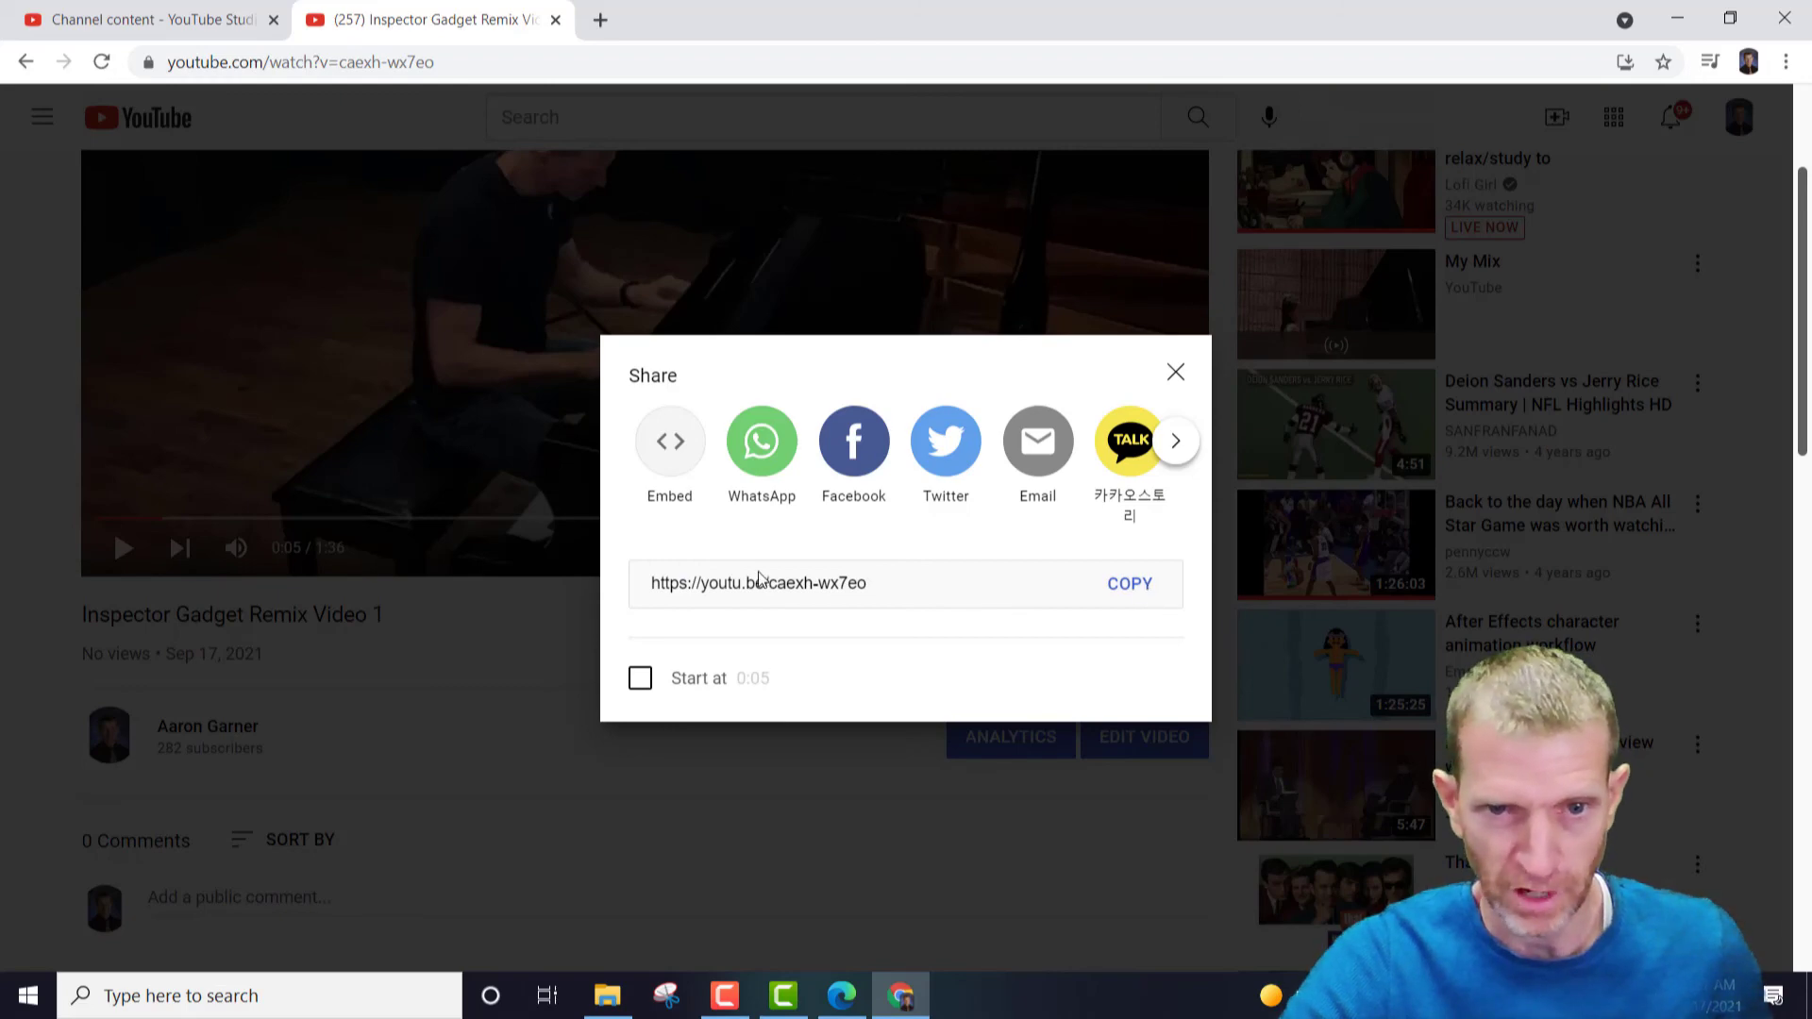
left_click(1176, 376)
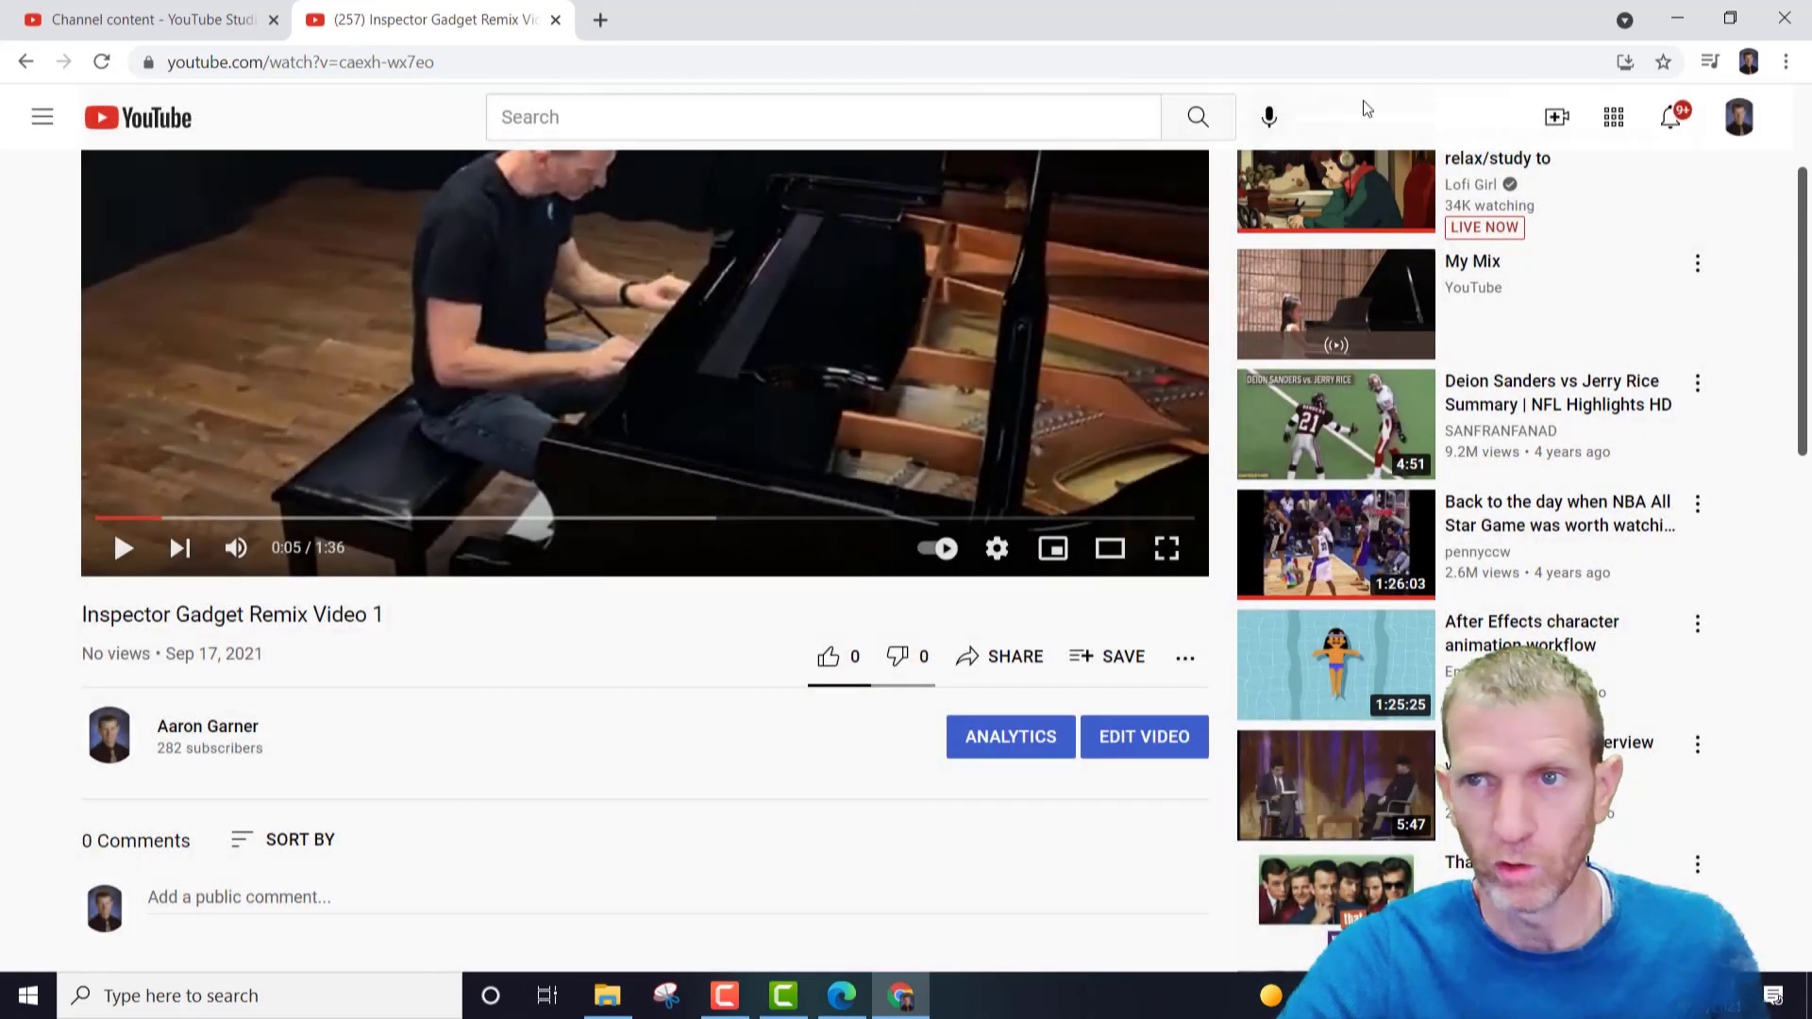
key("F10")
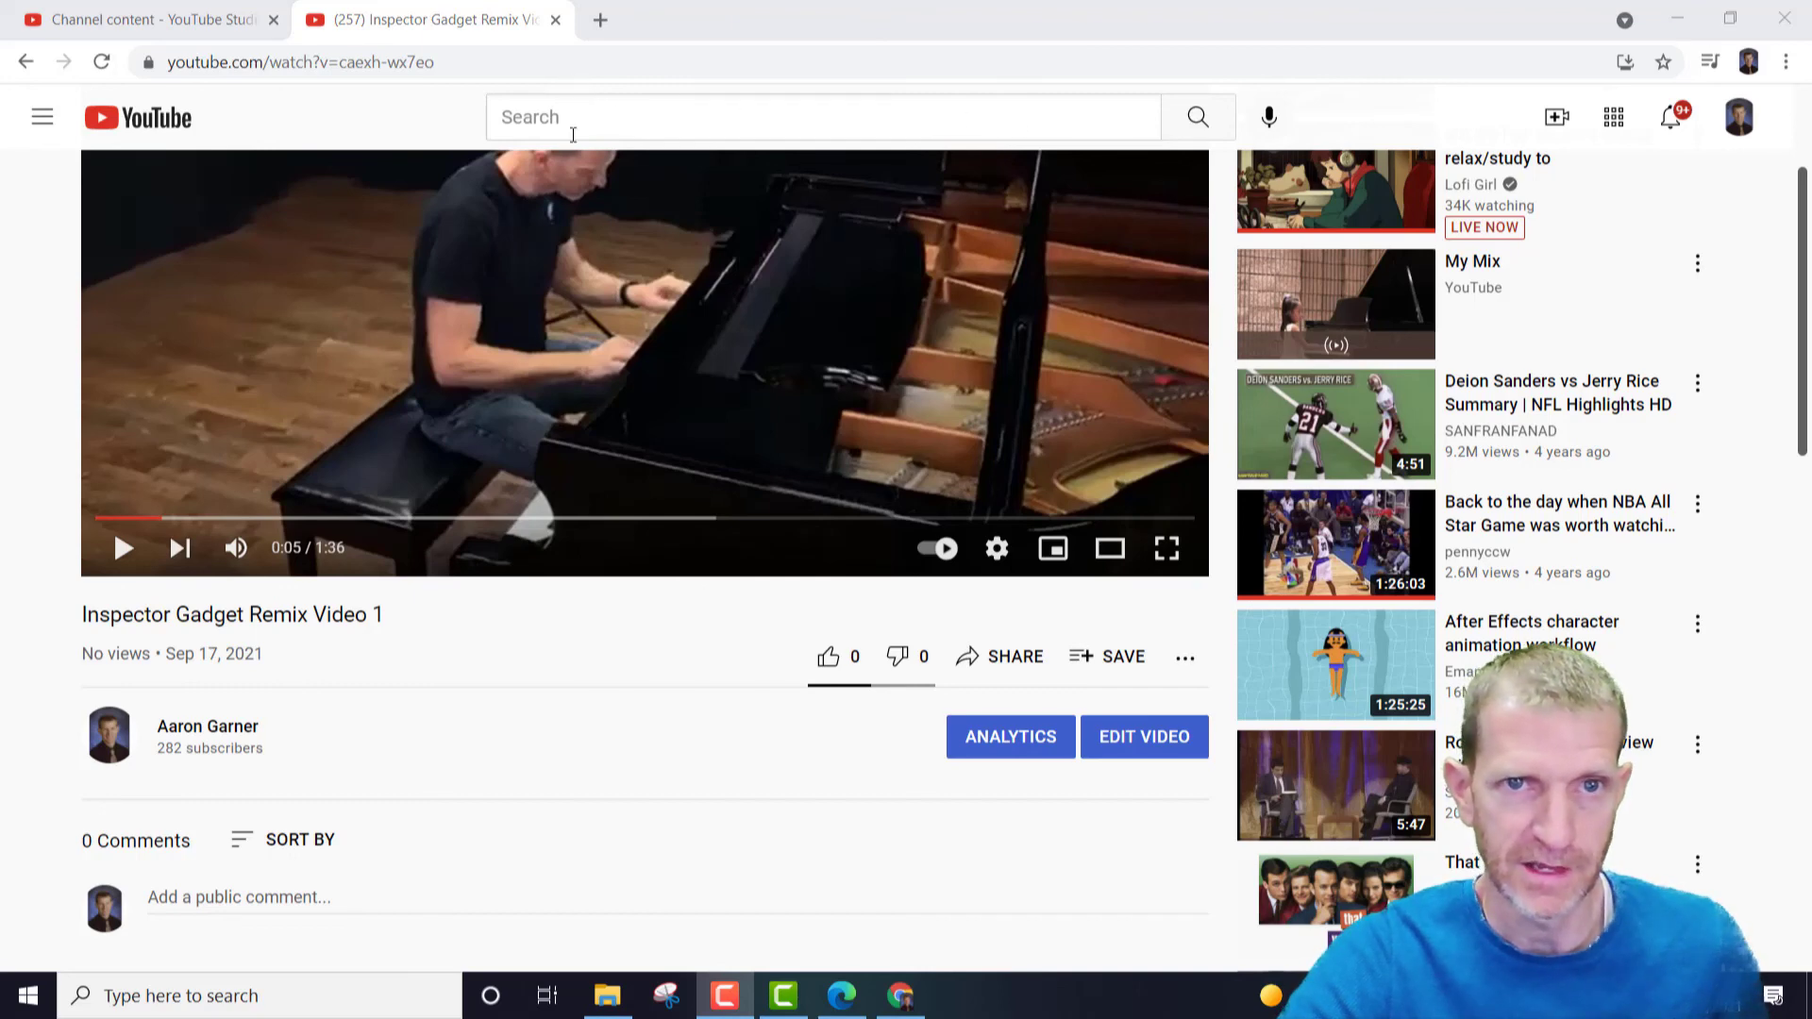
In the Creating Piano Performance and Tutorial Videos document, open the Share Here form linked in the Week 4 assignment
scroll(556, 434, "up", 3)
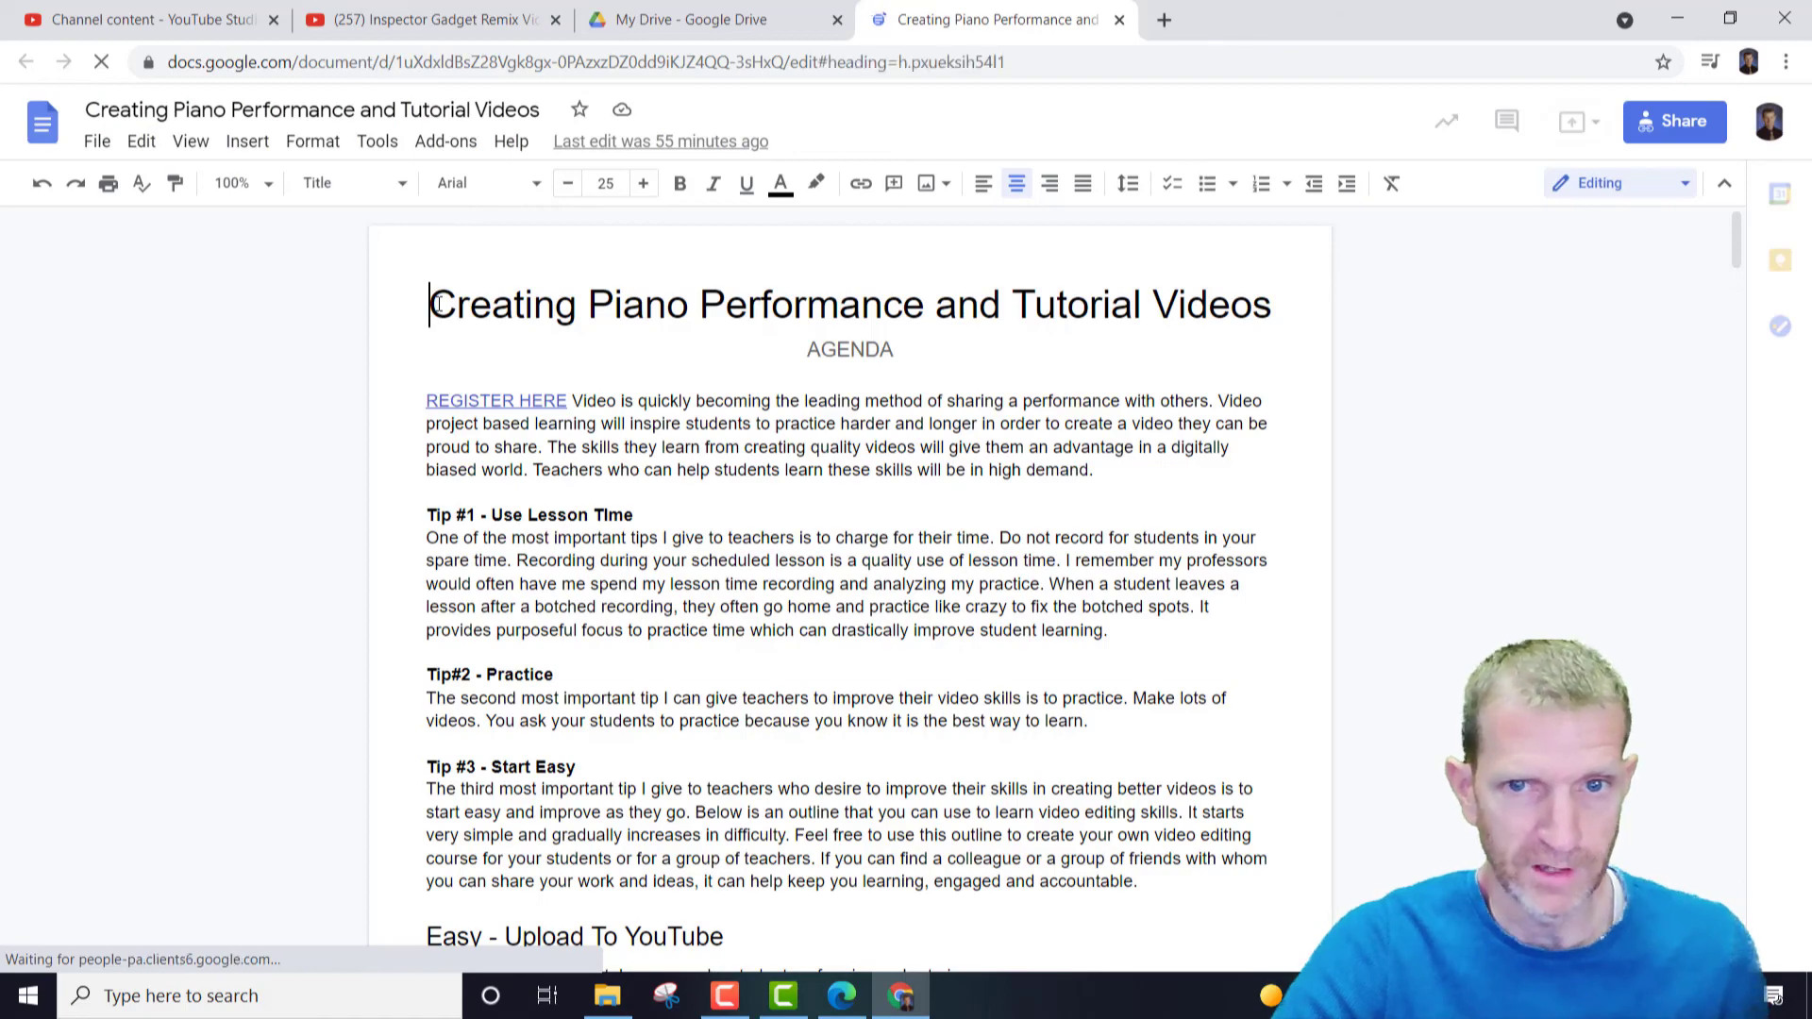
scroll(468, 323, "down", 1)
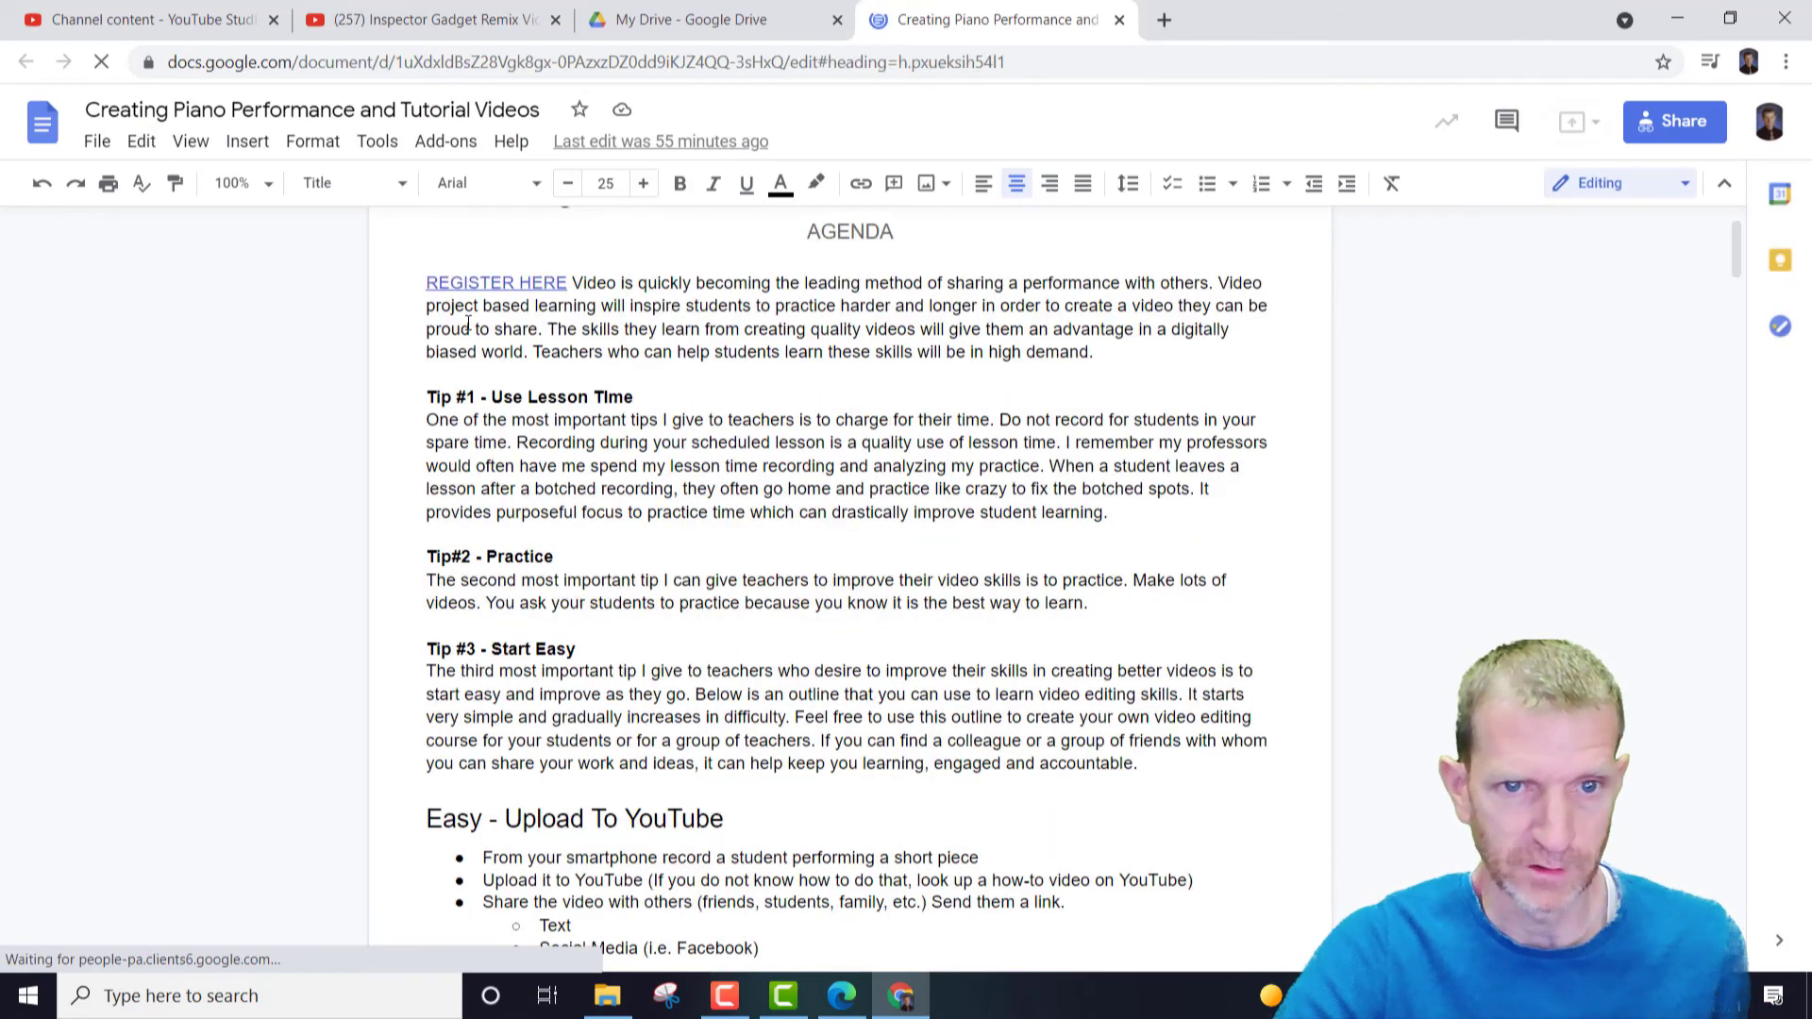
scroll(467, 323, "down", 20)
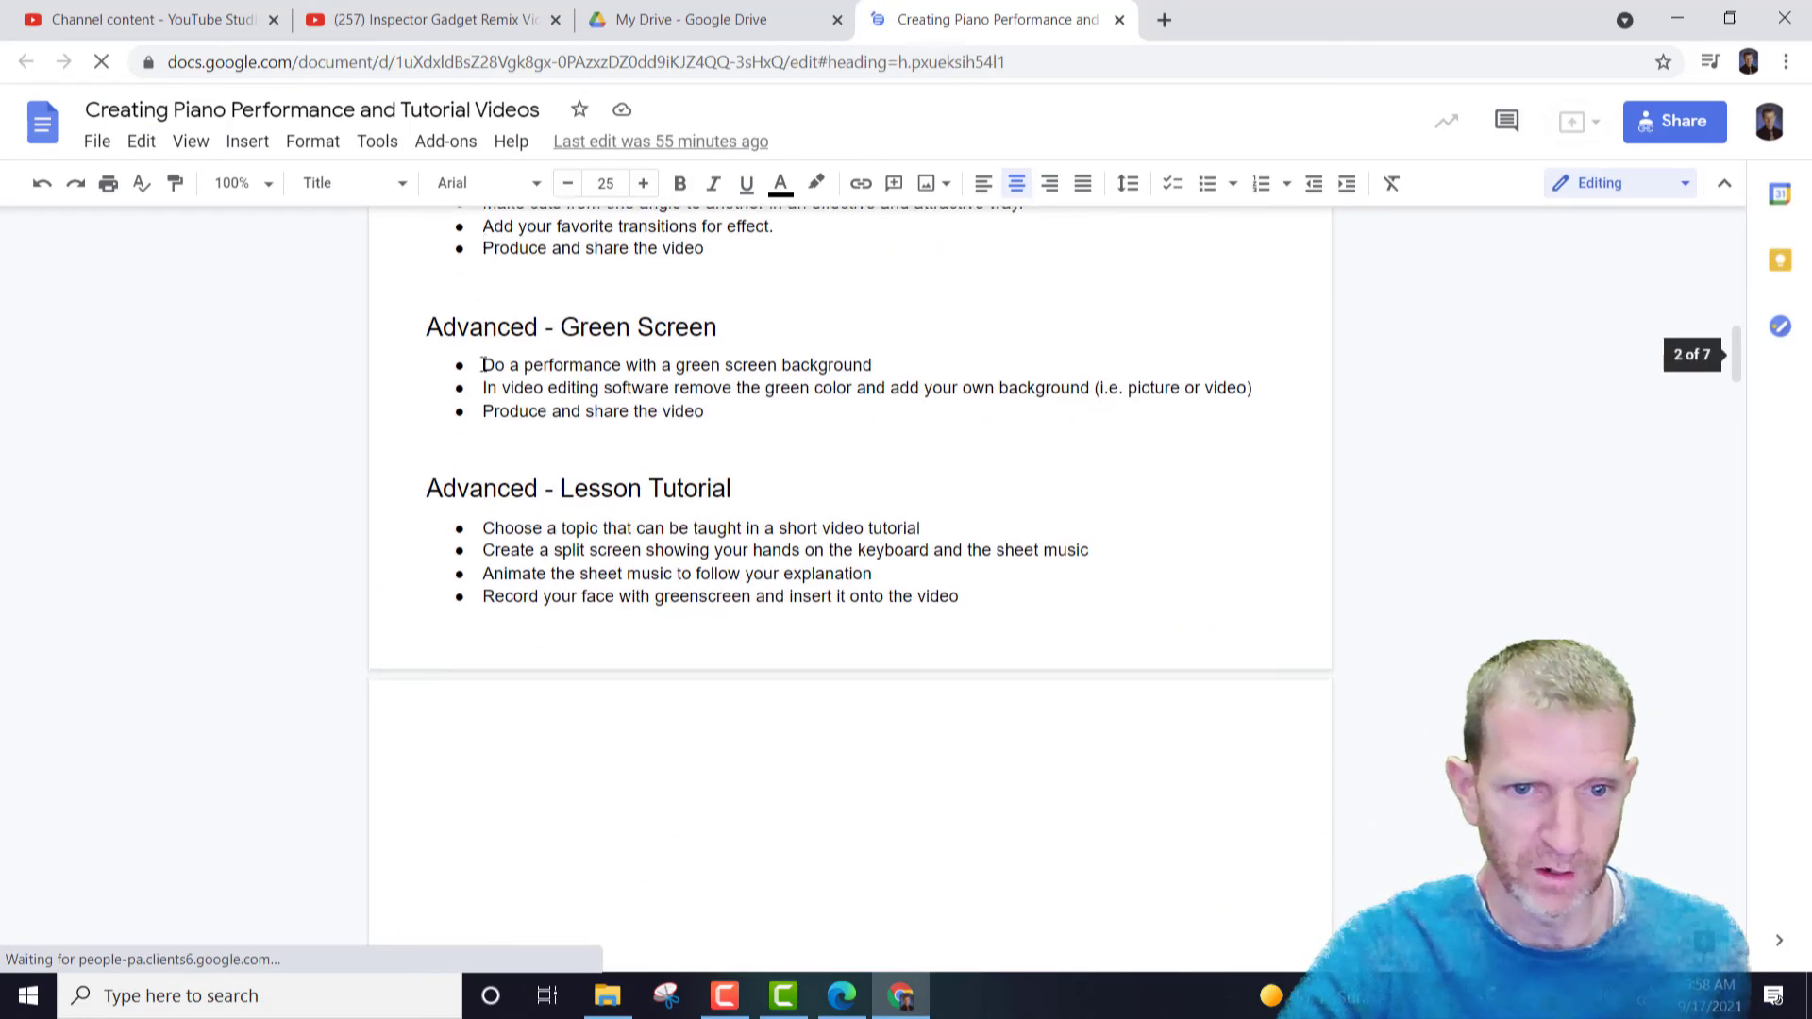
scroll(482, 365, "down", 10)
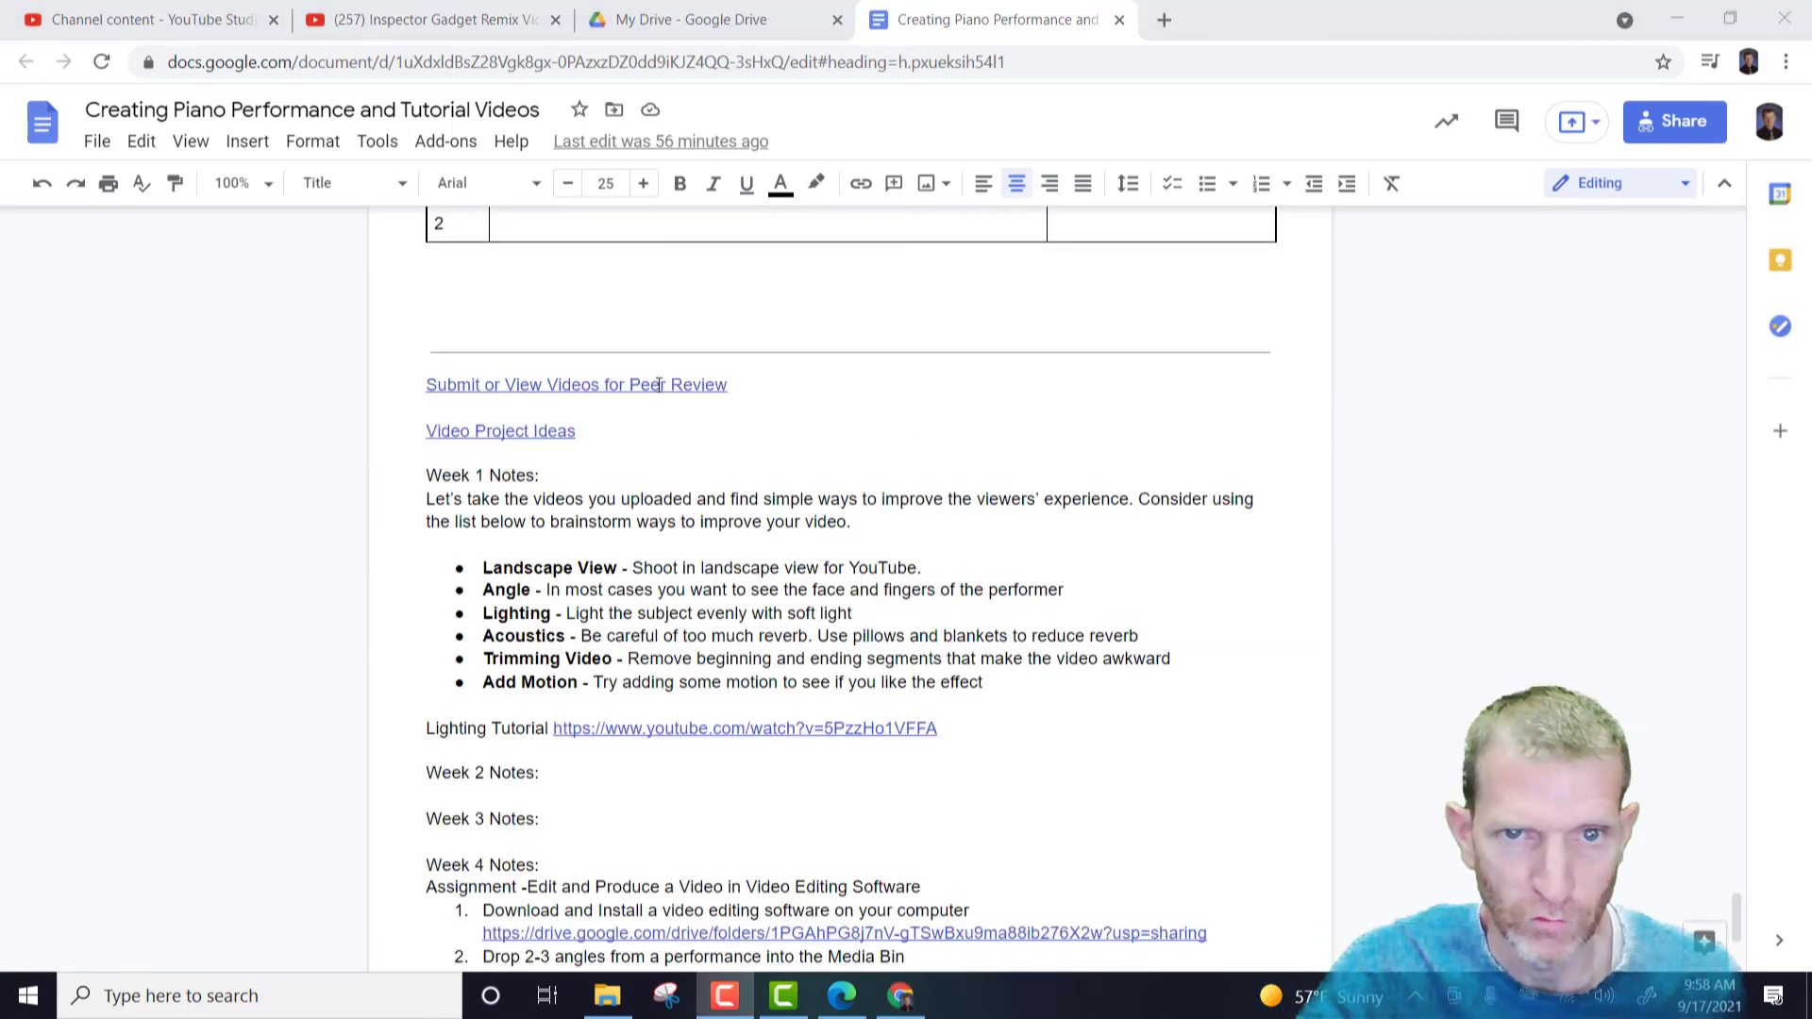
scroll(696, 417, "down", 4)
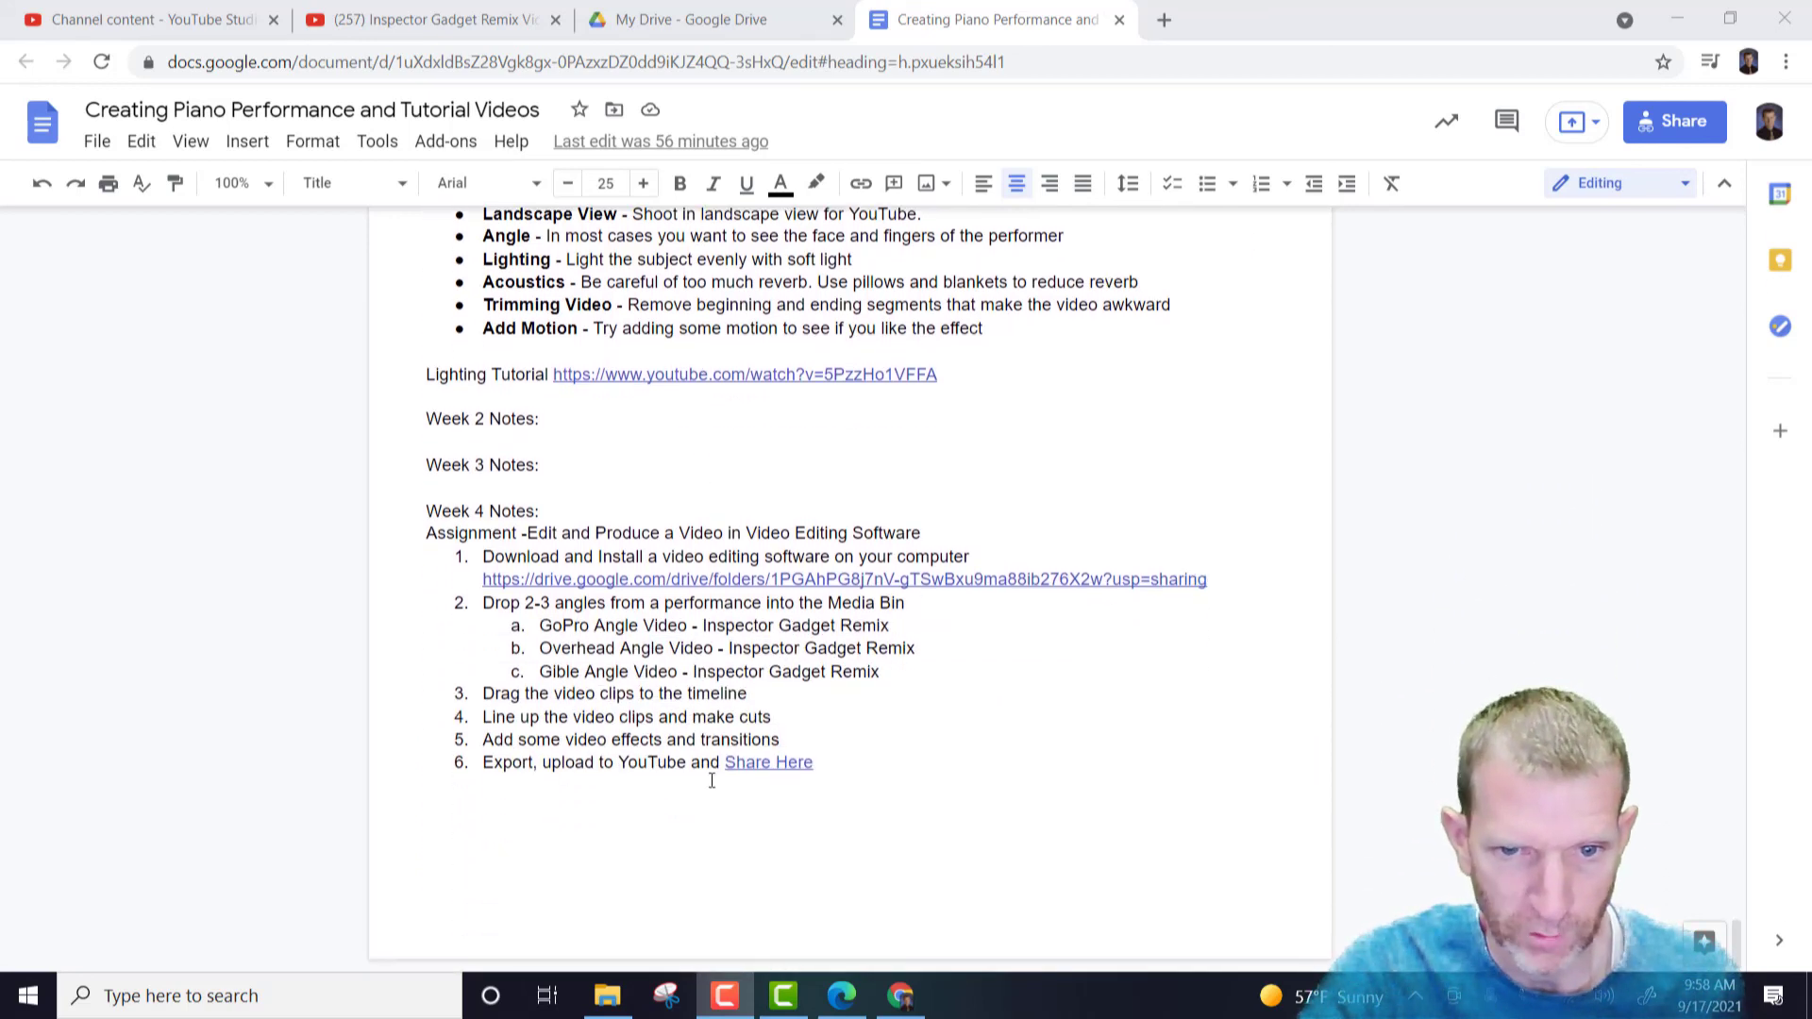
left_click(772, 764)
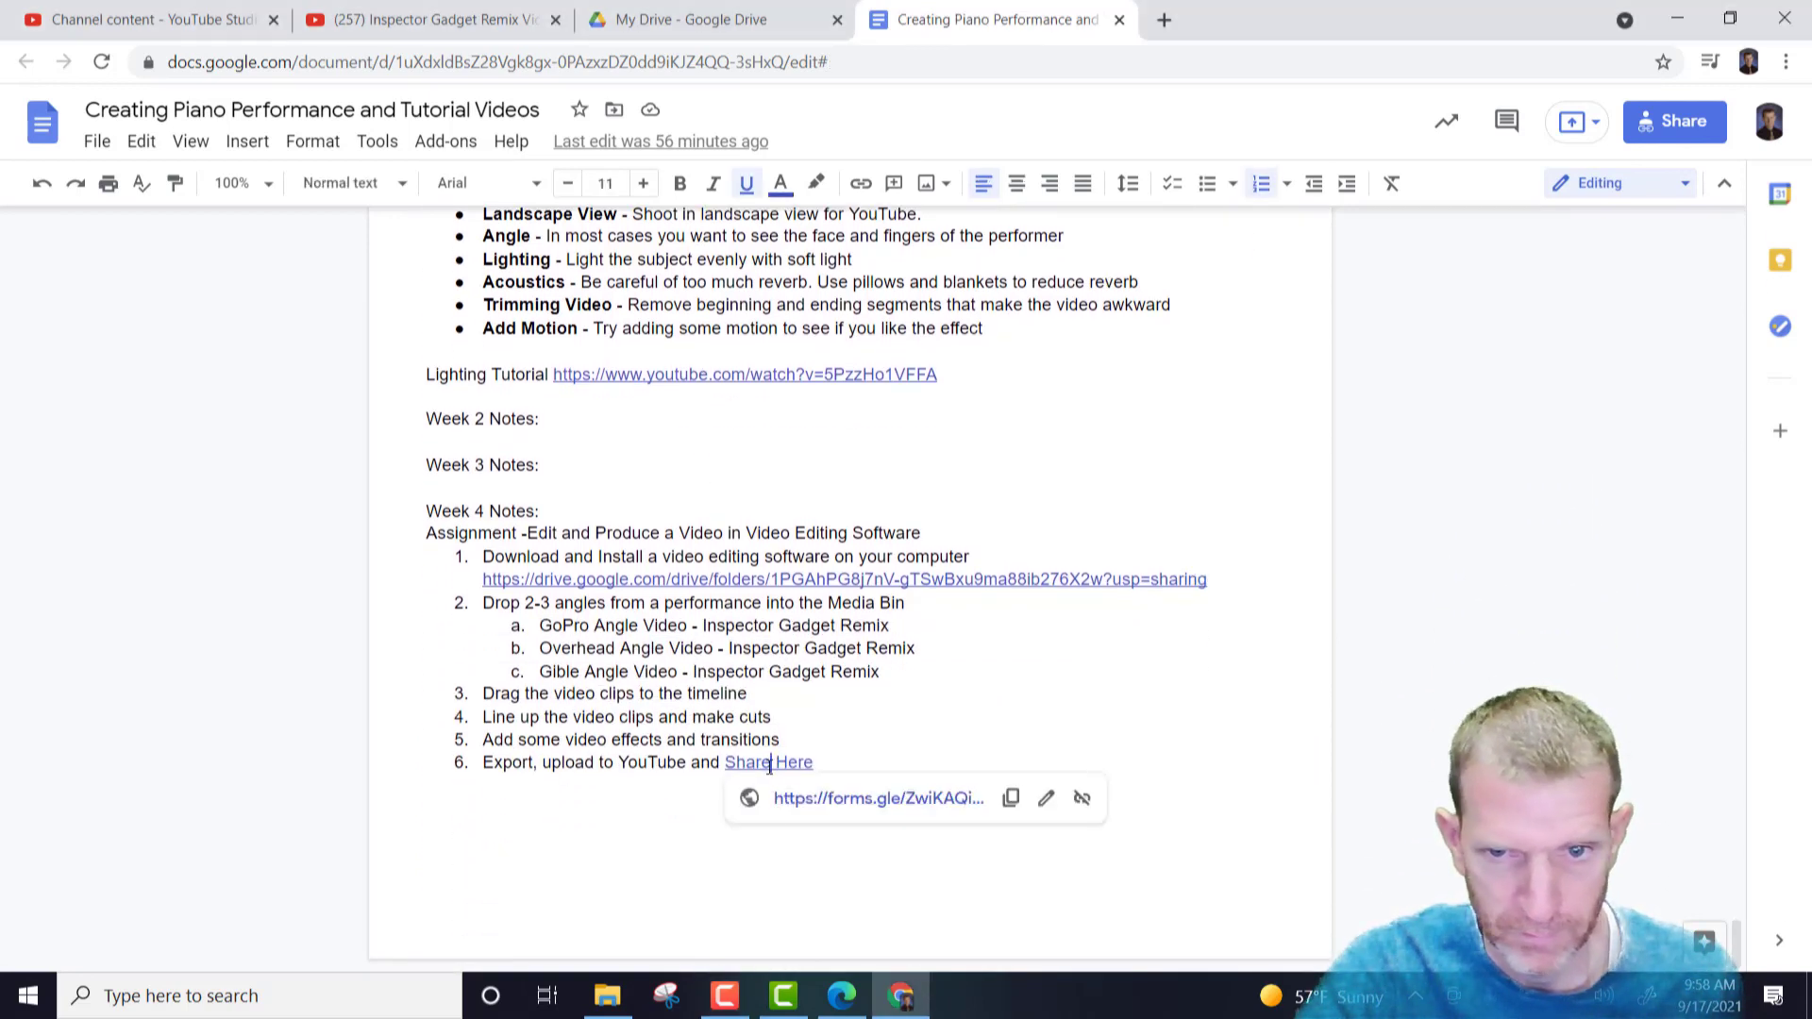
left_click(808, 799)
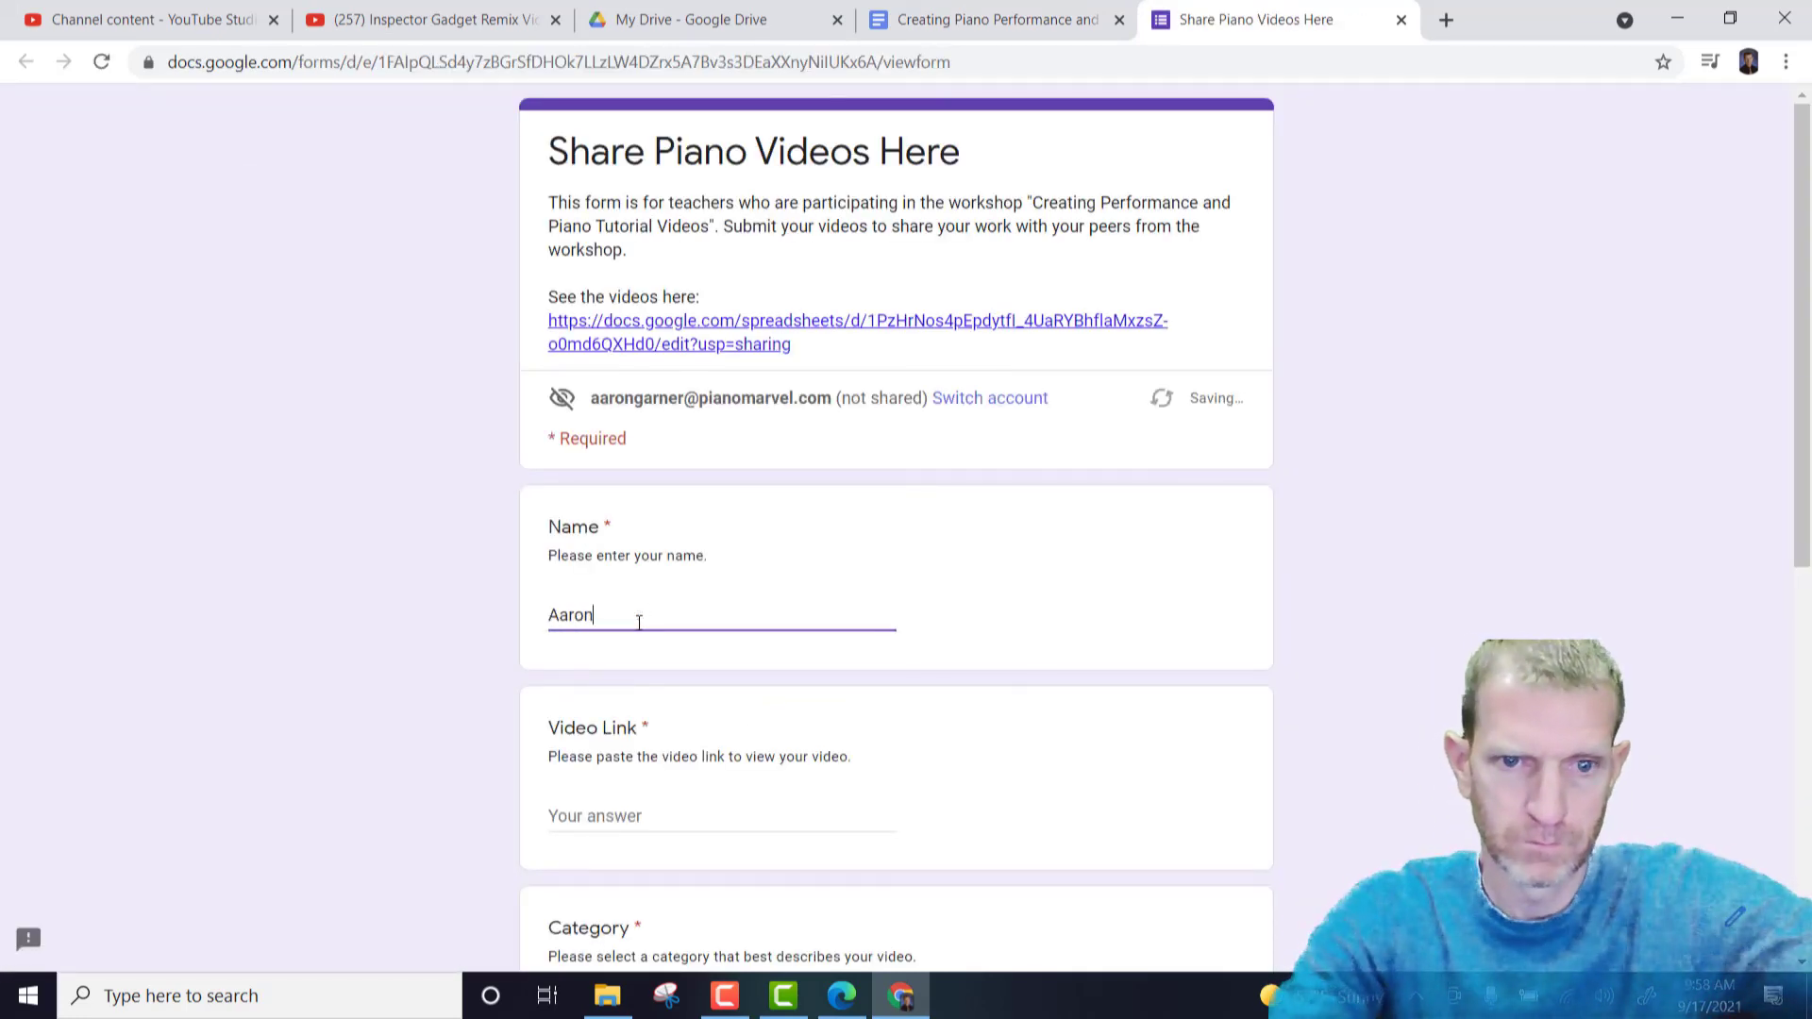
key("Tab")
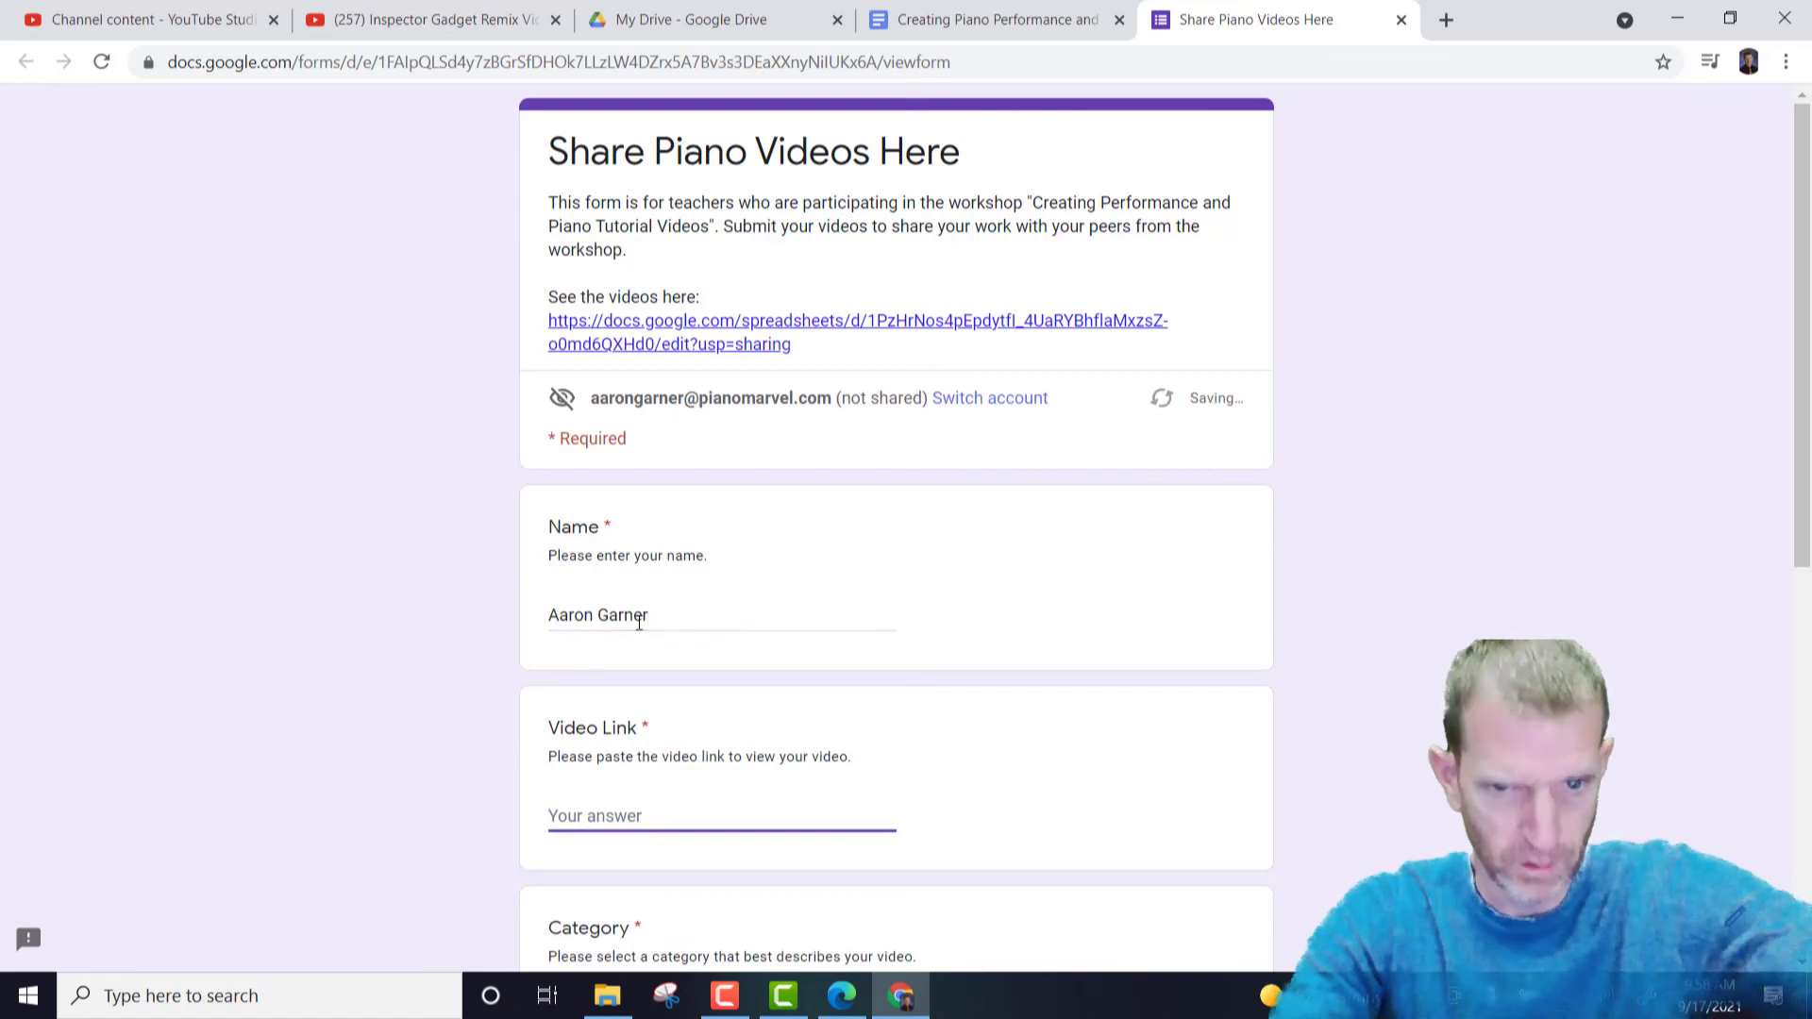
type("https://youtu.be/caexh-wx7eo")
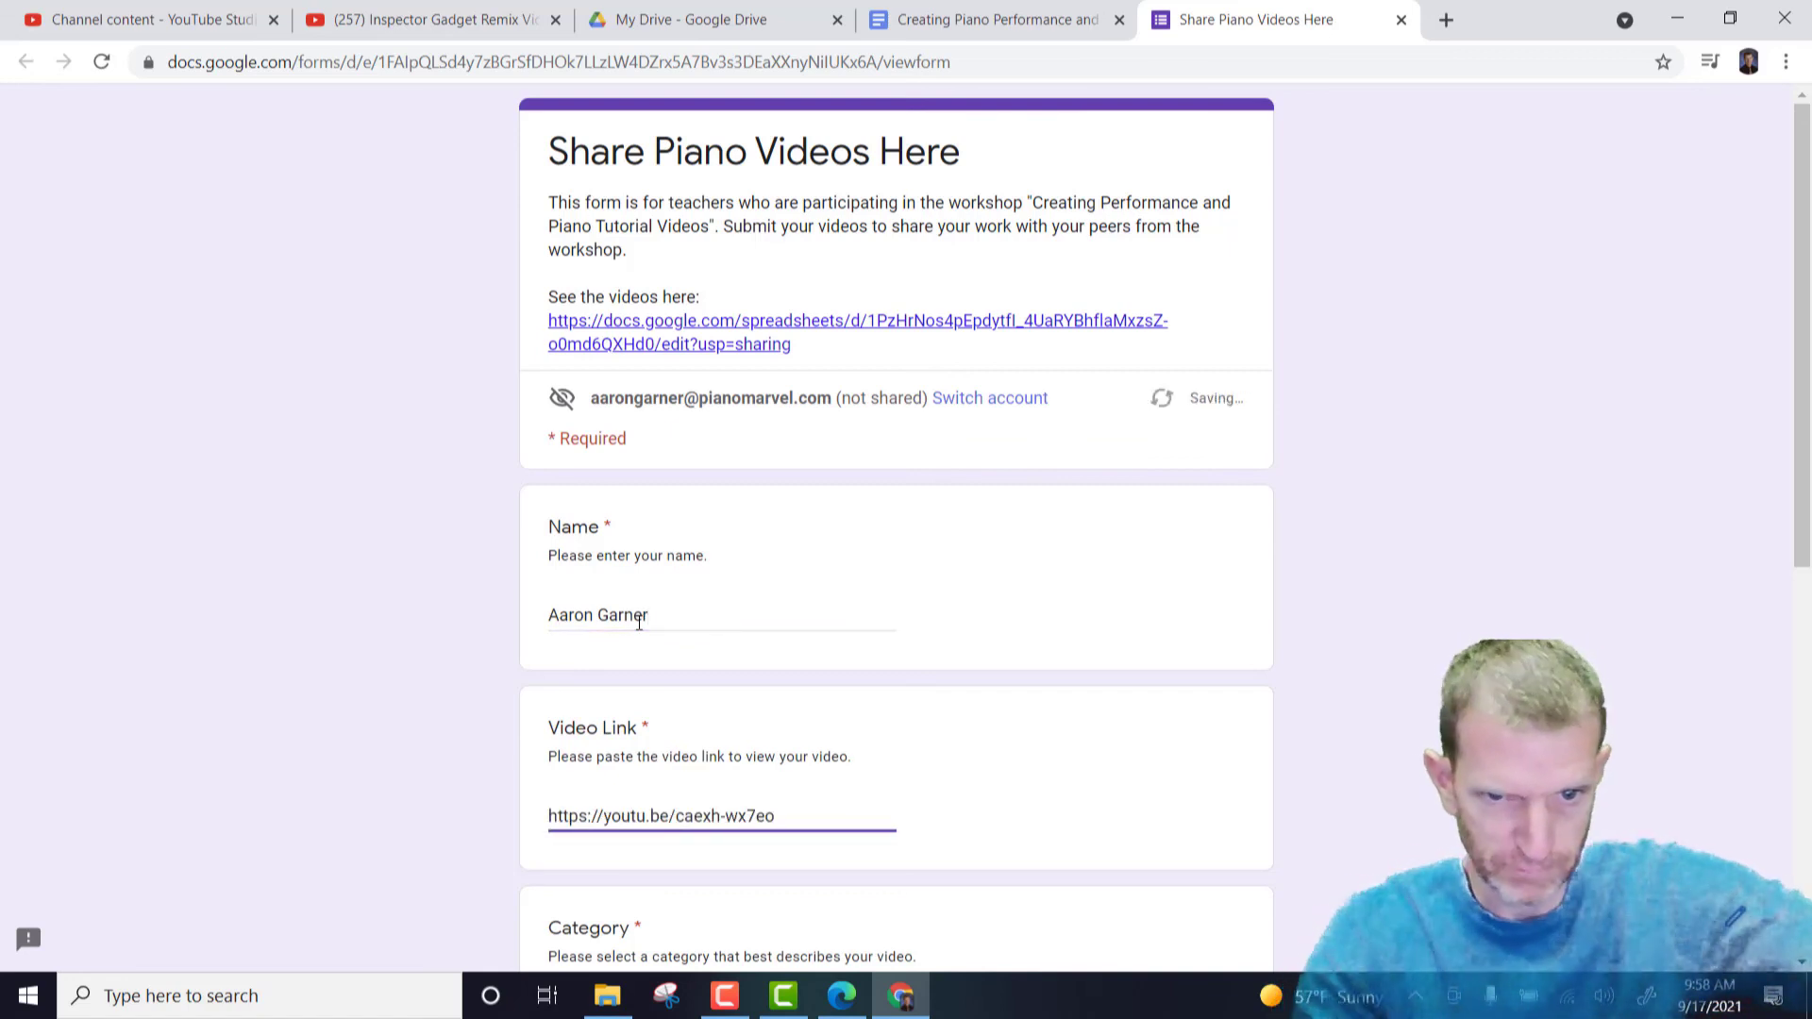
scroll(651, 614, "down", 2)
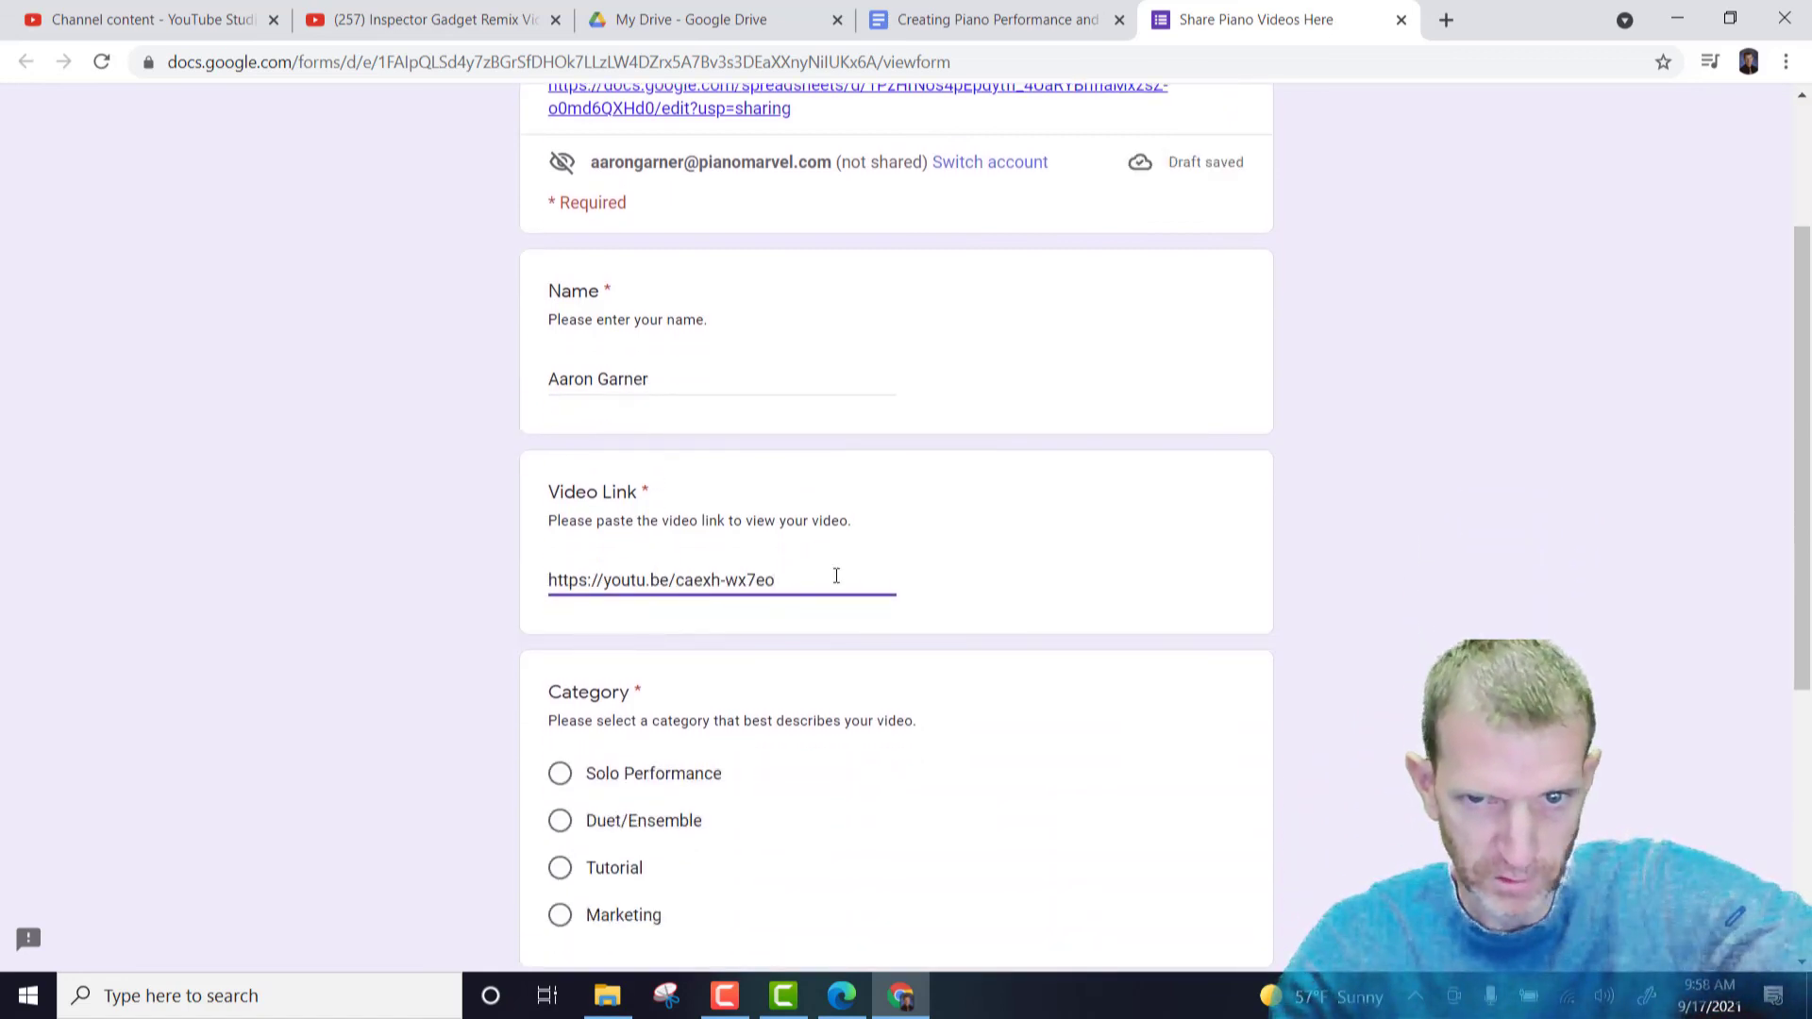
right_click(836, 576)
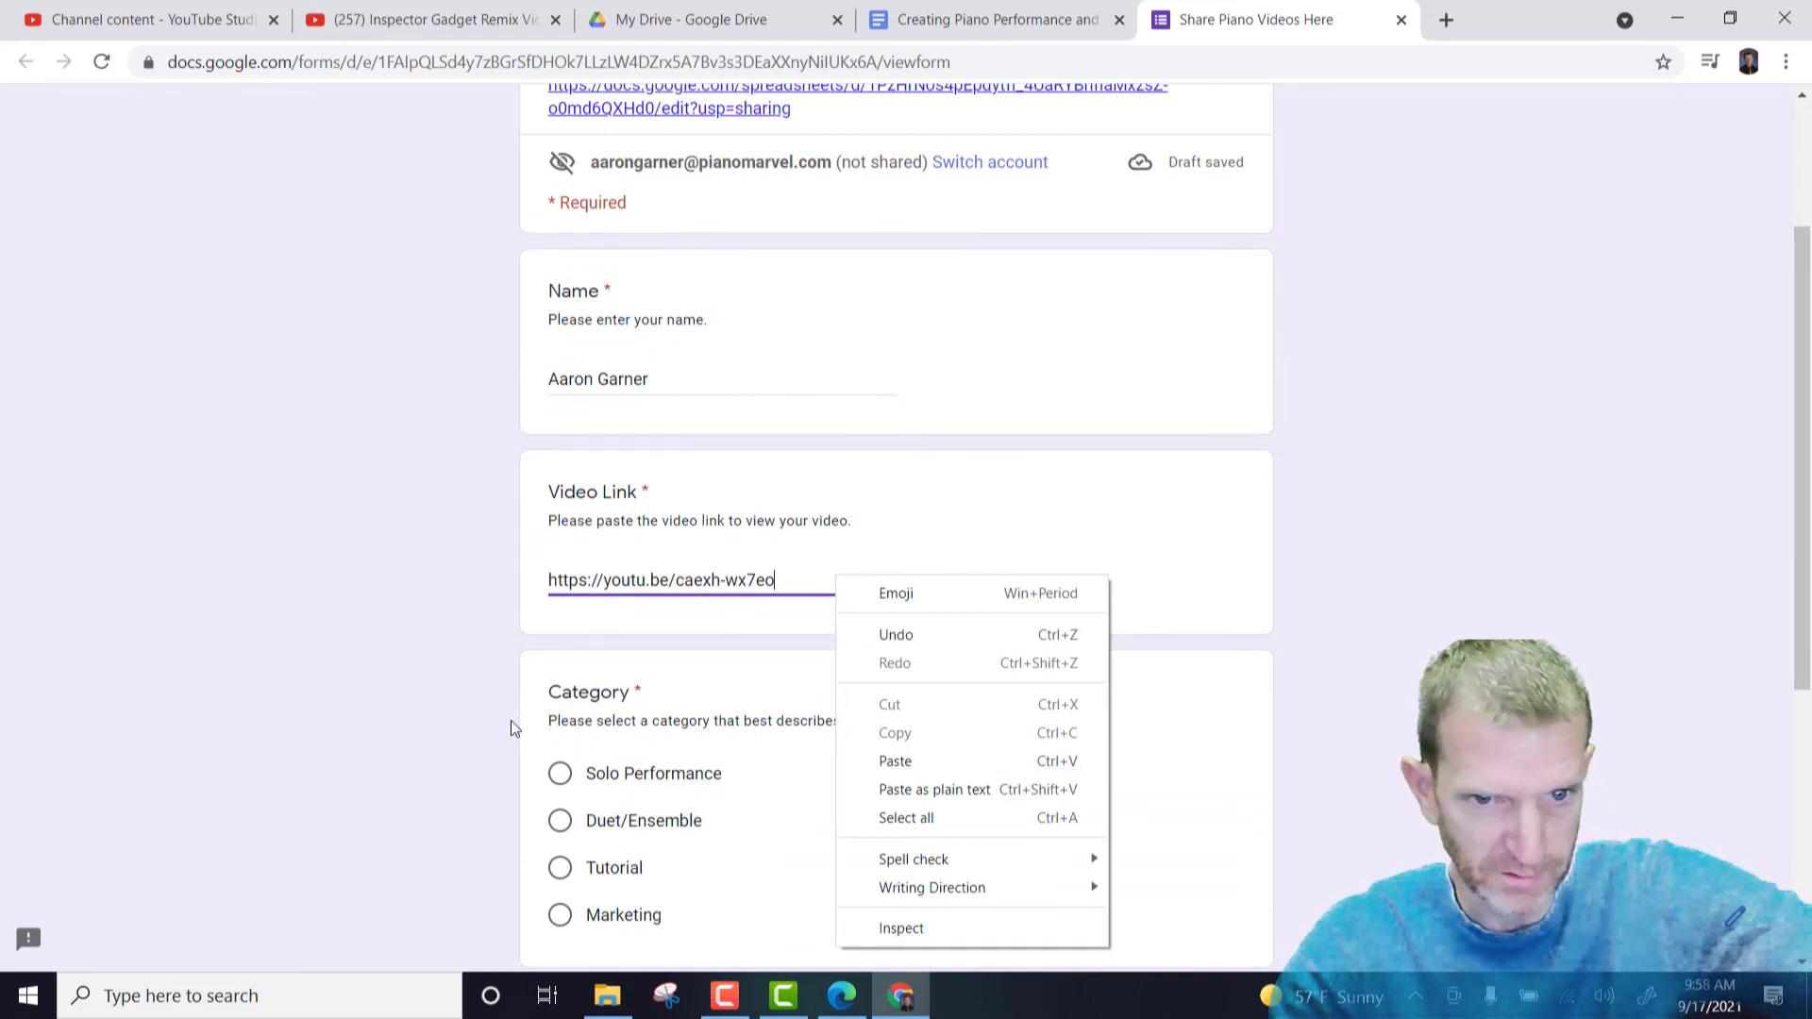
Select Solo Performance as the category and Intermediate as the video difficulty, and submit the form
left_click(559, 773)
left_click(560, 773)
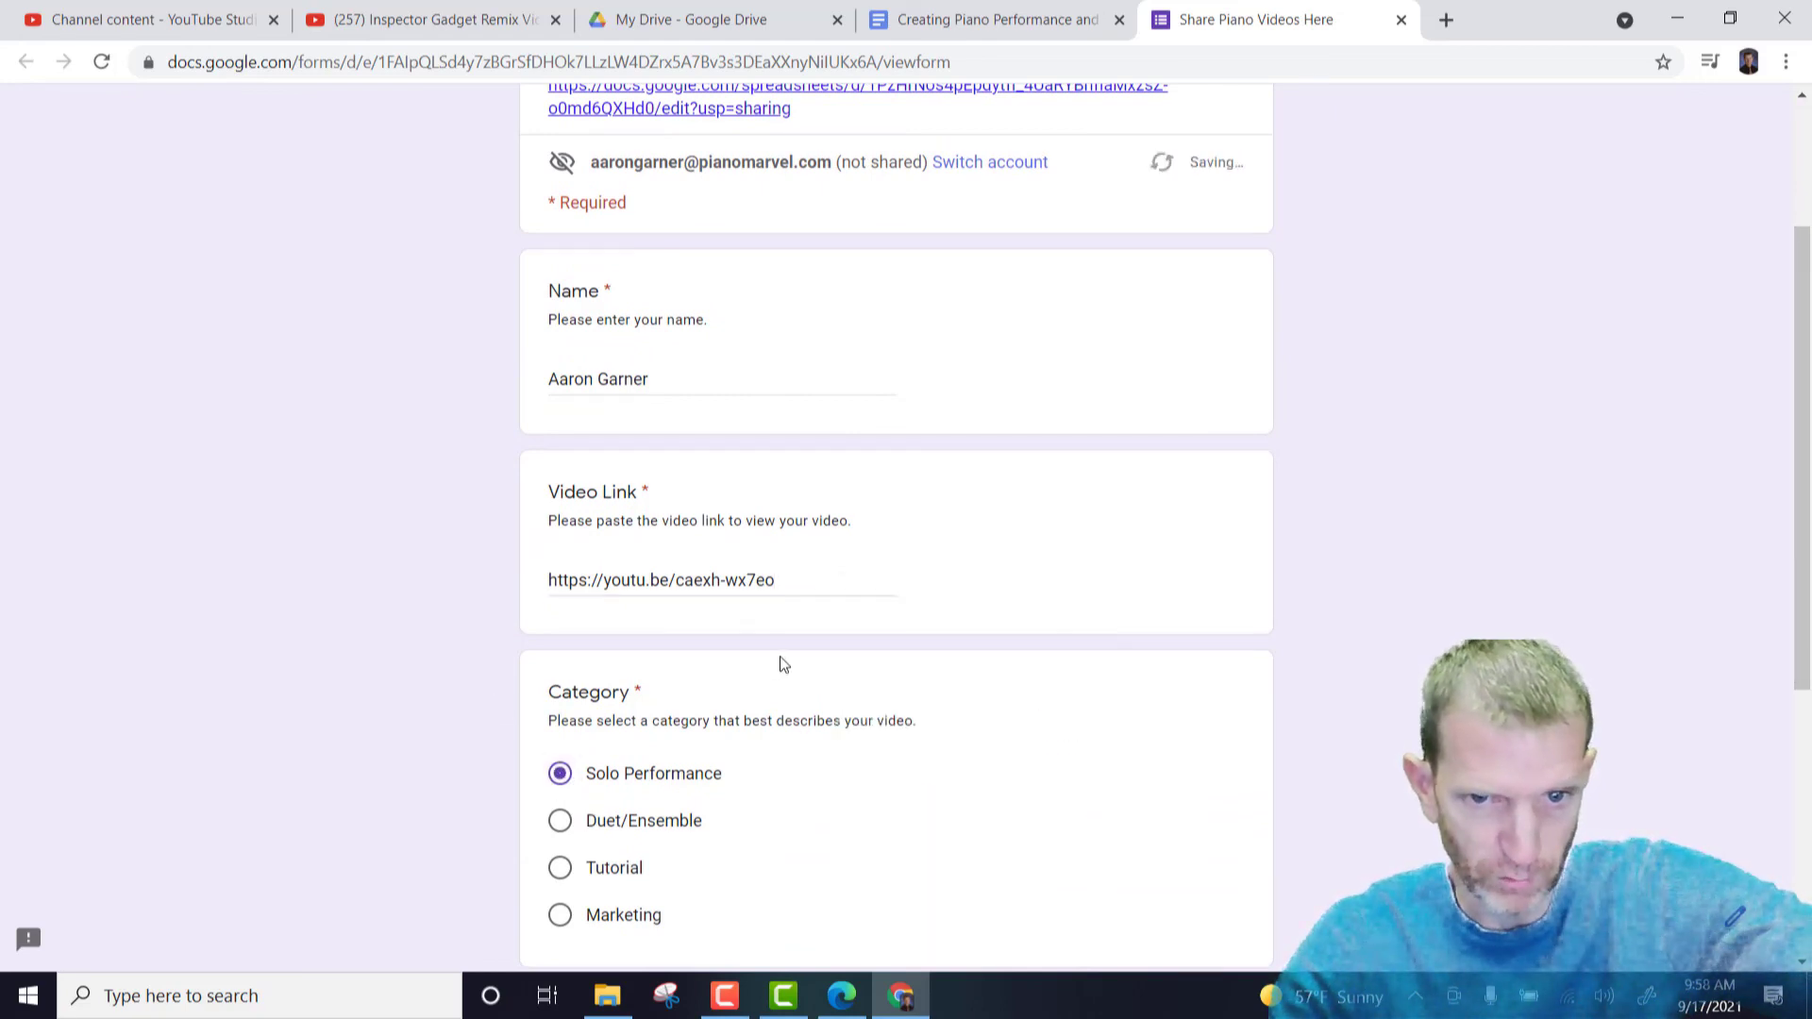
scroll(781, 668, "down", 3)
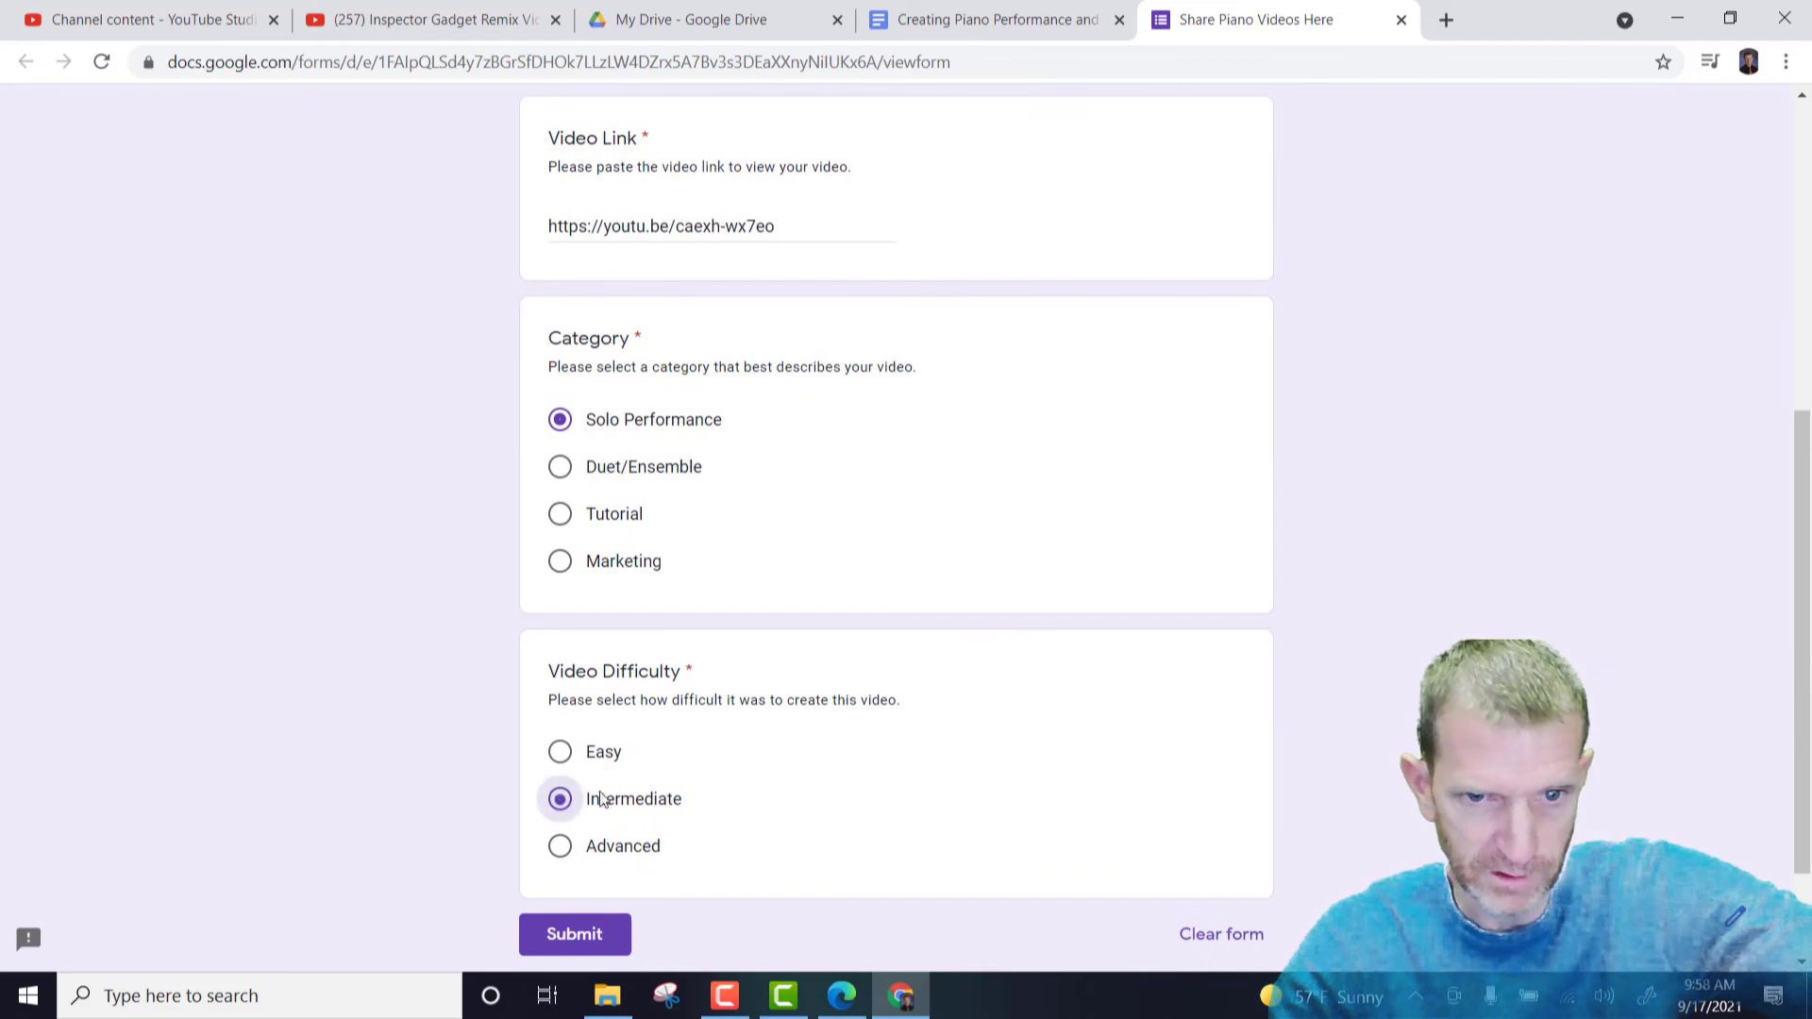
scroll(602, 799, "down", 2)
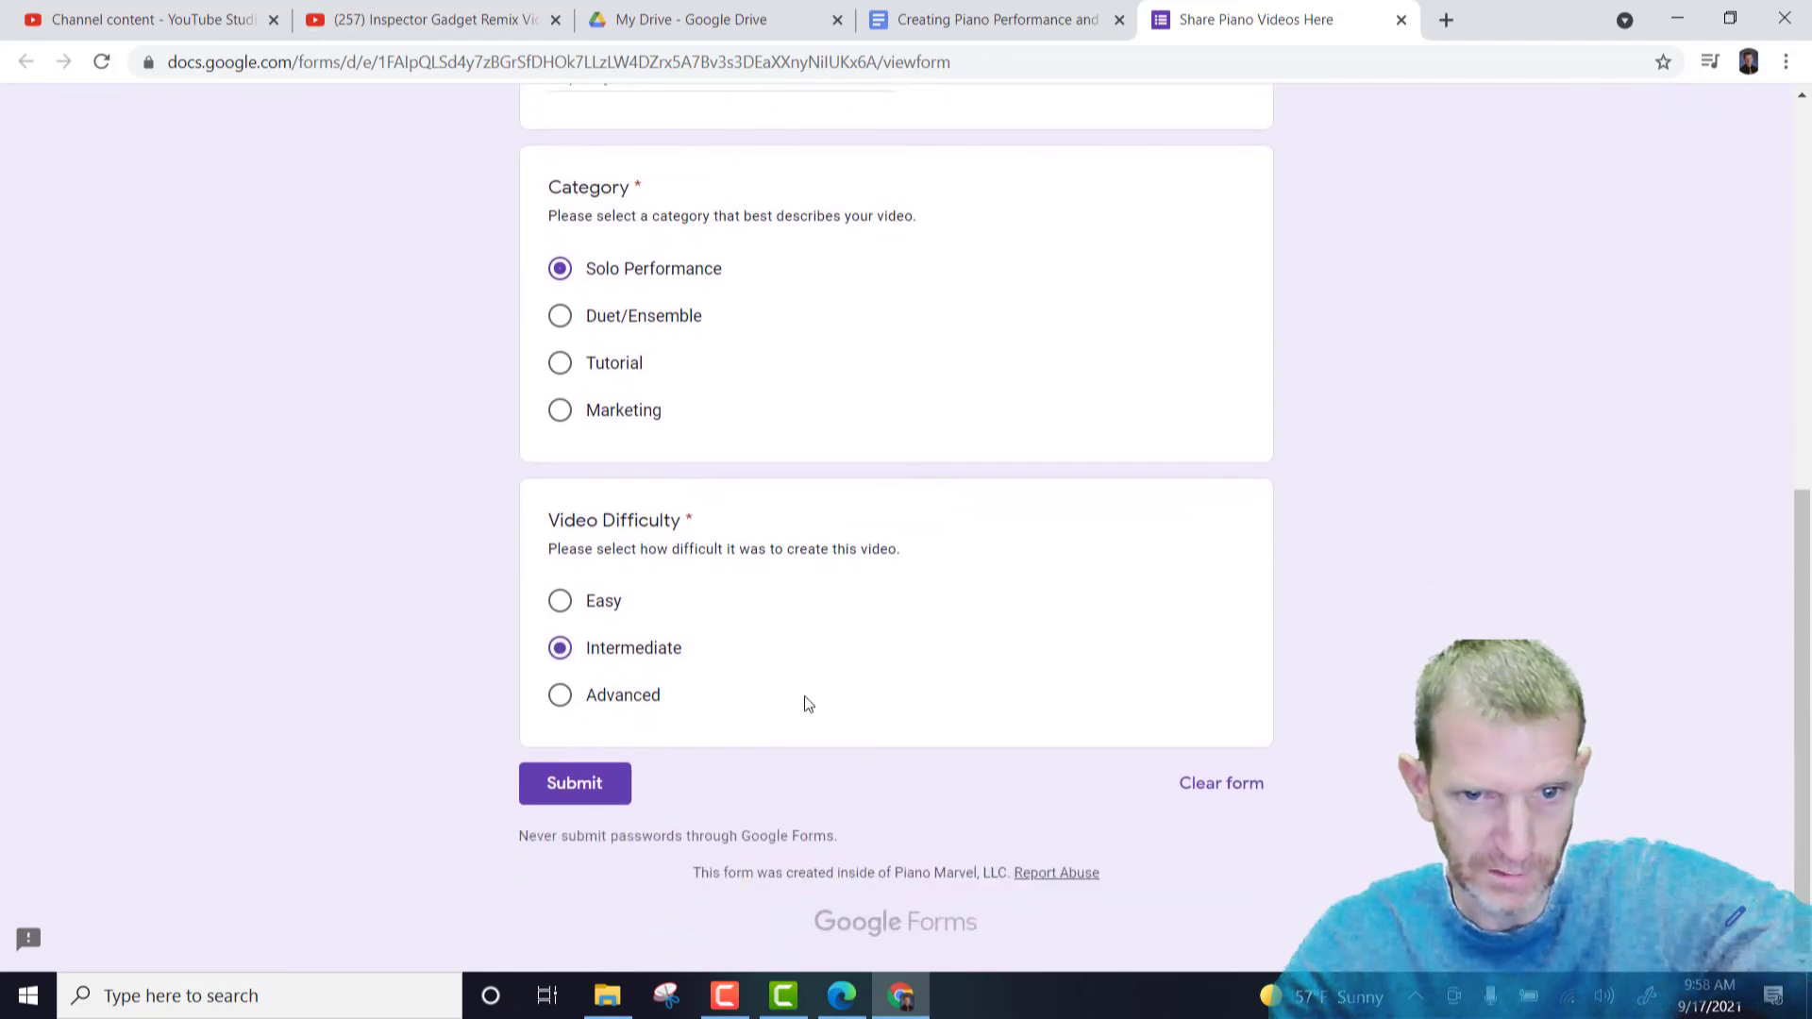
left_click(601, 796)
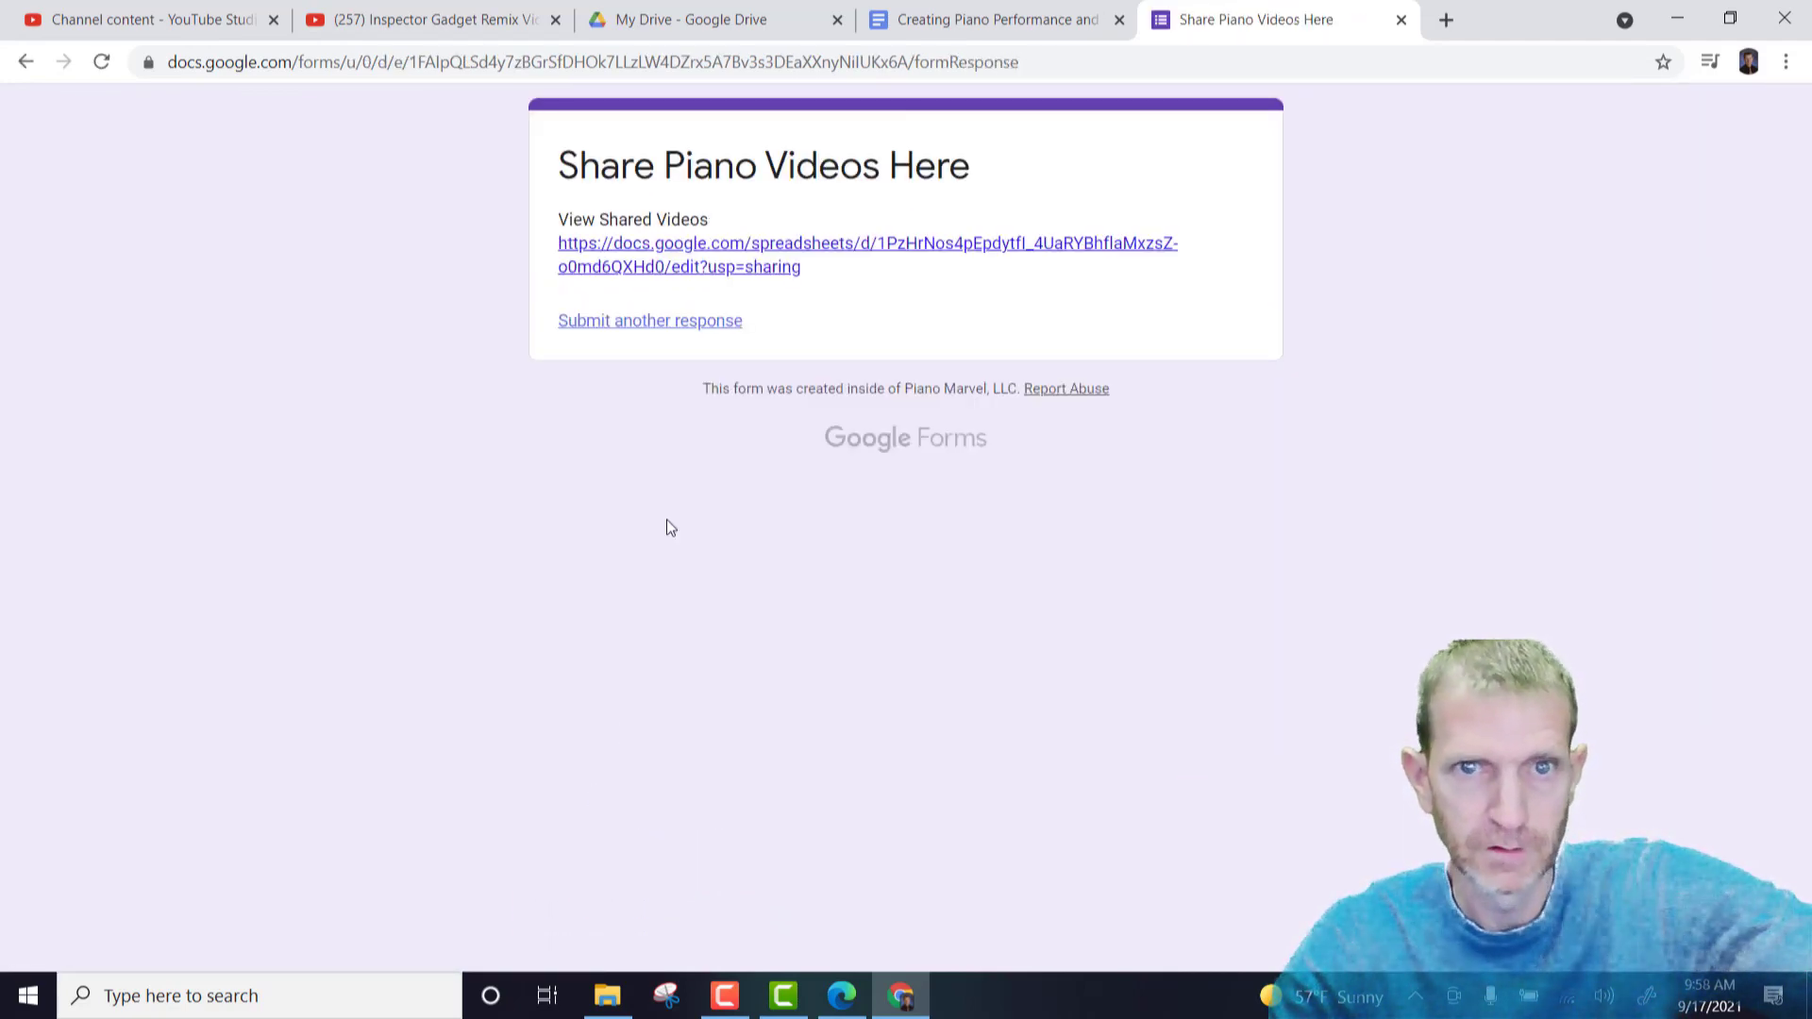
Open the shared videos spreadsheet from the form's confirmation page and locate the newly submitted response in its last filled row
left_click(670, 269)
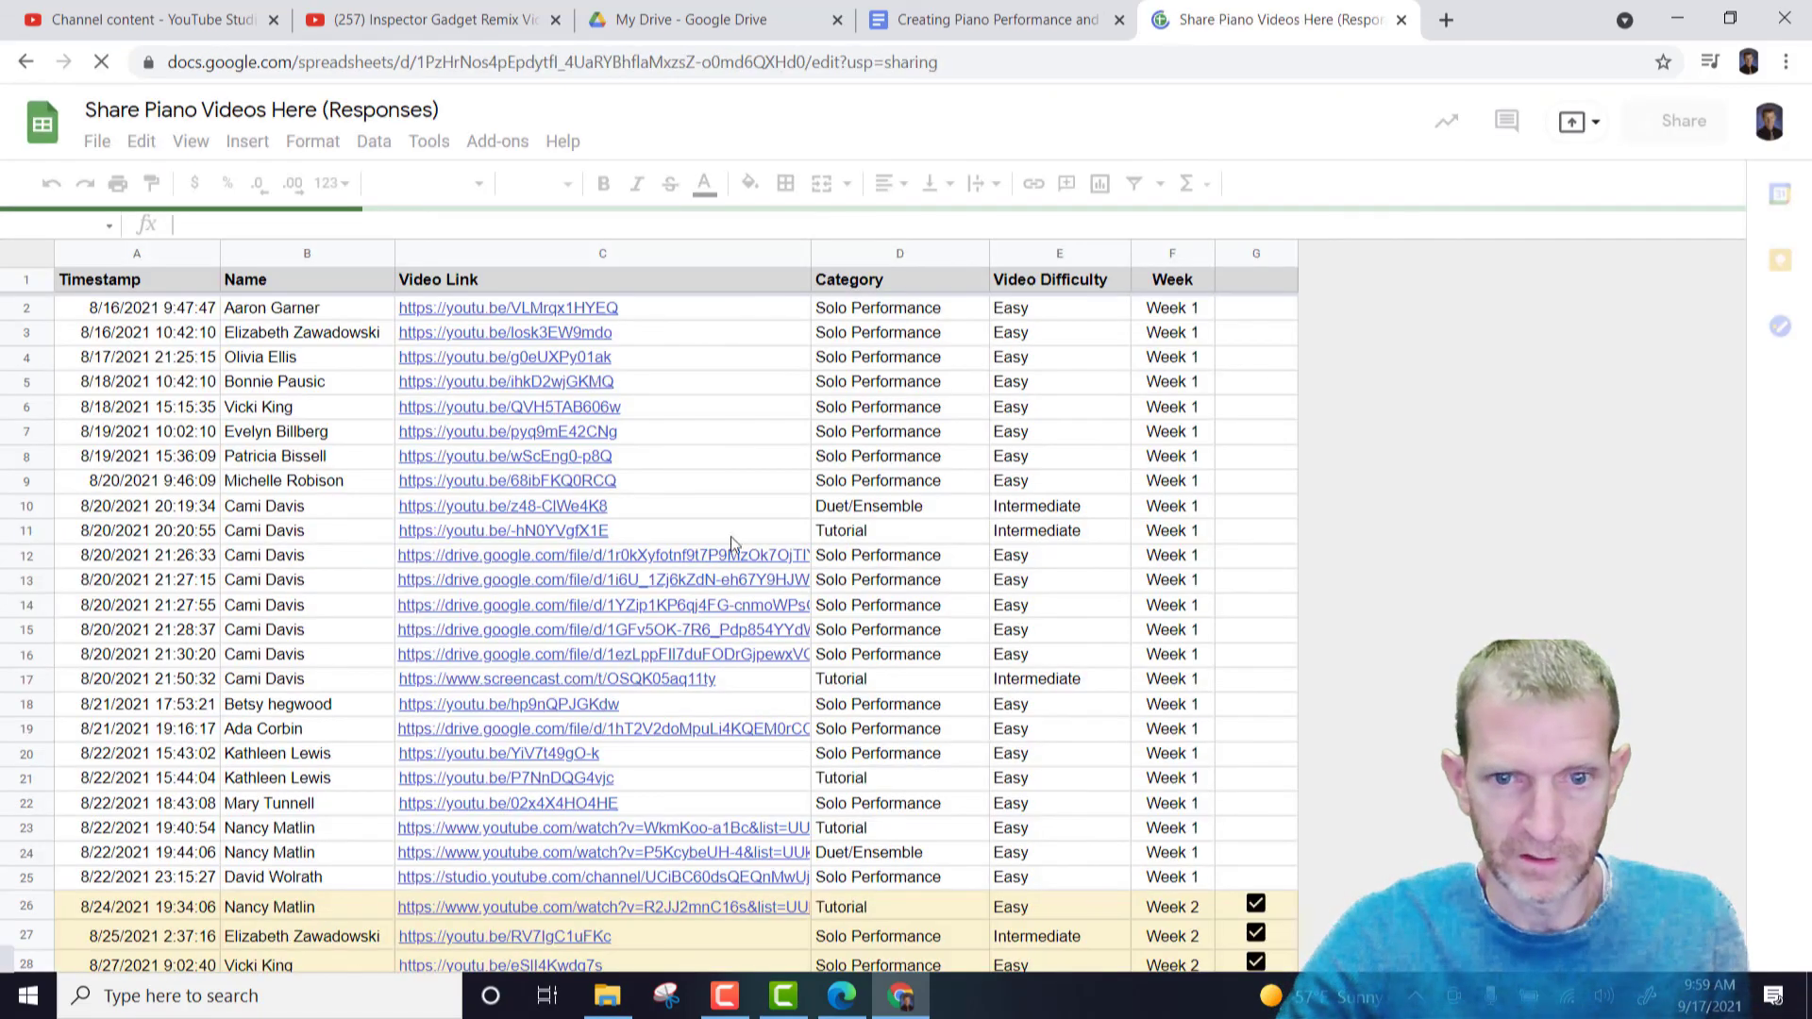
scroll(700, 604, "down", 6)
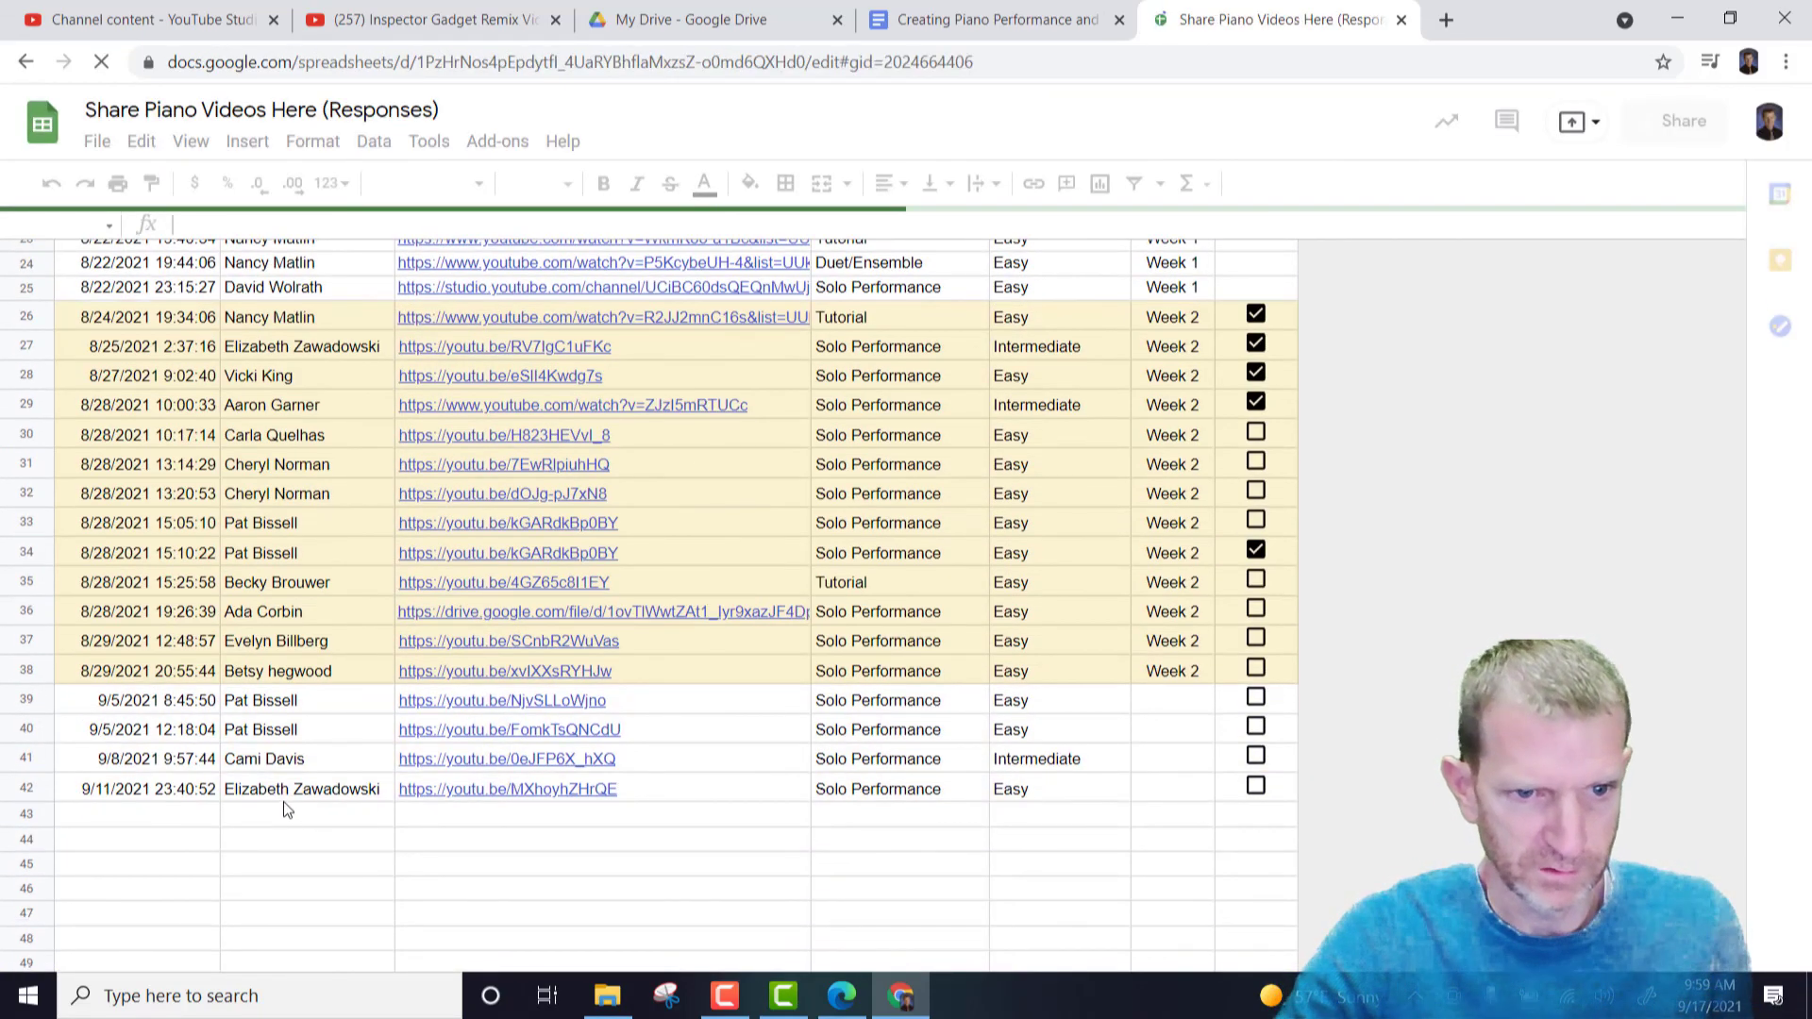
scroll(376, 768, "down", 12)
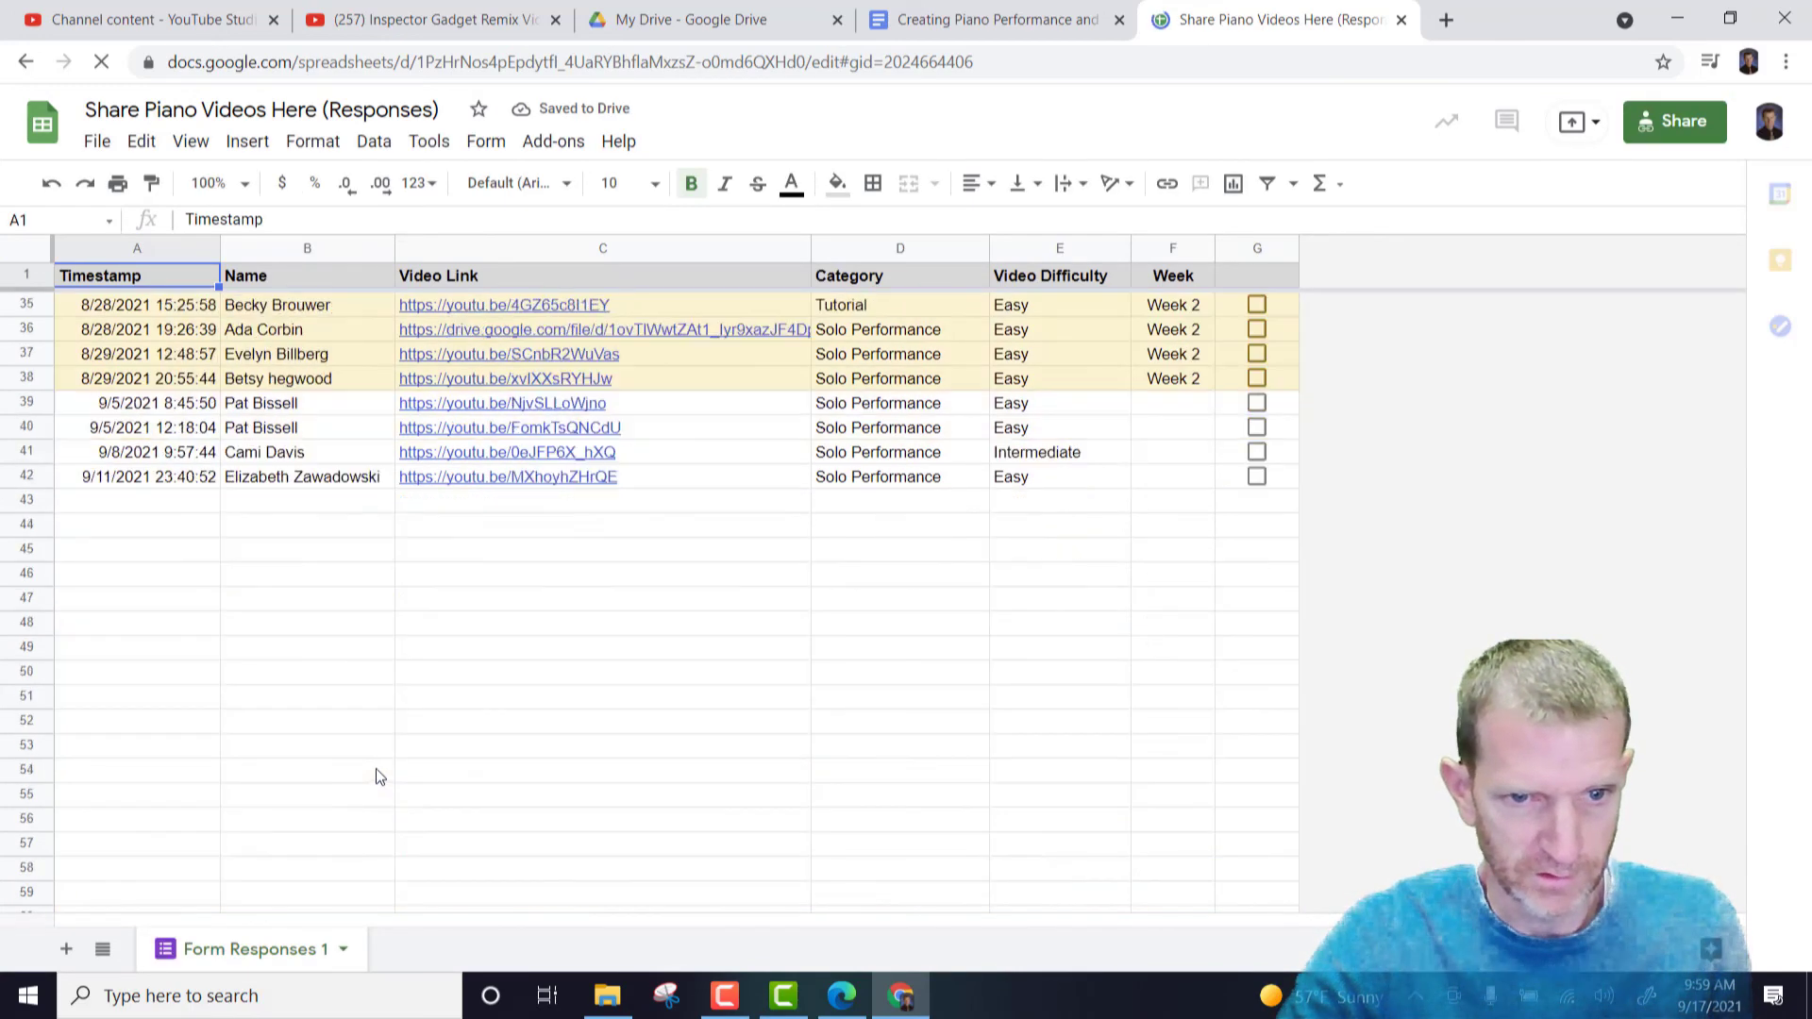
left_click(368, 406)
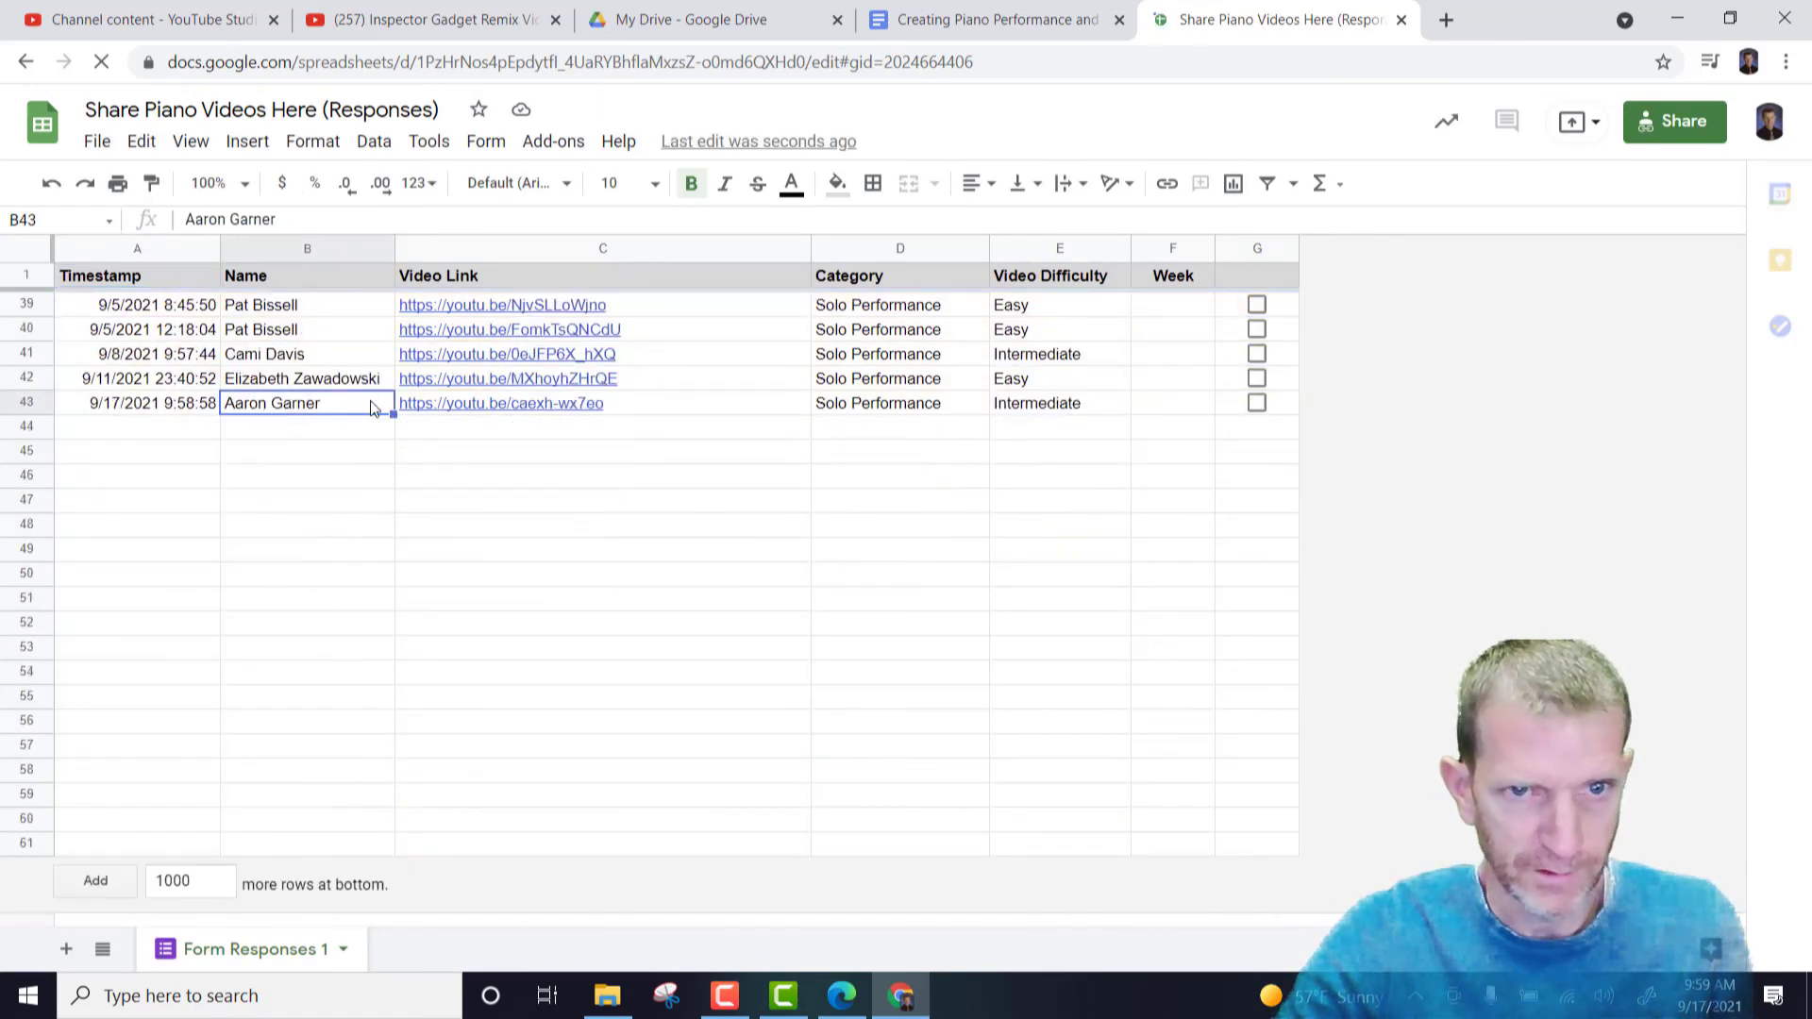
Open the video link from the new response's row to check that it works, and pause playback
left_click(476, 402)
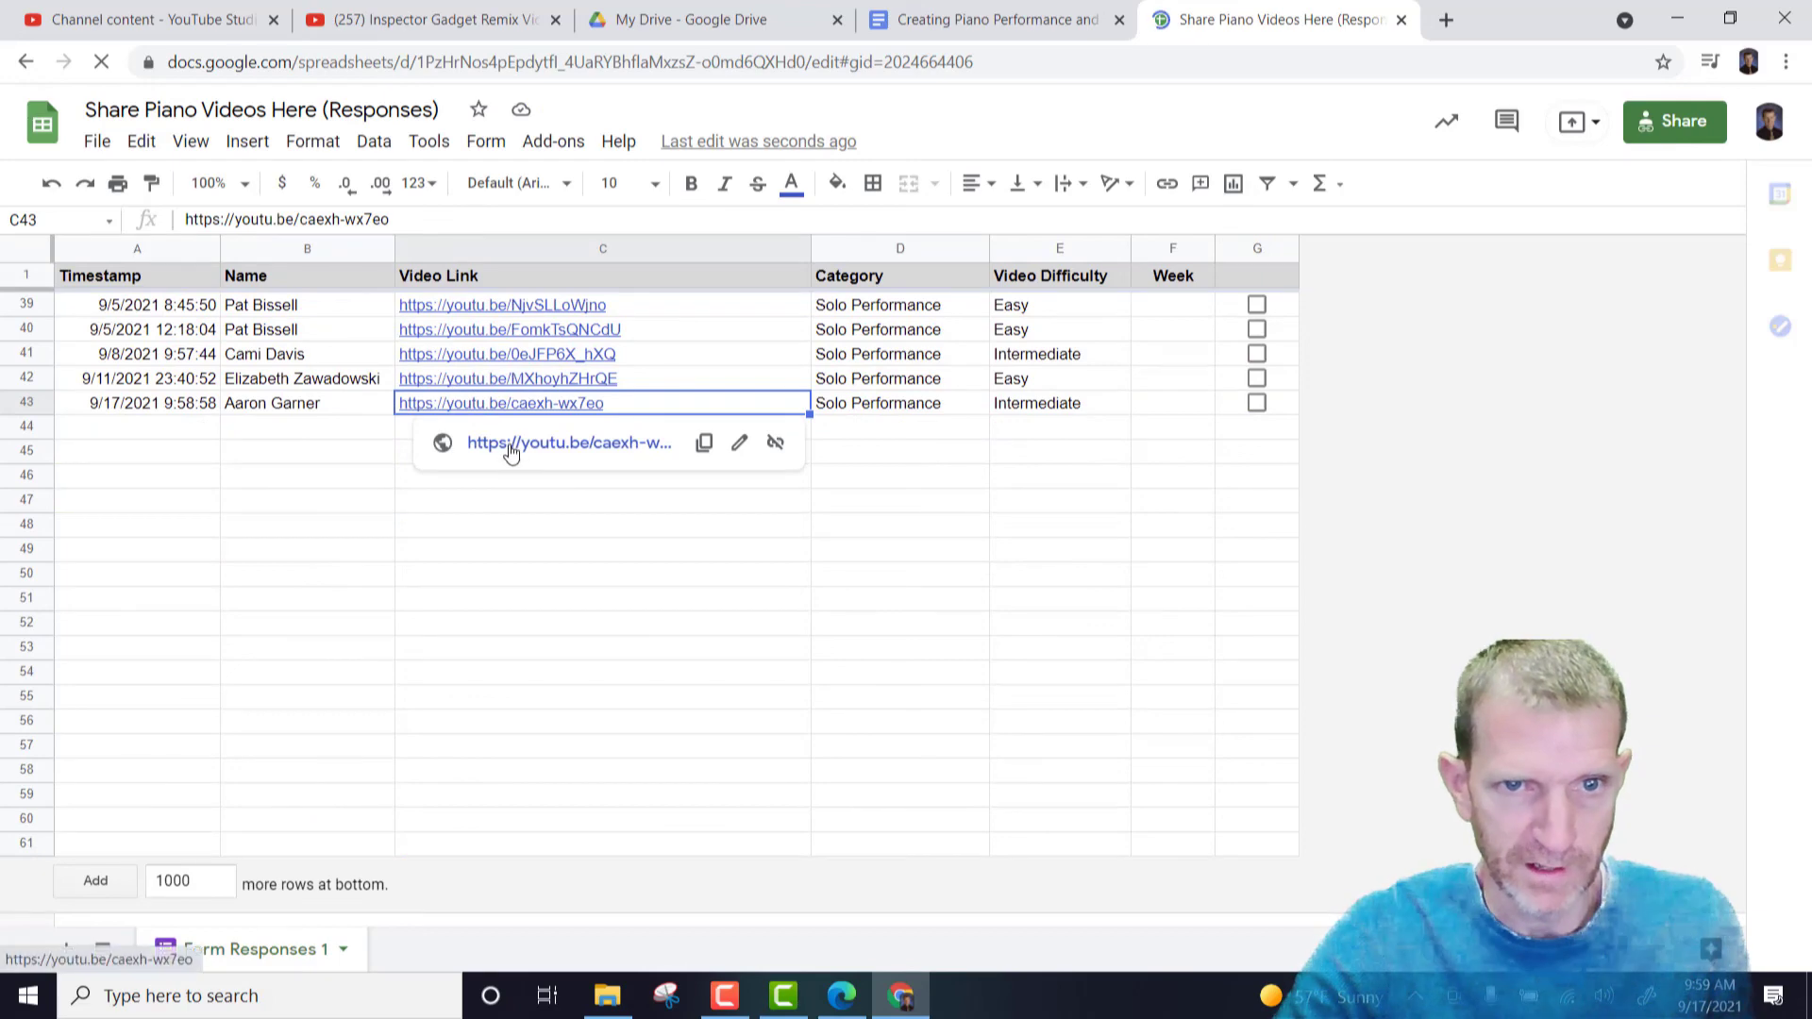
left_click(509, 442)
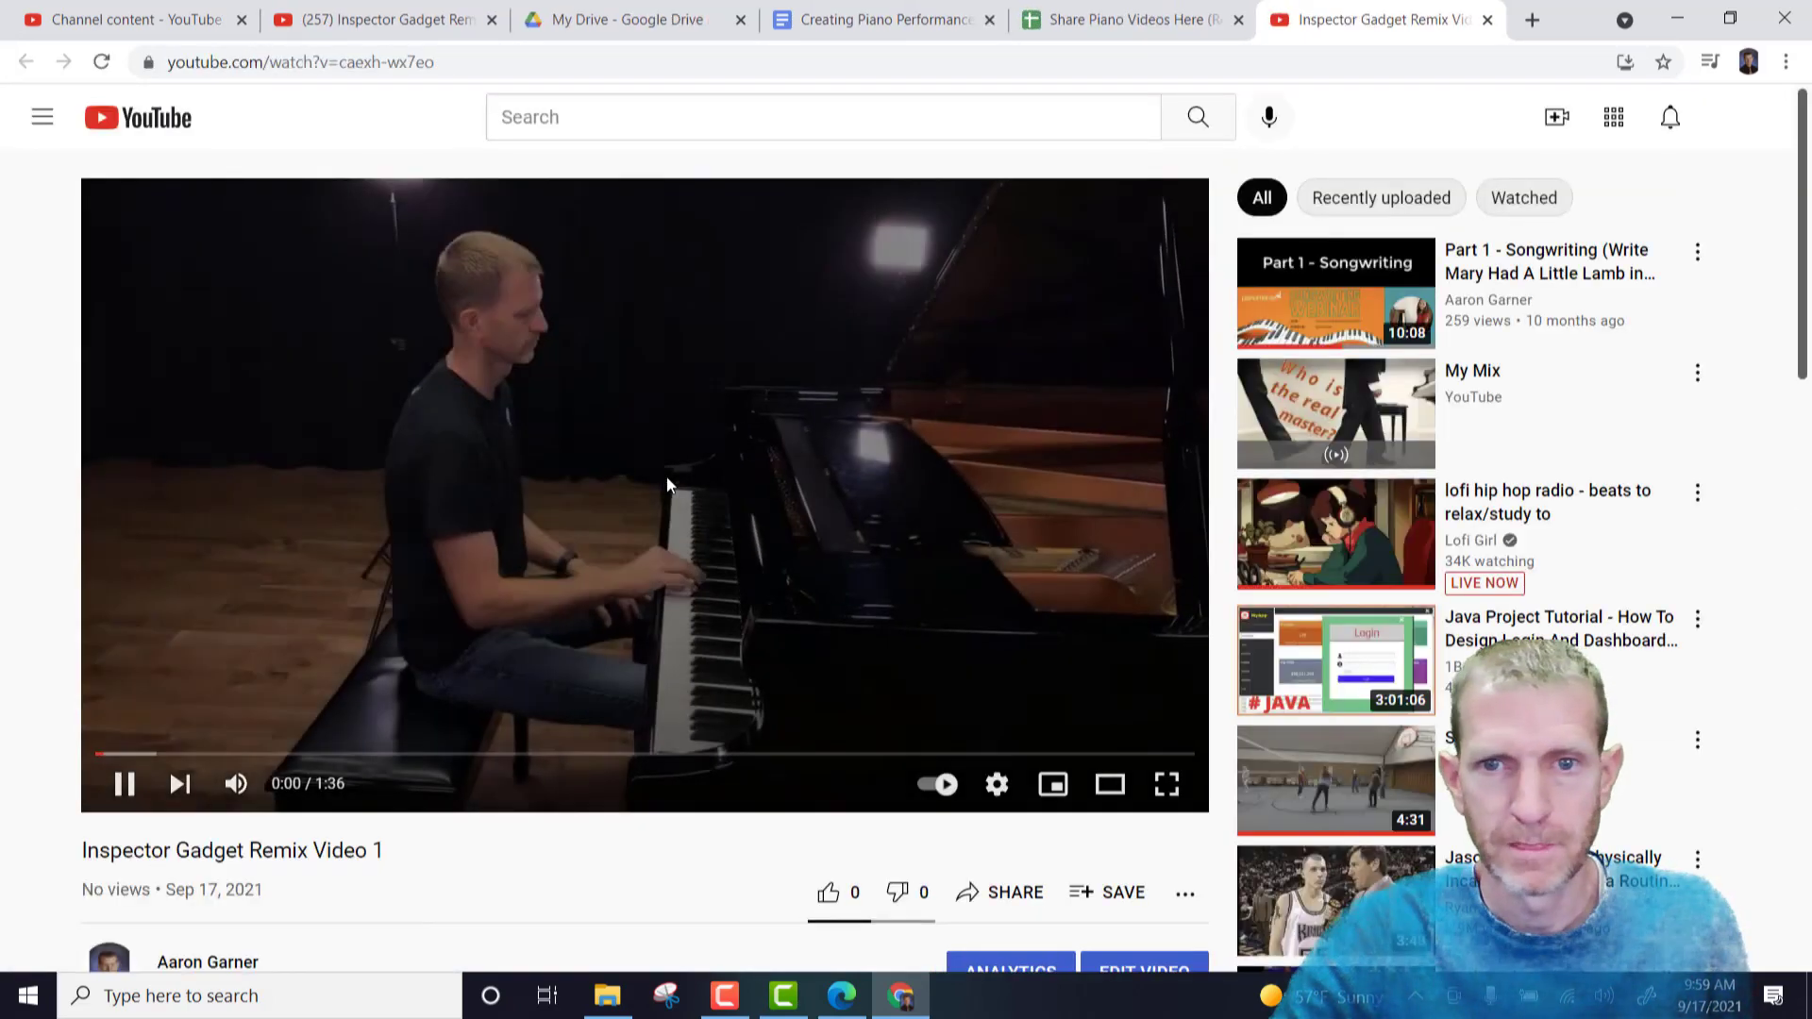
left_click(664, 478)
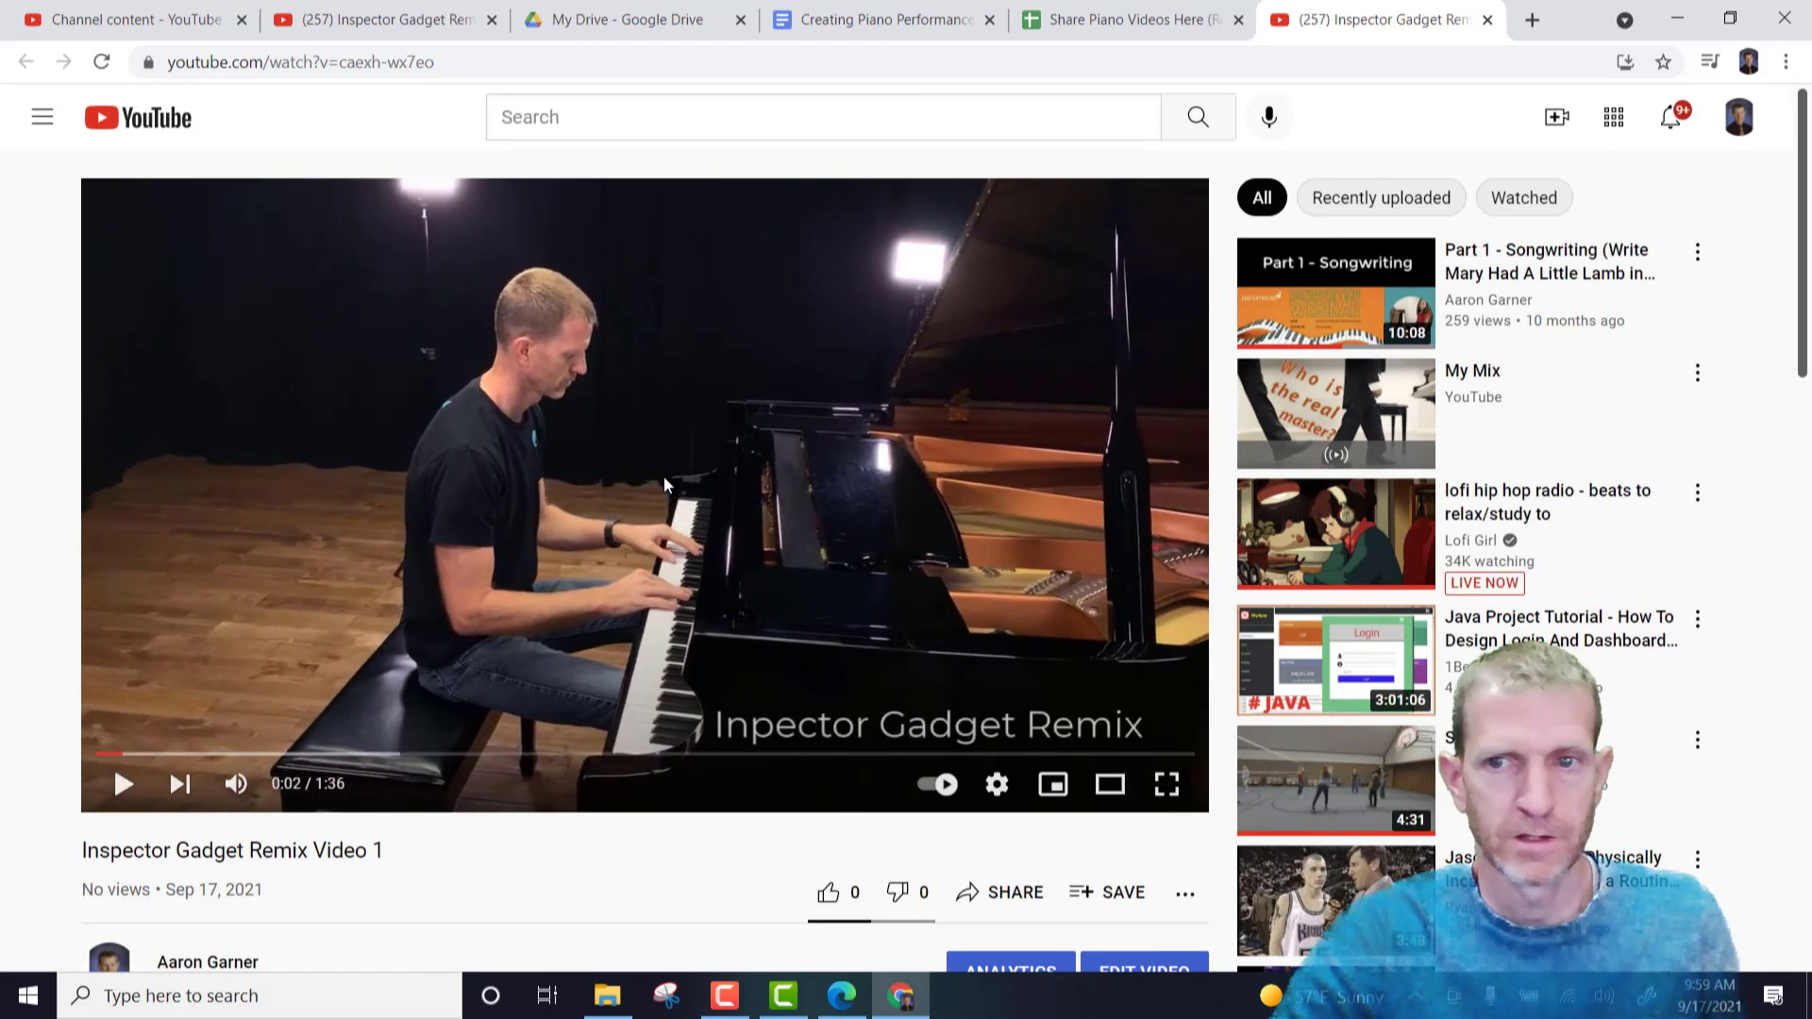